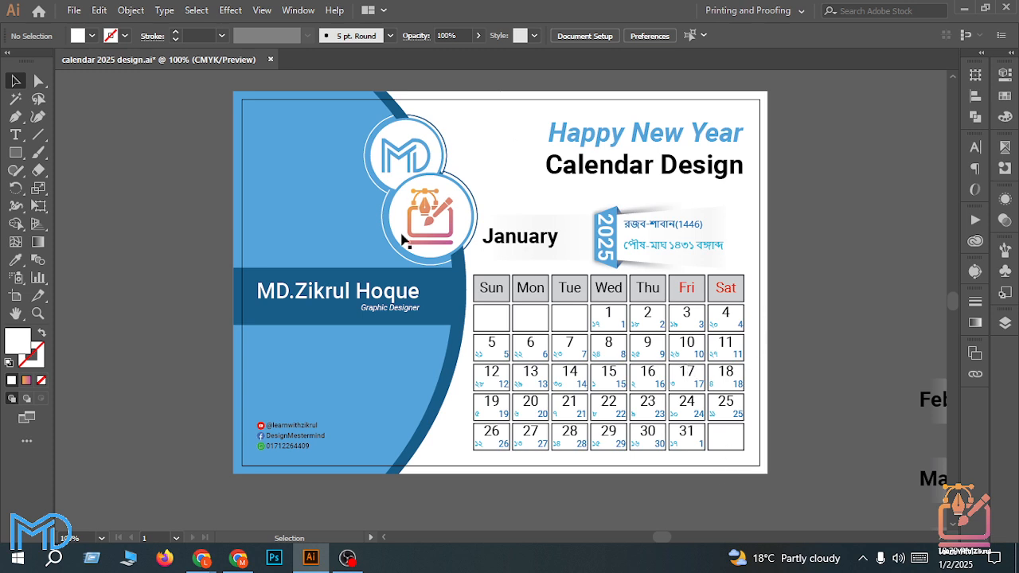
scroll(611, 303, up, 1)
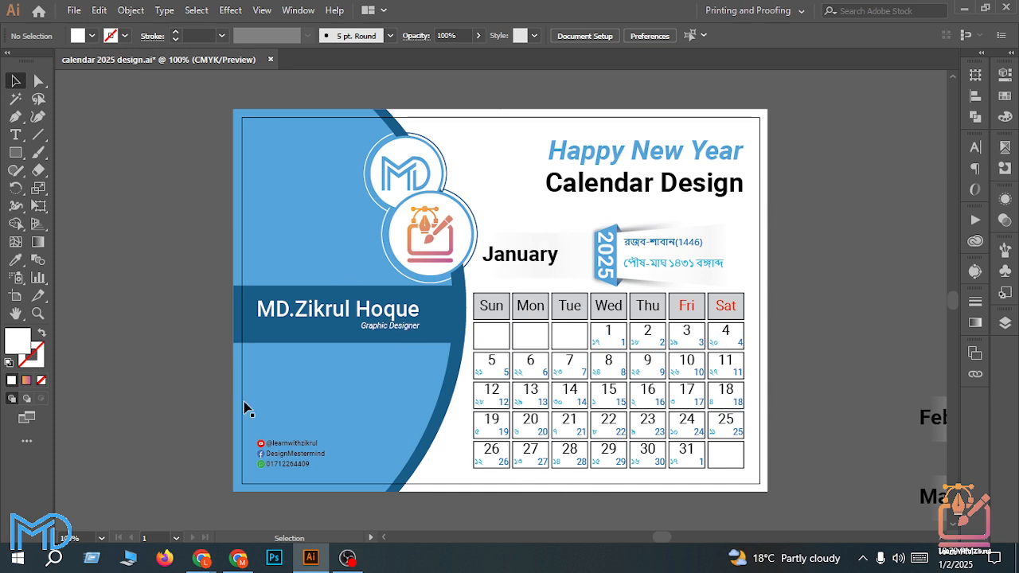
scroll(557, 440, down, 1)
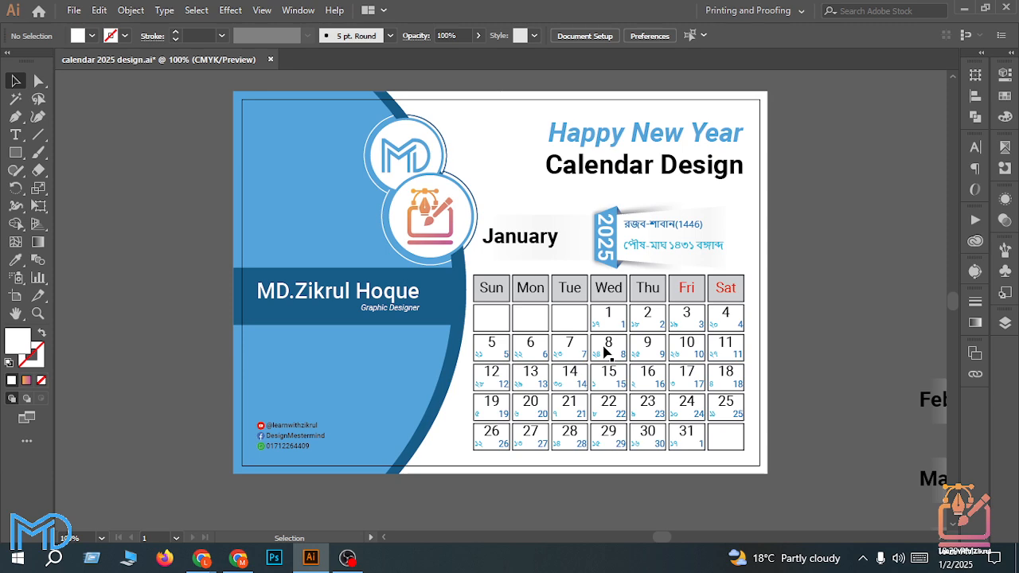
scroll(601, 400, down, 1)
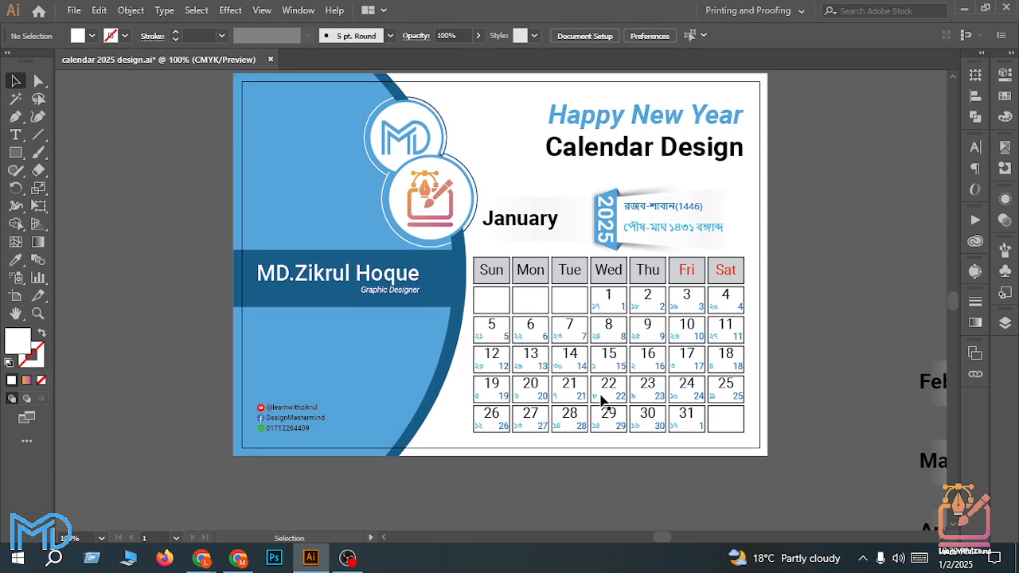
scroll(570, 395, up, 2)
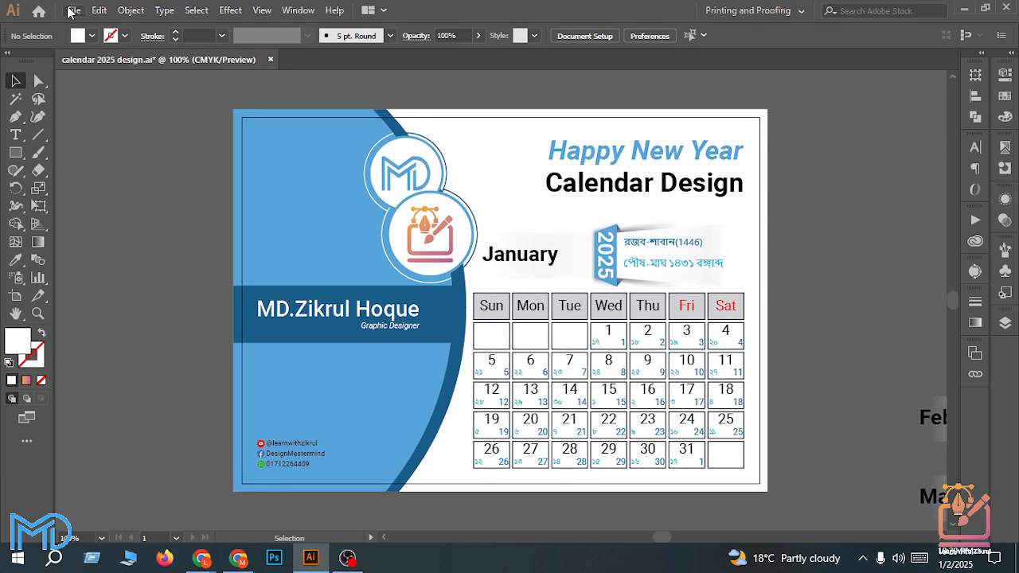
click(71, 11)
click(825, 142)
drag(814, 84, 209, 496)
click(163, 426)
Step: Create a new document 8.5 in wide and 6 in high with a 0.125 in bleed on all sides
click(76, 10)
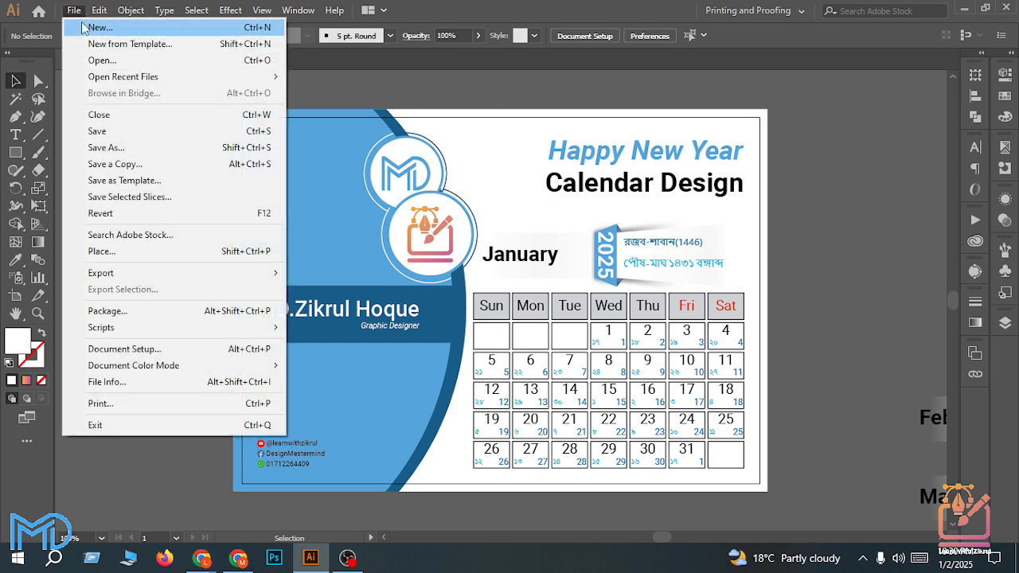
click(94, 27)
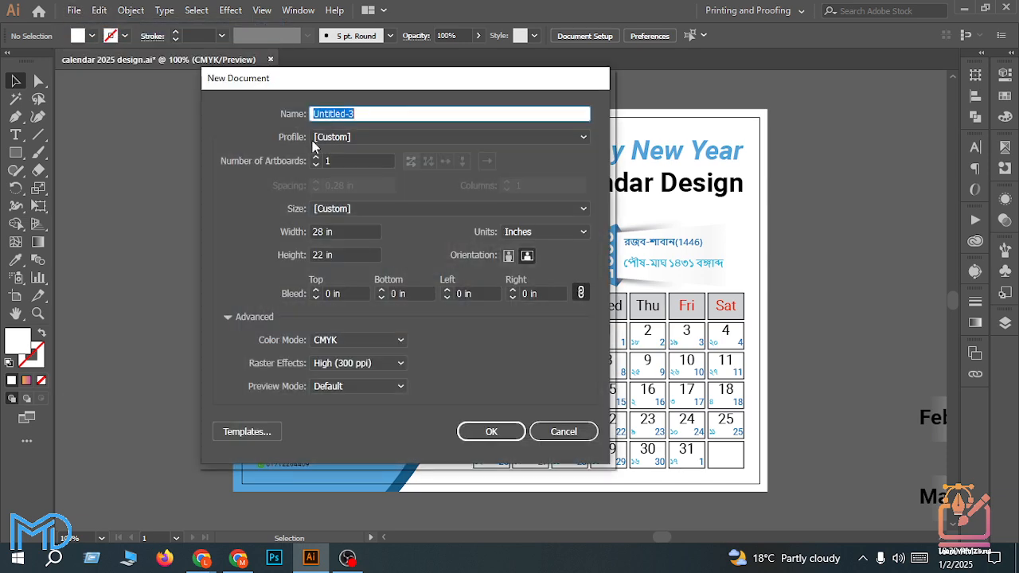
click(355, 232)
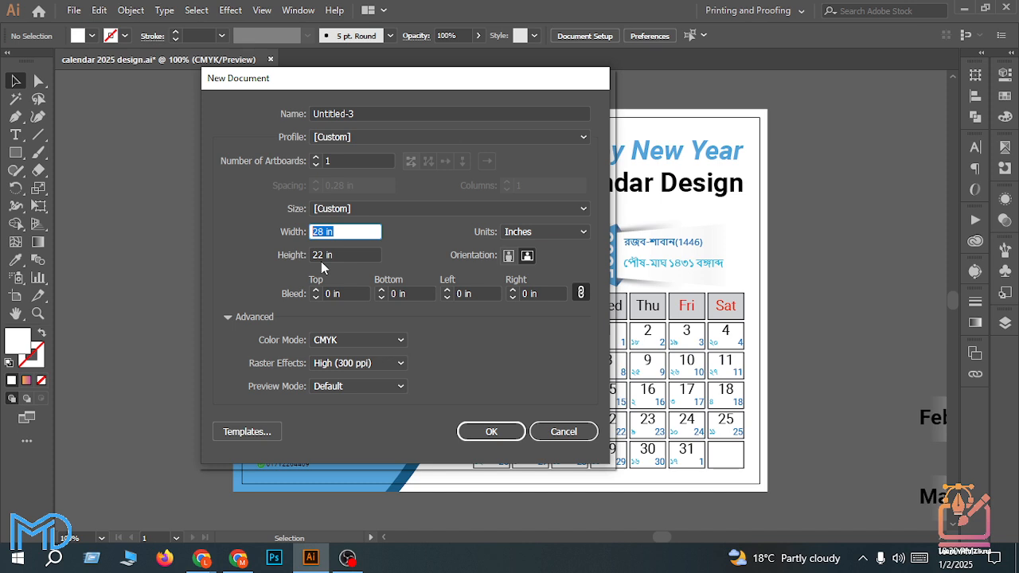
text(8)
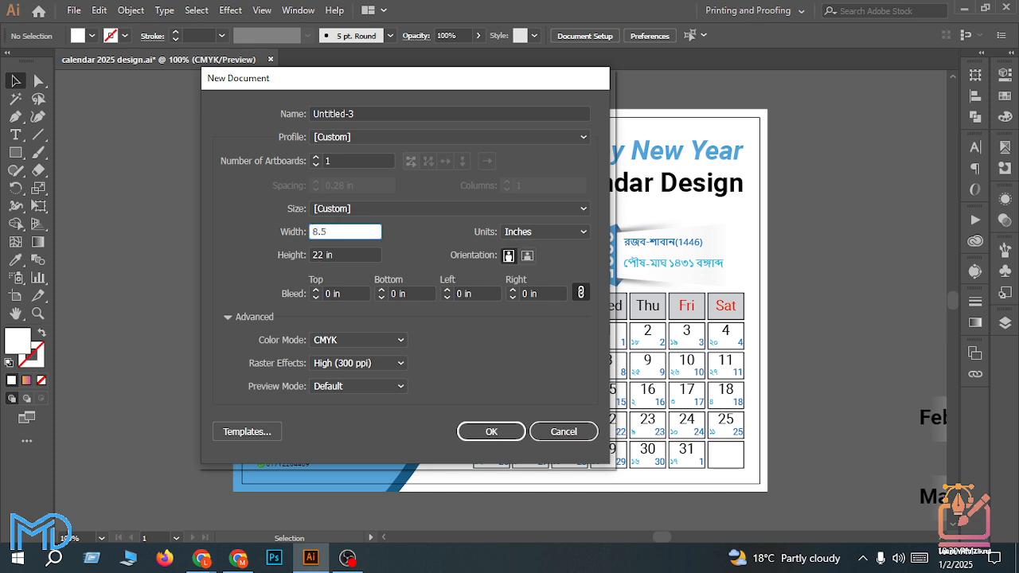
text(.5)
key(Tab)
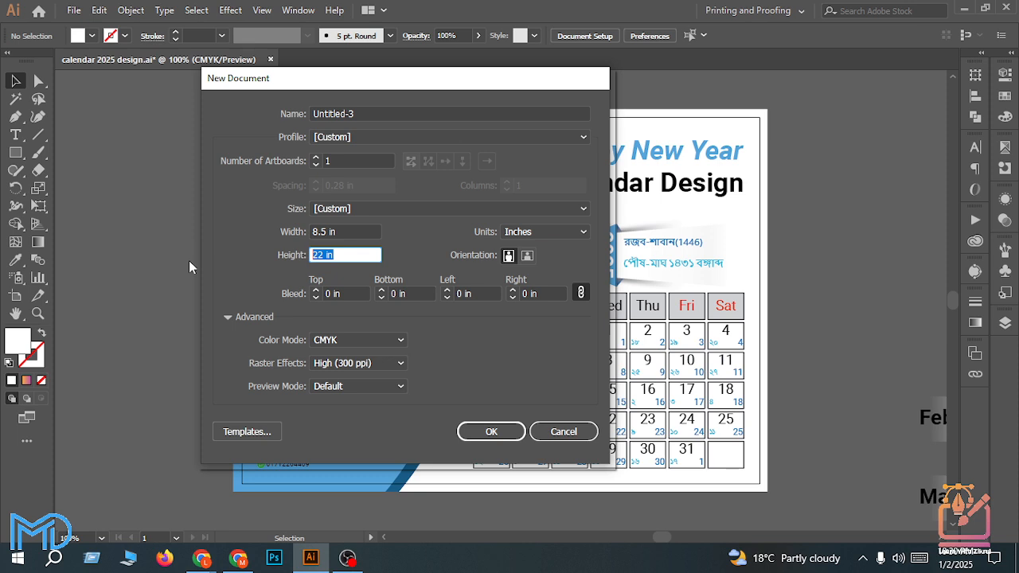
text(6)
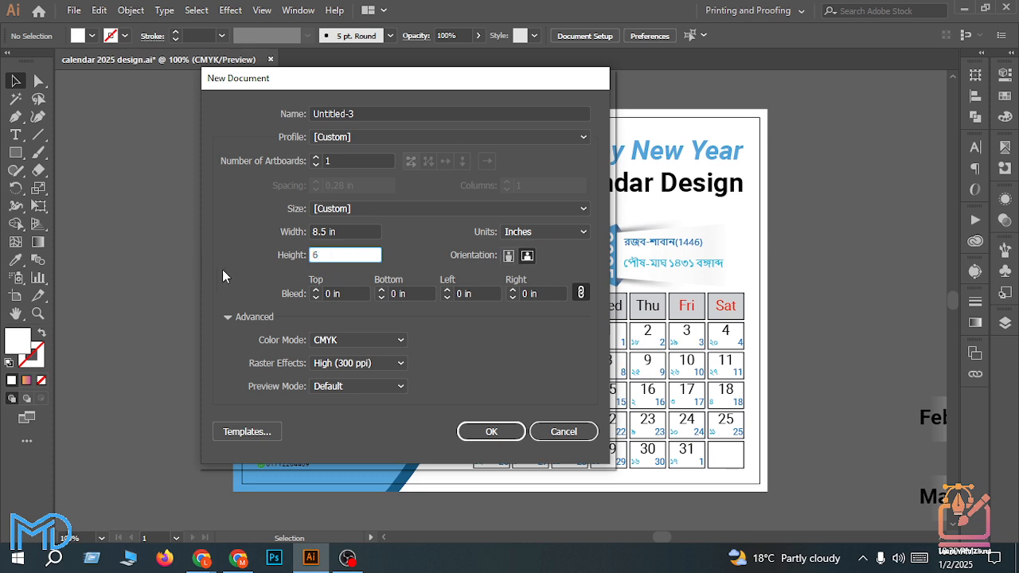
key(Tab)
text(0.125)
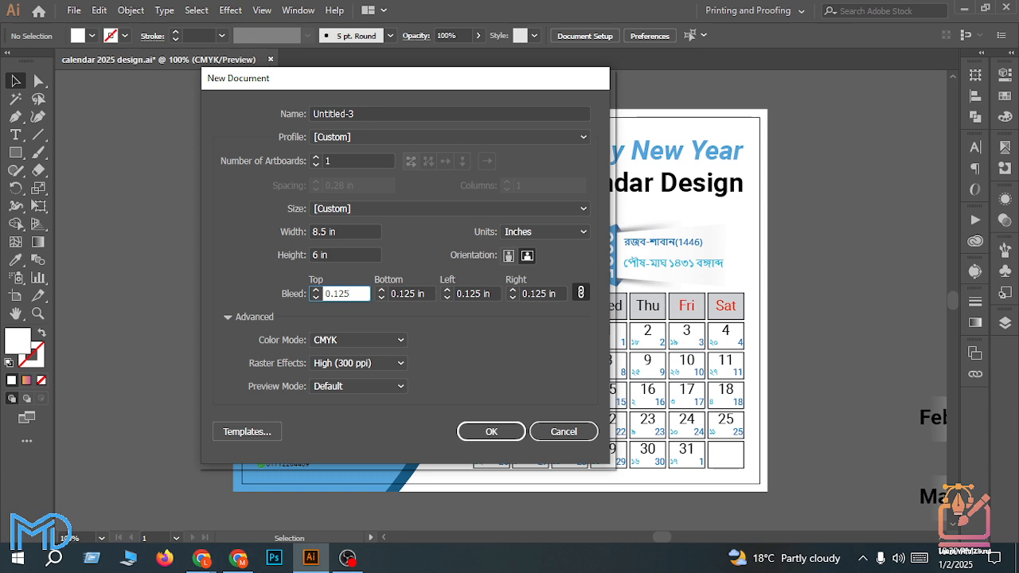
click(491, 430)
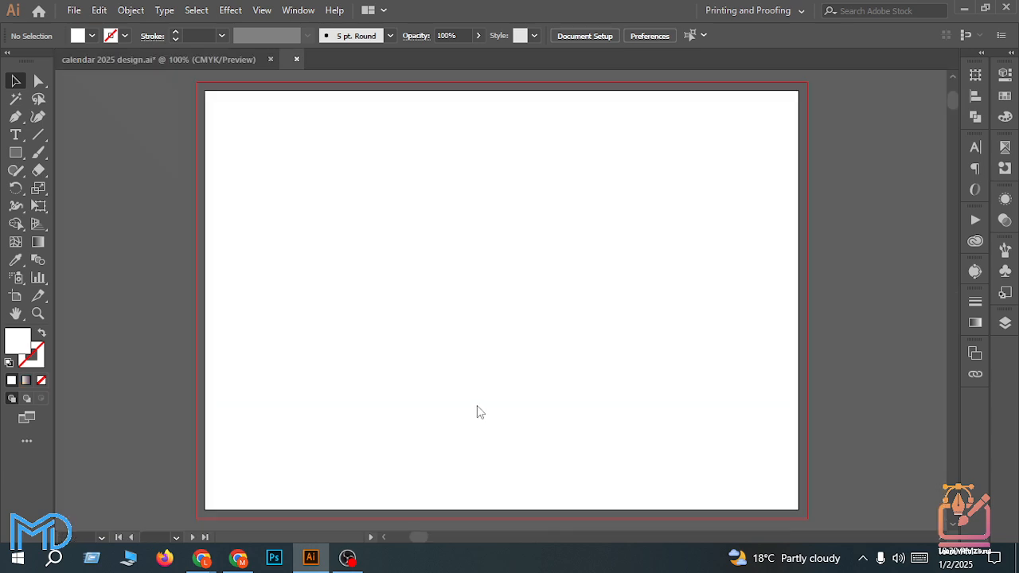
scroll(430, 403, down, 1)
scroll(690, 416, up, 1)
scroll(683, 416, down, 2)
scroll(422, 348, up, 1)
click(16, 153)
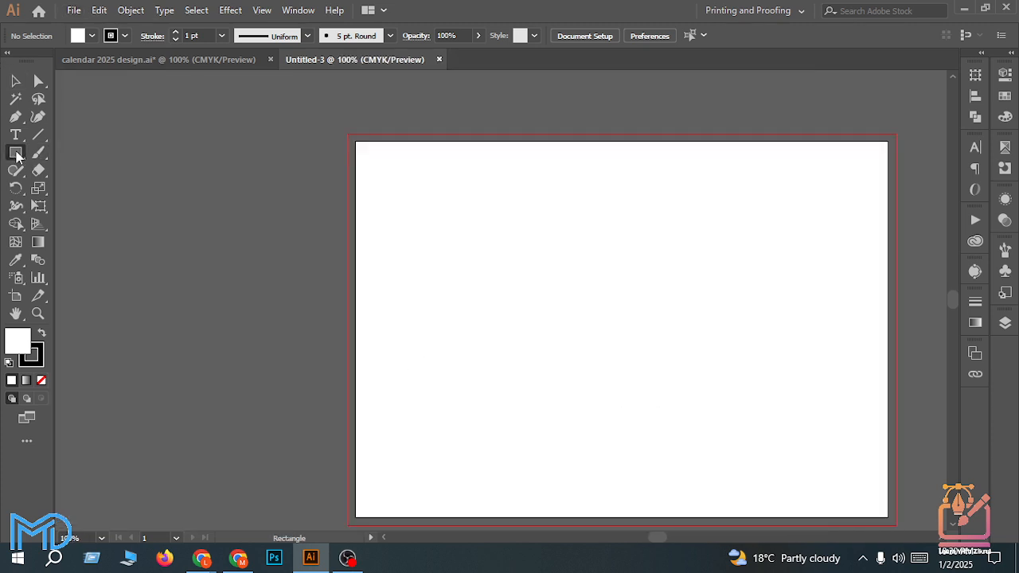
click(461, 219)
click(756, 257)
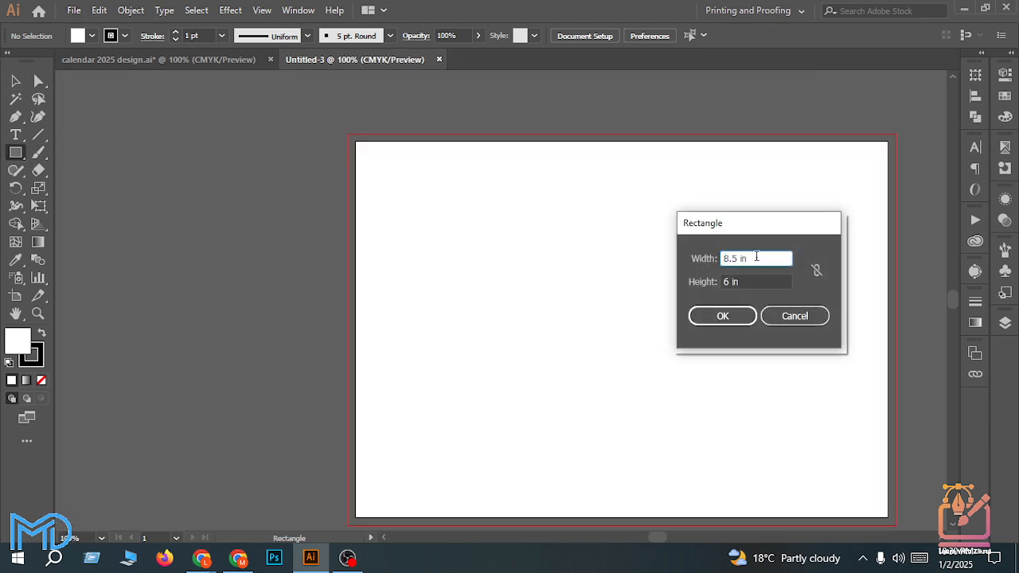
click(727, 317)
click(780, 280)
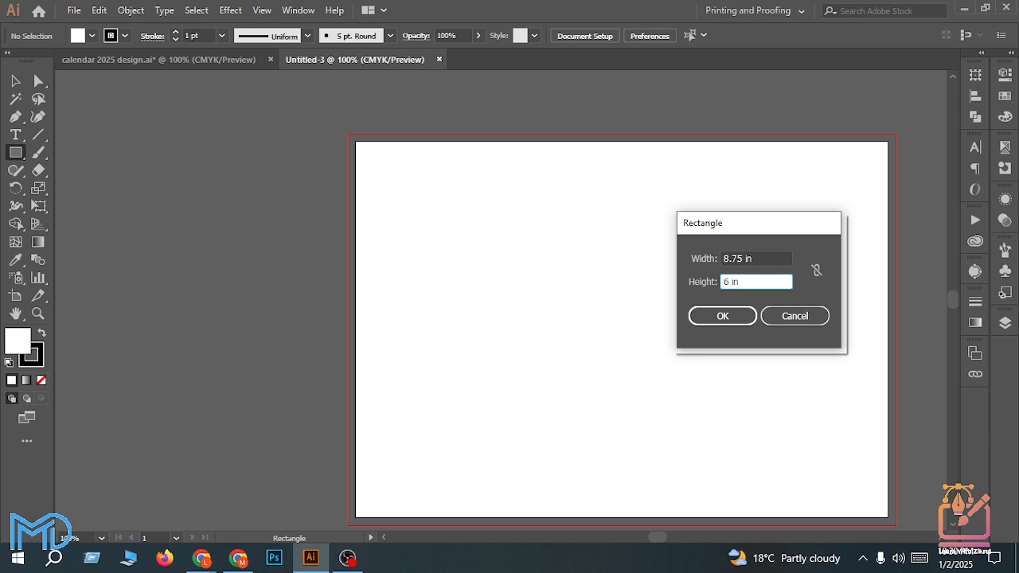
key(Return)
key(minus)
key(period)
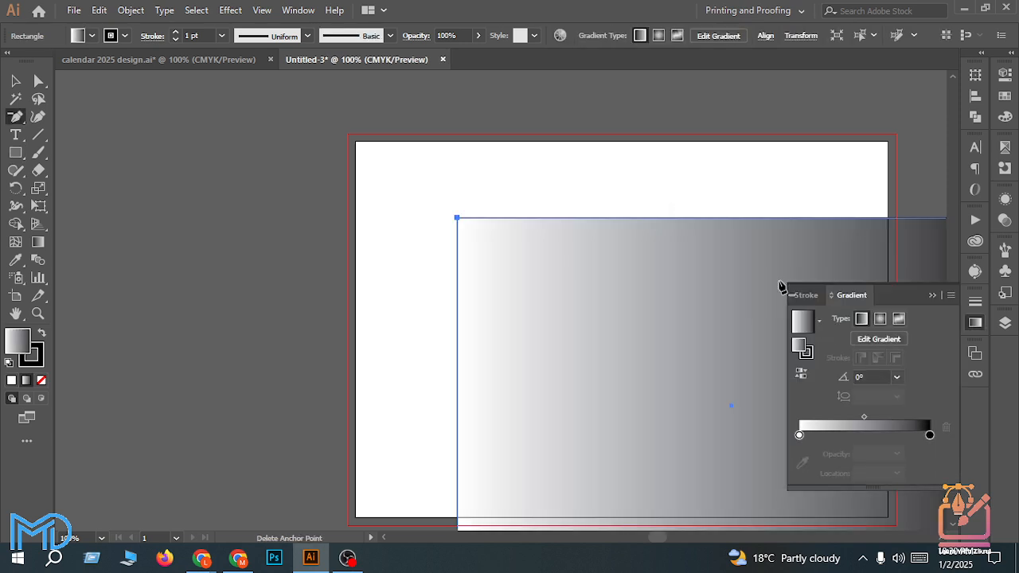
click(932, 295)
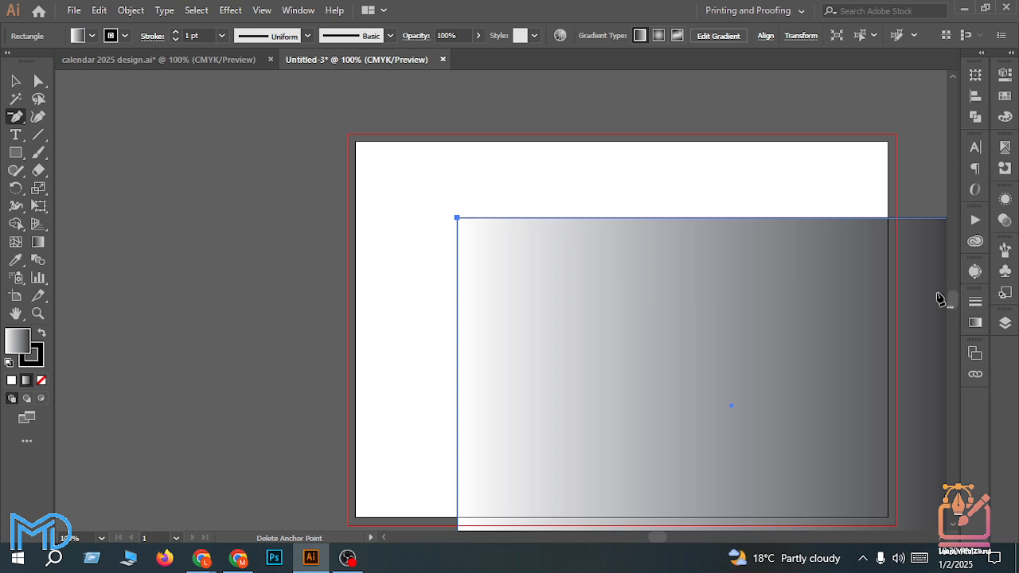
key(Delete)
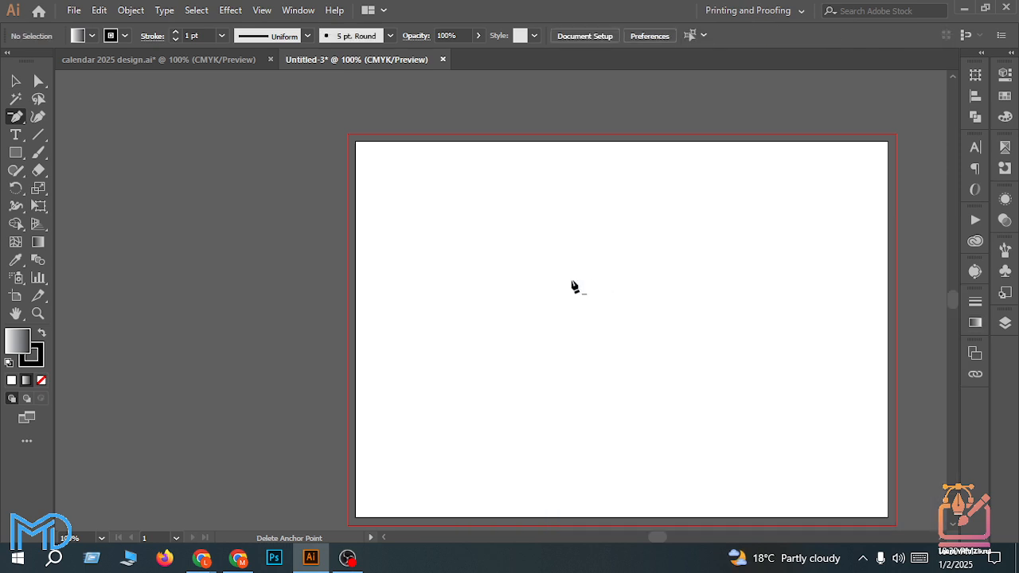
Step: Draw a rectangle 8.75 in wide and 6 in+0.25 high to cover the artboard including its bleed
click(13, 82)
click(15, 152)
click(458, 317)
click(757, 278)
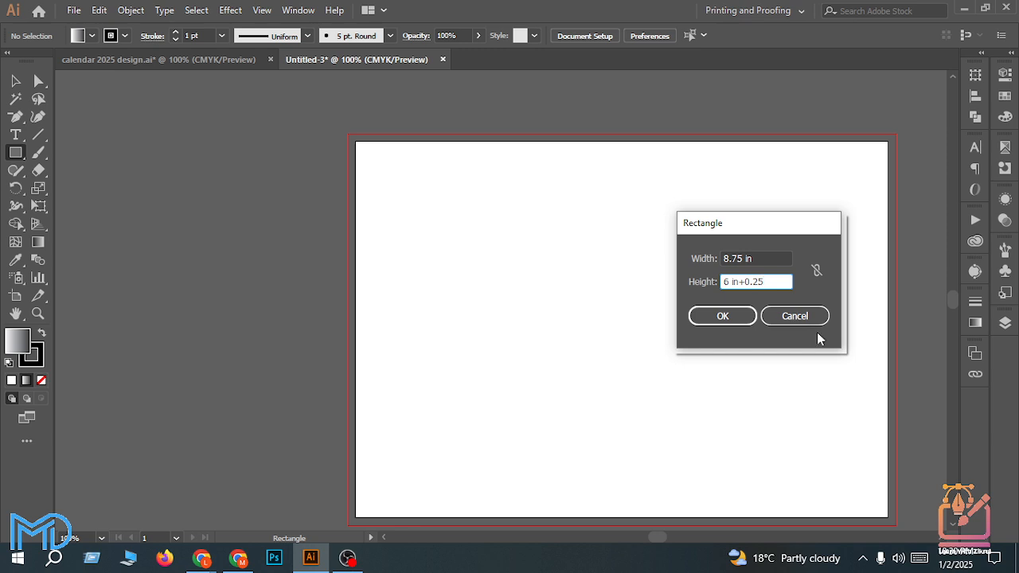
click(722, 317)
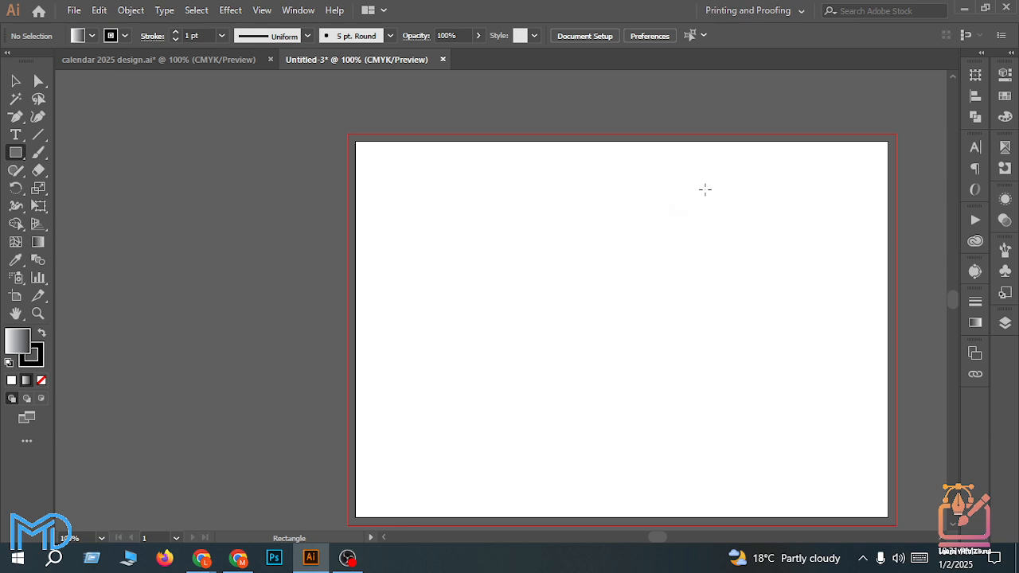
Step: Give the rectangle a solid white fill without a stroke and centre it horizontally and vertically on the artboard
click(12, 379)
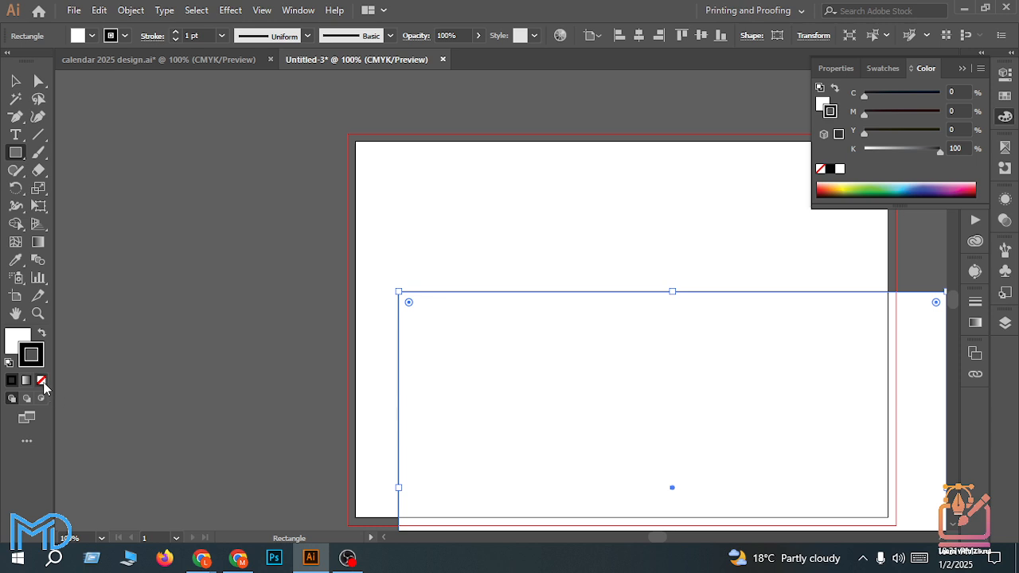
click(42, 381)
click(15, 81)
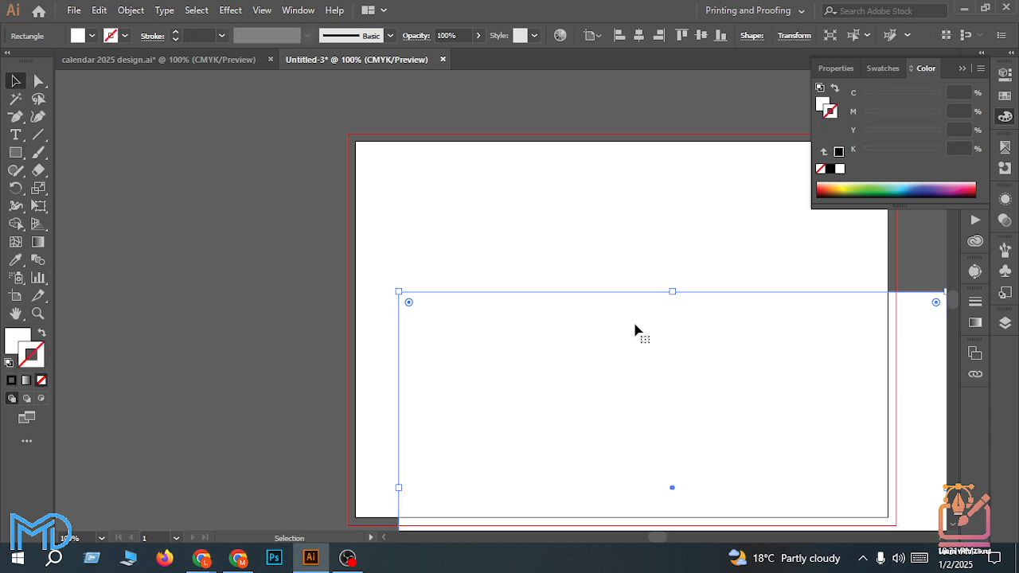
click(638, 36)
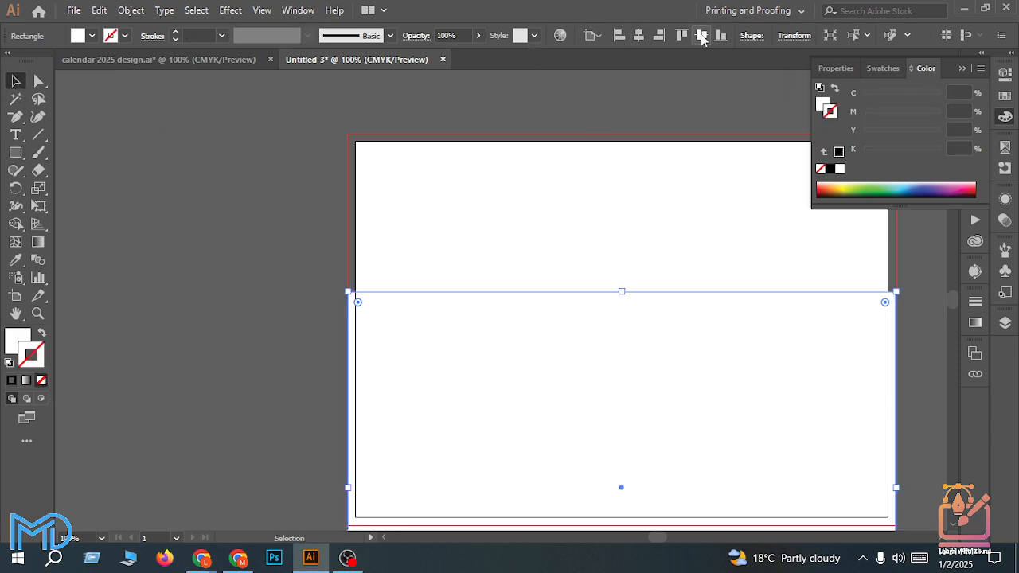
click(701, 36)
click(908, 341)
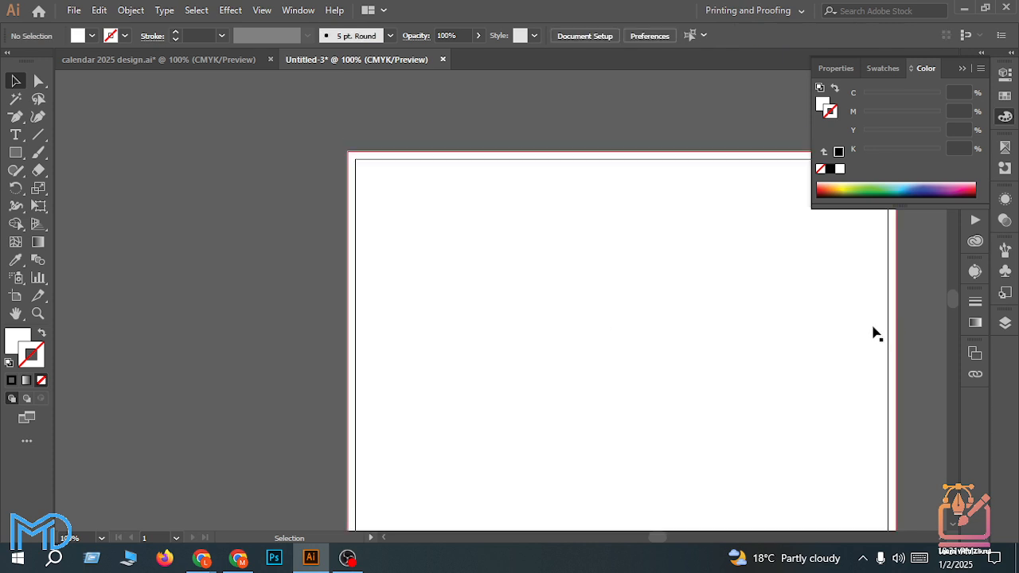
Step: Lock the white background rectangle in place
key(ctrl+minus)
key(ctrl+plus)
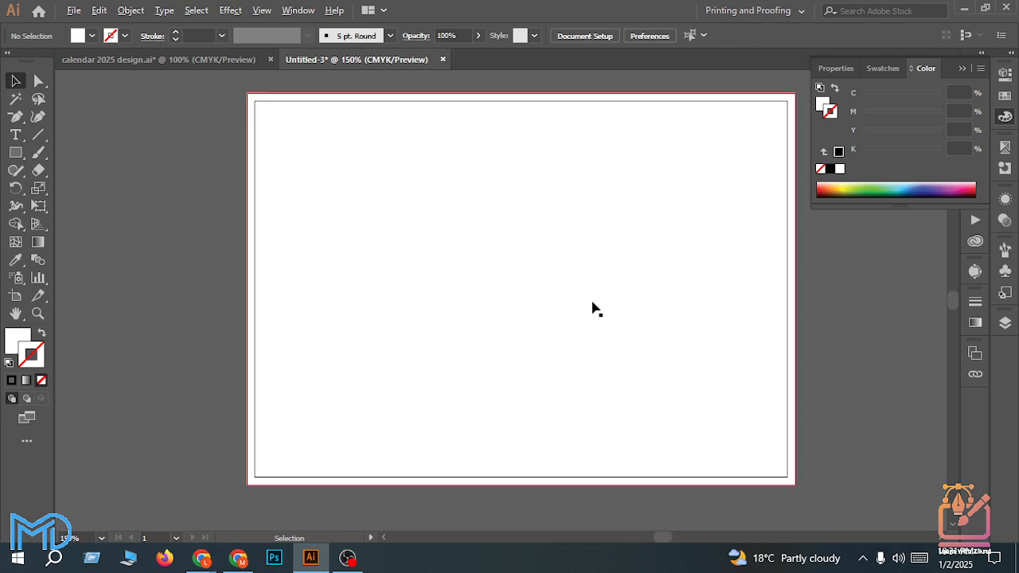
key(ctrl+plus)
key(ctrl+minus)
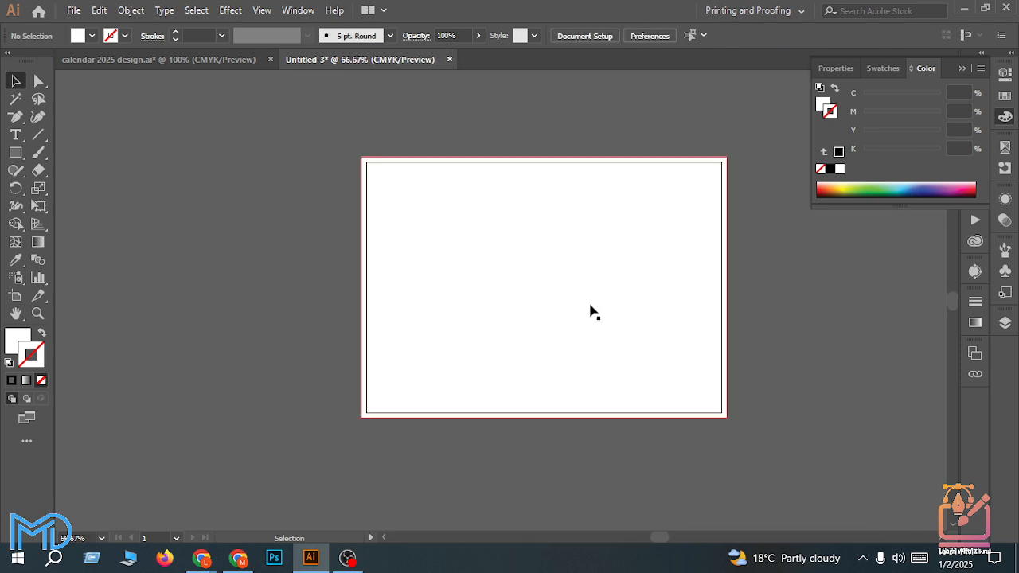
click(597, 317)
key(a)
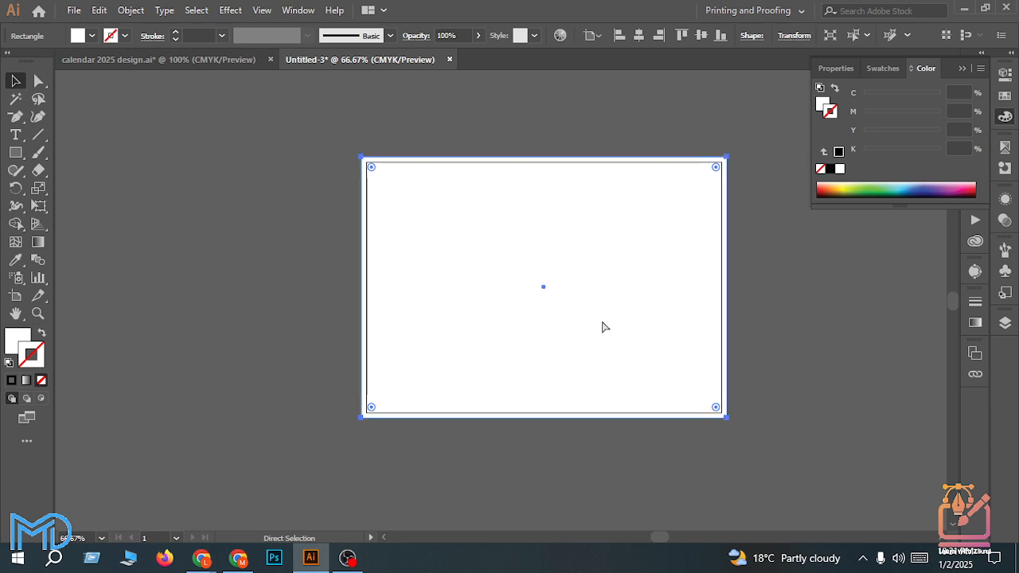
key(ctrl+2)
Step: Draw a circle slightly taller than the artboard, centred on the artboard's left edge
scroll(602, 323, up, 1)
scroll(68, 112, up, 1)
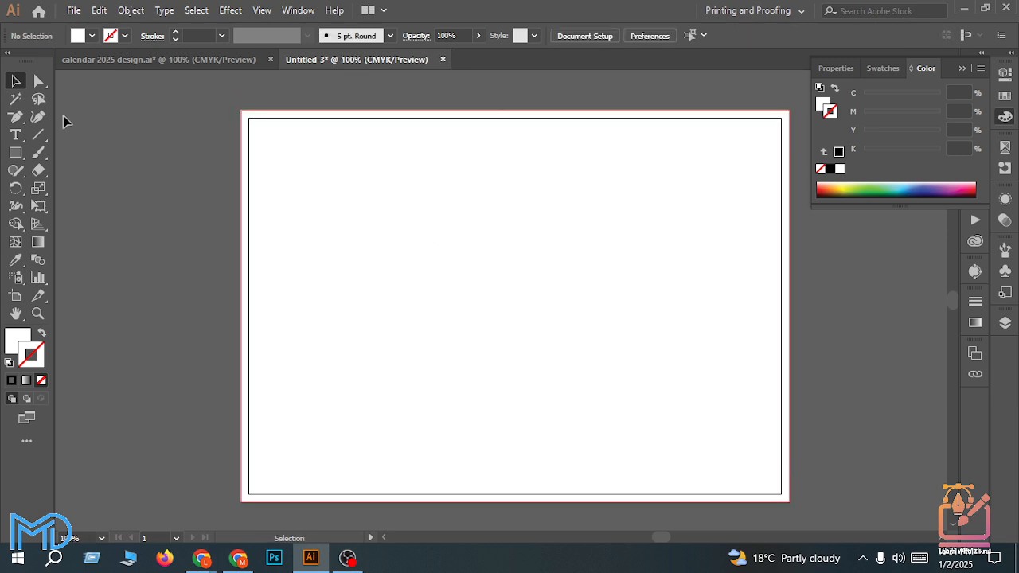
drag(24, 153, 52, 183)
scroll(284, 228, down, 1)
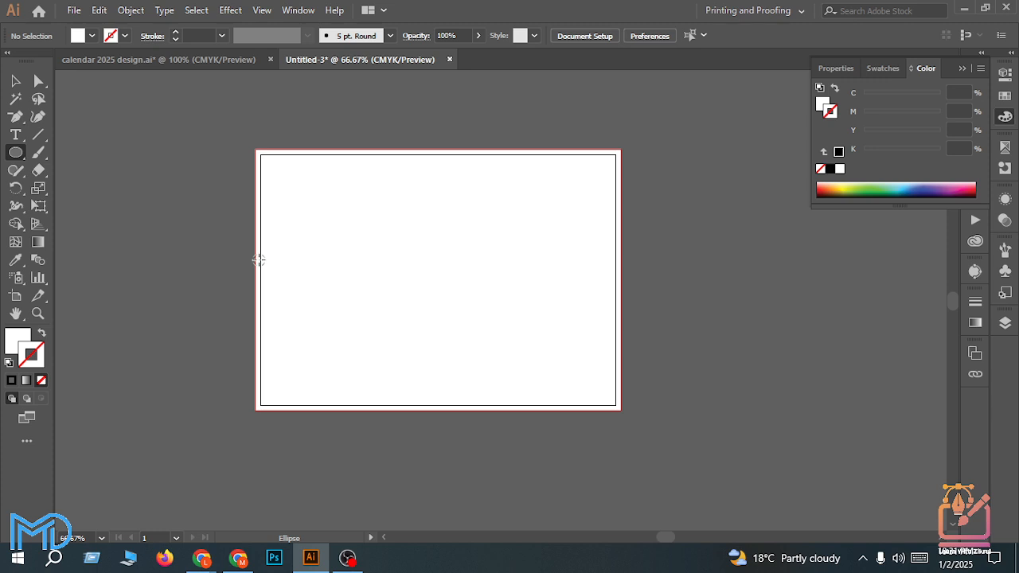
drag(249, 275, 346, 427)
scroll(346, 427, up, 1)
scroll(395, 419, down, 2)
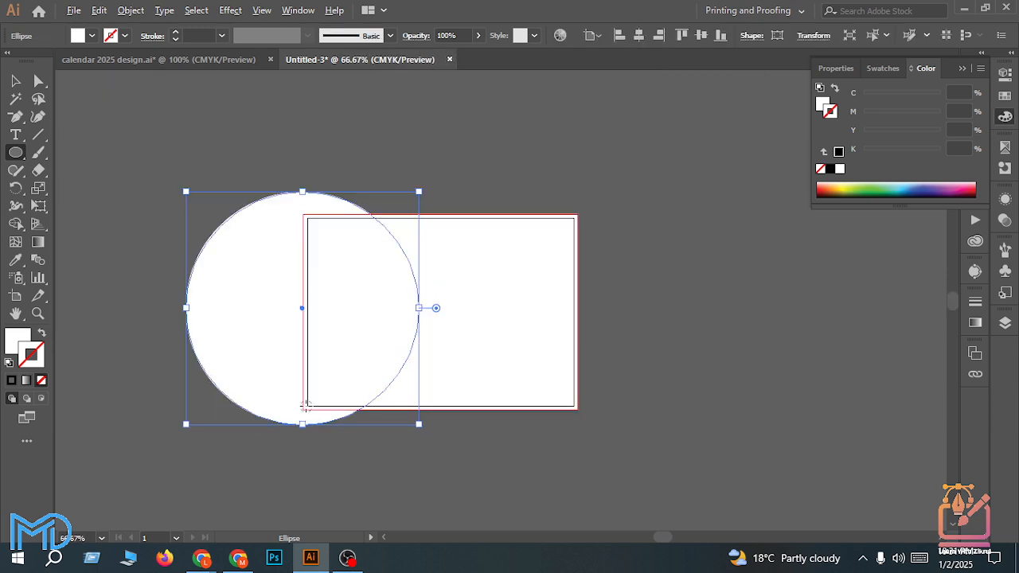
scroll(304, 404, up, 1)
click(15, 81)
scroll(384, 285, up, 1)
scroll(385, 288, down, 1)
scroll(386, 293, down, 1)
scroll(346, 305, up, 3)
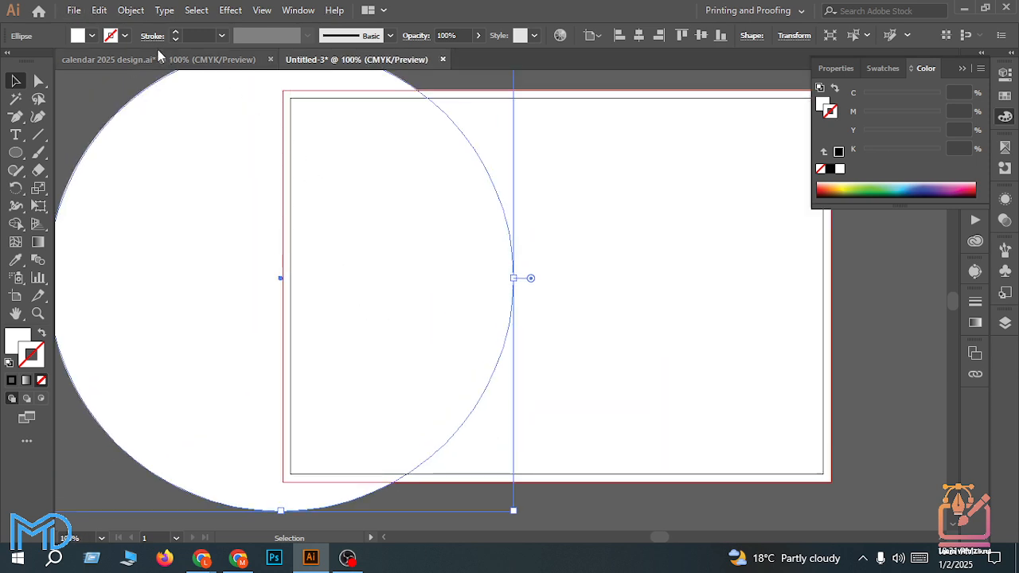
Step: Fill the circle with cyan and place a duplicate of it slightly to its left at the same height
click(92, 35)
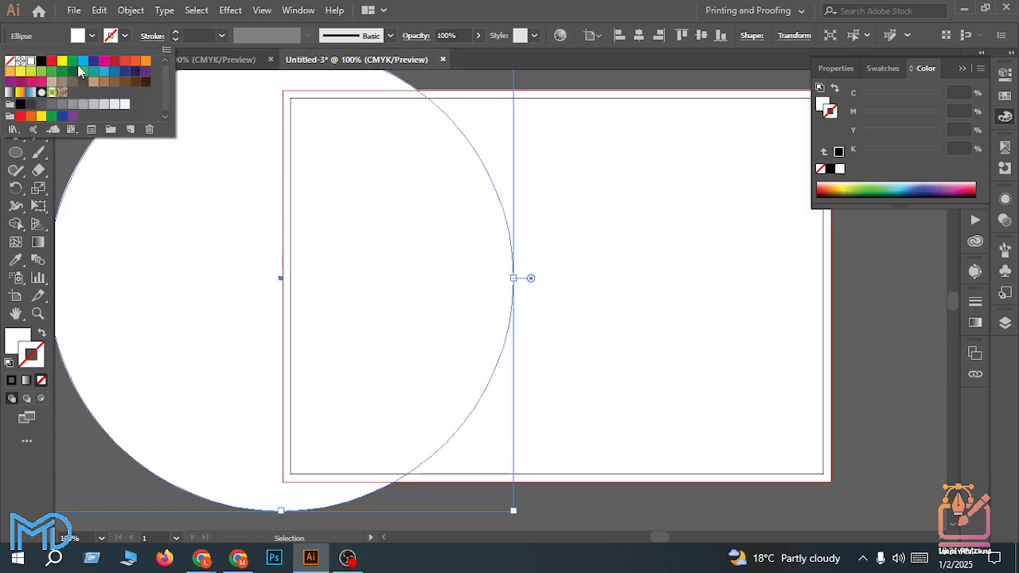
click(83, 61)
click(928, 352)
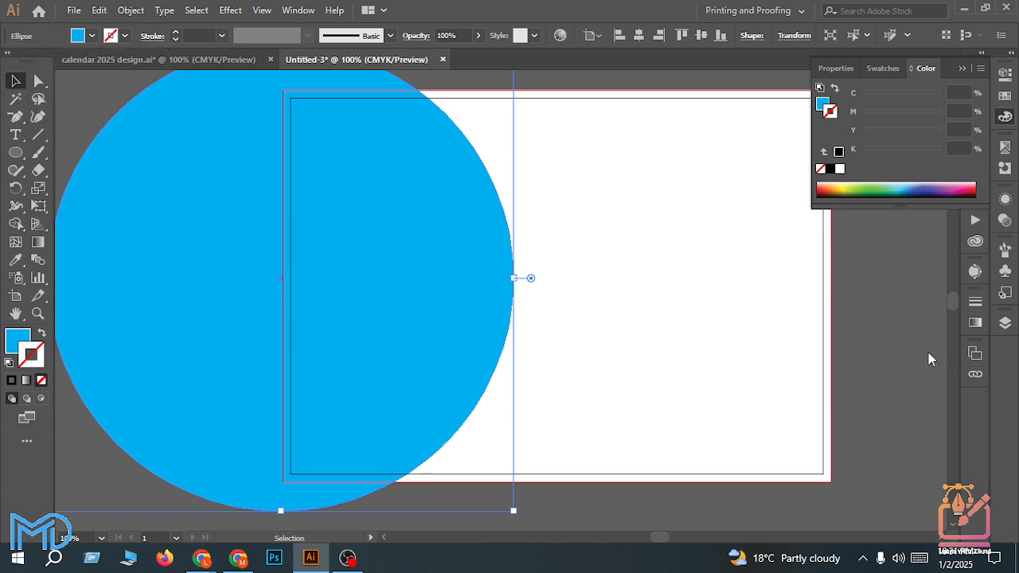
drag(478, 303, 469, 312)
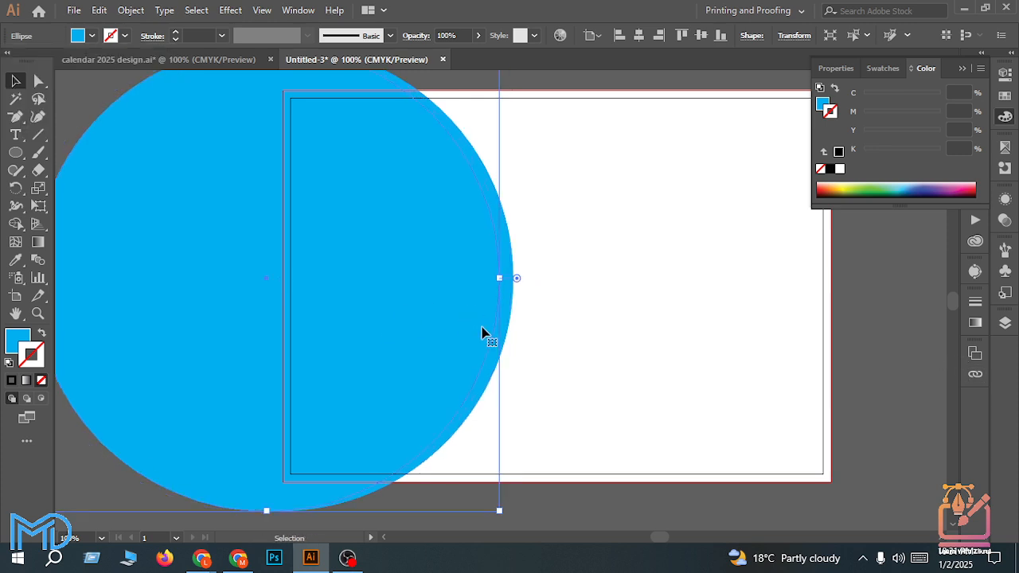
key(ctrl+minus)
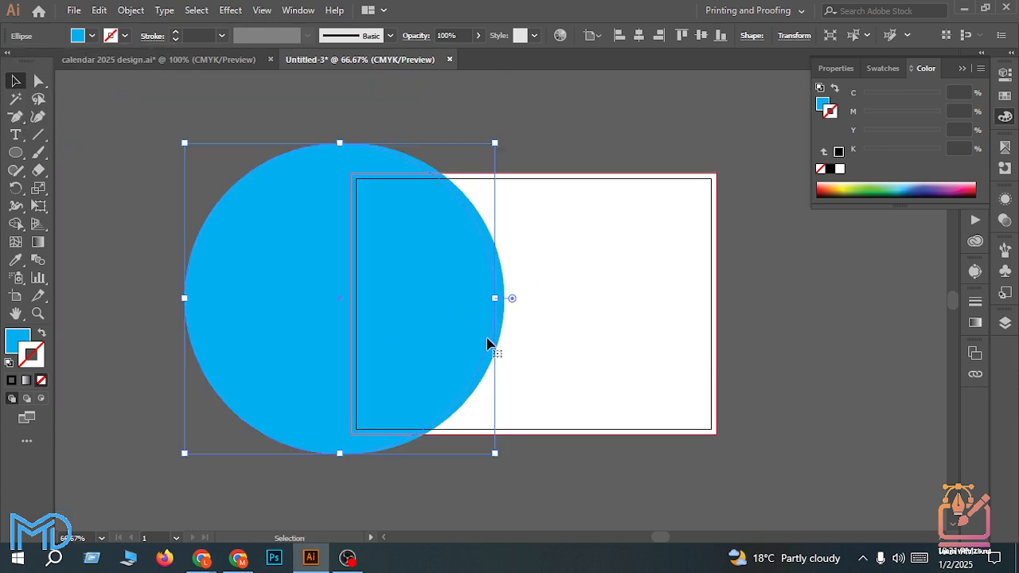
Step: Fill the duplicate circle in front with green so only a cyan crescent shows along its edge
click(93, 36)
click(72, 60)
click(156, 307)
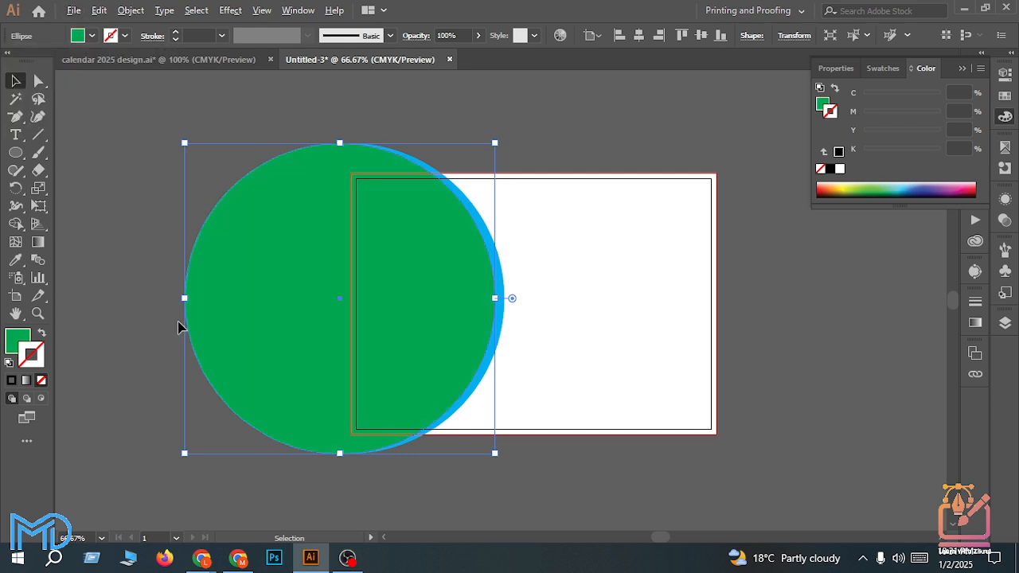
scroll(180, 319, down, 2)
scroll(210, 324, up, 2)
click(629, 338)
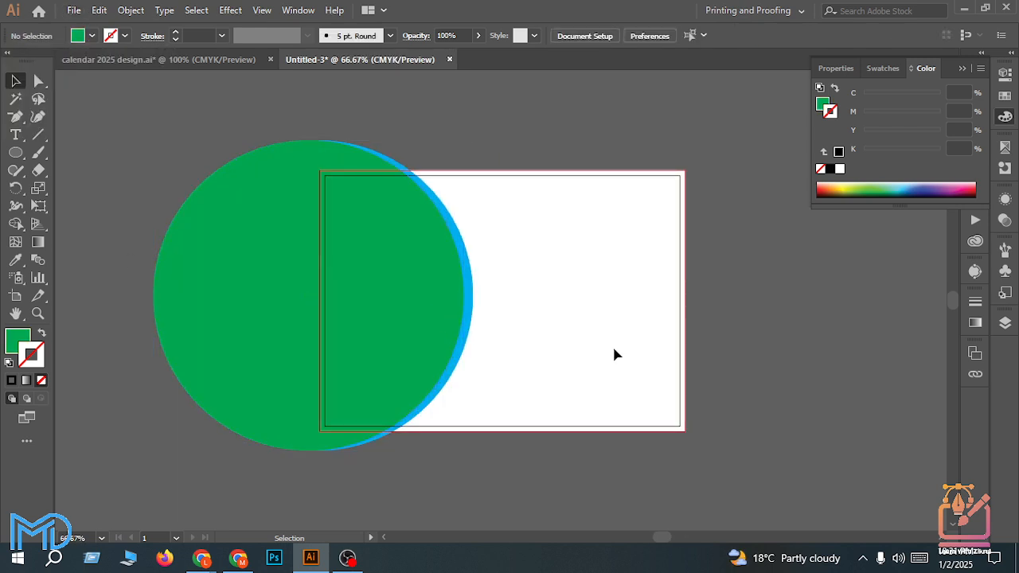
Step: Unlock the white background rectangle and use Shape Builder to trim away the parts of both circles outside it
alt+click(619, 356)
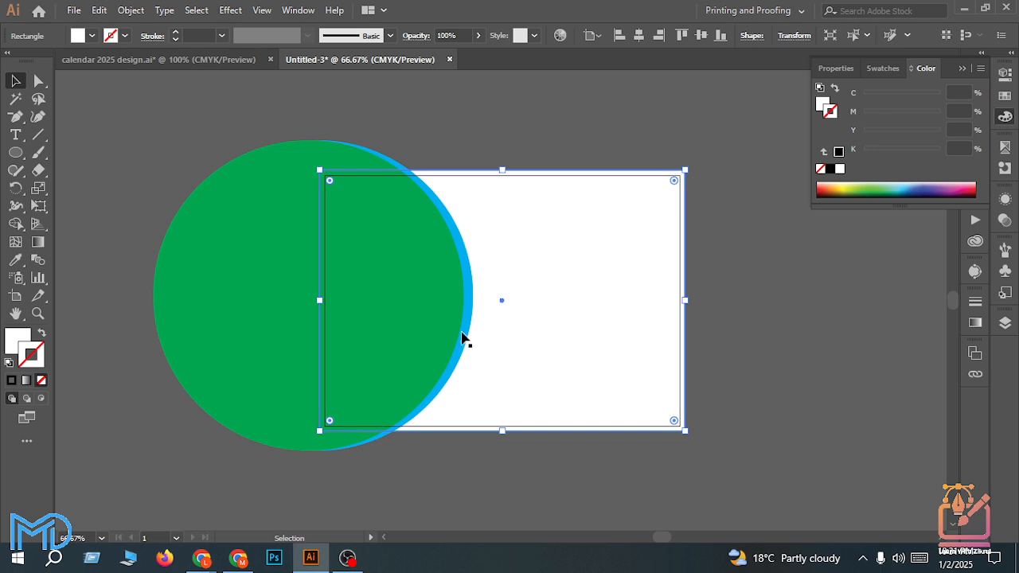
shift+click(287, 303)
drag(166, 134, 407, 399)
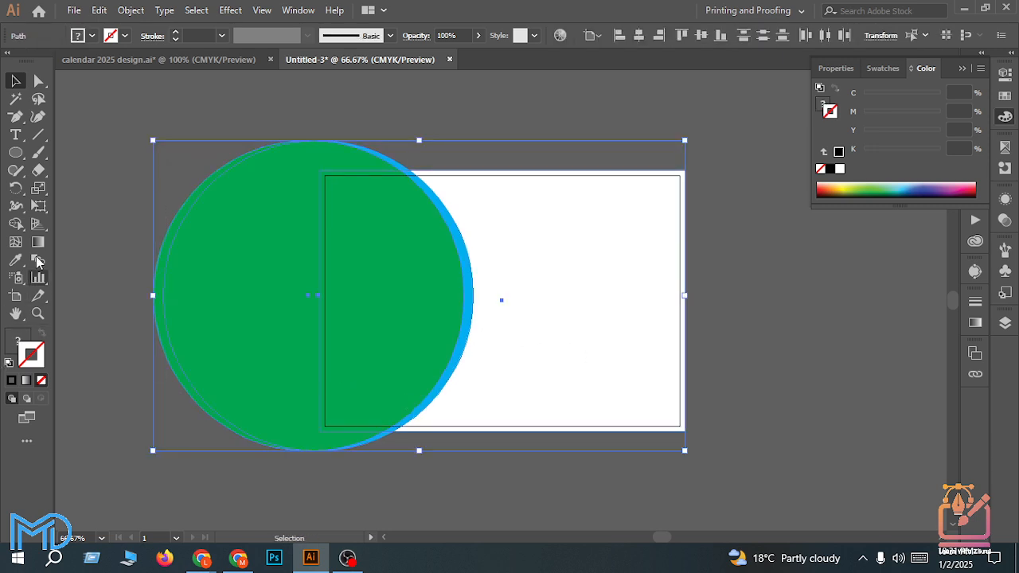
click(16, 224)
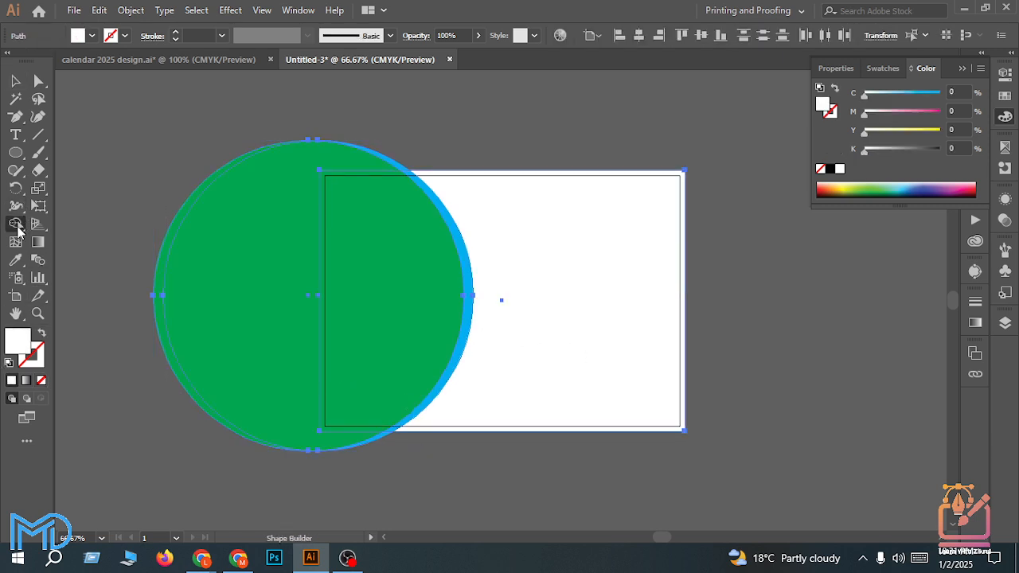
alt+click(201, 308)
drag(386, 150, 388, 153)
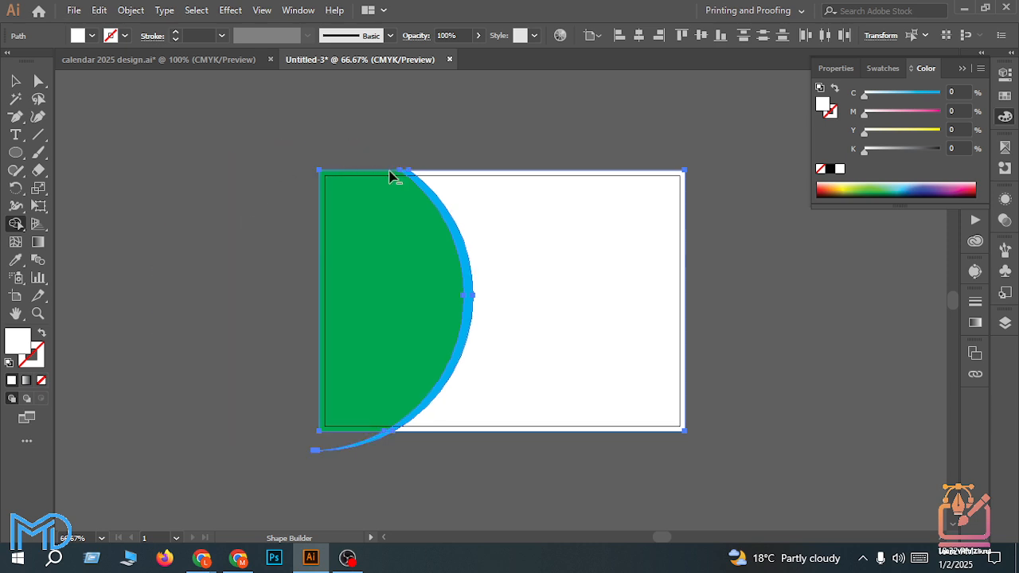
drag(318, 443, 374, 469)
click(16, 80)
click(133, 295)
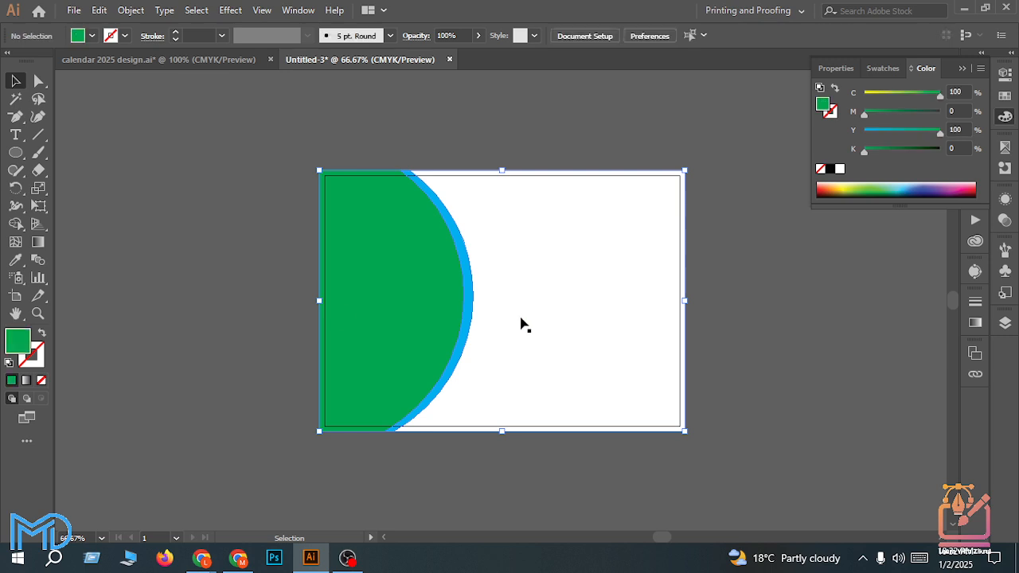
Step: Draw a small green circle over the upper part of the curved cyan band and enlarge it slightly from its centre
scroll(521, 321, up, 2)
scroll(521, 328, down, 1)
scroll(521, 332, up, 1)
click(16, 152)
scroll(580, 144, up, 1)
scroll(346, 221, down, 1)
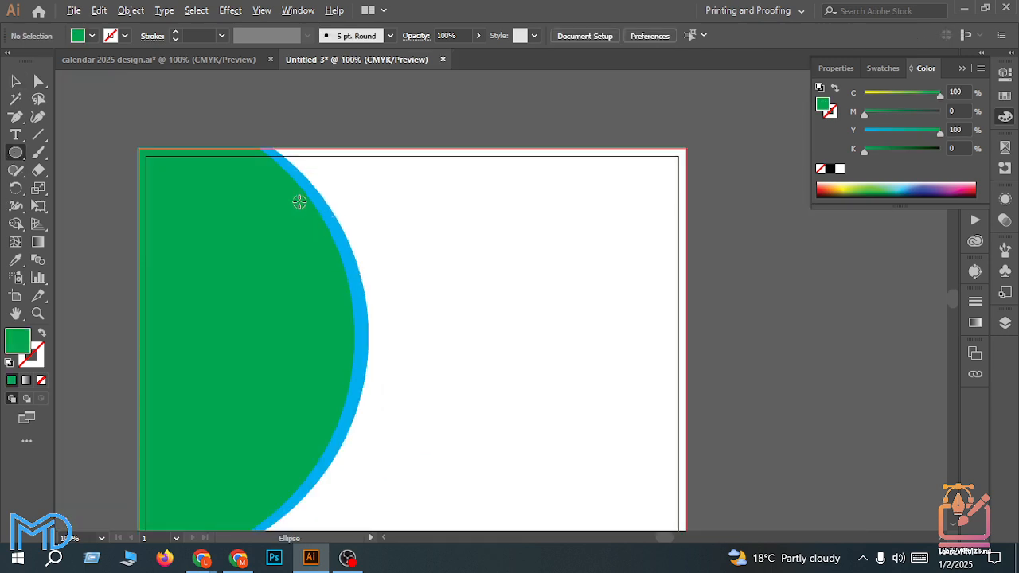
drag(307, 199, 332, 239)
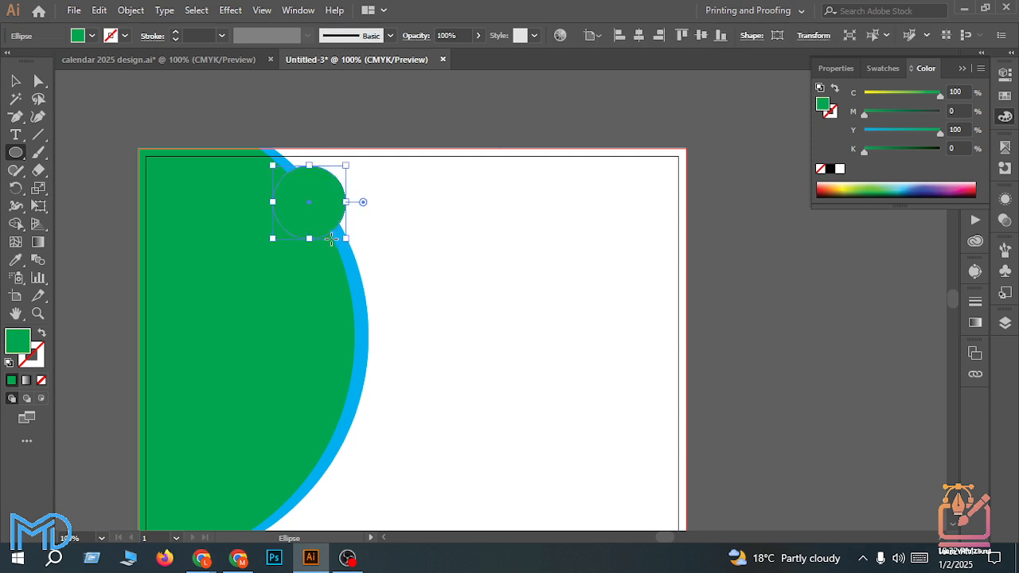
scroll(332, 239, up, 2)
scroll(269, 203, up, 1)
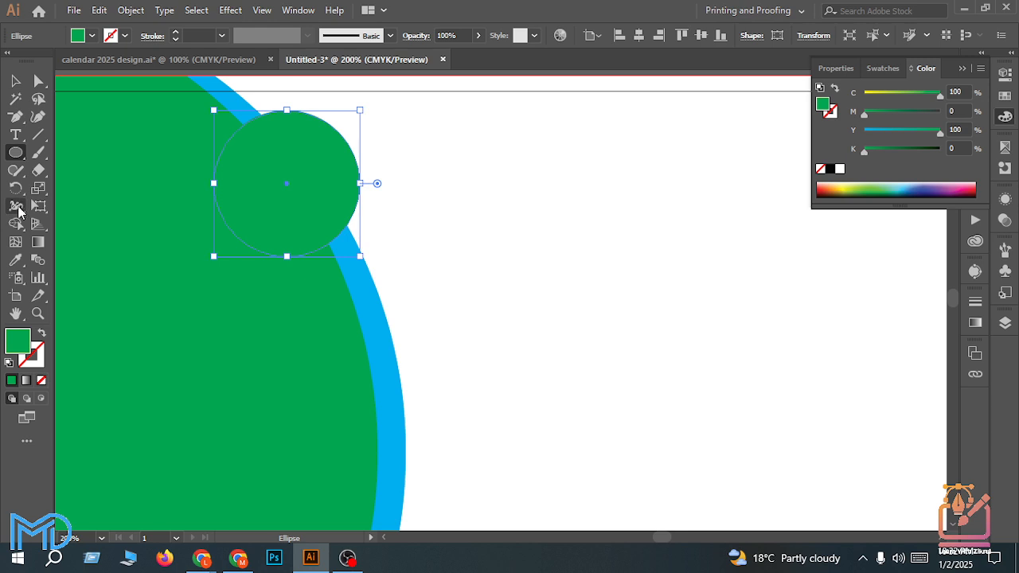
drag(360, 257, 377, 268)
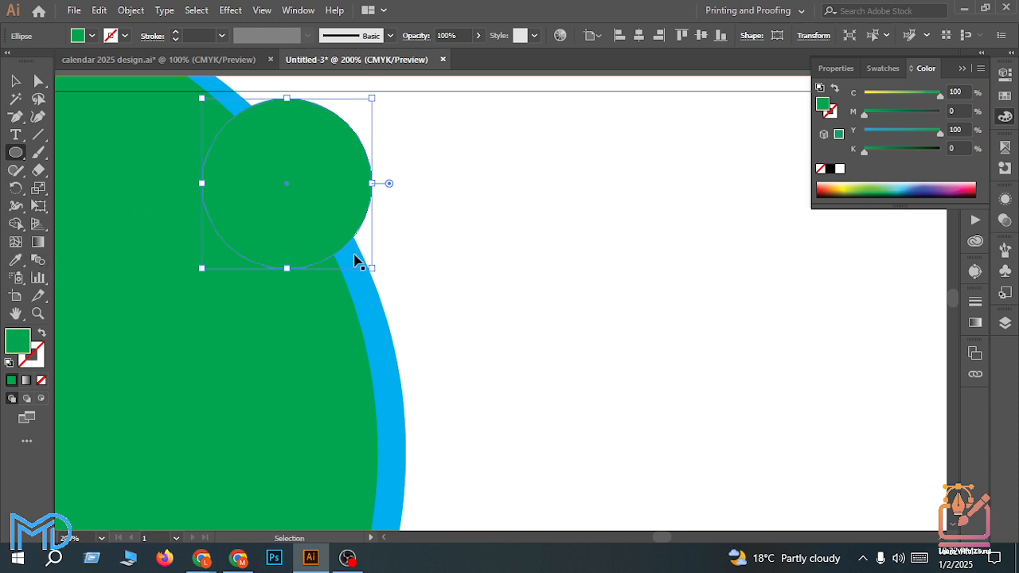
Step: Add a slightly smaller concentric copy of the small circle and fill it with the cyan of the curved band
drag(371, 269, 363, 263)
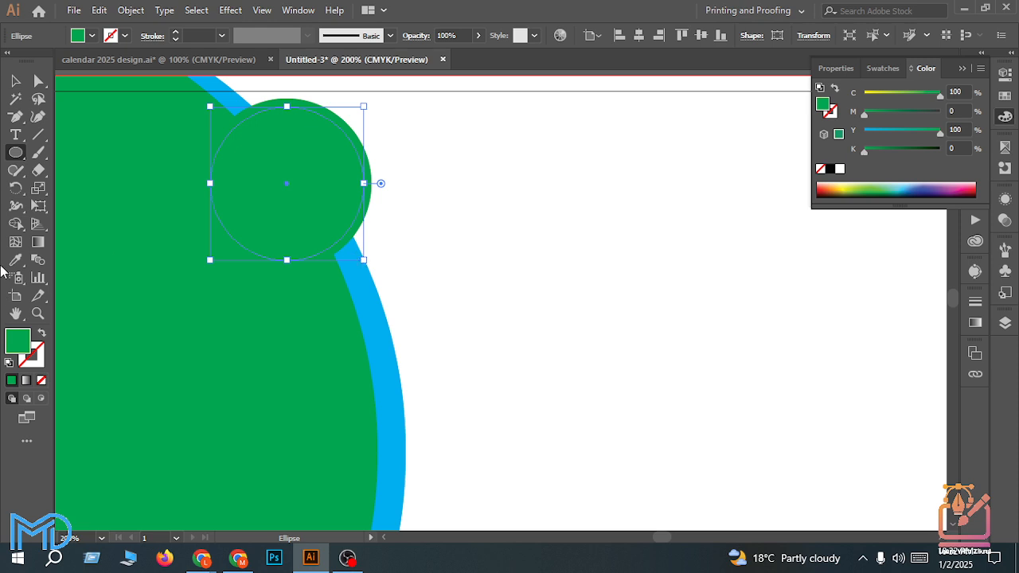
click(16, 261)
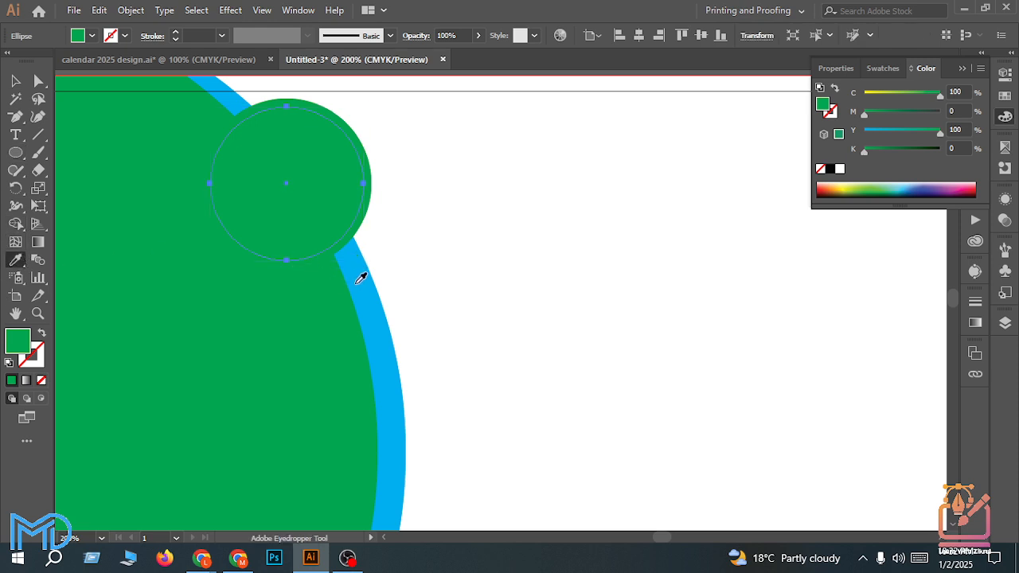
click(361, 278)
click(15, 81)
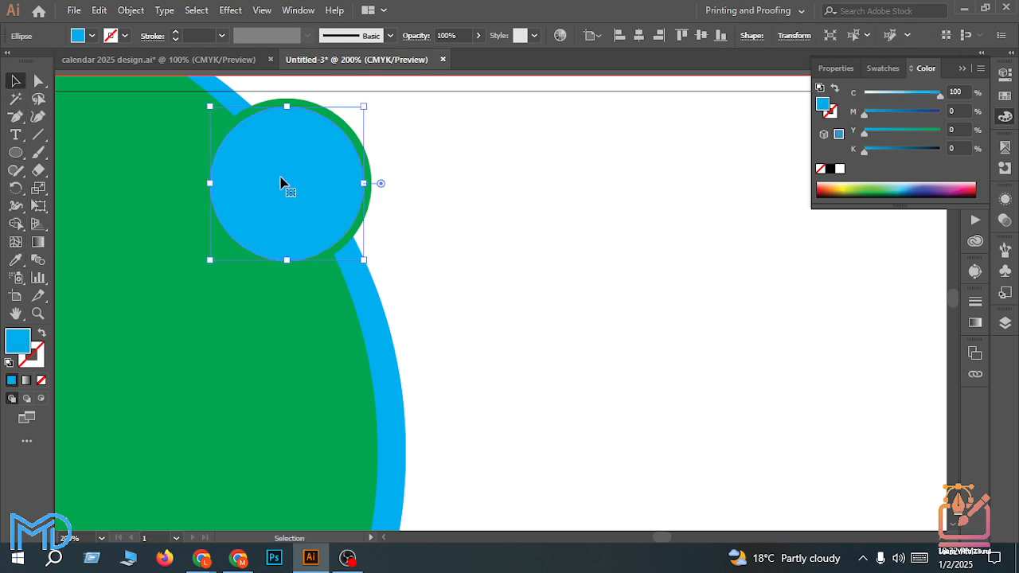
Step: Add another smaller concentric copy inside the cyan circle and fill it with the background's white
key(a)
key(v)
mouse_move(362, 261)
mouse_down()
mouse_move(352, 247)
mouse_move(360, 254)
mouse_up()
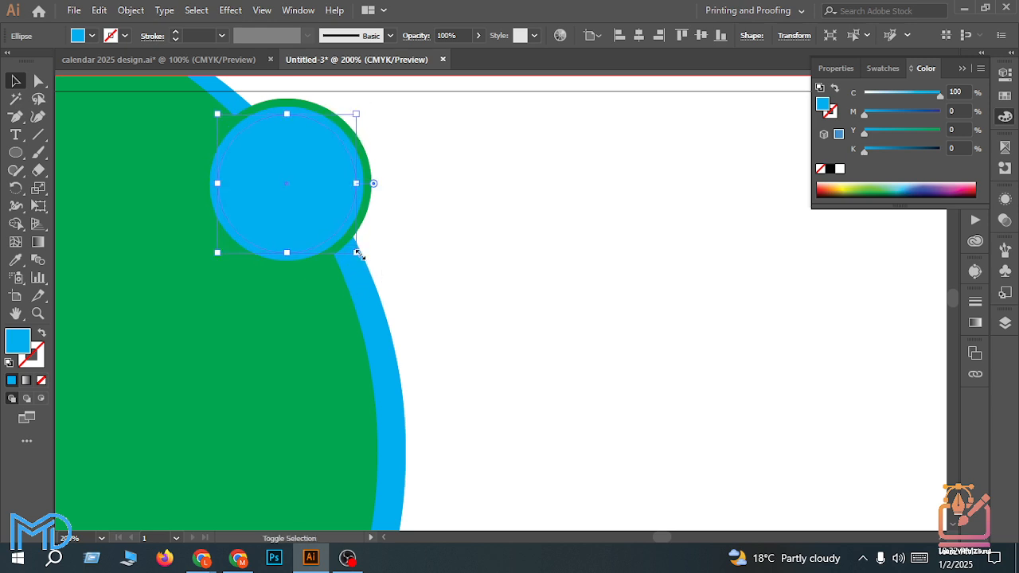
click(15, 259)
click(550, 195)
scroll(543, 195, down, 2)
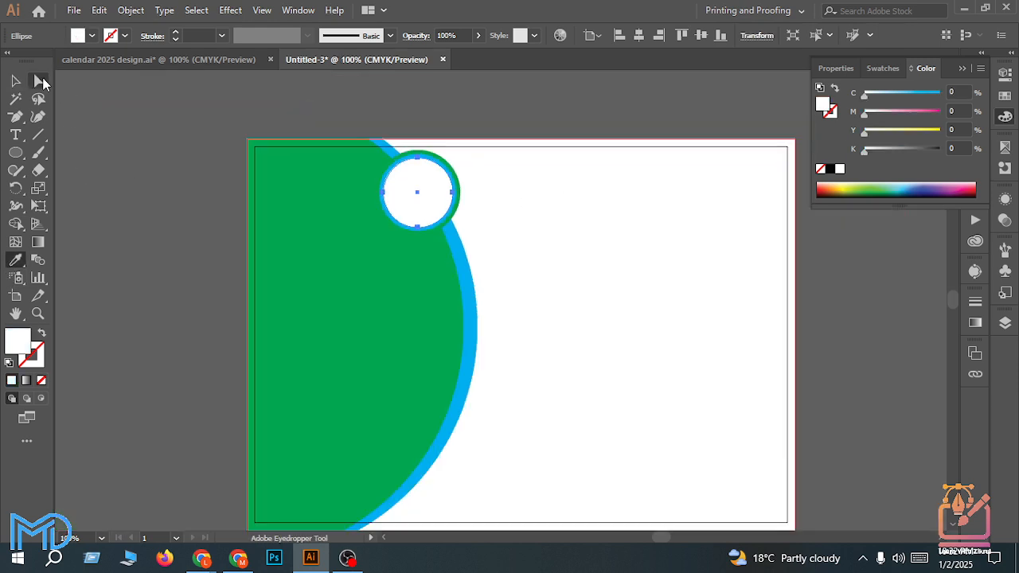
click(17, 81)
Step: Swap the fill and stroke of the outermost small circle to make it a green outline without a fill
scroll(530, 148, up, 3)
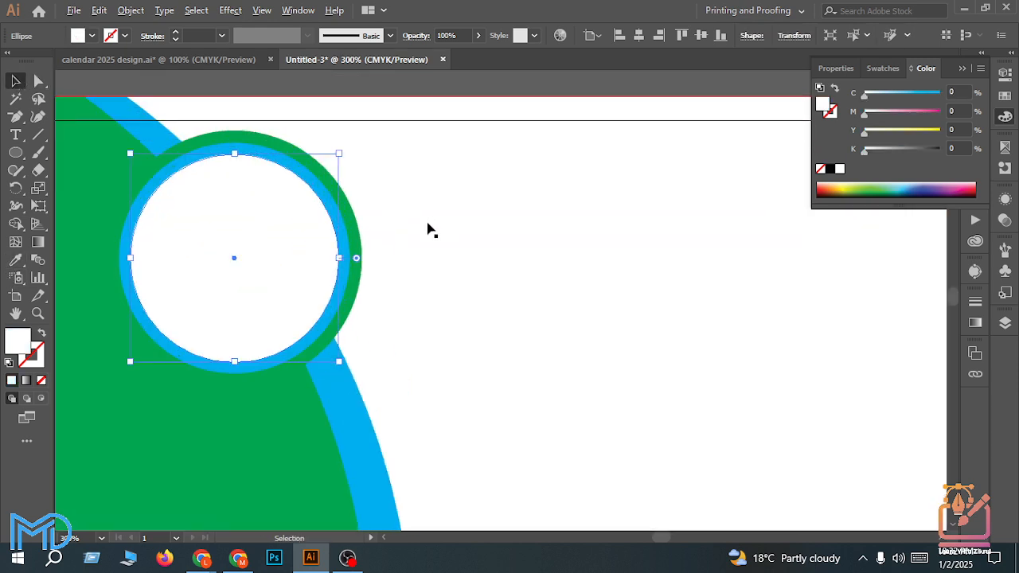
click(348, 281)
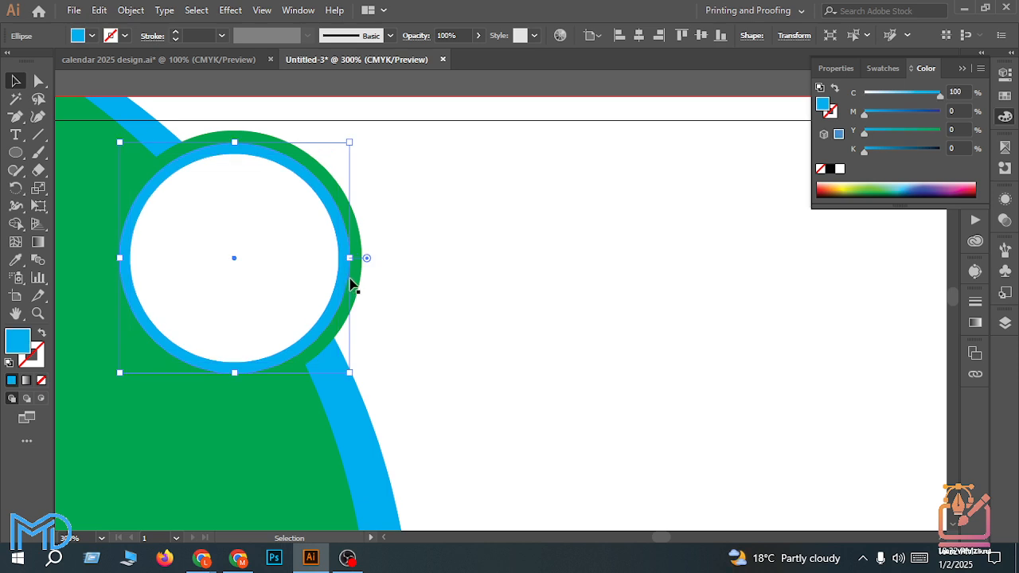
click(353, 283)
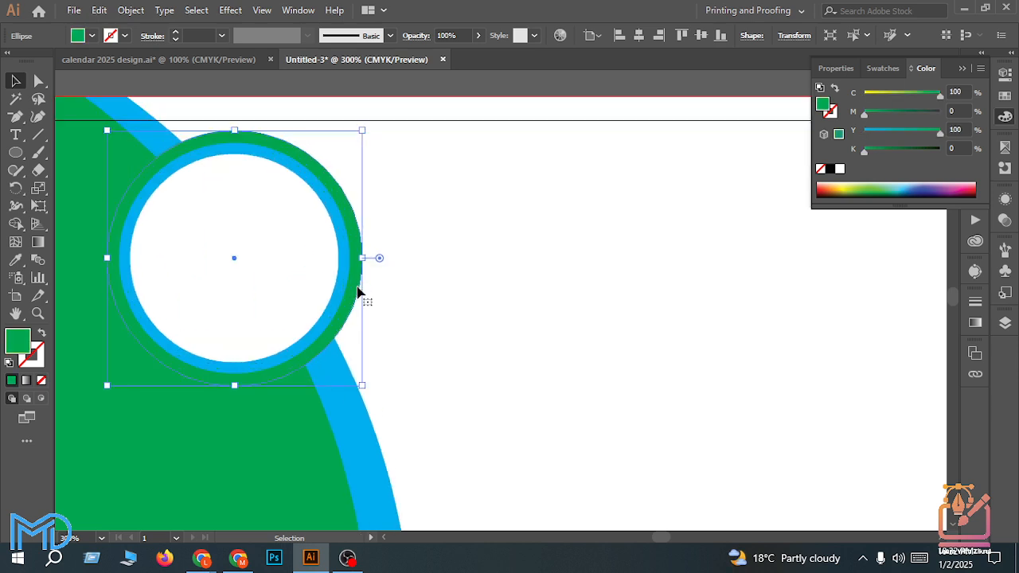
scroll(368, 322, down, 1)
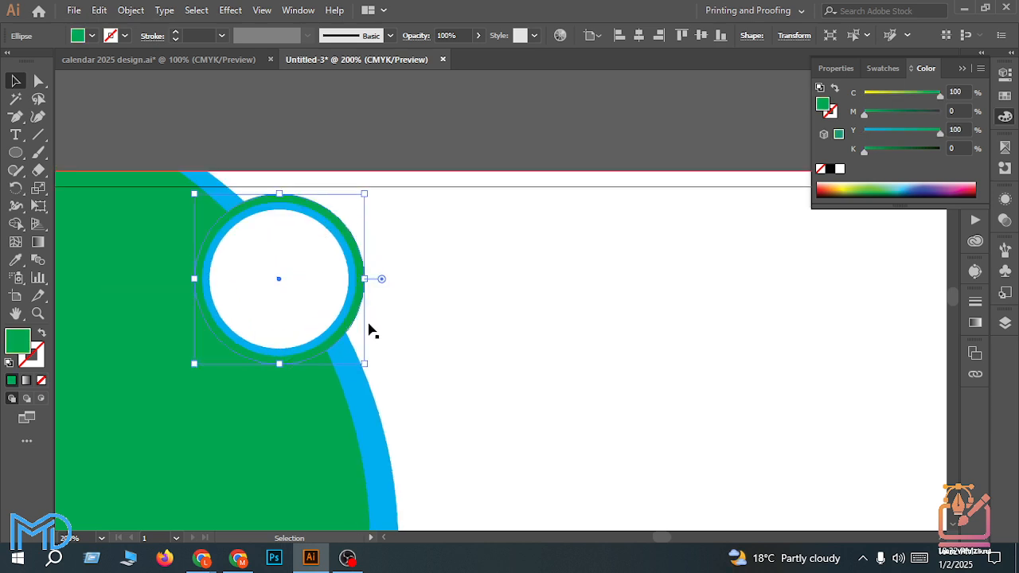
click(41, 333)
scroll(301, 368, up, 1)
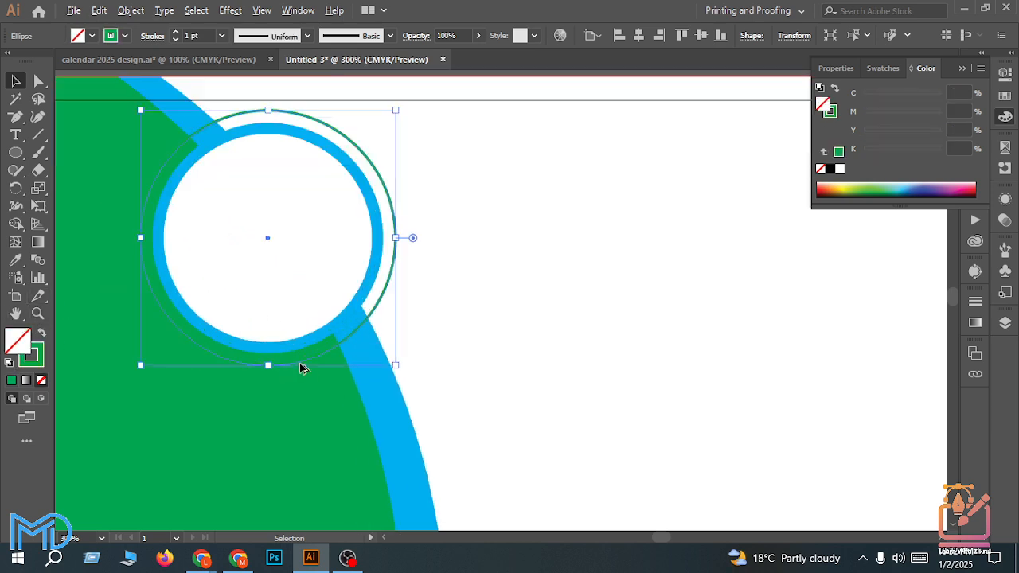
click(612, 332)
Step: Check the logo circles in the calendar 2025 design document and enlarge the inner white circle slightly to thin the cyan ring
click(242, 59)
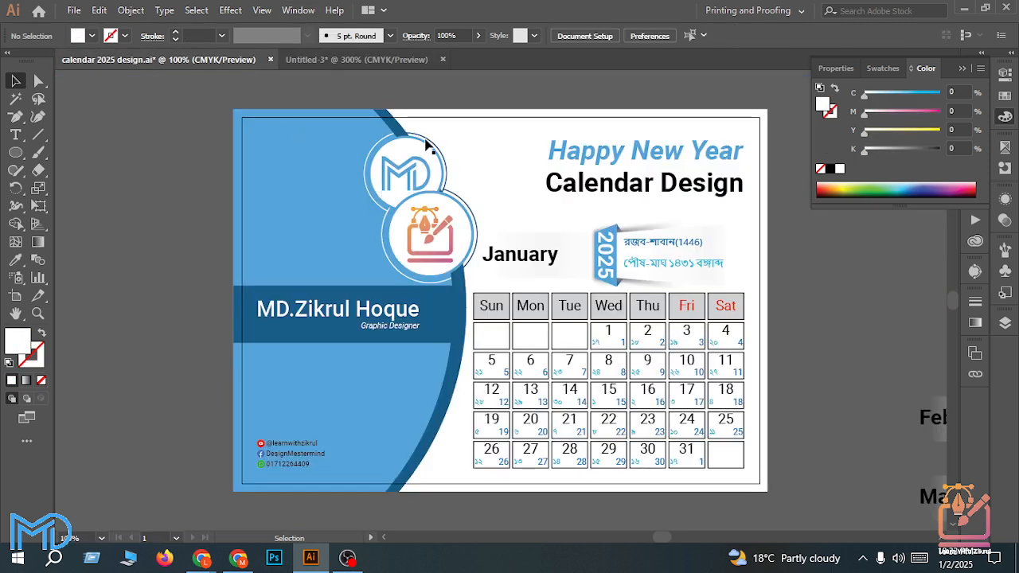
scroll(430, 147, up, 2)
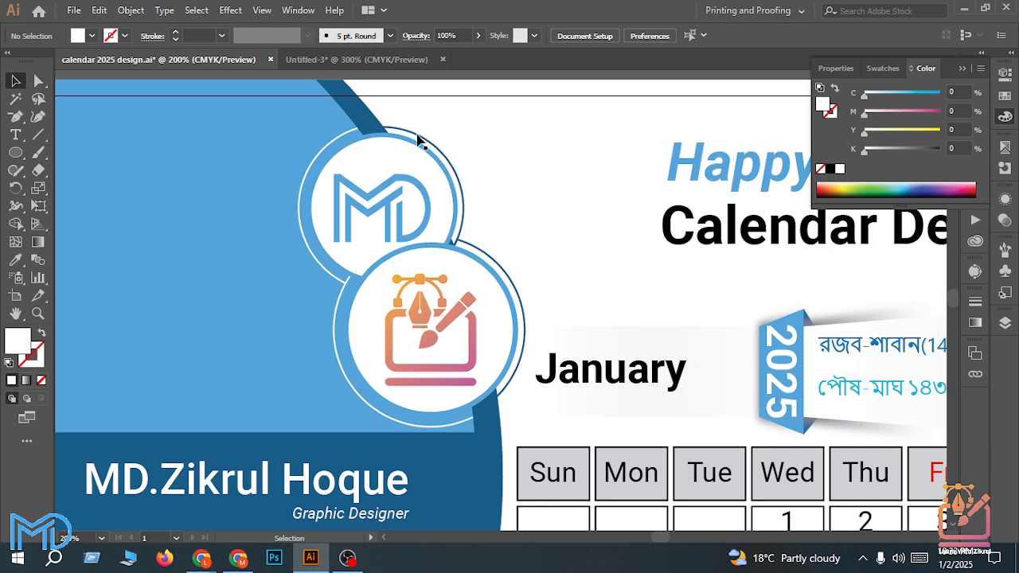
click(318, 56)
click(370, 240)
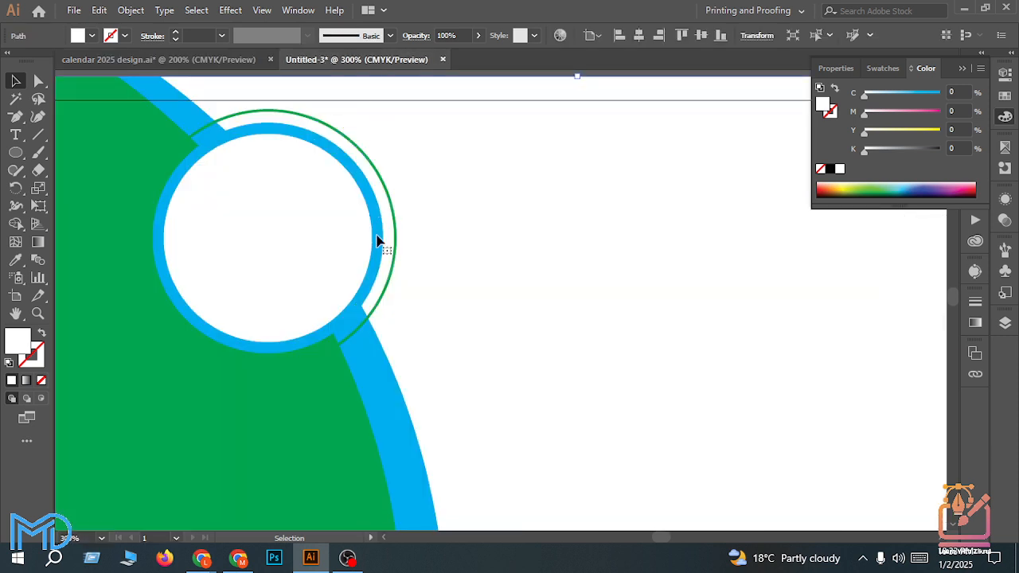
click(377, 240)
mouse_move(380, 353)
mouse_down()
mouse_move(373, 339)
mouse_move(381, 348)
mouse_move(382, 337)
mouse_up()
key(ctrl+z)
click(330, 269)
Step: Add a slightly larger concentric copy of the green outline ring and give it a white stroke
click(394, 288)
key(ctrl)
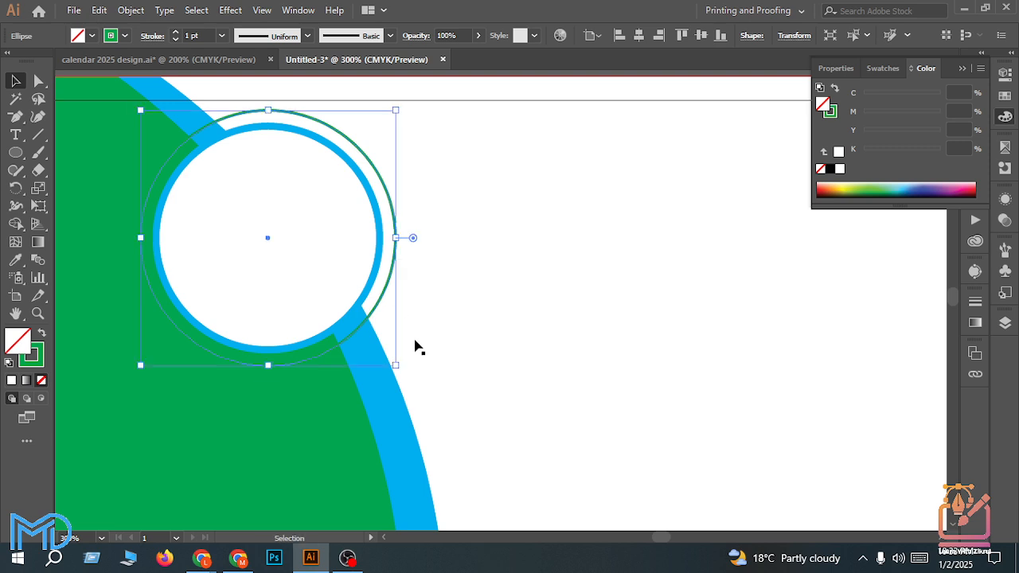
drag(397, 365, 407, 371)
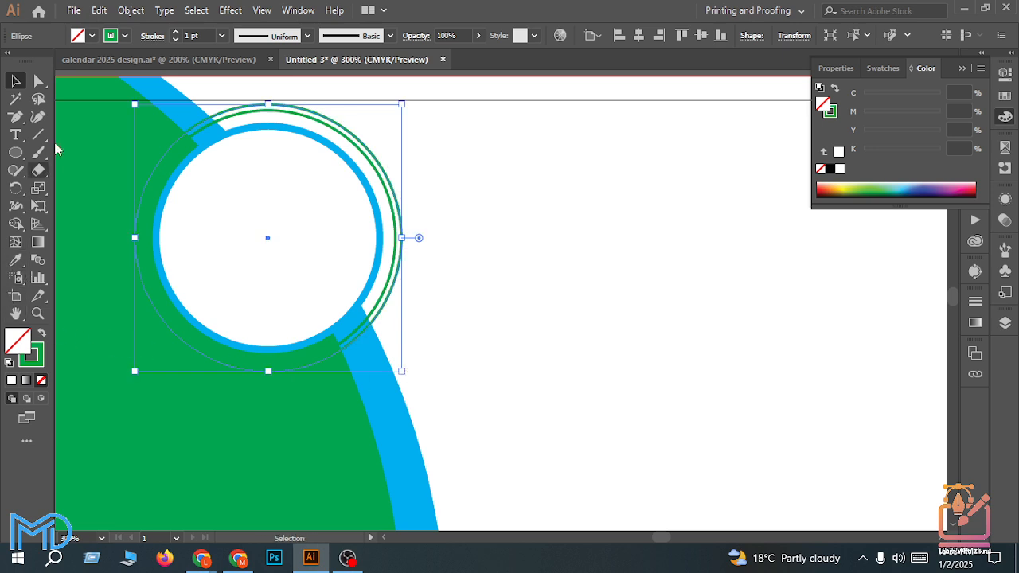
click(124, 37)
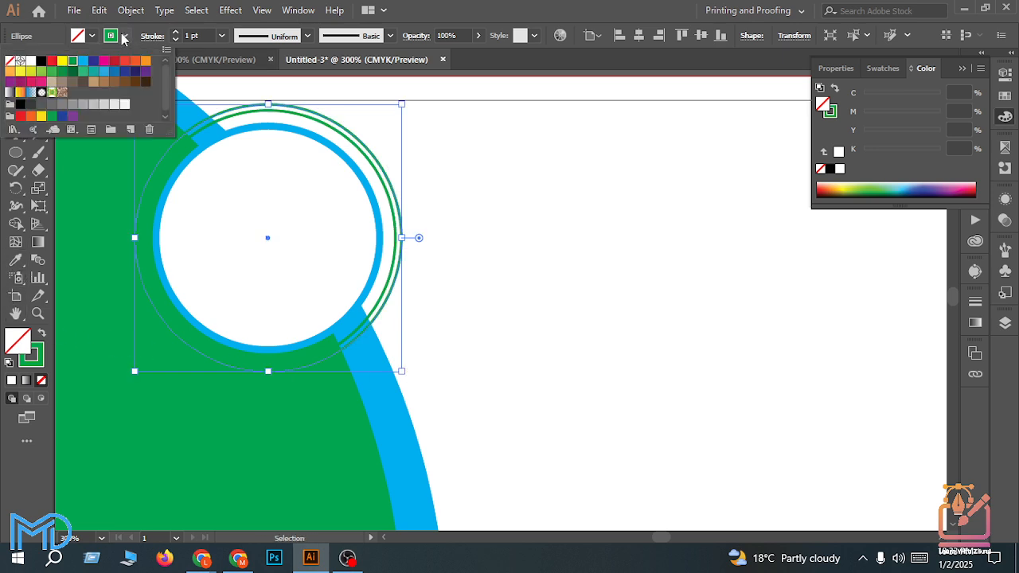
click(31, 60)
key(Escape)
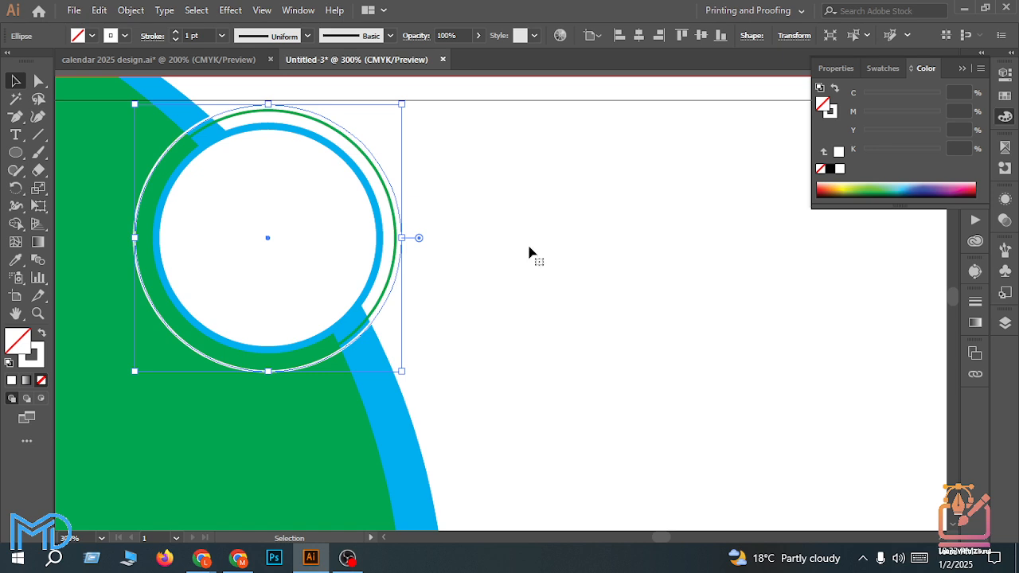
click(528, 252)
Step: Lock the white background rectangle together with the green and cyan curved shapes
scroll(496, 178, down, 2)
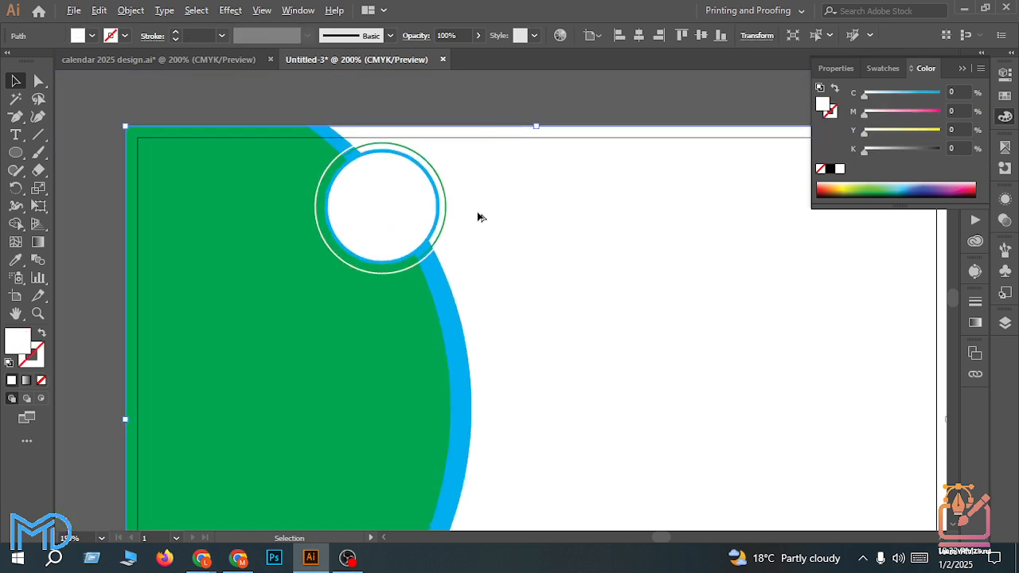
scroll(478, 217, up, 2)
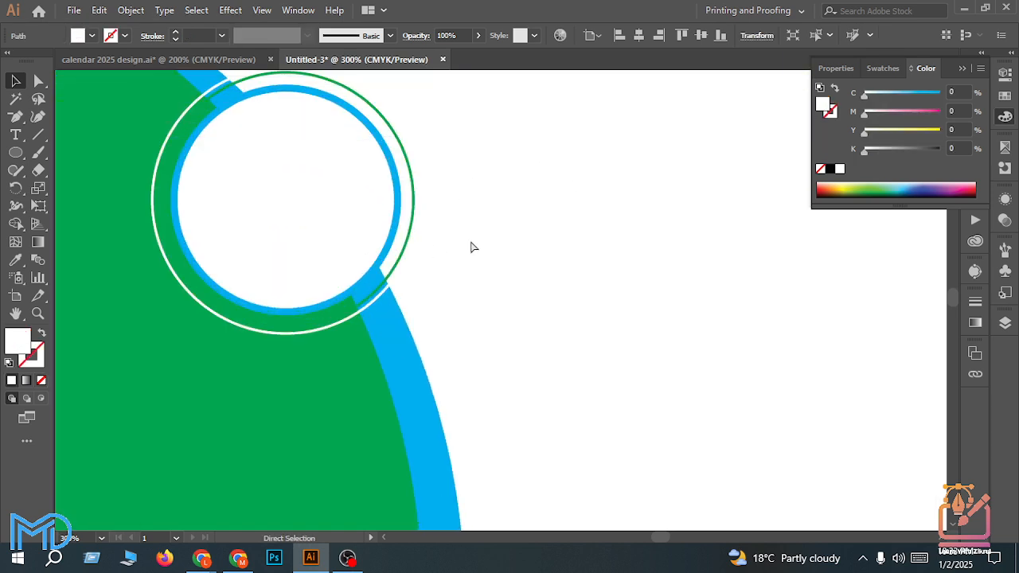
scroll(528, 236, down, 3)
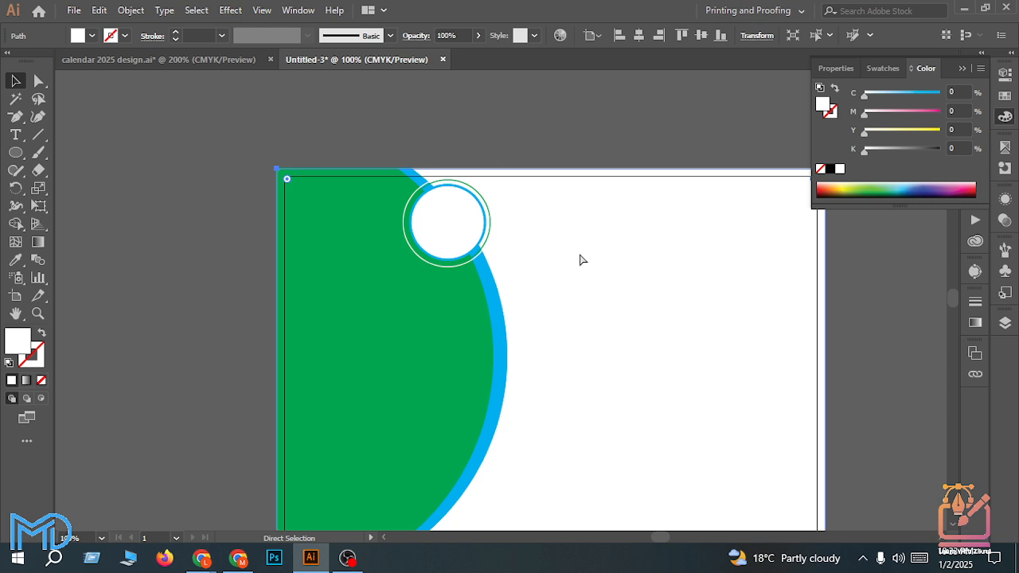
click(581, 260)
drag(553, 261, 481, 432)
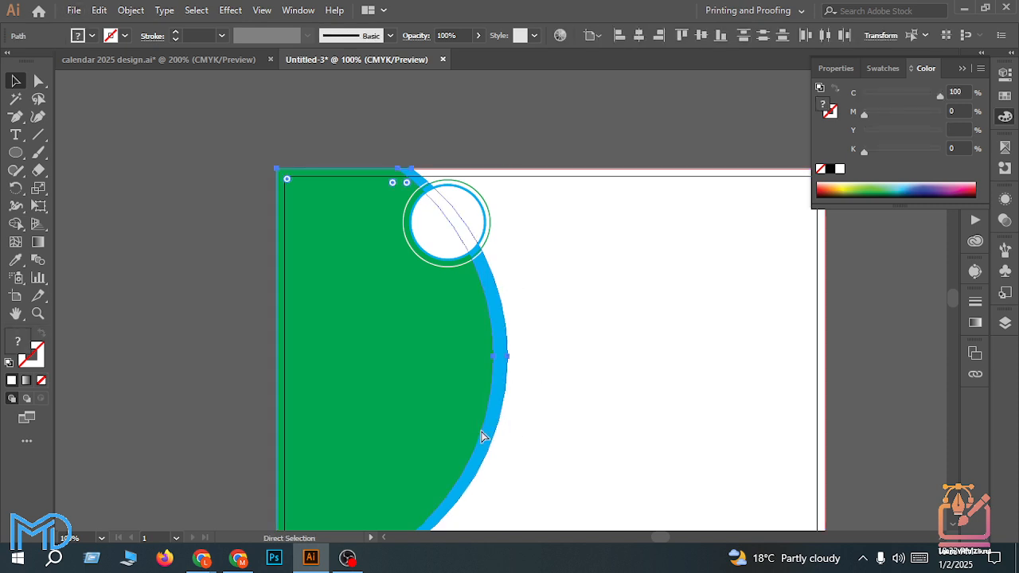
key(ctrl+2)
scroll(535, 225, up, 2)
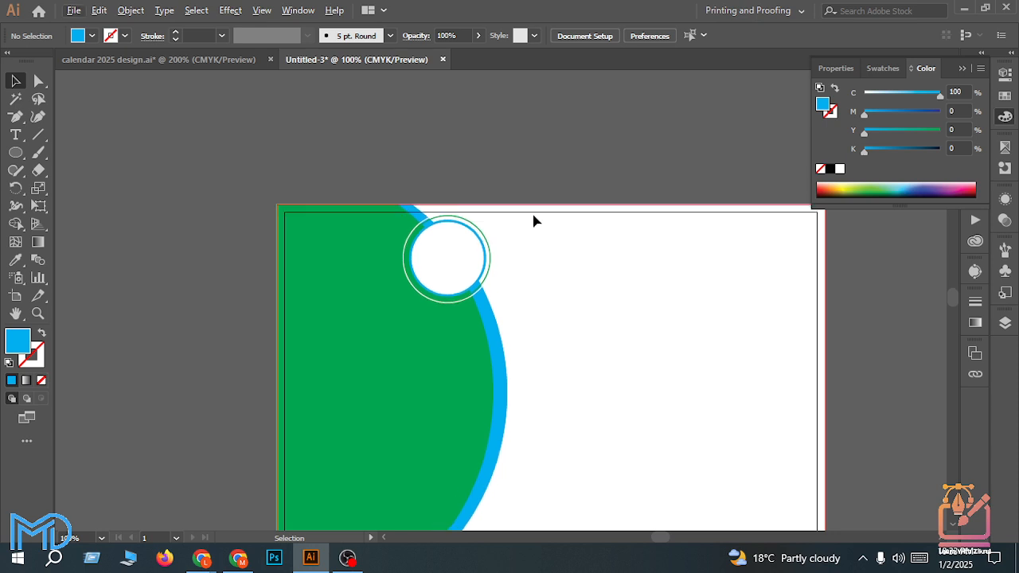
Step: Duplicate the complete set of concentric circles further down the curve so that it partly overlaps the original
scroll(502, 284, up, 3)
drag(496, 197, 390, 281)
scroll(414, 232, down, 1)
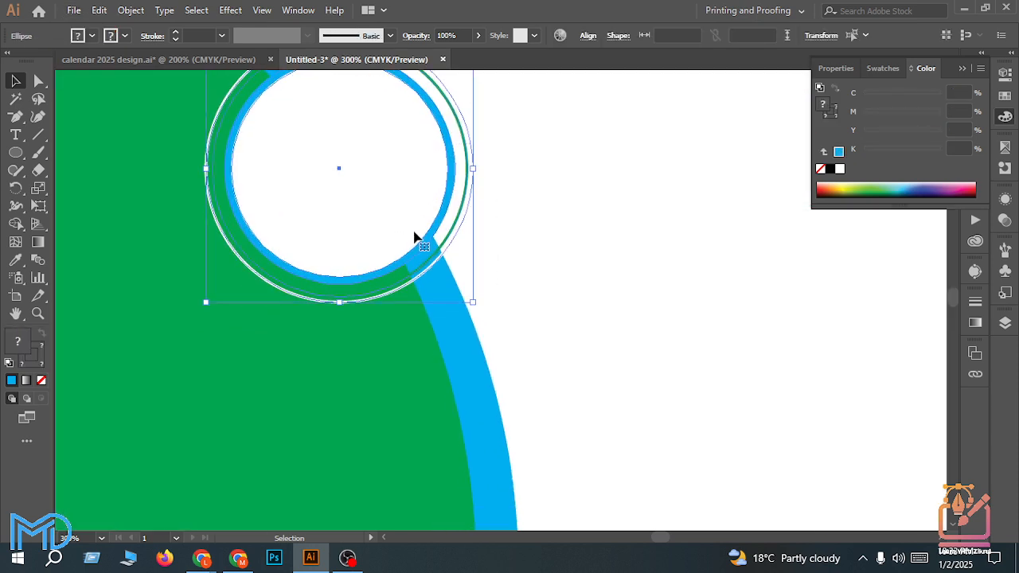
scroll(415, 233, down, 2)
drag(411, 211, 466, 289)
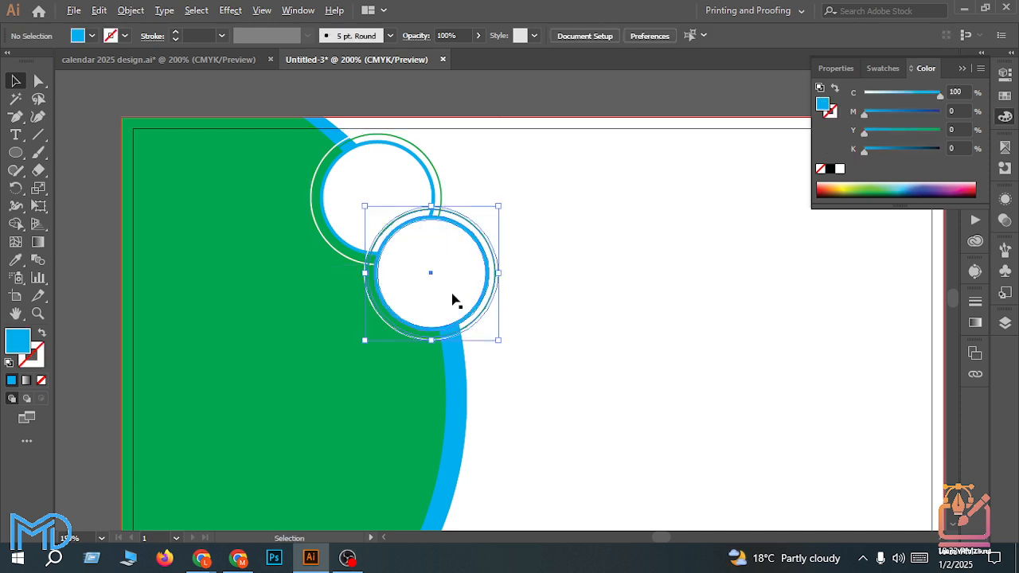
Step: Examine the duplicated circle set and how its rings overlap the upper circles and the cyan curve
scroll(452, 294, up, 2)
click(555, 294)
scroll(480, 379, up, 1)
scroll(486, 380, down, 2)
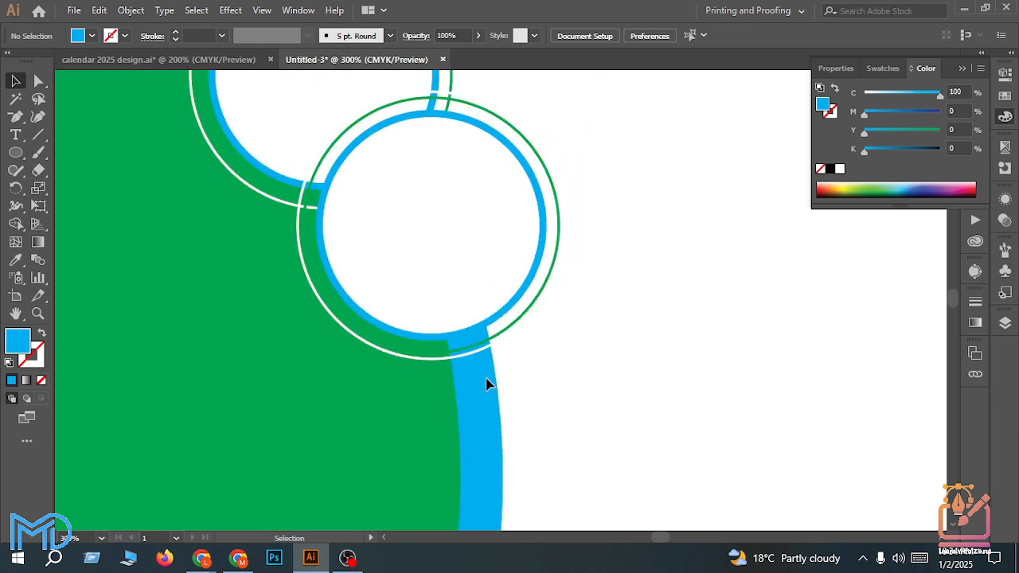
scroll(335, 244, down, 2)
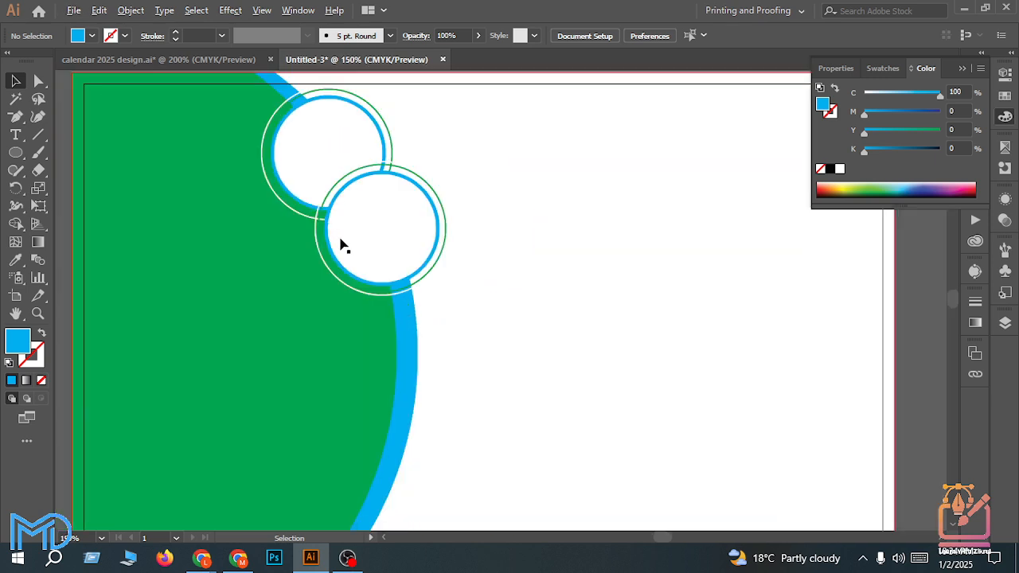
scroll(334, 263, up, 2)
scroll(468, 183, down, 1)
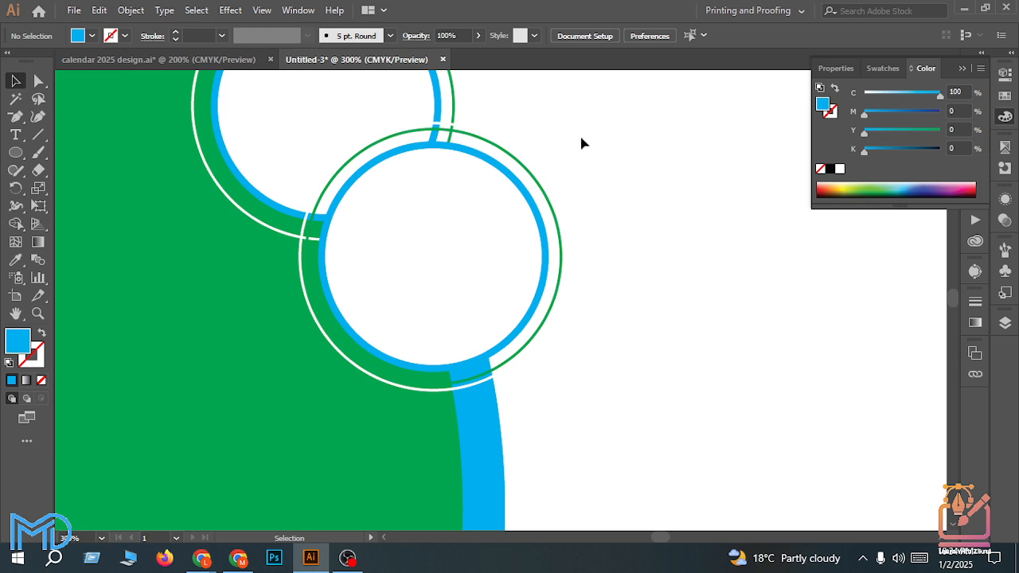
scroll(555, 165, up, 1)
scroll(512, 168, up, 1)
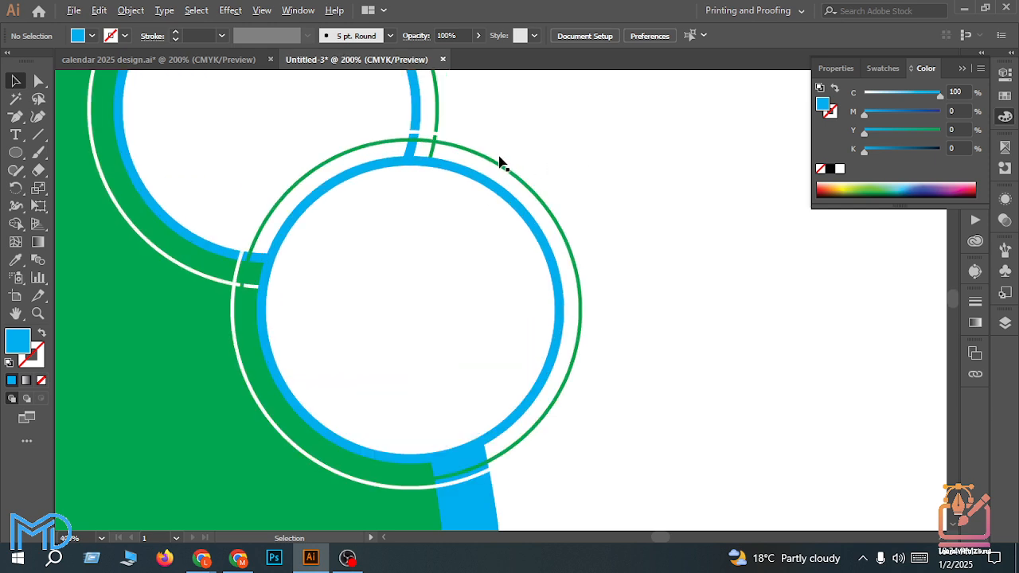
scroll(501, 167, down, 1)
scroll(531, 392, down, 3)
scroll(557, 382, up, 1)
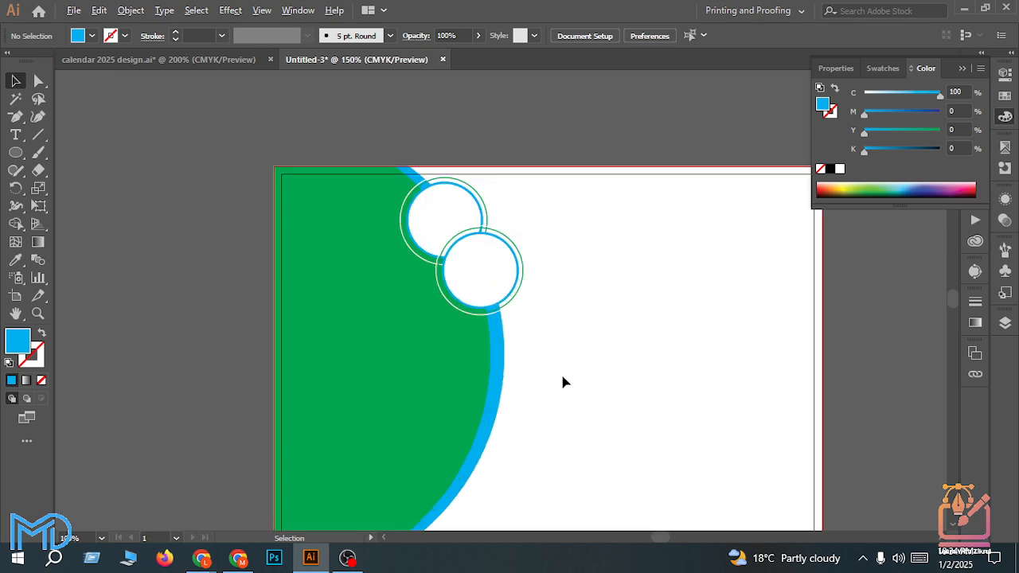
scroll(549, 370, up, 1)
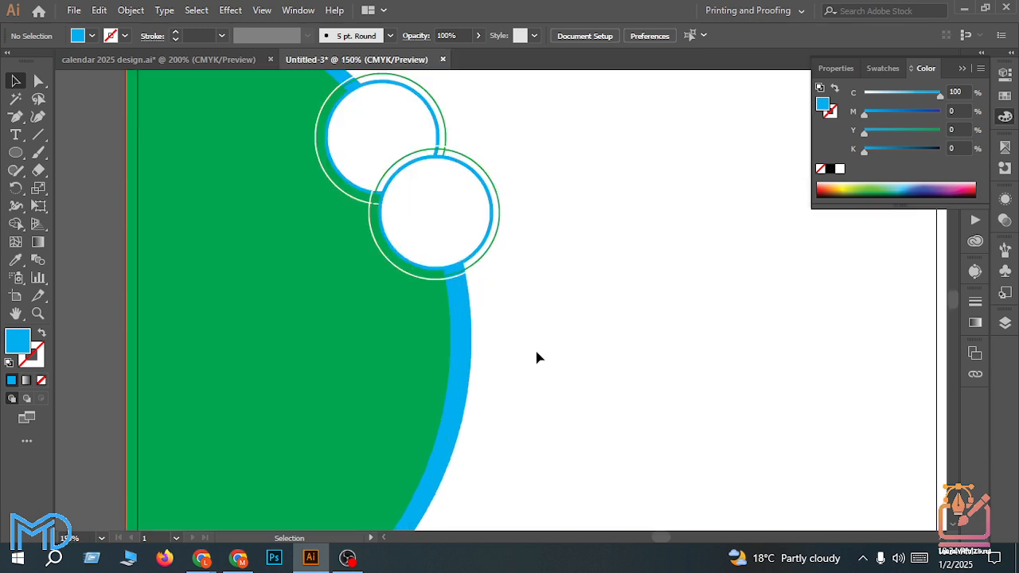
scroll(421, 168, up, 5)
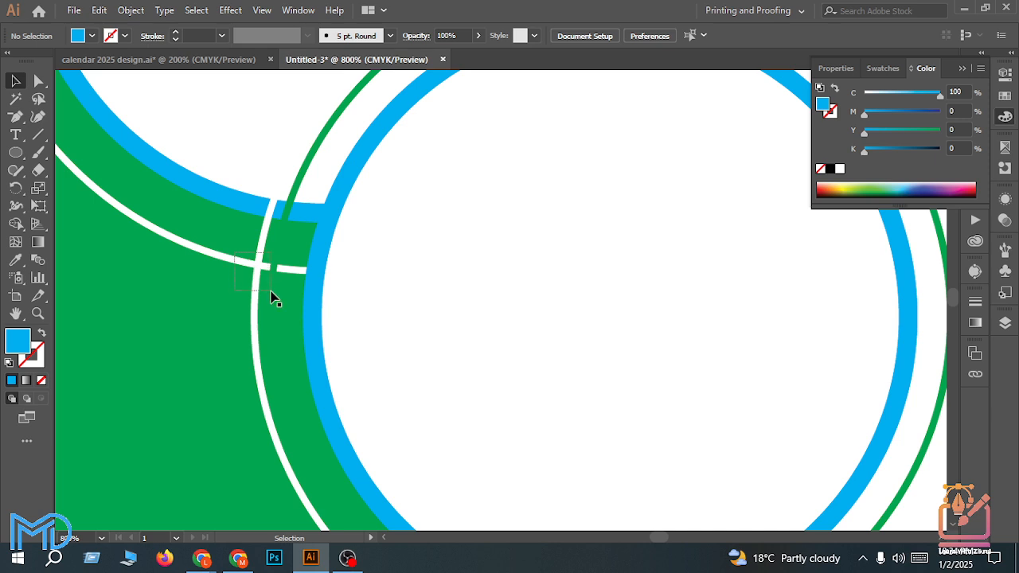
Step: Add an anchor point to the lower circle's white outline ring where it crosses the upper white ring
drag(236, 256, 270, 296)
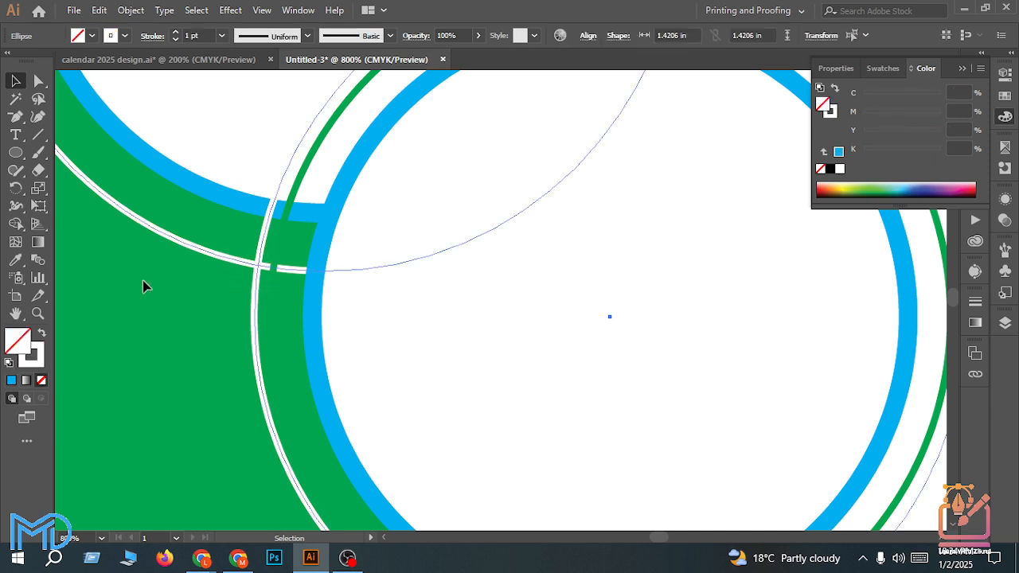
click(15, 117)
click(48, 137)
scroll(179, 179, up, 2)
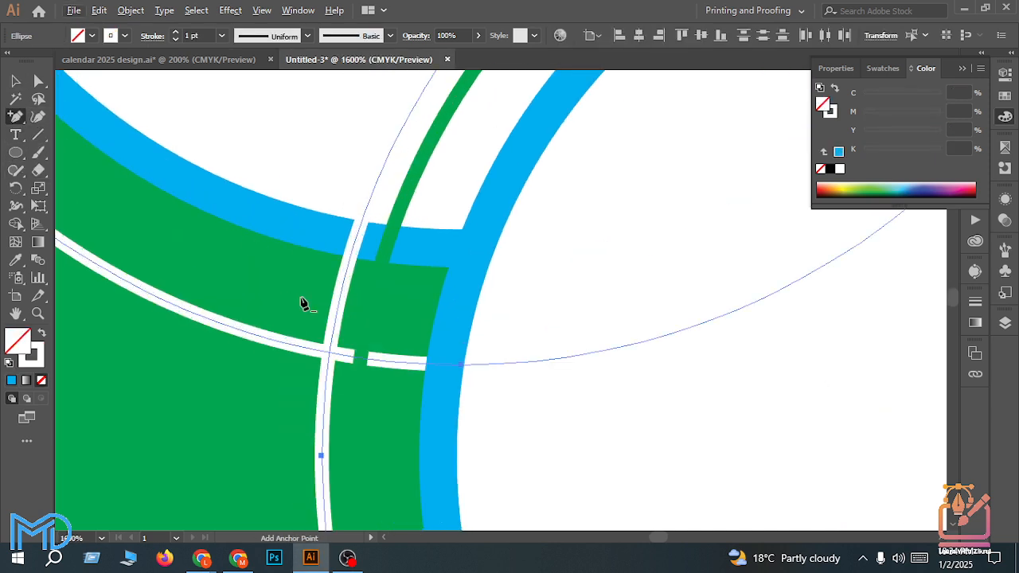
click(331, 358)
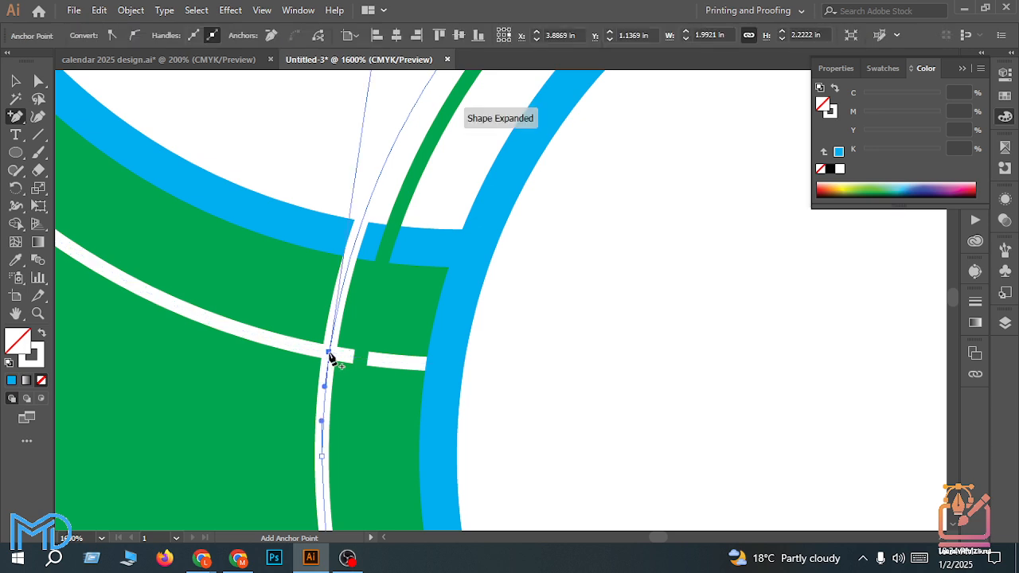
Step: Add an anchor point at the bottom of the lower white ring where the green shape meets the cyan curve
scroll(330, 356, down, 1)
scroll(320, 354, down, 7)
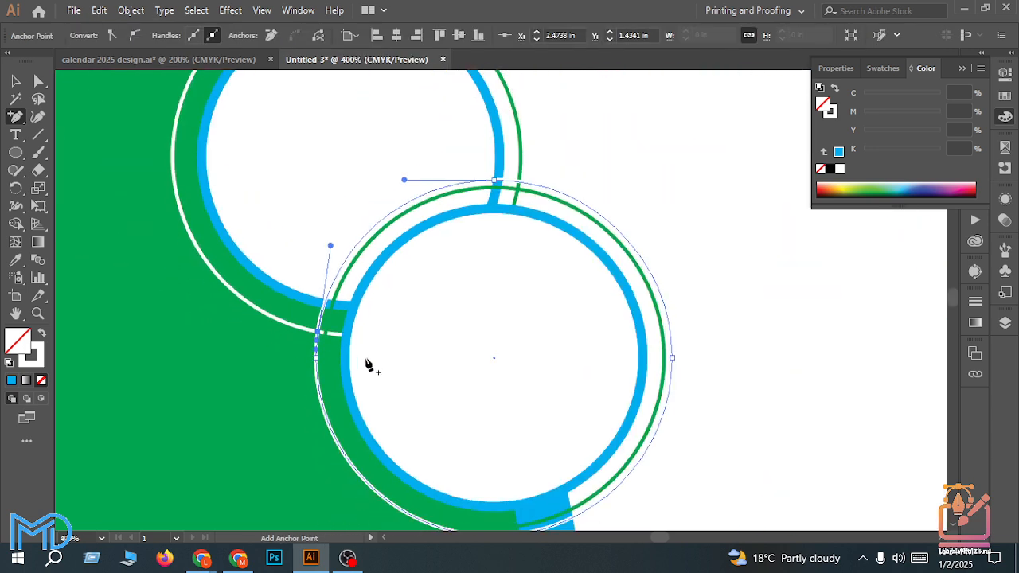
scroll(532, 474, up, 3)
scroll(482, 460, up, 2)
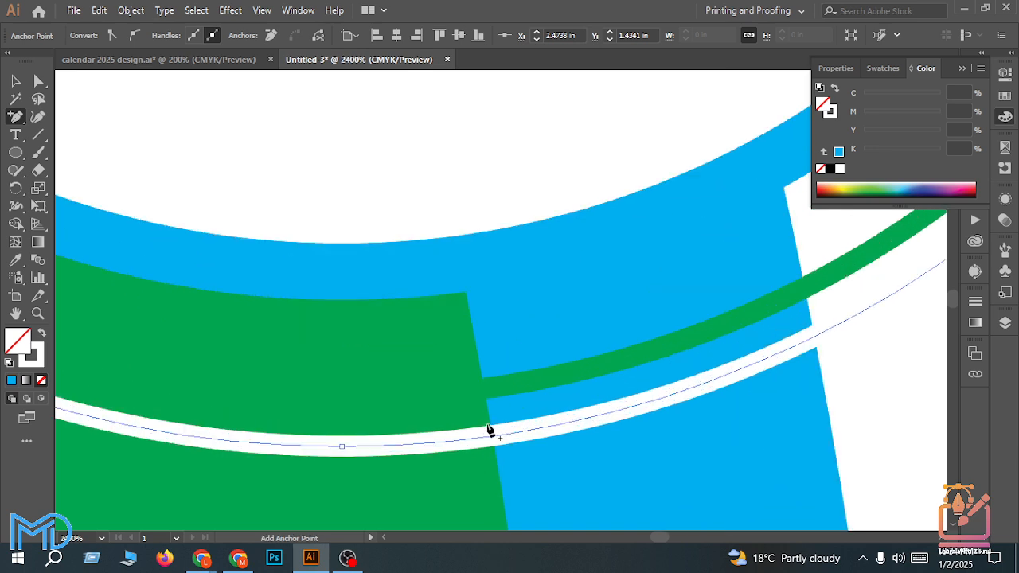
click(492, 442)
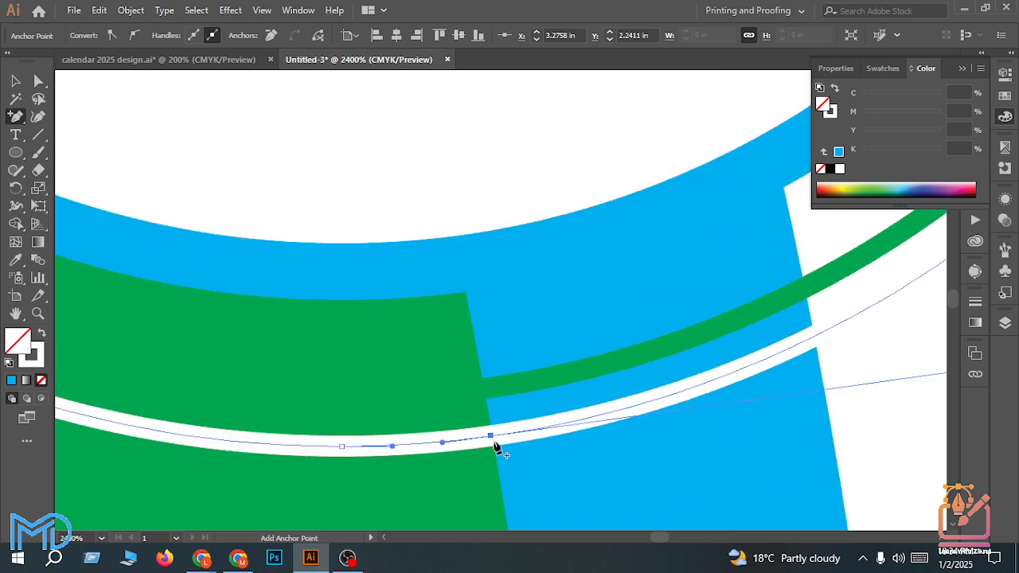
Step: Select the upper circle's white outline ring and add an anchor point where it crosses the lower white ring
scroll(495, 430, down, 4)
scroll(495, 408, up, 1)
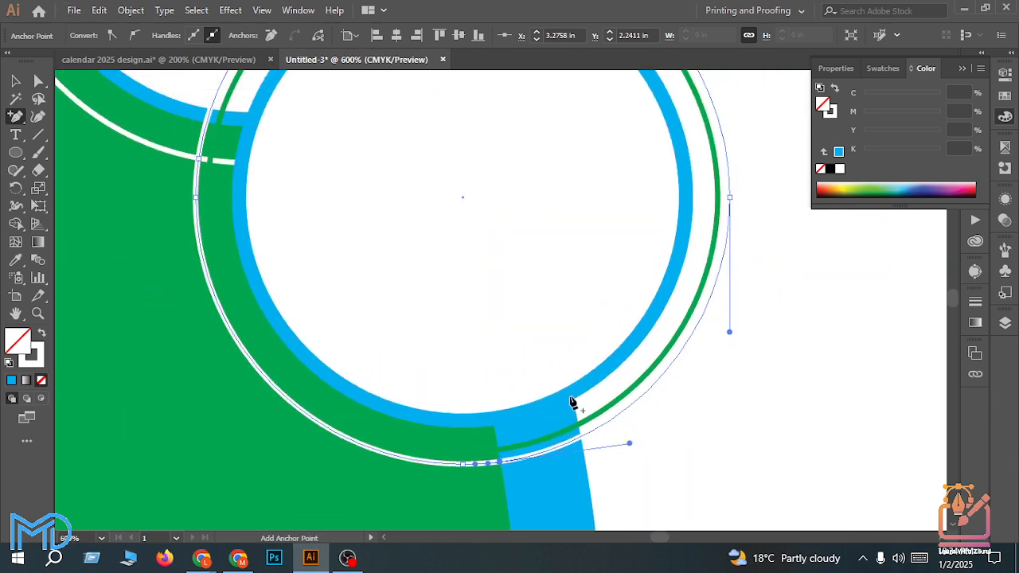
scroll(568, 404, up, 1)
scroll(592, 423, down, 2)
scroll(340, 222, up, 1)
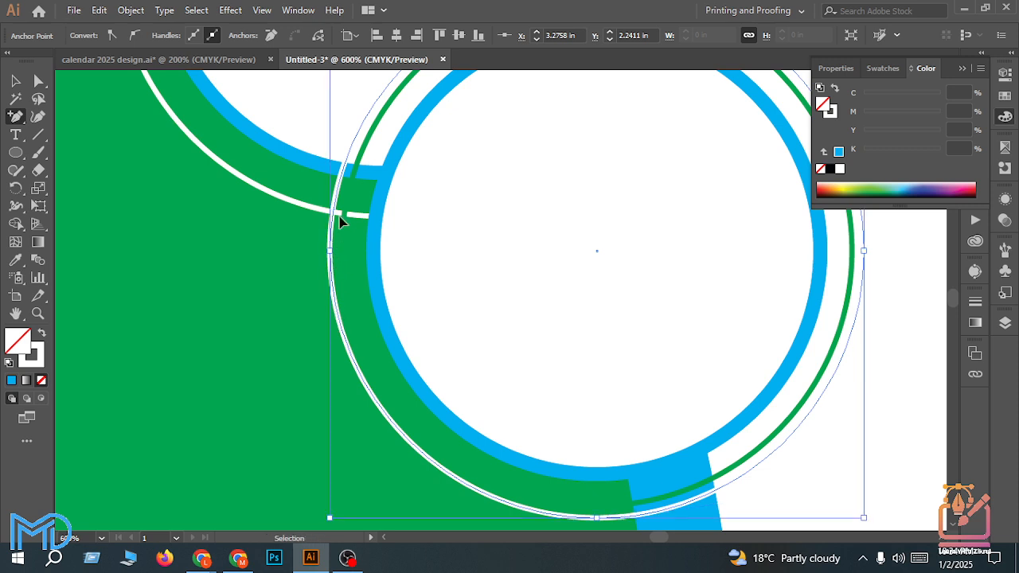
ctrl+click(316, 211)
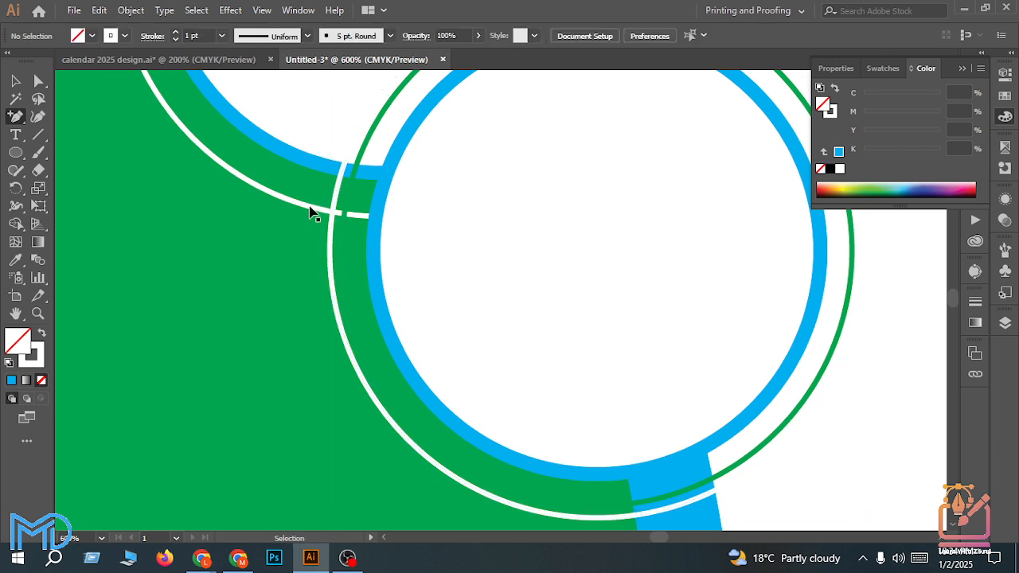
ctrl+click(311, 210)
scroll(330, 218, up, 4)
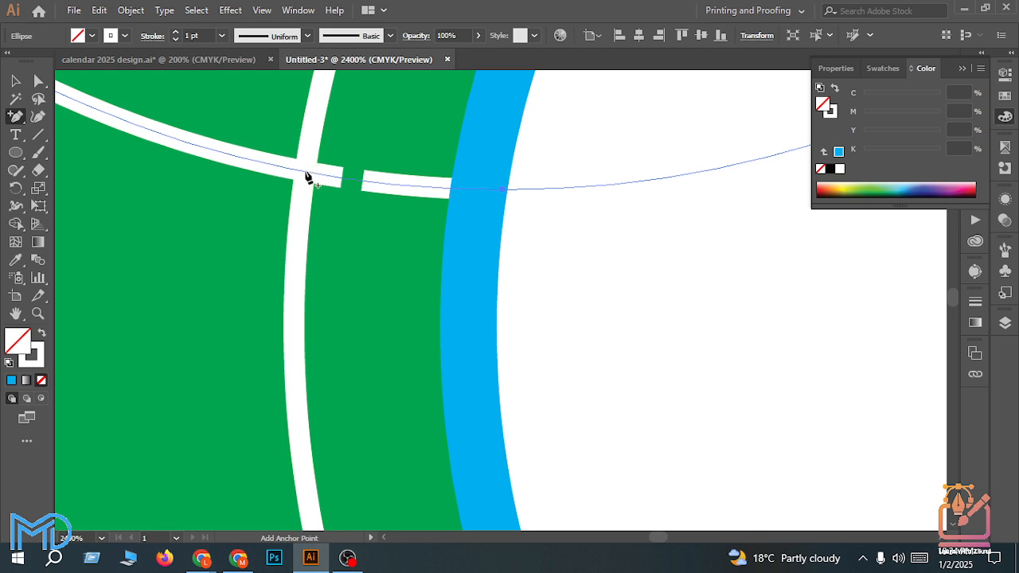
click(306, 174)
Step: Add an anchor point at the upper left of the upper white ring, on the edge between the green and cyan shapes
scroll(349, 223, down, 6)
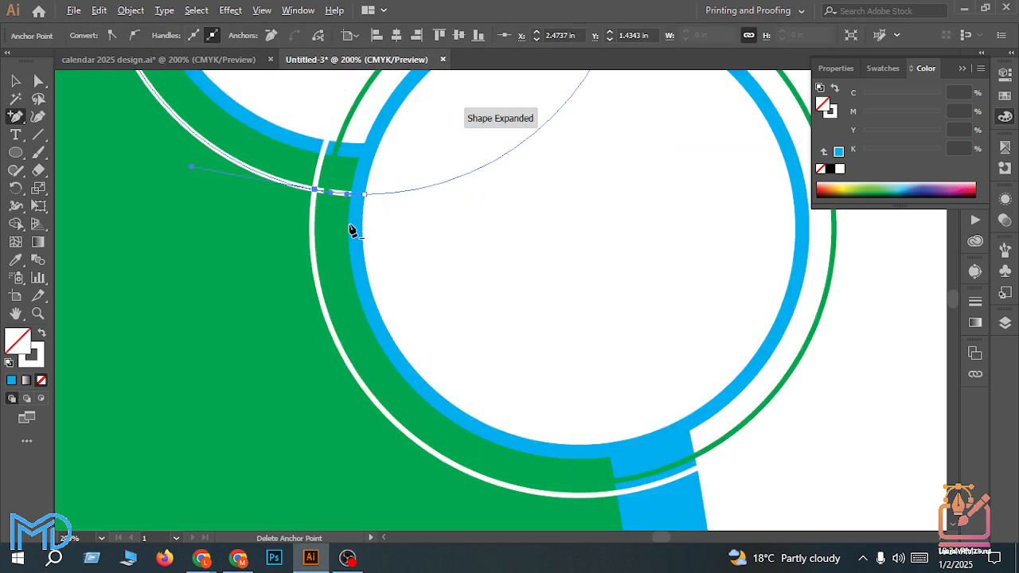
scroll(341, 152, up, 6)
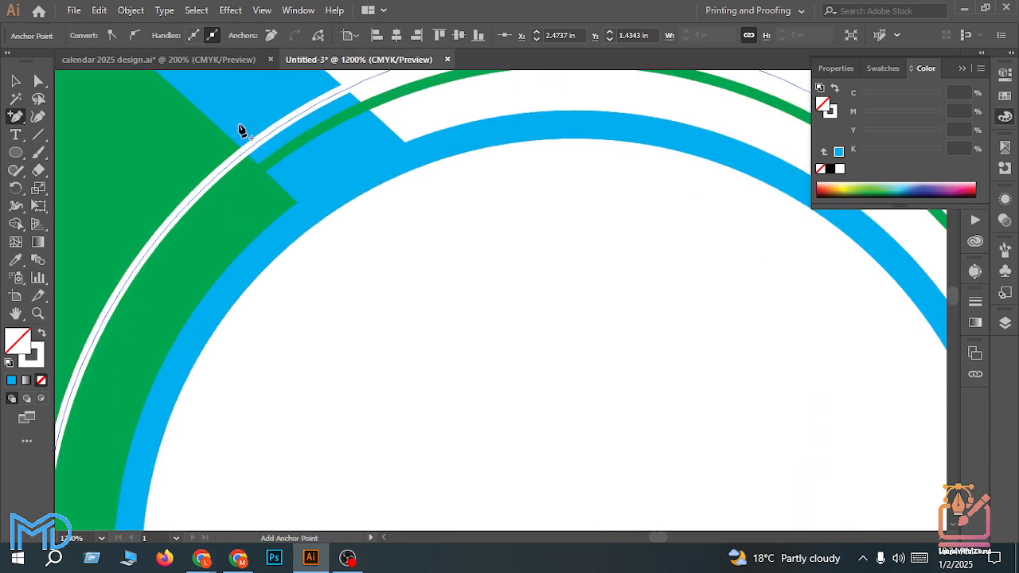
scroll(246, 155, up, 2)
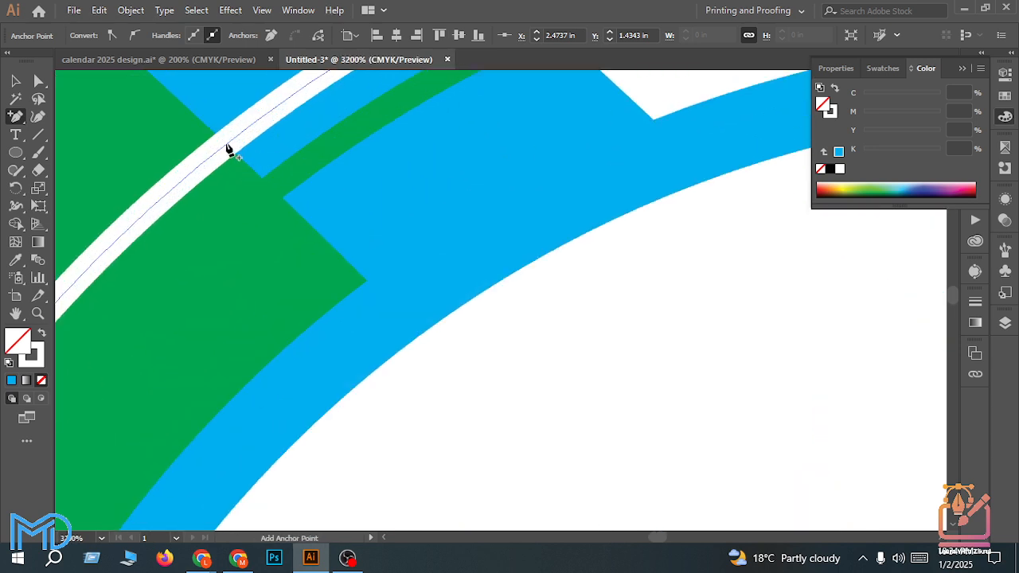
click(228, 151)
Step: Select the lower white ring and add an anchor point near its top where it crosses the upper circle's green ring
scroll(239, 167, down, 6)
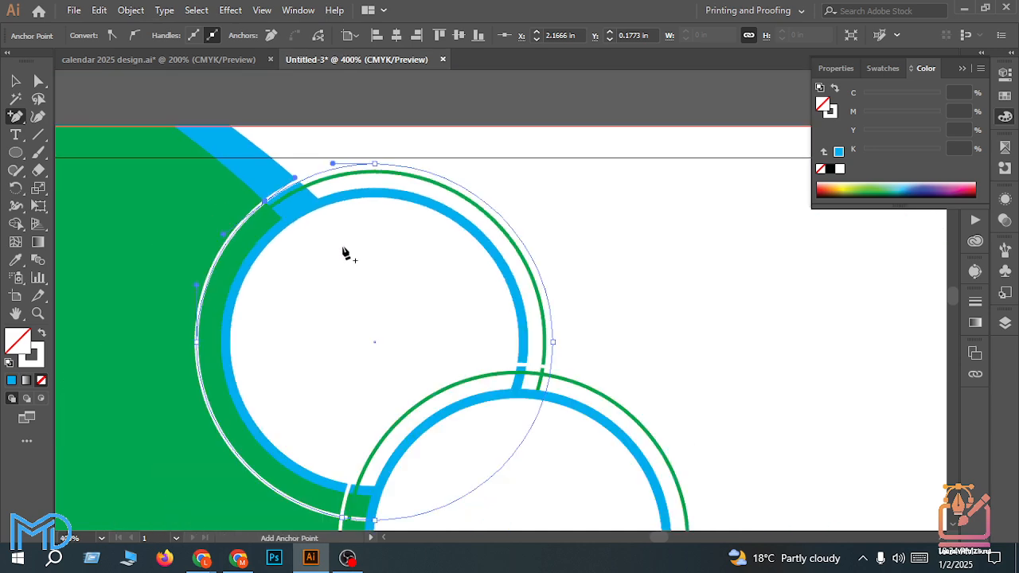
scroll(564, 346, down, 1)
scroll(564, 335, up, 2)
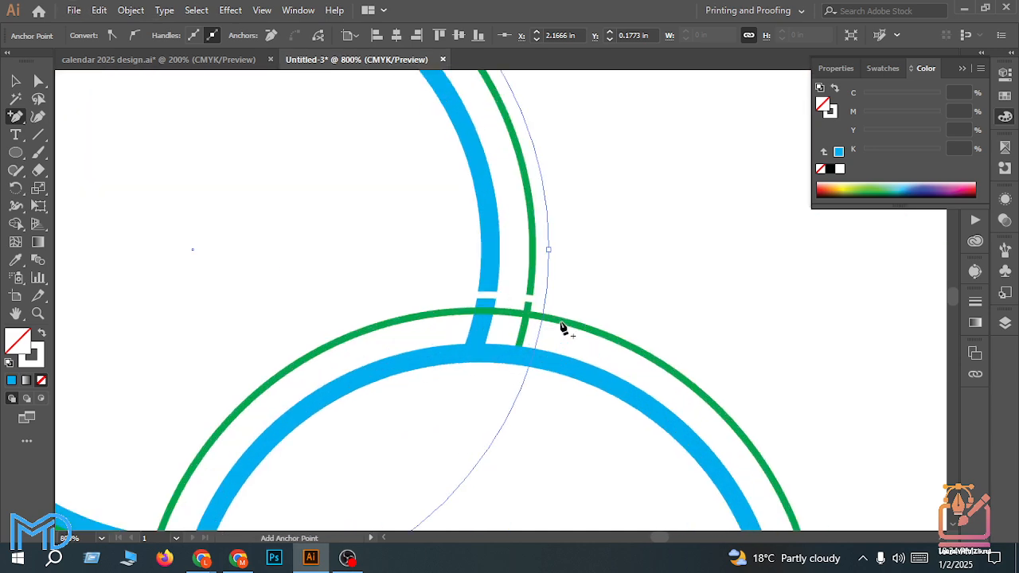
ctrl+click(571, 327)
scroll(529, 321, up, 3)
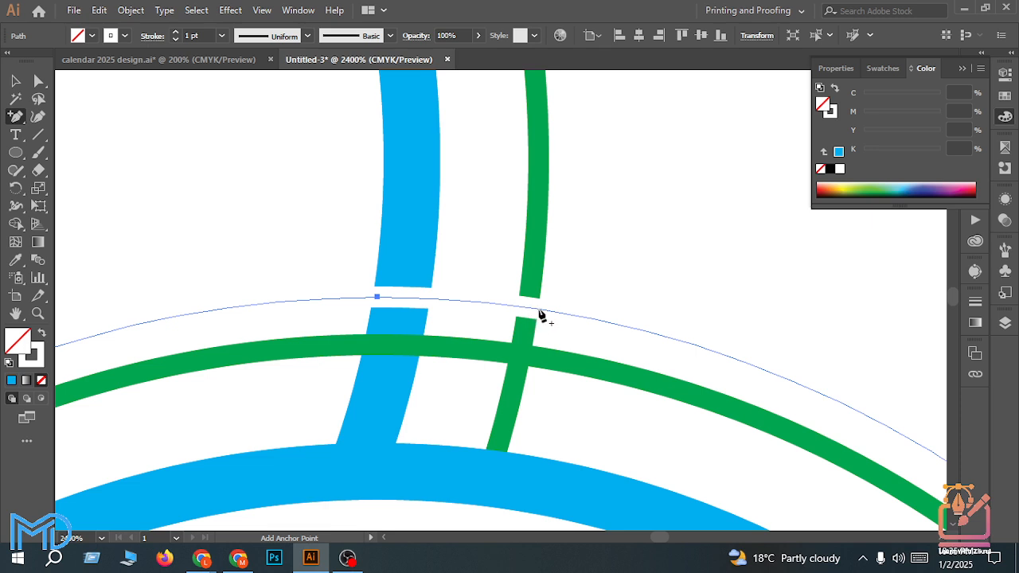
click(537, 310)
Step: Select the lower circle's green outline ring and add an anchor point at its bottom where the green shape meets the cyan curve
scroll(544, 334, down, 3)
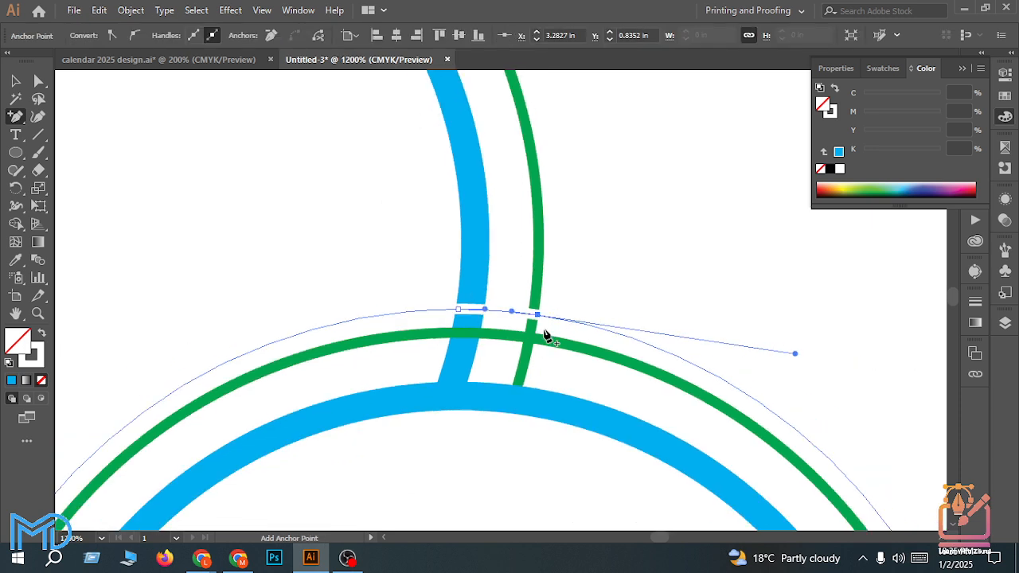
scroll(542, 338, down, 3)
scroll(543, 342, up, 3)
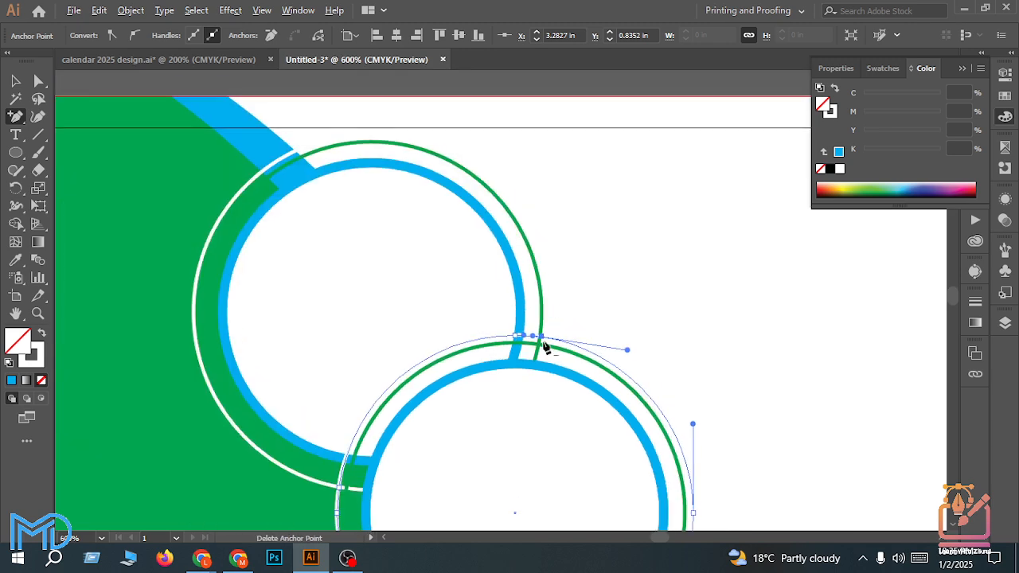
ctrl+click(542, 344)
scroll(541, 338, up, 3)
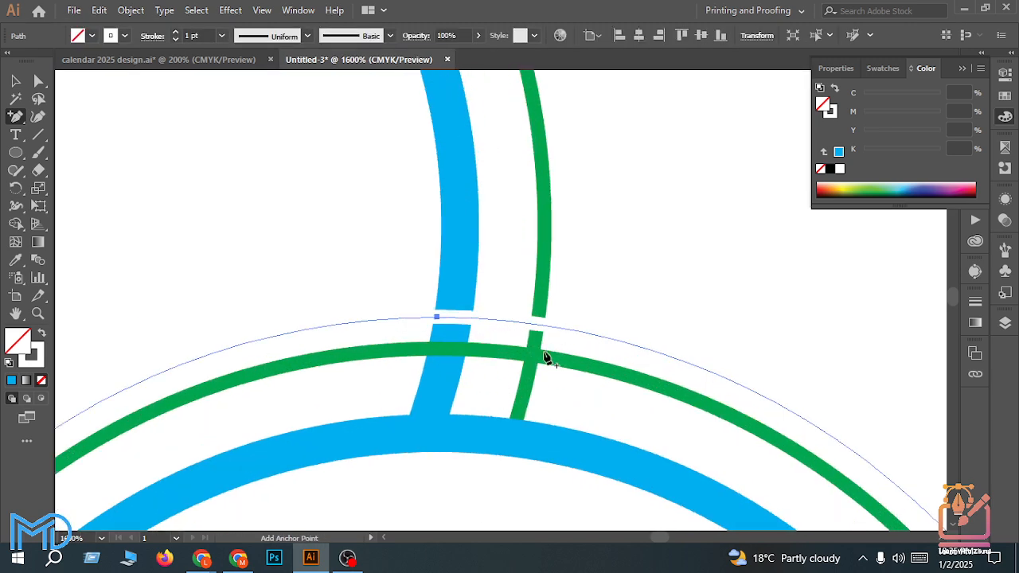
scroll(530, 345, down, 3)
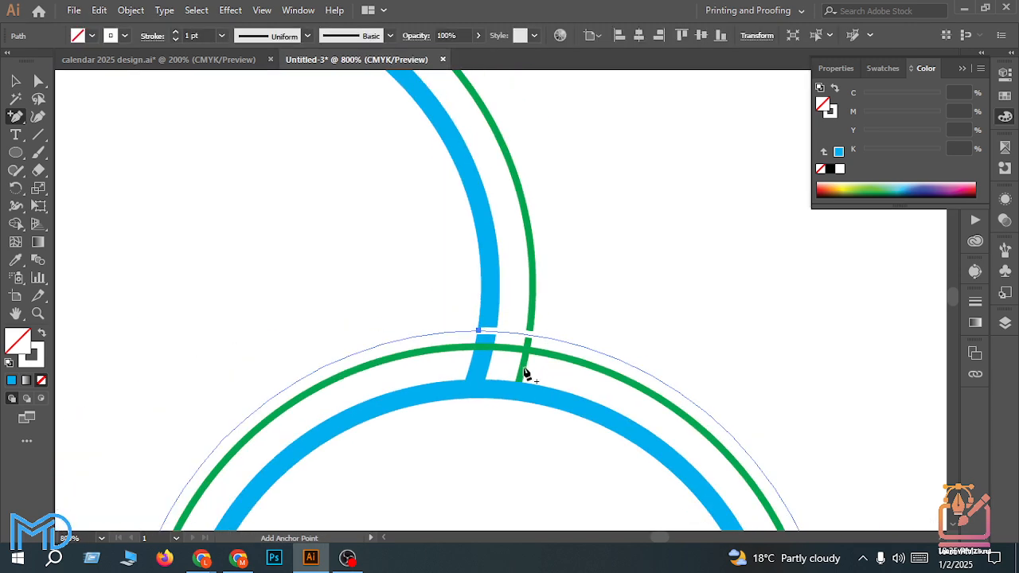
scroll(560, 342, down, 5)
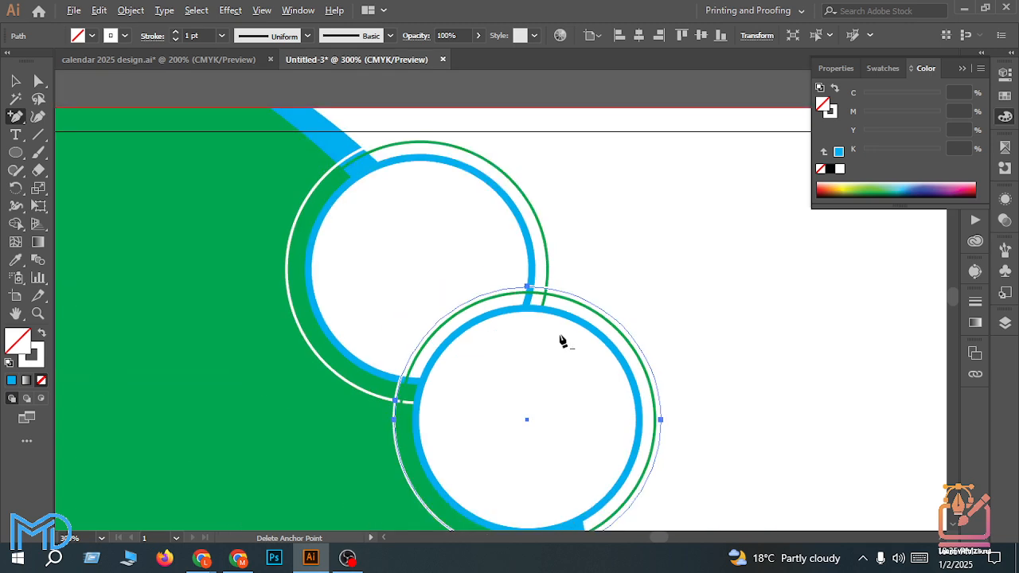
scroll(591, 424, up, 6)
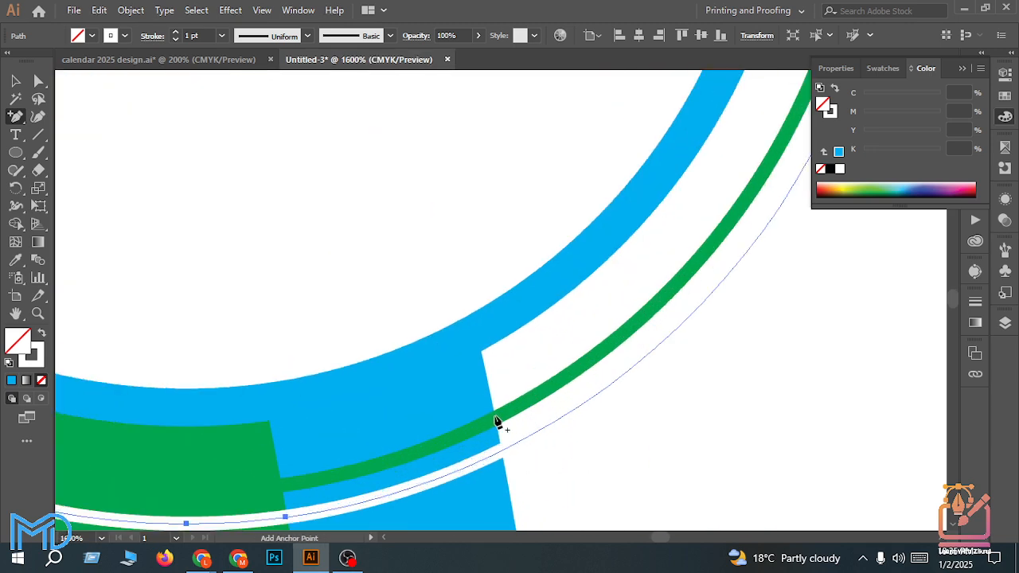
ctrl+click(293, 488)
click(285, 492)
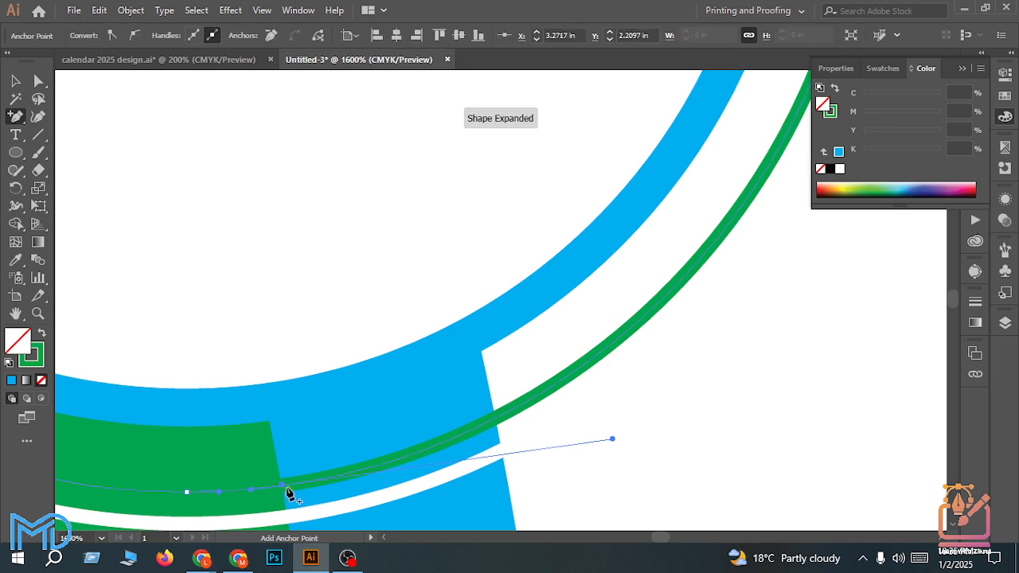
Step: Try to add an anchor point to the lower green ring where the upper green ring crosses it
scroll(319, 509, down, 3)
scroll(325, 130, up, 6)
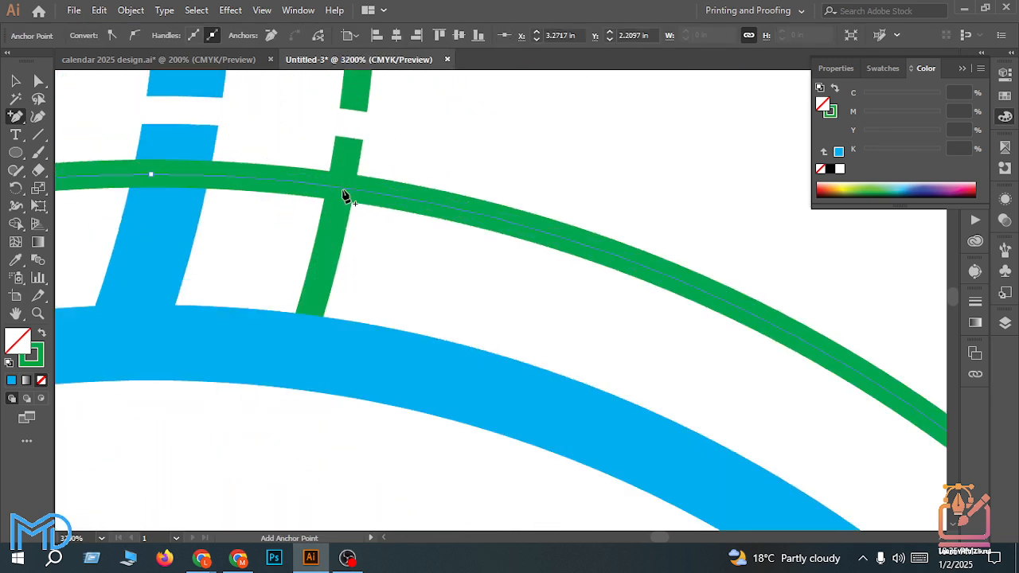
click(339, 188)
key(ctrl+z)
key(ctrl+z)
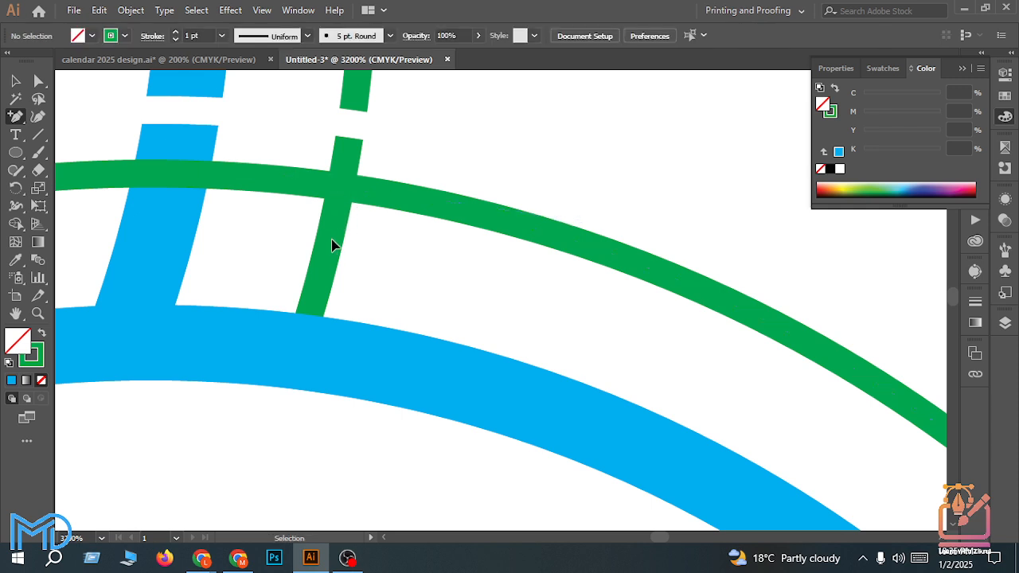
Step: Select the upper circle's green outline ring and add an anchor point where it meets the lower circle's cyan ring
ctrl+click(342, 235)
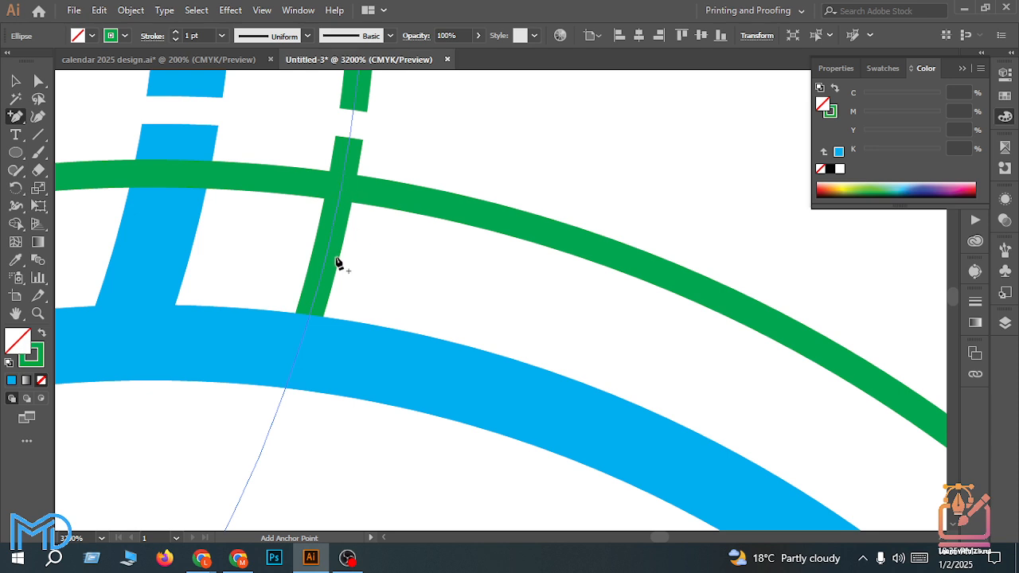
click(308, 316)
key(Return)
click(311, 321)
scroll(313, 319, down, 8)
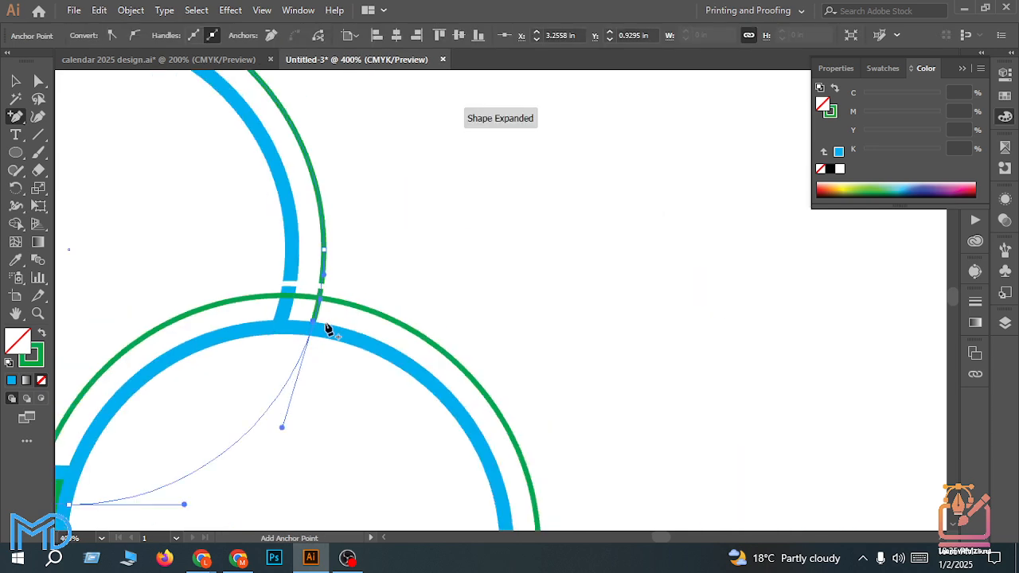
scroll(279, 289, down, 2)
scroll(196, 200, up, 6)
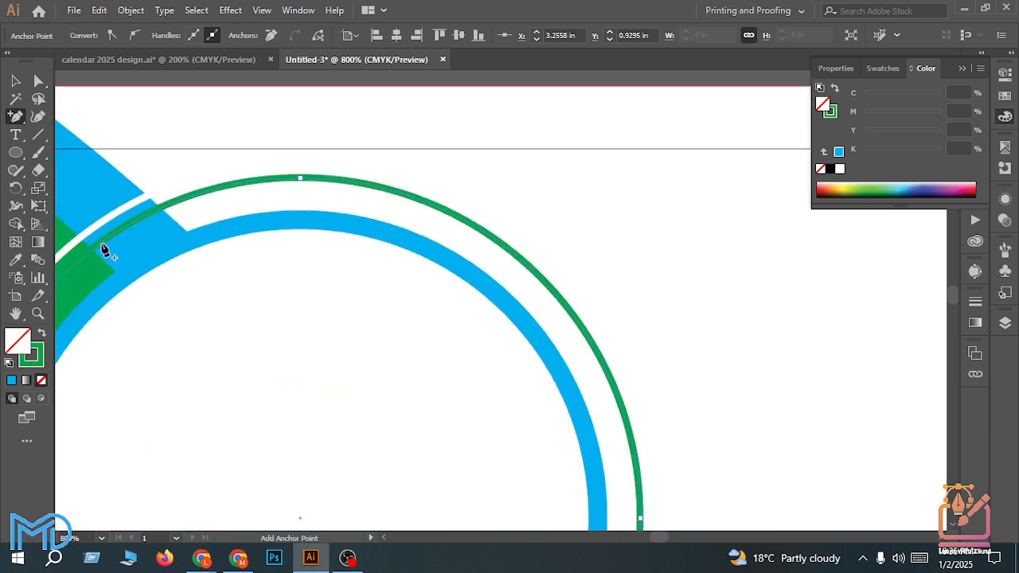
Step: Add an anchor point to the upper circle's green ring where the green shape meets the cyan band, and deselect the ring
click(102, 245)
scroll(199, 270, down, 3)
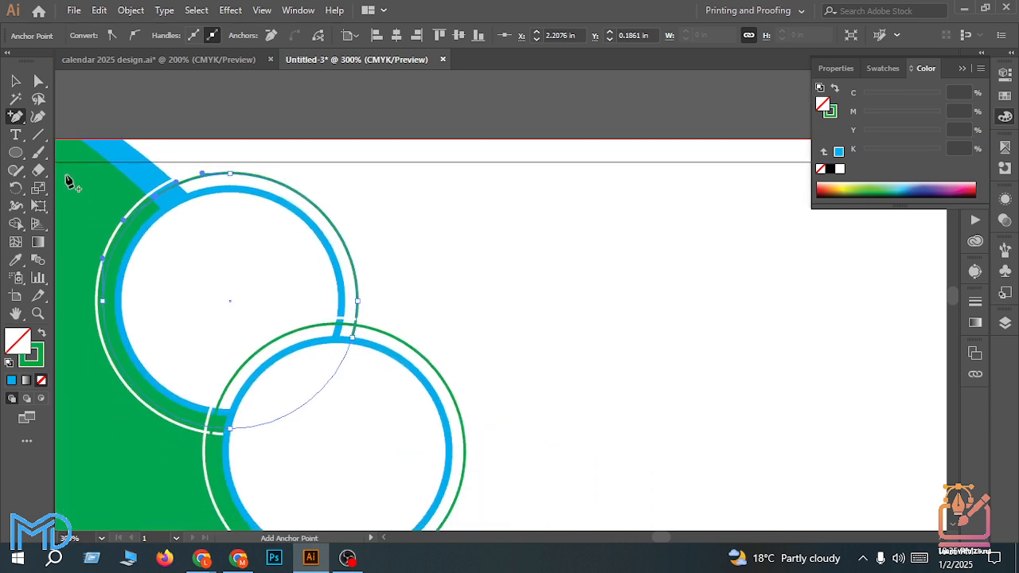
click(14, 80)
scroll(153, 150, up, 2)
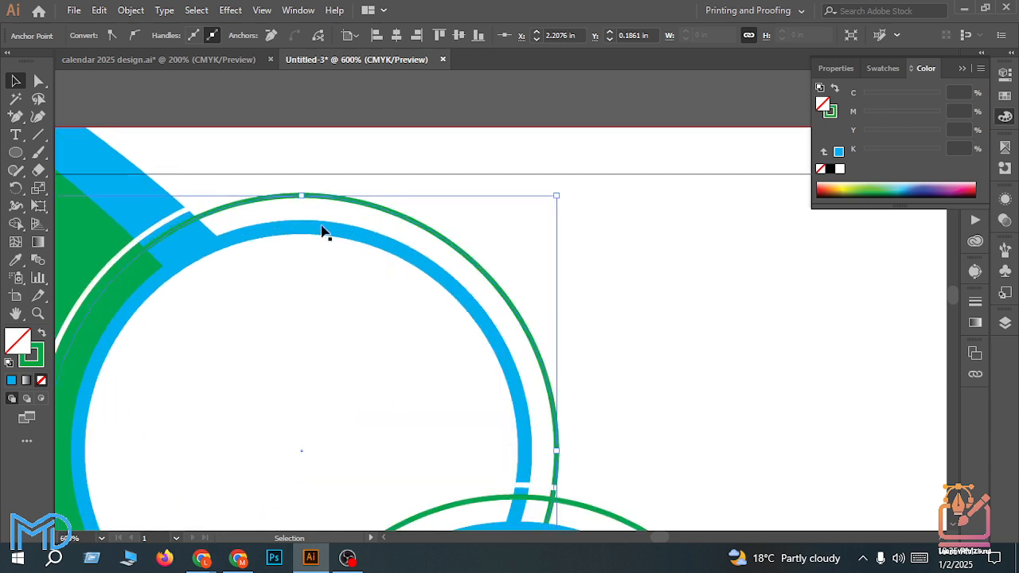
scroll(539, 262, down, 3)
drag(585, 434, 629, 401)
Step: Delete the upper white ring's top anchor point to remove its arc beyond the green shape
click(38, 82)
scroll(518, 225, up, 2)
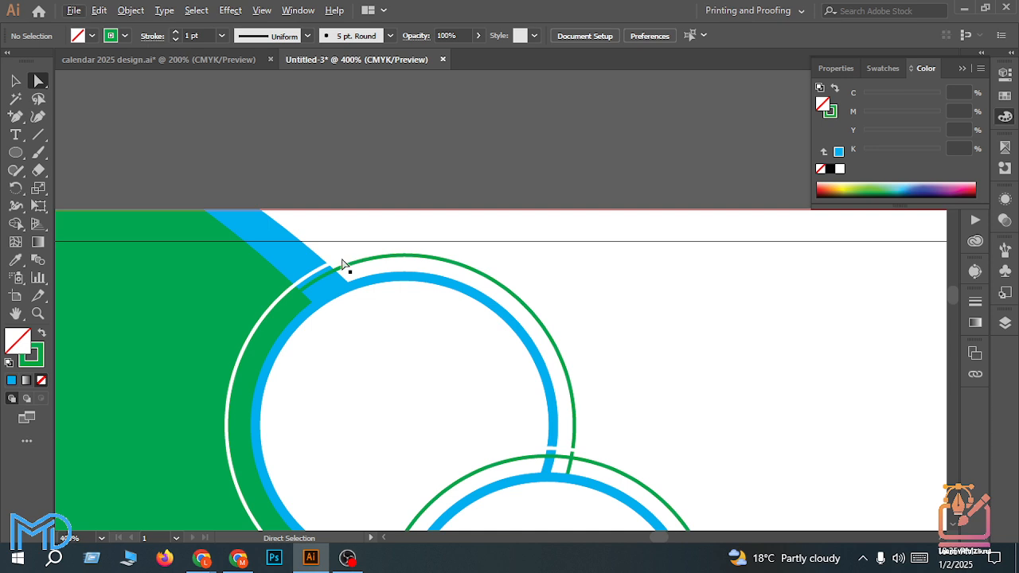
click(342, 265)
scroll(402, 253, up, 2)
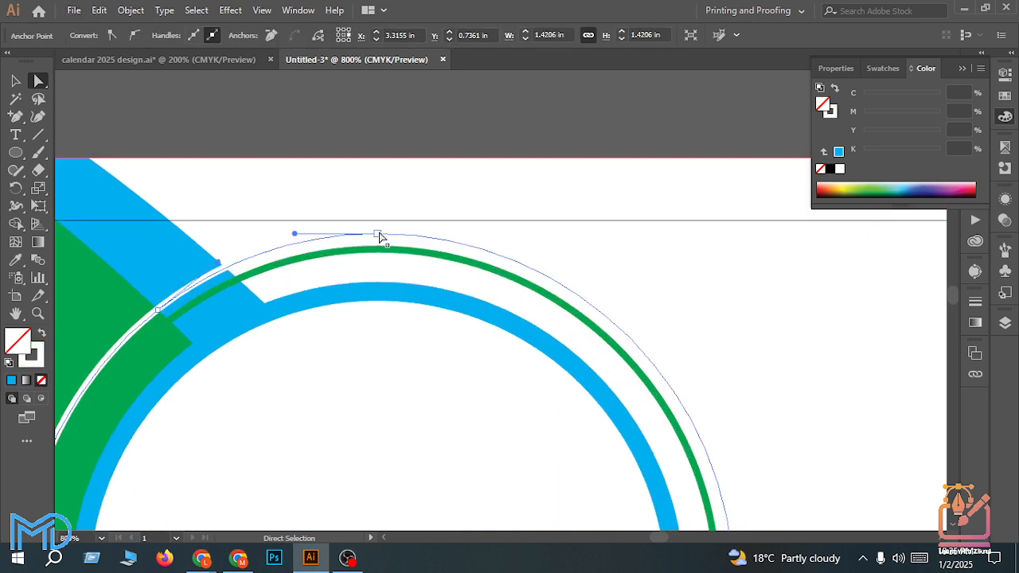
click(379, 236)
key(Delete)
Step: Delete the upper white ring's right and bottom anchor points so the ring ends at the lower circle's white ring
scroll(459, 340, down, 1)
scroll(459, 340, down, 3)
click(732, 376)
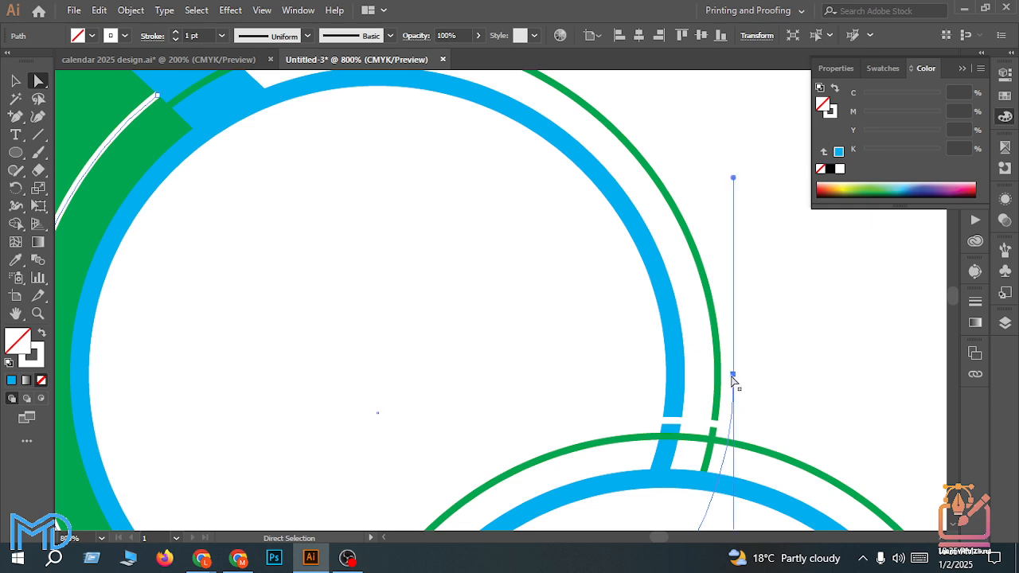
key(Delete)
scroll(725, 362, down, 5)
scroll(377, 428, up, 2)
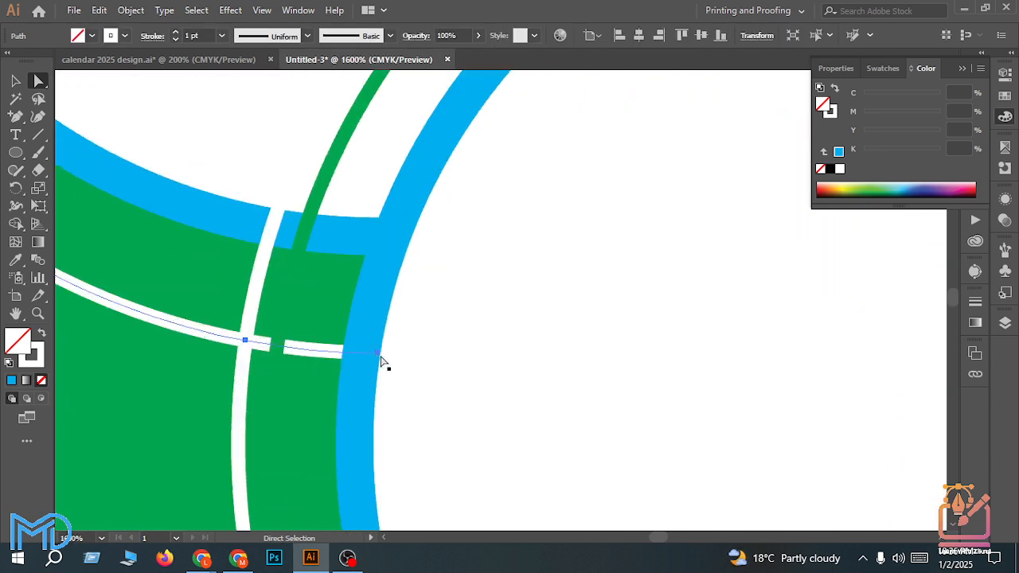
click(379, 353)
key(Delete)
scroll(374, 370, up, 5)
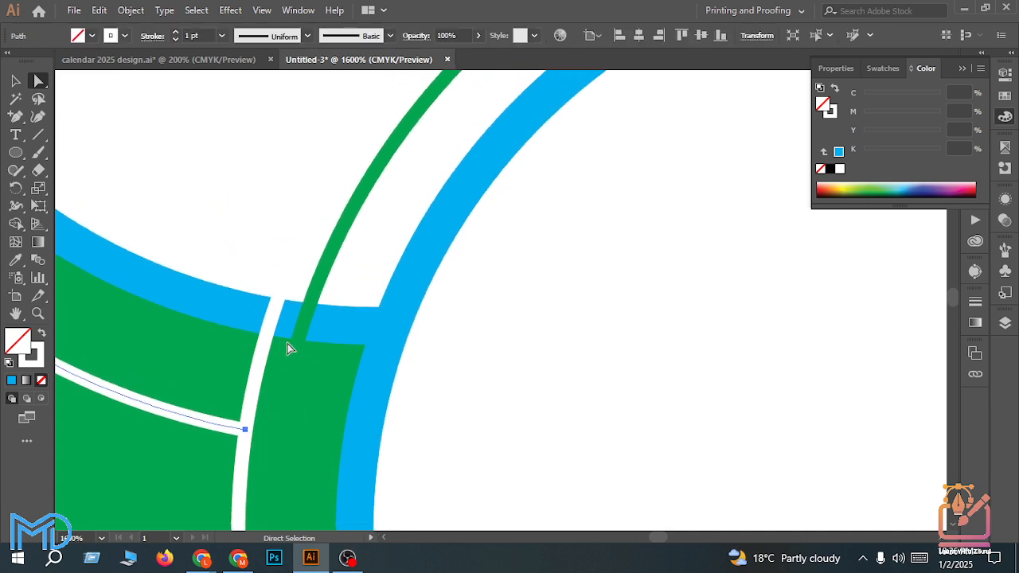
Step: Select the upper circle's green ring and delete its left anchor point to remove the arc over the green shape
click(255, 395)
scroll(257, 398, down, 4)
scroll(473, 186, up, 2)
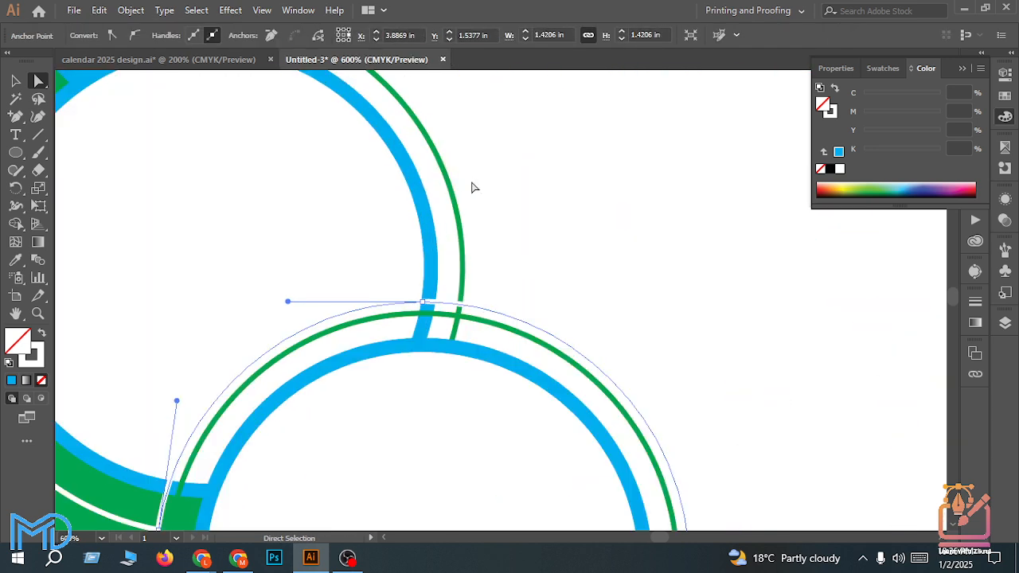
scroll(447, 180, down, 4)
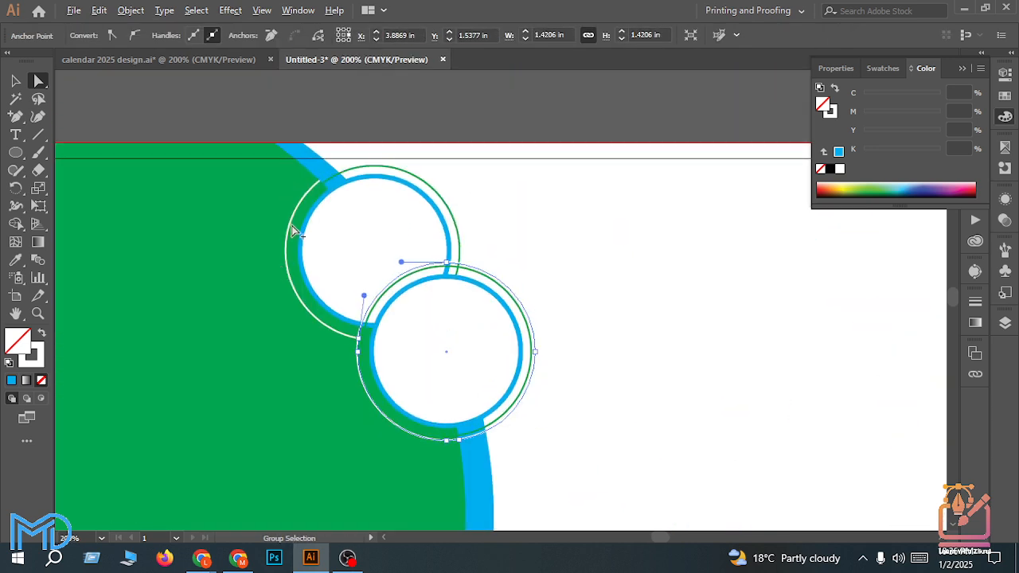
scroll(312, 177, up, 3)
click(342, 159)
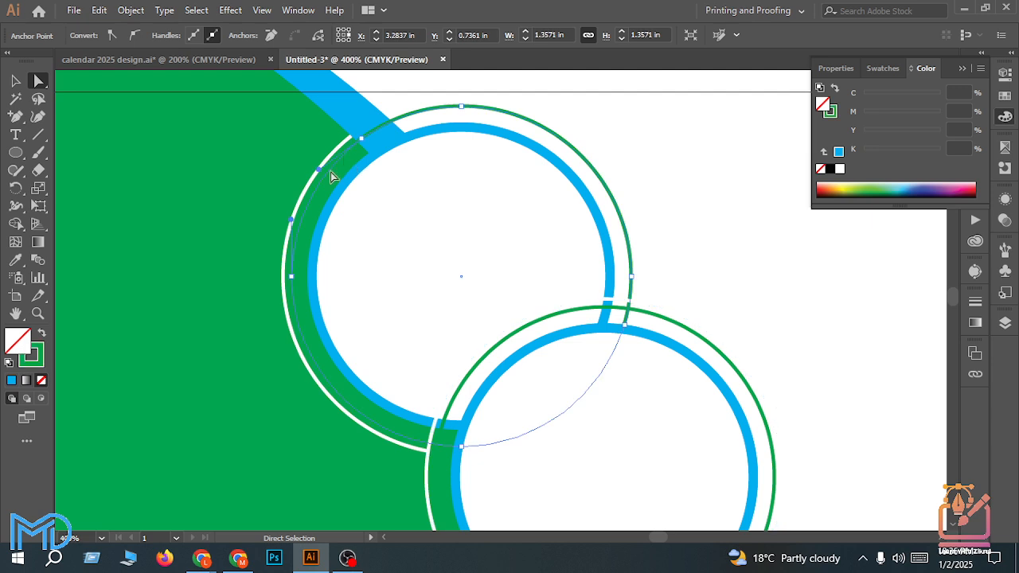
click(292, 278)
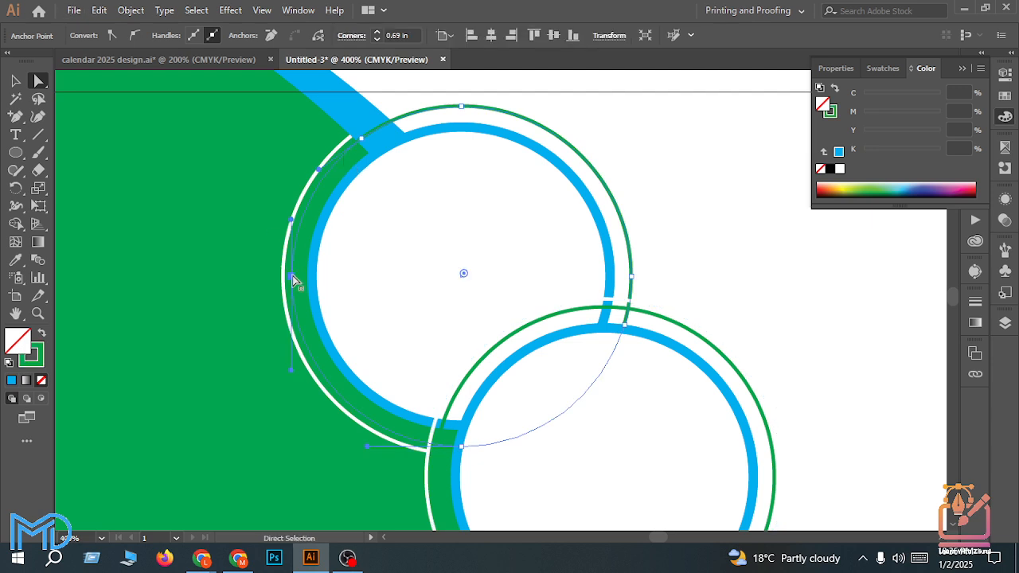
key(Delete)
Step: Select the lower circle's green ring and delete its left anchor point to remove the arc over the upper circle and green shape
scroll(477, 269, down, 3)
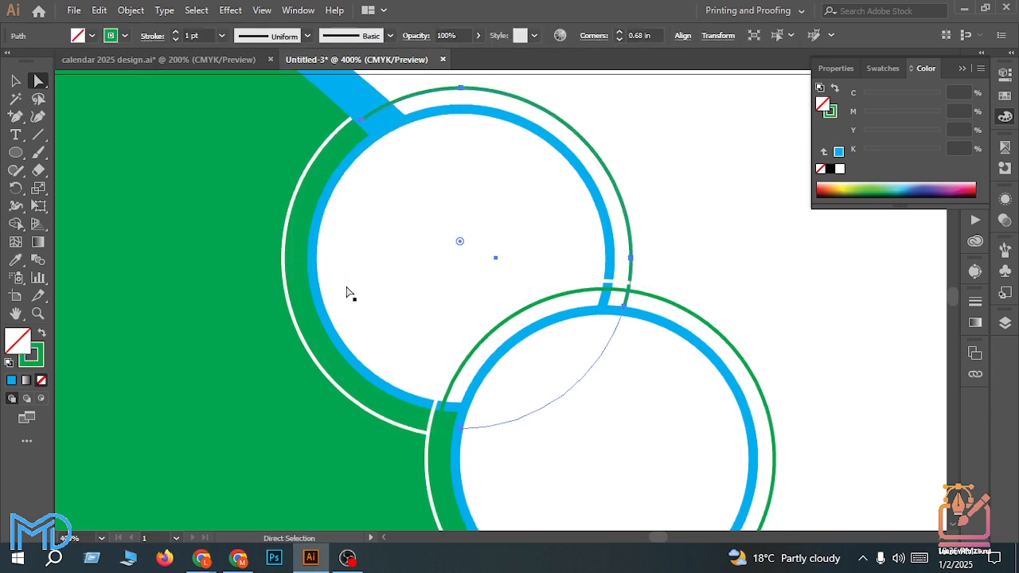
scroll(429, 208, up, 2)
scroll(493, 342, down, 2)
scroll(472, 395, down, 1)
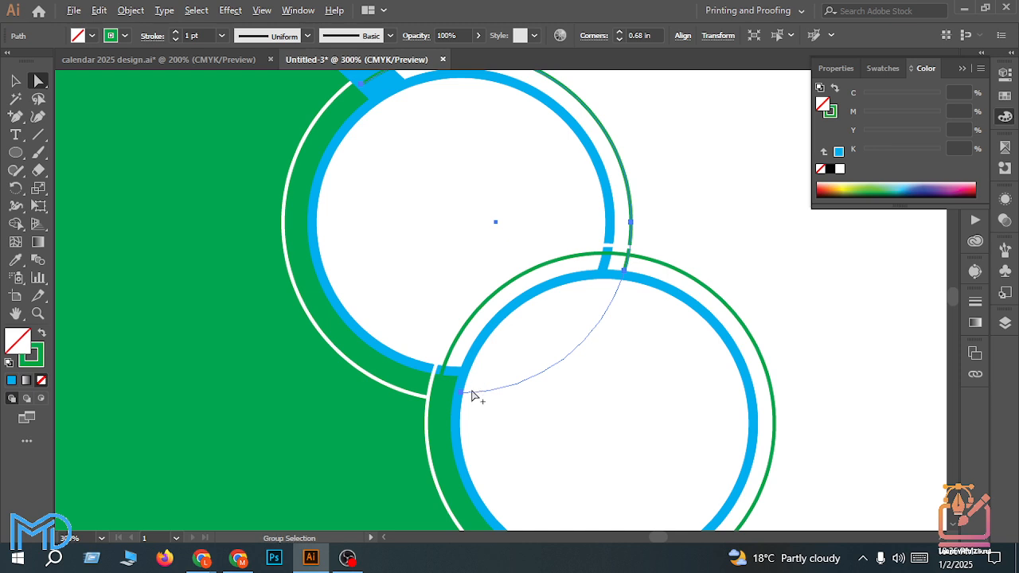
scroll(471, 396, down, 3)
scroll(568, 421, up, 5)
click(426, 407)
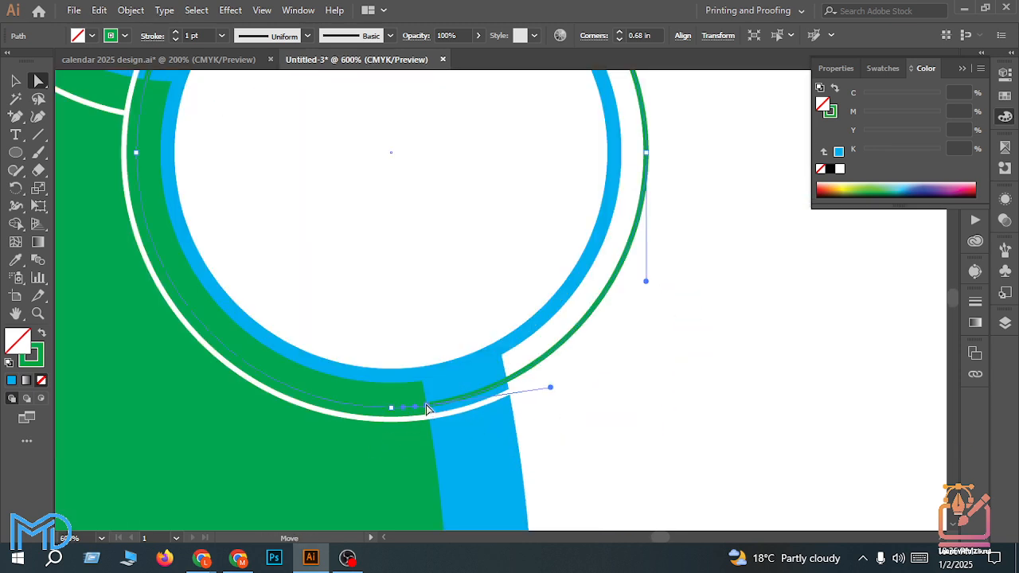
click(135, 152)
scroll(181, 175, up, 5)
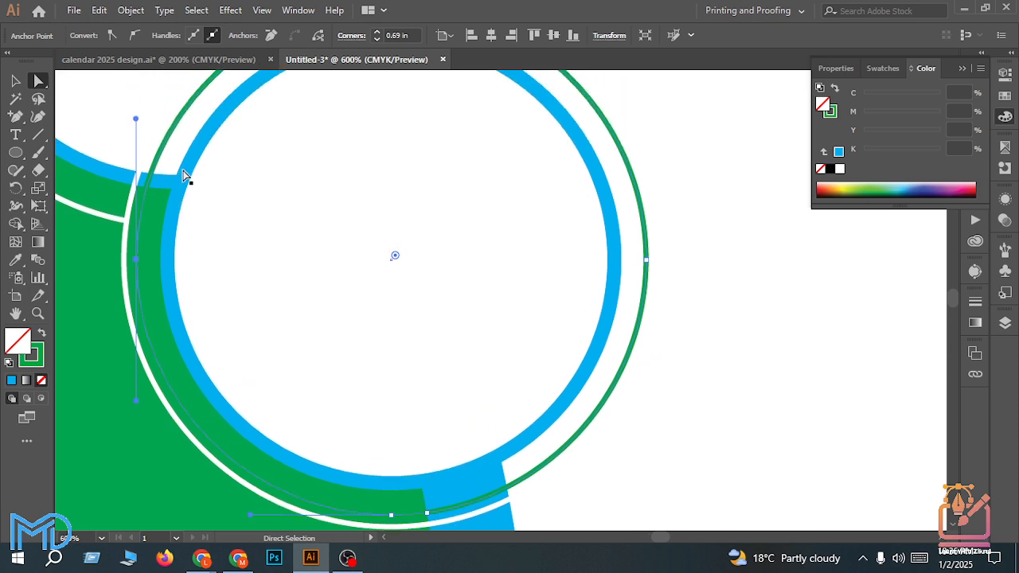
scroll(184, 174, up, 2)
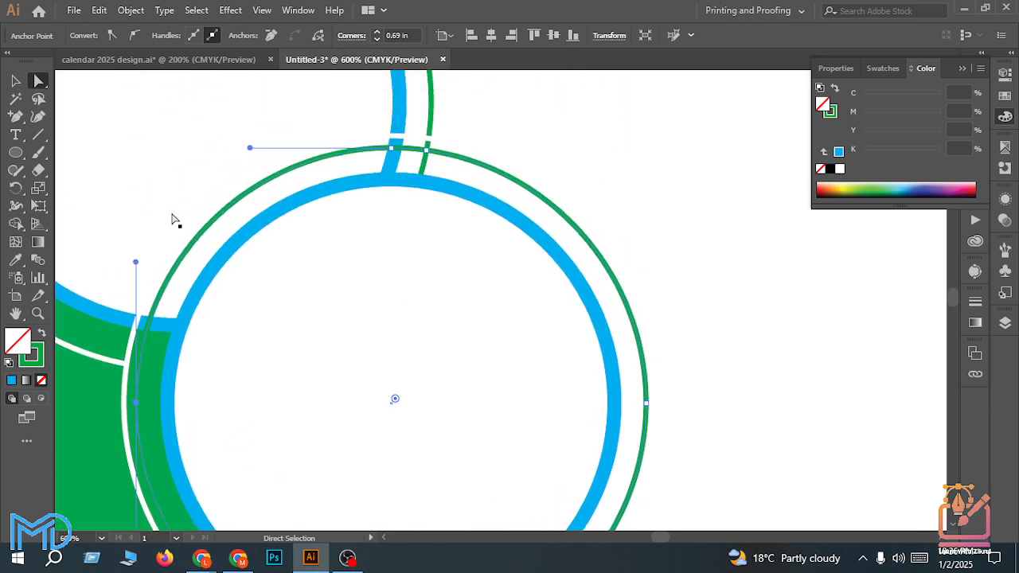
key(Delete)
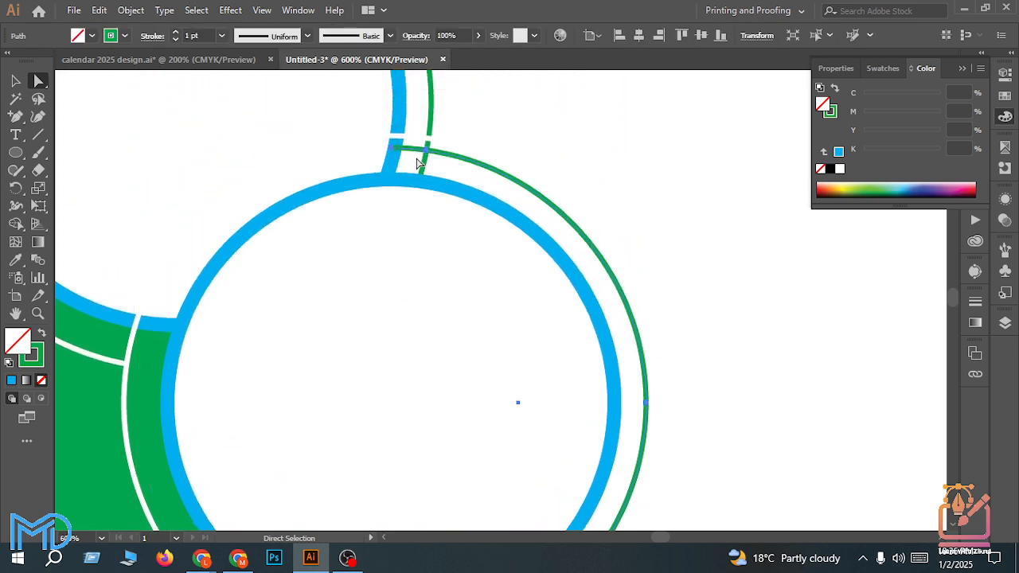
Step: Delete the lower green ring's leftover top end point so the ring starts at its crossing with the upper green ring
alt+scroll(419, 163, up, 2)
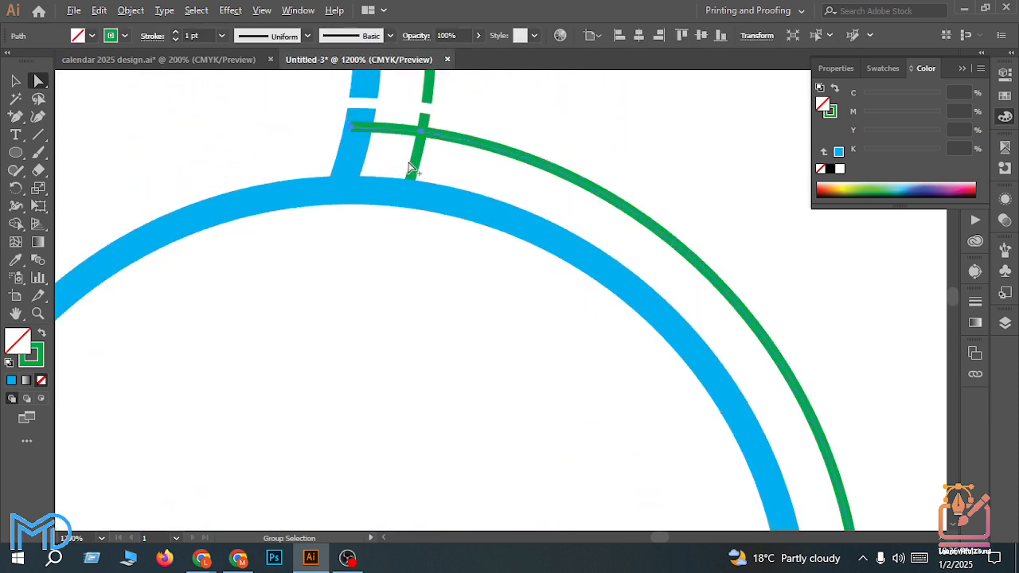
click(353, 135)
click(382, 128)
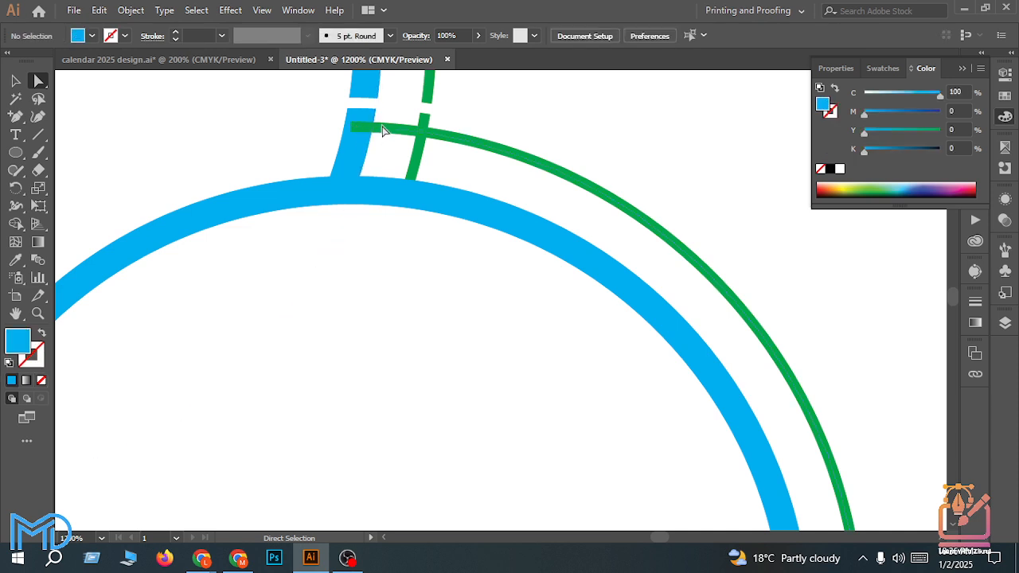
click(450, 144)
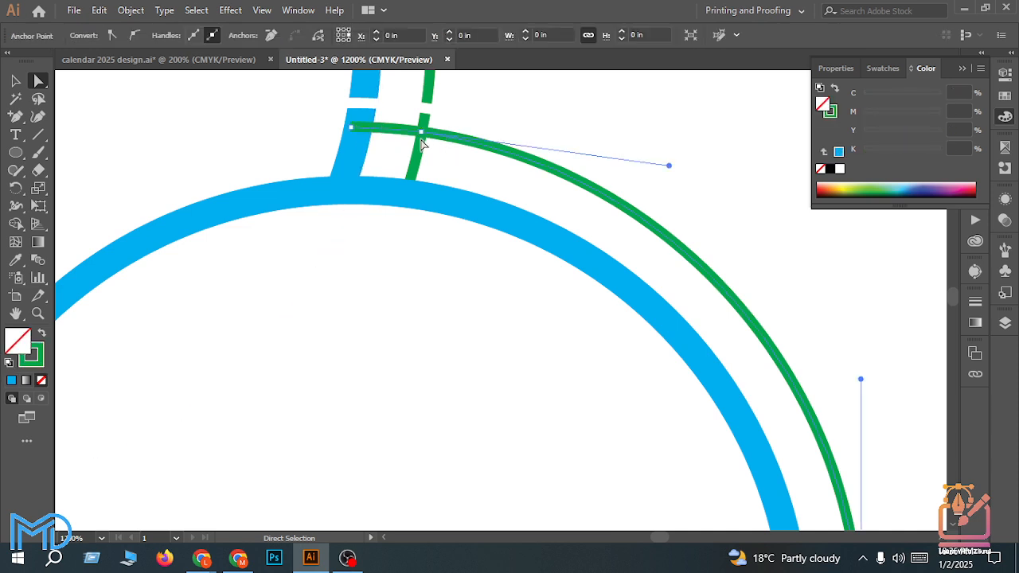
click(353, 128)
click(473, 106)
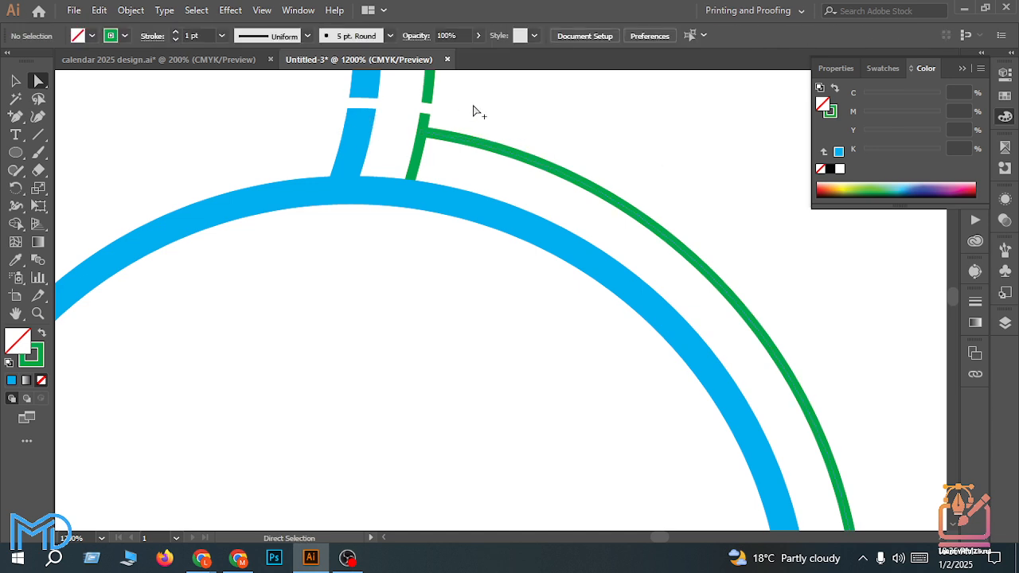
Step: Delete the lower white ring's top and right anchor points, keeping only its arc over the green shape, and deselect it
scroll(464, 111, down, 2)
click(440, 110)
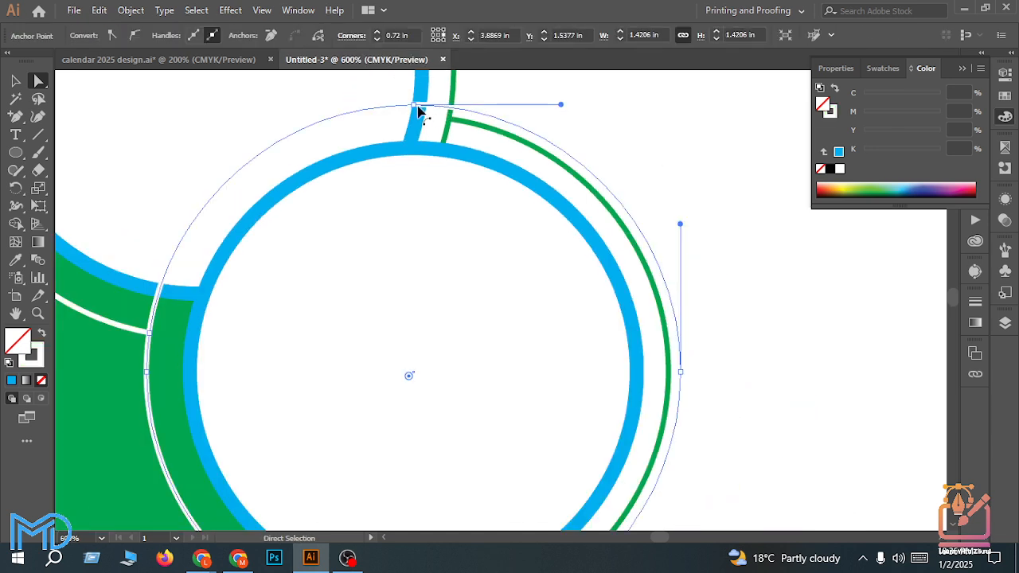
click(413, 105)
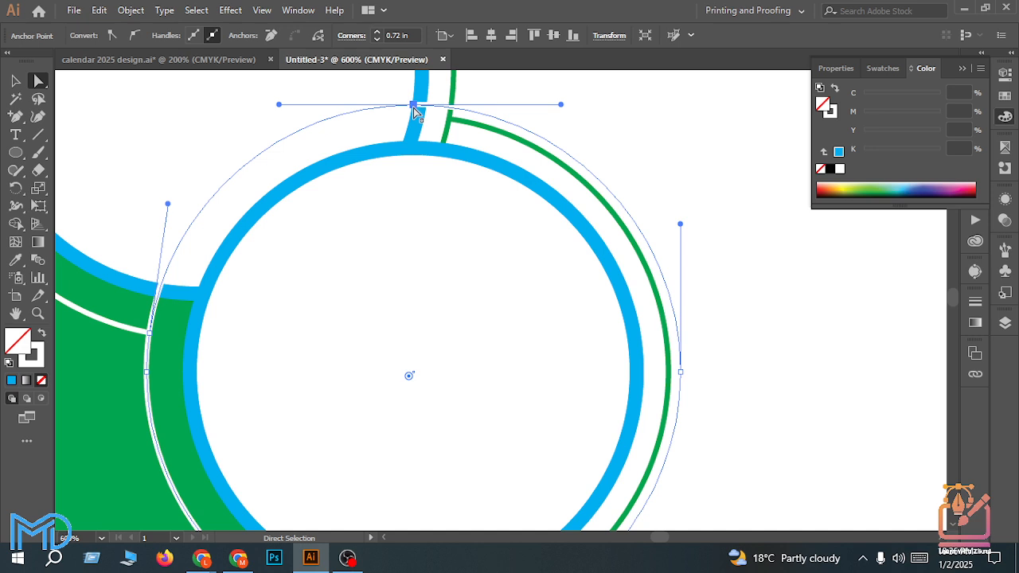
key(Delete)
scroll(649, 208, down, 2)
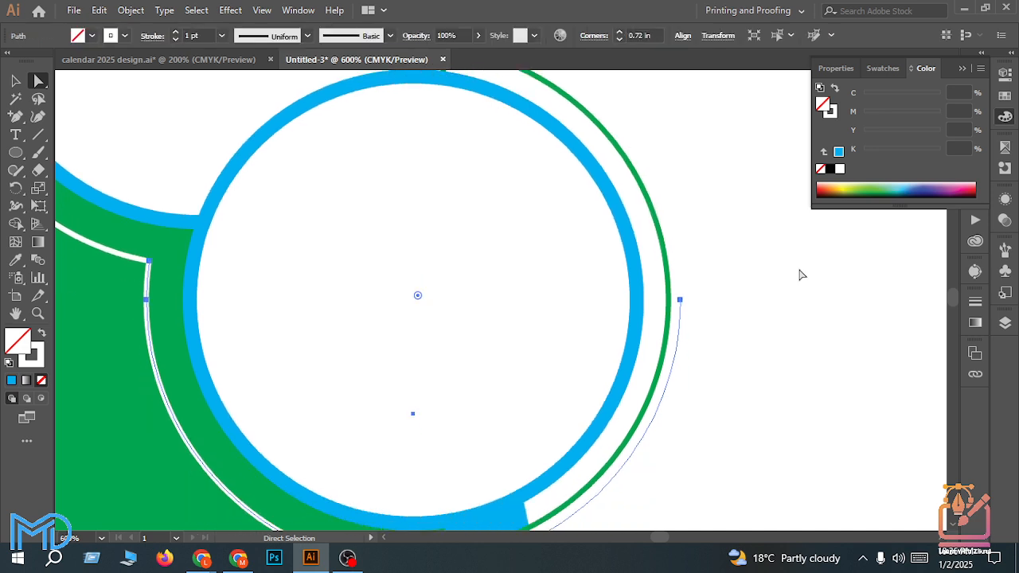
click(681, 300)
key(Delete)
scroll(683, 302, down, 4)
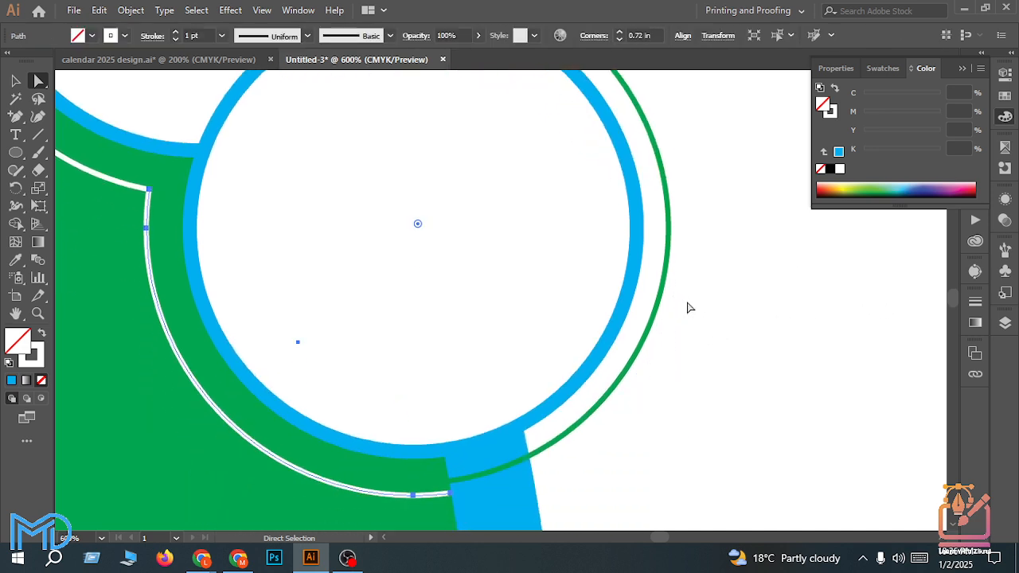
click(714, 357)
Step: Examine the overlapping logo circles and their outline rings in the finished calendar 2025 design document
scroll(637, 366, up, 1)
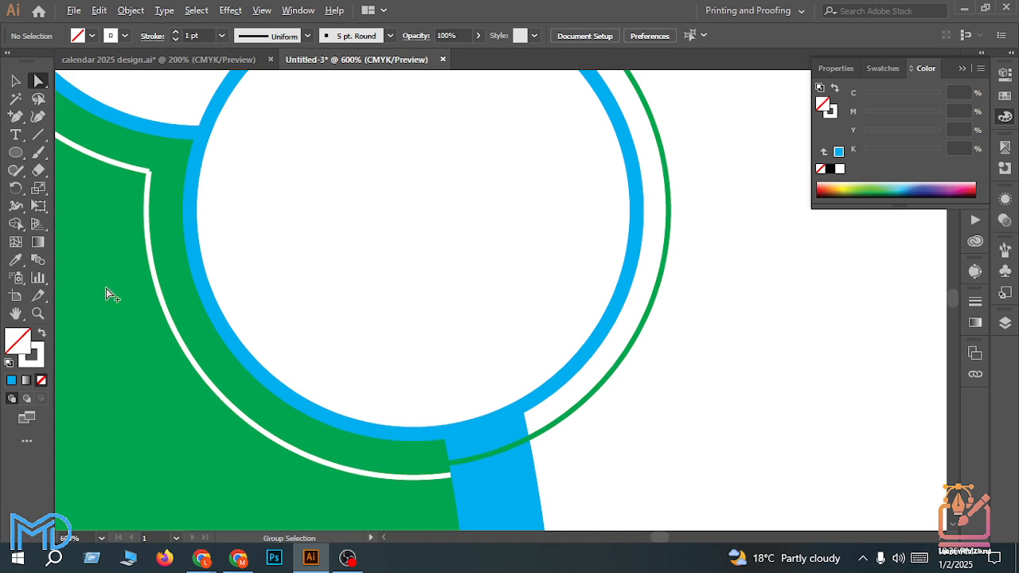
scroll(112, 288, up, 1)
scroll(118, 282, down, 5)
click(86, 61)
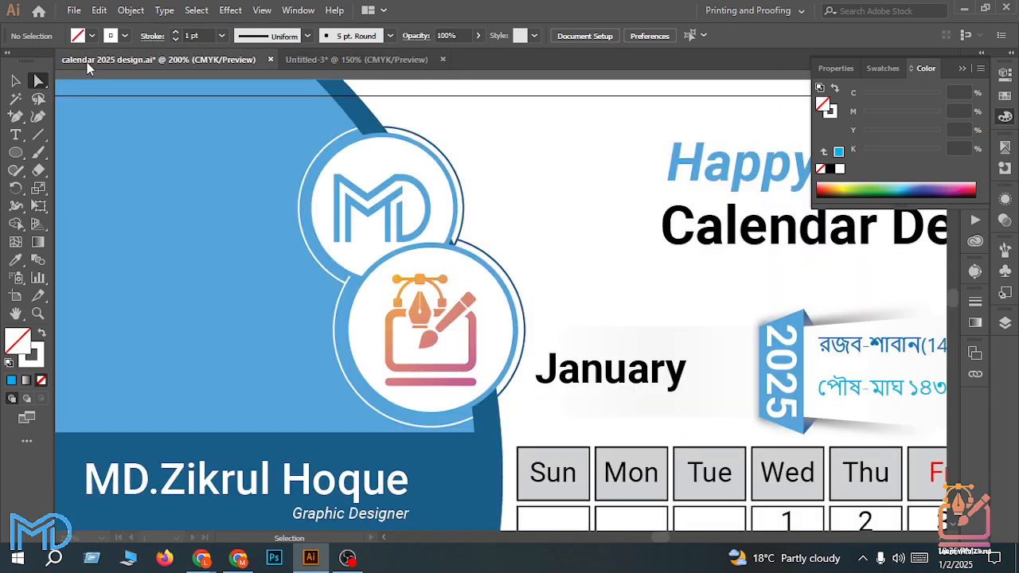
scroll(433, 211, up, 1)
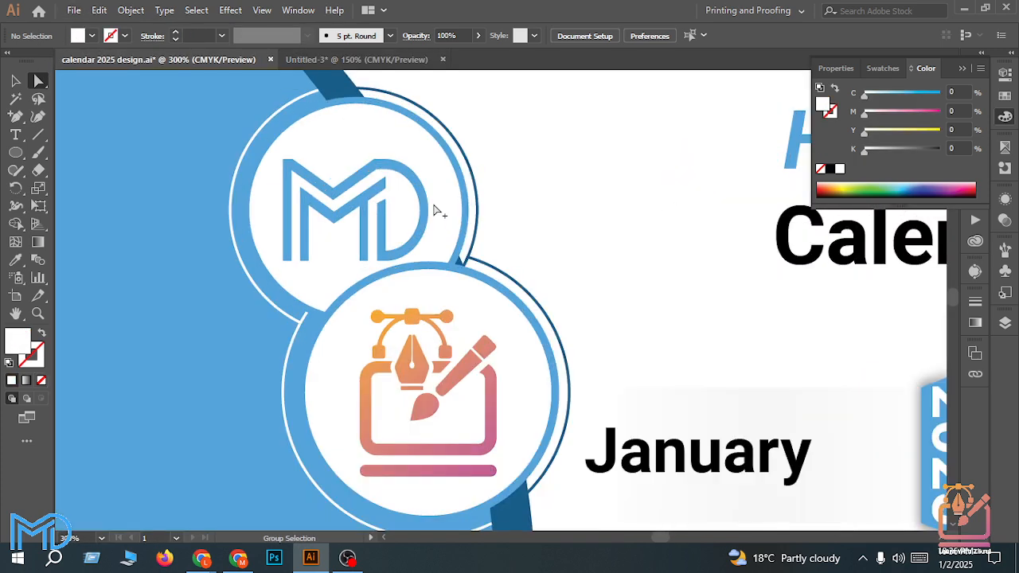
scroll(430, 209, down, 2)
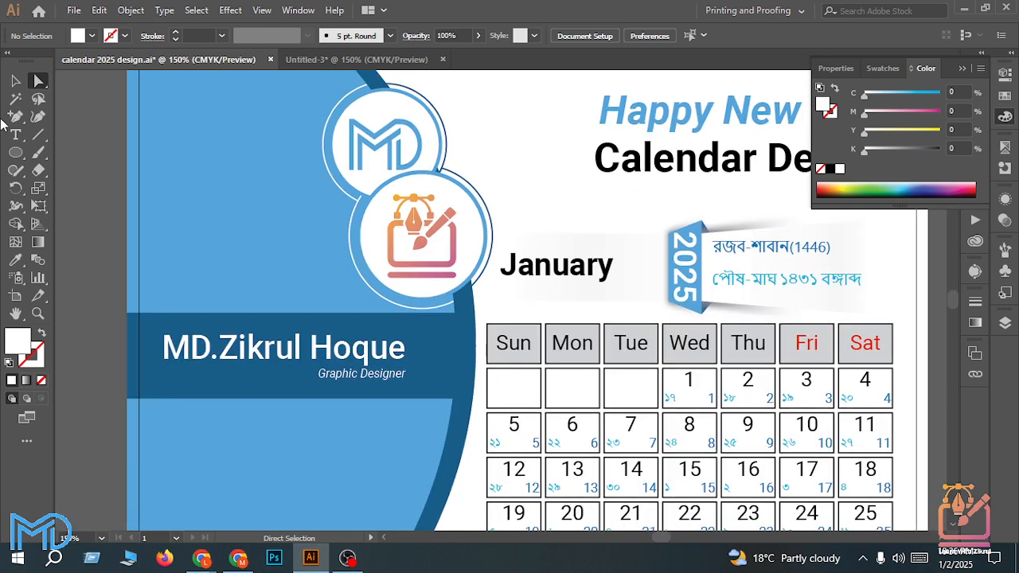
click(16, 83)
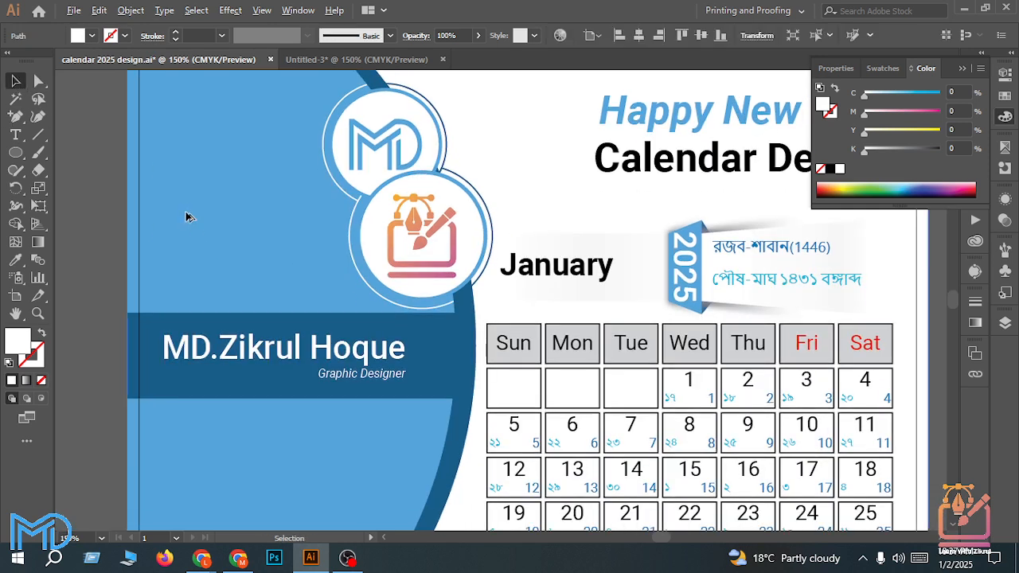
scroll(185, 217, down, 2)
click(199, 230)
right_click(199, 228)
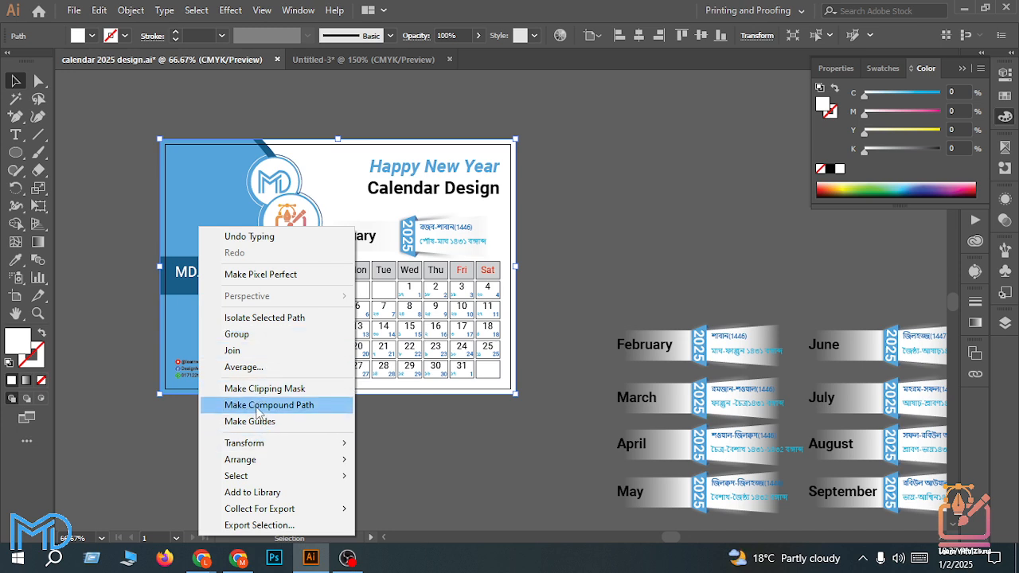
click(102, 422)
drag(228, 308, 285, 331)
key(ctrl+z)
Step: Copy the finished calendar's logos, texts and date grid into the new document and place them beside the artboard's left edge
drag(109, 133, 557, 444)
drag(410, 261, 751, 138)
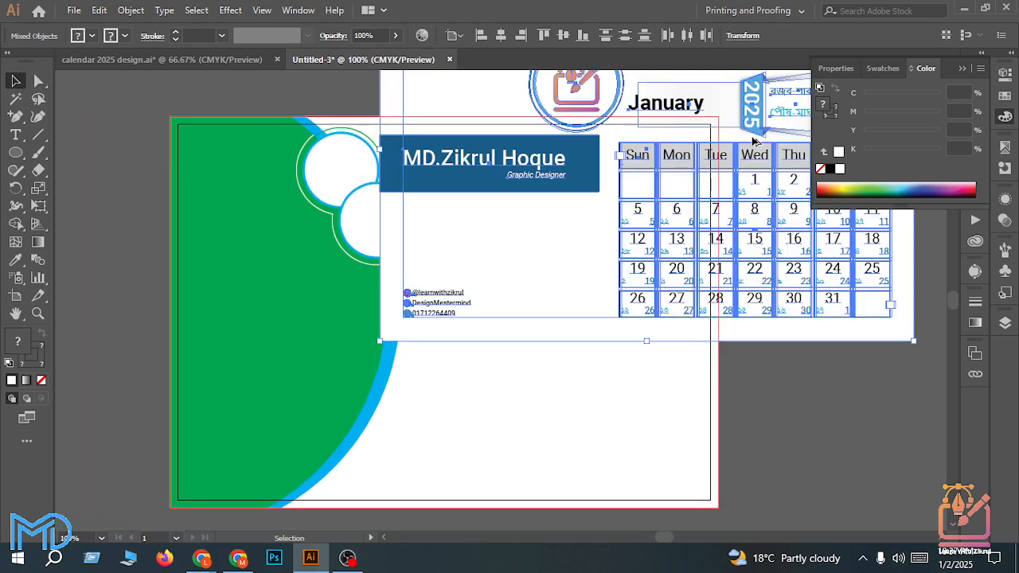
scroll(753, 142, down, 2)
scroll(740, 179, up, 1)
drag(709, 188, 390, 267)
scroll(390, 267, up, 2)
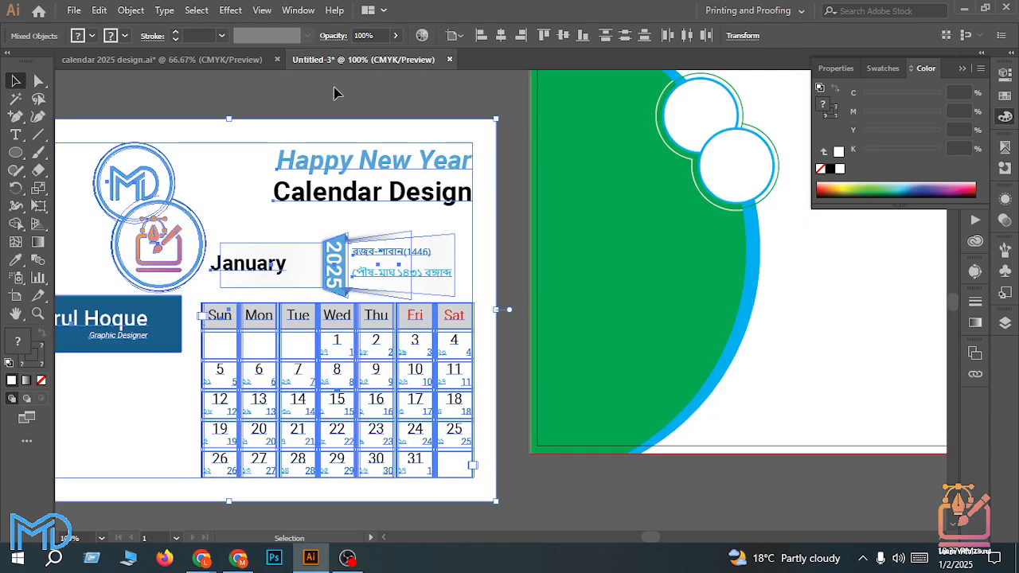
click(335, 94)
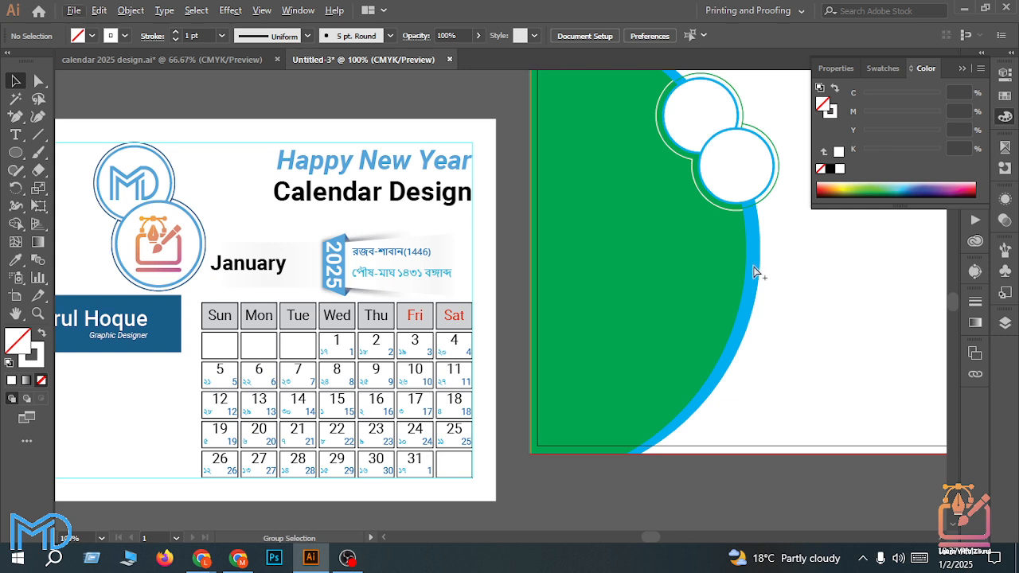
Step: Recolour the cyan curved band along the green shape's edge with the dark blue sampled from the pasted name banner
click(754, 272)
scroll(754, 272, down, 2)
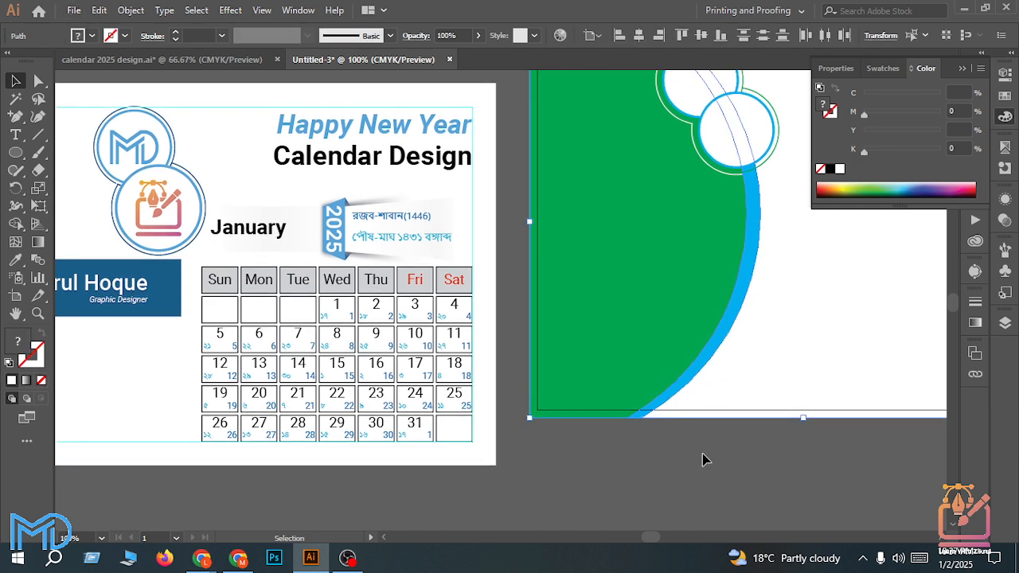
click(704, 459)
click(752, 273)
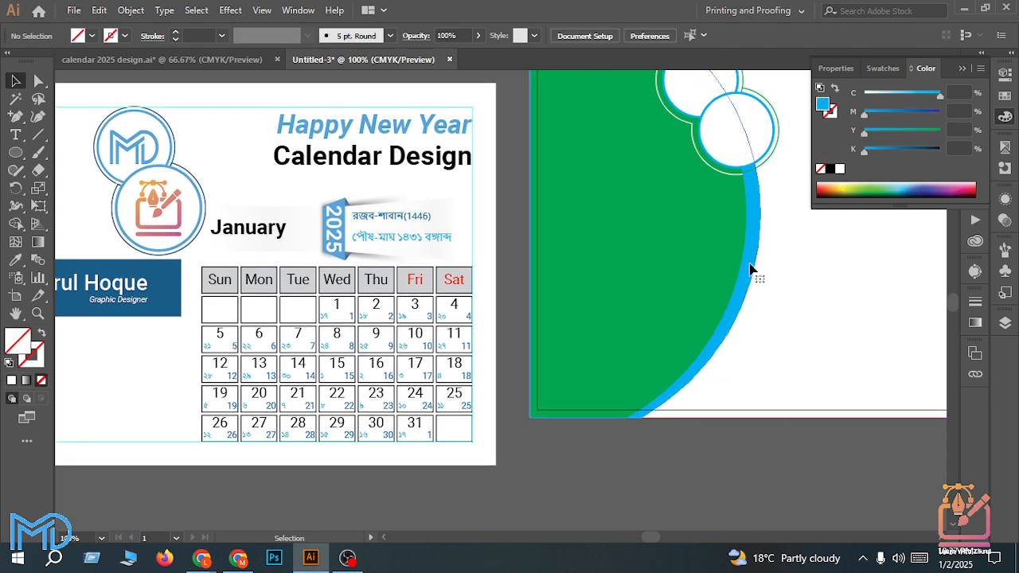
click(18, 262)
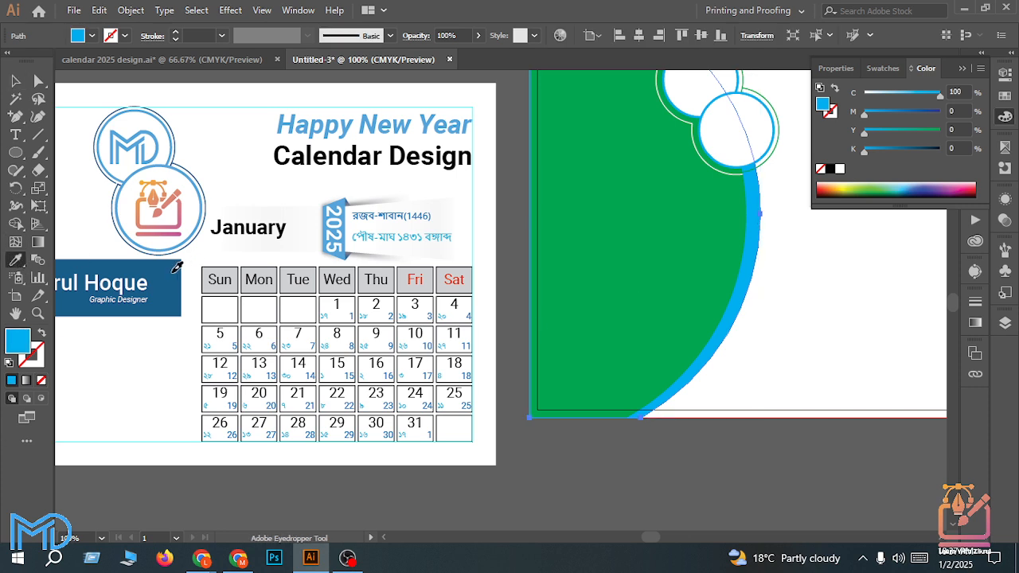
click(172, 272)
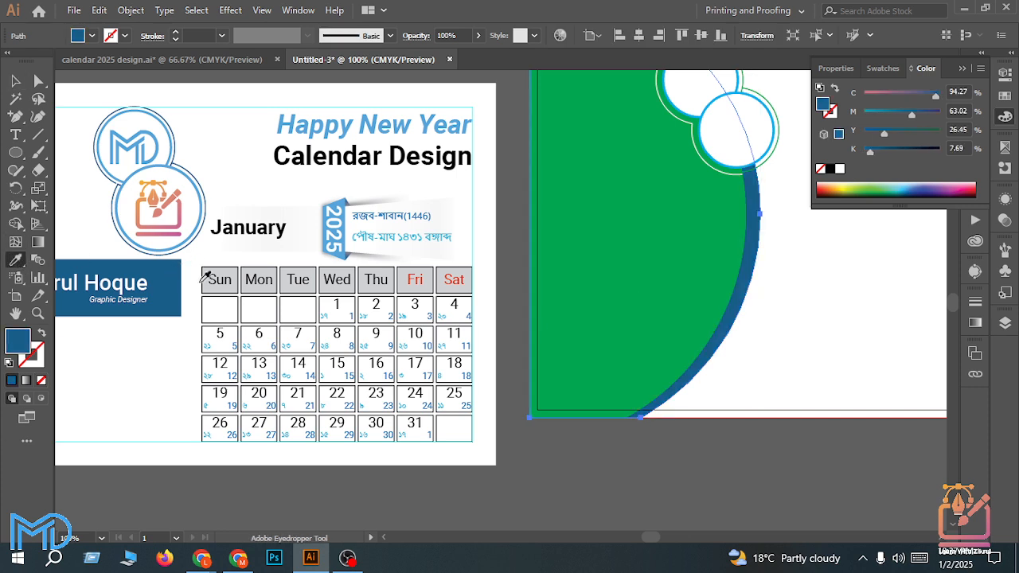
Step: Recolour the large green curved shape with the light blue sampled from the pasted MD logo
click(550, 309)
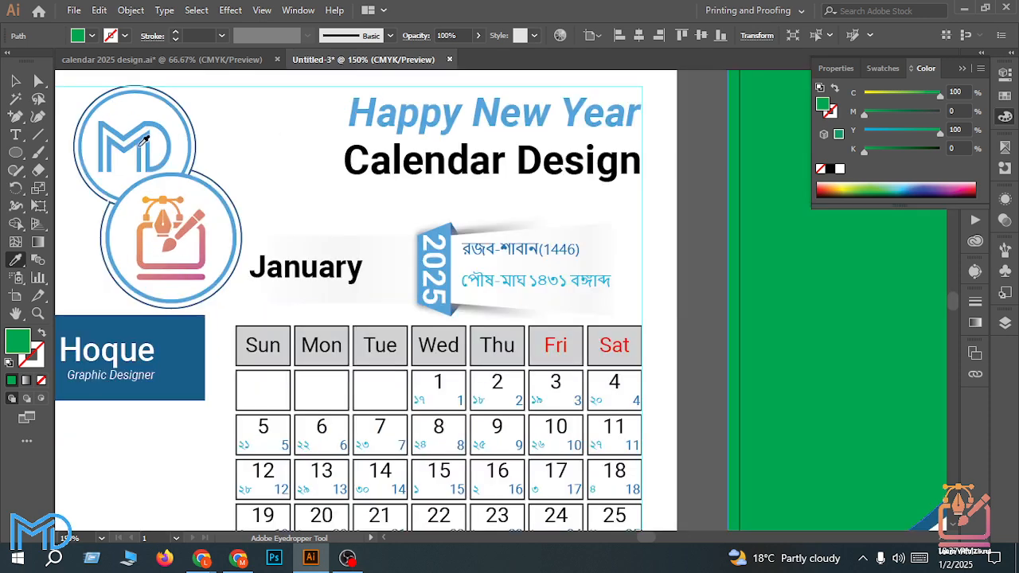
click(136, 135)
scroll(126, 139, down, 2)
scroll(224, 185, up, 1)
scroll(228, 189, up, 2)
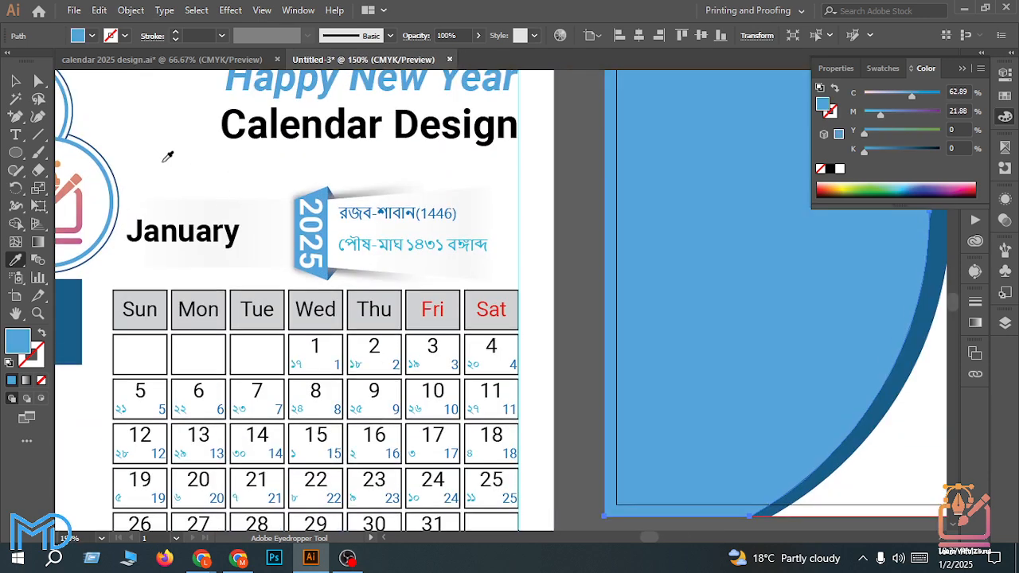
Step: Recolour the upper logo circle's cyan border with the light blue of the large curved shape
scroll(496, 140, down, 2)
scroll(508, 135, up, 1)
scroll(508, 135, up, 3)
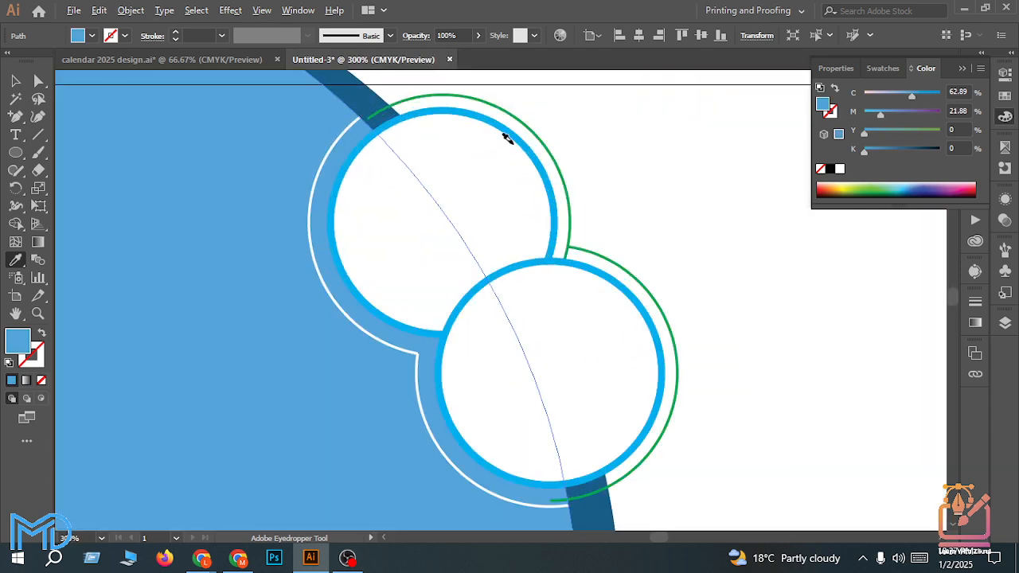
ctrl+click(546, 183)
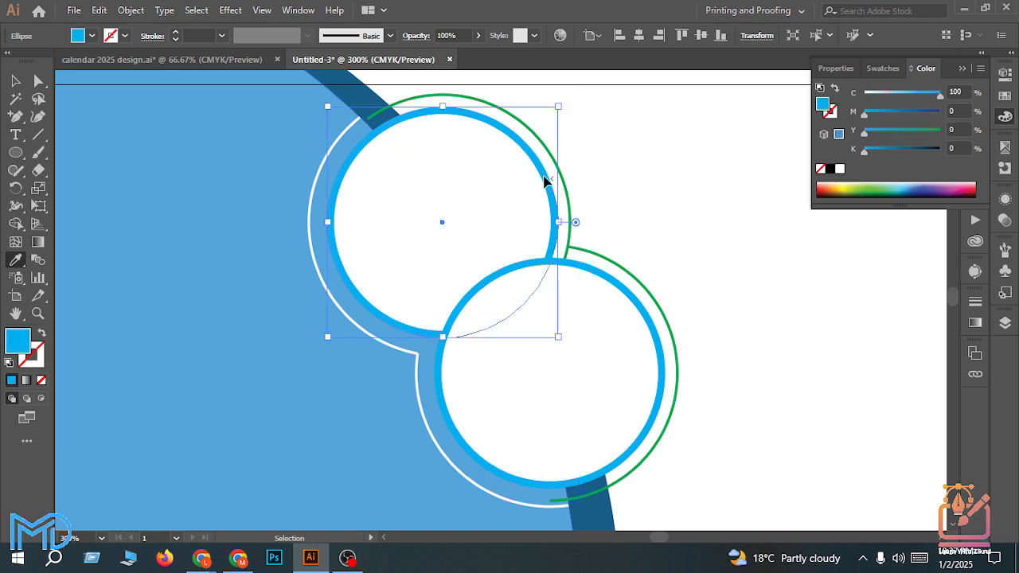
click(299, 259)
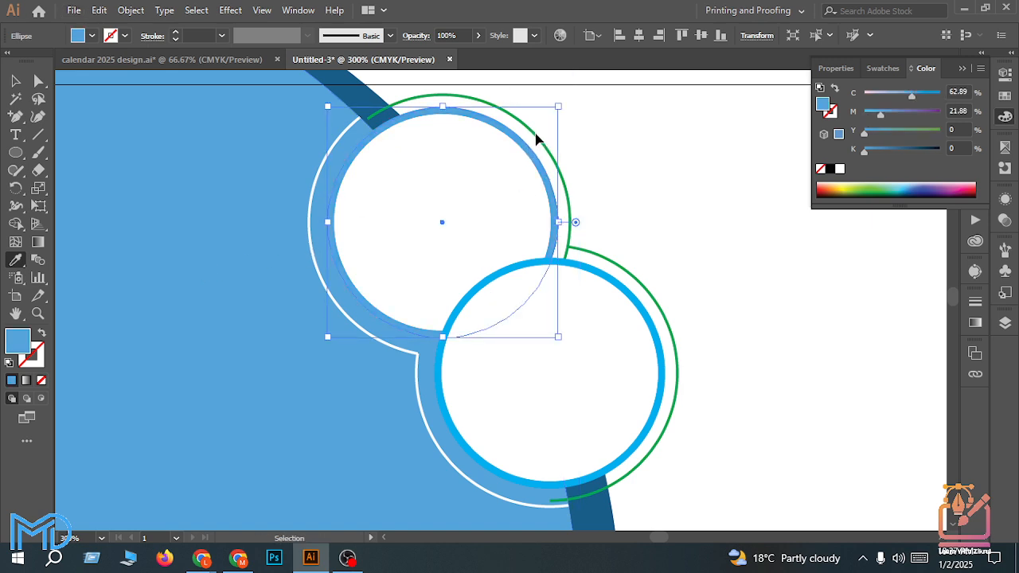
Step: Recolour both green outline arcs around the logo circles as unfilled strokes in the curved band's dark blue
ctrl+click(491, 106)
click(374, 101)
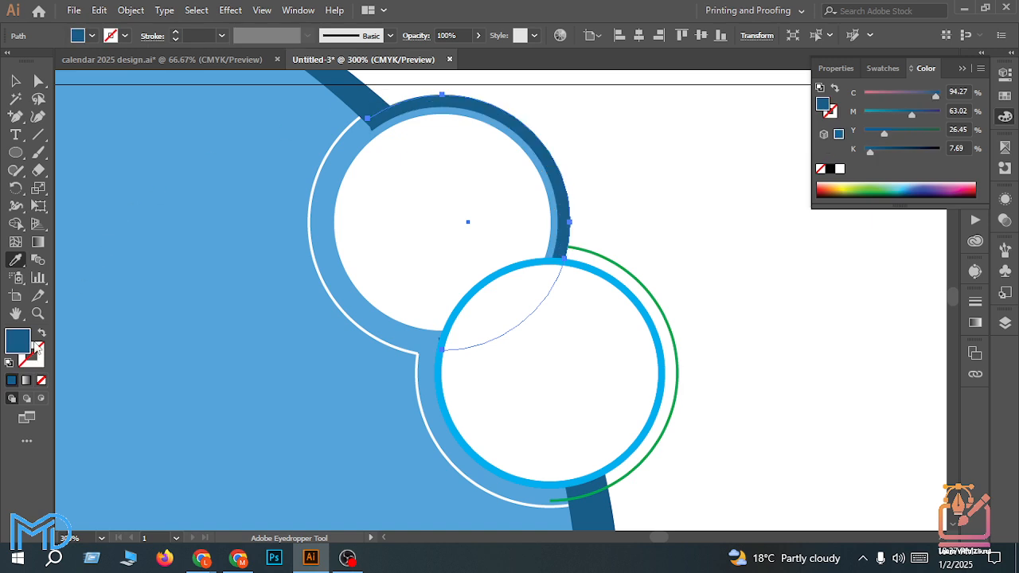
click(43, 333)
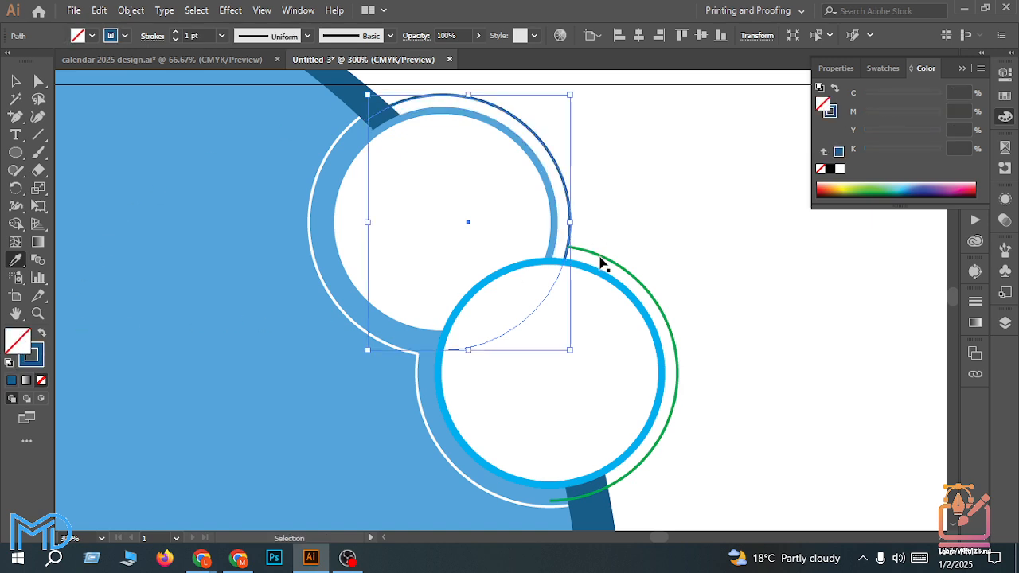
ctrl+click(599, 255)
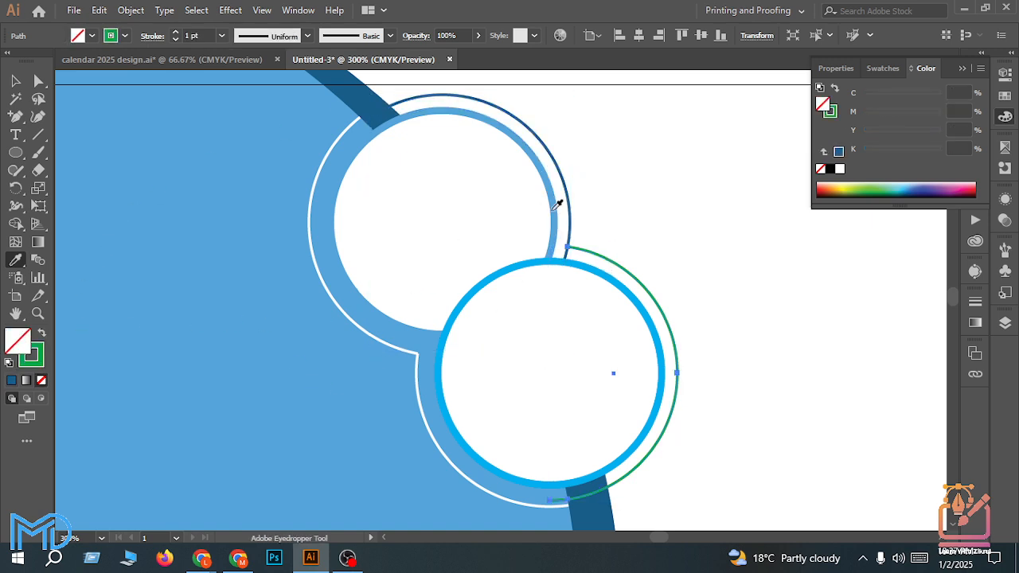
click(576, 214)
Step: Delete the lower dark blue arc's leftover end point so the arc ends at the curved band's inner edge
scroll(550, 205, down, 3)
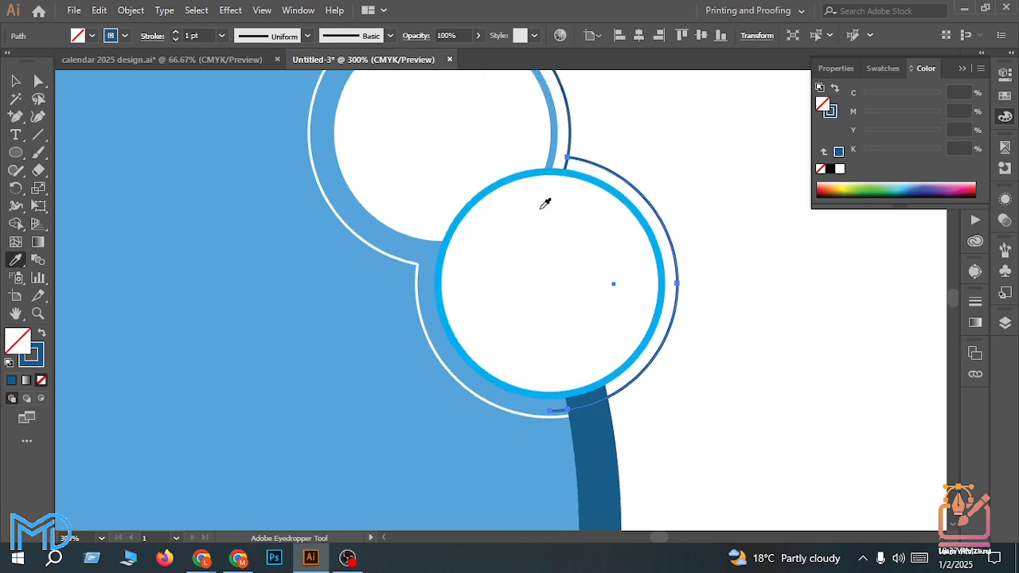
scroll(631, 395, up, 4)
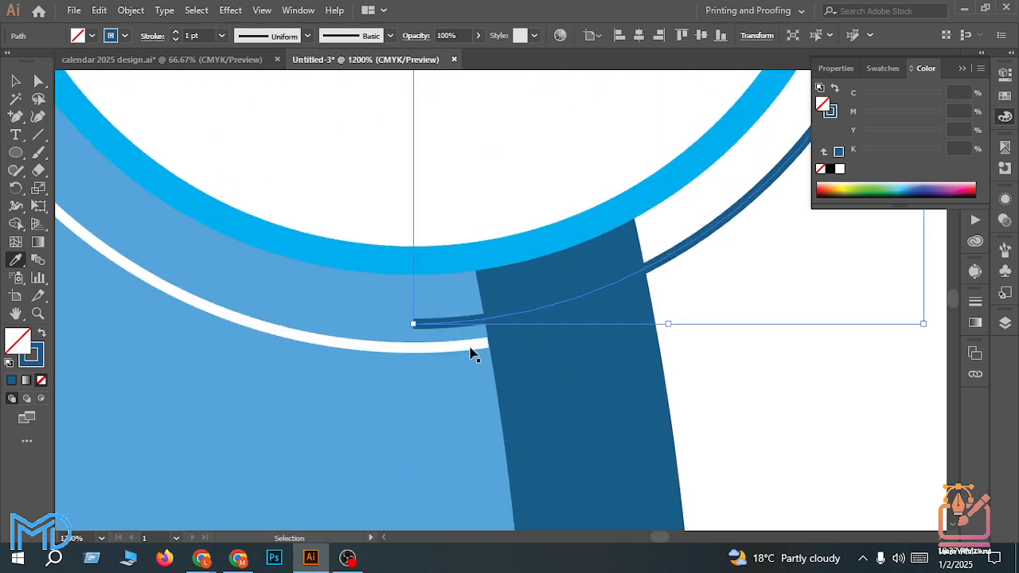
click(38, 81)
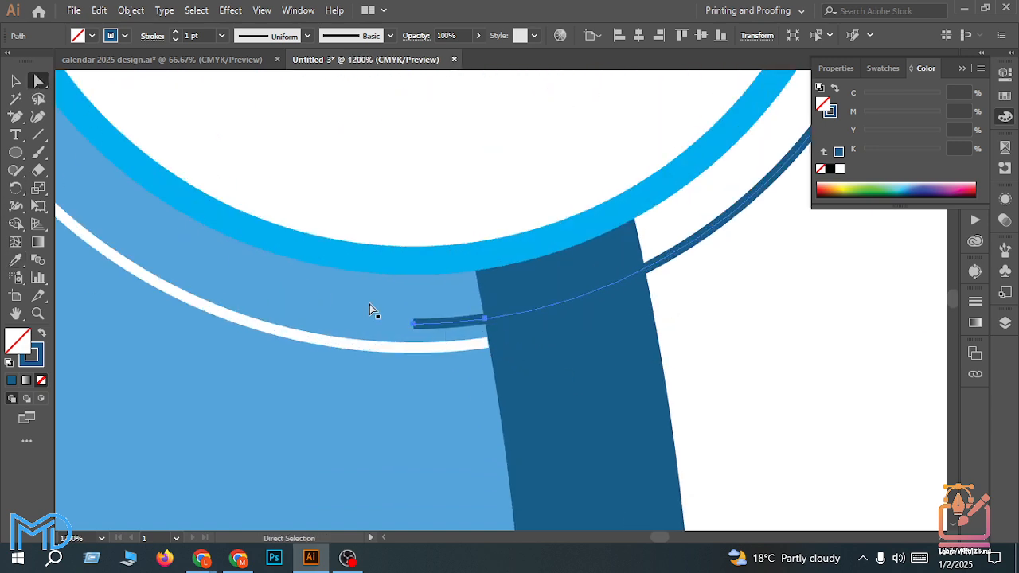
click(414, 325)
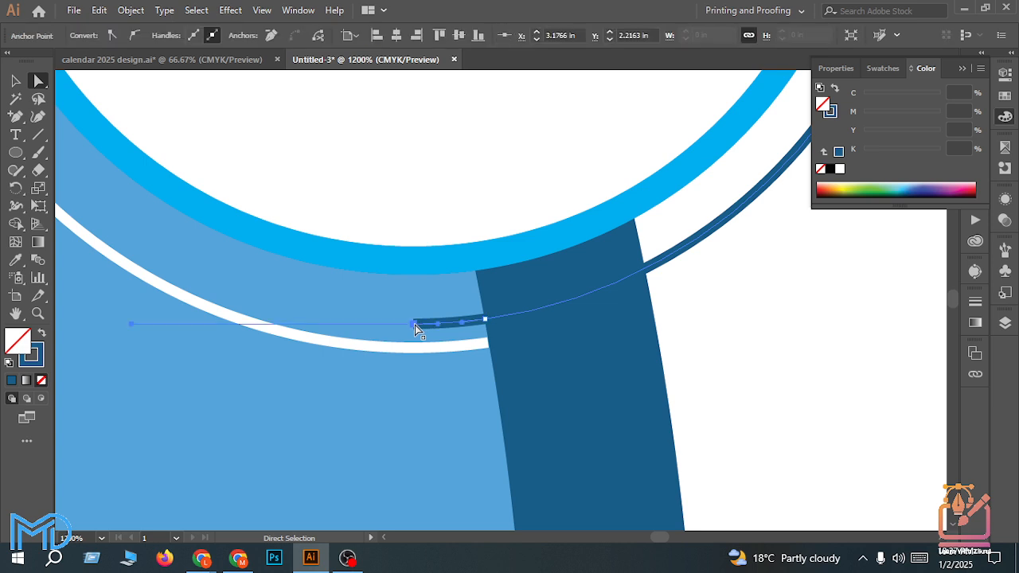
key(Delete)
scroll(490, 323, down, 5)
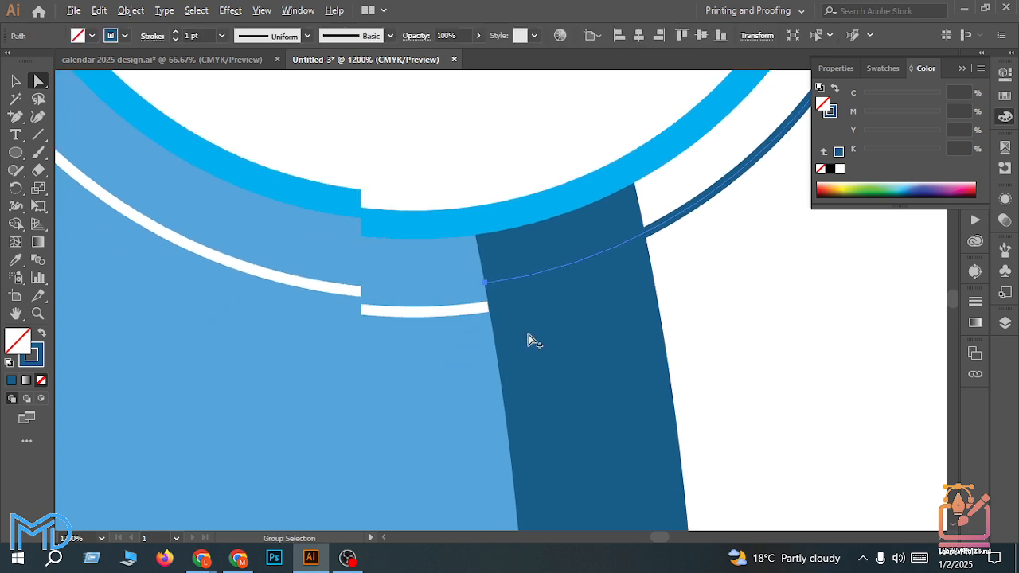
Step: Recolour the lower logo circle's cyan border with the light blue of the large curved shape
scroll(529, 338, up, 2)
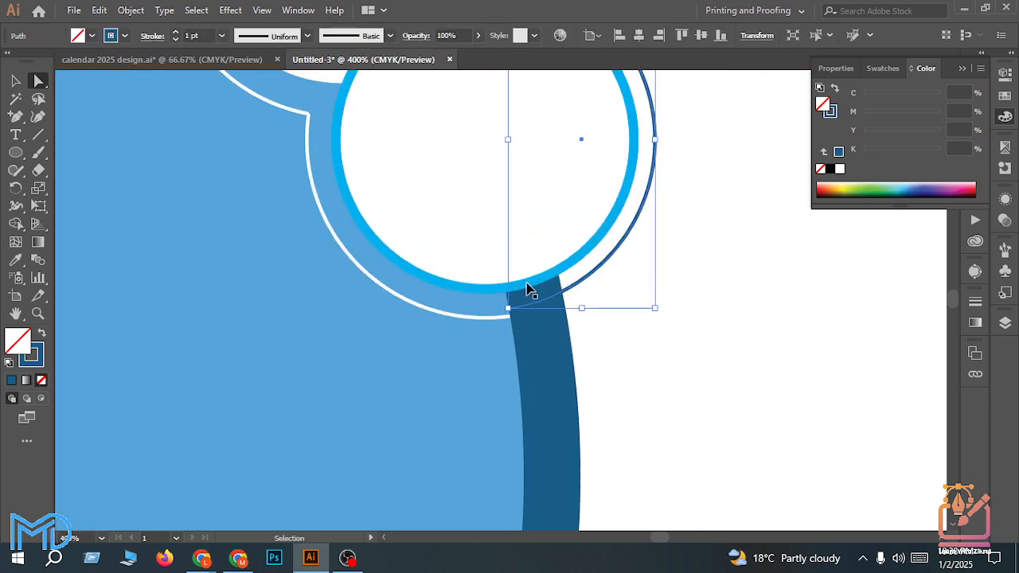
click(527, 290)
click(15, 259)
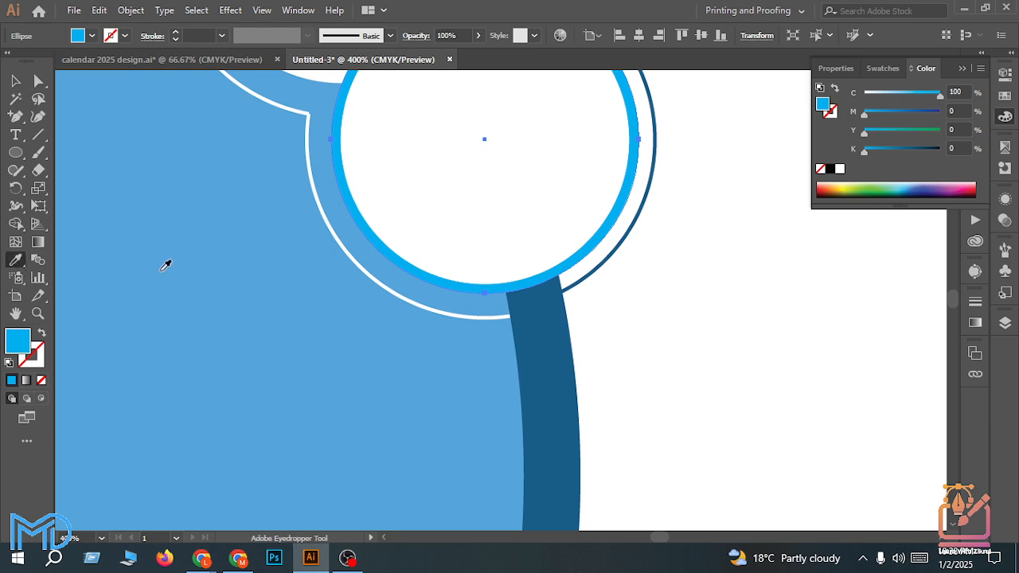
click(165, 270)
Step: Examine the recoloured circles and curved shapes and compare them with the pasted calendar content
scroll(167, 267, up, 1)
scroll(202, 314, up, 1)
scroll(207, 315, down, 1)
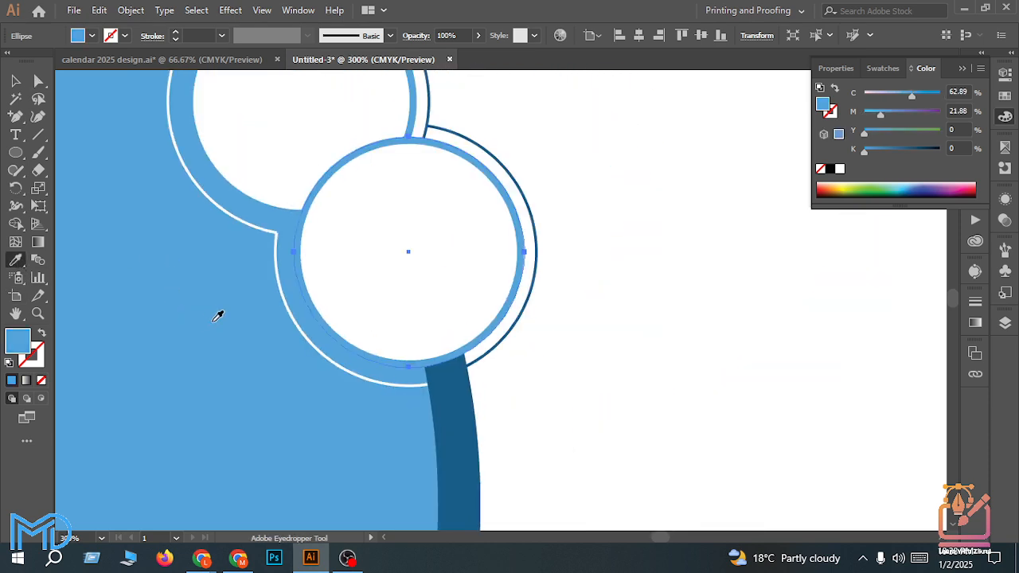
scroll(246, 302, up, 2)
scroll(277, 272, down, 5)
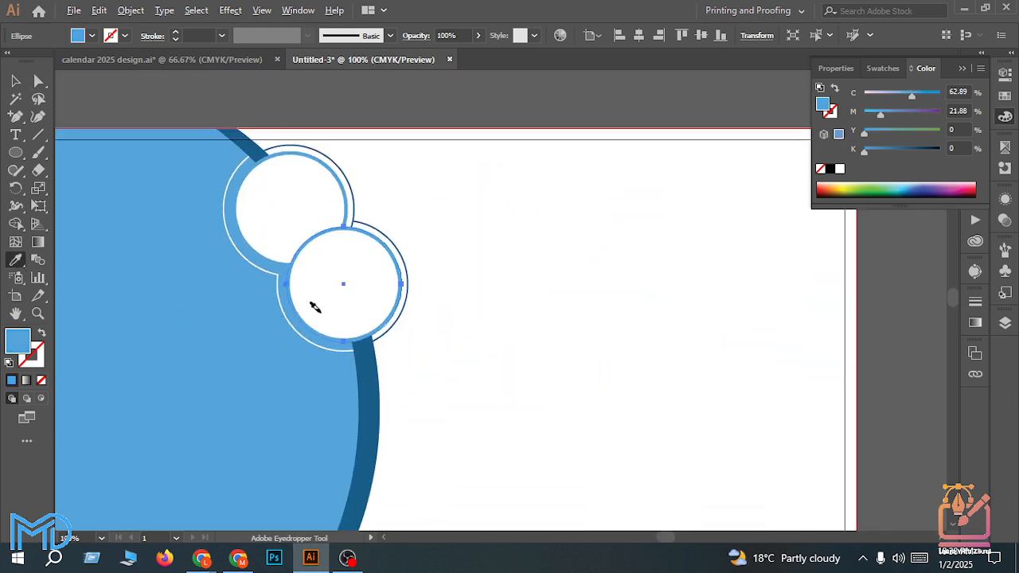
scroll(135, 440, up, 2)
scroll(231, 380, down, 1)
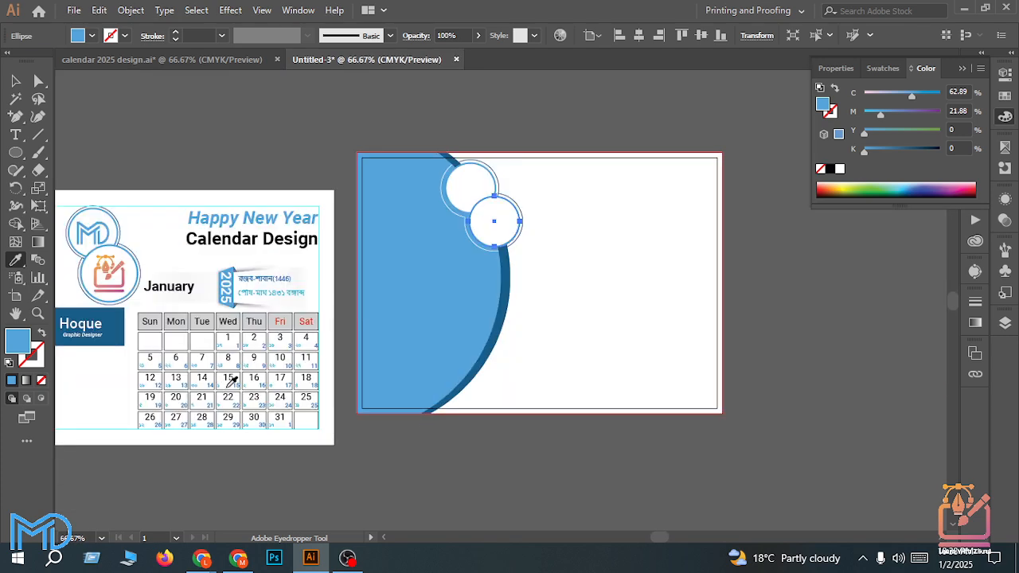
scroll(134, 309, up, 1)
scroll(780, 136, up, 3)
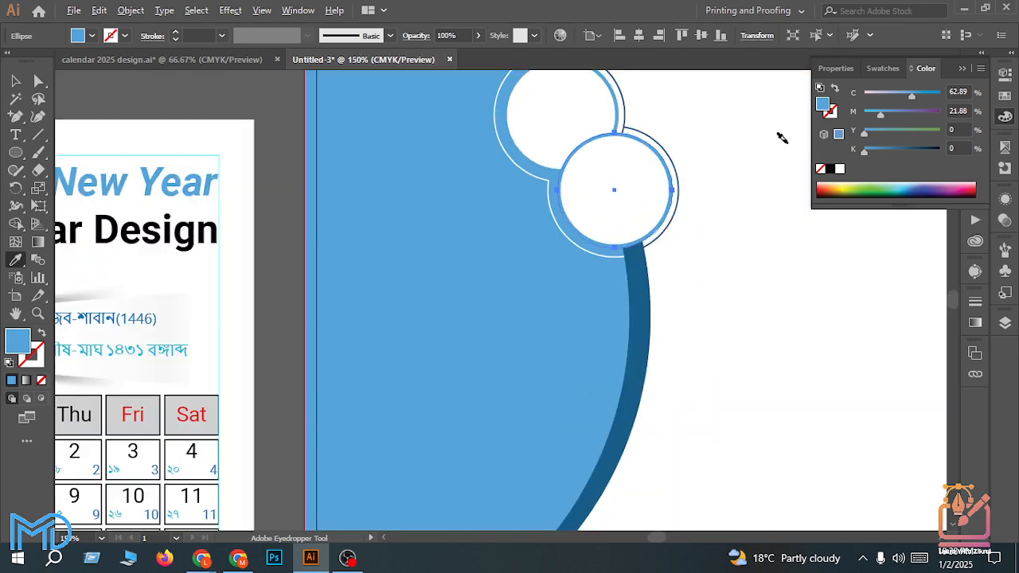
scroll(279, 156, up, 1)
scroll(286, 156, up, 2)
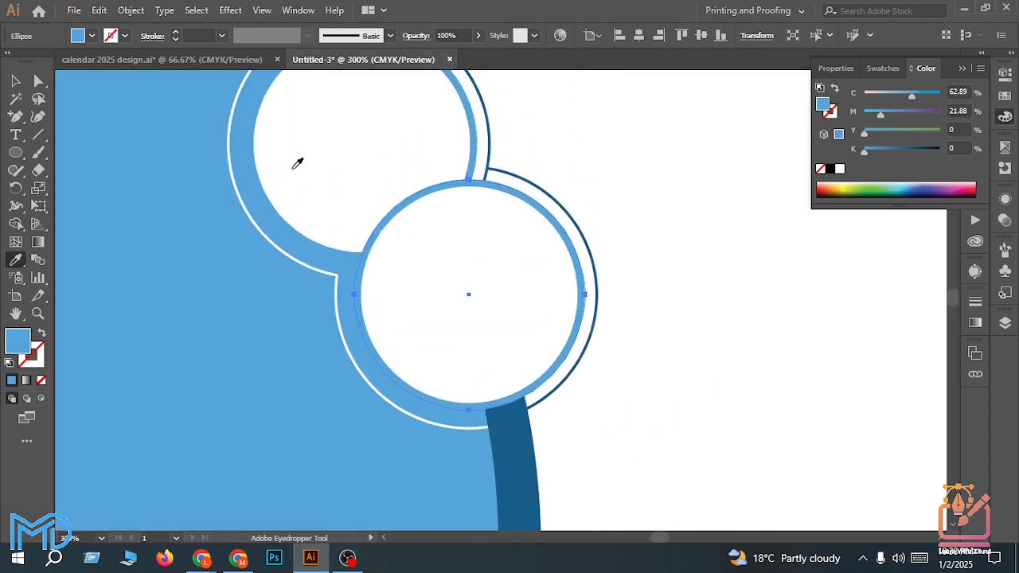
scroll(477, 246, down, 1)
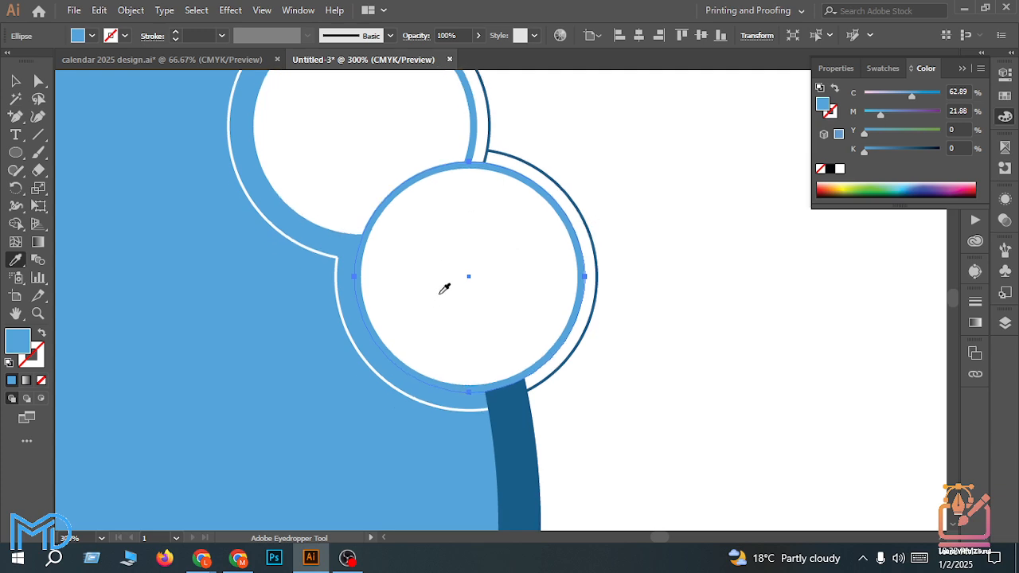
scroll(455, 295, down, 3)
scroll(557, 318, down, 4)
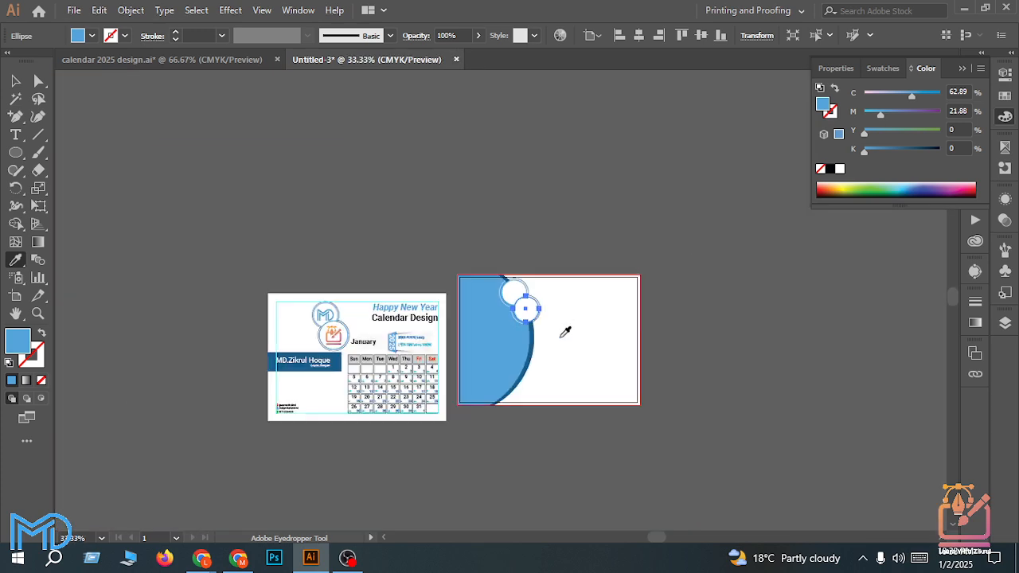
scroll(589, 287, up, 3)
scroll(661, 241, up, 1)
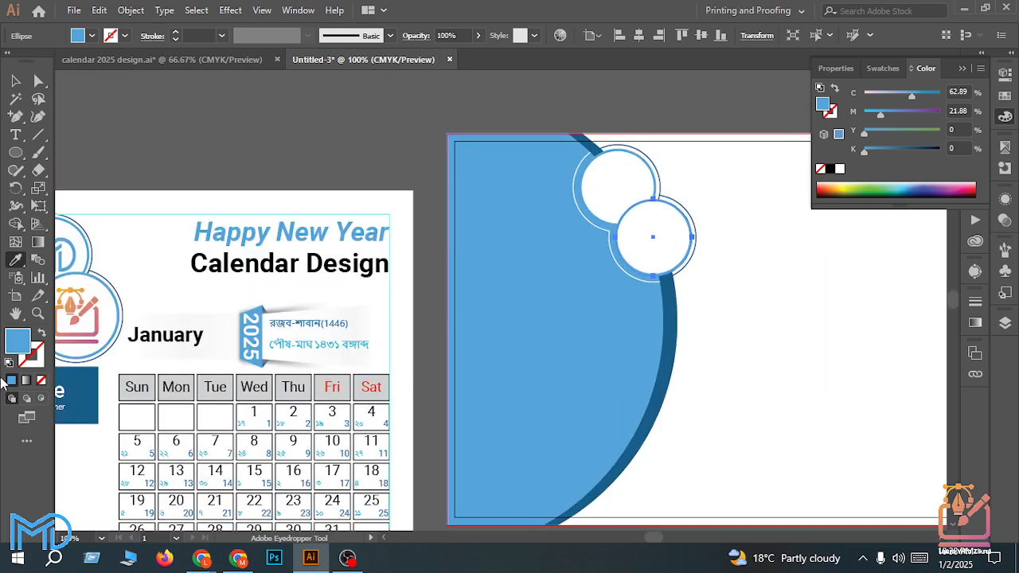
scroll(398, 275, down, 2)
scroll(406, 253, up, 1)
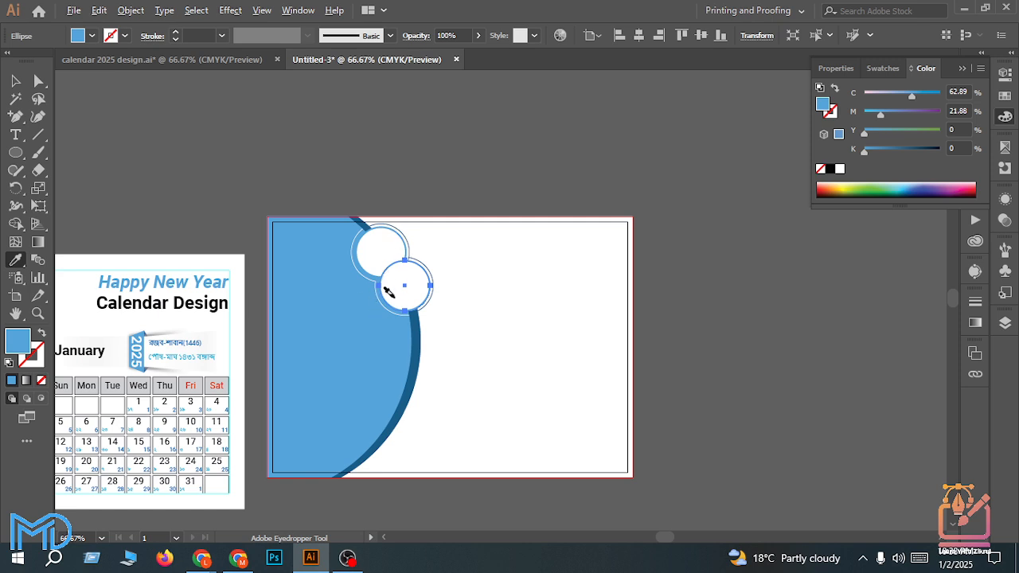
scroll(425, 296, down, 2)
scroll(296, 210, up, 1)
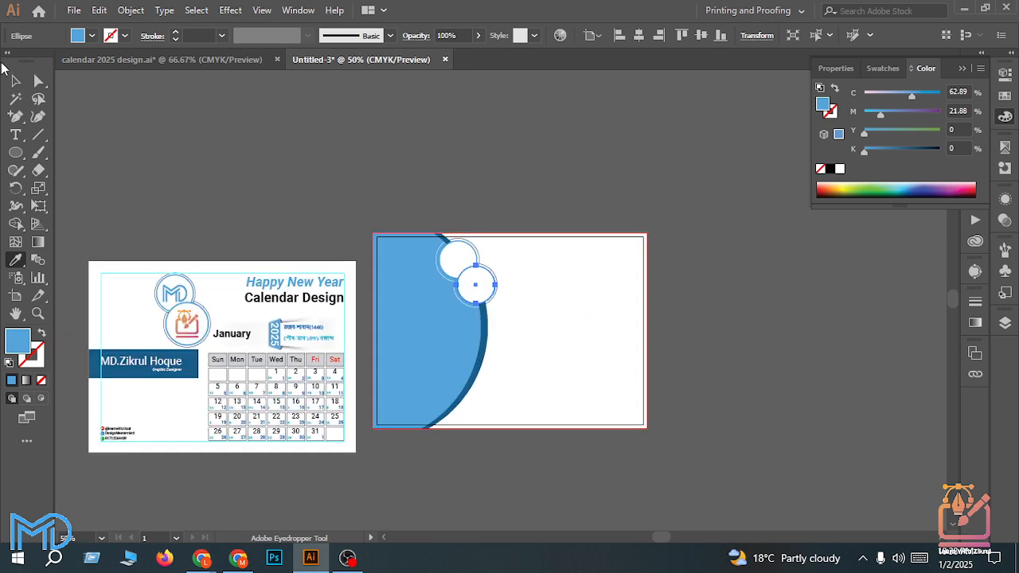
Step: Draw a wide rectangle across the blue shape below the logo circles, from the artboard's left edge to the dark band, and centre it vertically
click(15, 80)
scroll(353, 348, up, 1)
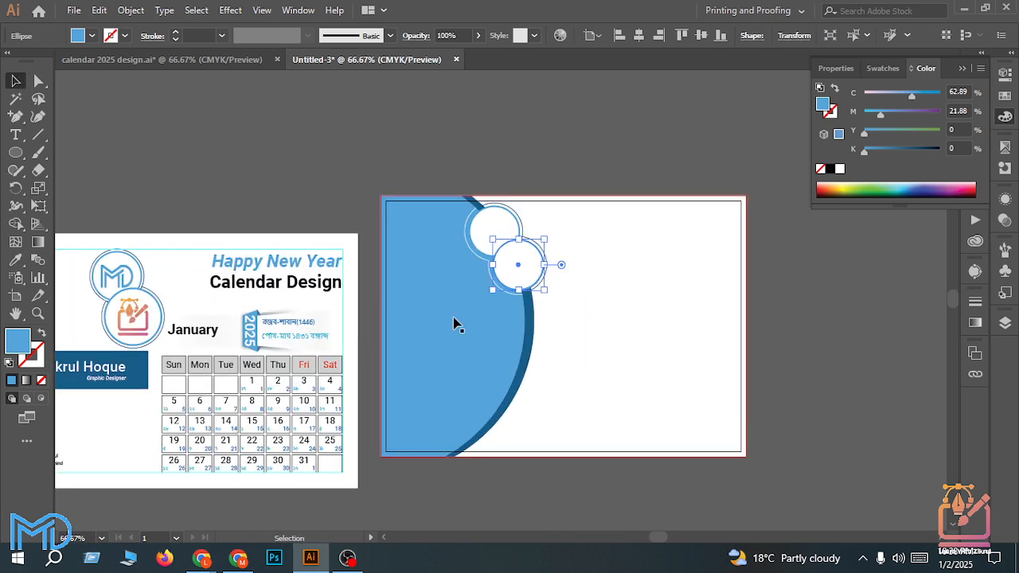
drag(15, 152, 80, 152)
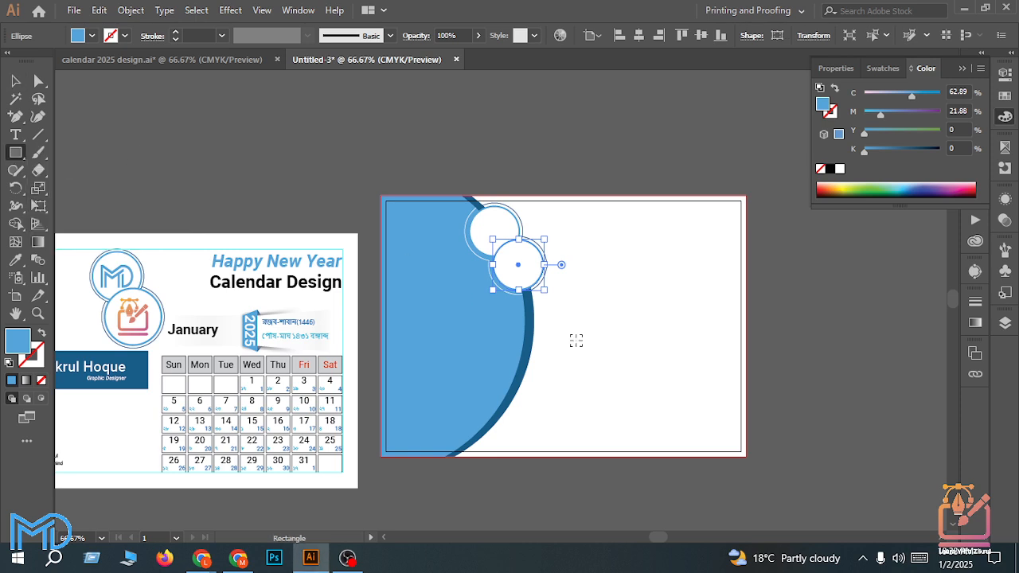
scroll(483, 299, up, 2)
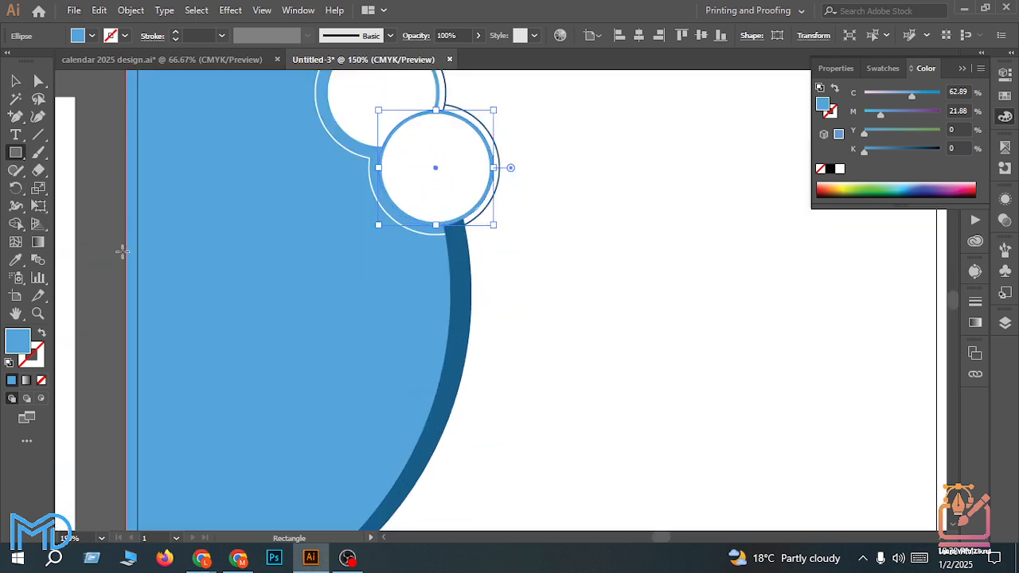
drag(123, 253, 460, 349)
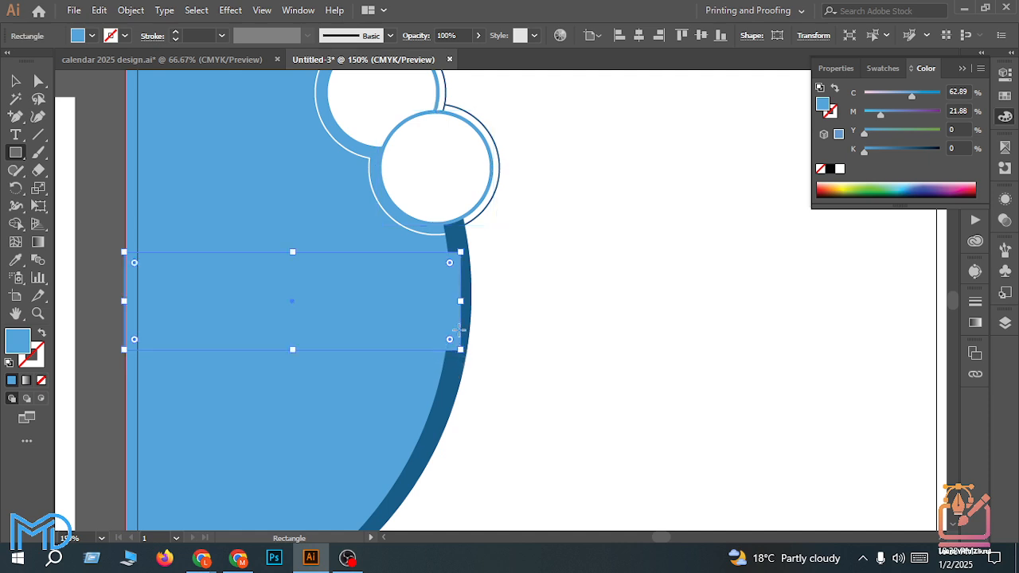
click(699, 37)
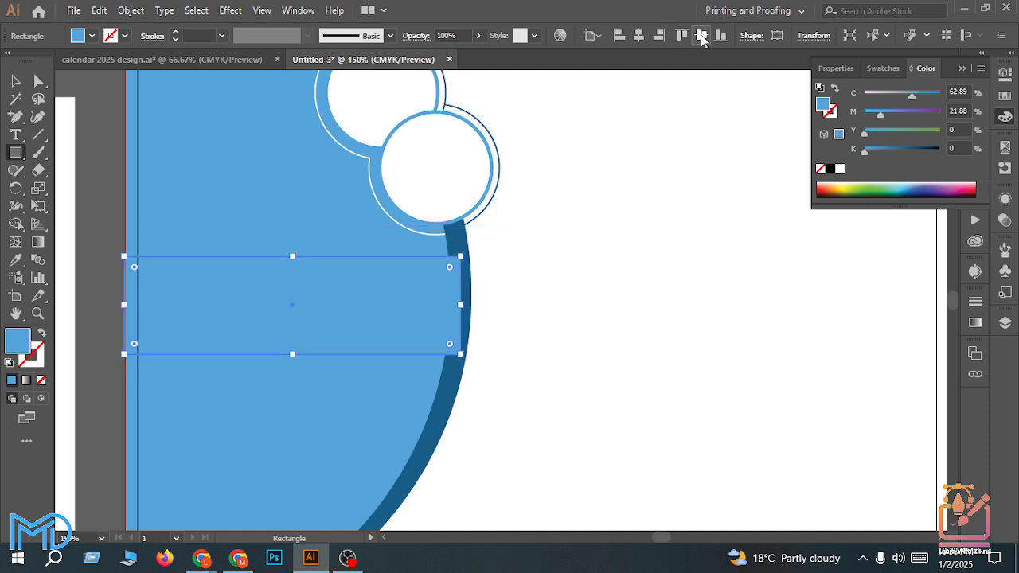
Step: Recolour the wide banner rectangle below the logo circles with the dark blue of the curved band
click(19, 260)
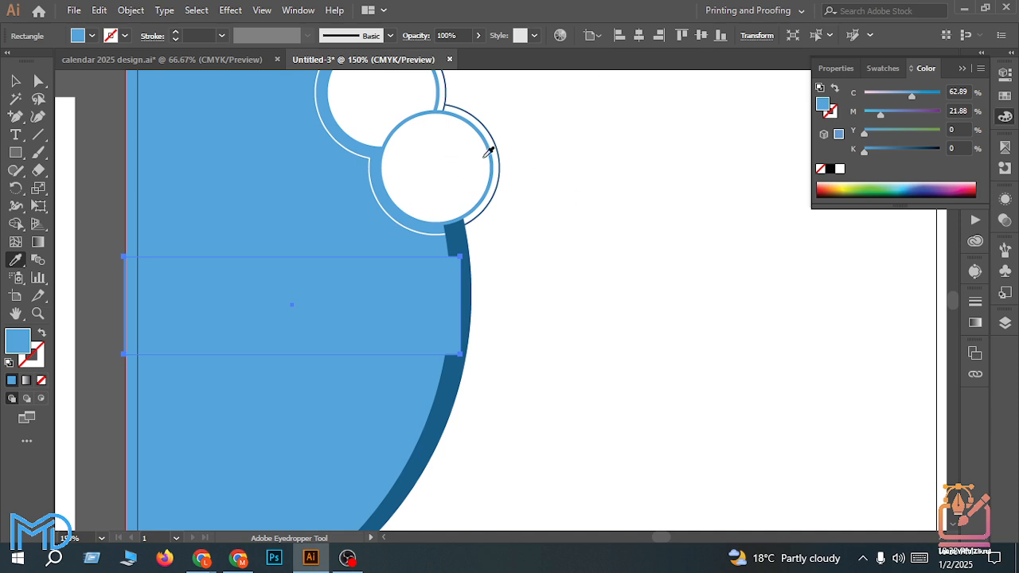
click(467, 232)
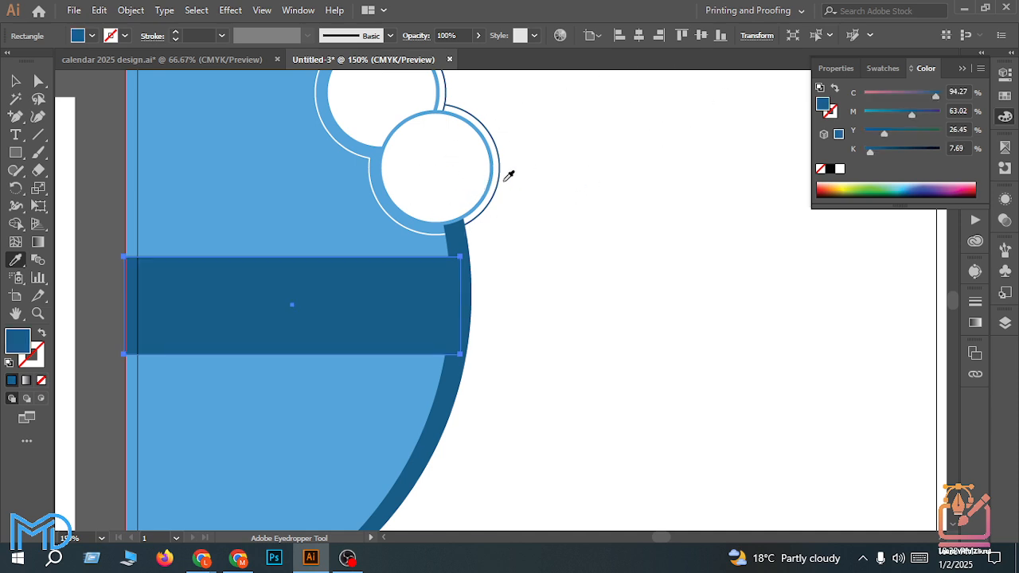
click(18, 83)
scroll(584, 253, down, 2)
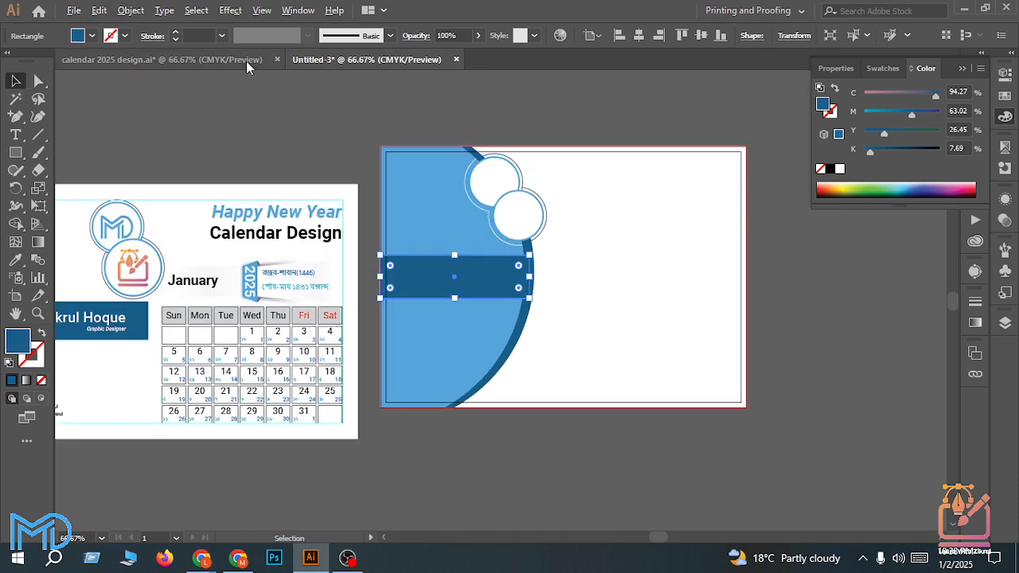
Step: Examine the dark blue banner and compare the page with the pasted calendar content beside it
click(273, 96)
scroll(510, 250, up, 1)
scroll(501, 313, down, 1)
scroll(436, 351, up, 1)
scroll(436, 350, up, 1)
click(470, 293)
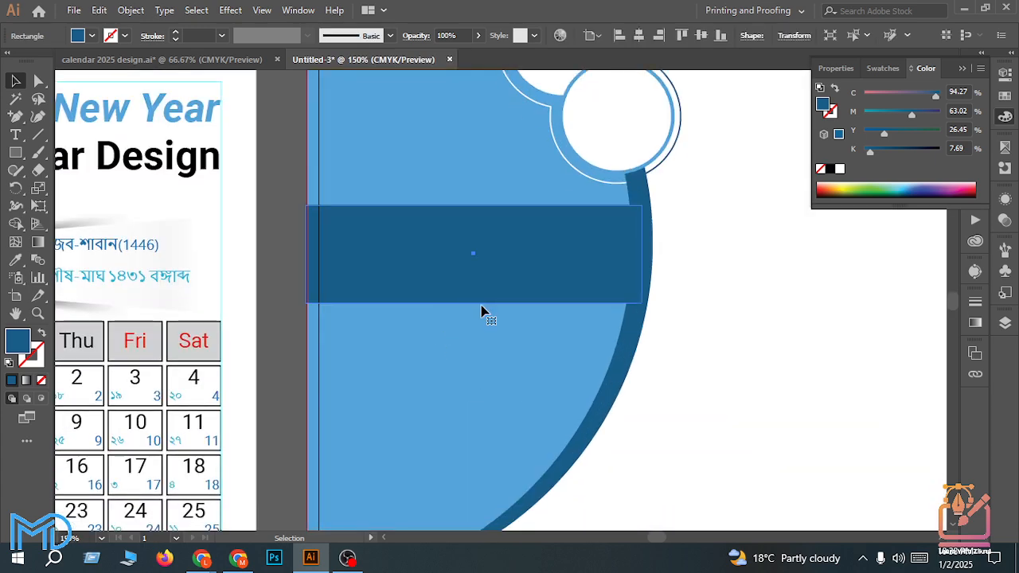
scroll(502, 325, down, 3)
click(466, 420)
scroll(467, 413, down, 2)
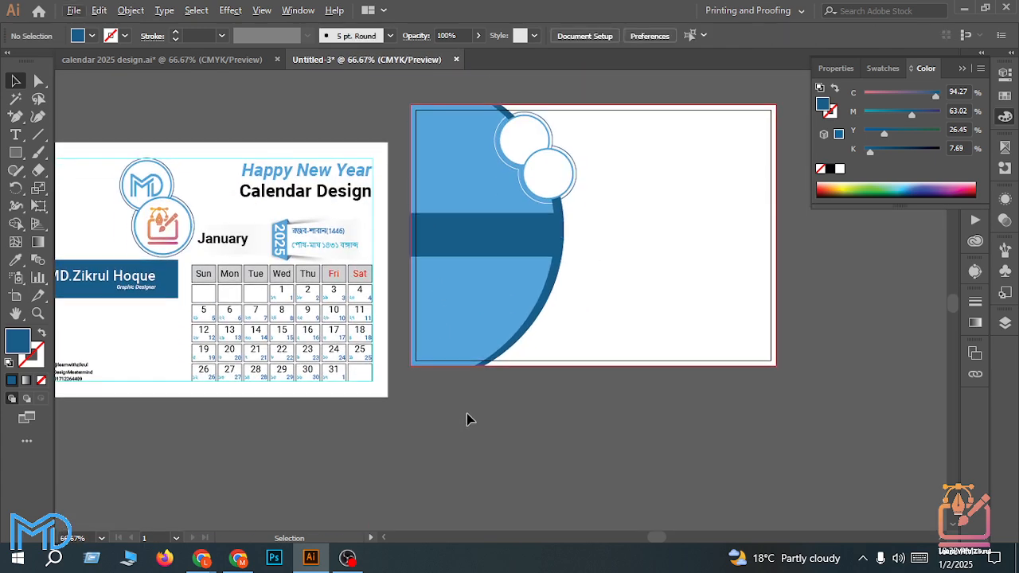
scroll(540, 388, down, 1)
scroll(459, 375, up, 1)
scroll(586, 263, up, 2)
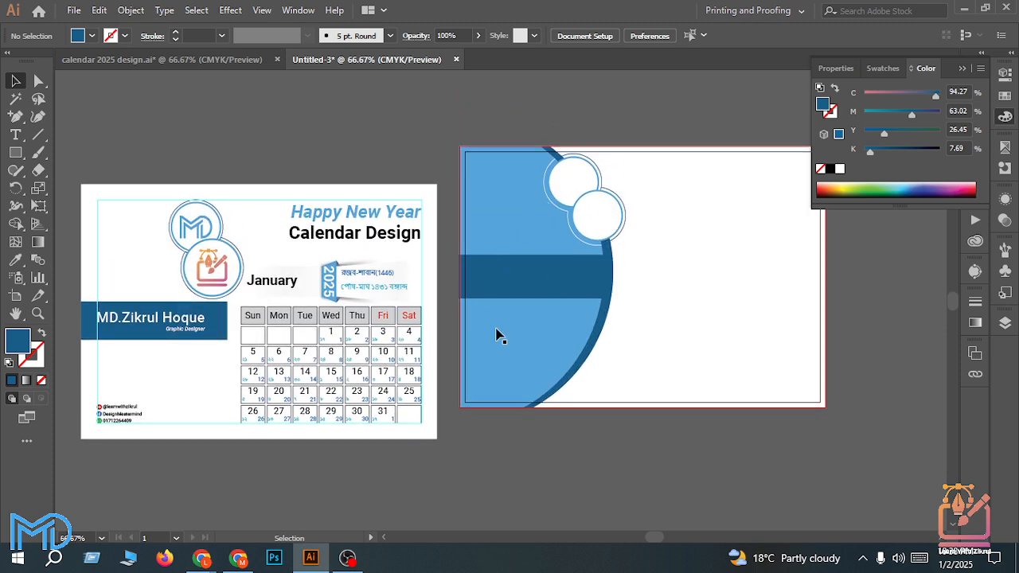
scroll(526, 284, up, 1)
click(412, 255)
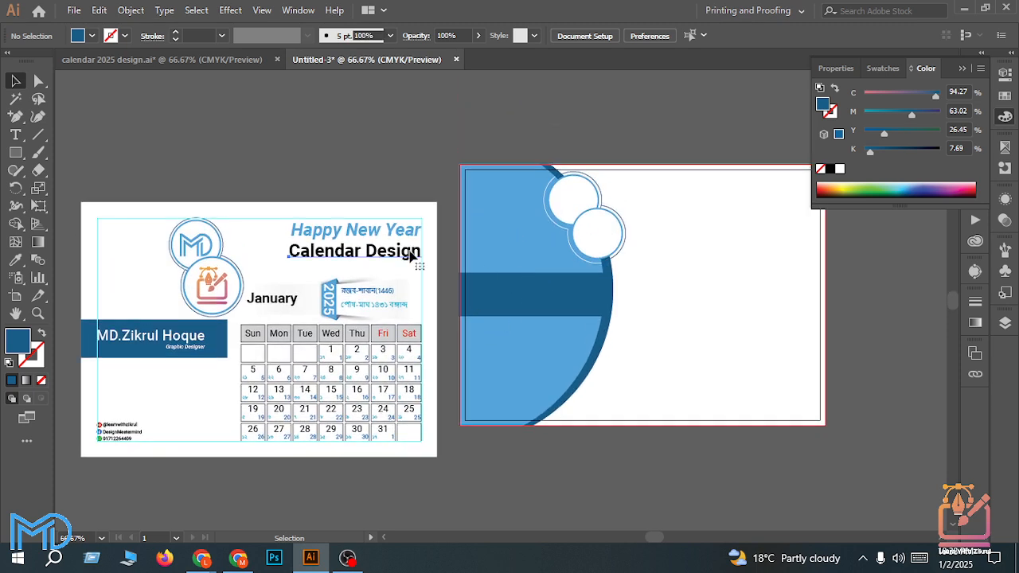
click(526, 517)
scroll(515, 444, down, 2)
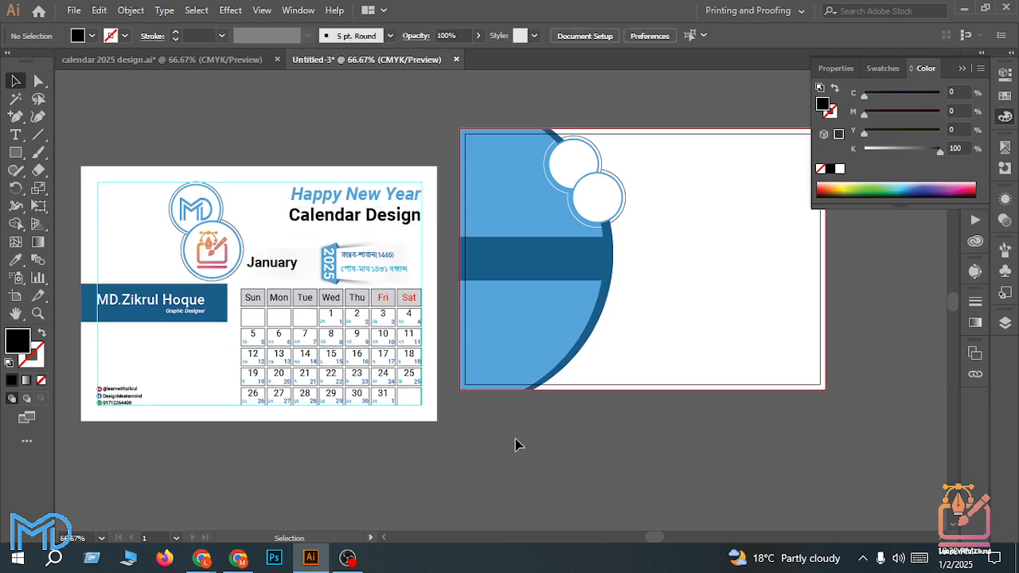
Step: Copy the MD logo into the upper white circle and the pen-and-brush logo into the lower white circle
click(191, 211)
scroll(285, 215, up, 1)
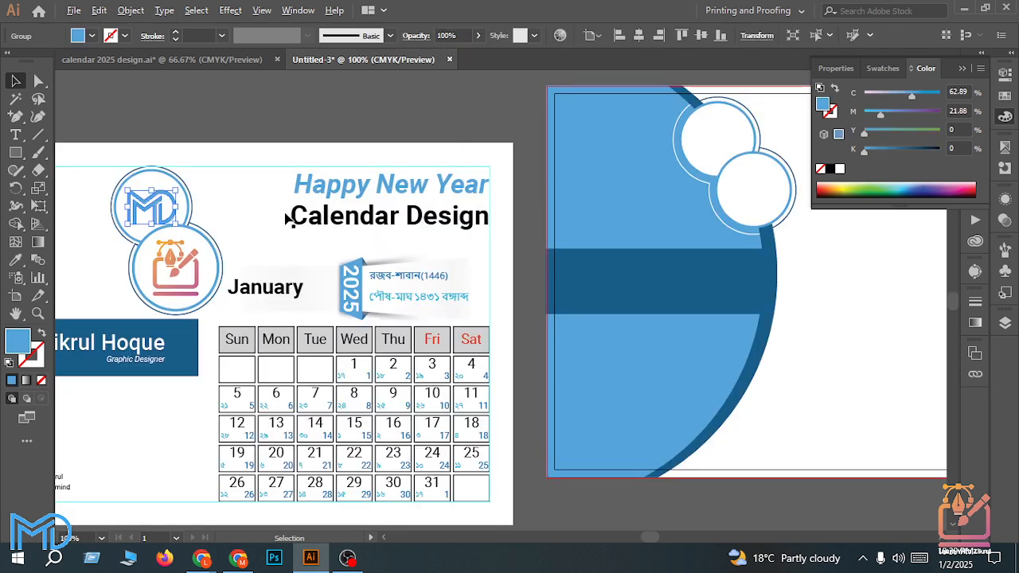
drag(151, 215, 714, 147)
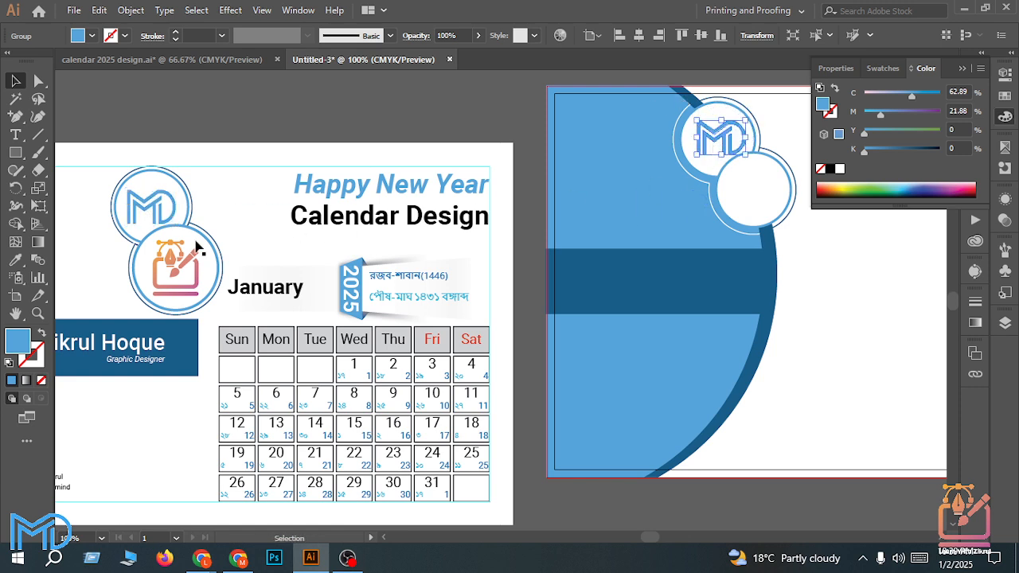
click(183, 265)
drag(185, 265, 763, 184)
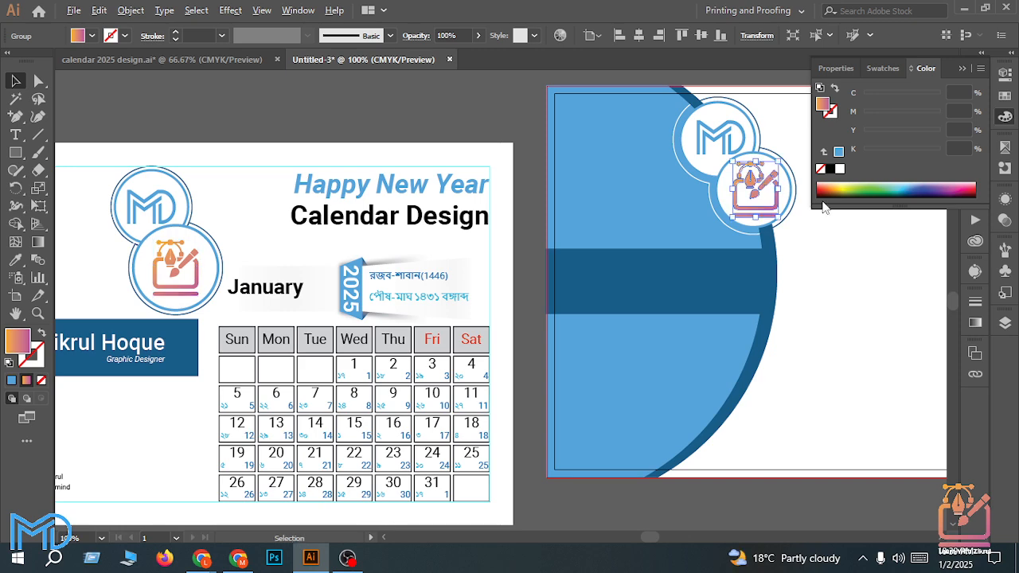
Step: Scale the copied pen-and-brush logo down slightly about its centre, keeping its proportions
key(ctrl+plus)
key(ctrl+plus)
key(ctrl+plus)
scroll(776, 288, down, 3)
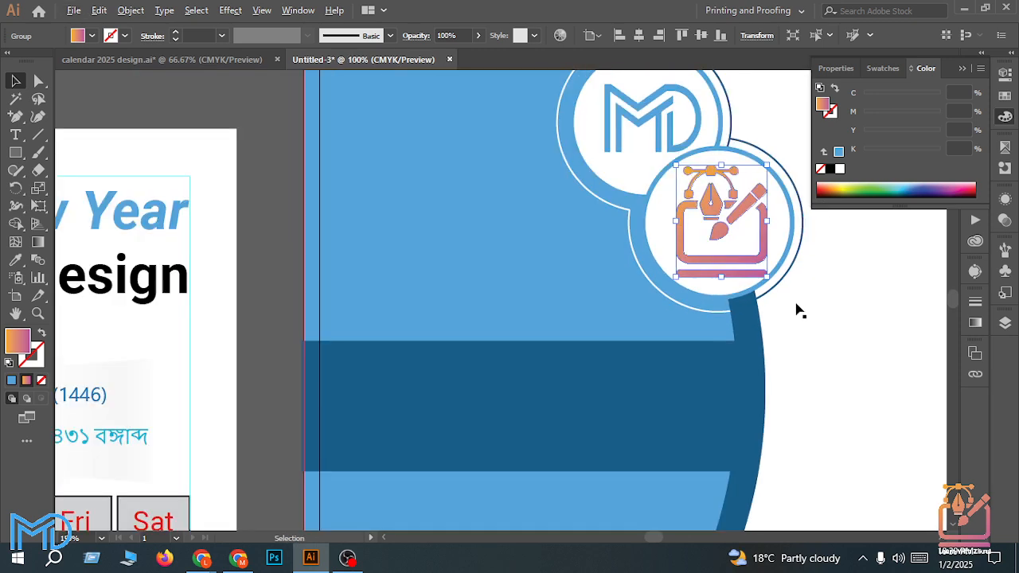
scroll(480, 436, down, 6)
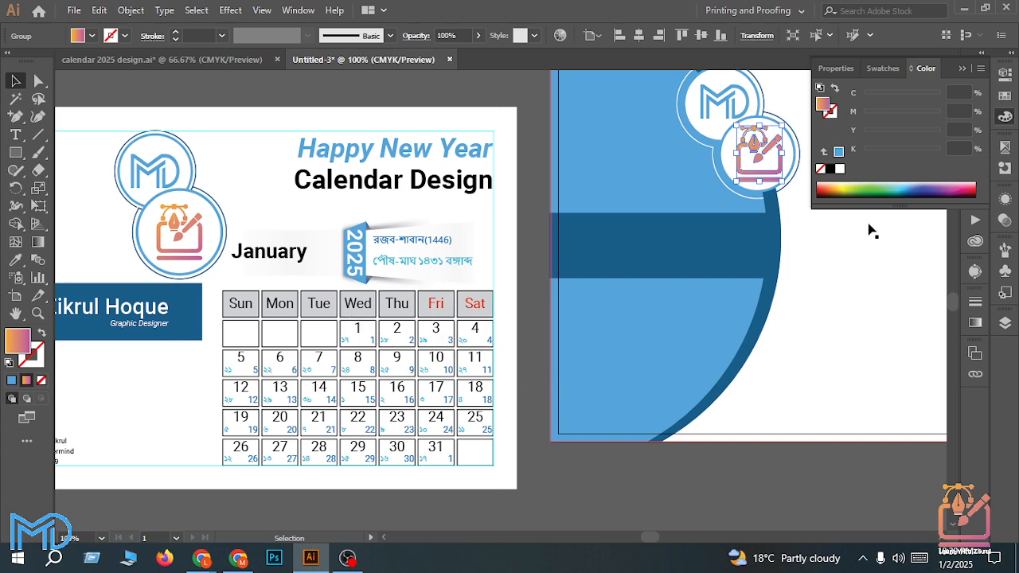
scroll(867, 221, up, 2)
scroll(714, 159, up, 3)
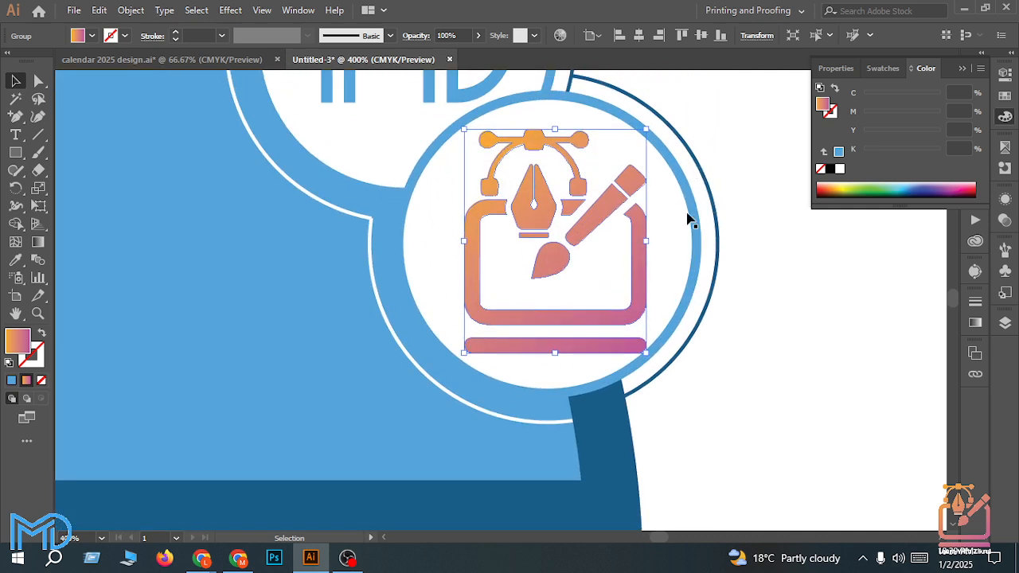
drag(645, 356, 636, 343)
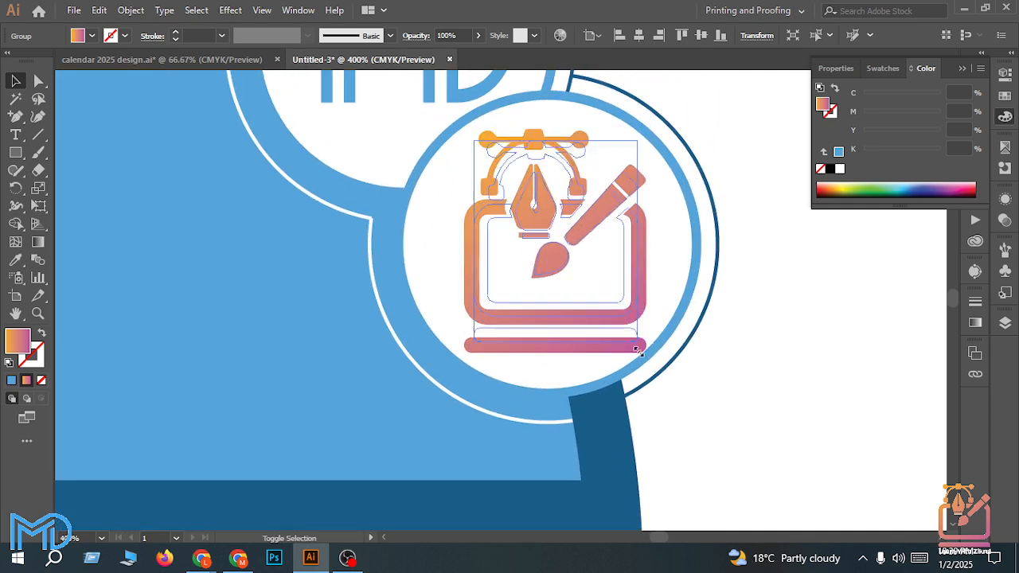
click(730, 377)
key(ctrl+minus)
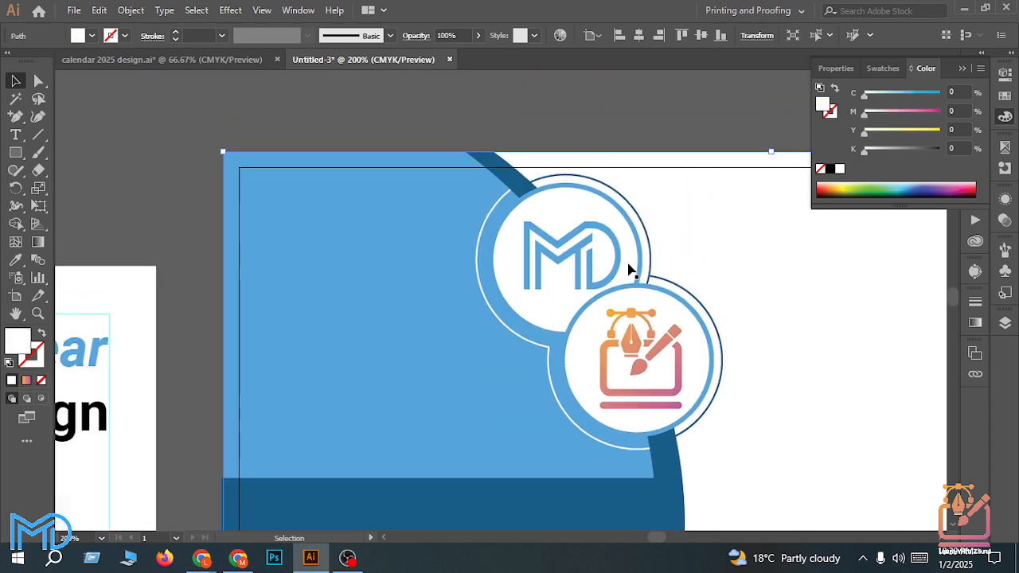
Step: Centre the pen-and-brush logo horizontally and vertically with the lower white circle
scroll(691, 336, up, 2)
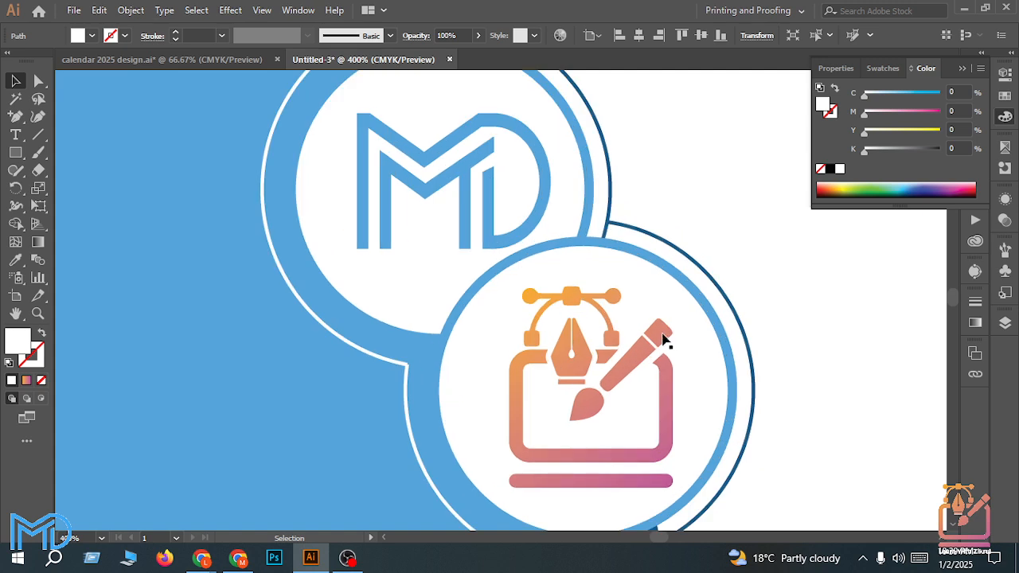
click(665, 340)
shift+click(692, 359)
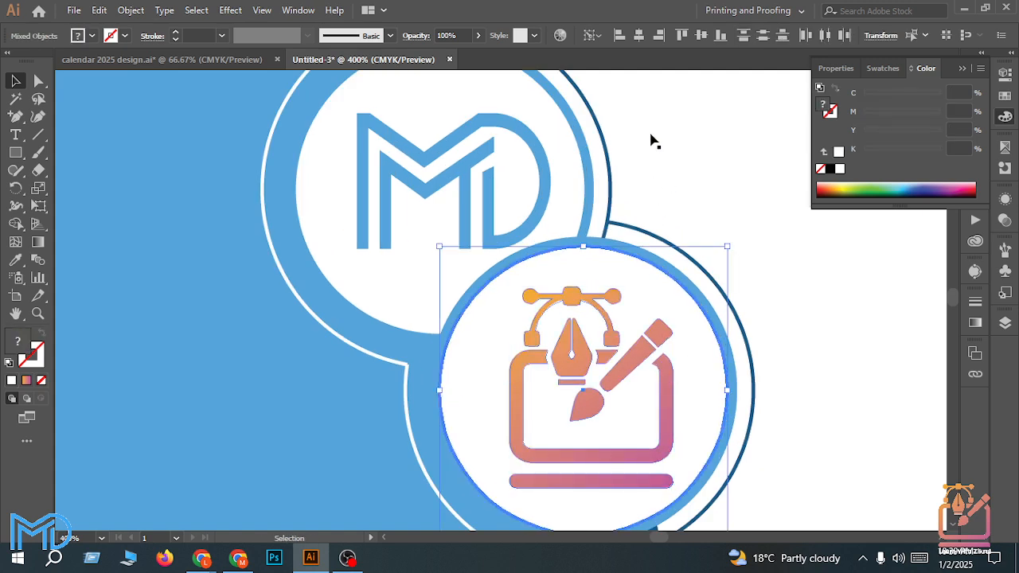
click(638, 35)
click(701, 35)
click(738, 153)
Step: Centre the MD logo horizontally and vertically with the upper white circle
scroll(614, 230, up, 1)
click(546, 221)
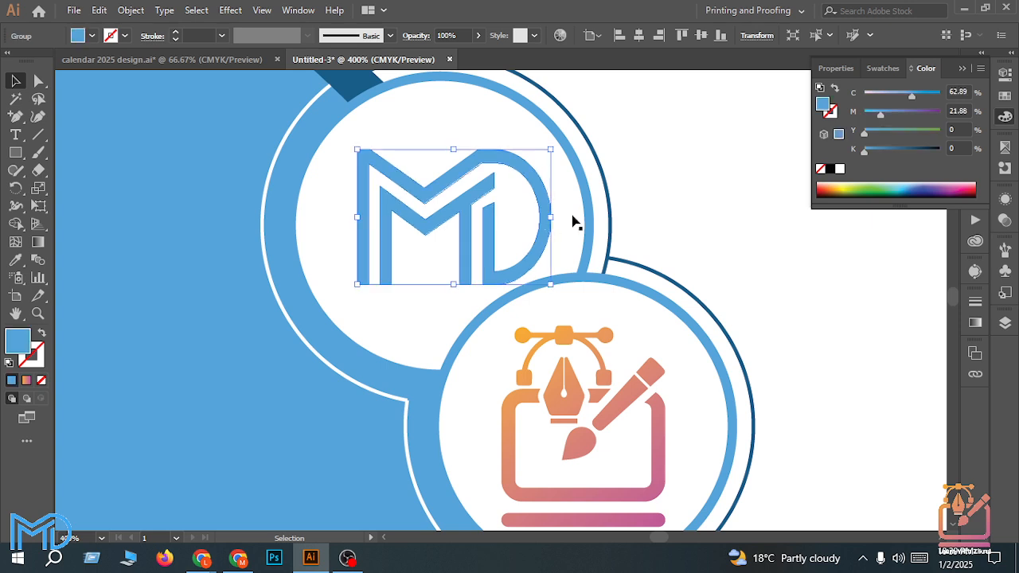
shift+click(573, 220)
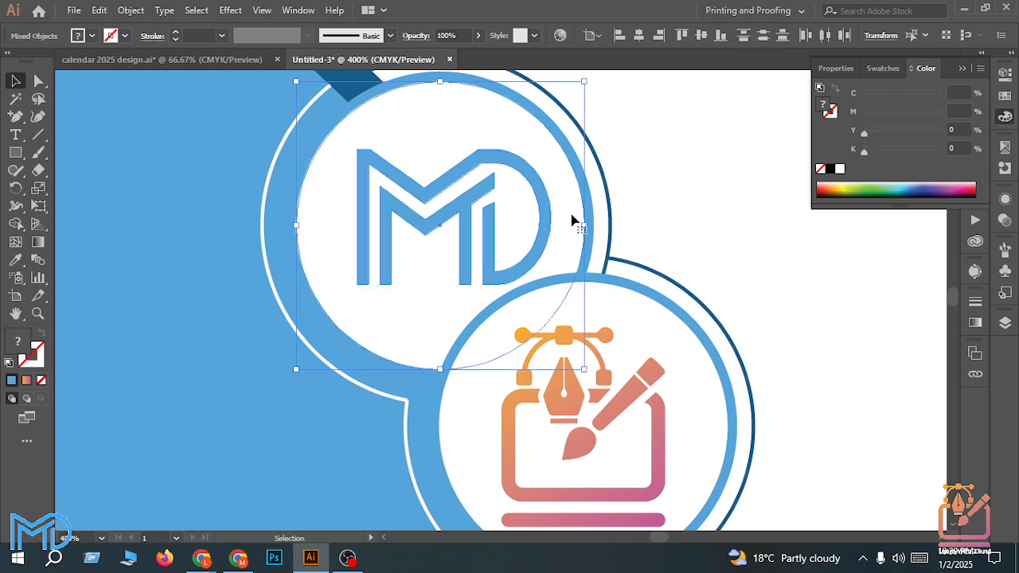
click(638, 35)
click(700, 35)
click(700, 151)
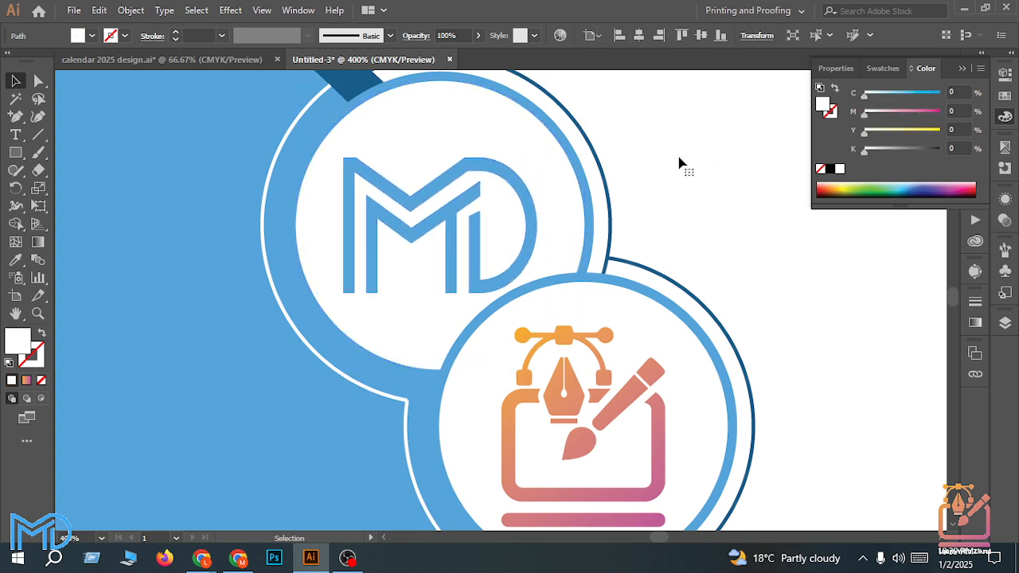
Step: Create a rectangle 8.5-0.5 in wide and 6-0.5 in high, and centre it horizontally and vertically on the artboard
scroll(634, 209, down, 1)
scroll(634, 209, down, 4)
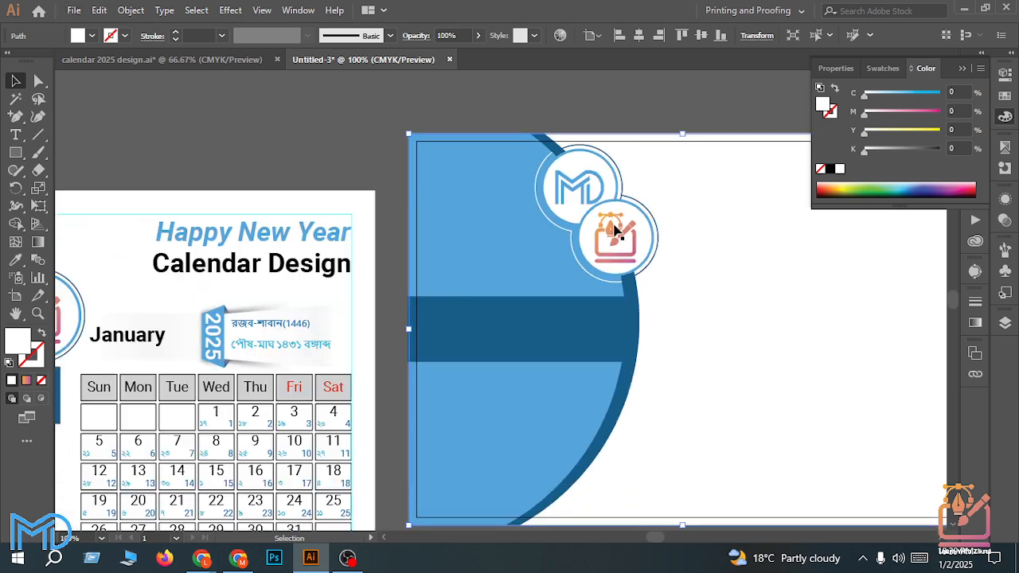
scroll(641, 330, down, 2)
scroll(817, 282, up, 2)
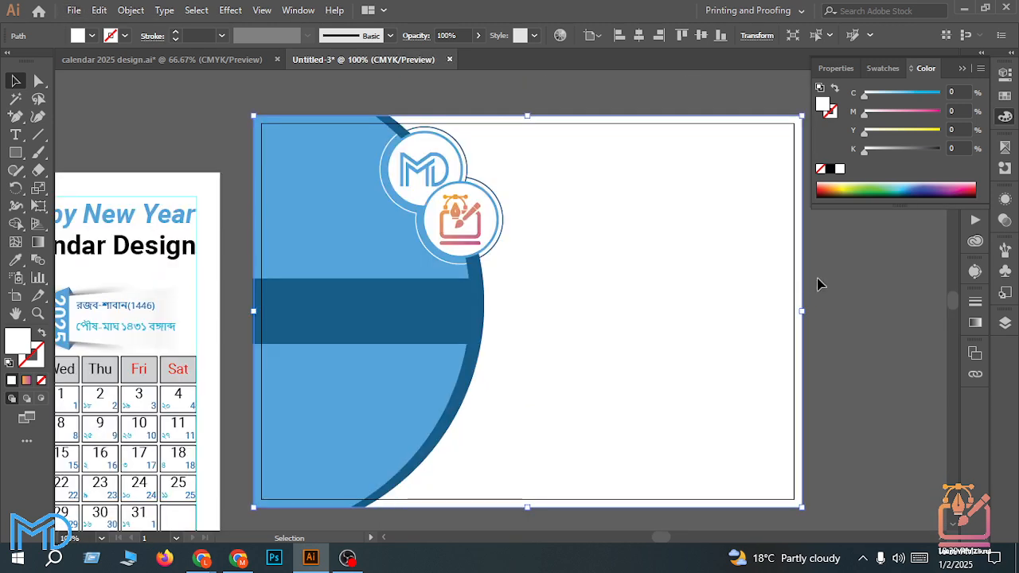
scroll(811, 286, down, 1)
scroll(757, 334, up, 1)
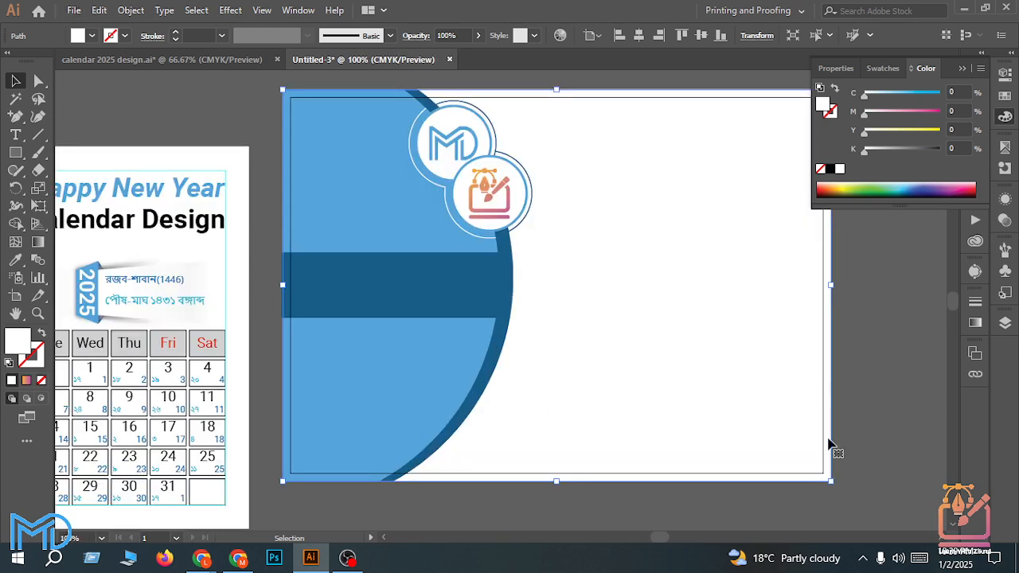
click(16, 140)
click(17, 153)
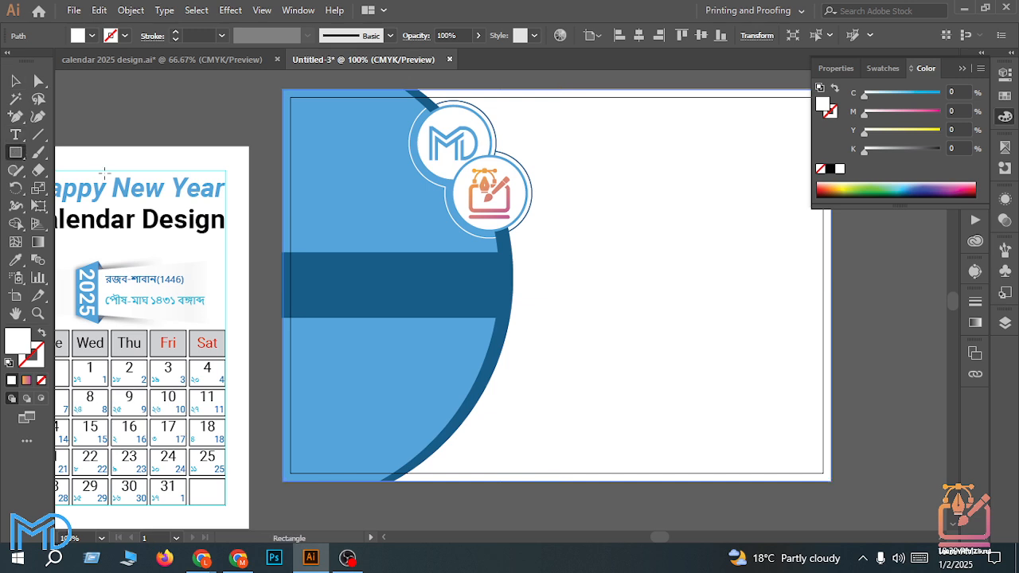
click(646, 265)
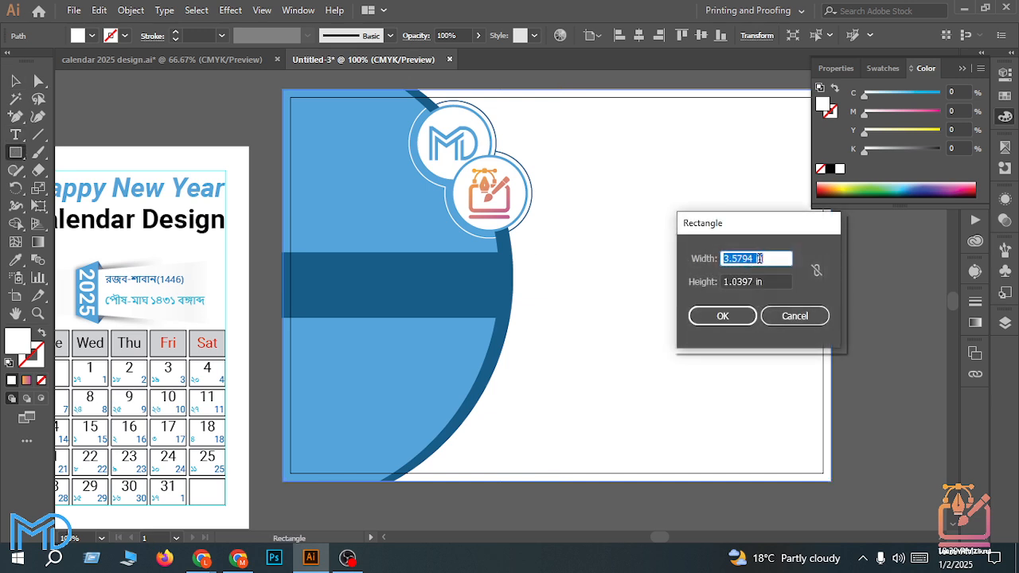
text(8.5-0.5)
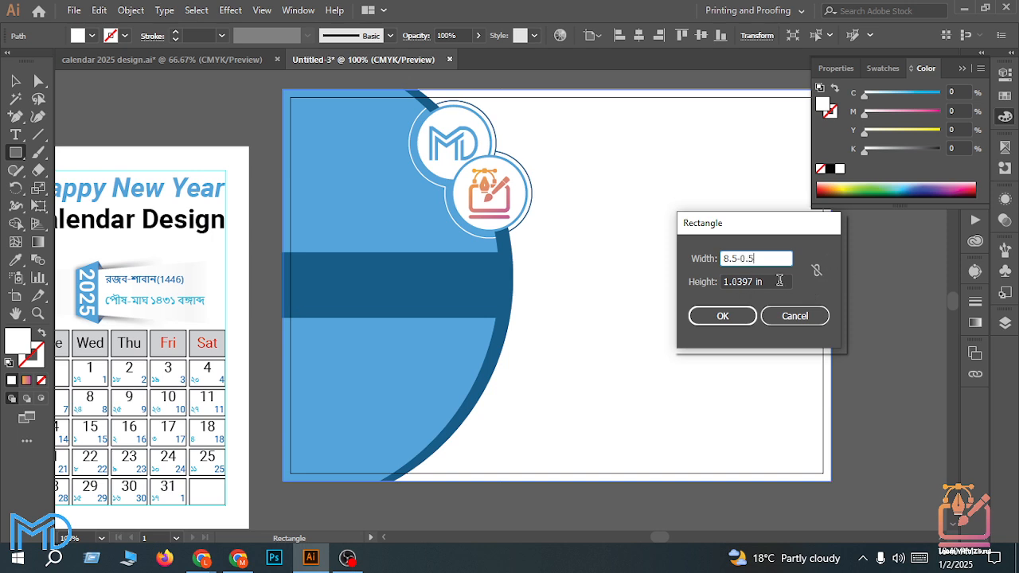
key(Tab)
text(6)
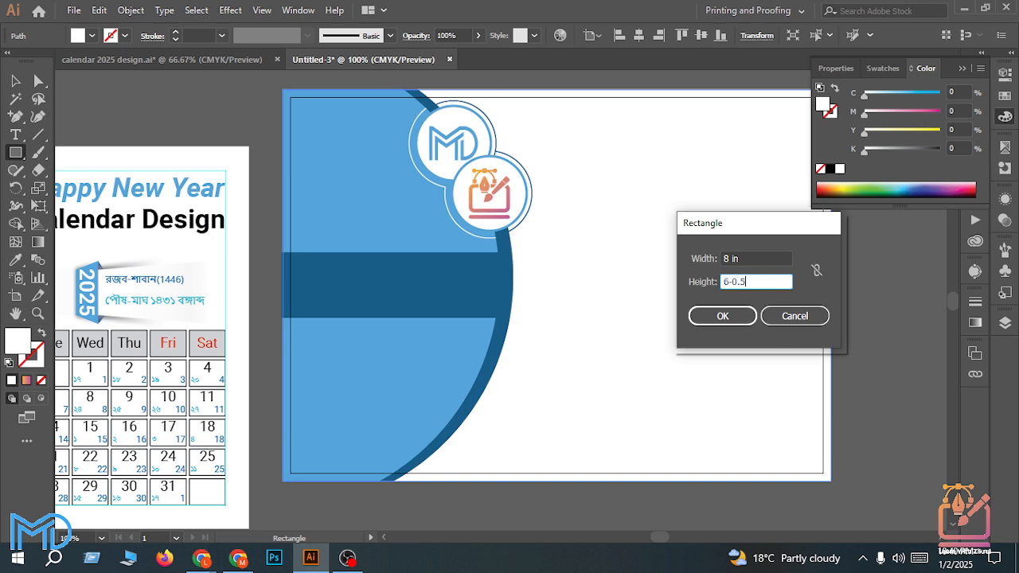
click(718, 319)
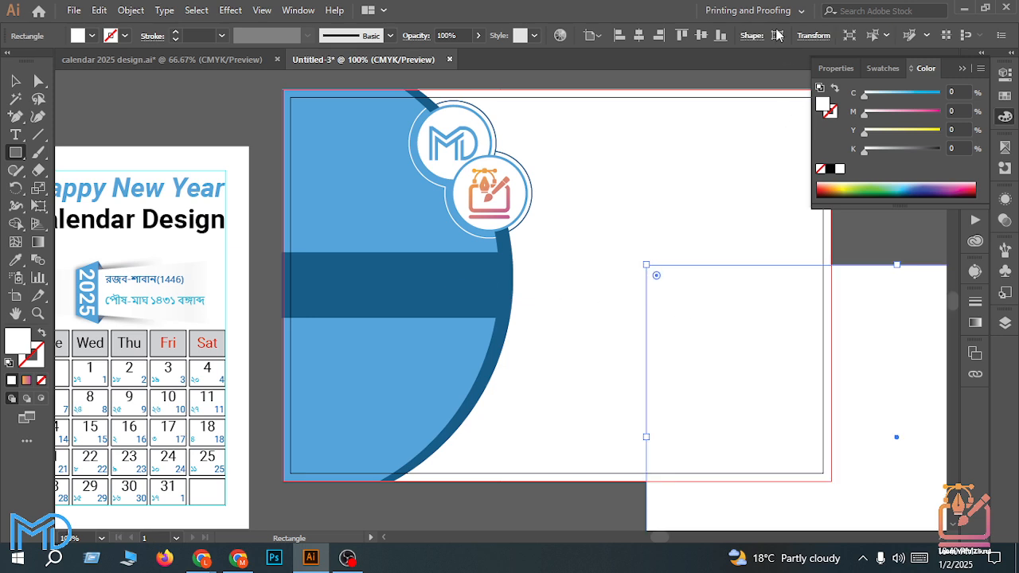
click(639, 35)
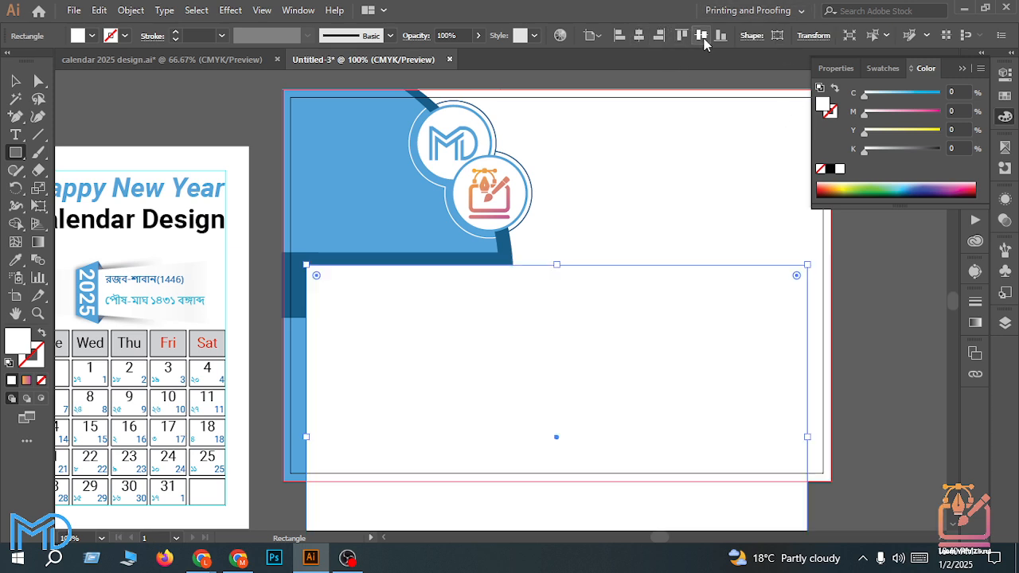
click(702, 37)
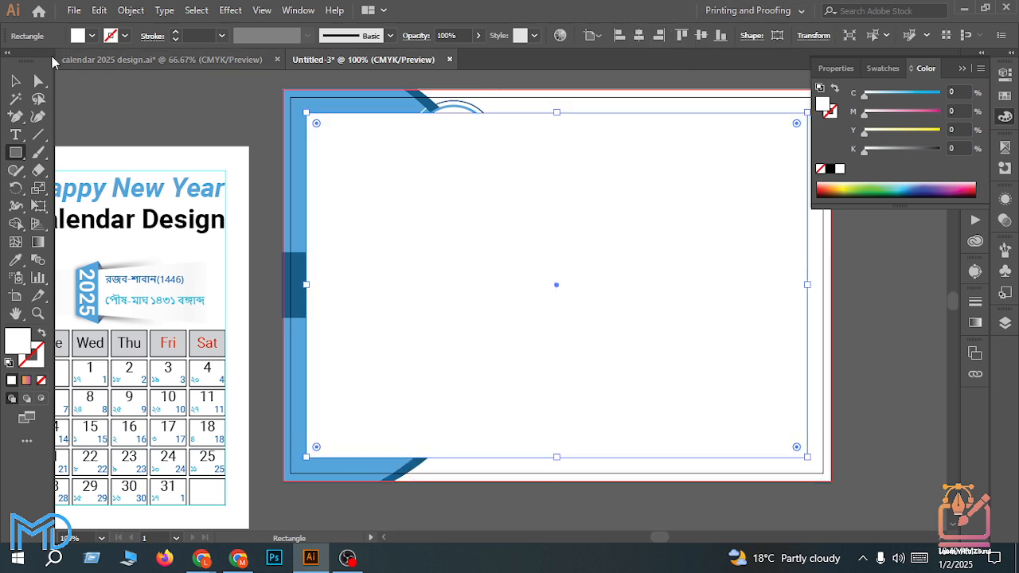
Step: Convert the centred white rectangle into margin guides around the page
click(15, 82)
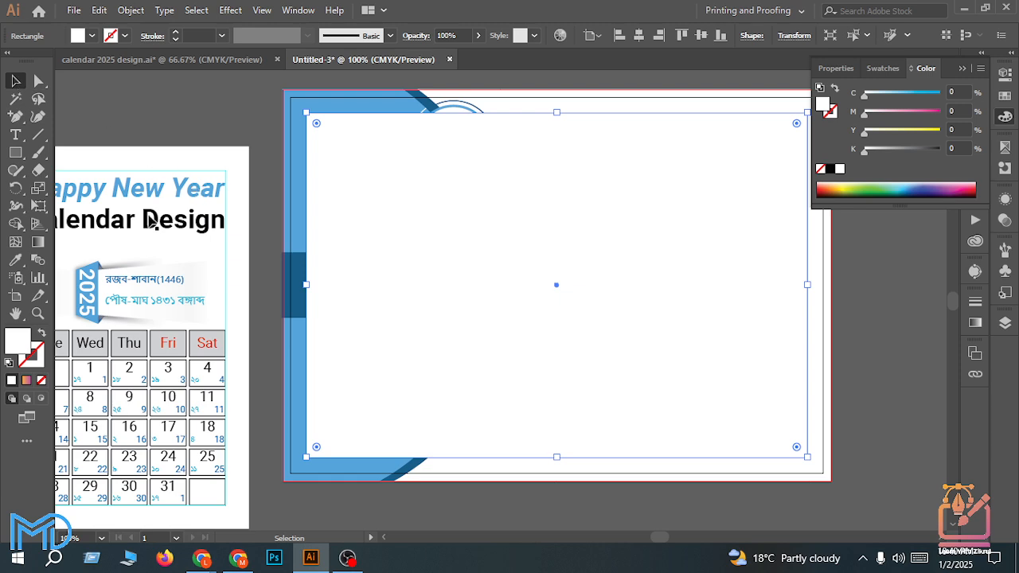
key(a)
key(ctrl+shift+bracketleft)
key(v)
scroll(385, 155, up, 1)
scroll(385, 155, down, 1)
scroll(481, 155, up, 1)
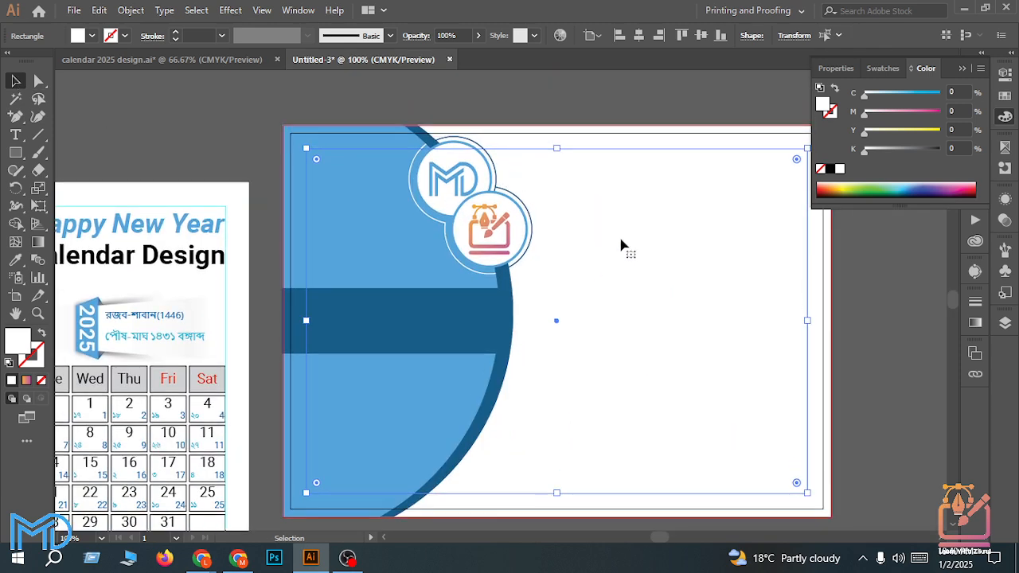
click(904, 326)
scroll(406, 119, up, 4)
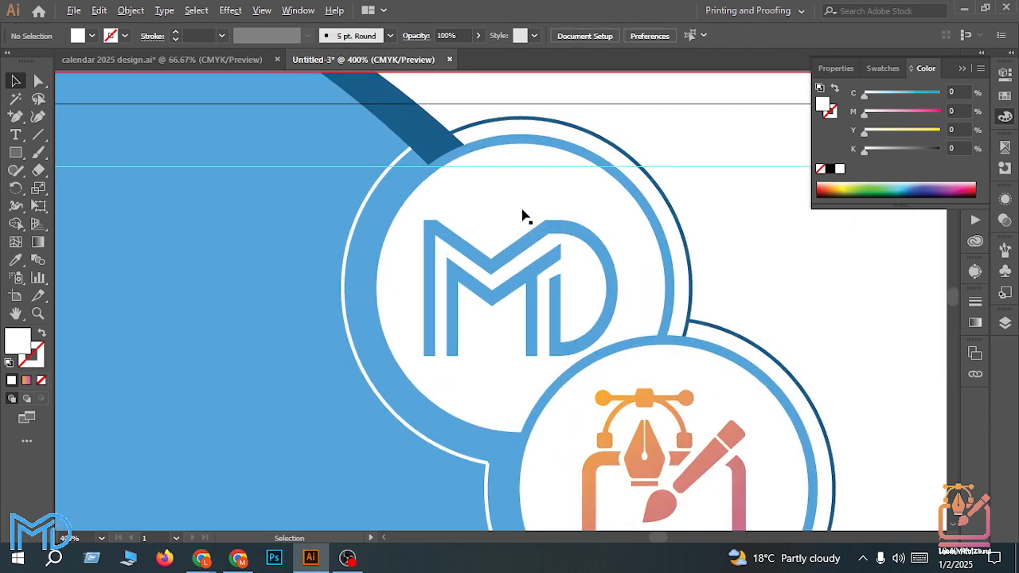
scroll(523, 211, down, 1)
scroll(533, 203, down, 1)
scroll(555, 191, up, 2)
scroll(551, 194, down, 4)
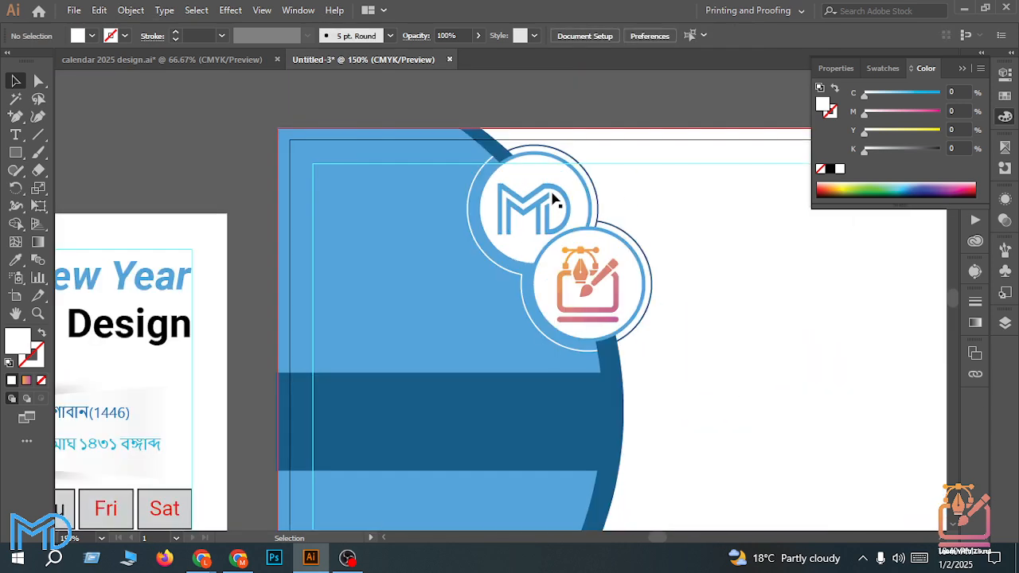
Step: Lock the margin guides around the page and clear the selection
scroll(555, 199, up, 1)
scroll(565, 203, down, 1)
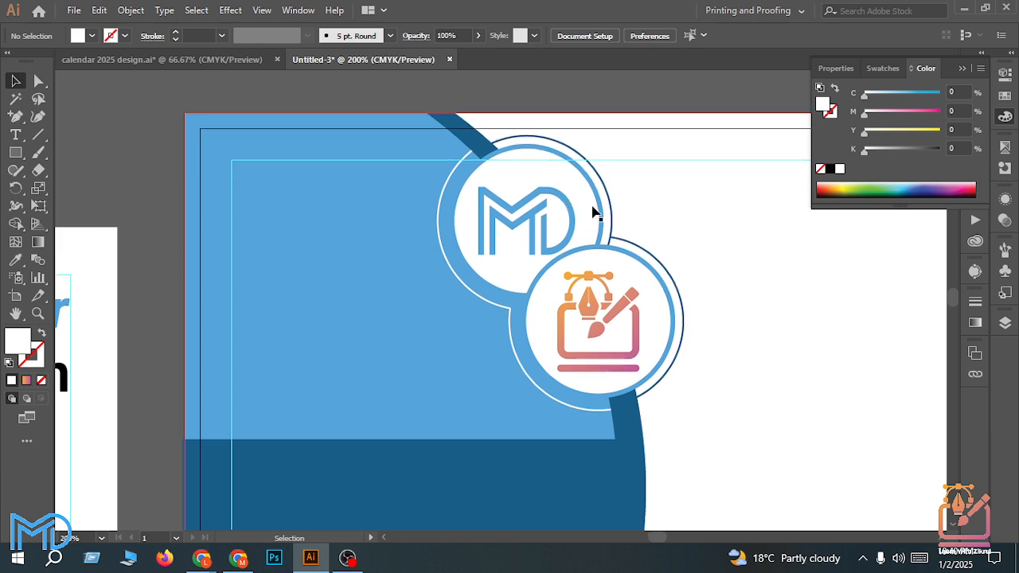
click(671, 218)
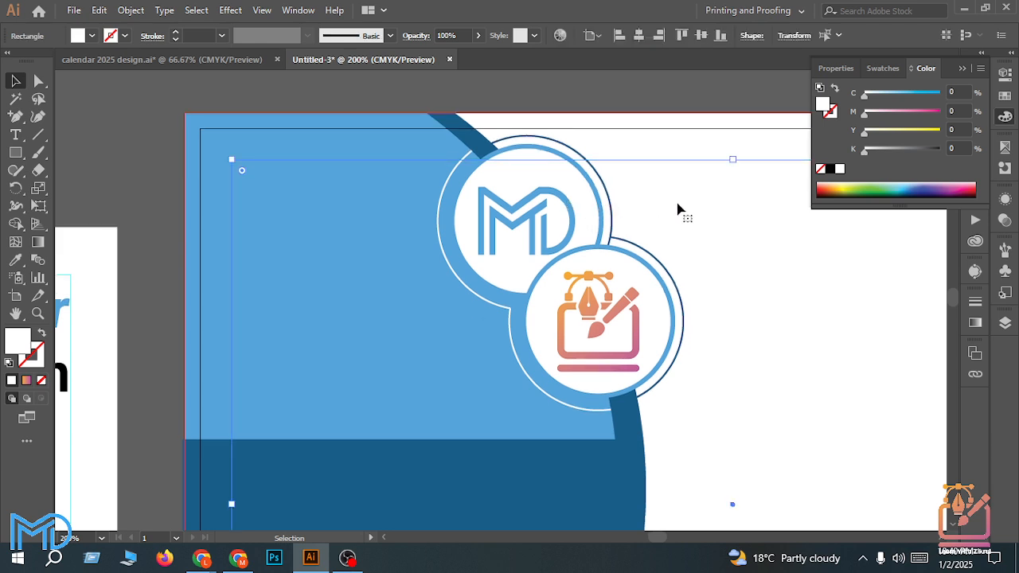
click(671, 138)
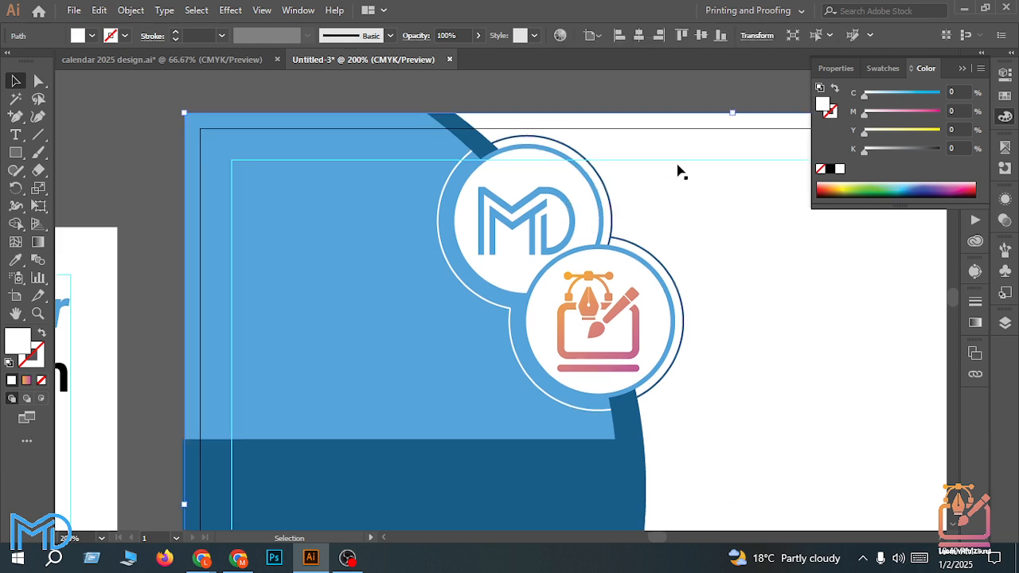
click(678, 164)
right_click(678, 165)
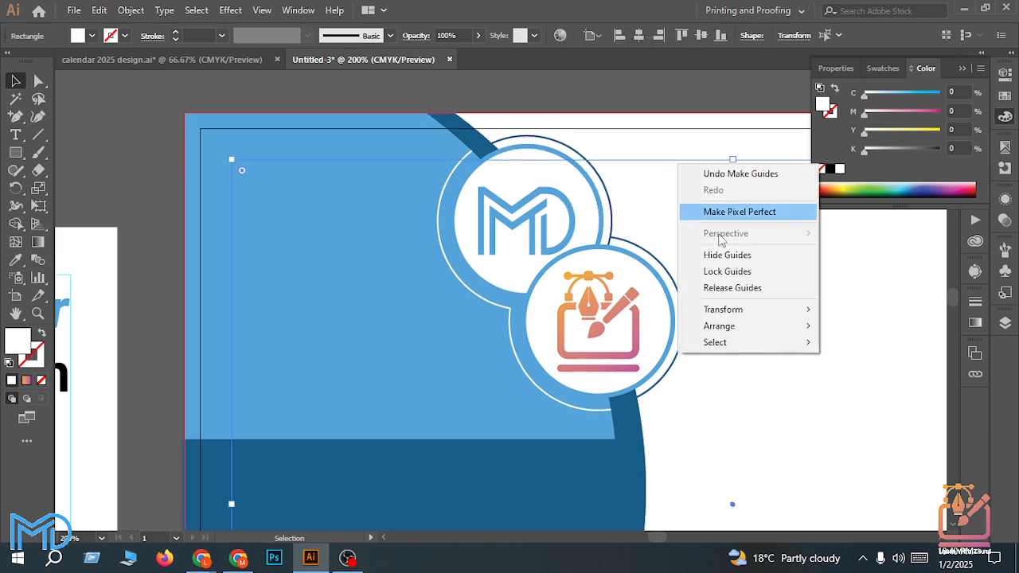
click(734, 274)
click(688, 139)
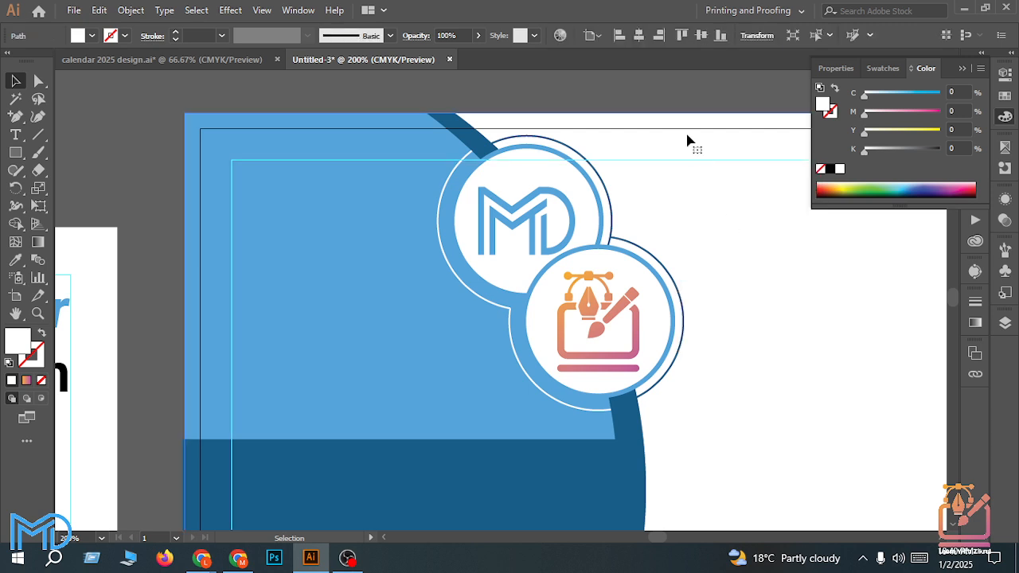
key(ctrl+shift+a)
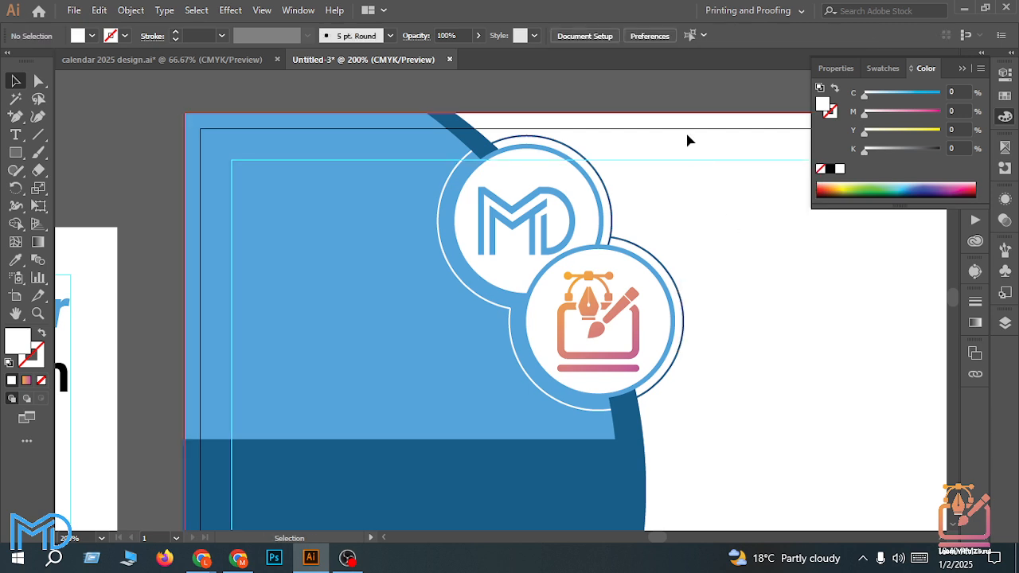
Step: Select both logos with their circles and outline arcs, leaving out the large curved shape, and nudge them slightly to the right
scroll(643, 144, up, 1)
drag(645, 291, 506, 350)
scroll(506, 350, down, 1)
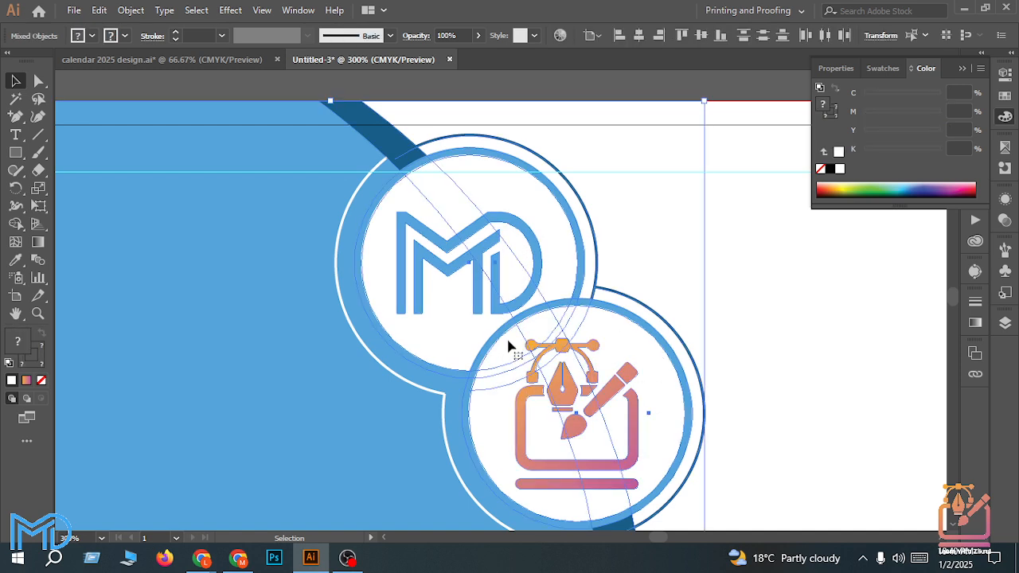
scroll(451, 276, up, 1)
shift+click(395, 116)
scroll(375, 228, down, 1)
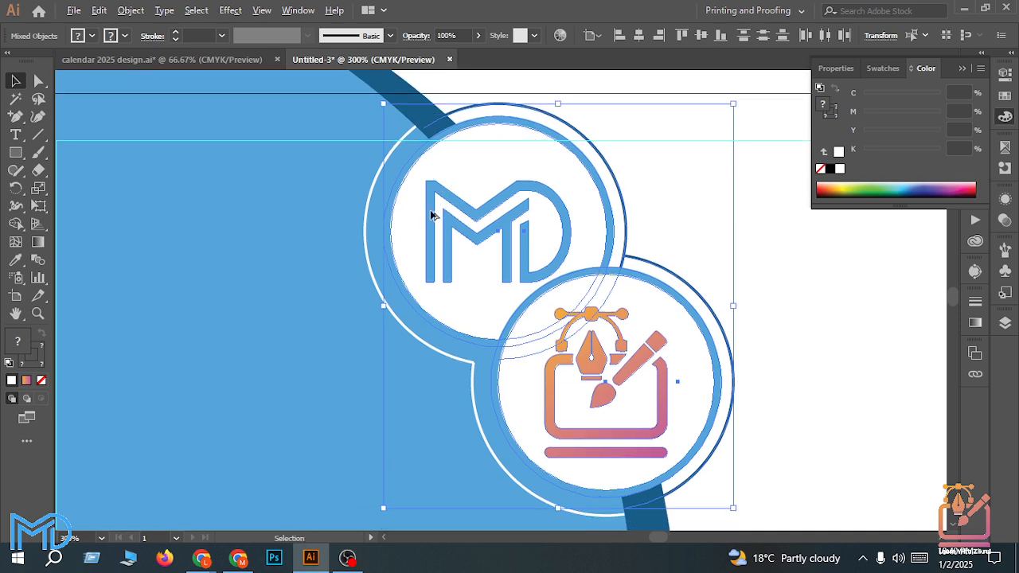
scroll(360, 215, up, 1)
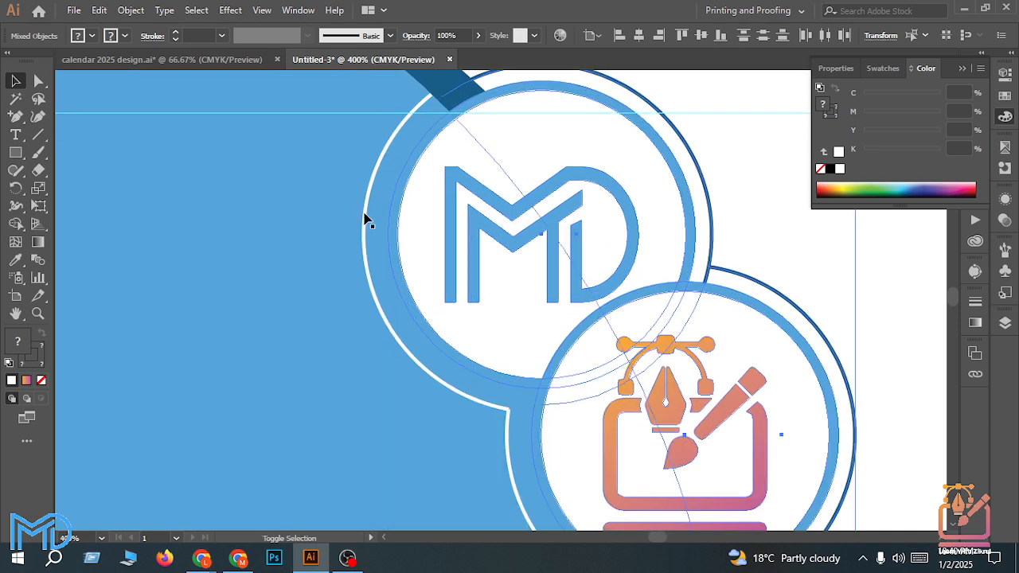
scroll(455, 216, up, 1)
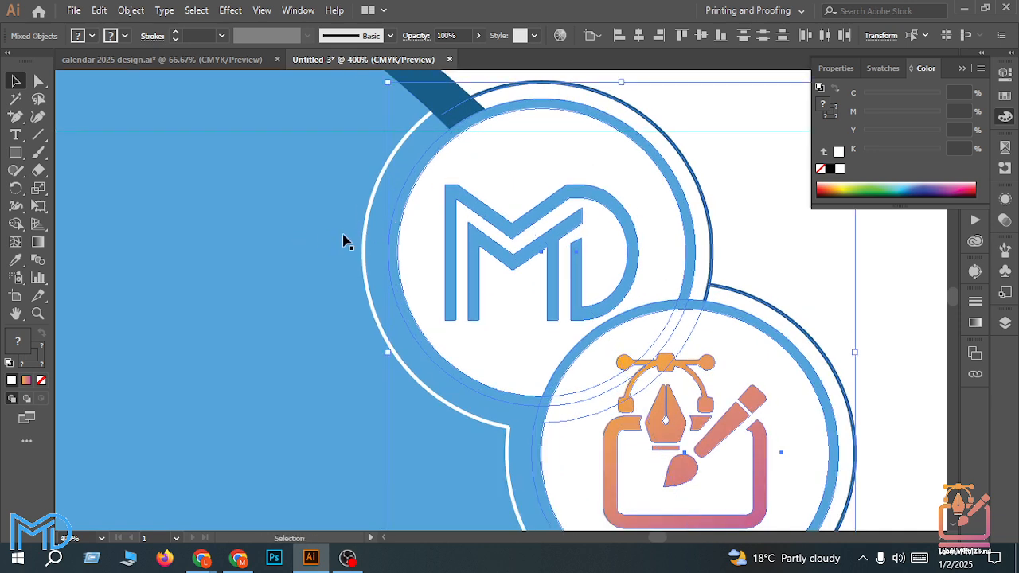
shift+click(510, 433)
shift+click(435, 402)
scroll(459, 375, down, 3)
scroll(598, 291, down, 3)
scroll(614, 284, up, 4)
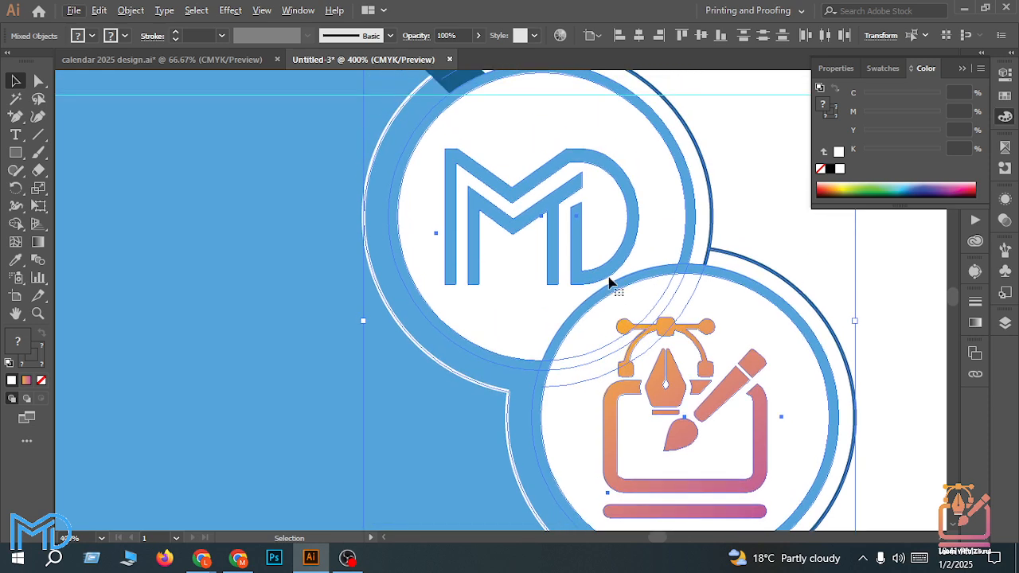
key(alt+f)
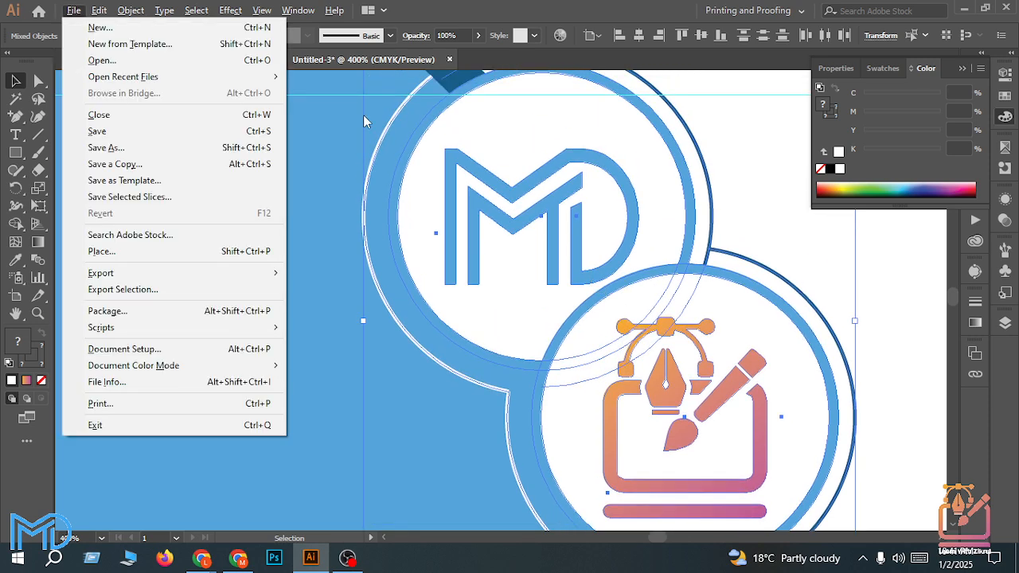
click(616, 6)
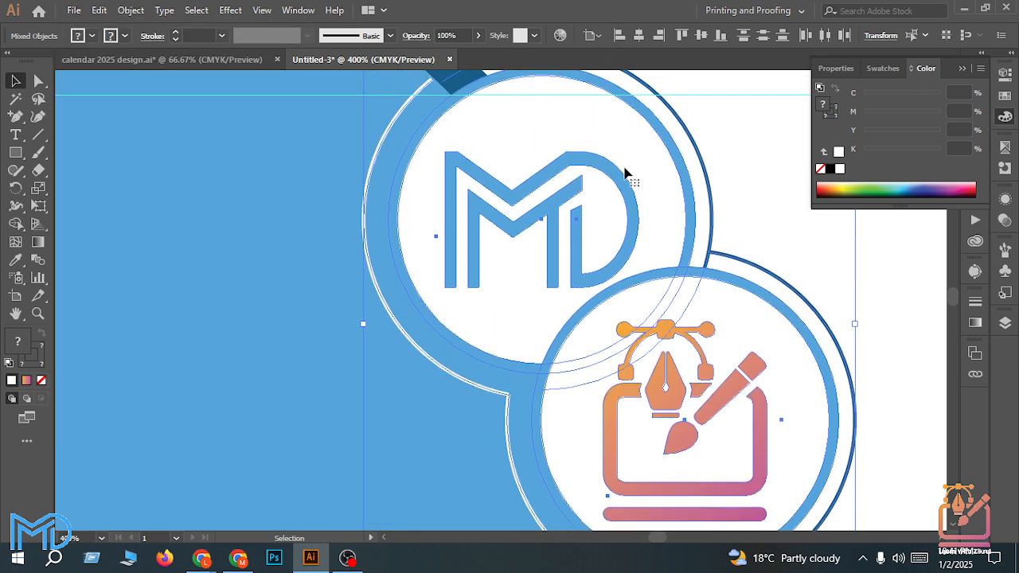
scroll(705, 212, down, 4)
scroll(739, 184, up, 1)
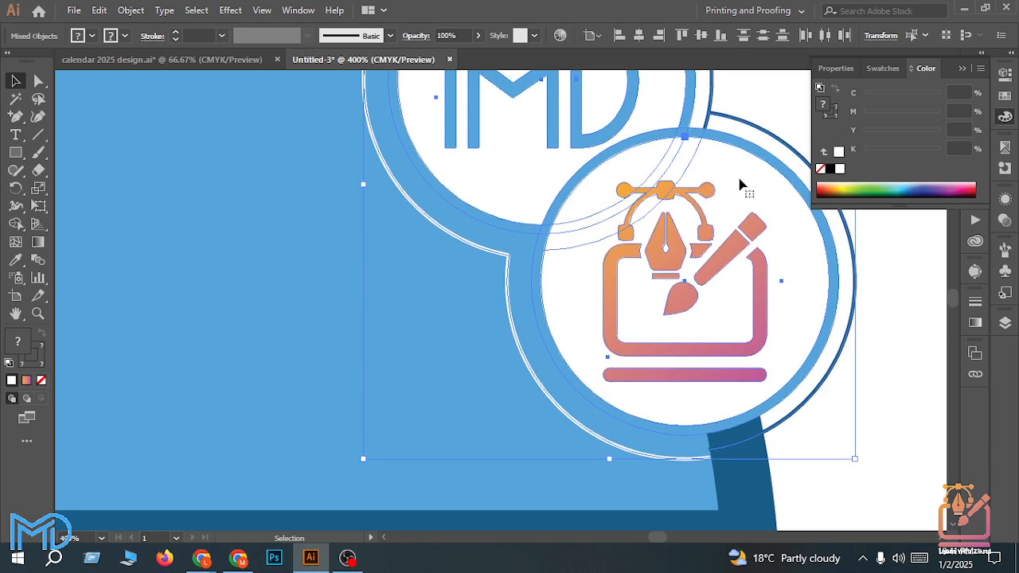
scroll(608, 155, up, 5)
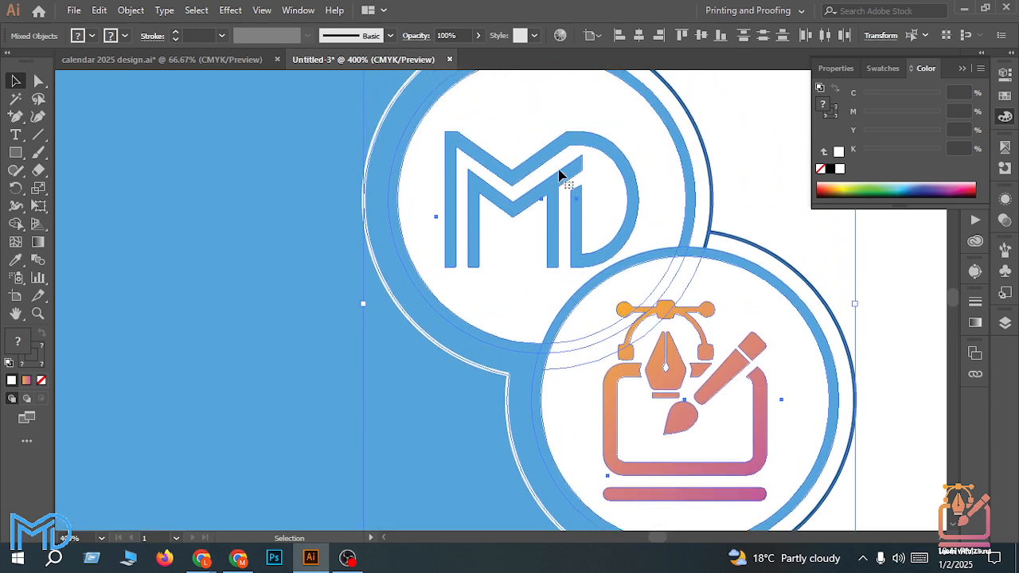
scroll(557, 177, up, 1)
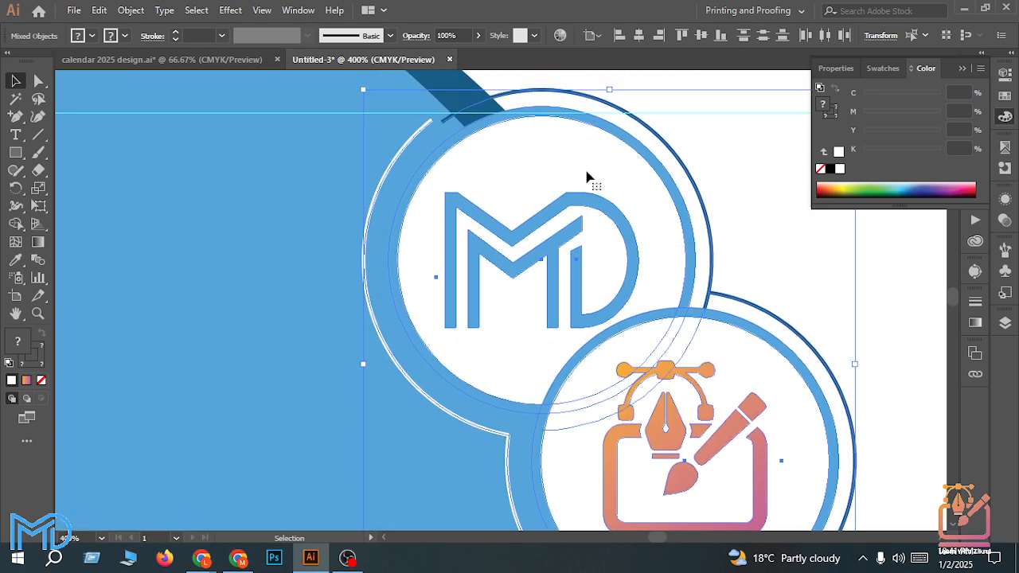
scroll(603, 181, up, 2)
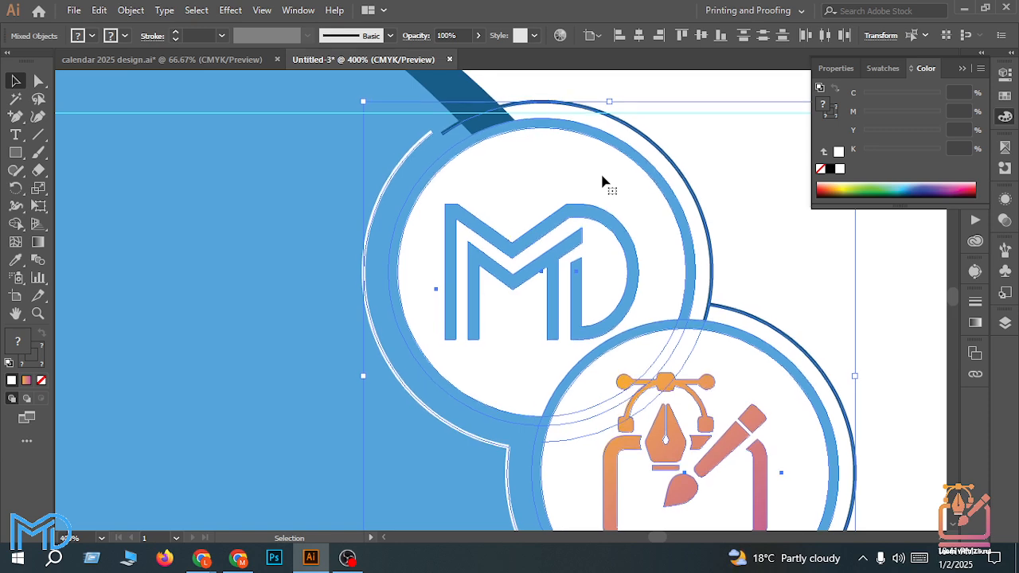
scroll(637, 186, down, 6)
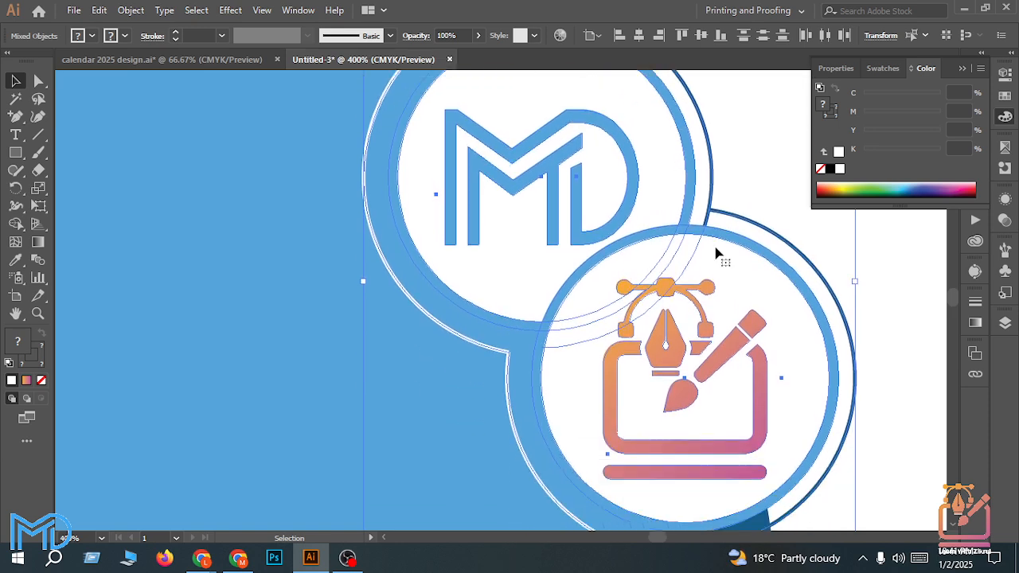
key(Right)
key(Right)
key(Right)
key(Right)
key(Right)
key(Right)
key(Right)
key(Right)
key(Right)
key(Right)
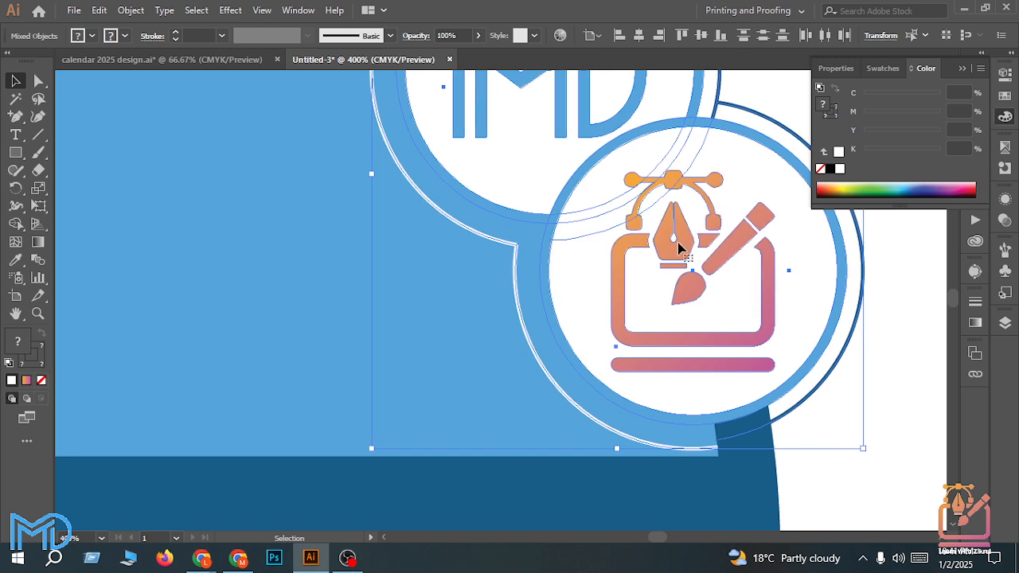
scroll(678, 249, up, 5)
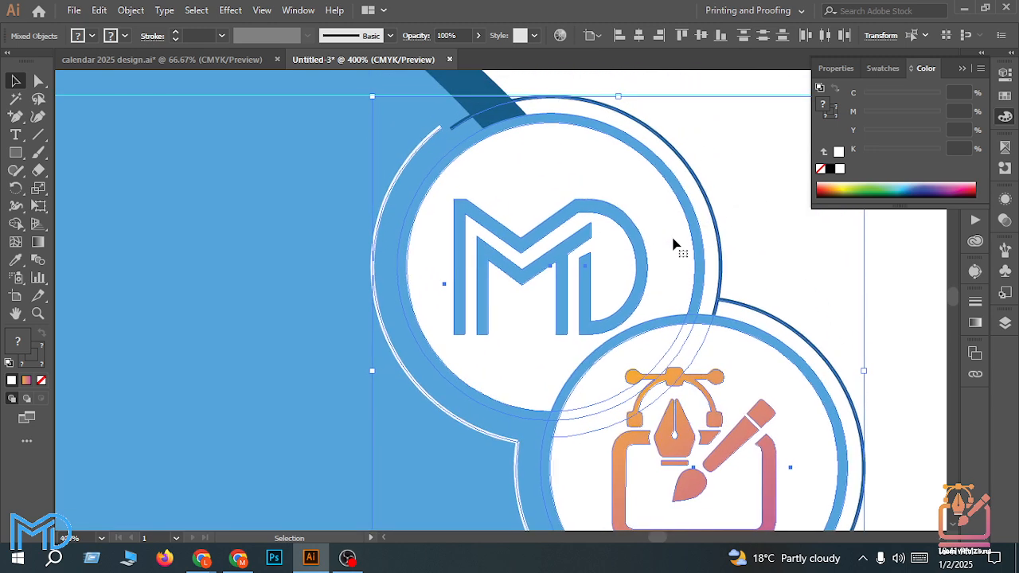
scroll(667, 249, down, 6)
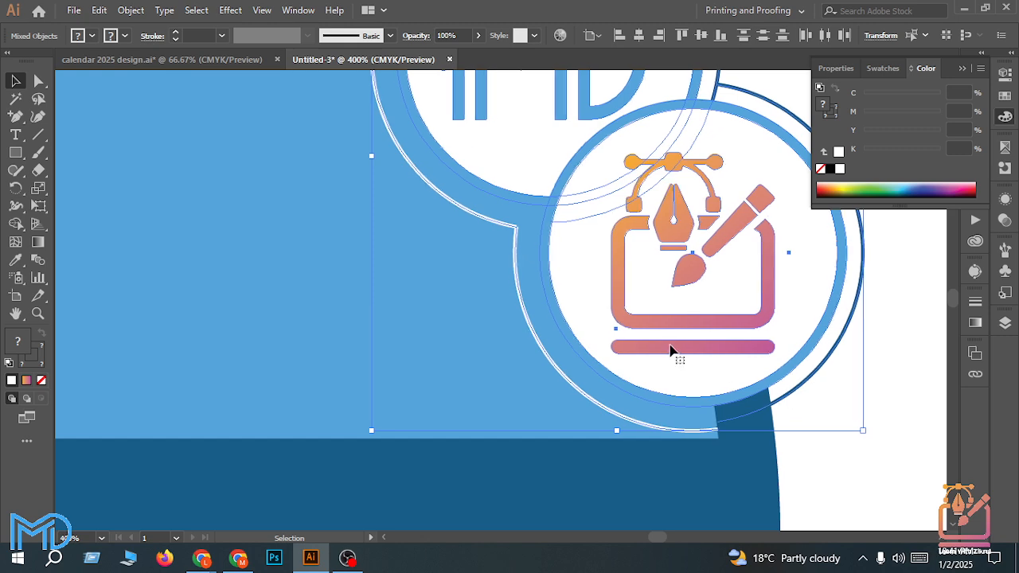
Step: Duplicate the blue circle behind the MD logo in place and enlarge the copy from its centre to meet the white outline arc
scroll(425, 111, up, 3)
scroll(425, 117, up, 4)
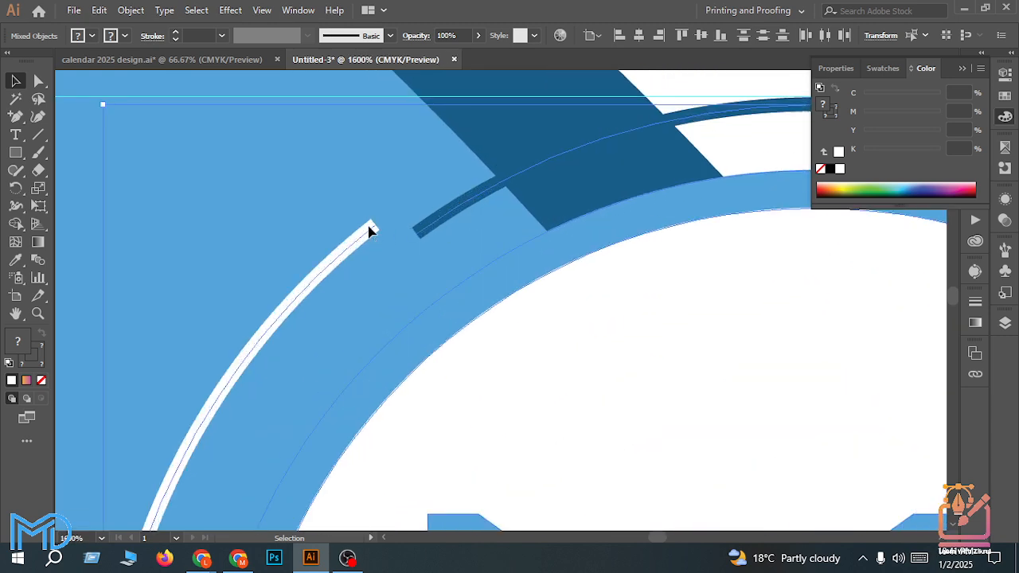
click(369, 230)
scroll(371, 229, down, 5)
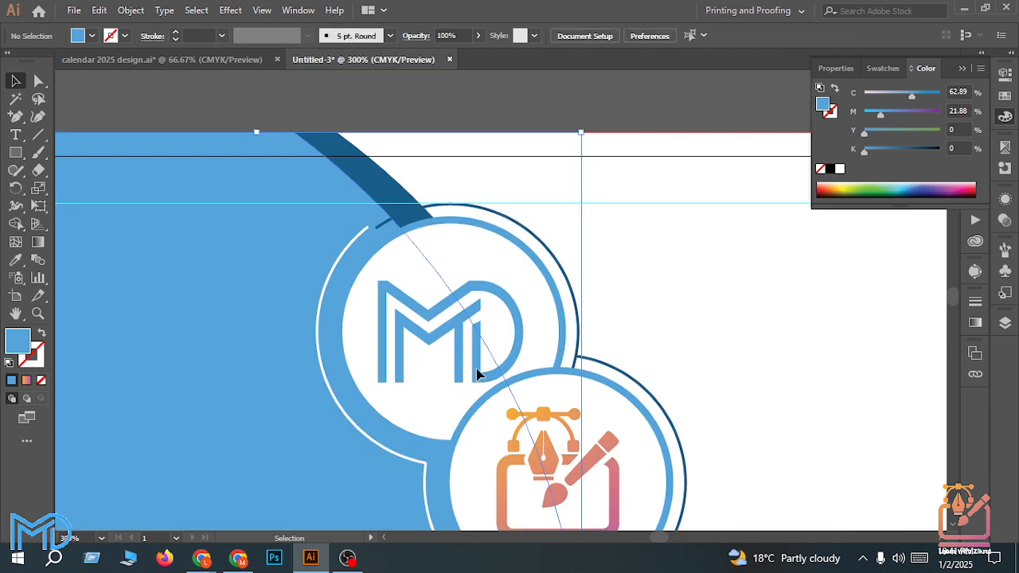
click(411, 422)
scroll(412, 426, up, 2)
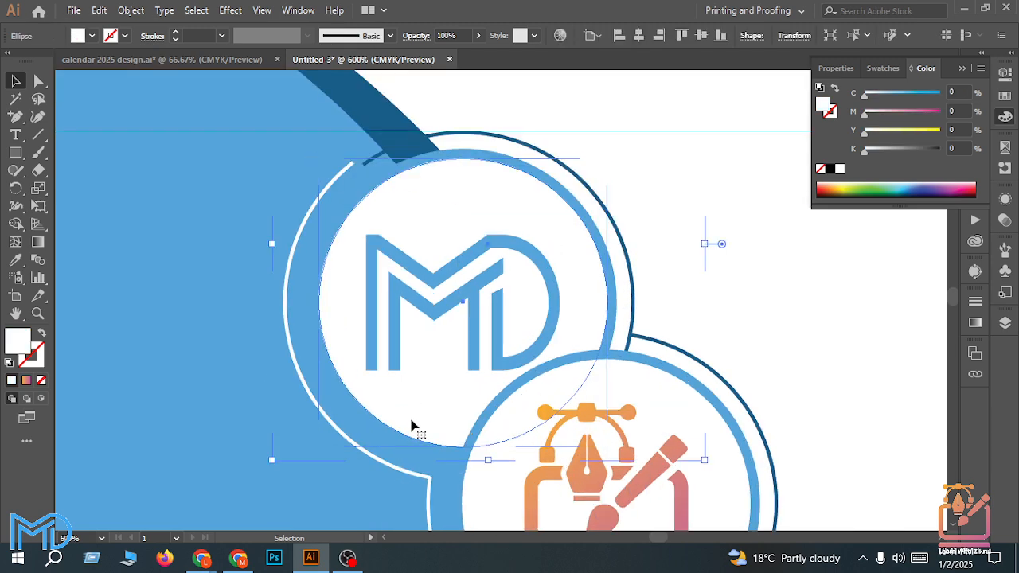
scroll(478, 416, up, 1)
scroll(478, 415, down, 2)
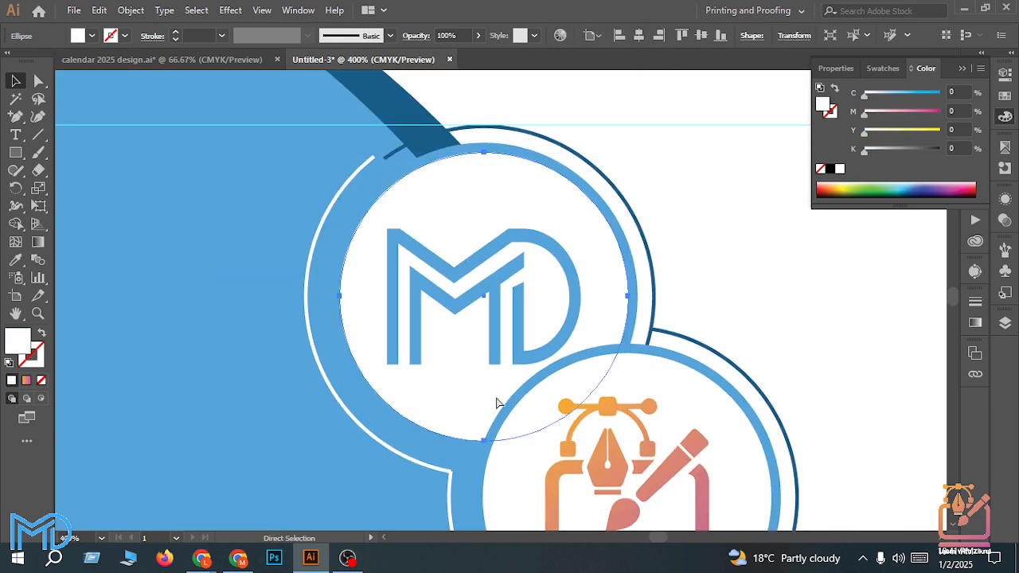
click(605, 221)
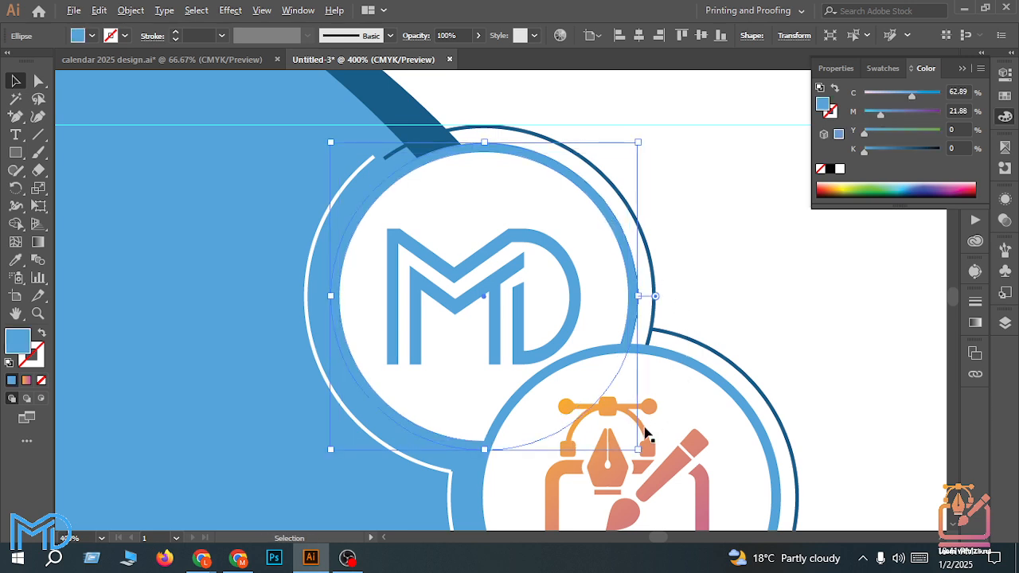
drag(639, 449, 678, 476)
scroll(573, 466, up, 1)
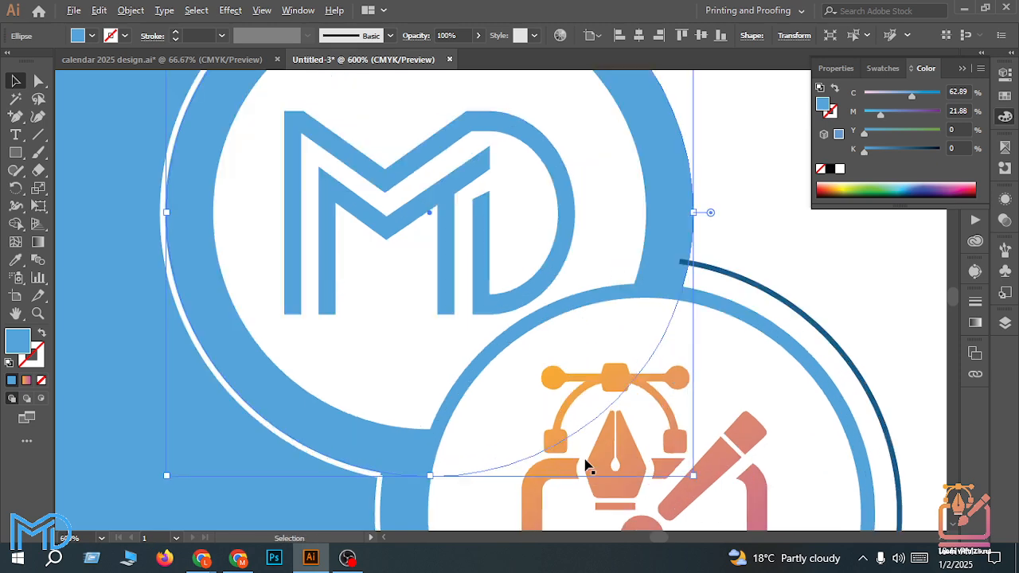
scroll(364, 470, up, 2)
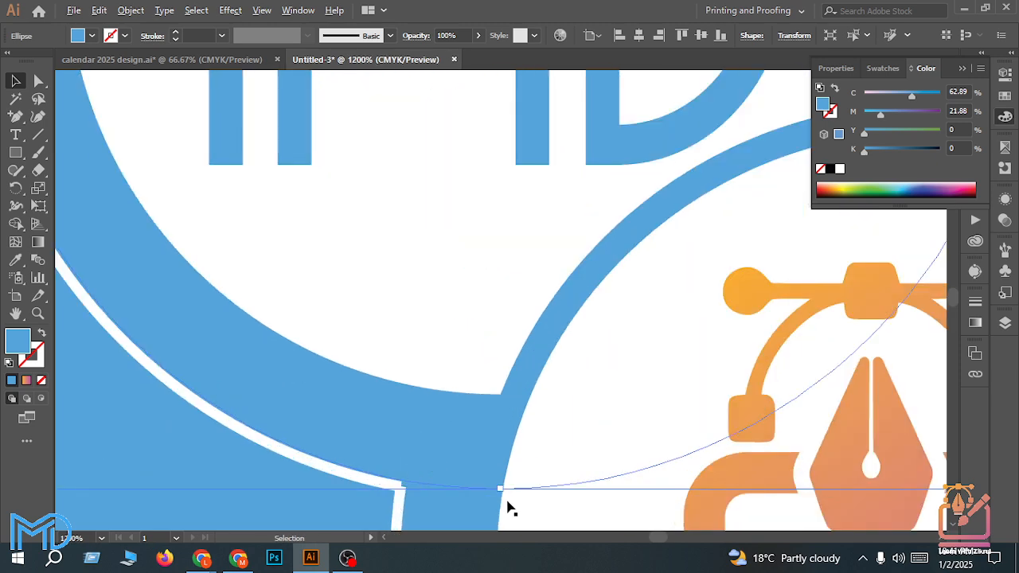
drag(499, 488, 501, 497)
scroll(509, 486, down, 2)
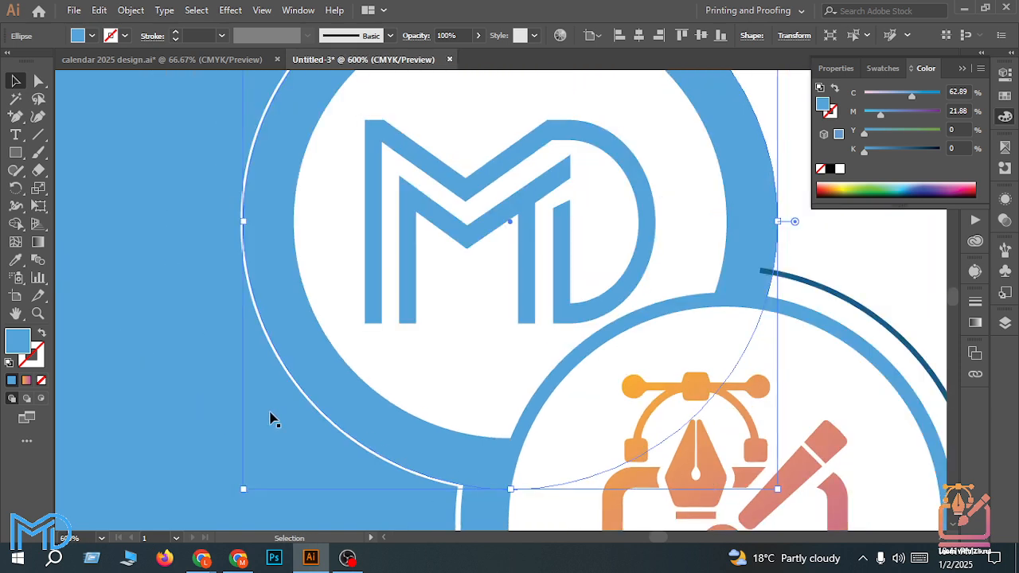
Step: Give the enlarged circle around the MD logo no fill and a 1 pt white stroke, sampling the white circle's colour
click(42, 334)
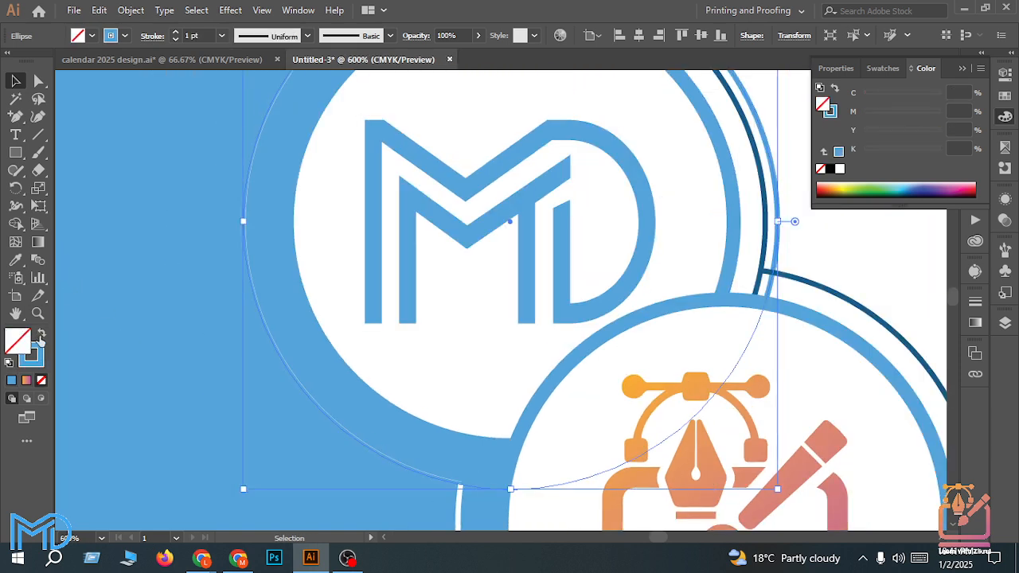
click(17, 261)
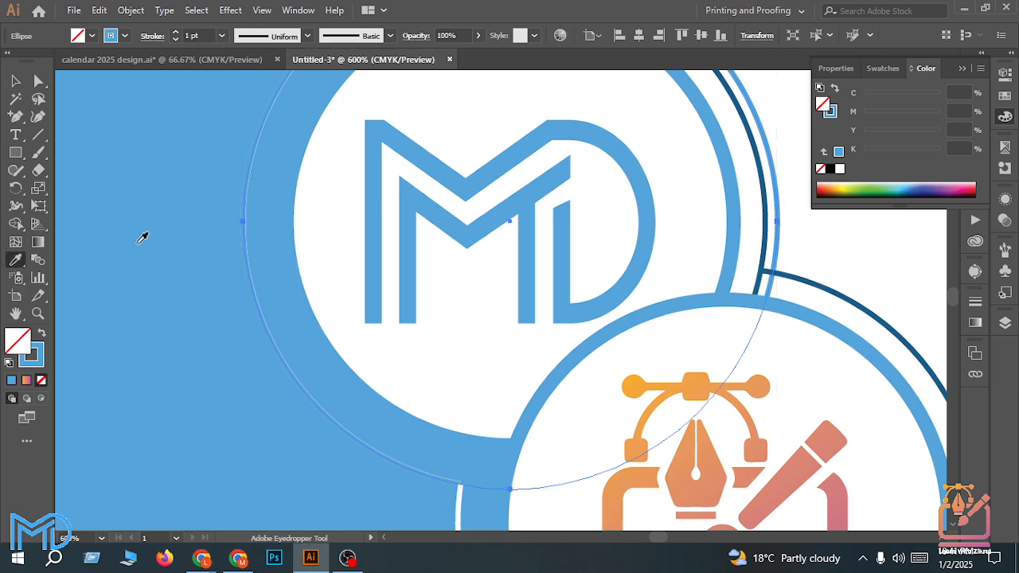
click(322, 235)
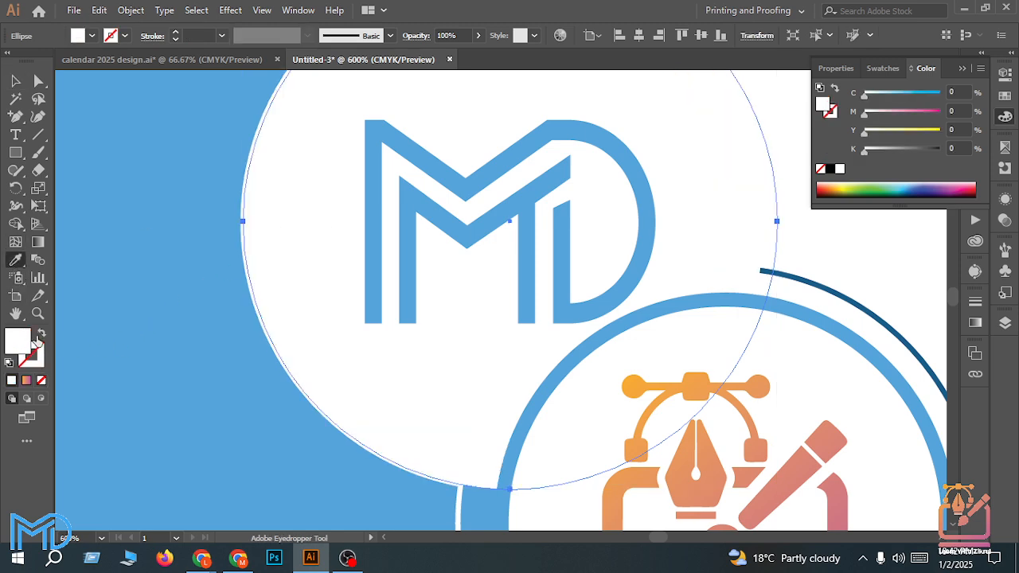
click(42, 336)
scroll(159, 350, down, 3)
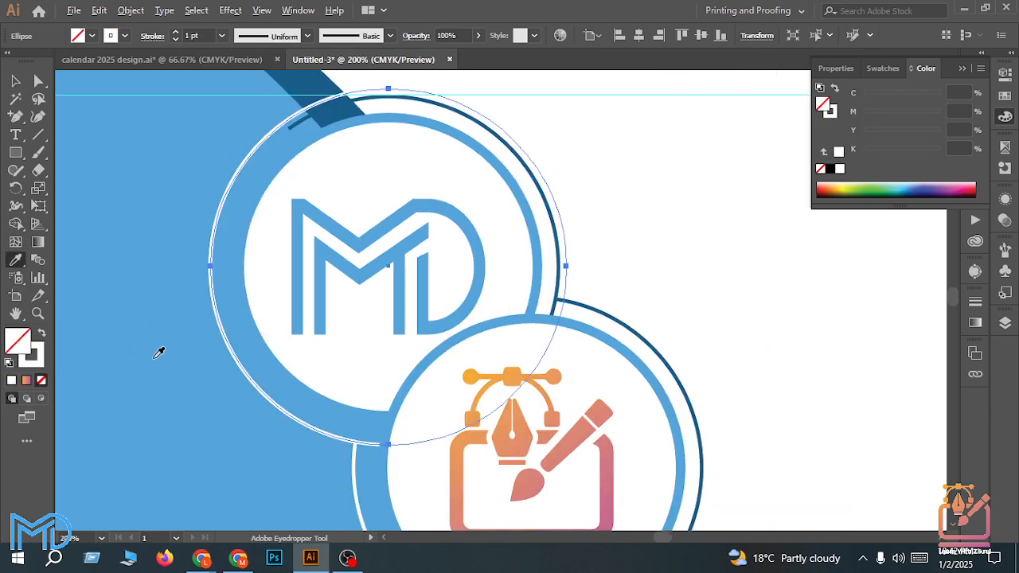
scroll(344, 417, up, 3)
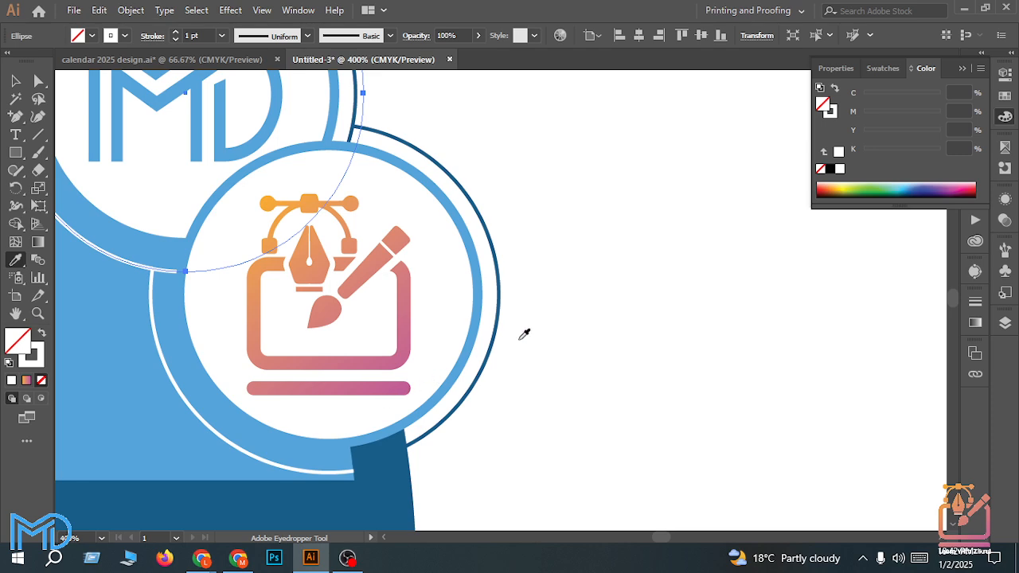
scroll(594, 275, down, 4)
scroll(402, 219, up, 5)
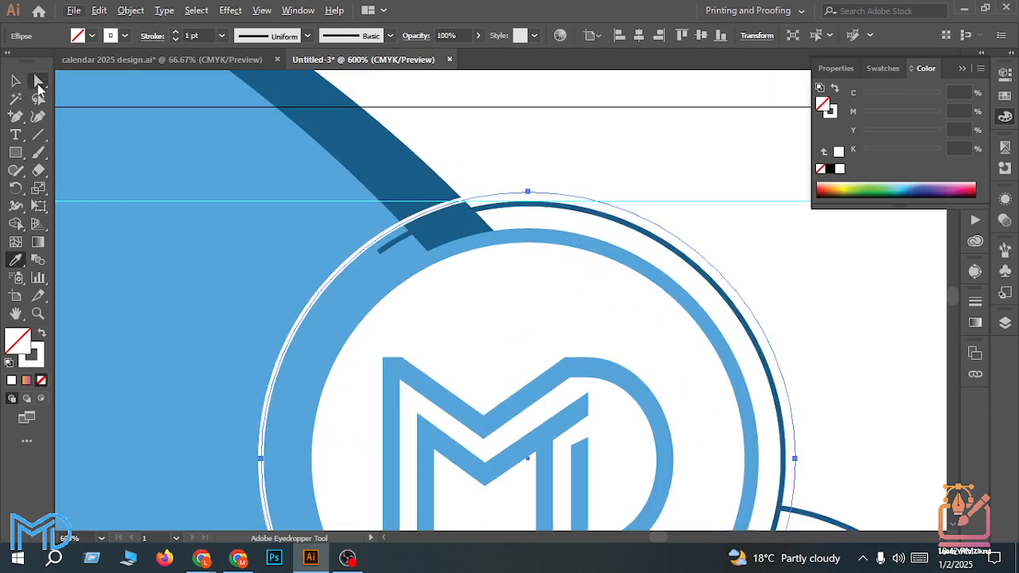
Step: Add anchor points to the white circle around the MD logo where it meets the dark banner and the second logo's white outline
click(16, 120)
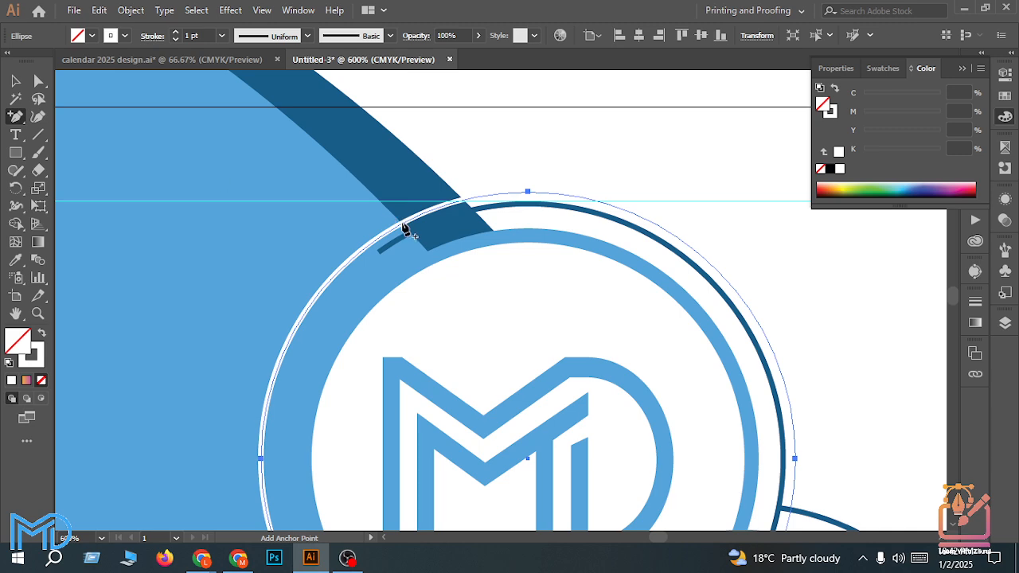
click(403, 228)
scroll(404, 226, down, 5)
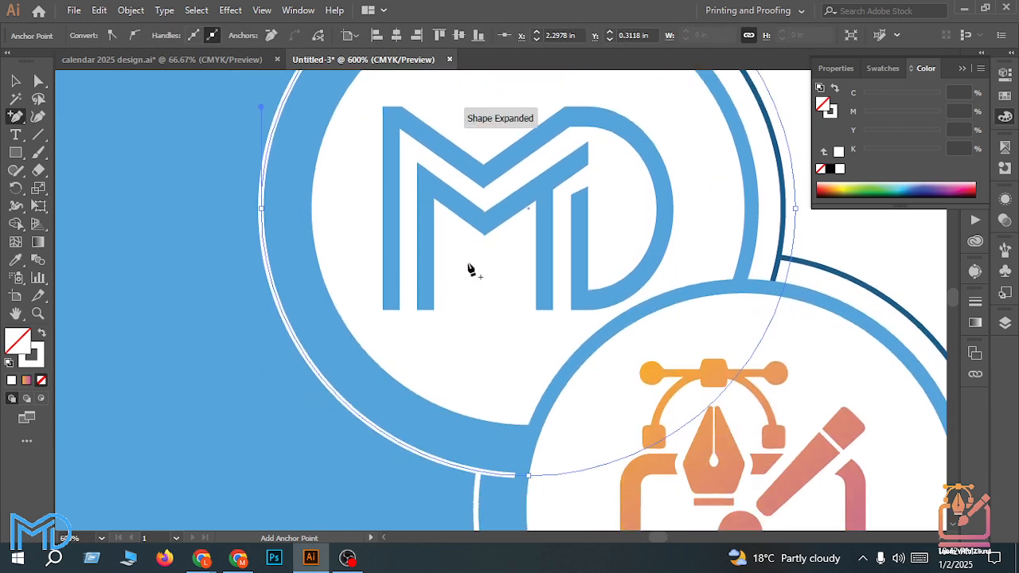
scroll(477, 334, down, 2)
scroll(482, 405, up, 4)
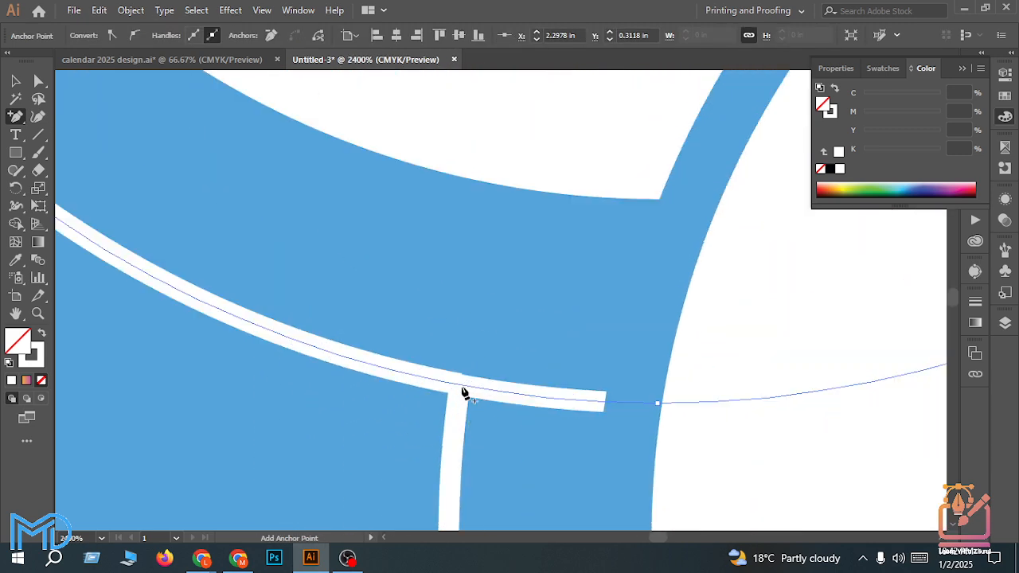
click(465, 389)
Step: Delete the white circle's top and bottom anchor points, leaving only the arc between the banner and the second logo's outline
scroll(465, 390, down, 6)
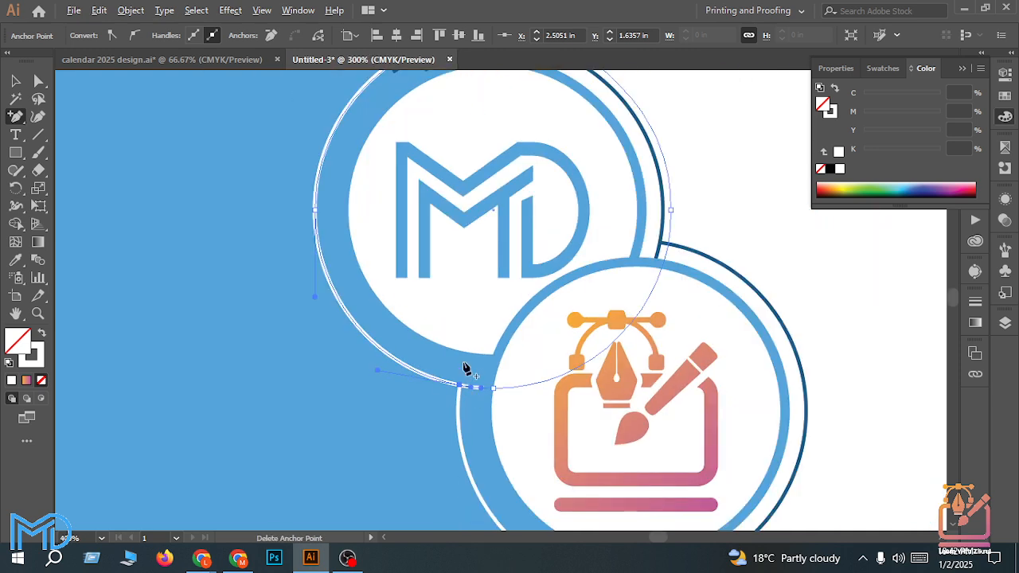
scroll(564, 243, up, 1)
scroll(409, 138, up, 1)
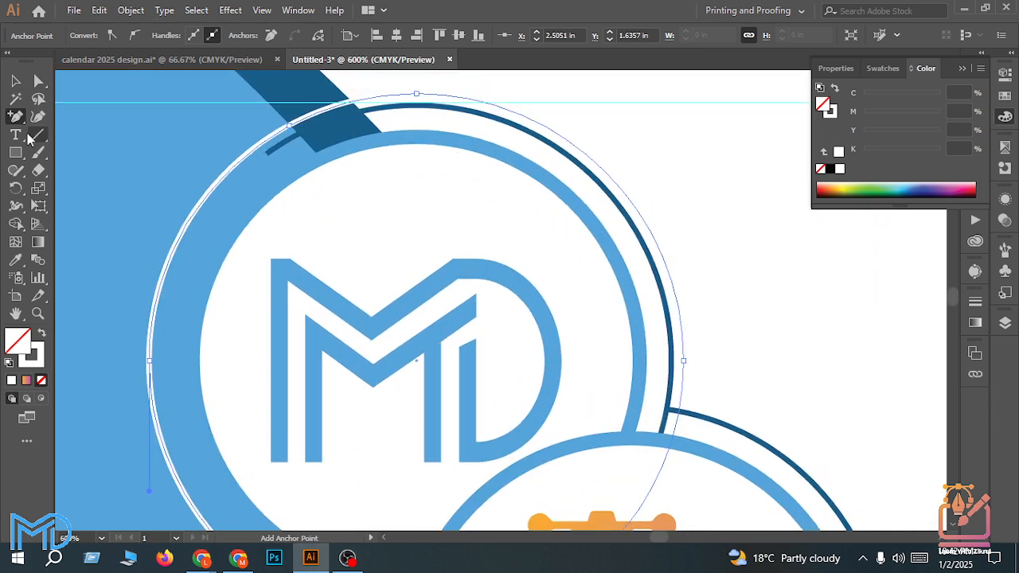
click(36, 83)
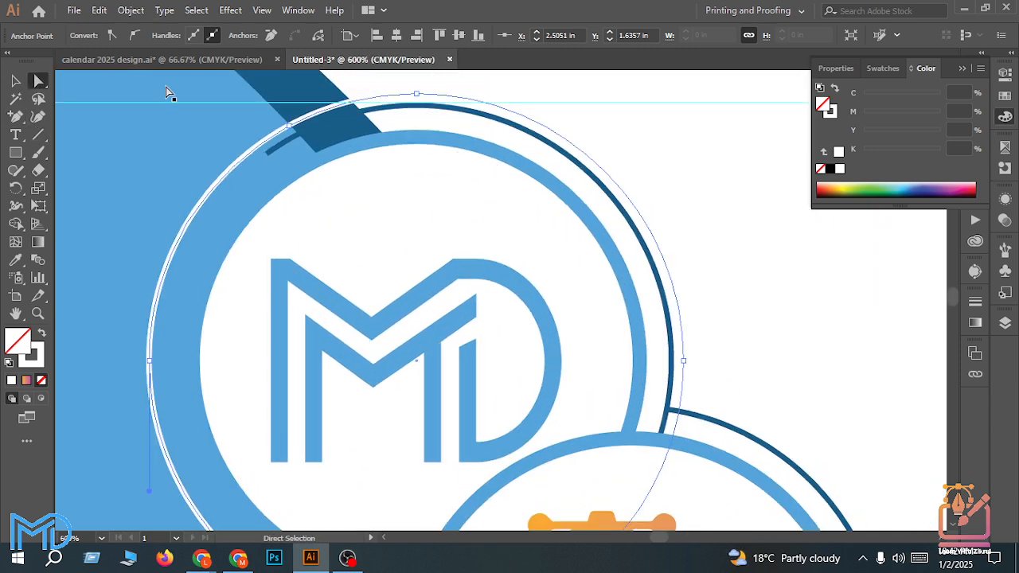
click(417, 93)
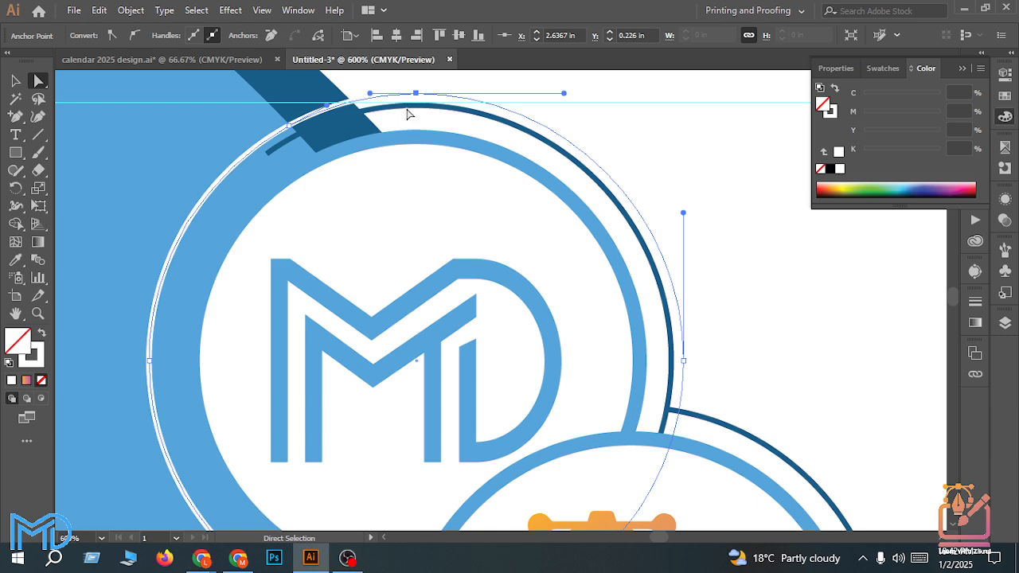
key(Delete)
scroll(683, 362, down, 5)
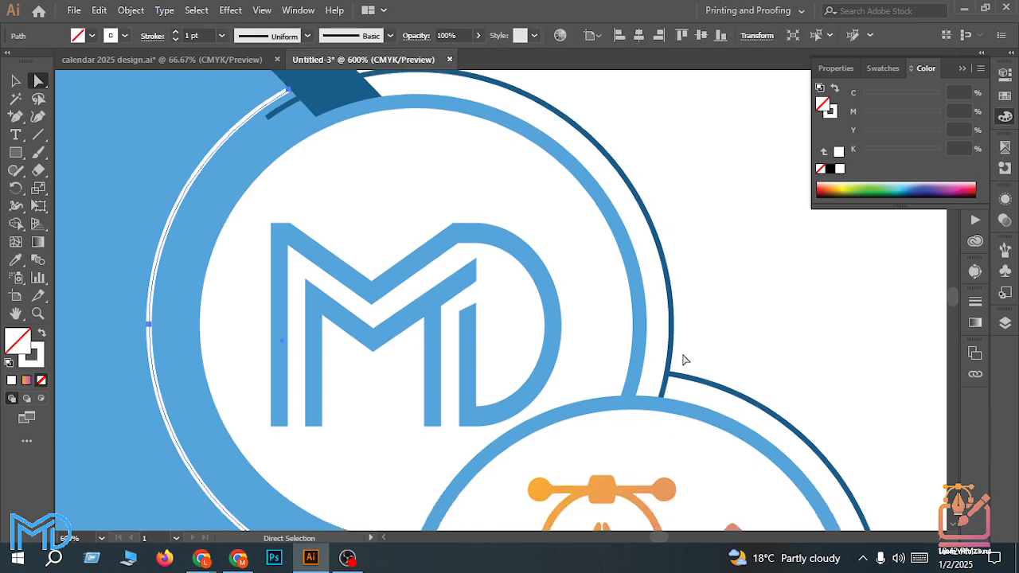
scroll(429, 465, up, 2)
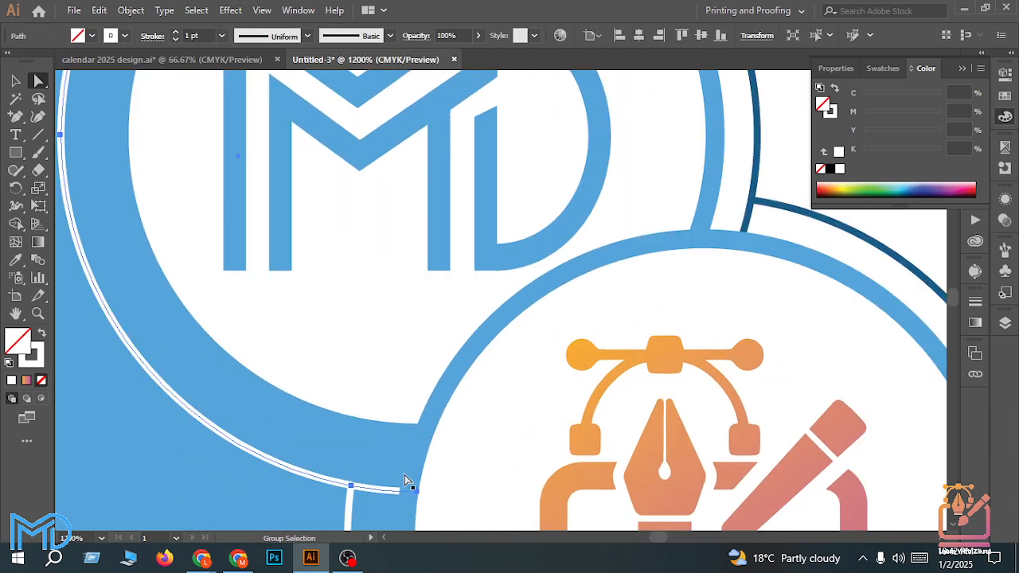
click(419, 469)
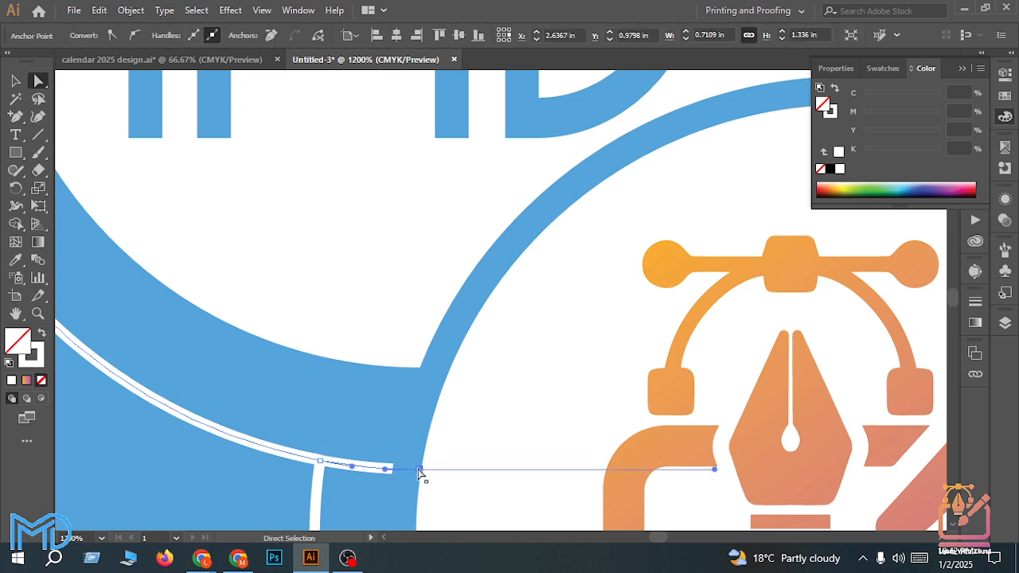
key(Delete)
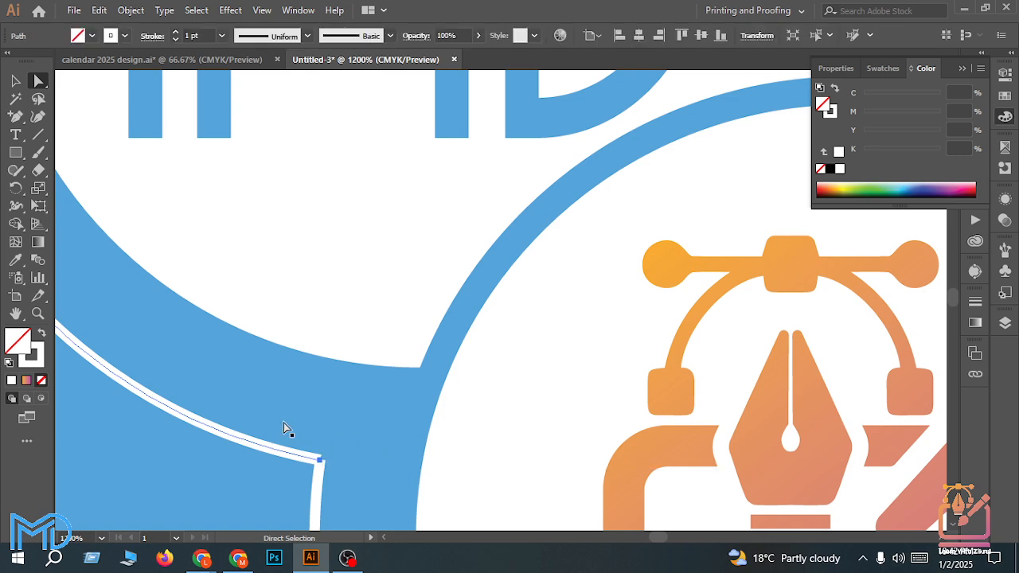
Step: Trim the dark blue outline arc under the banner by adding an anchor point there and deleting its protruding end point
scroll(299, 432, down, 4)
scroll(288, 176, up, 4)
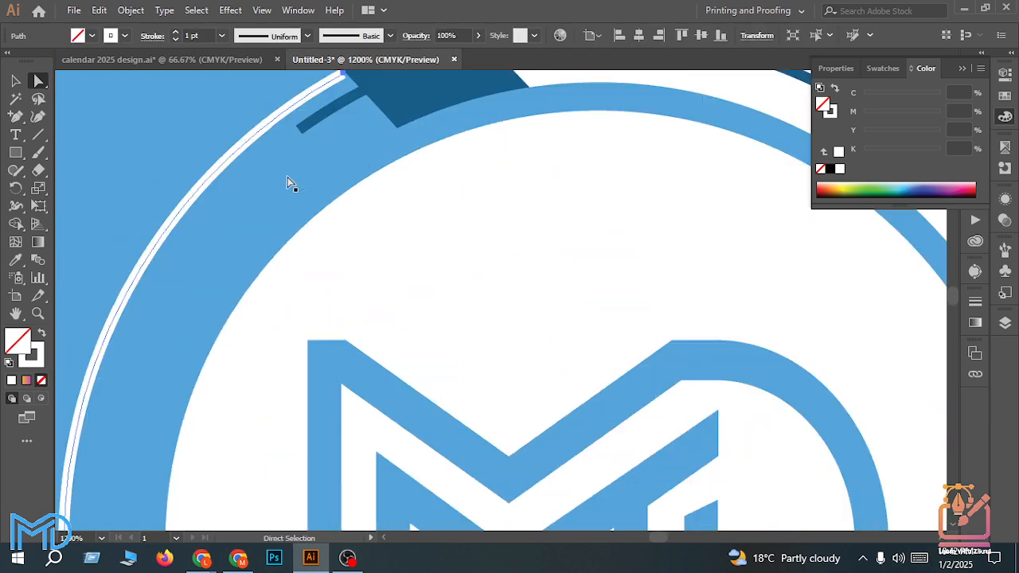
scroll(331, 147, up, 3)
click(305, 181)
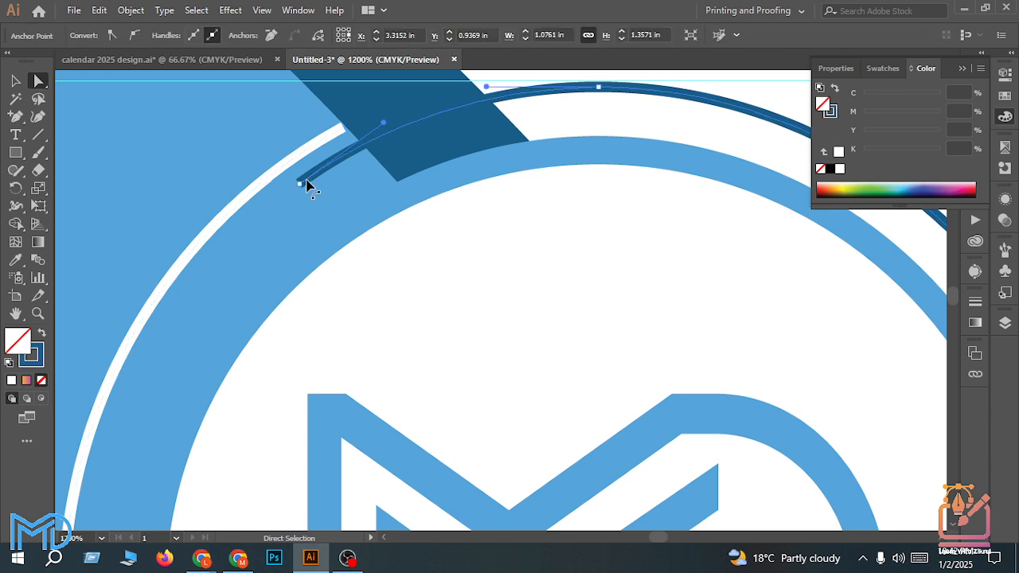
click(19, 116)
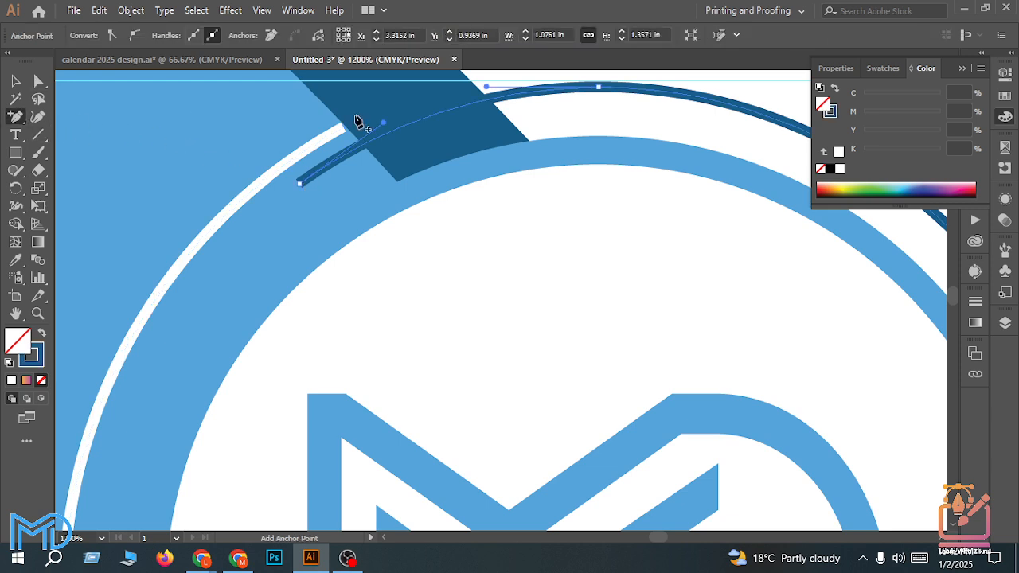
click(379, 138)
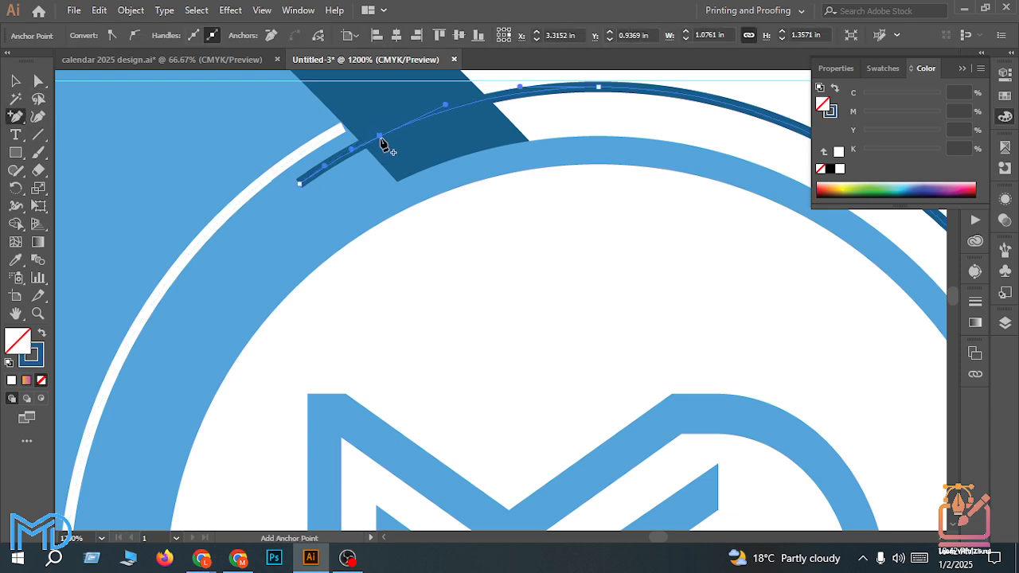
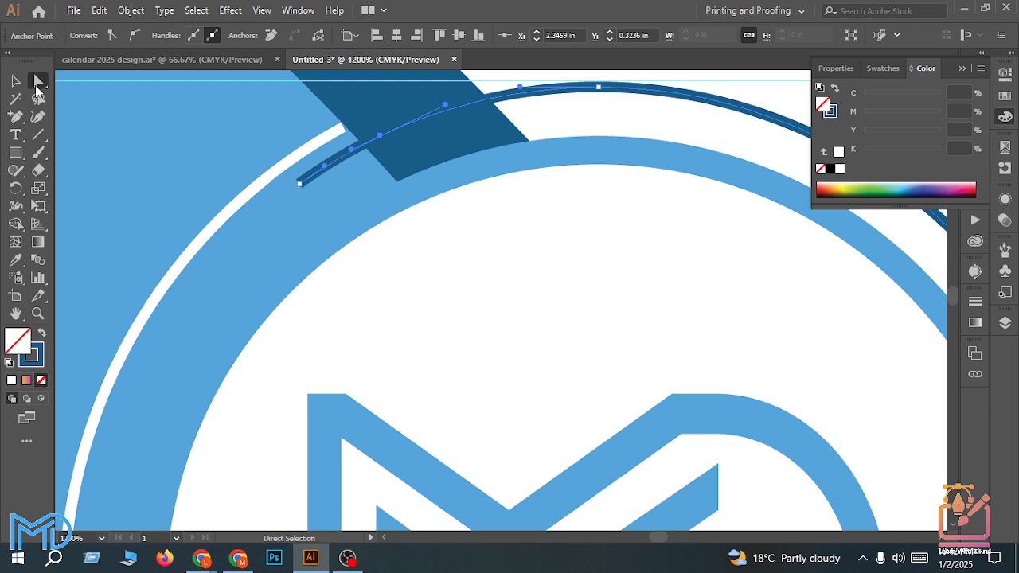
click(299, 183)
key(Delete)
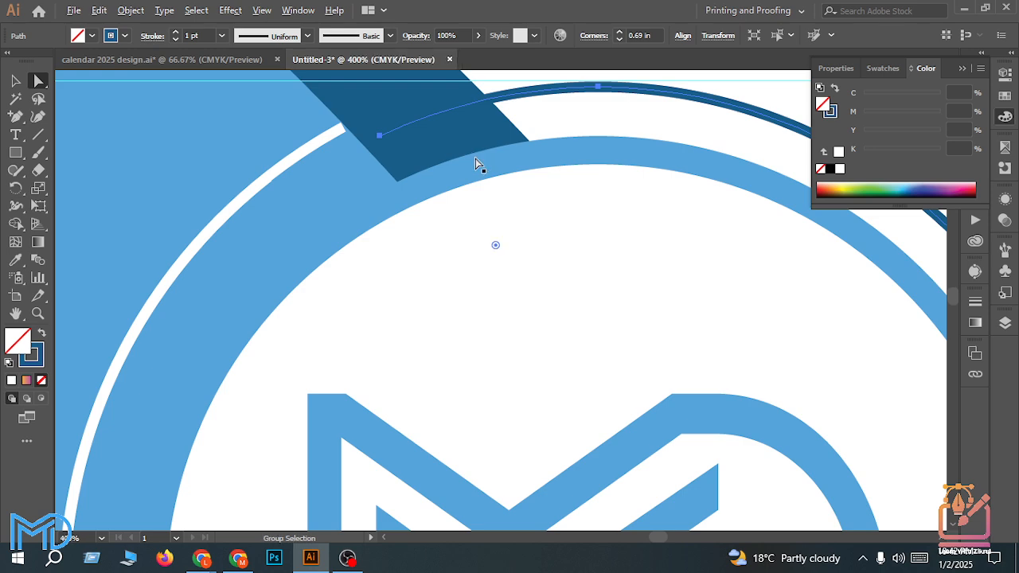
Step: Move the upper end of the white arc around the MD logo slightly outward to meet the dark banner's edge
scroll(475, 159, down, 5)
scroll(421, 167, up, 5)
scroll(423, 100, up, 4)
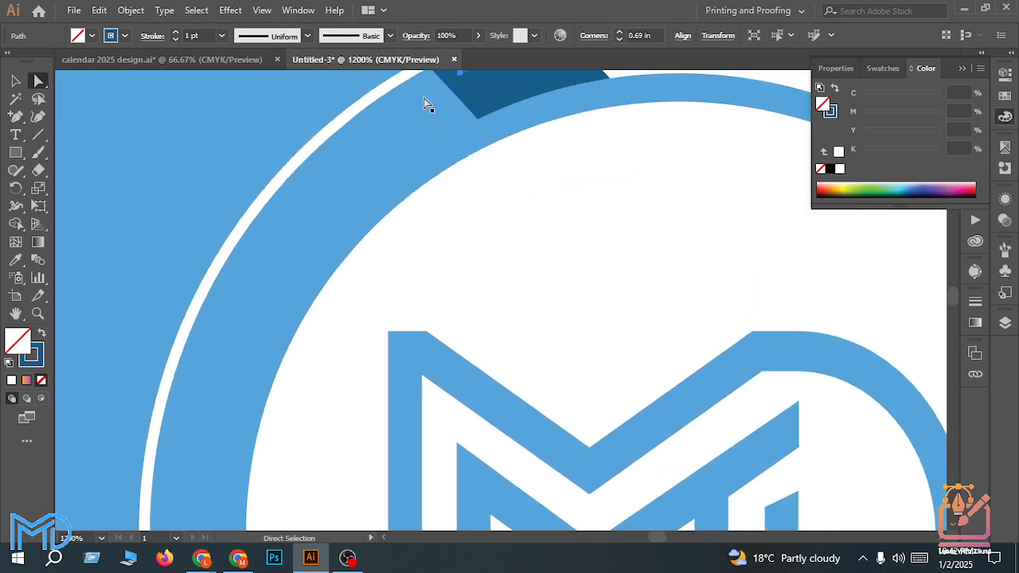
scroll(477, 121, up, 3)
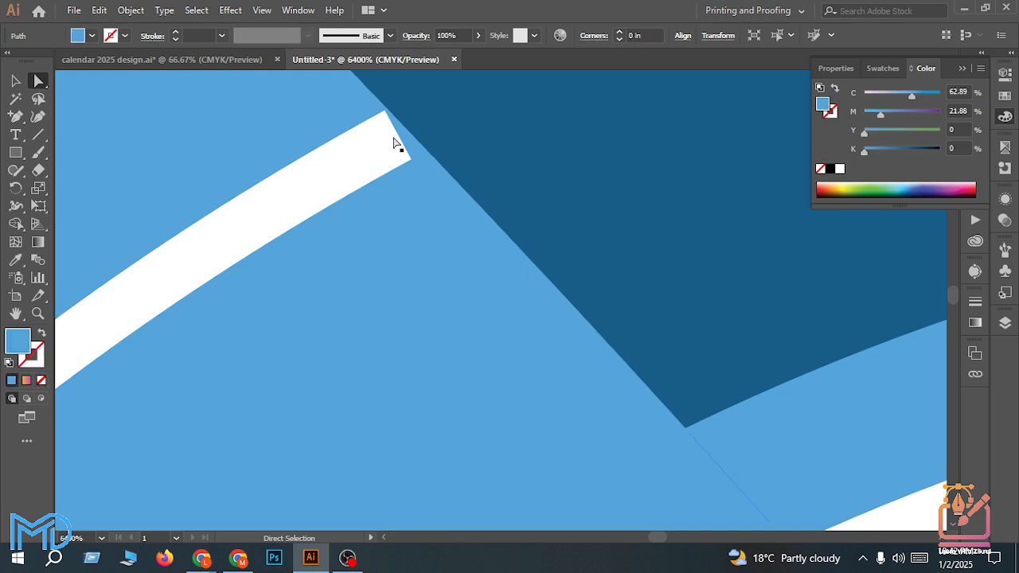
click(396, 136)
drag(398, 137, 409, 139)
scroll(409, 138, down, 8)
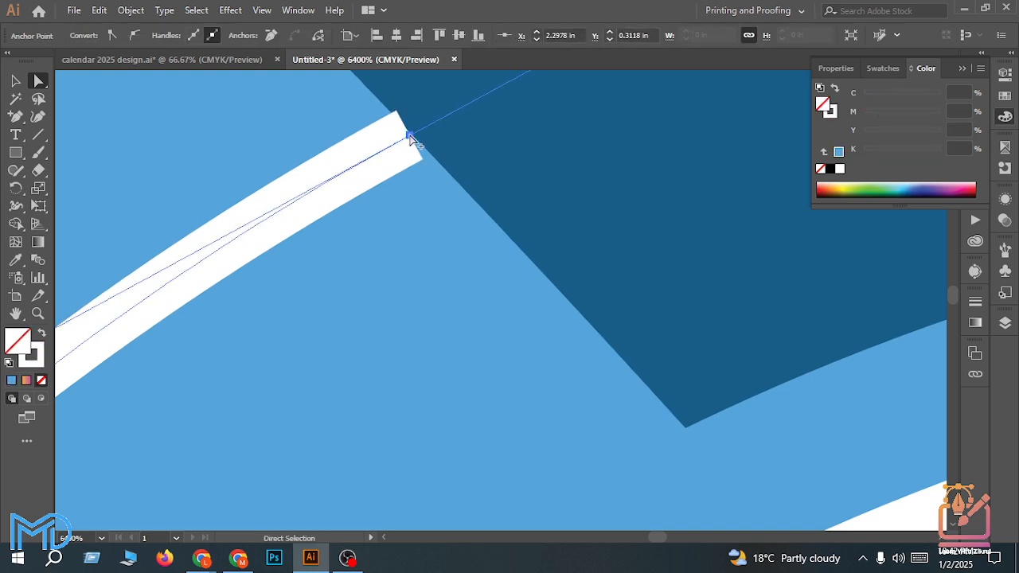
scroll(493, 319, down, 4)
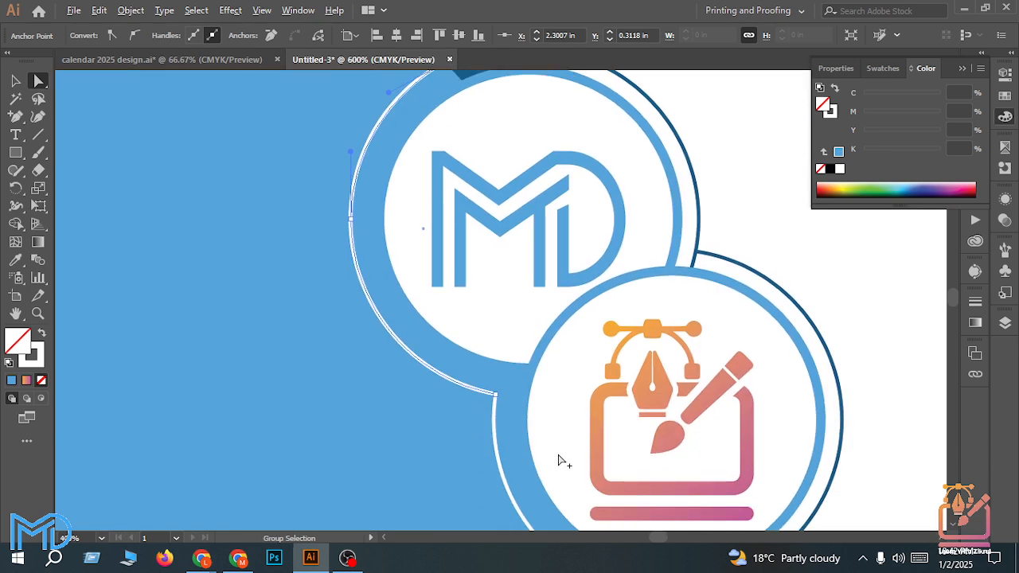
Step: Try to join the two white outline arcs at the corner between the logos with the Join command
scroll(542, 436, up, 3)
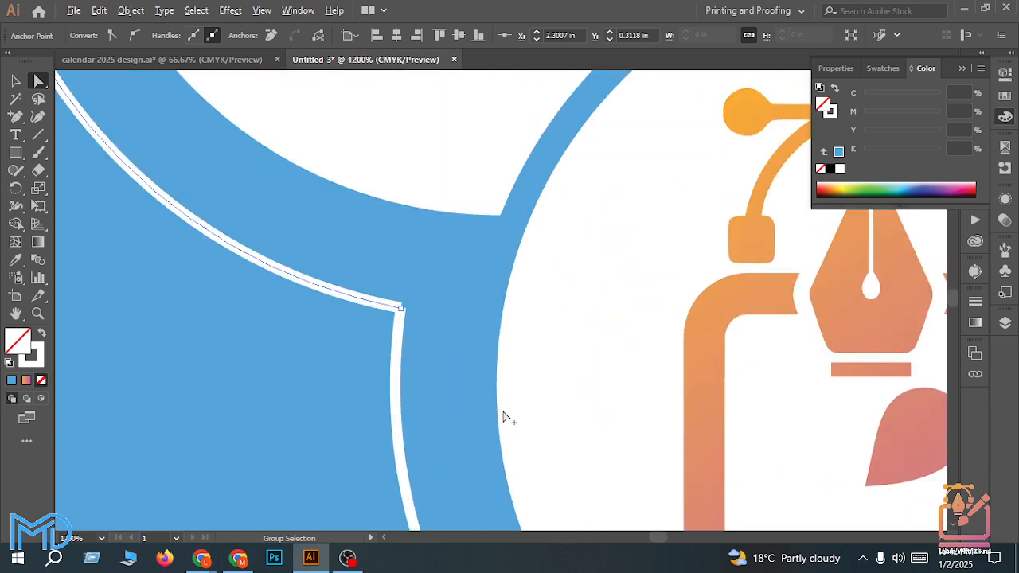
click(398, 334)
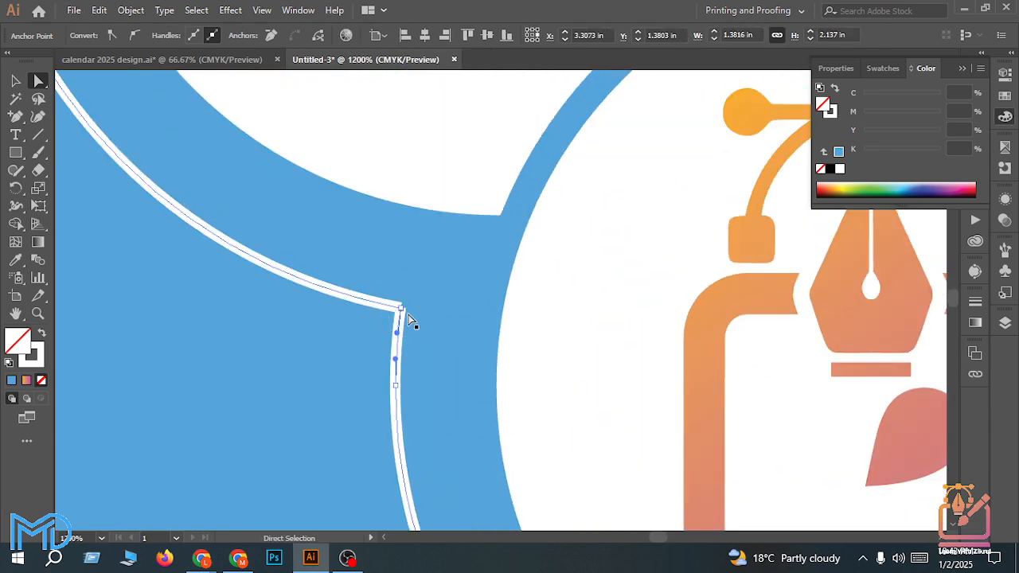
scroll(408, 315, up, 4)
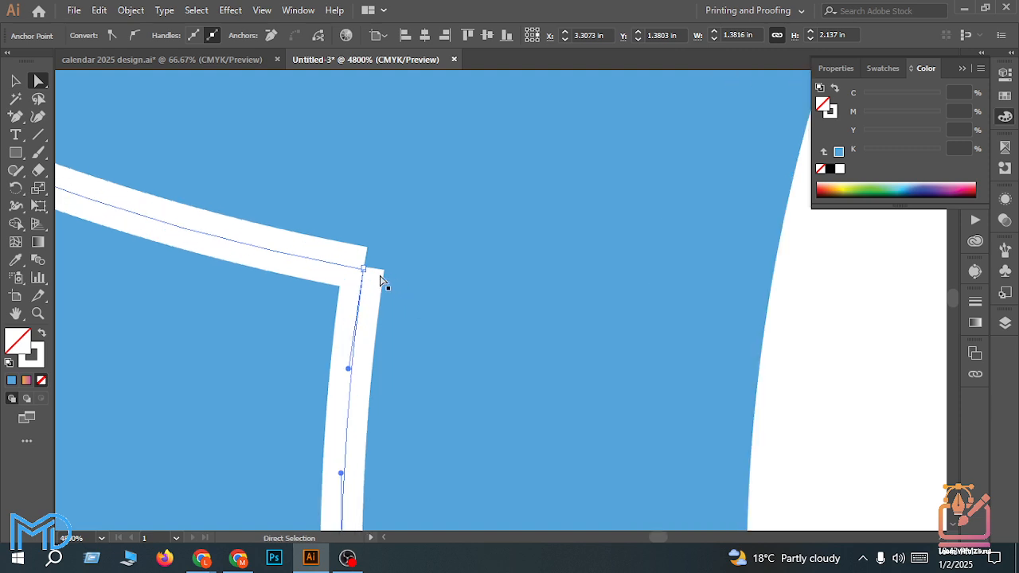
right_click(38, 136)
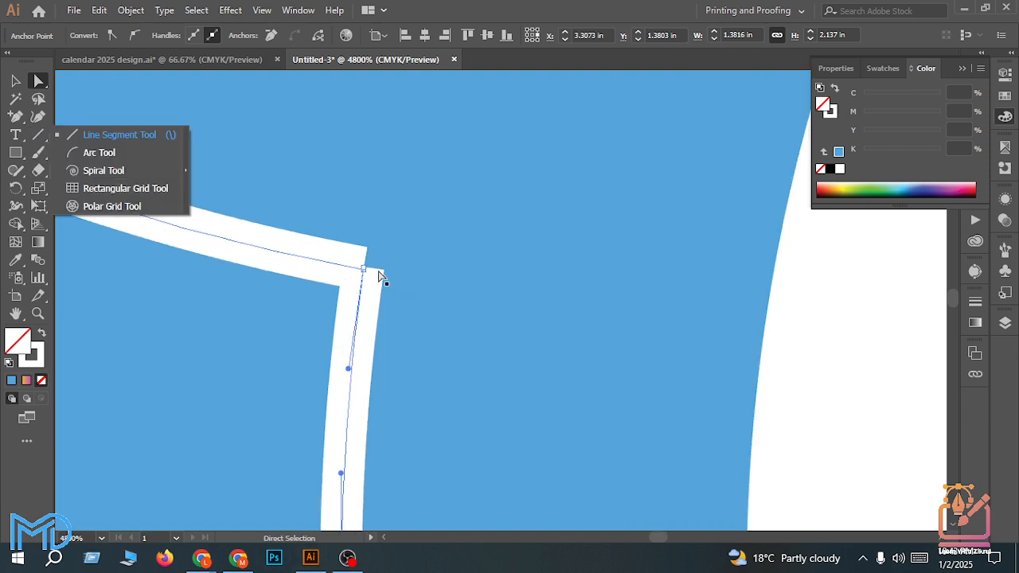
right_click(378, 275)
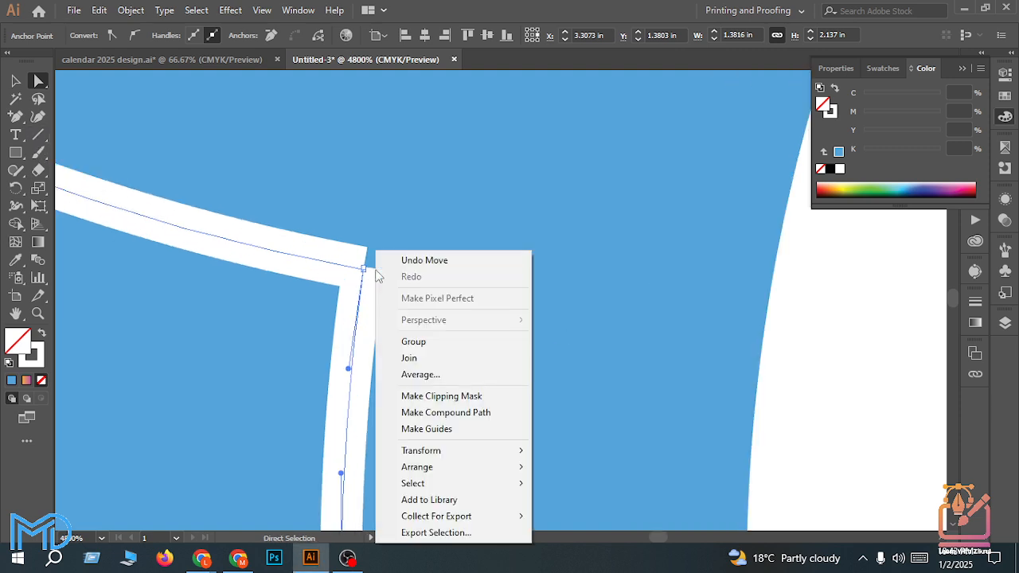
click(439, 360)
click(431, 303)
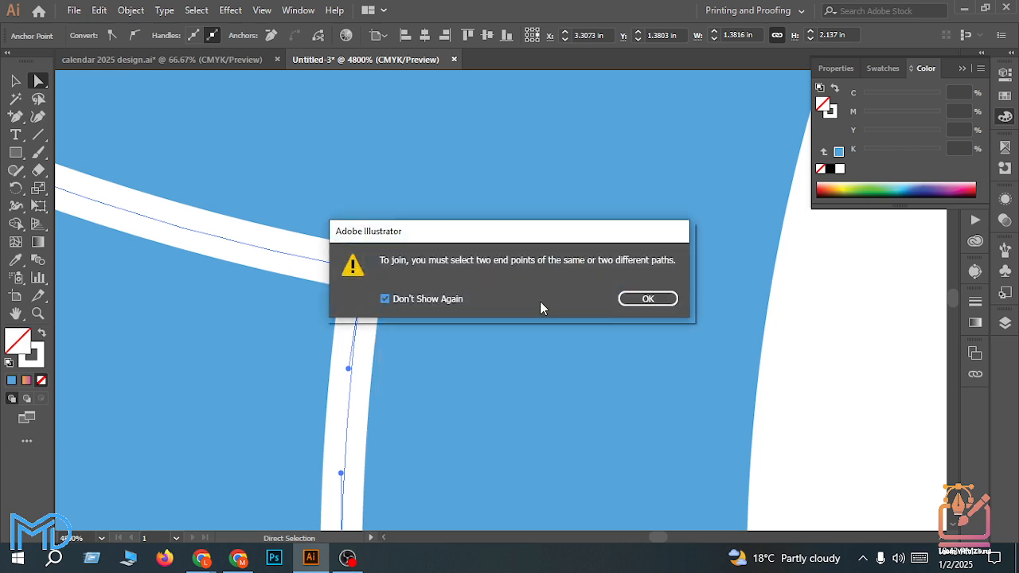
click(646, 299)
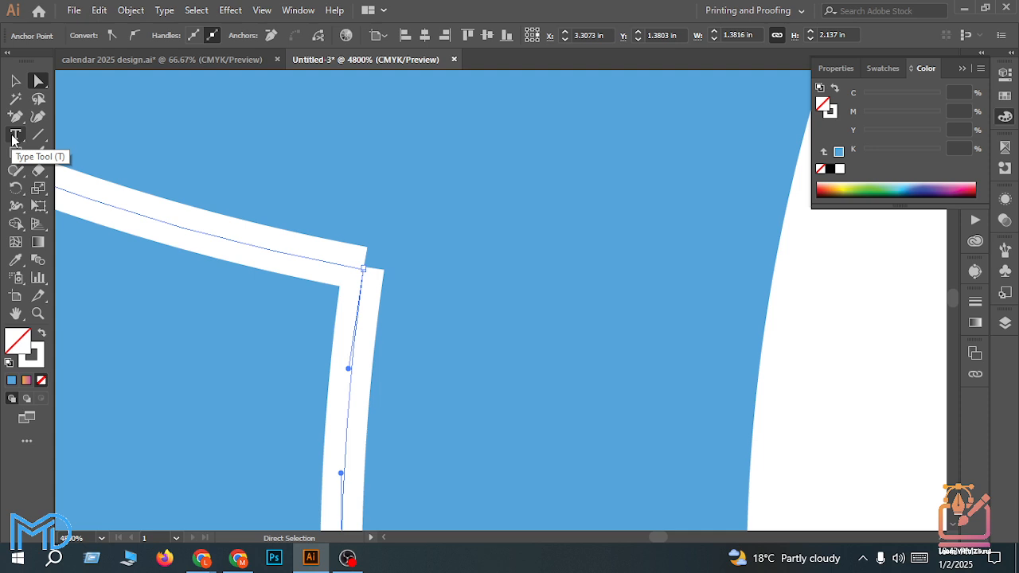
Step: Close the corner between the two white outline arcs with the Join tool and select the arc around the MD logo
click(37, 135)
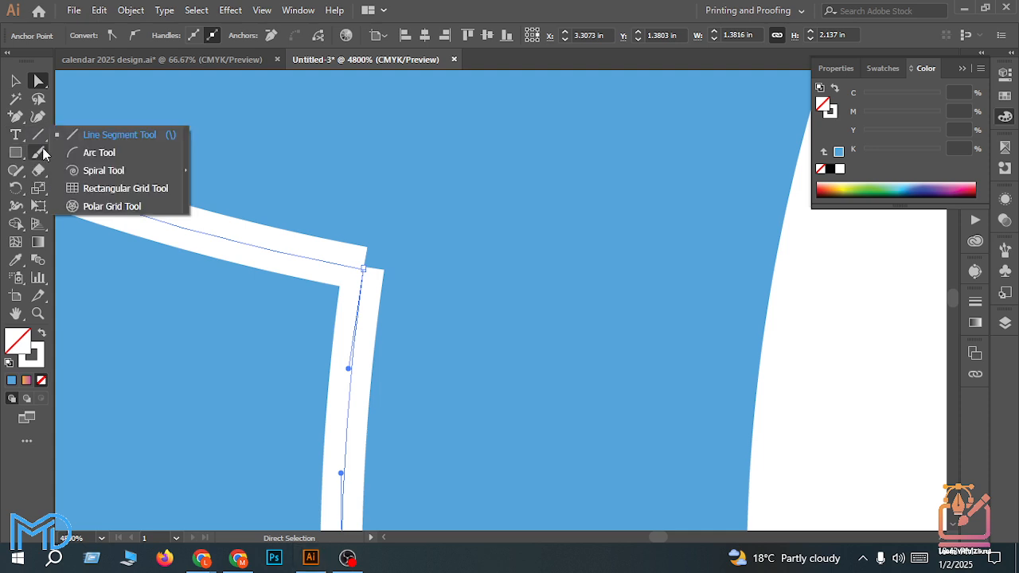
right_click(42, 152)
click(36, 138)
right_click(15, 171)
click(60, 241)
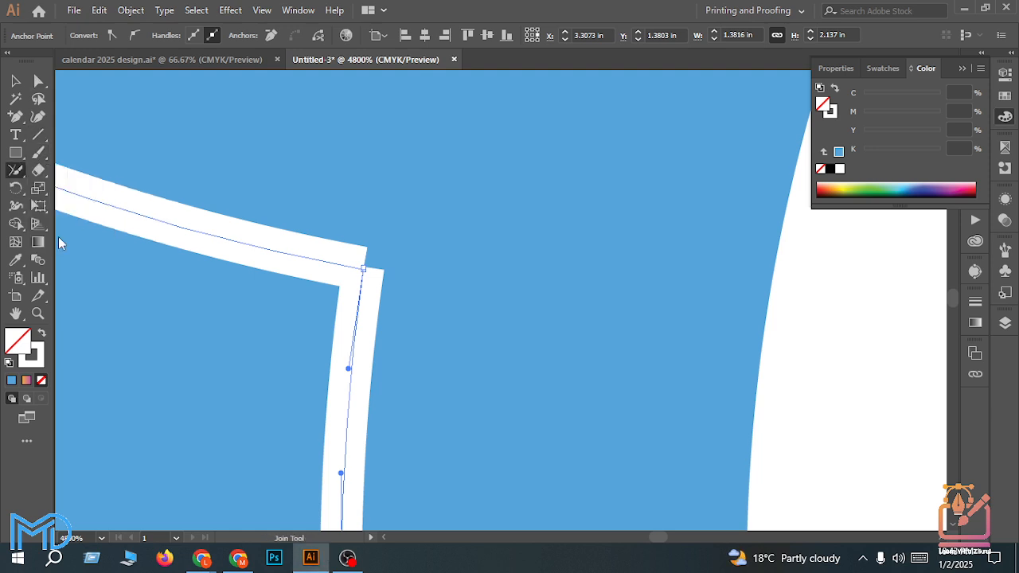
mouse_move(366, 268)
mouse_down()
mouse_move(372, 255)
mouse_move(368, 268)
mouse_up()
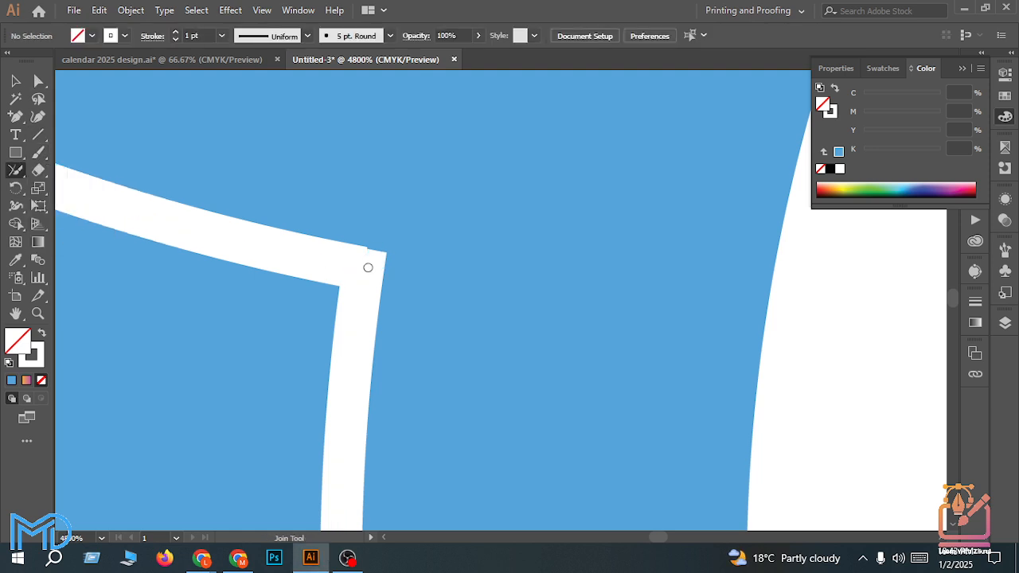
click(15, 80)
scroll(269, 145, down, 2)
scroll(273, 178, up, 1)
click(298, 205)
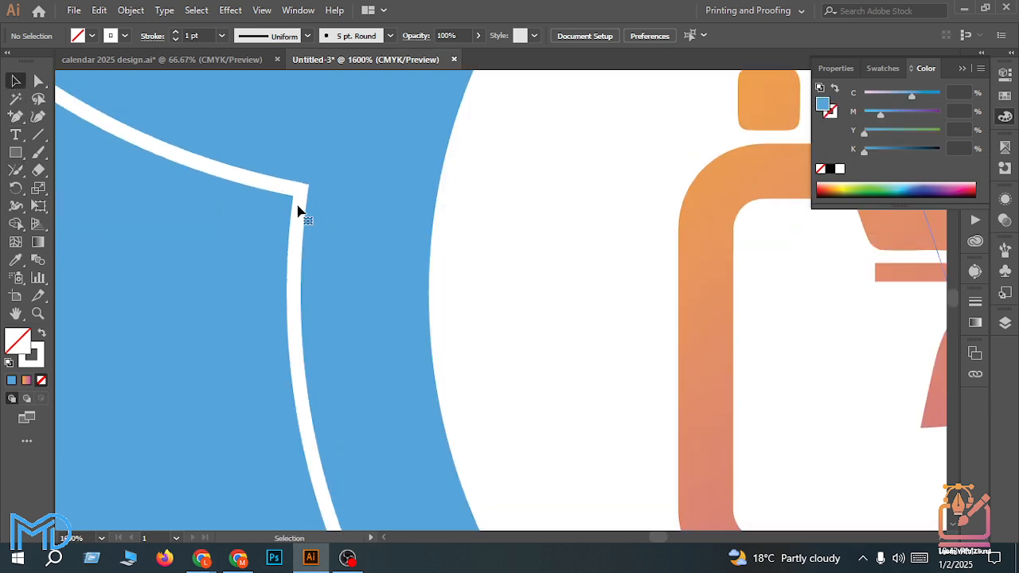
click(298, 190)
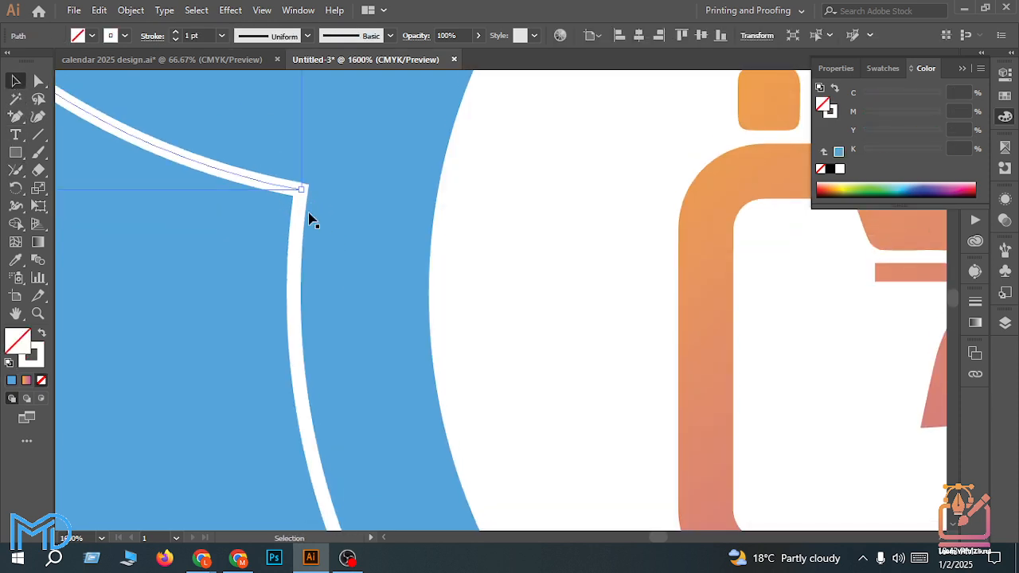
Step: Try to delete the white outline arcs around the two overlapping logo circles and undo the deletions
scroll(302, 220, down, 4)
scroll(306, 223, up, 2)
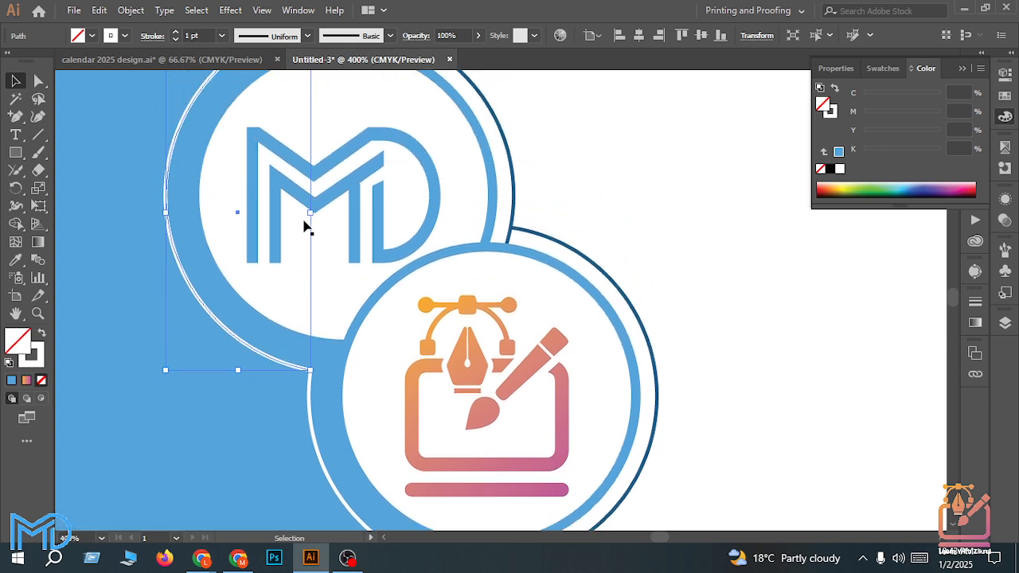
click(306, 227)
scroll(305, 227, up, 1)
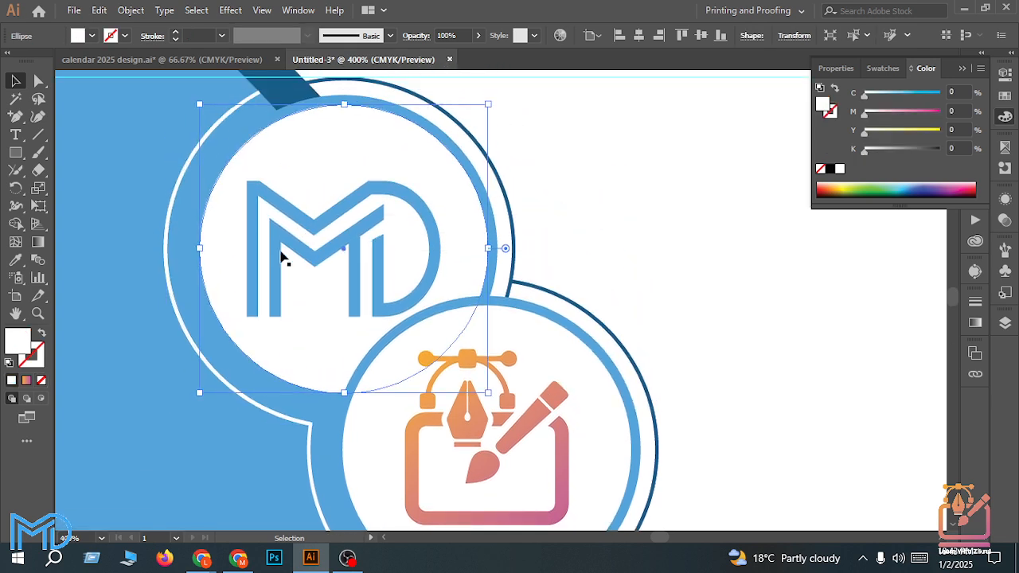
click(309, 428)
key(a)
click(308, 429)
key(Delete)
key(v)
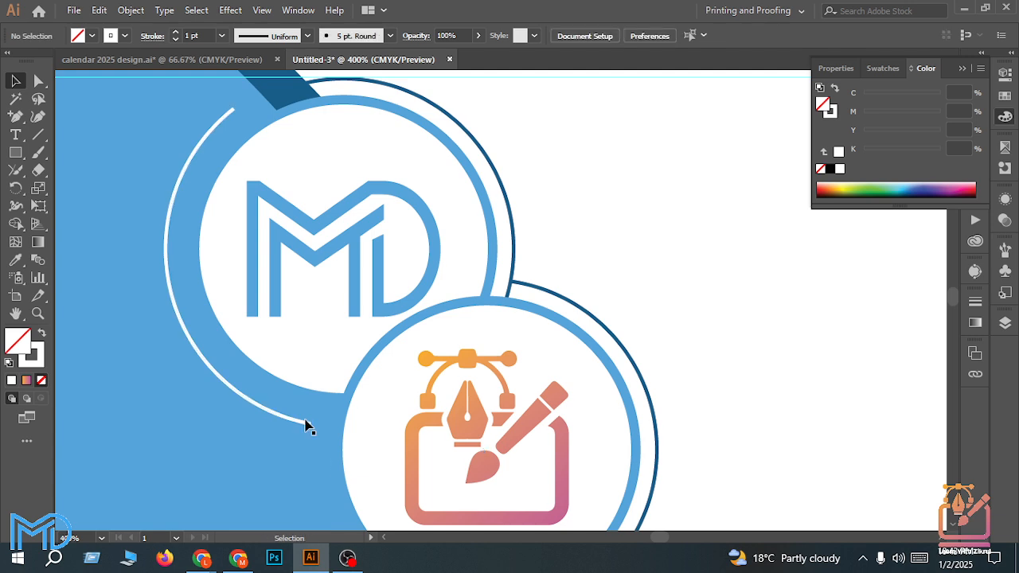
click(290, 423)
key(Delete)
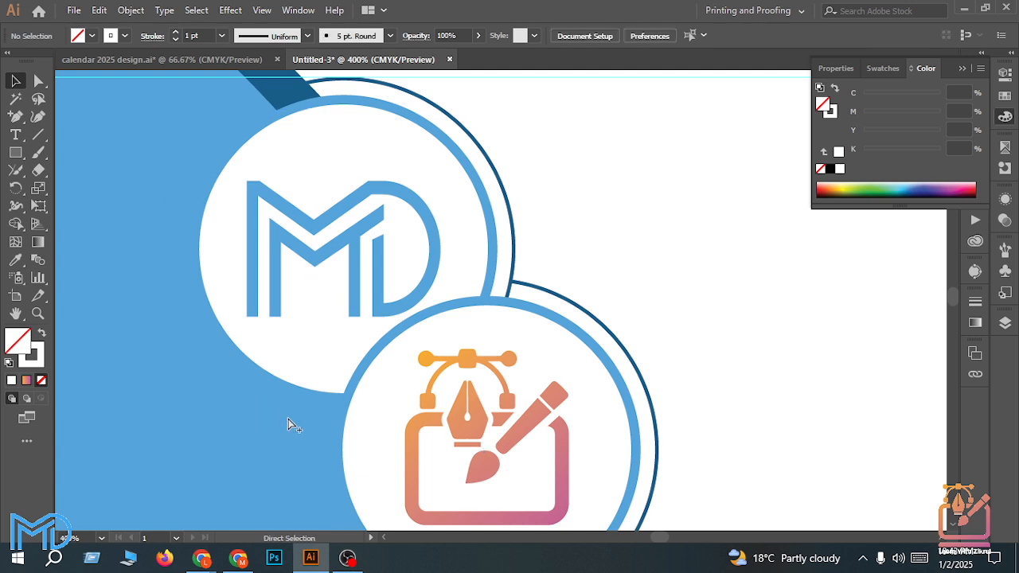
ctrl+alt+click(289, 419)
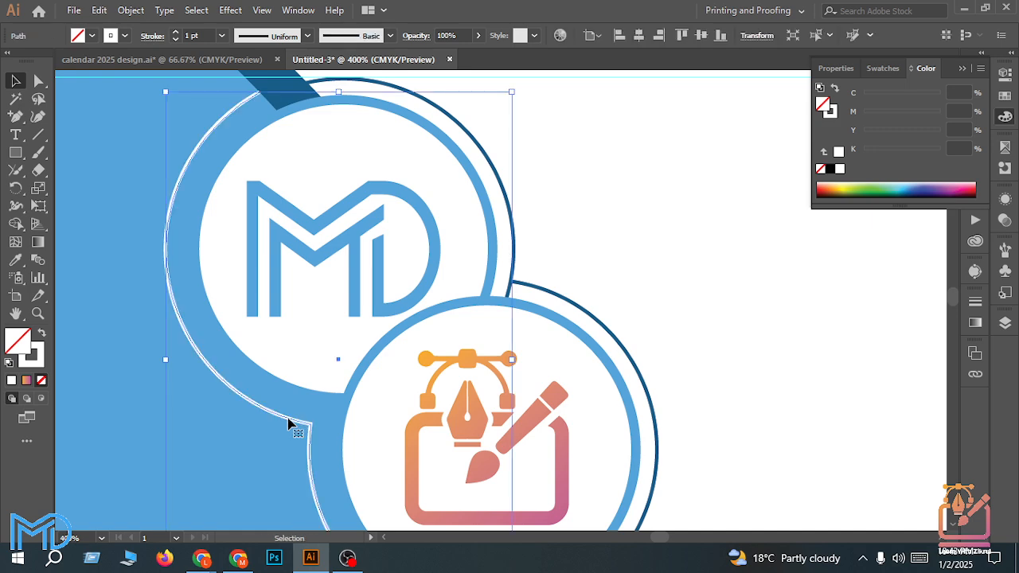
Step: Copy the name and Graphic Designer text from the old calendar onto the new layout's dark blue band and bring it to the front
scroll(552, 273, down, 3)
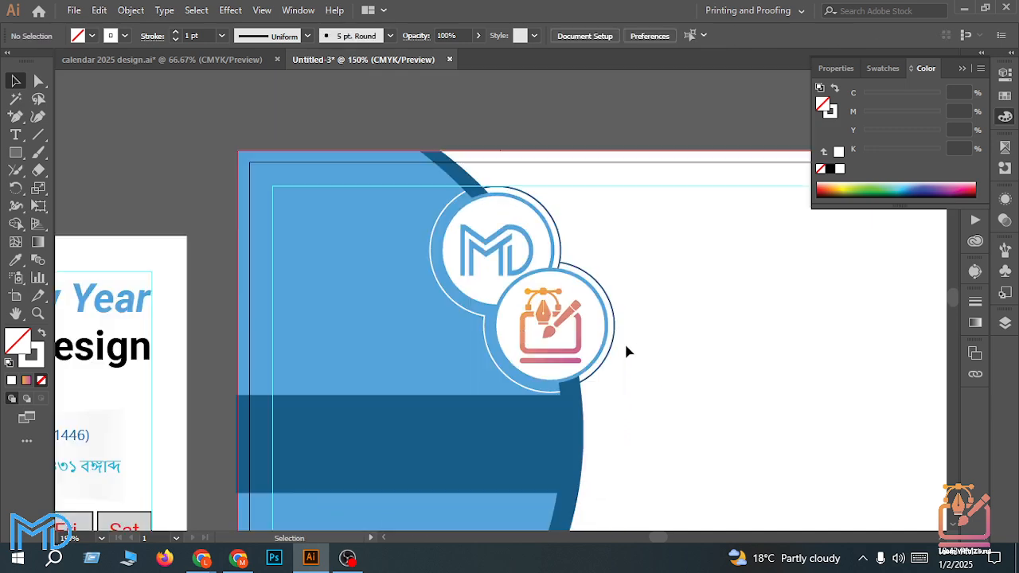
scroll(644, 366, down, 3)
scroll(636, 402, up, 3)
scroll(640, 401, down, 3)
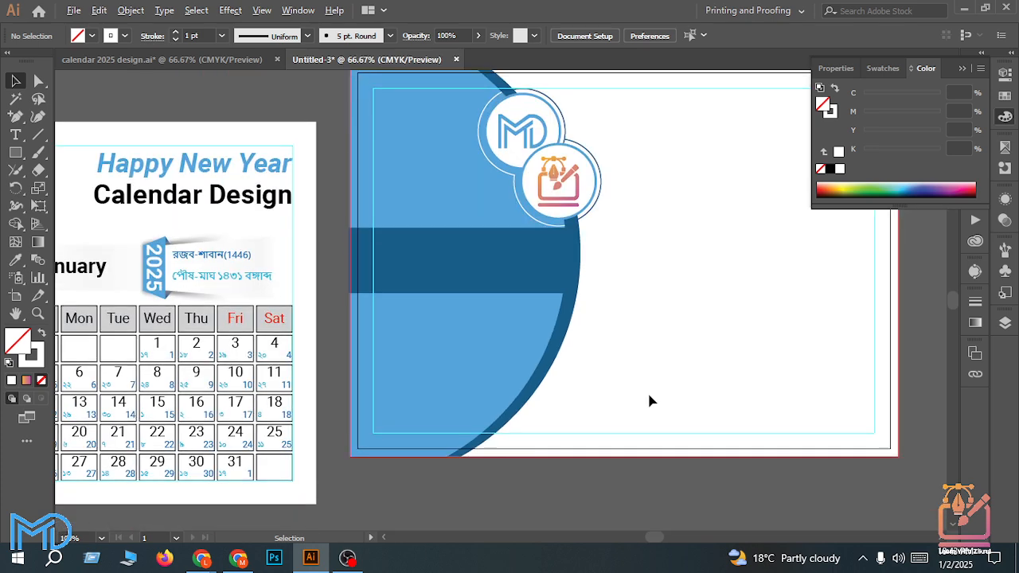
scroll(132, 366, up, 1)
scroll(131, 366, up, 1)
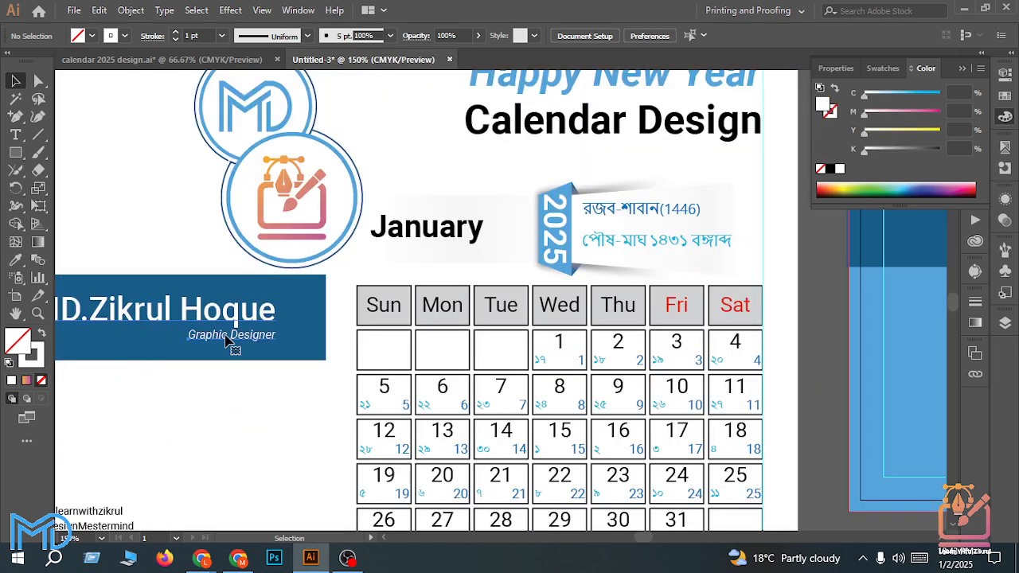
click(197, 352)
scroll(245, 341, down, 3)
drag(230, 324, 603, 284)
scroll(603, 284, down, 1)
key(ctrl+shift+a)
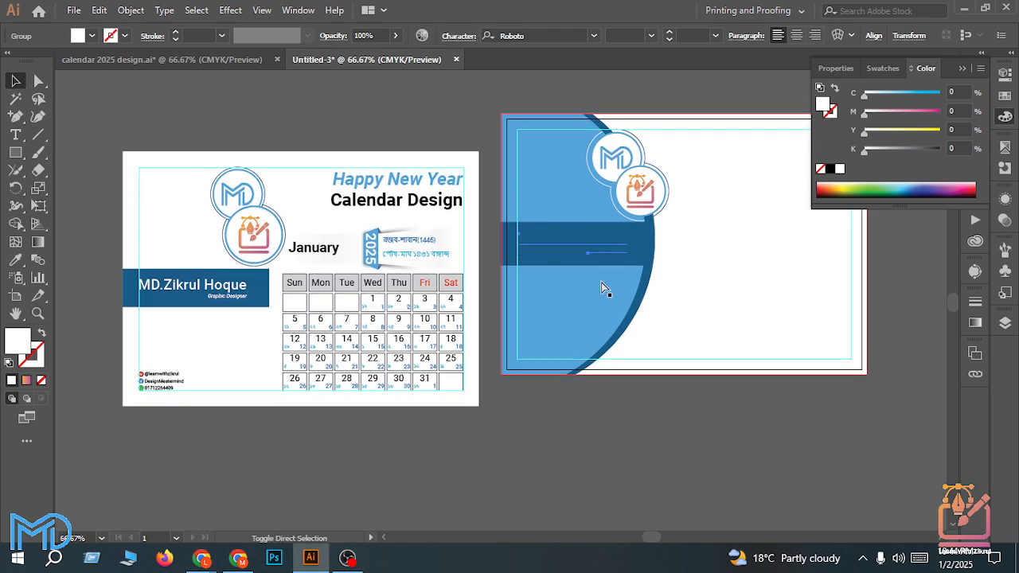
key(ctrl+shift+])
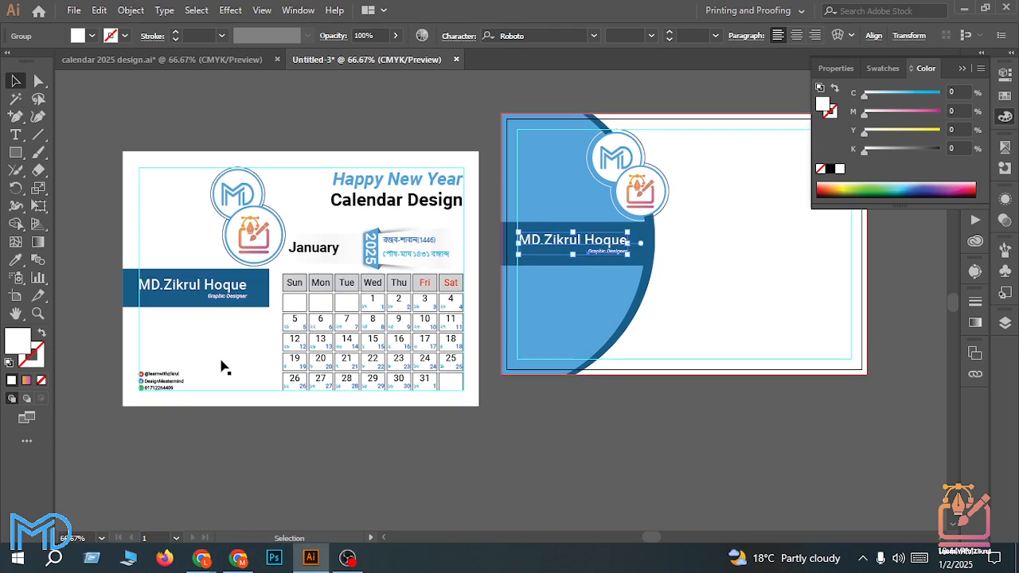
scroll(194, 380, up, 1)
scroll(191, 381, up, 1)
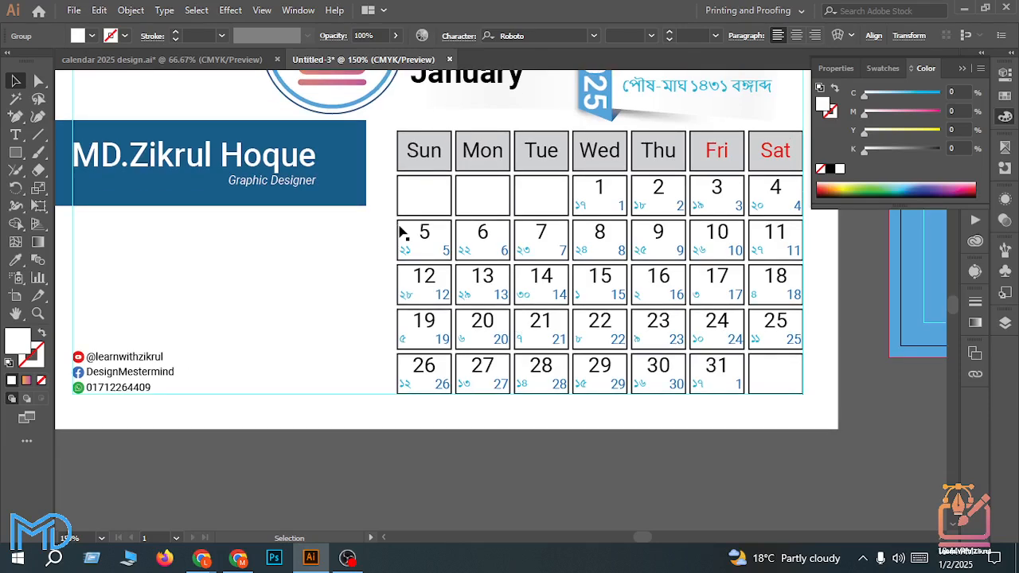
scroll(399, 228, down, 1)
scroll(233, 337, up, 2)
drag(269, 285, 219, 344)
scroll(303, 383, down, 3)
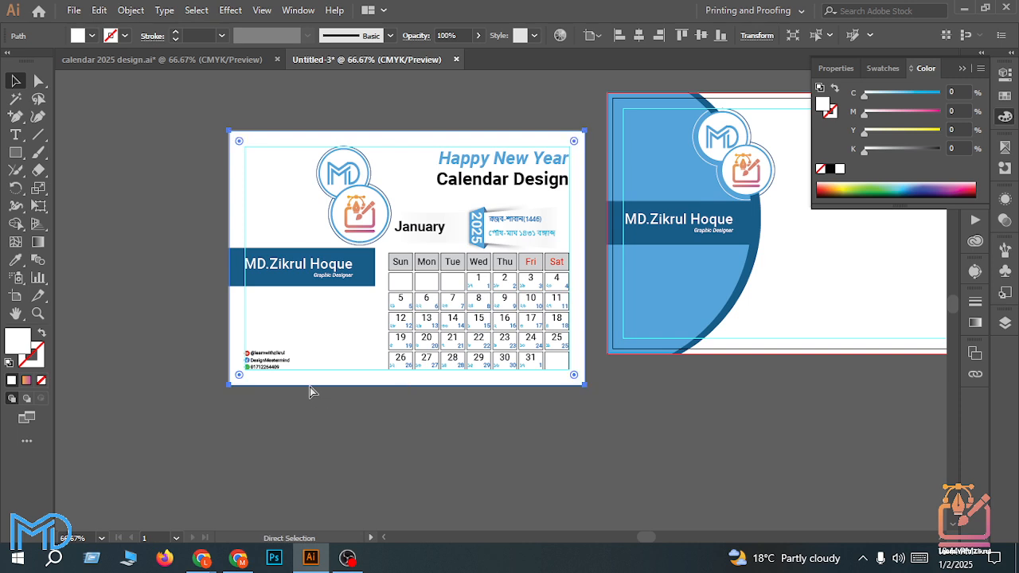
click(310, 390)
Step: Copy the three social contact lines with their icons from the old calendar into the new layout's light blue area
scroll(309, 389, up, 2)
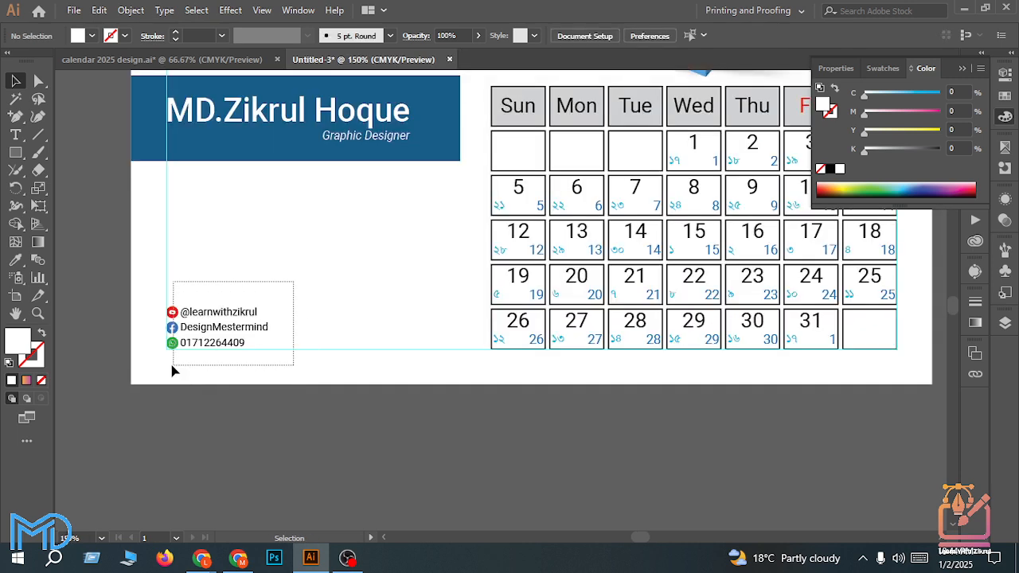
click(176, 371)
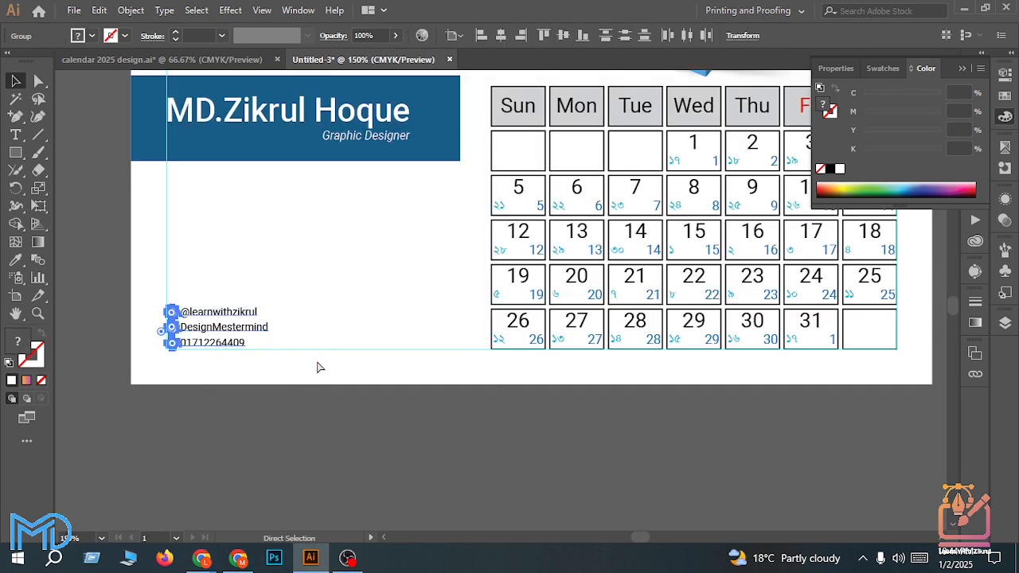
scroll(306, 374, down, 4)
scroll(771, 316, up, 2)
key(ctrl+v)
scroll(269, 293, up, 2)
drag(757, 316, 112, 412)
drag(266, 411, 814, 341)
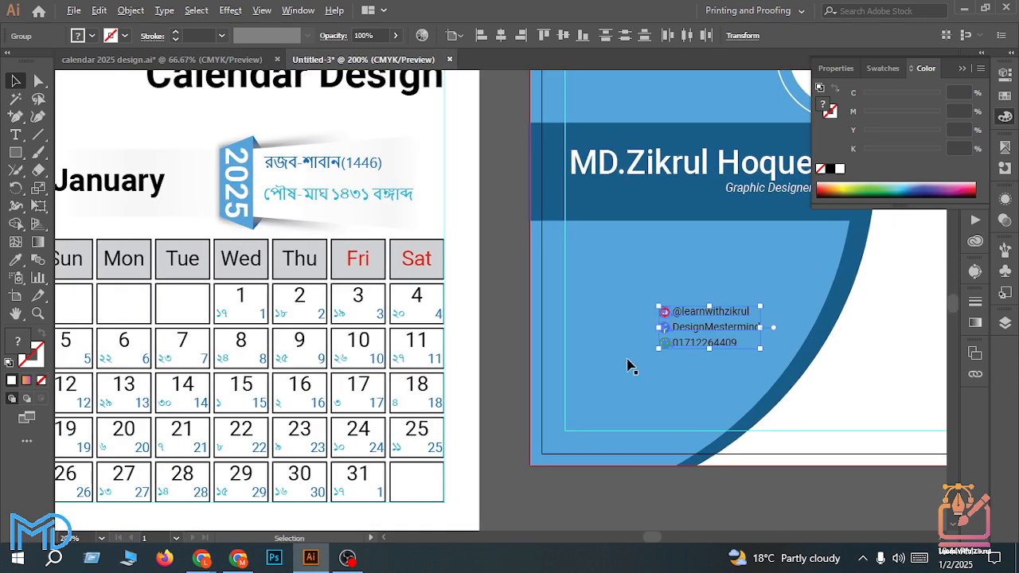
Step: Align the copied contact lines with the lower-left corner of the new layout's margin guides
scroll(629, 366, up, 2)
drag(770, 297, 586, 460)
scroll(586, 445, down, 3)
click(402, 428)
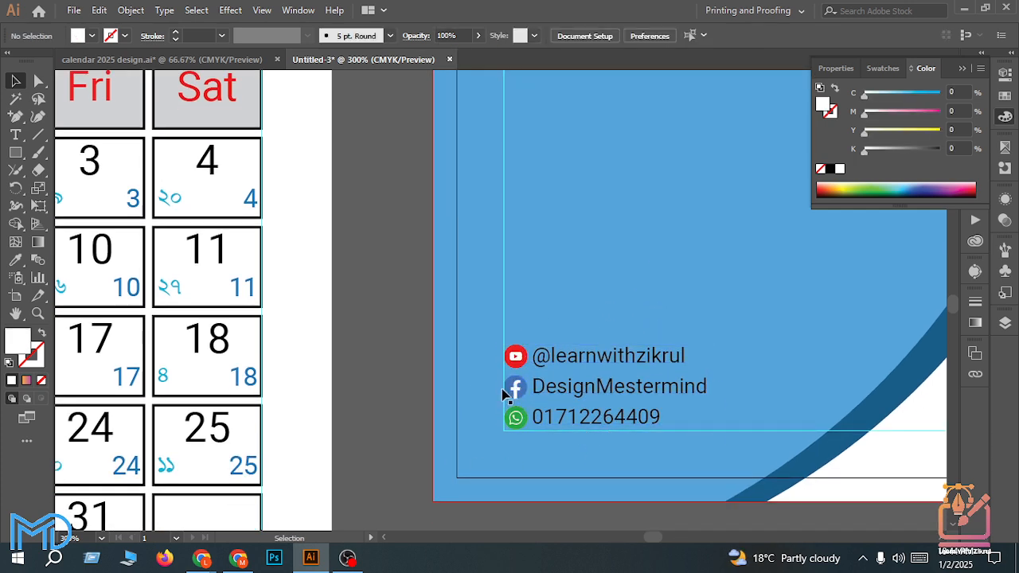
scroll(510, 413, down, 1)
scroll(530, 421, down, 2)
scroll(533, 373, up, 2)
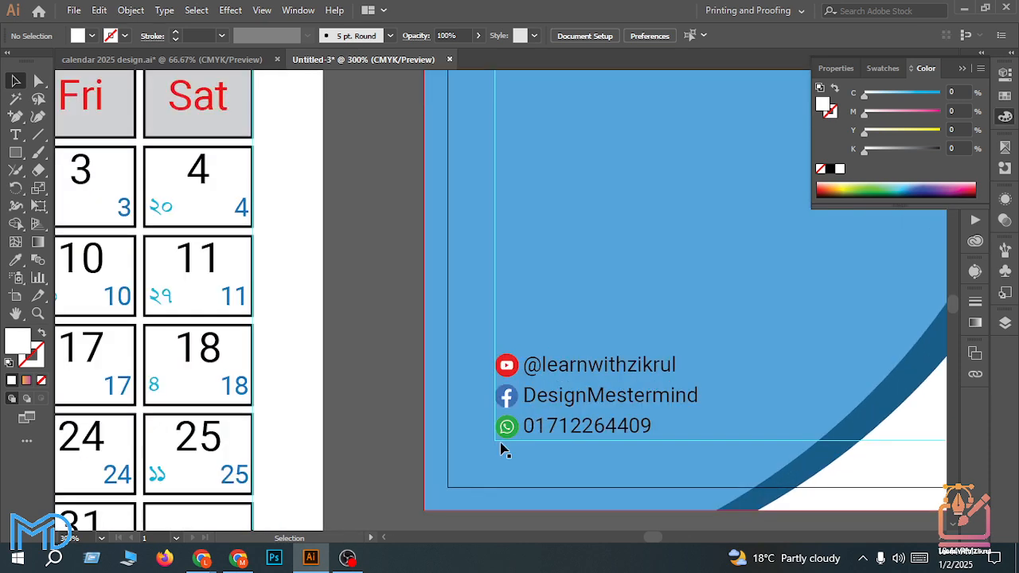
Step: Copy the "Happy New Year" and "Calendar Design" heading lines from the old calendar to the new page's upper-right white area
scroll(487, 449, down, 4)
scroll(651, 476, up, 3)
scroll(643, 475, down, 1)
scroll(644, 478, up, 1)
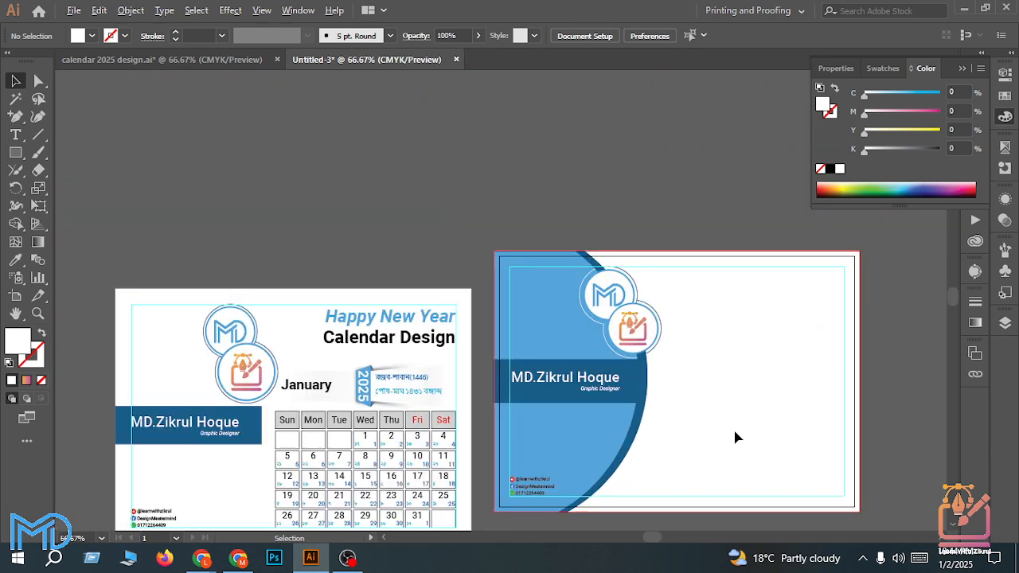
scroll(591, 439, down, 1)
scroll(525, 421, down, 1)
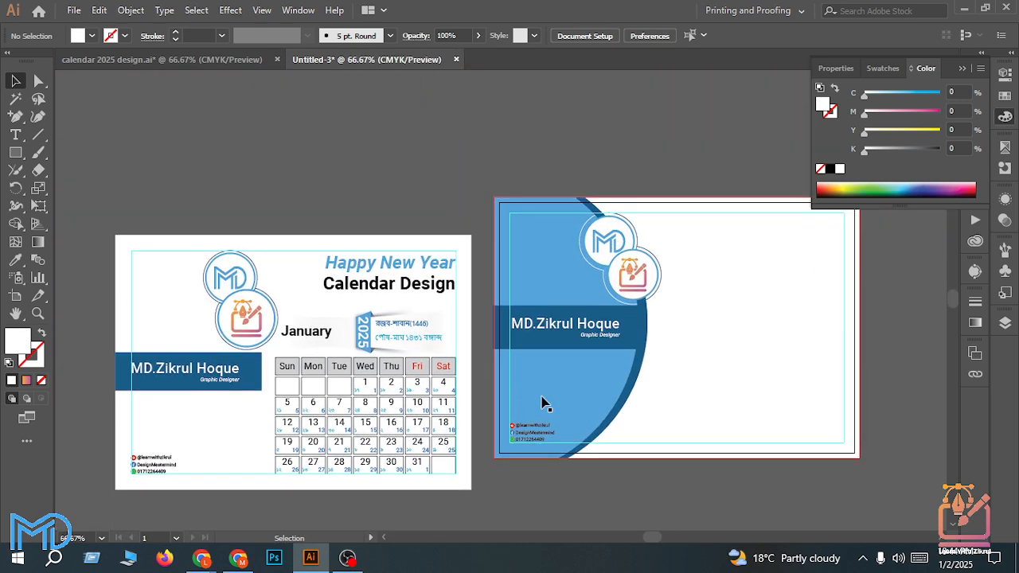
click(392, 265)
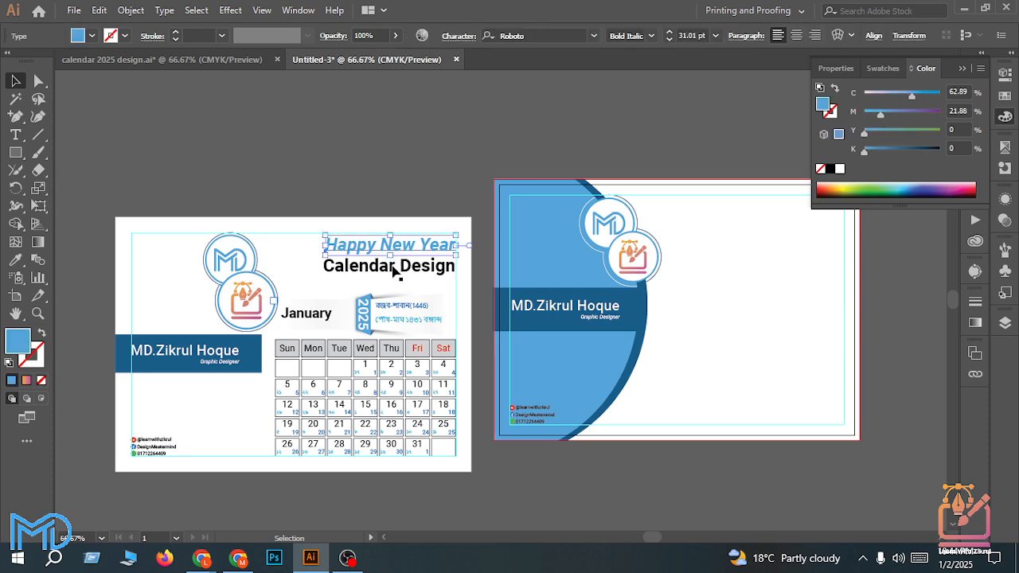
drag(390, 264, 758, 227)
Step: Move both heading lines into the upper-right margin corner, with their right edge on the vertical guide
scroll(1003, 283, up, 2)
scroll(742, 300, up, 1)
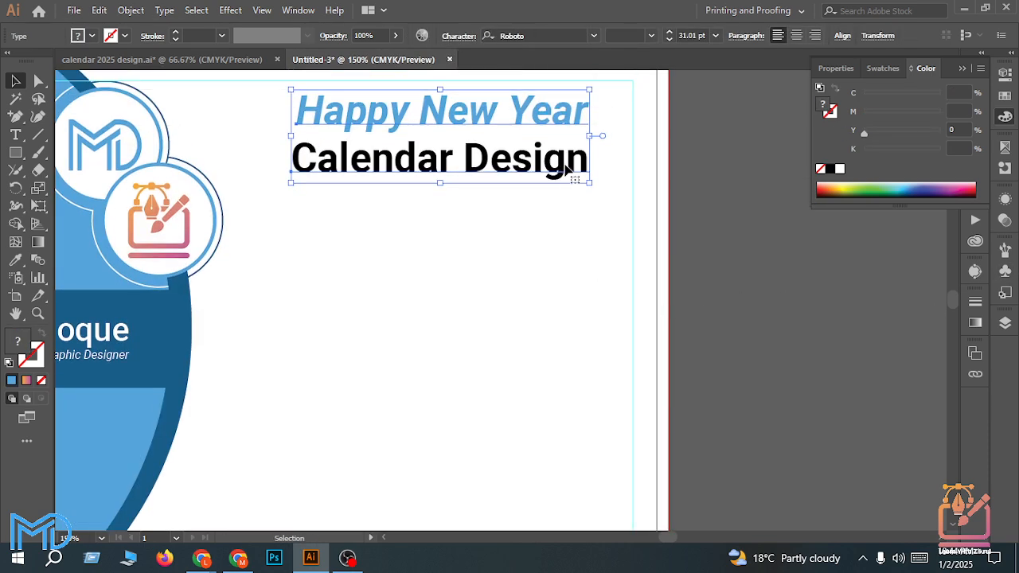
drag(560, 163, 601, 146)
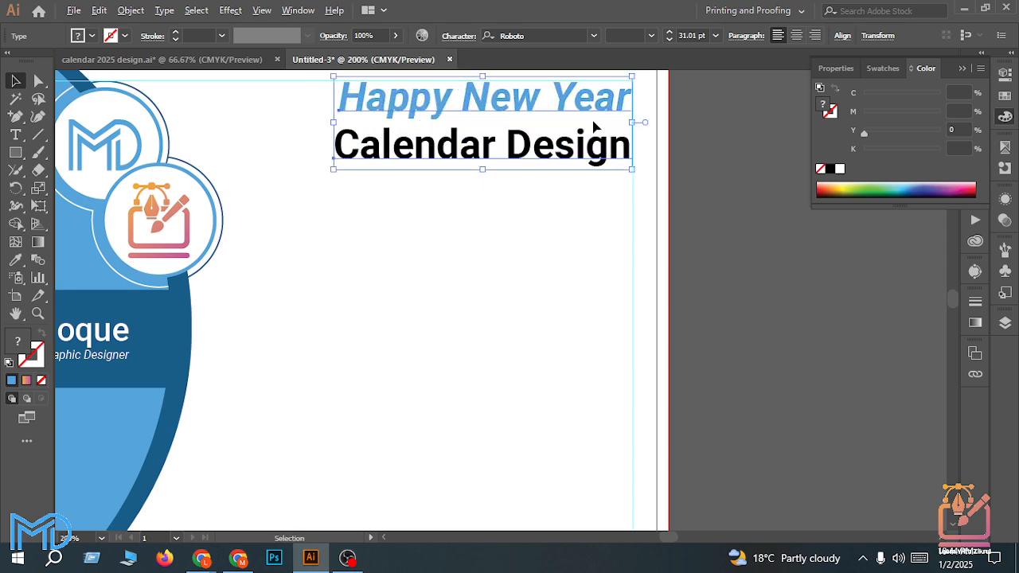
scroll(597, 122, up, 2)
scroll(573, 151, up, 1)
scroll(579, 158, down, 2)
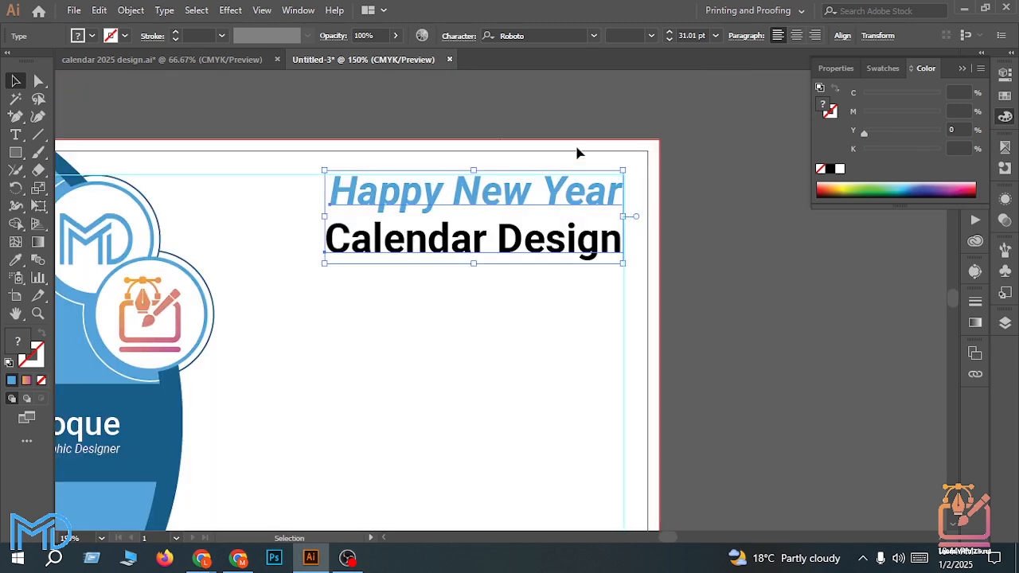
scroll(578, 163, up, 2)
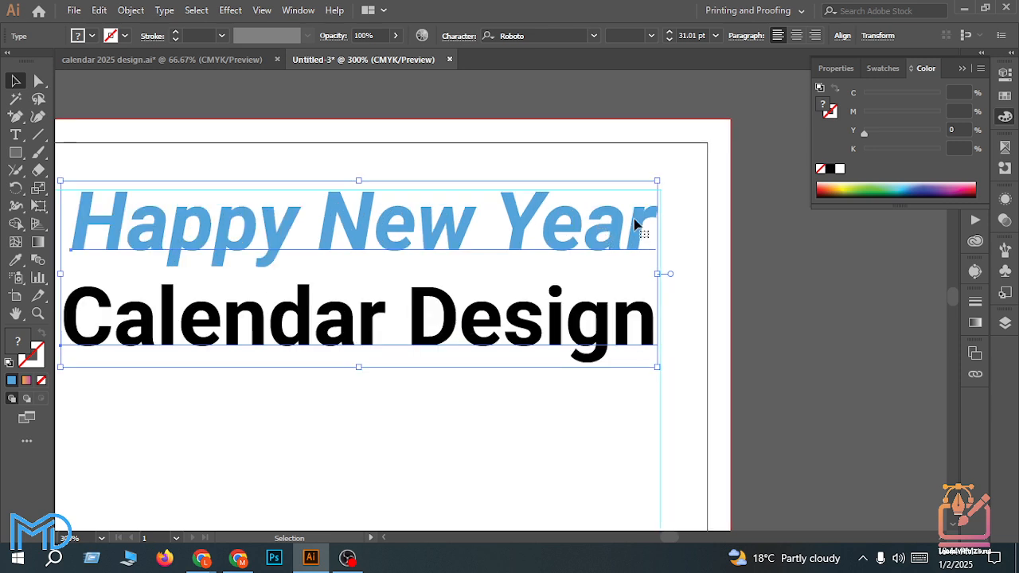
drag(641, 225, 638, 224)
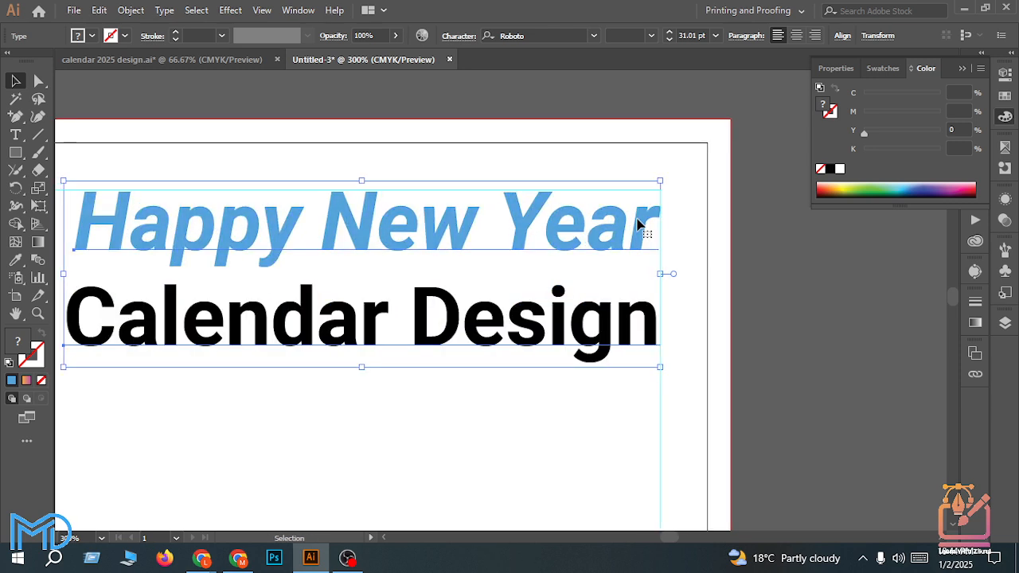
Step: Nudge both heading lines down so they sit just inside the upper margin guide, and deselect them
key(Down)
key(Down)
key(Down)
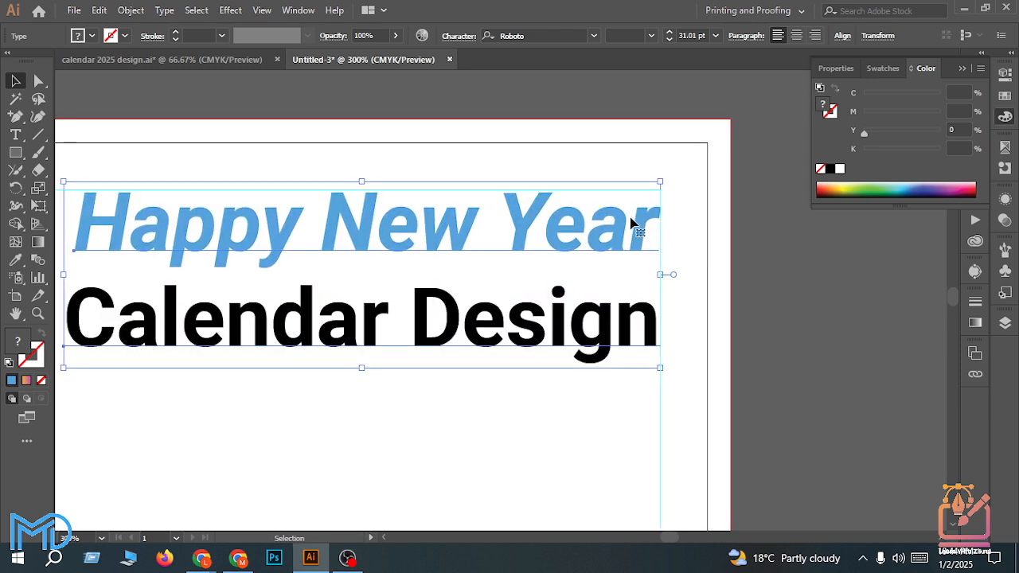
key(Down)
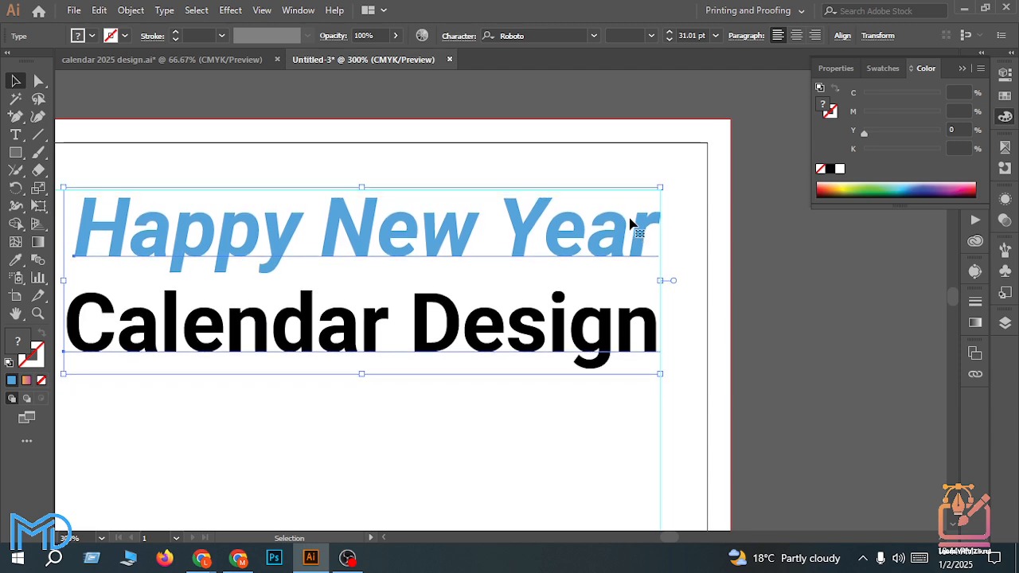
key(Down)
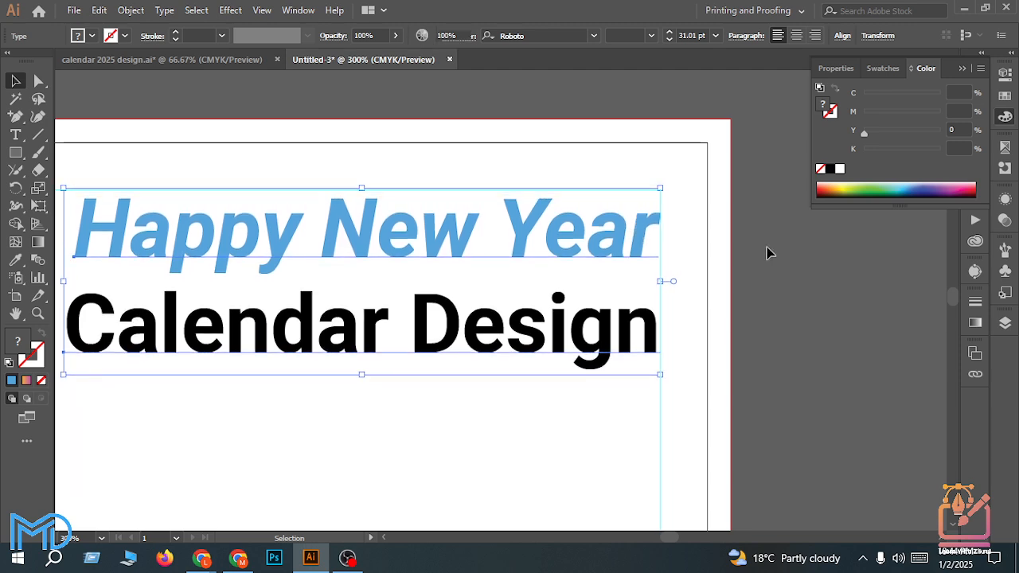
click(761, 237)
Step: Copy the January title, 2025 ribbon and Bengali month texts from the old calendar to below the new page's heading
scroll(768, 271, down, 5)
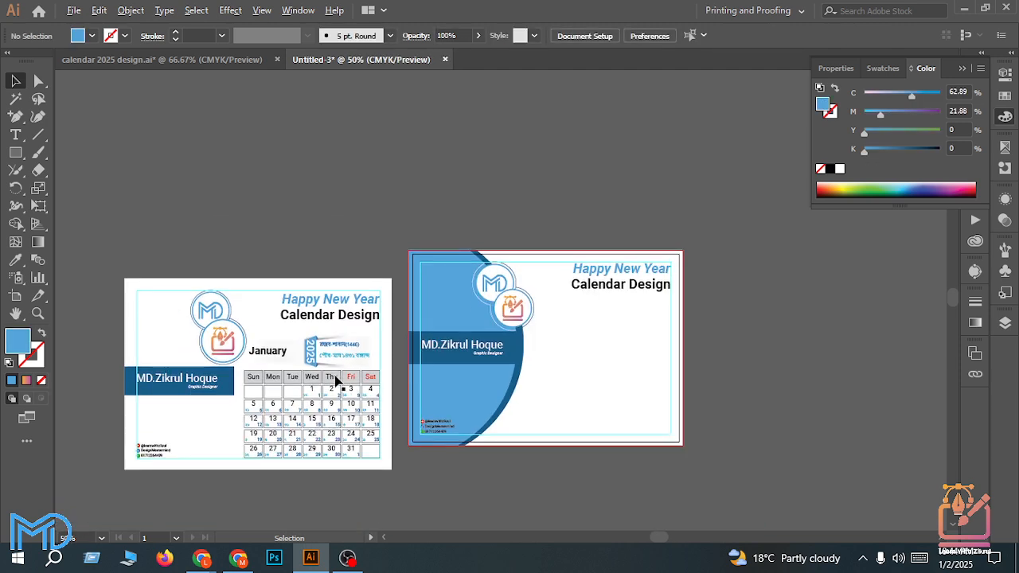
scroll(236, 434, up, 1)
click(299, 326)
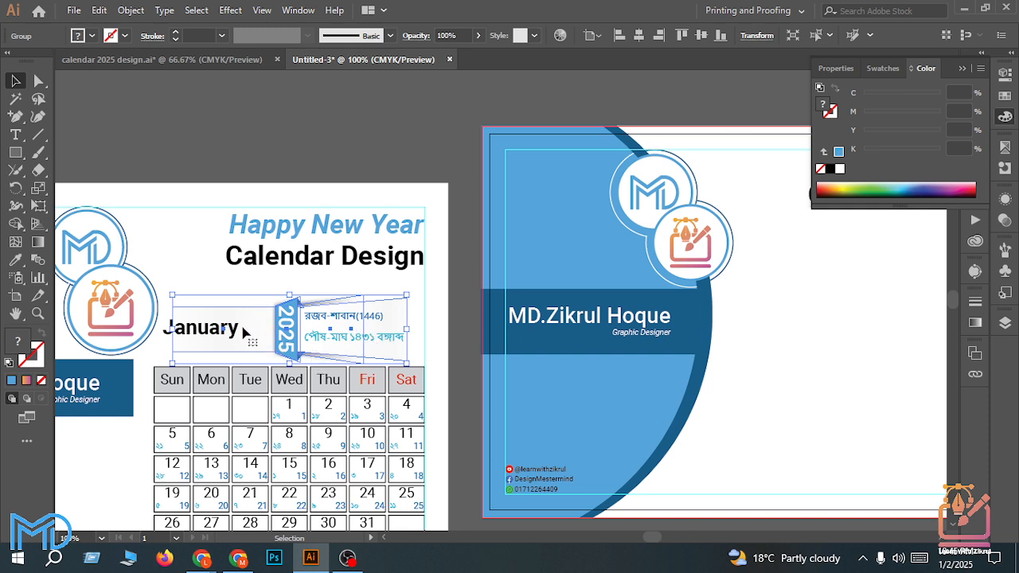
click(223, 333)
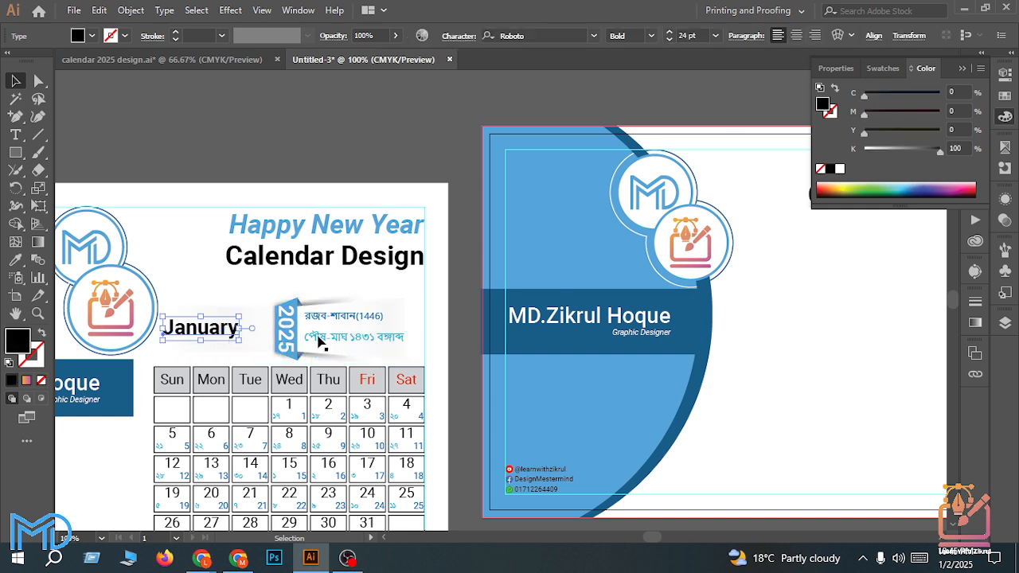
click(284, 334)
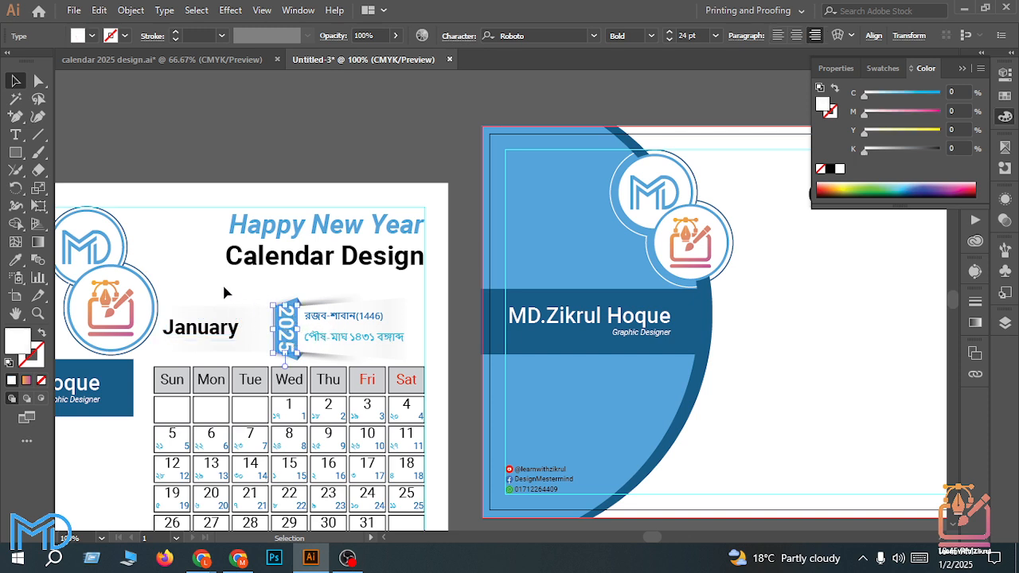
click(184, 294)
drag(192, 300, 199, 309)
drag(305, 358, 332, 358)
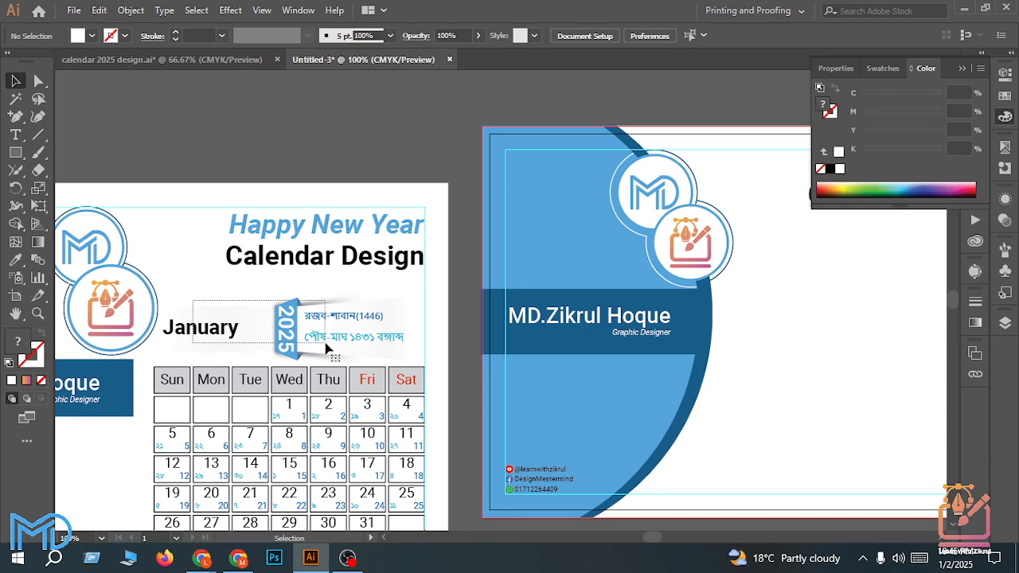
scroll(334, 362, down, 2)
scroll(359, 367, down, 3)
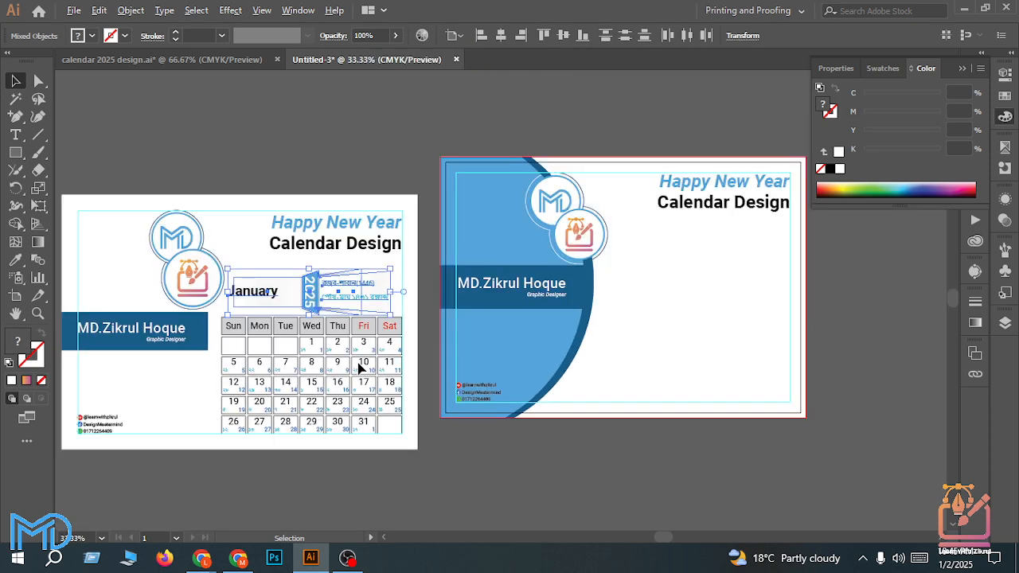
scroll(496, 367, up, 2)
drag(191, 288, 566, 235)
click(809, 293)
scroll(696, 351, down, 1)
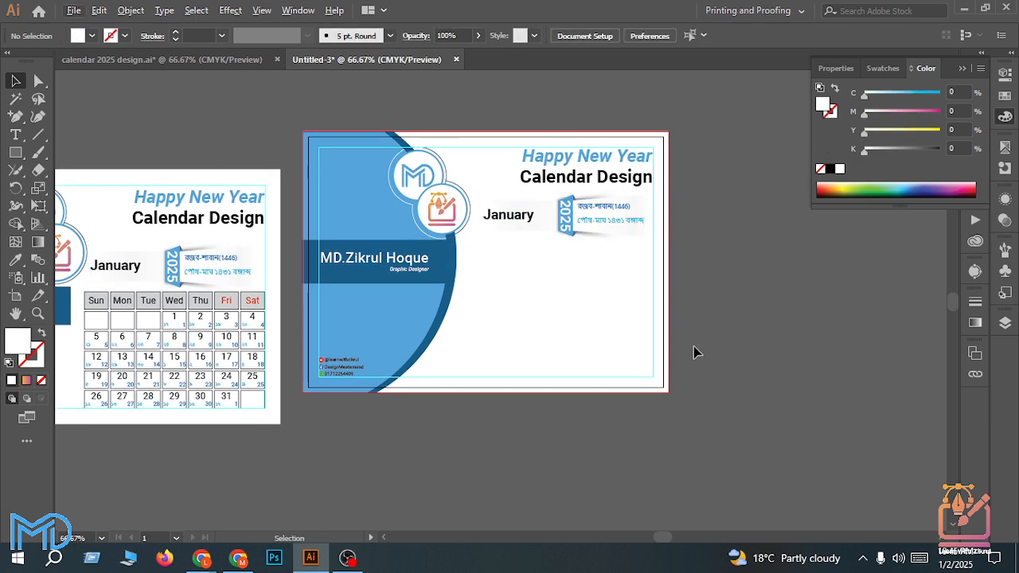
Step: Draw a rectangle about 4.585 by 2.835 in below the January header, with its lower-right corner on the margin guides
scroll(267, 323, up, 1)
scroll(721, 330, up, 4)
scroll(718, 347, down, 2)
scroll(716, 358, down, 1)
scroll(807, 382, up, 2)
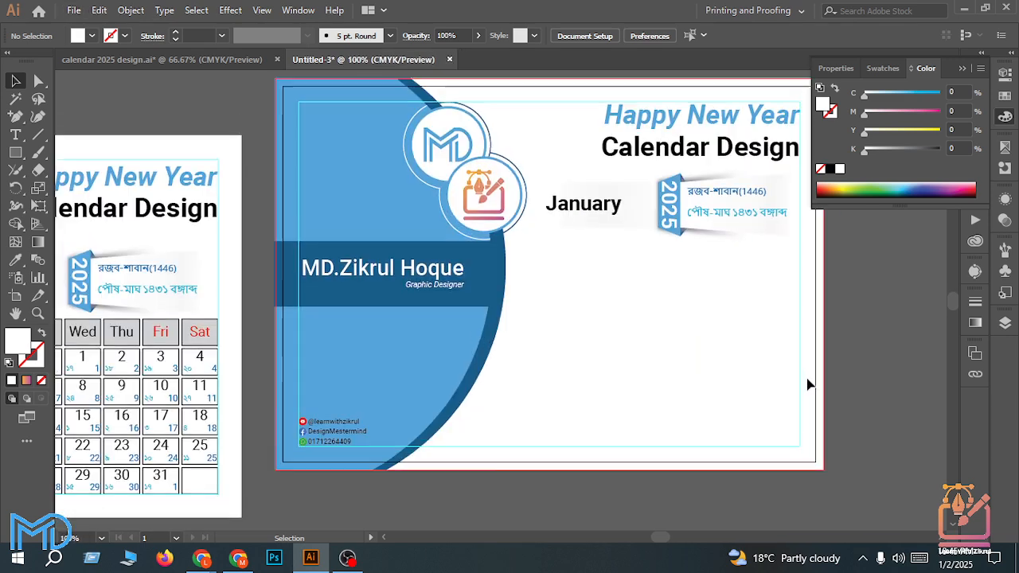
click(16, 152)
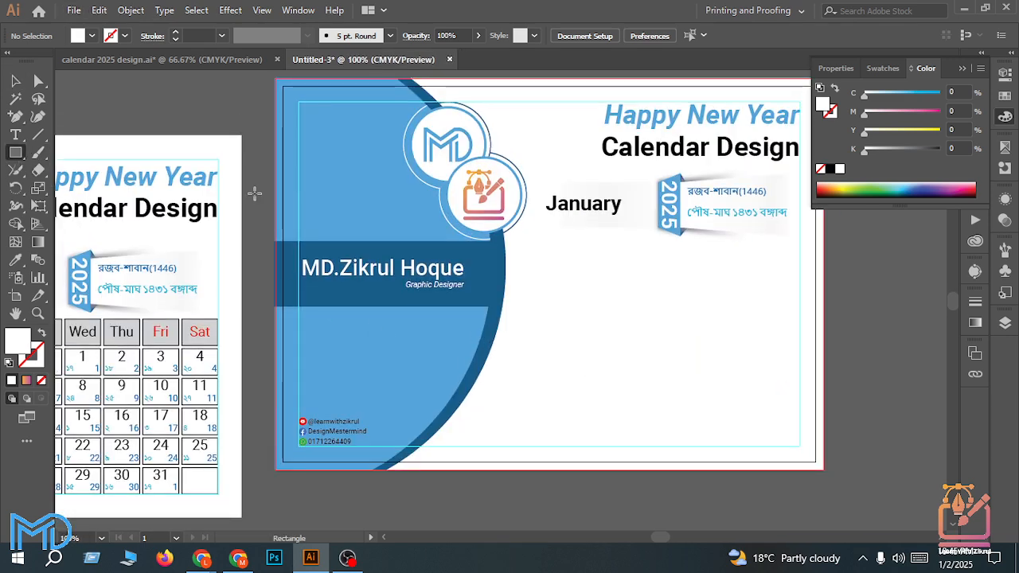
scroll(578, 292, up, 1)
scroll(592, 329, down, 1)
scroll(718, 338, down, 2)
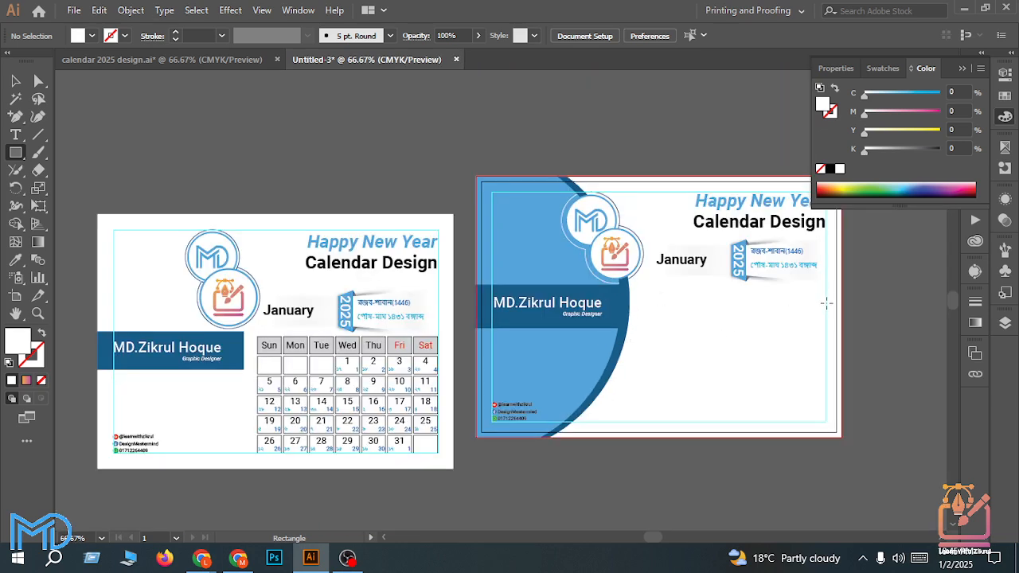
drag(824, 303, 638, 423)
drag(638, 422, 634, 421)
click(1005, 73)
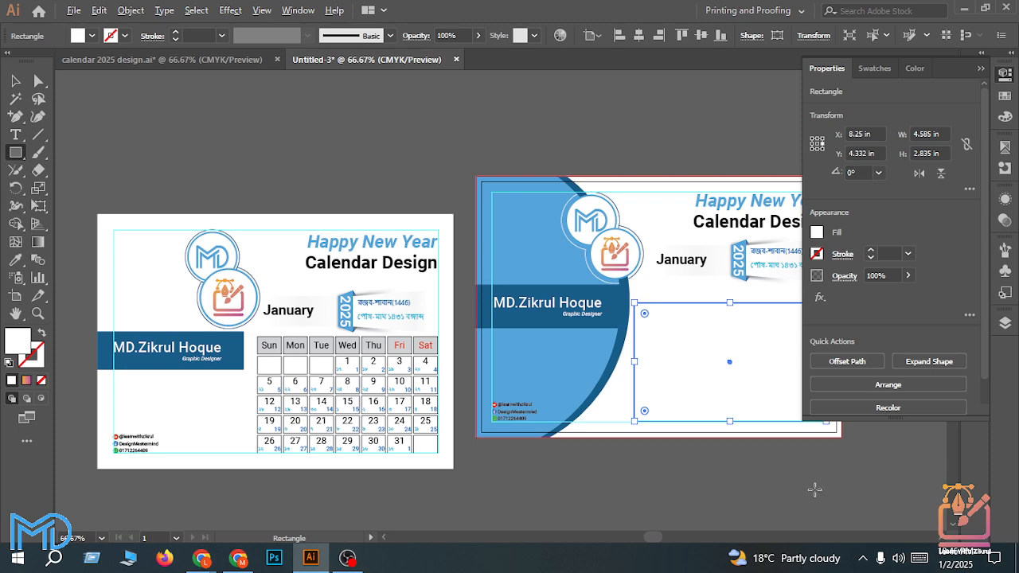
Step: Set the rectangle's width to 4.5 in, scaling it proportionally to 2.783 in high from its bottom-centre reference point, and deselect it
key(v)
scroll(784, 404, up, 2)
scroll(786, 414, down, 2)
scroll(768, 410, up, 2)
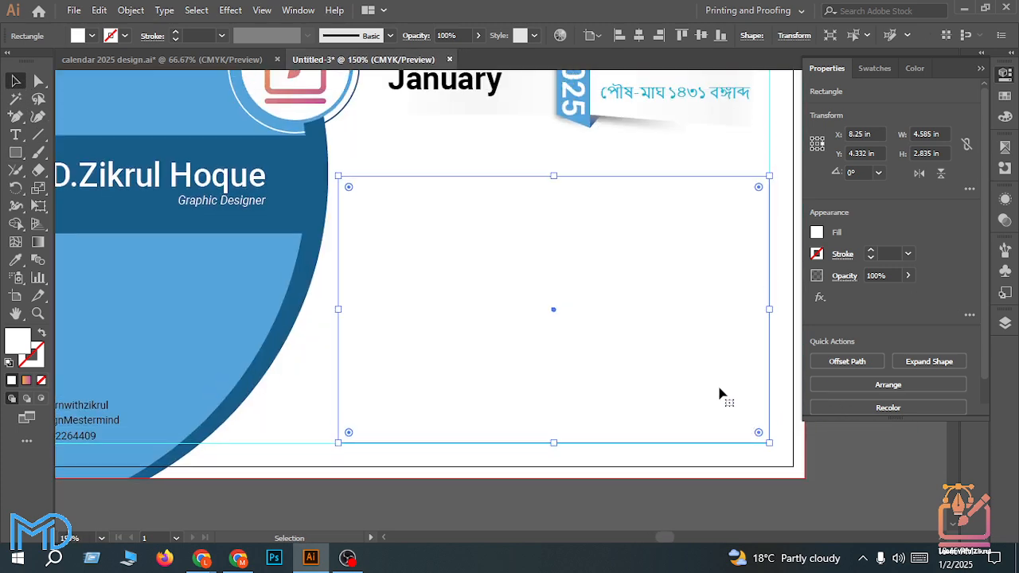
scroll(721, 392, up, 1)
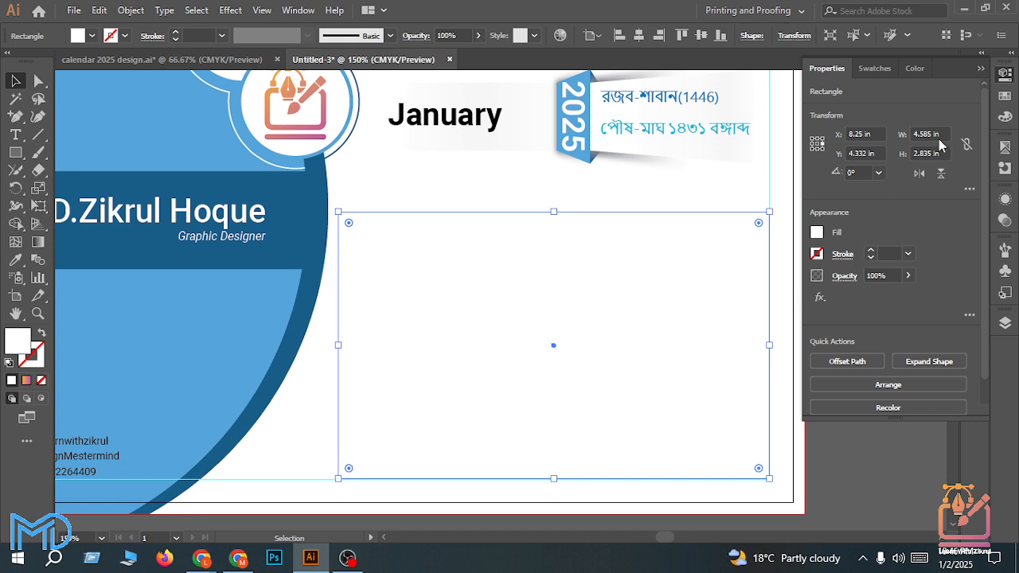
click(818, 149)
drag(941, 134, 925, 139)
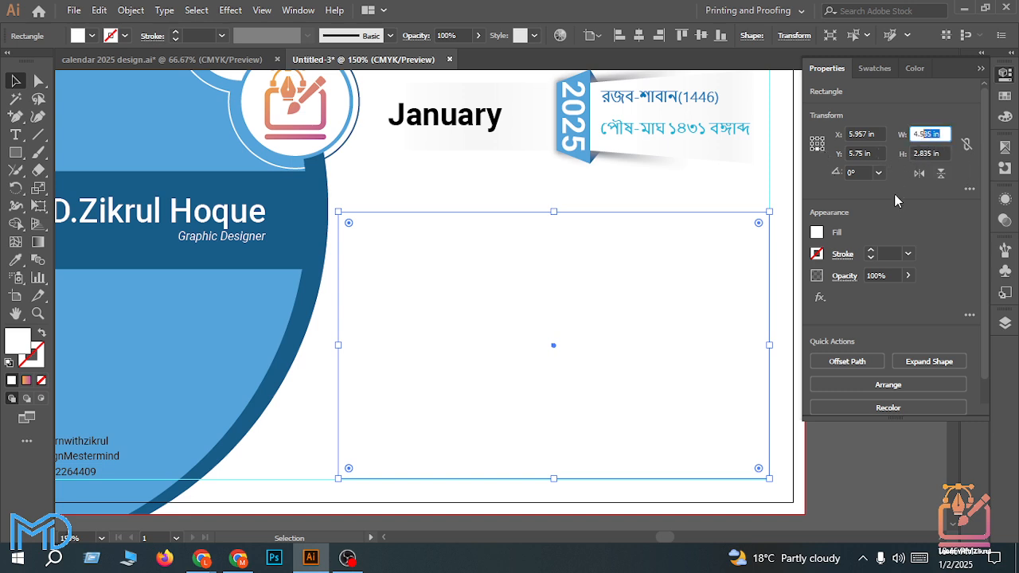
key(BackSpace)
key(Tab)
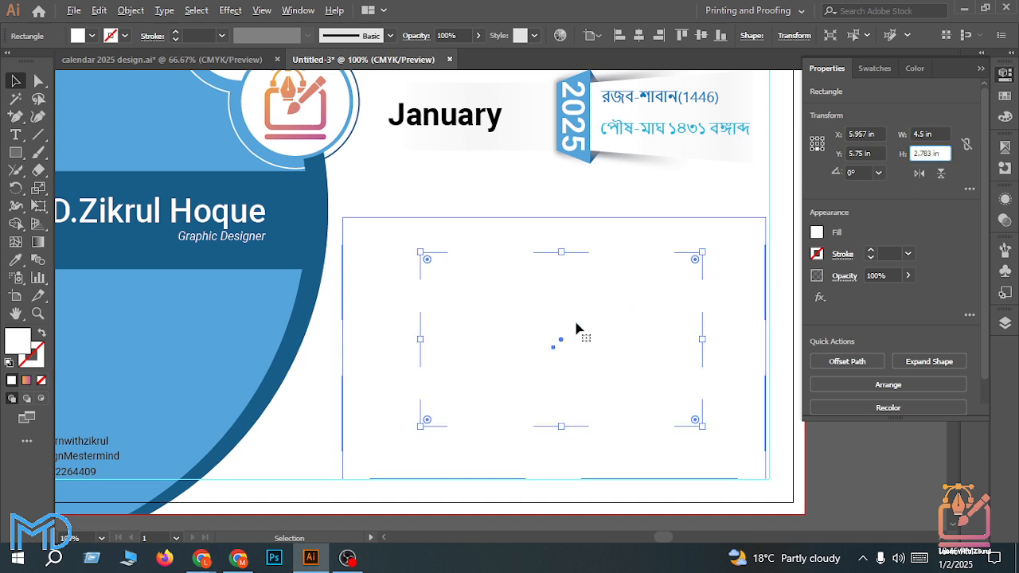
scroll(577, 328, down, 1)
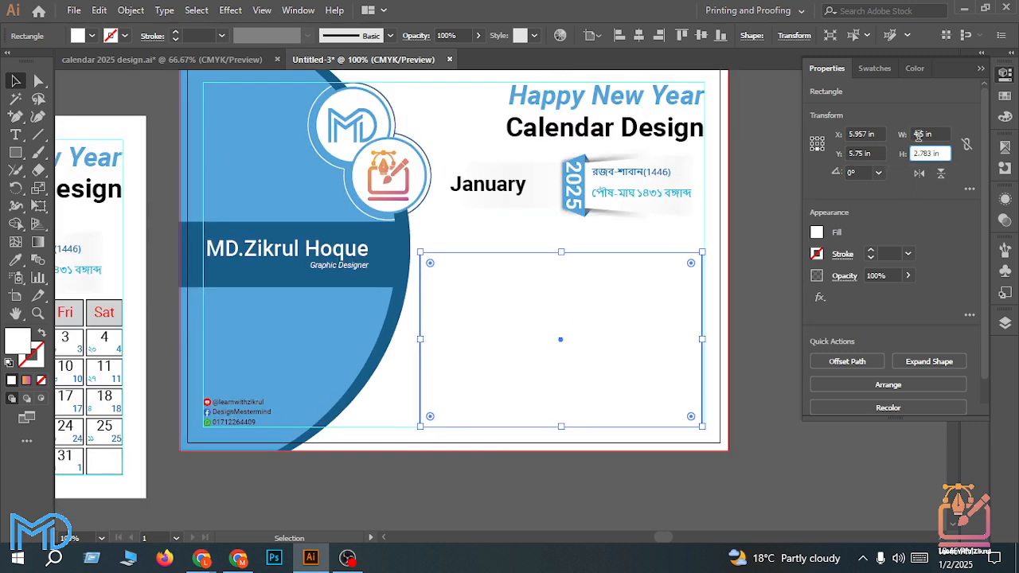
click(732, 253)
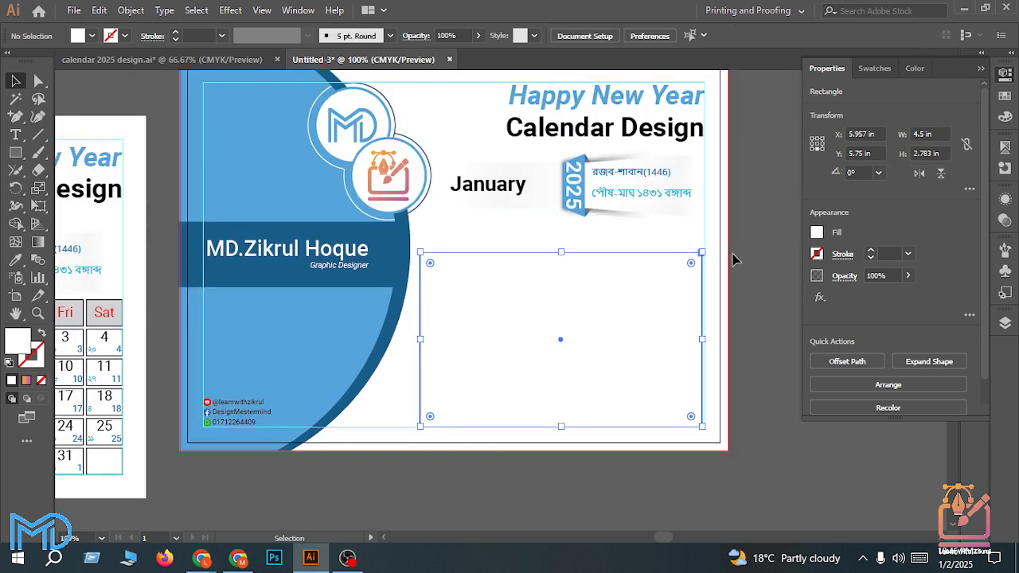
Step: Remove the rectangle's white fill and give it a black stroke
scroll(660, 277, down, 1)
click(524, 272)
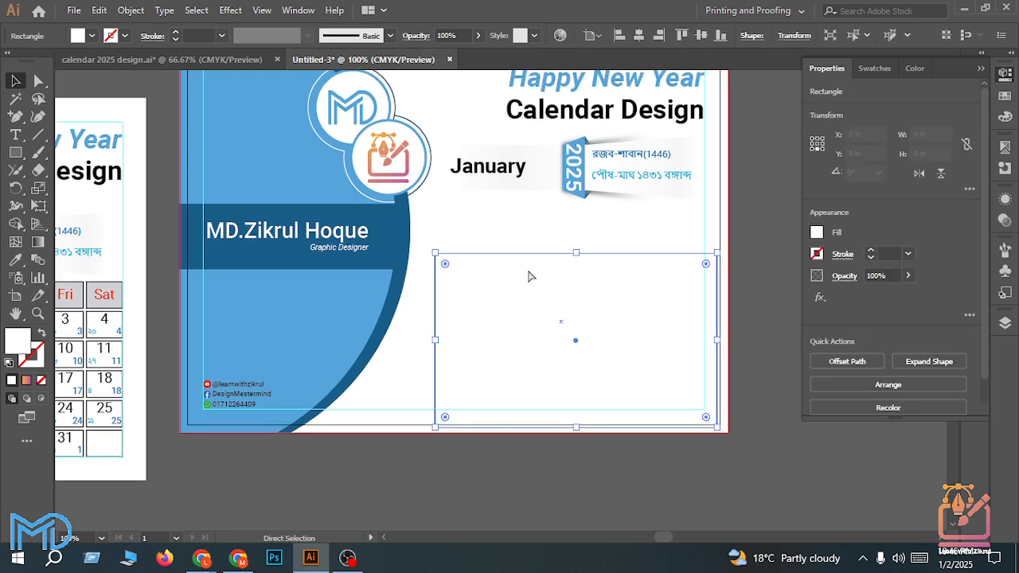
click(91, 36)
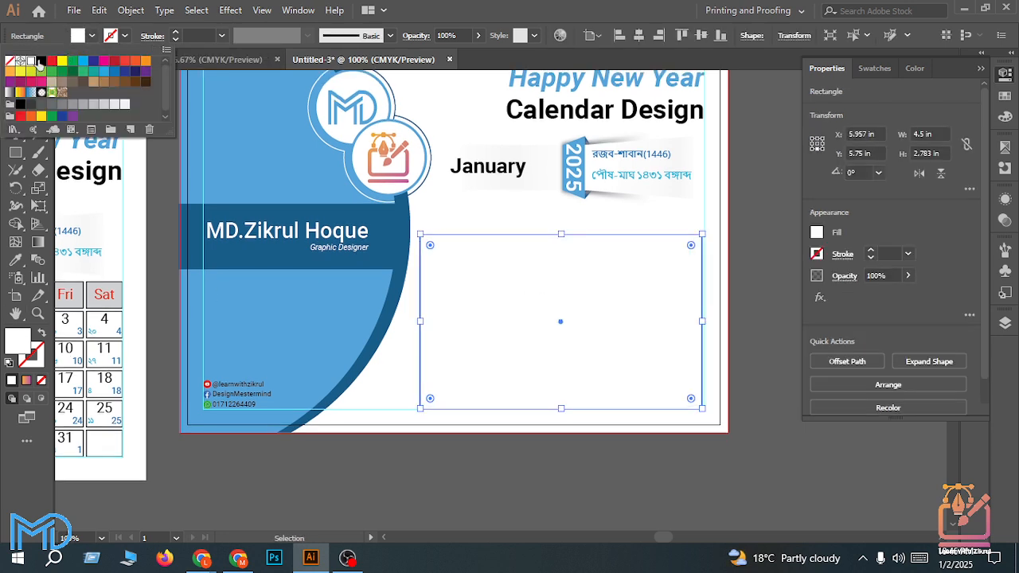
click(12, 61)
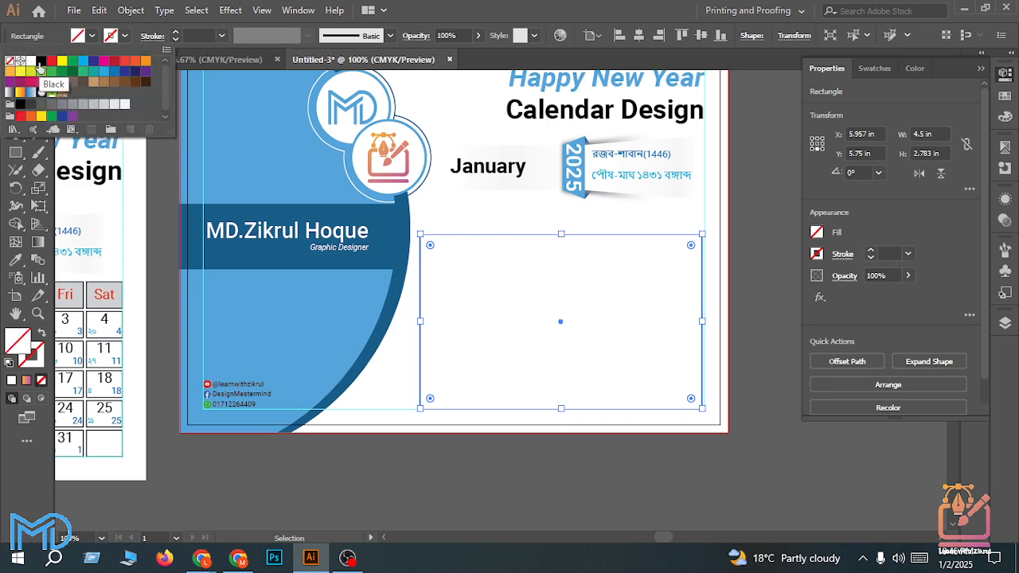
click(39, 62)
Step: Start Split Into Grid on the rectangle with preview on, using 6 rows and 7 columns
click(131, 11)
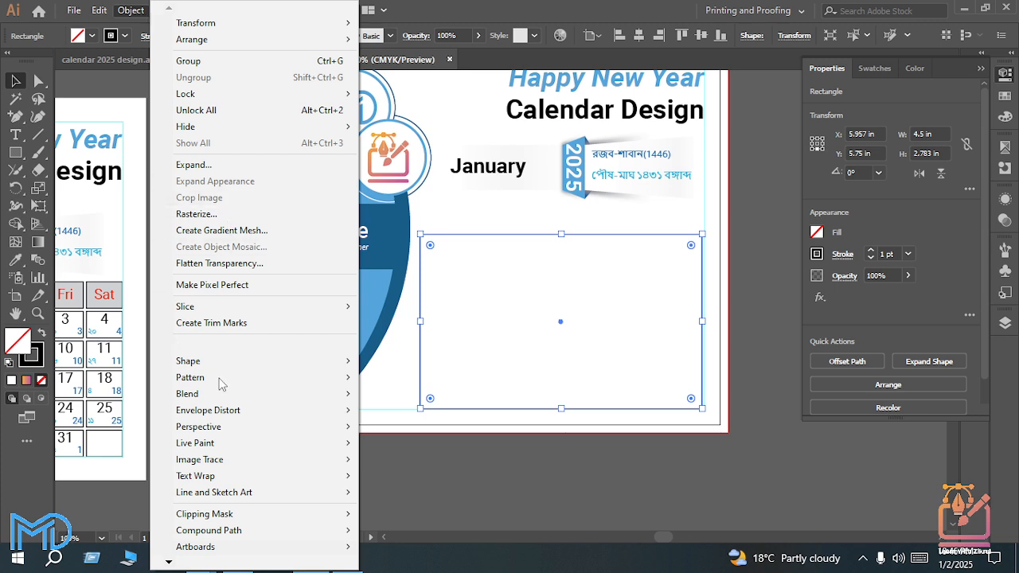
mouse_move(223, 352)
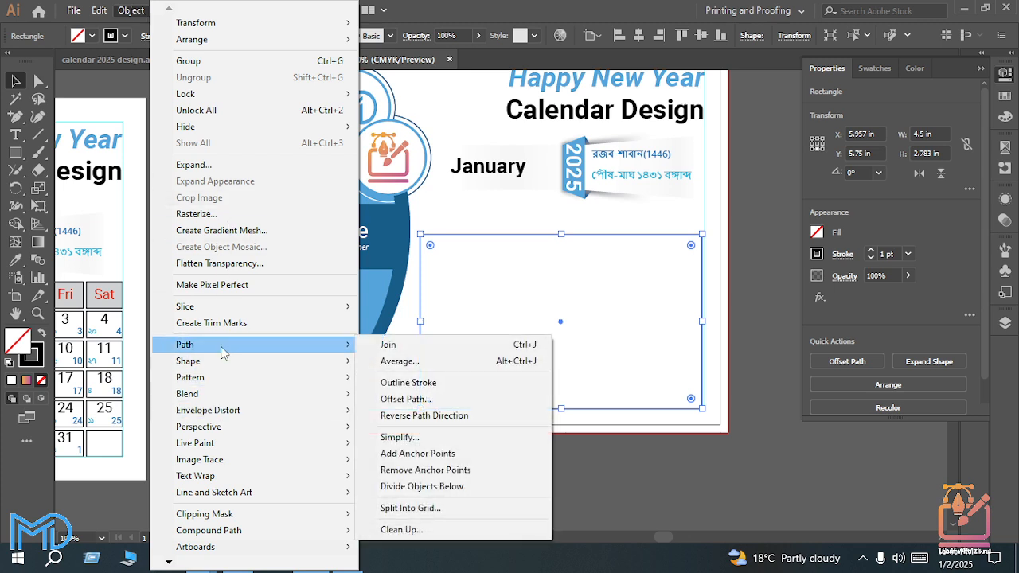
click(426, 512)
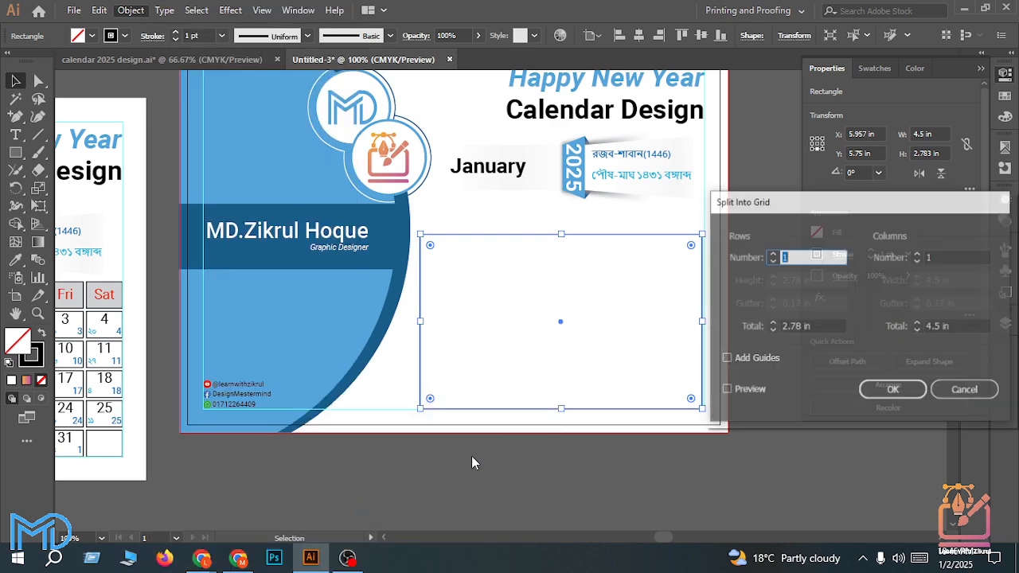
click(736, 390)
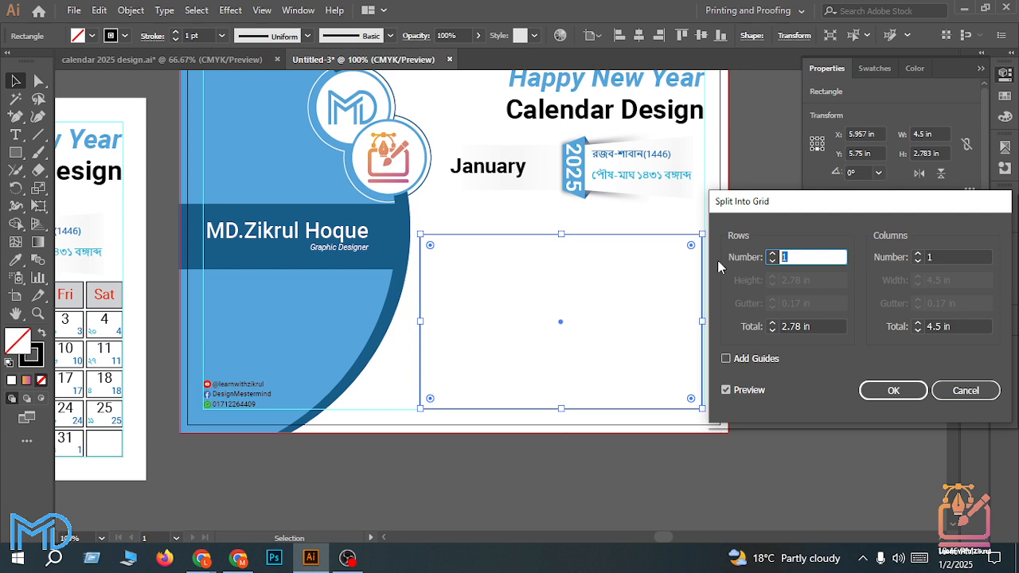
text(6)
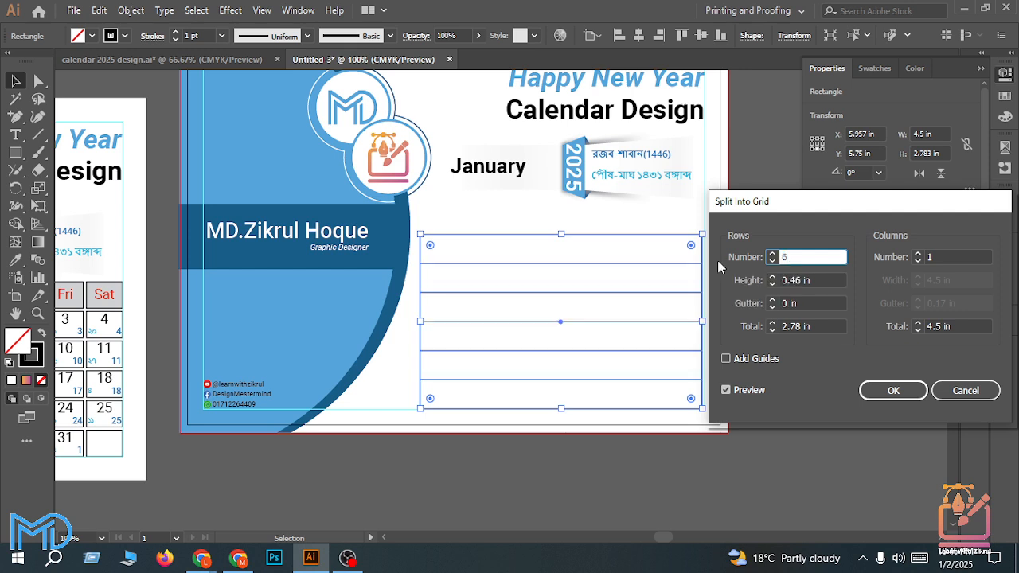
click(964, 254)
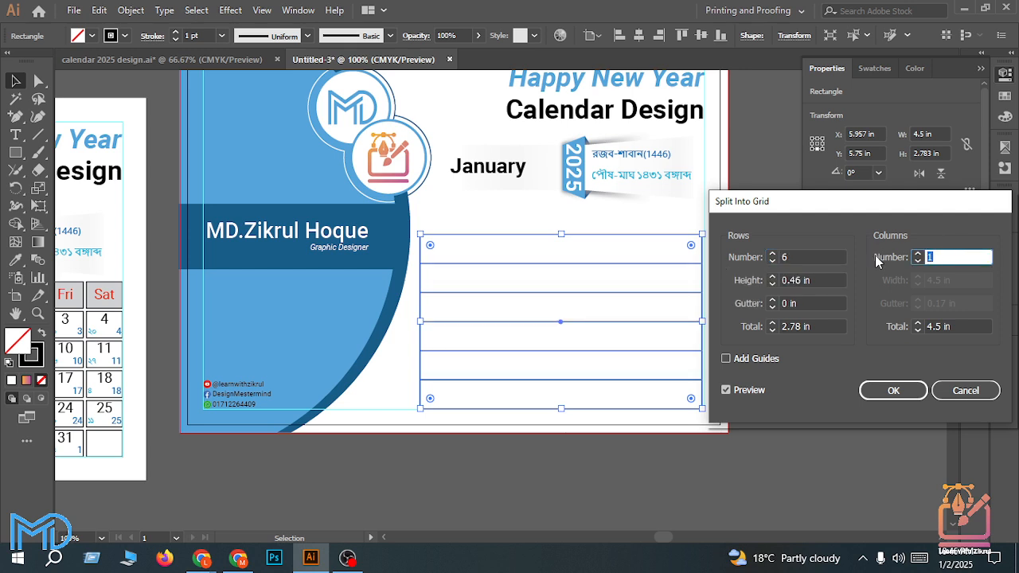
text(7)
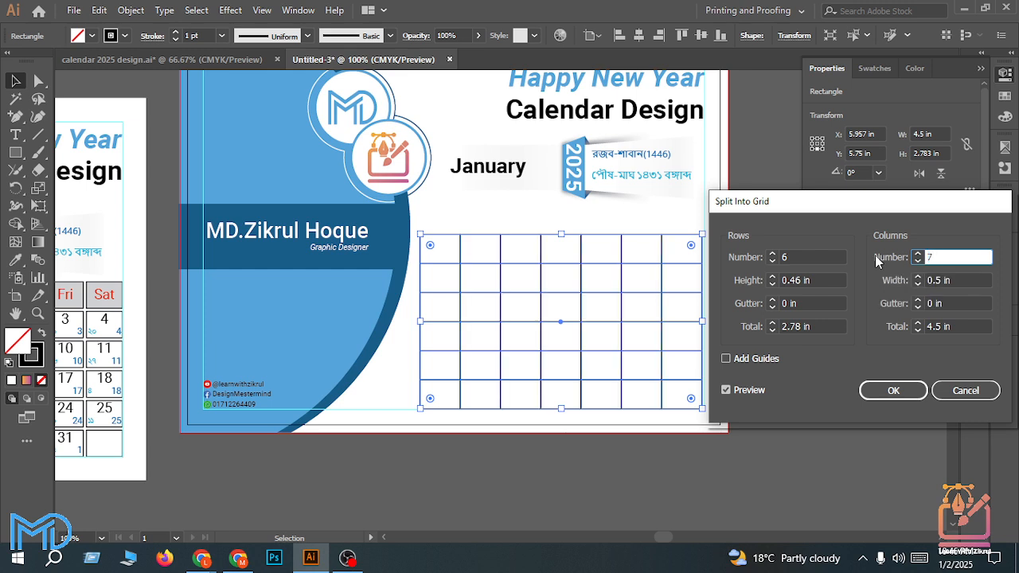
Step: Set the row and column gutters to 0.05 in and apply the grid split
click(824, 303)
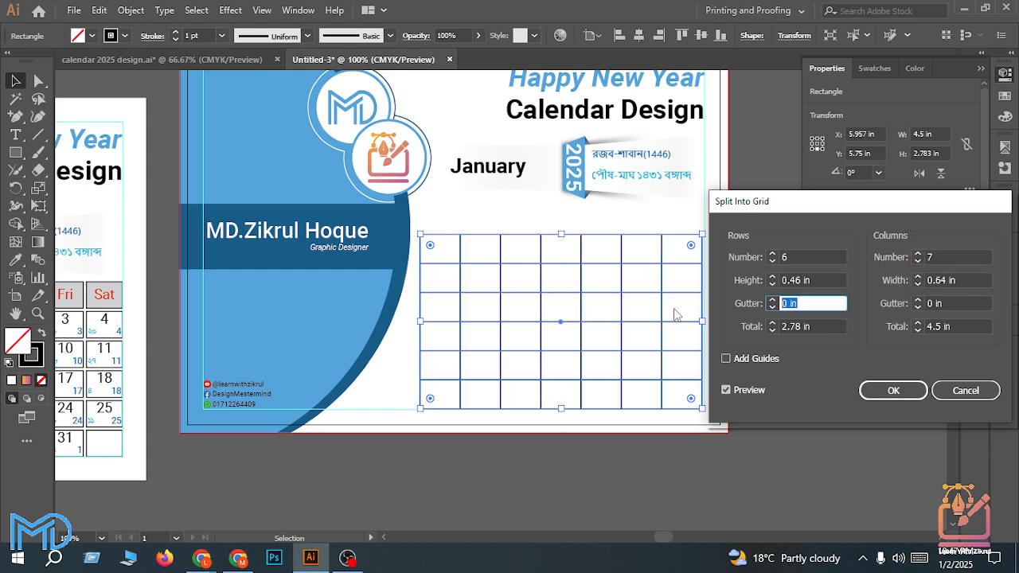
text(0.05)
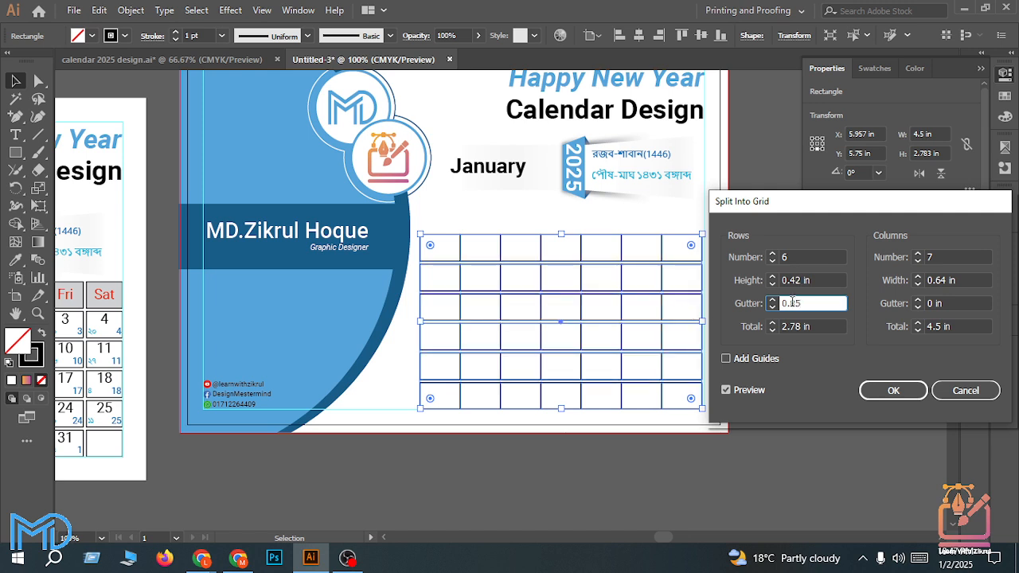
click(971, 301)
double_click(964, 301)
text(0.05)
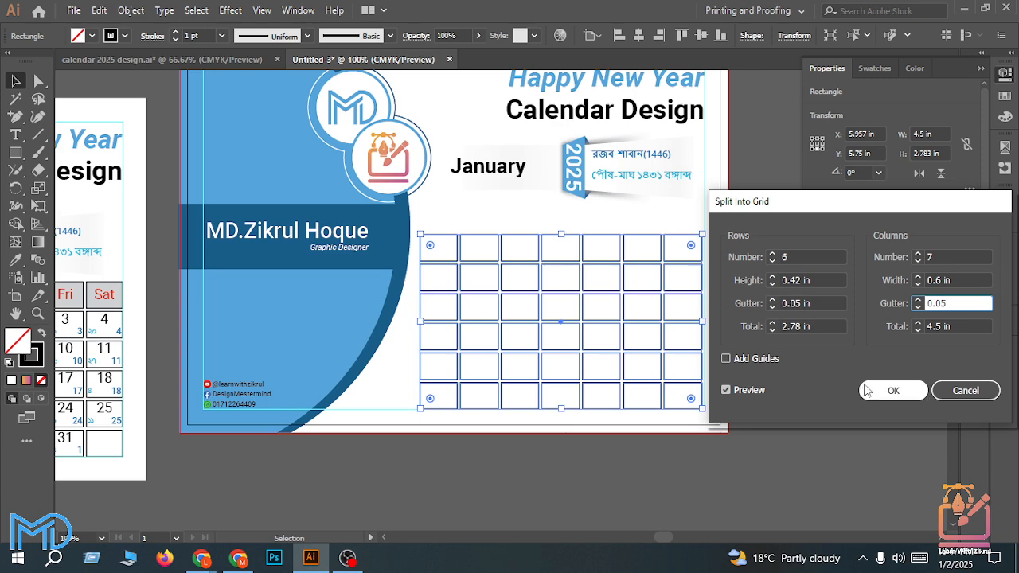
click(891, 390)
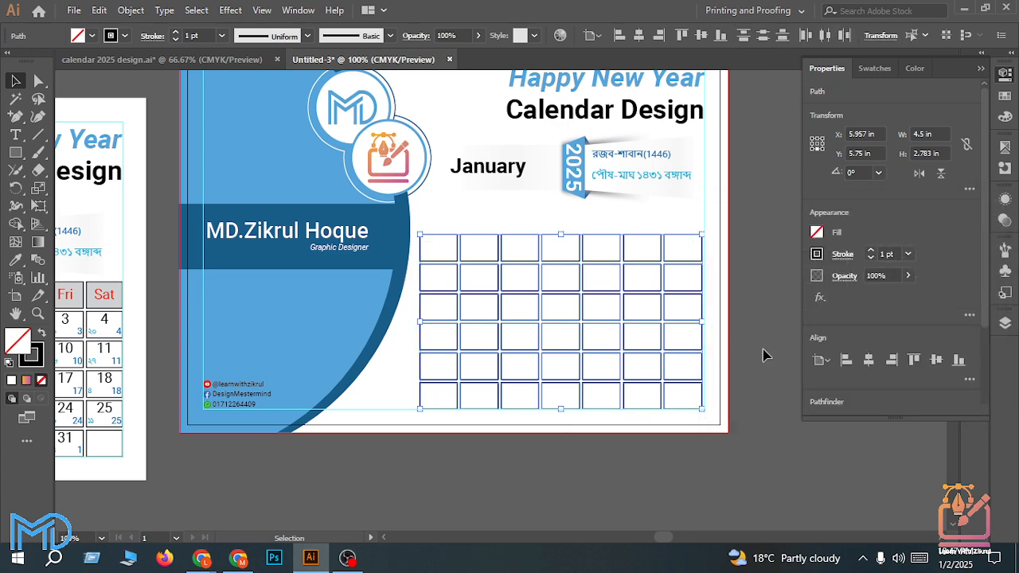
Step: Examine the new grid's cells, spacing and fit against the margin guides and the old calendar
click(602, 324)
scroll(602, 323, down, 1)
scroll(632, 323, down, 1)
scroll(553, 300, down, 2)
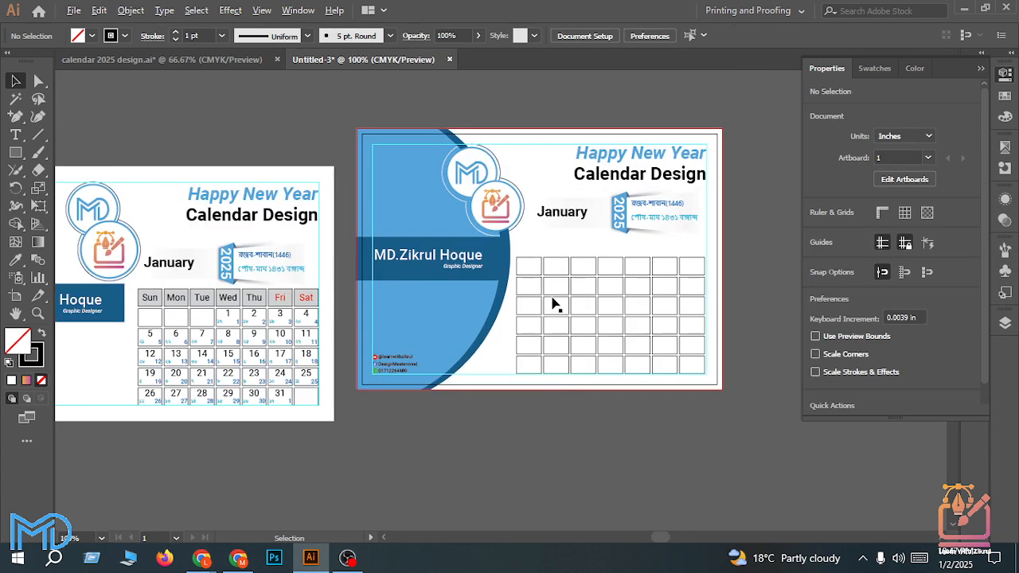
scroll(550, 286, up, 2)
scroll(545, 280, down, 2)
scroll(624, 253, down, 1)
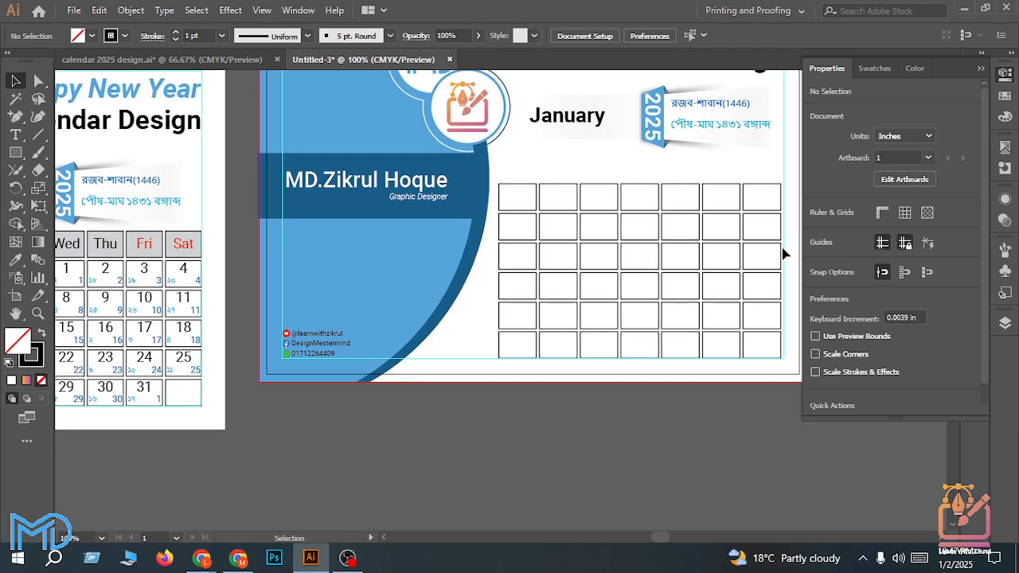
scroll(727, 253, up, 2)
scroll(788, 253, down, 2)
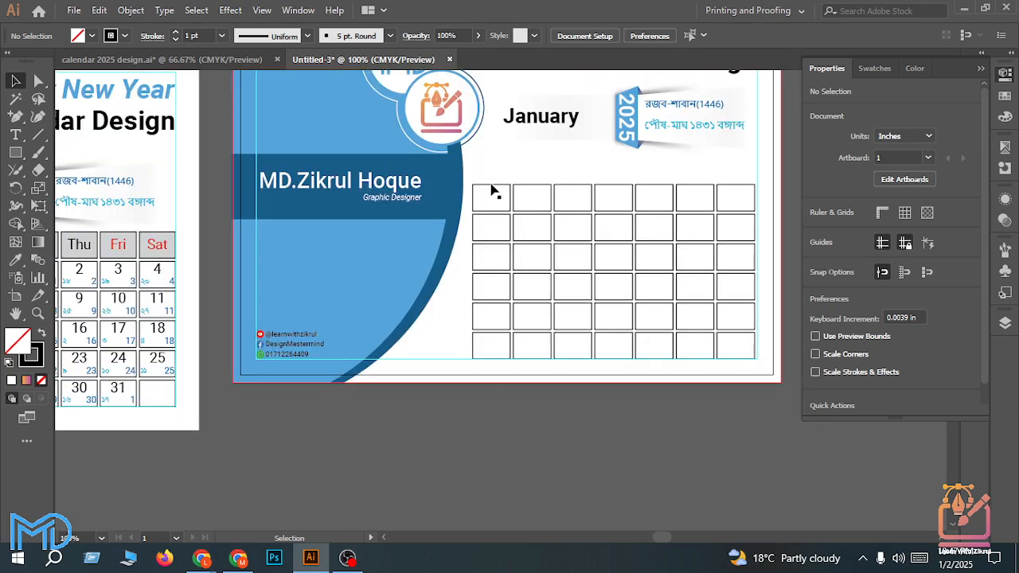
click(509, 198)
scroll(509, 198, up, 2)
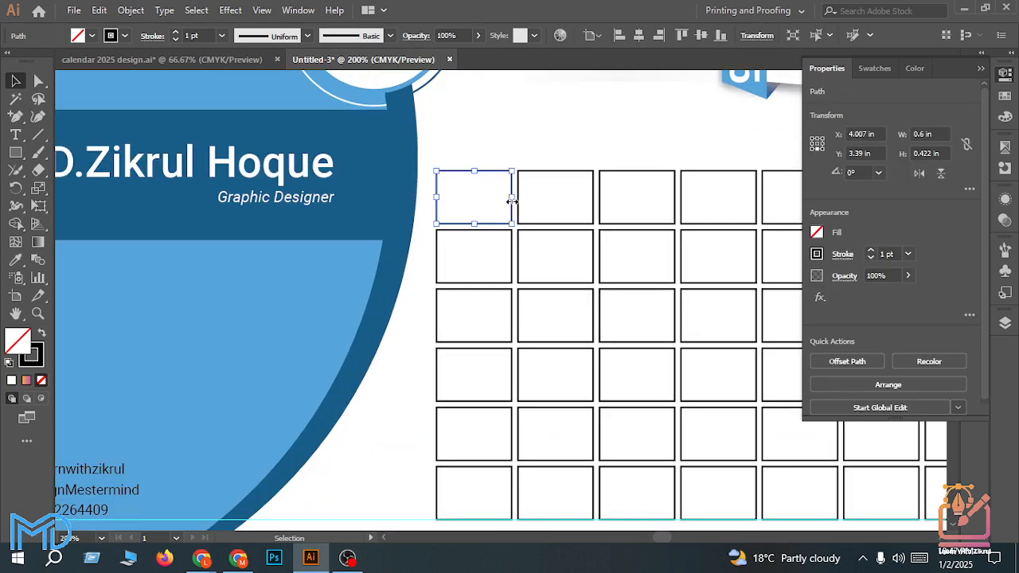
scroll(513, 212, down, 2)
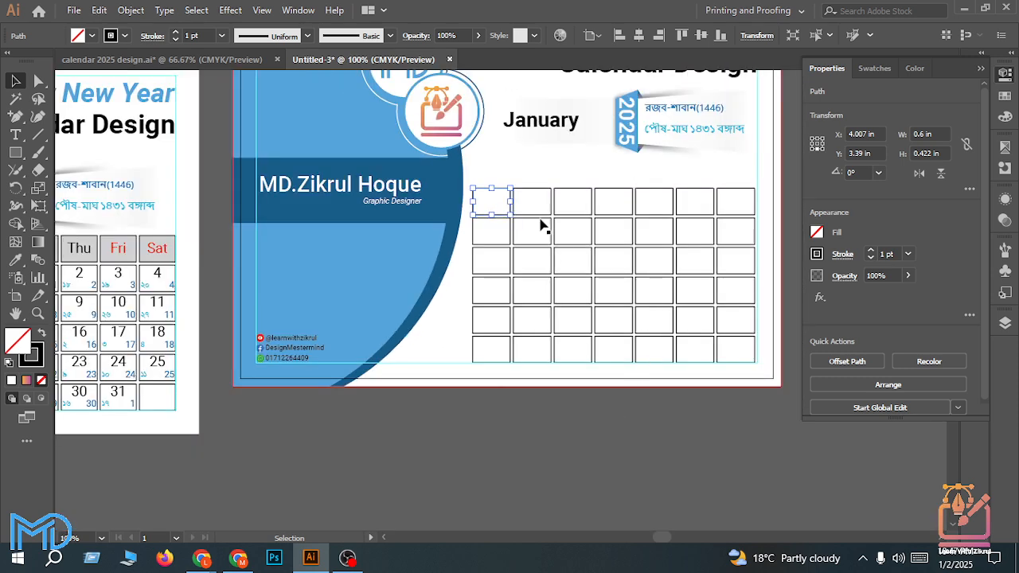
Step: Group all the grid cells into one object and deselect it
drag(480, 178, 735, 362)
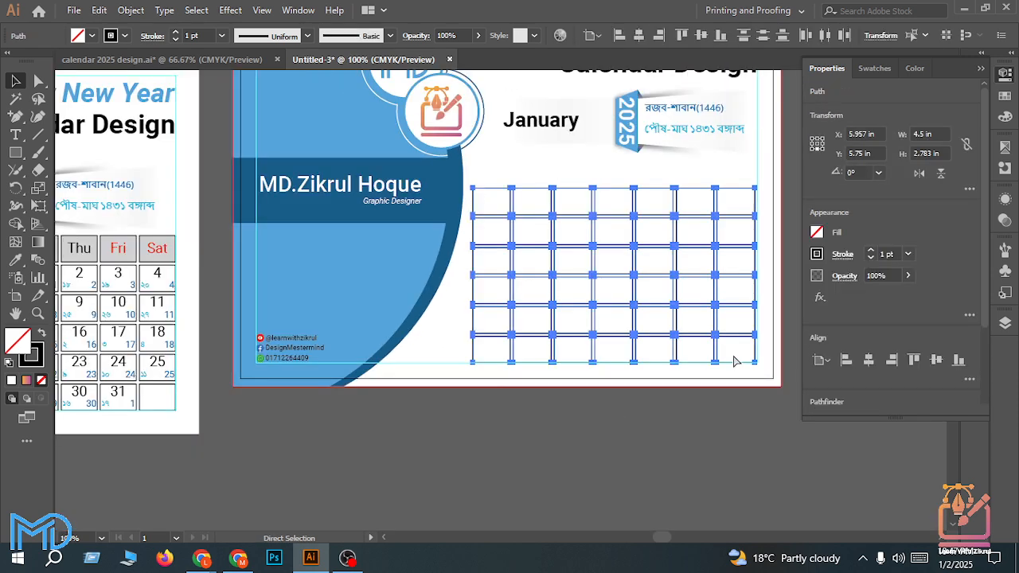
key(ctrl+g)
key(v)
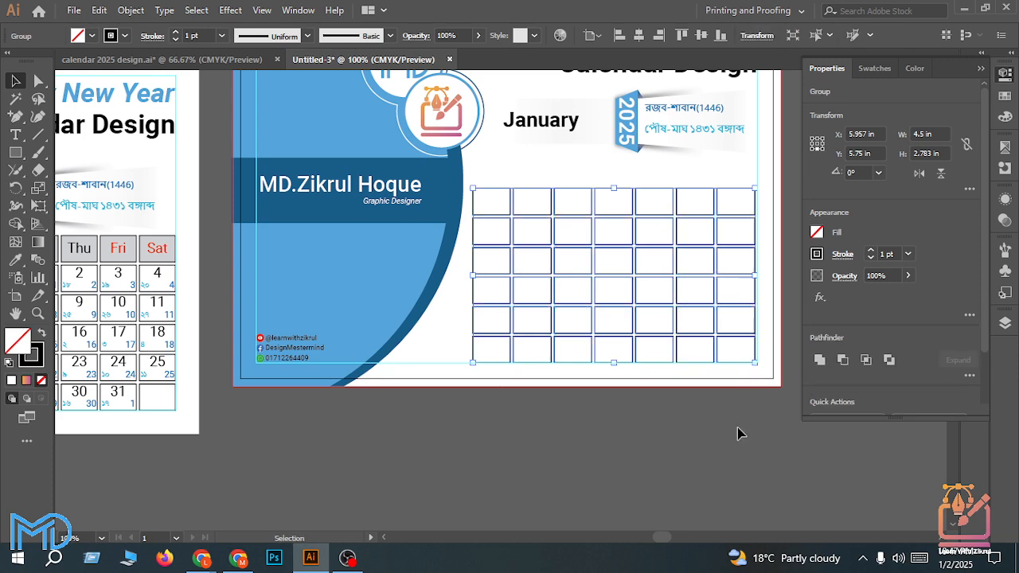
click(737, 428)
Step: Move the grouped grid right so its right edge sits on the vertical margin guide
scroll(755, 400, up, 2)
scroll(749, 317, up, 1)
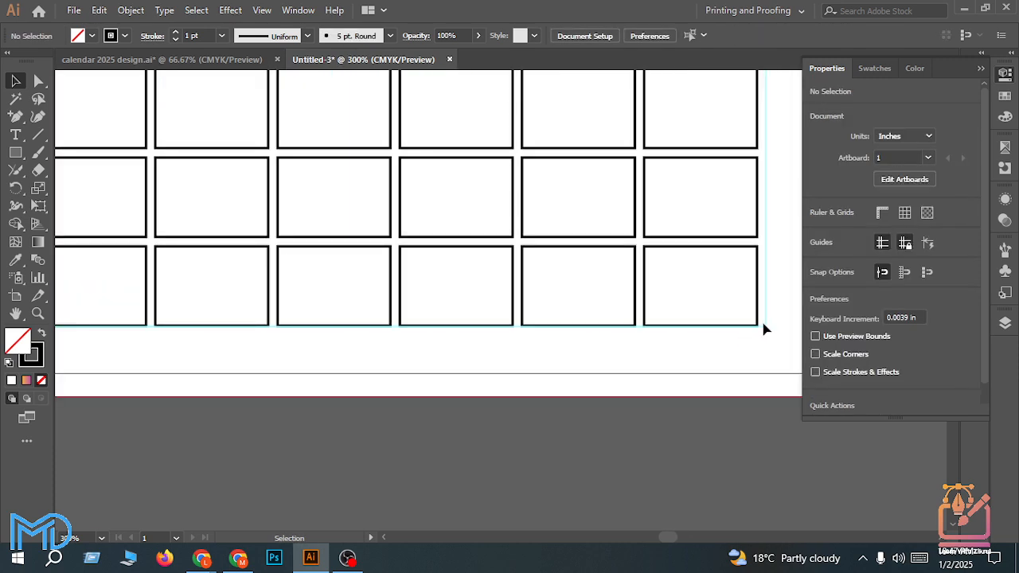
scroll(764, 319, up, 1)
scroll(756, 303, down, 2)
scroll(751, 291, up, 1)
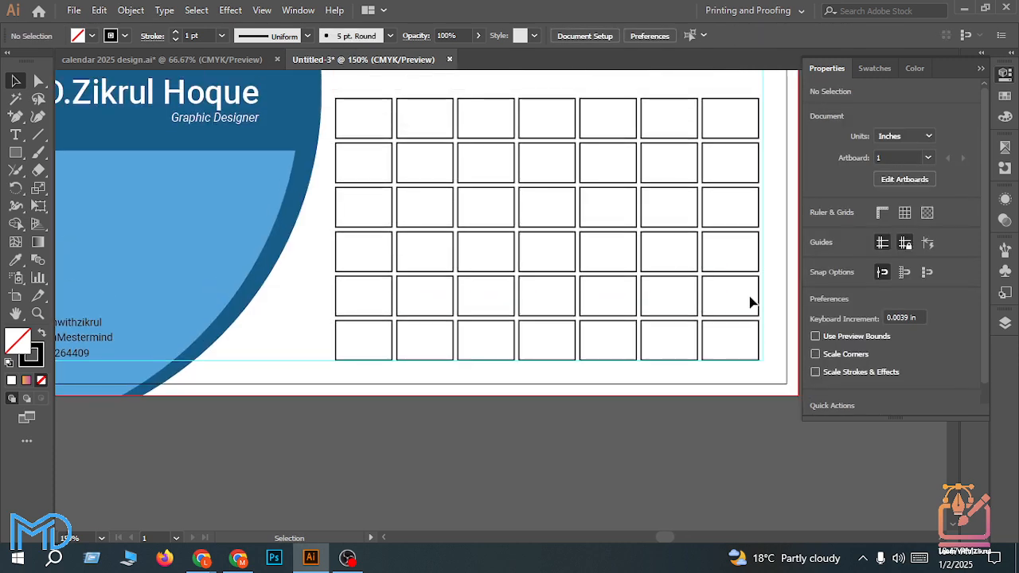
scroll(754, 311, up, 1)
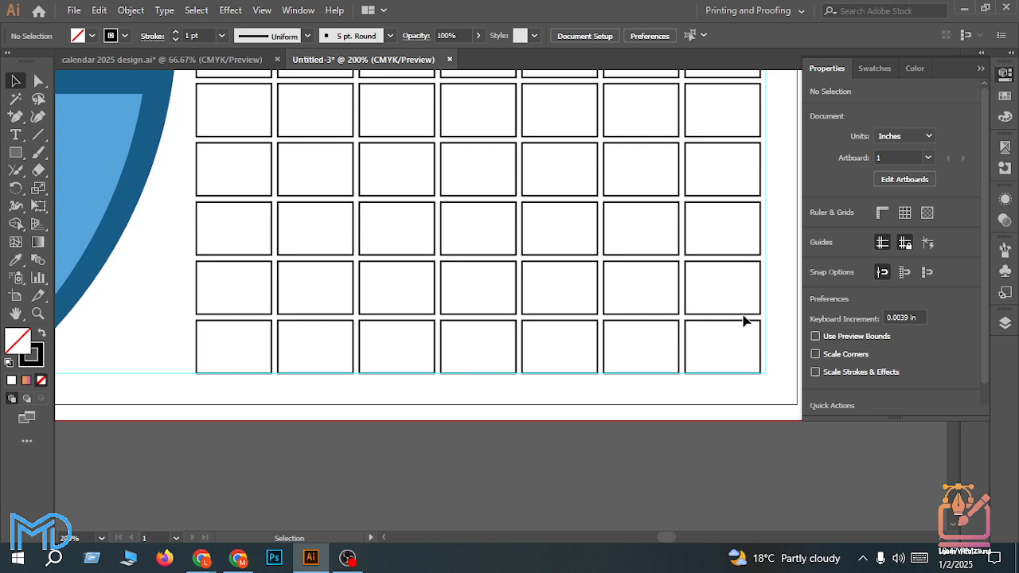
click(743, 320)
drag(743, 321, 748, 321)
scroll(768, 331, up, 3)
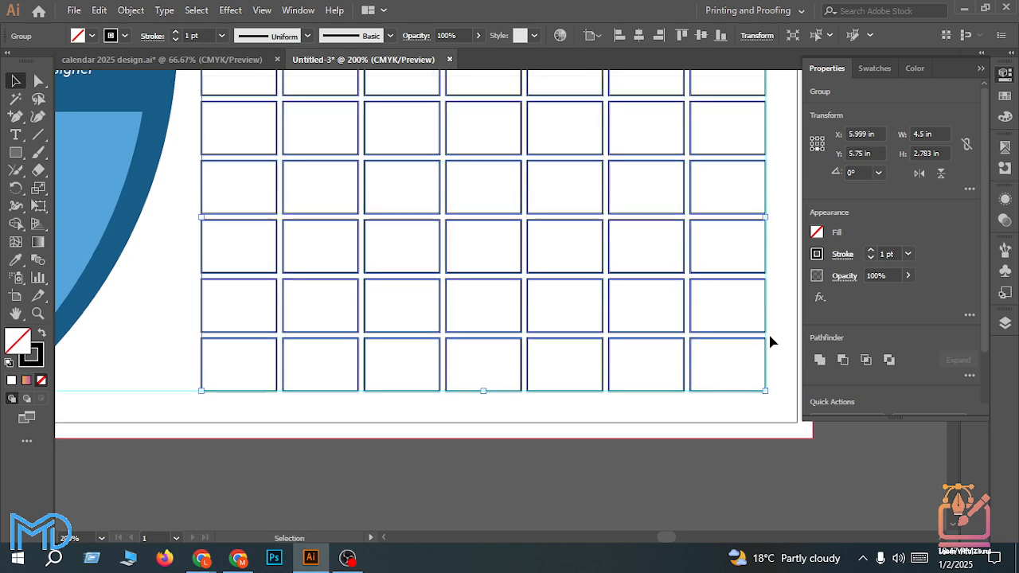
Step: Scale the grouped grid up to 4.564 by 2.822 in, keeping its lower-right corner on the margin guides, and deselect it
scroll(776, 356, up, 2)
scroll(778, 359, down, 5)
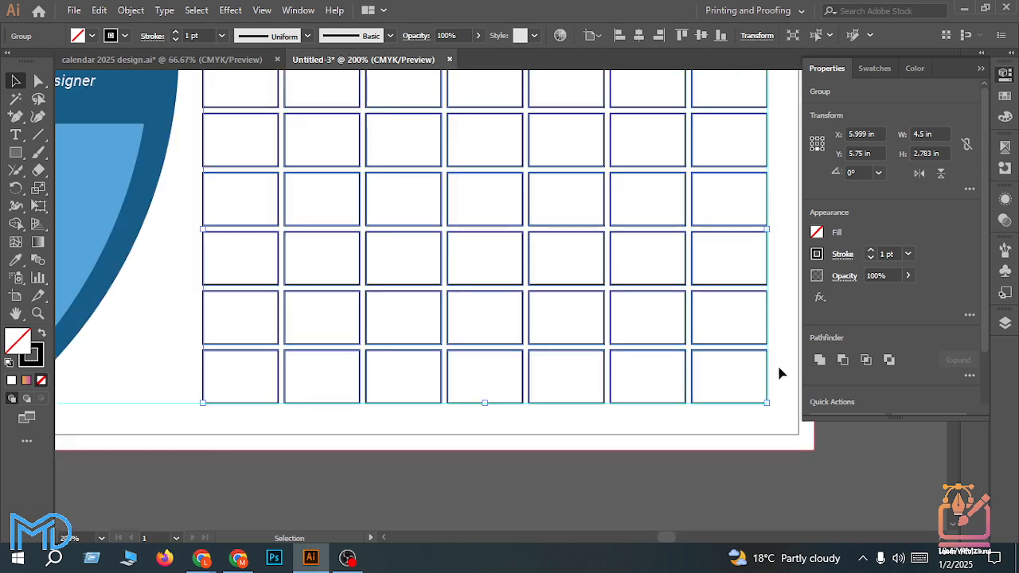
scroll(741, 418, up, 1)
scroll(713, 443, down, 3)
scroll(470, 296, up, 3)
scroll(462, 304, down, 1)
scroll(460, 306, down, 1)
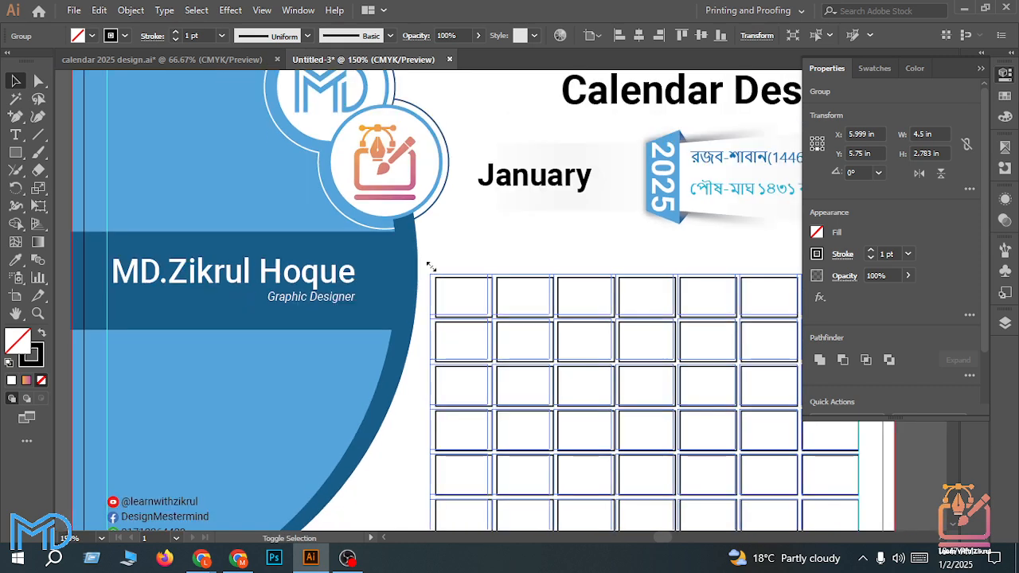
drag(431, 267, 430, 267)
scroll(430, 266, down, 2)
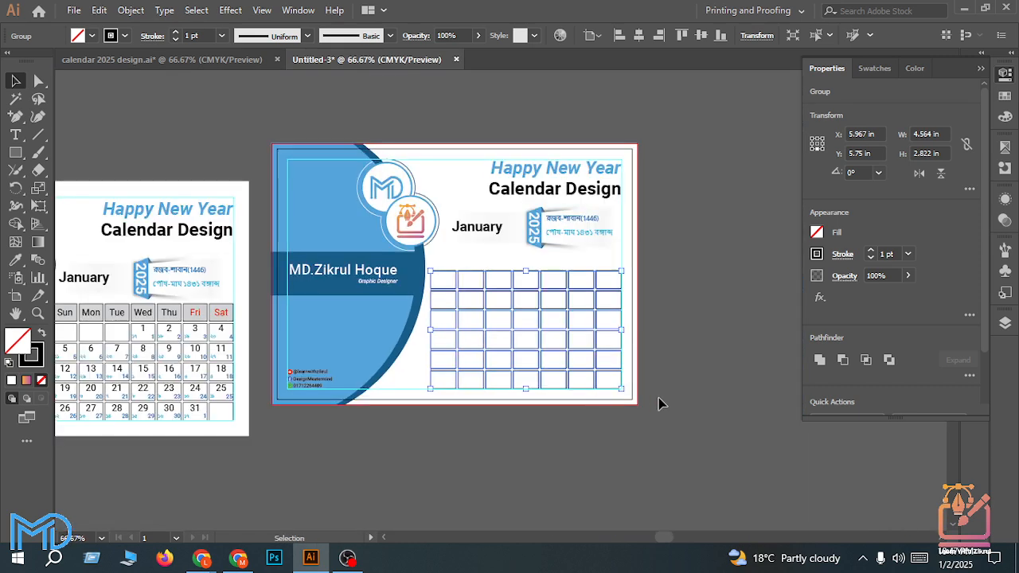
click(649, 391)
Step: Create a rectangle 4.564 in wide and 2.822 in high beside the page, matching the grid's size
scroll(646, 392, up, 2)
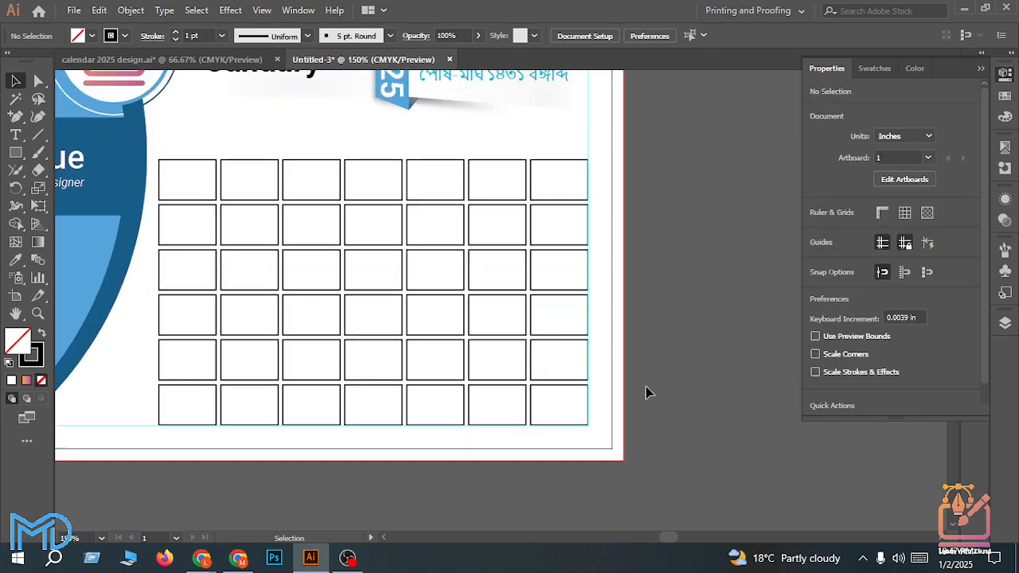
click(562, 348)
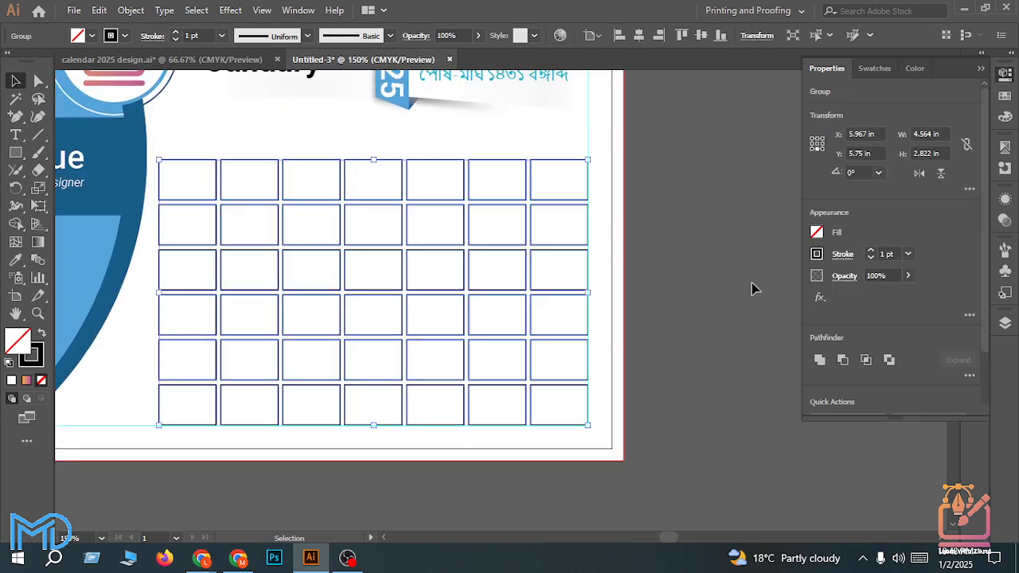
scroll(748, 287, up, 1)
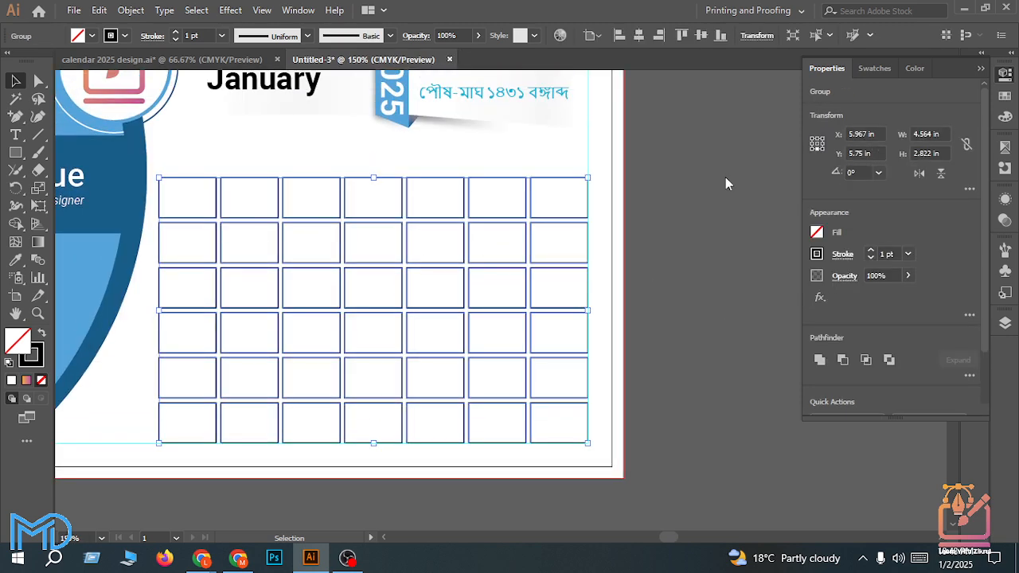
click(14, 154)
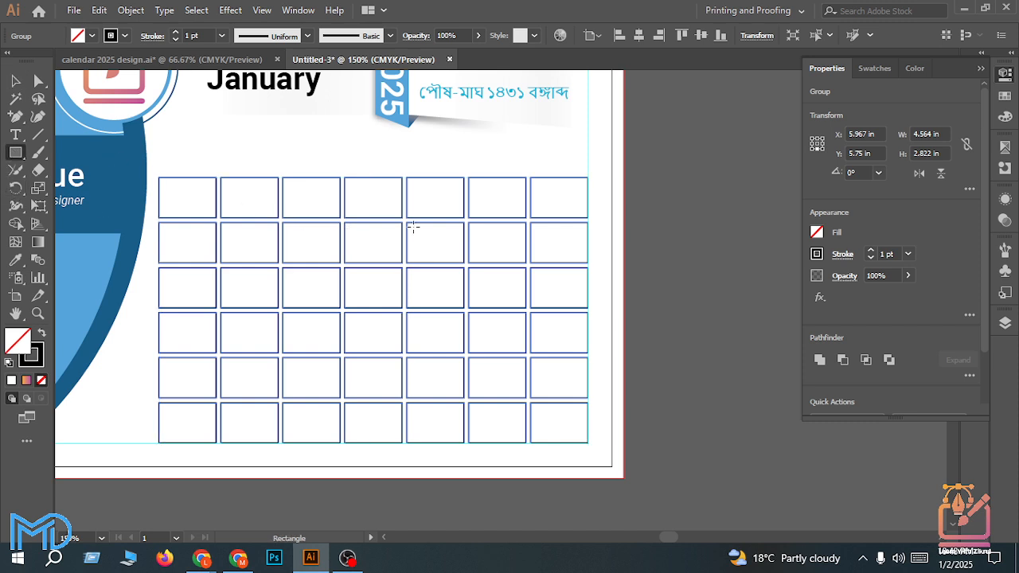
click(627, 273)
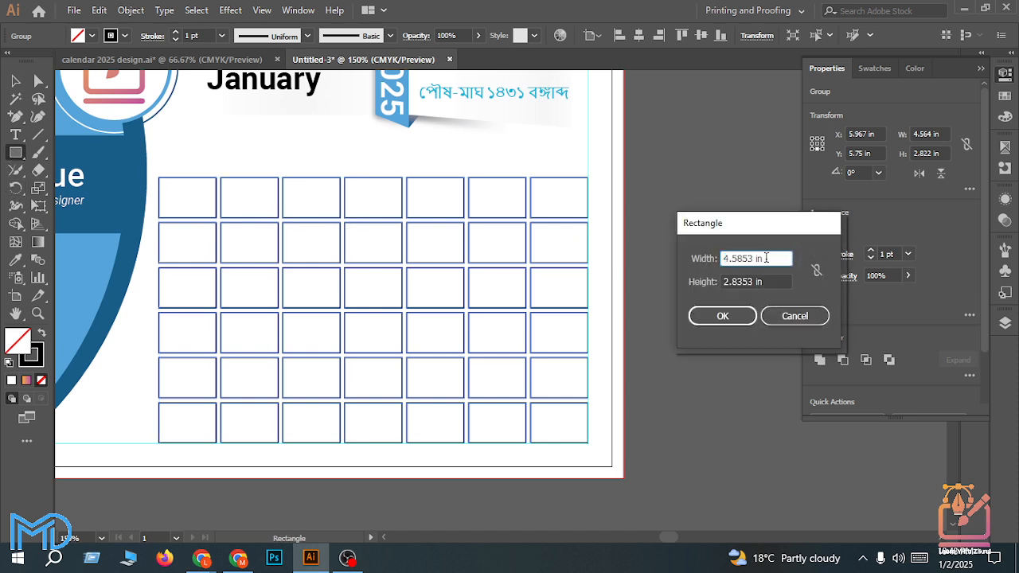
text(4.564)
click(760, 281)
drag(760, 281, 728, 280)
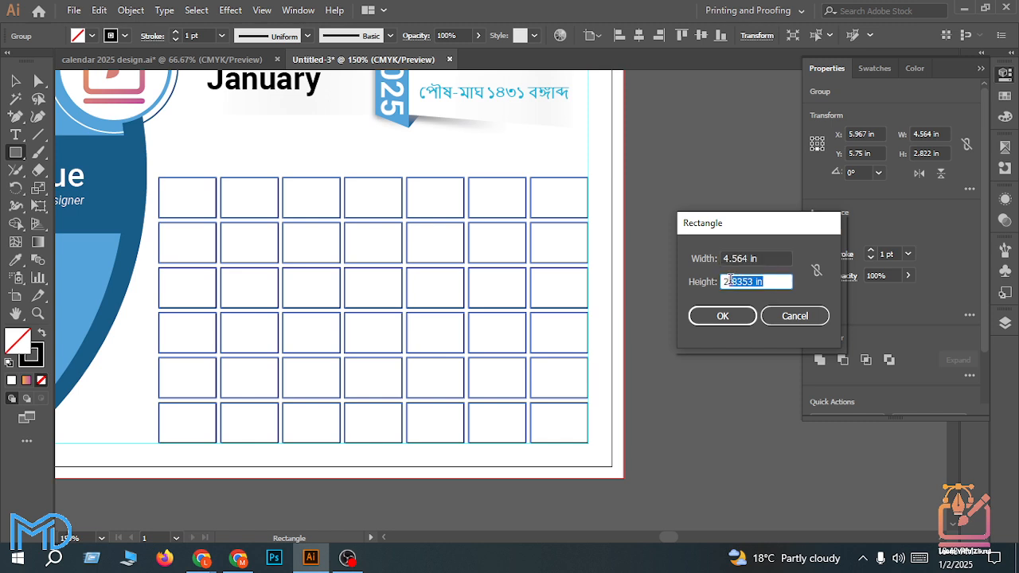
text(822)
click(722, 316)
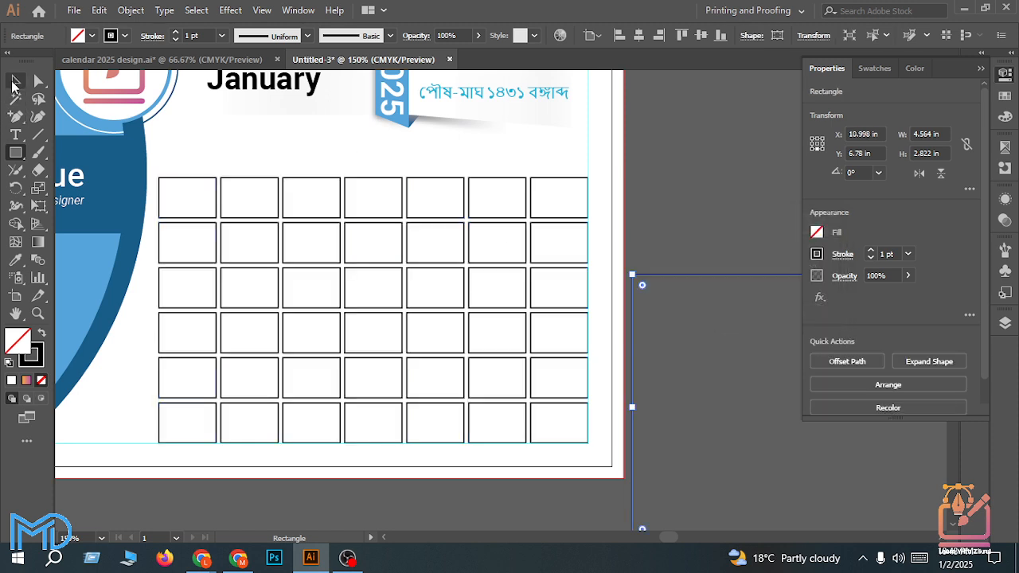
Step: Align the new rectangle to the left and top edges of the grid, using the grid as key object
click(15, 81)
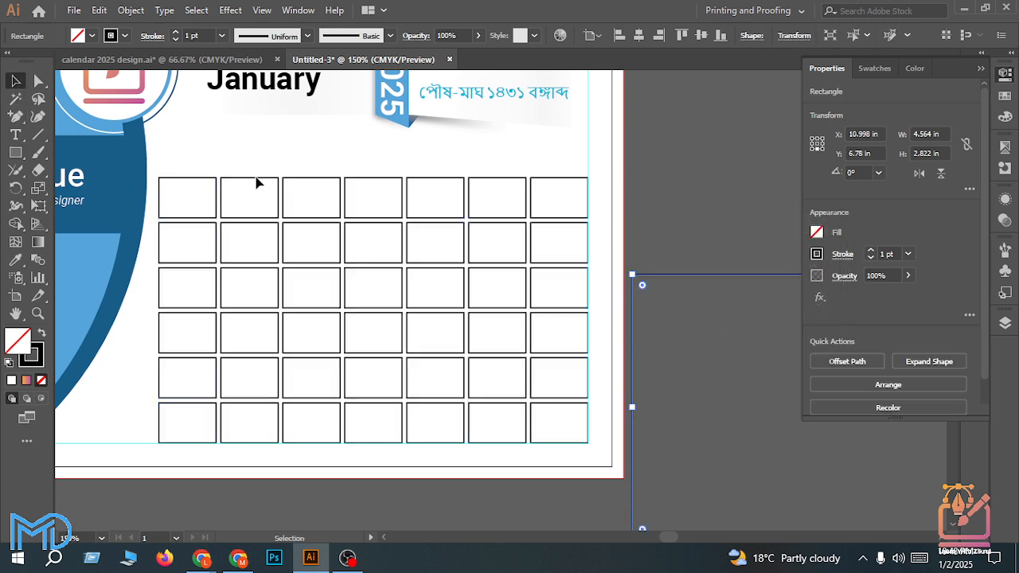
click(256, 184)
drag(261, 163, 302, 232)
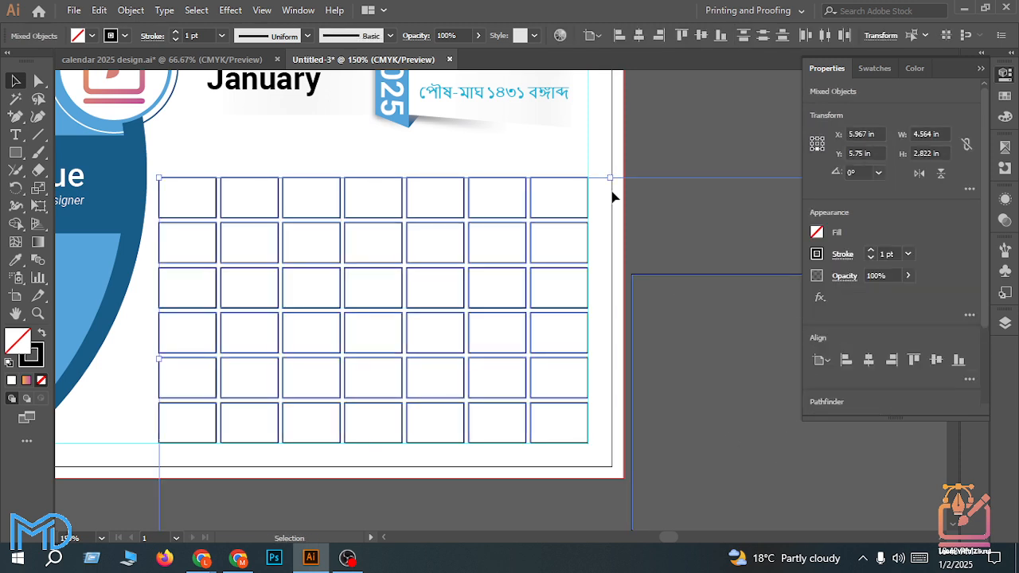
click(457, 182)
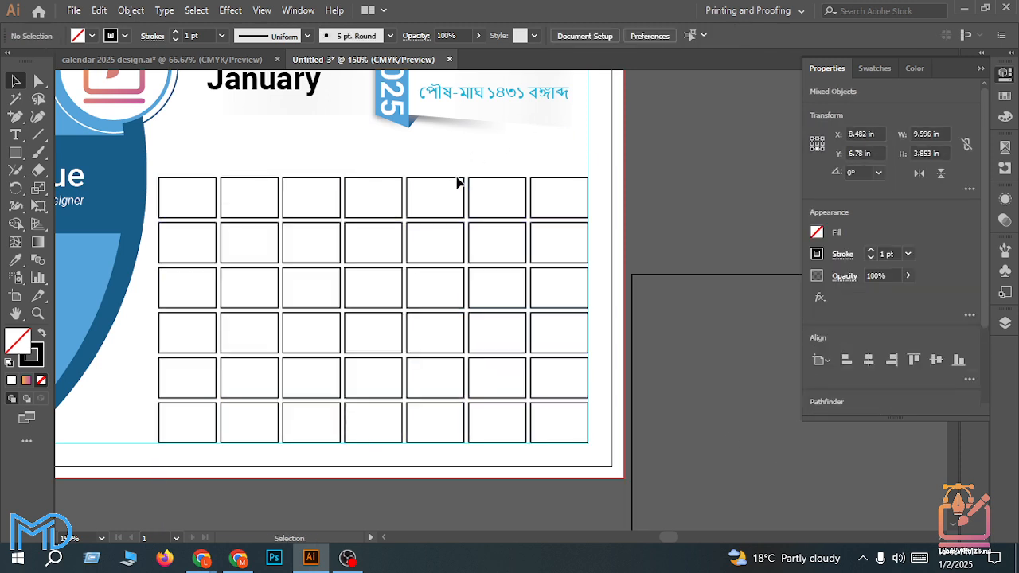
drag(452, 157, 518, 239)
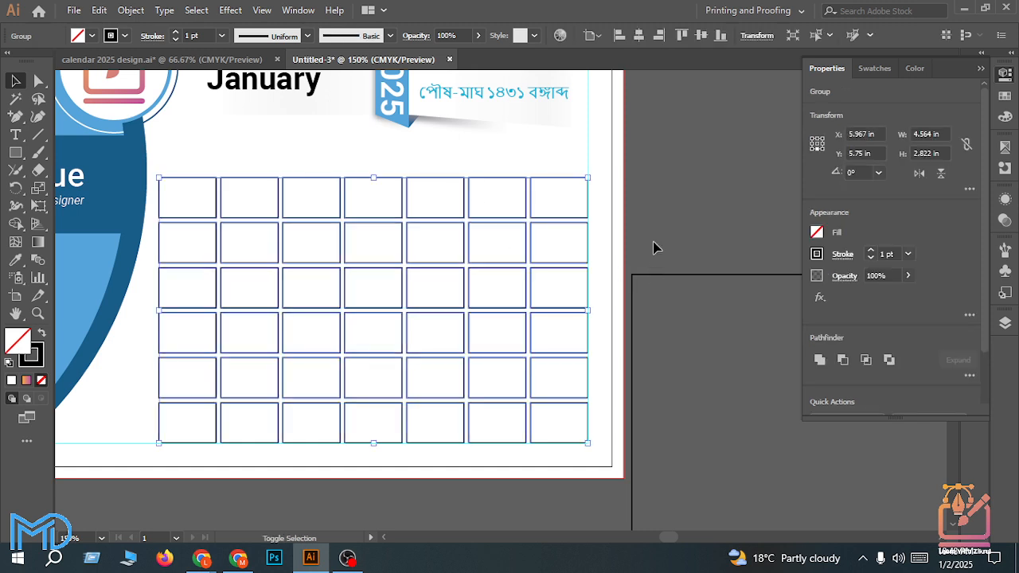
click(534, 222)
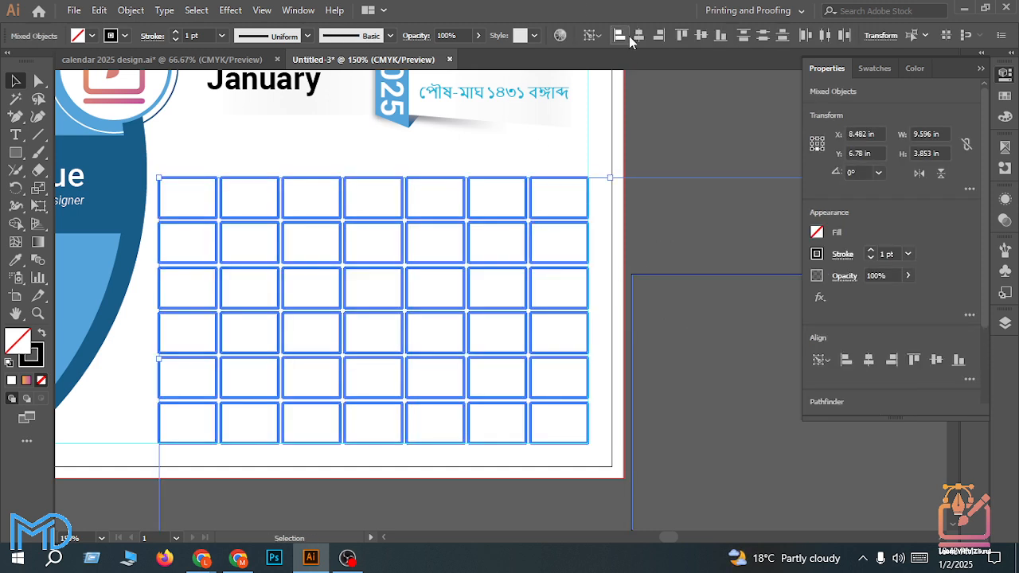
click(630, 35)
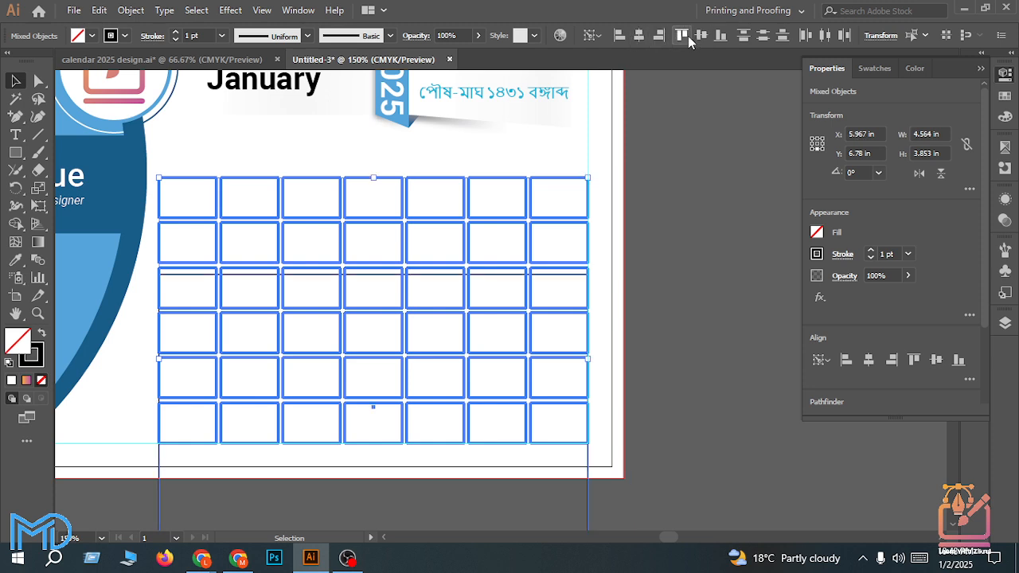
click(680, 189)
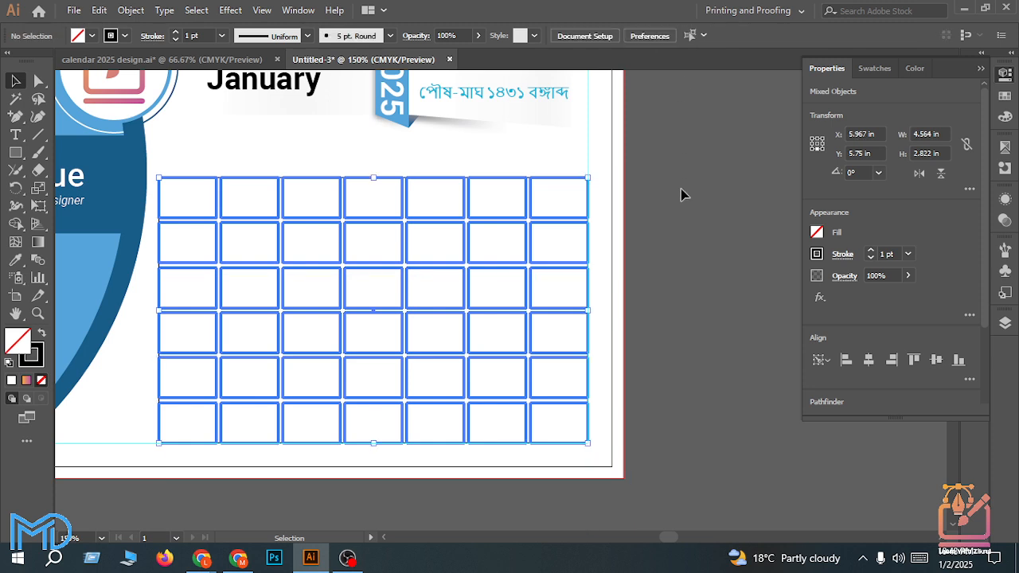
Step: Delete the grouped cell grid, keeping only the plain rectangle in its place
click(344, 212)
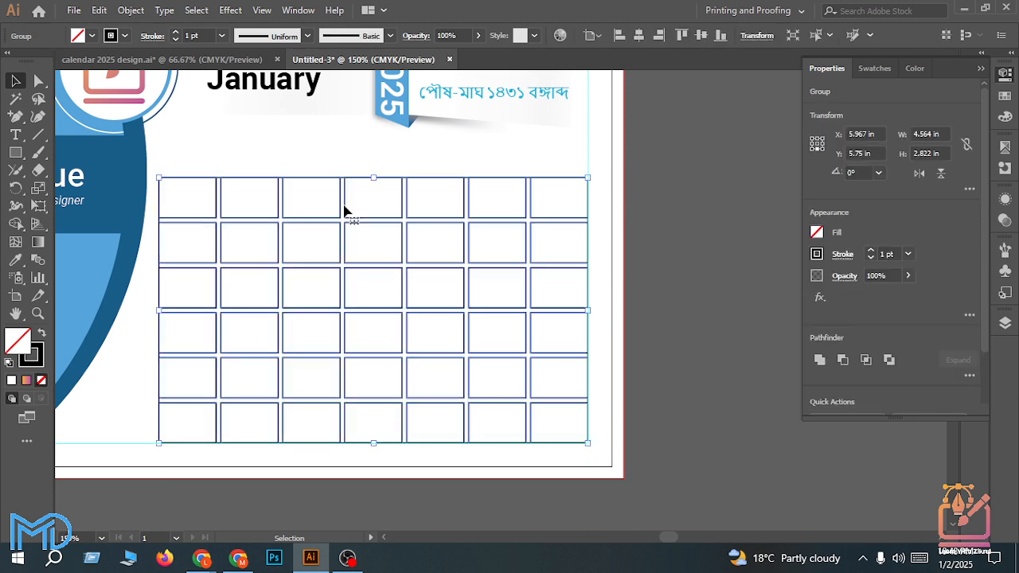
key(a)
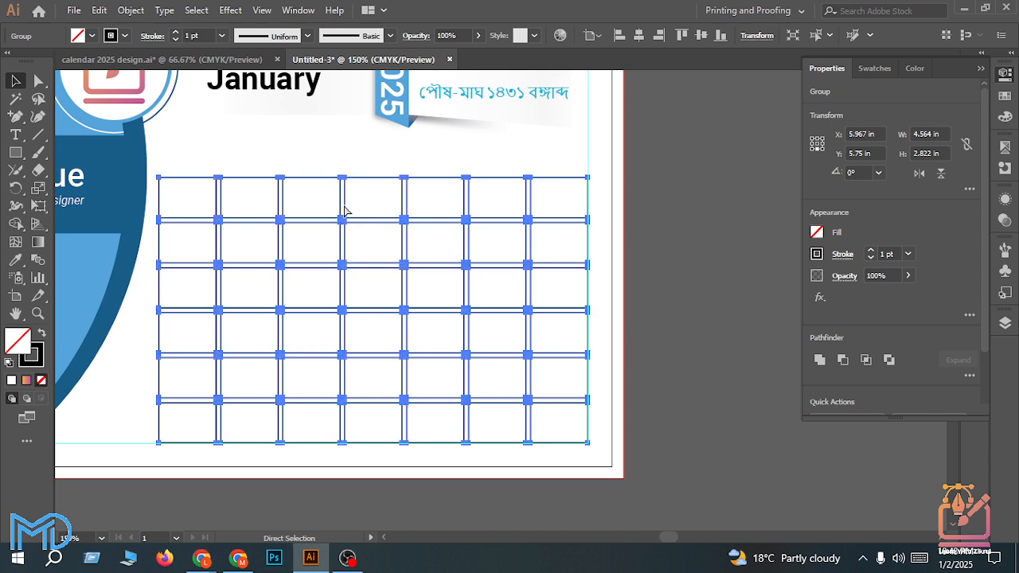
key(Delete)
key(v)
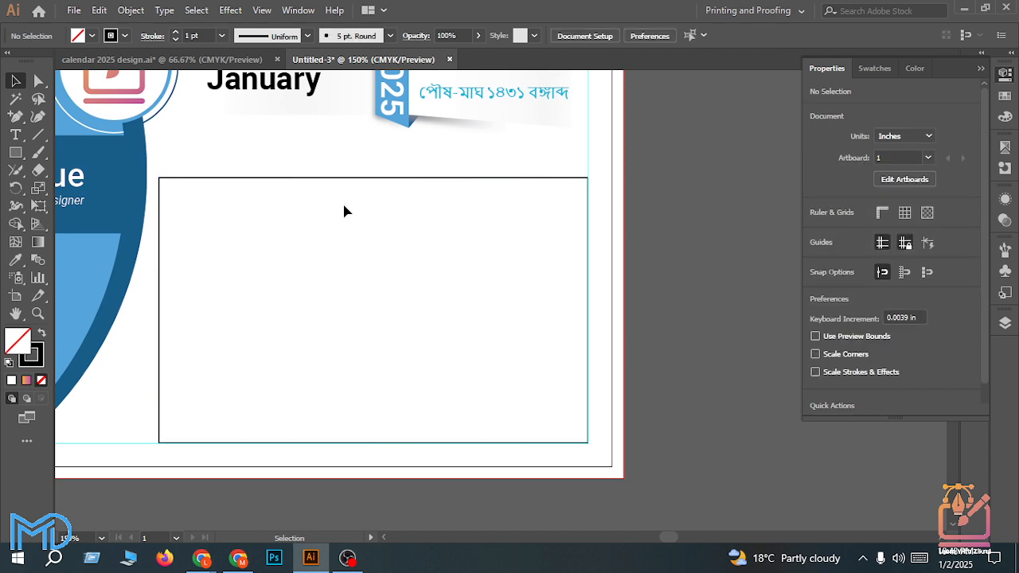
Step: Convert the rectangle into an area type frame and replace its placeholder text with the number 1
scroll(343, 232, down, 2)
scroll(345, 235, up, 3)
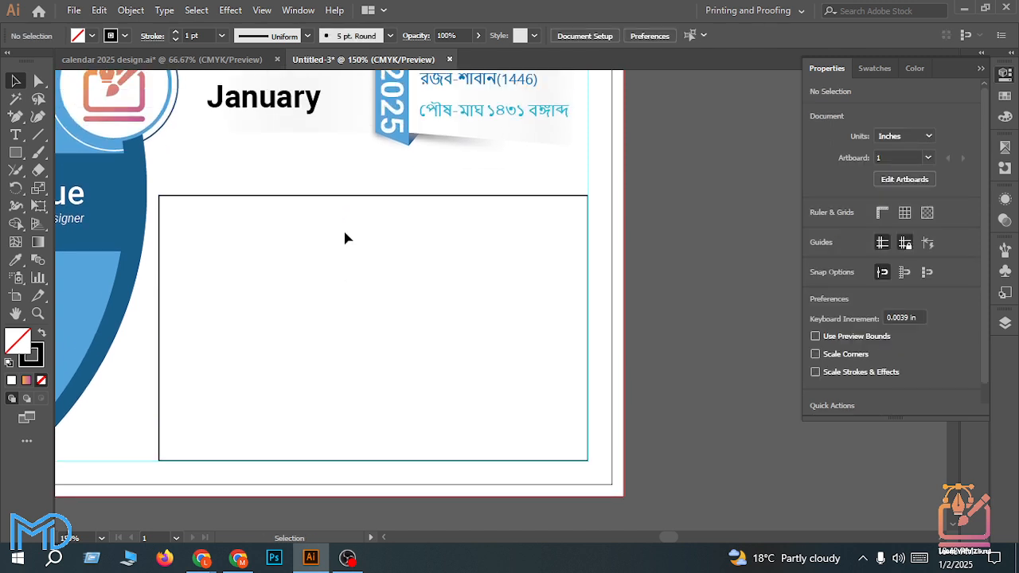
click(14, 137)
click(15, 81)
click(204, 196)
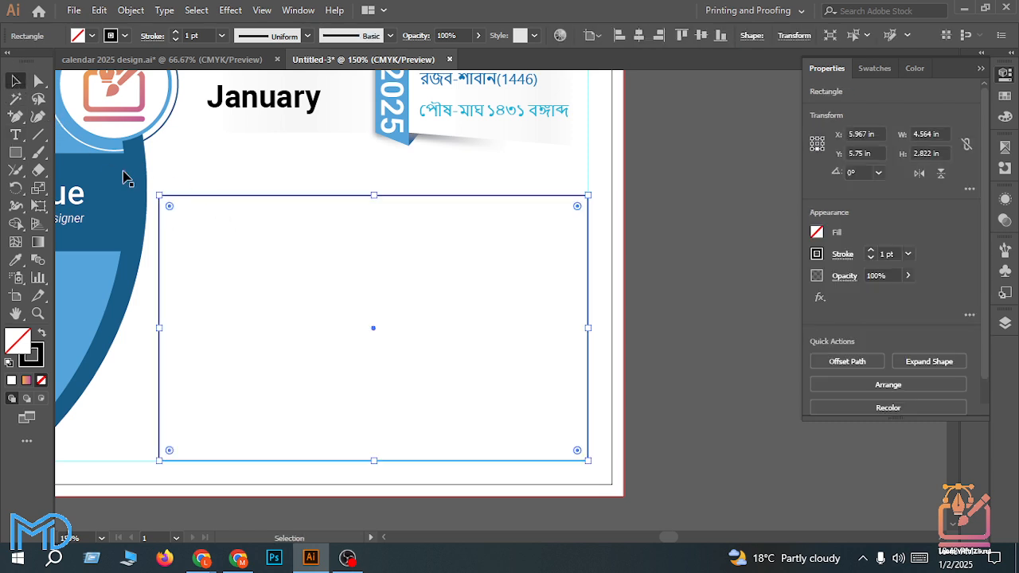
click(15, 135)
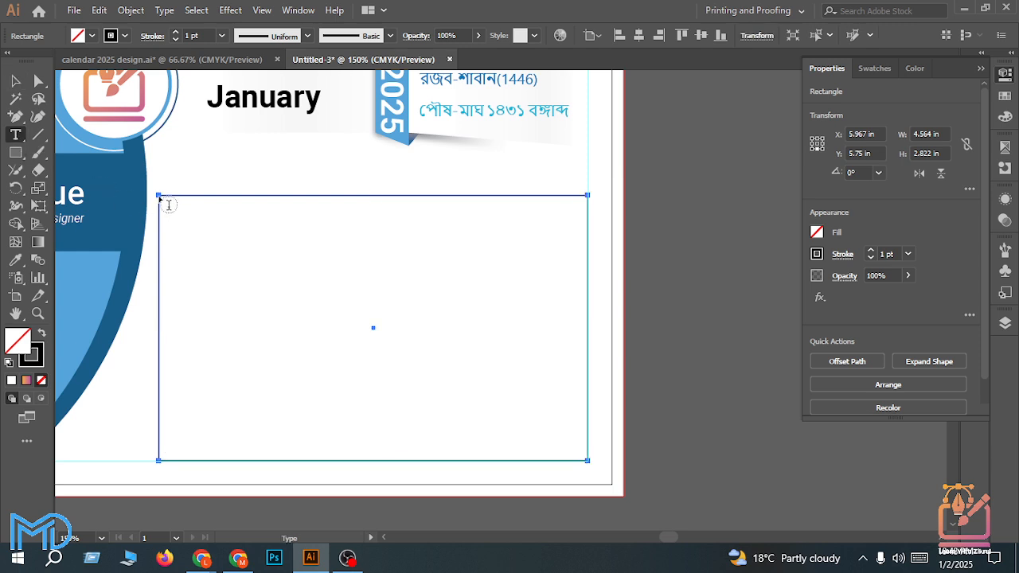
click(162, 199)
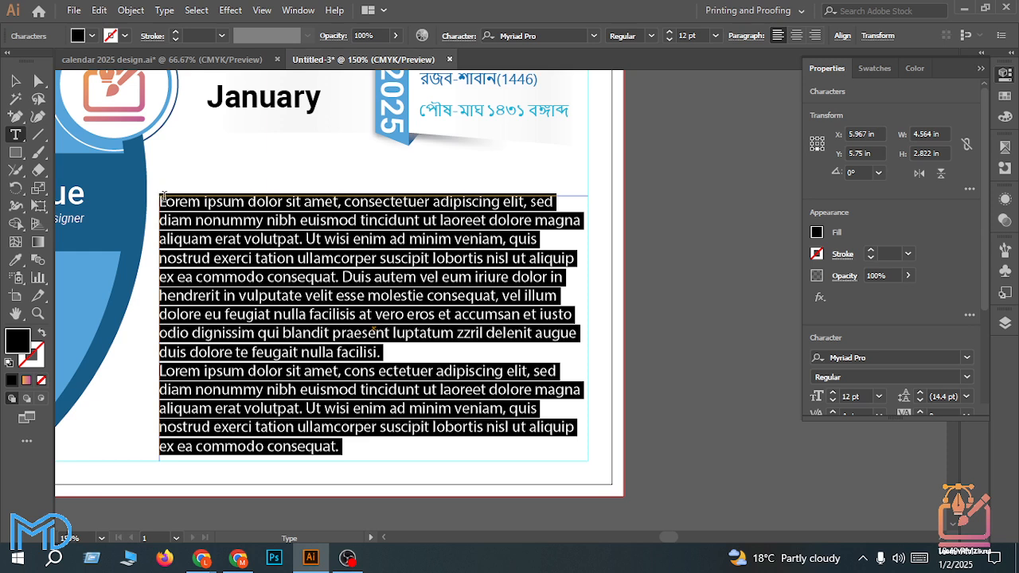
key(BackSpace)
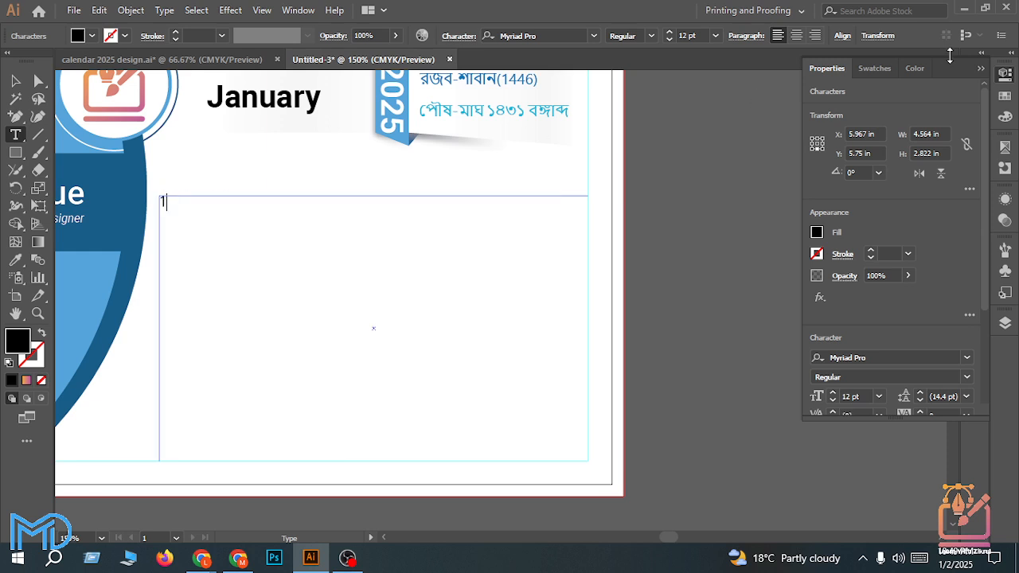
Step: Center the number 1 in its text frame and set its font size to 13 pt
click(795, 36)
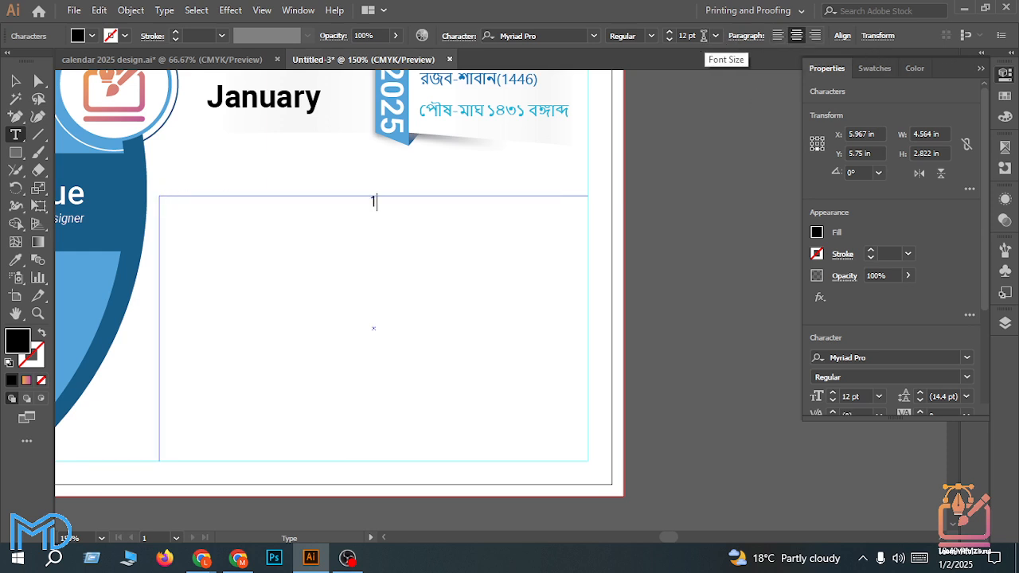
click(670, 33)
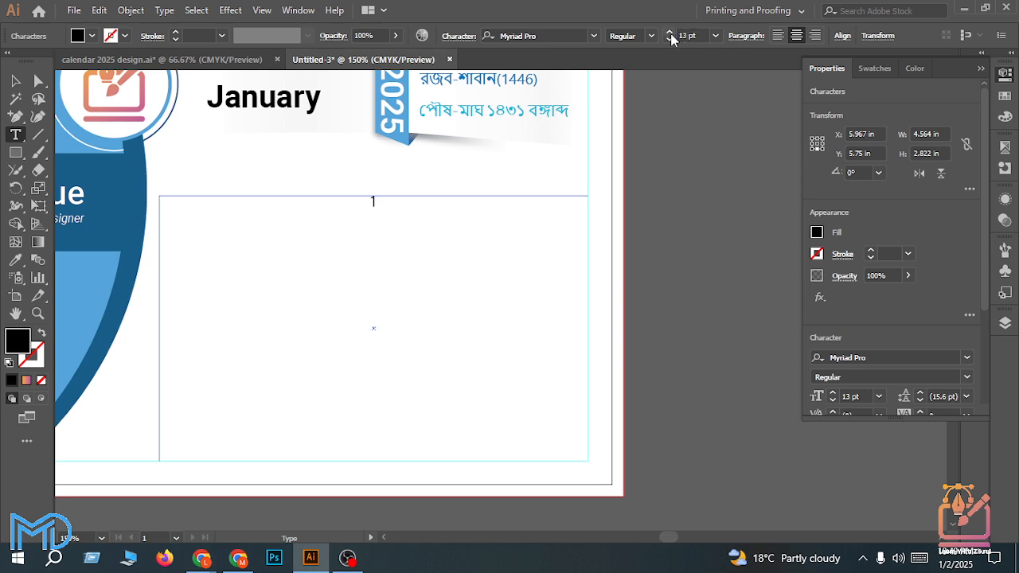
double_click(375, 199)
click(670, 34)
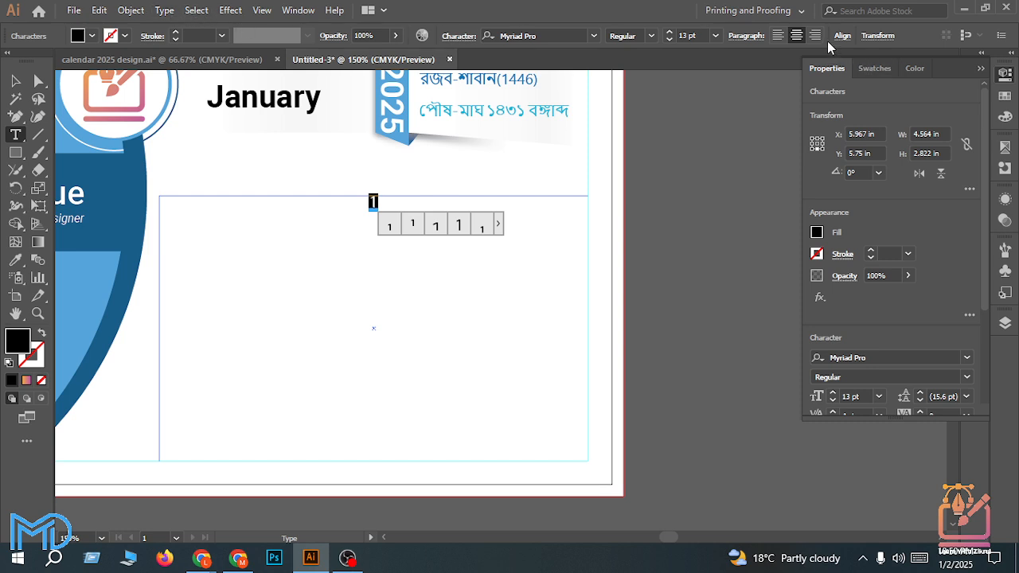
Step: Divide the text frame into 6 rows and 7 columns in Area Type Options with preview on
click(167, 12)
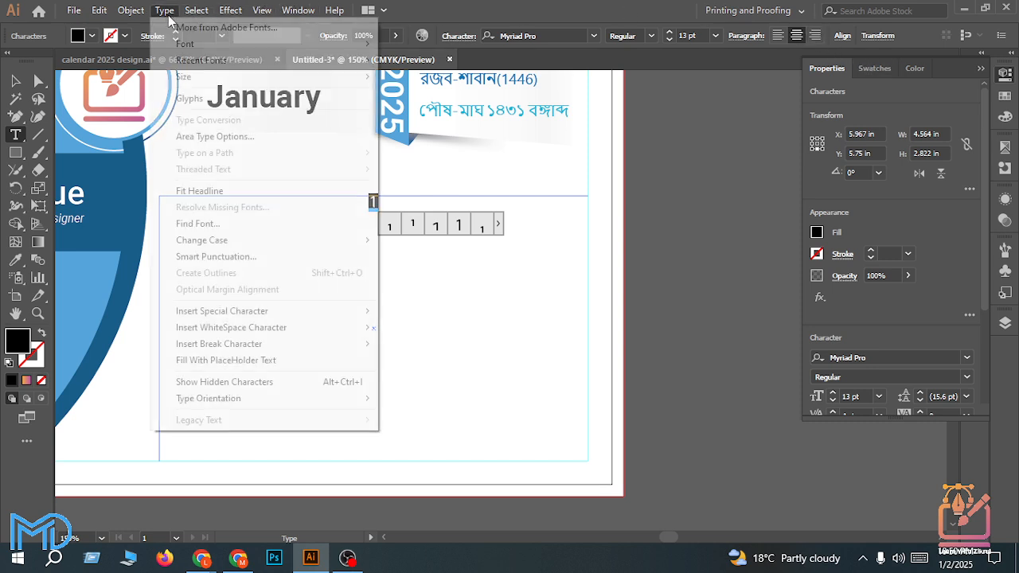
click(204, 143)
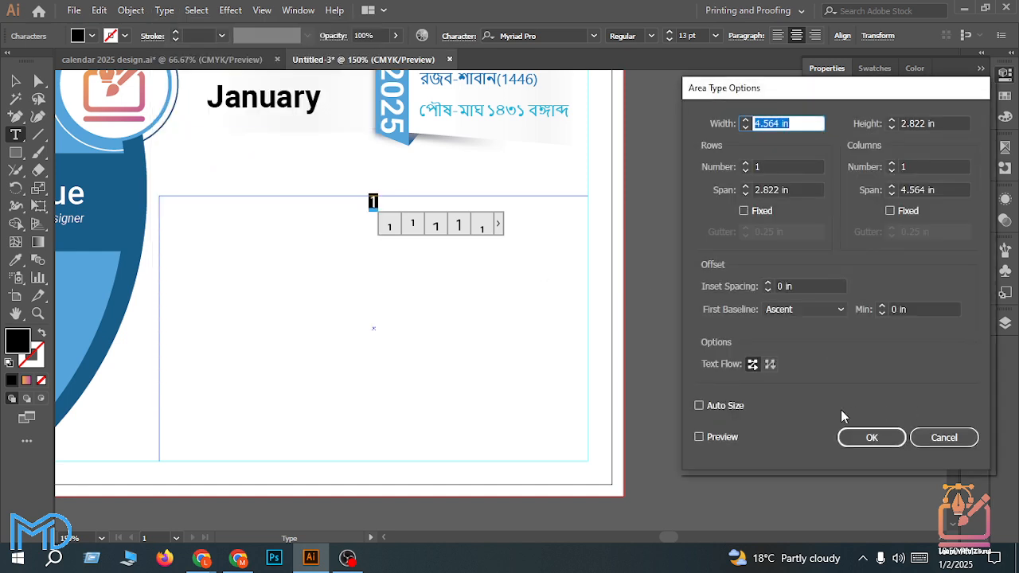
click(712, 437)
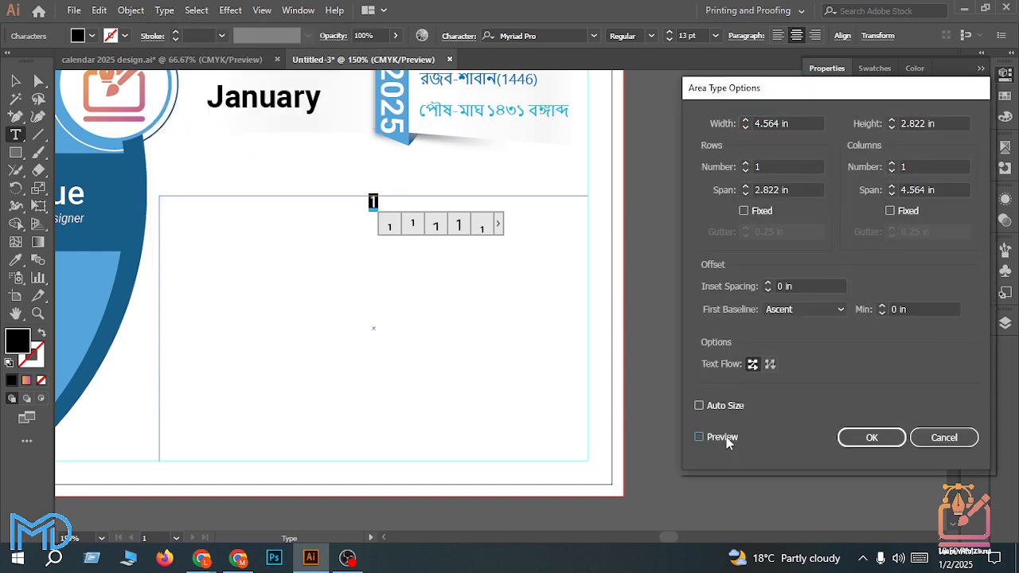
double_click(809, 166)
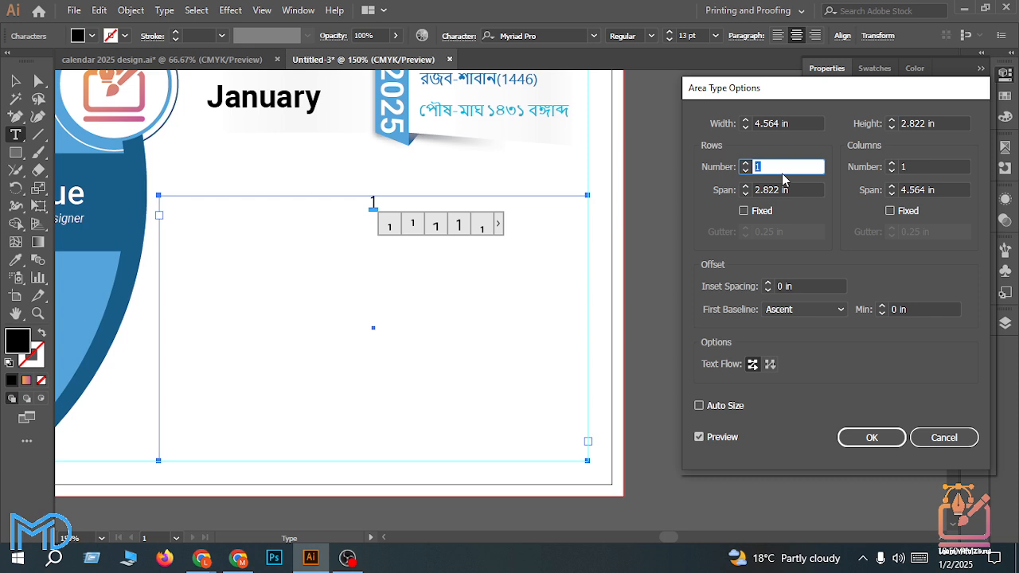
text(6)
click(929, 166)
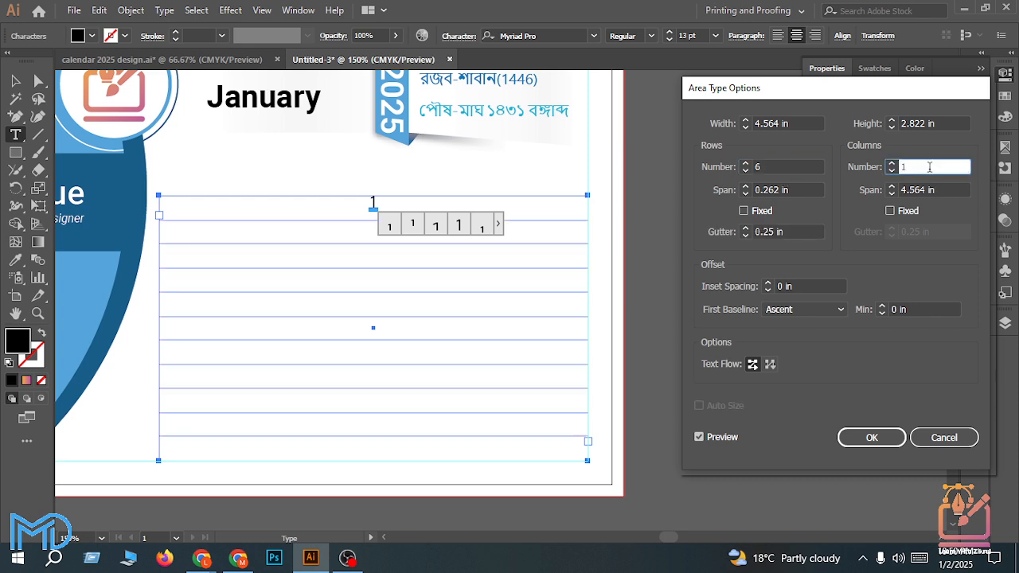
drag(924, 167, 889, 169)
text(7)
Step: Set both the row gutter and the column gutter of the text frame to 0 in
click(794, 191)
drag(792, 231, 708, 220)
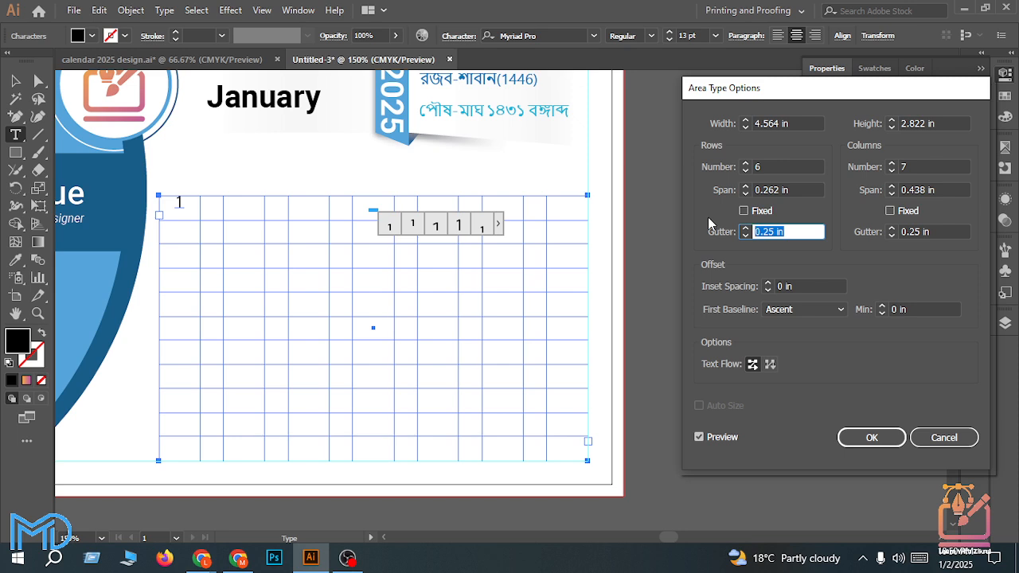
text(0)
drag(946, 232, 897, 232)
text(0)
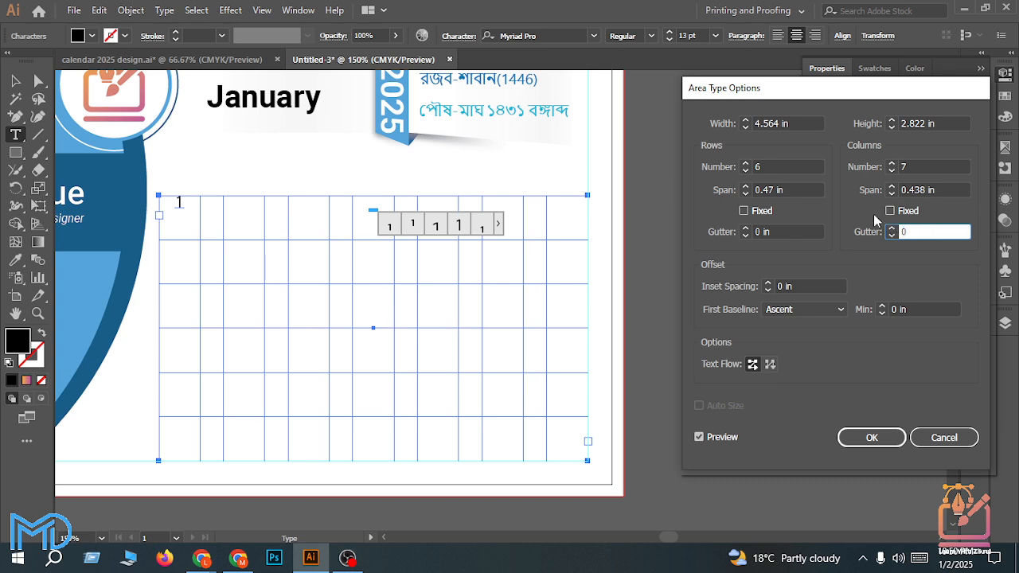
click(928, 163)
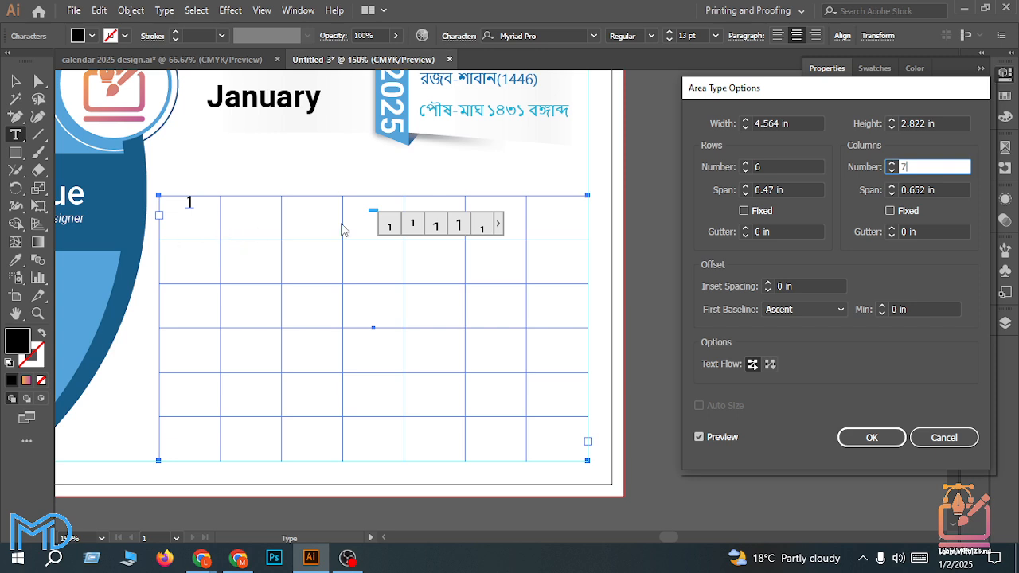
Step: Set the row and column gutters to 0.05 in, keep the text flowing by rows, and apply the area type options
click(782, 231)
text(0.05)
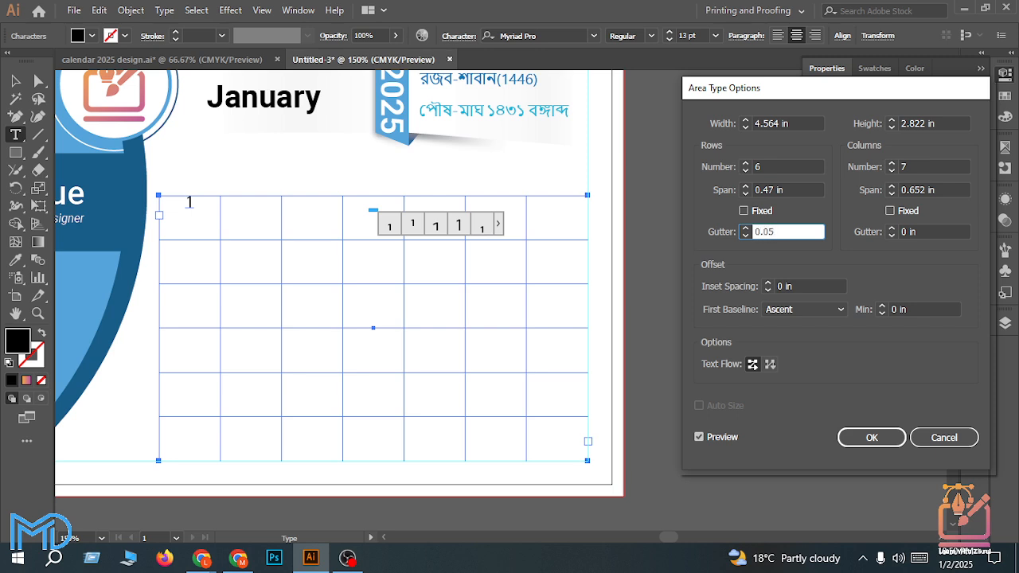
click(936, 232)
text(0.05)
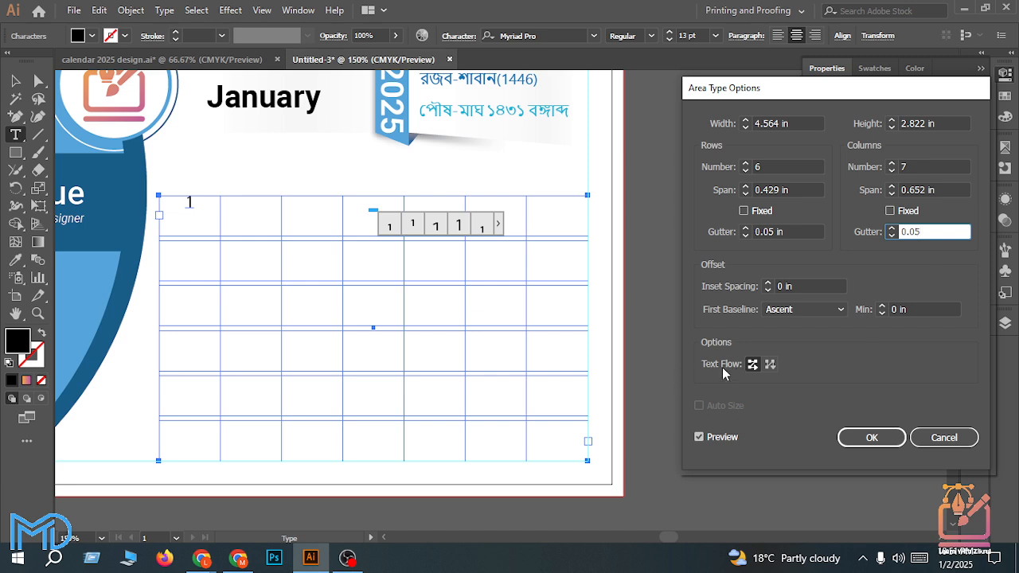
click(750, 368)
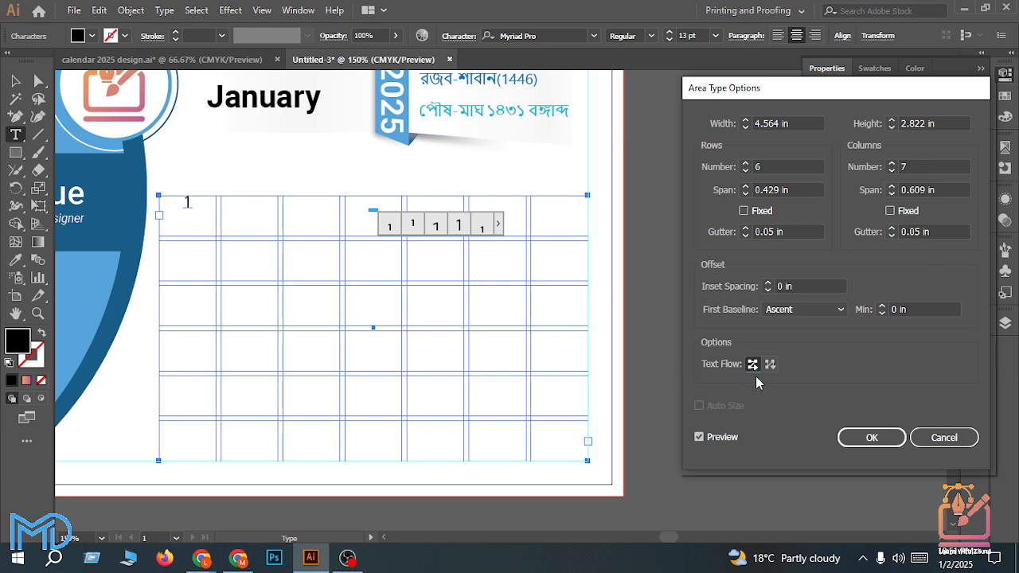
click(870, 438)
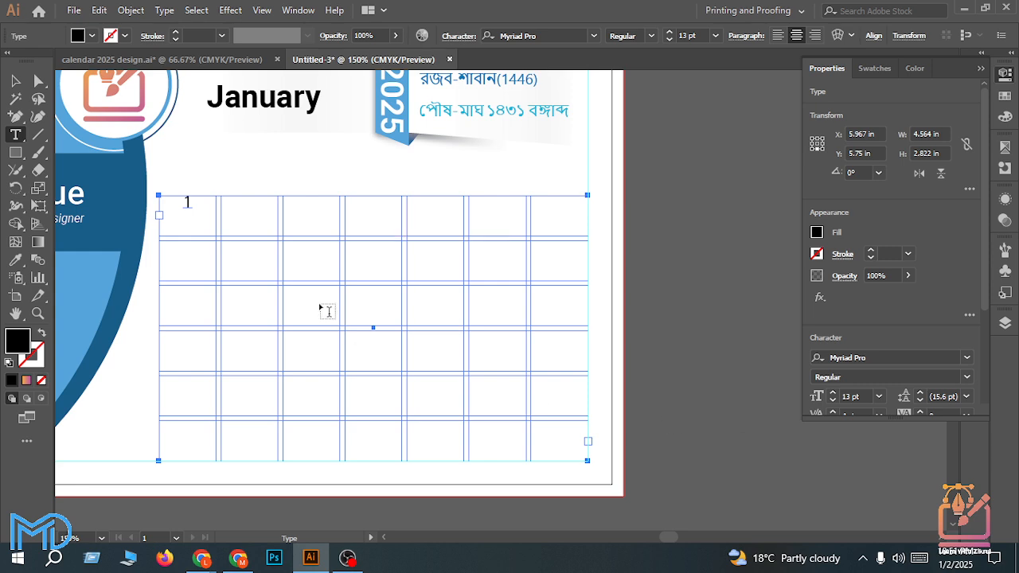
Step: Replace the number 1 in the first cell of the text frame with the heading "Sun"
double_click(187, 202)
text(Sun)
key(Return)
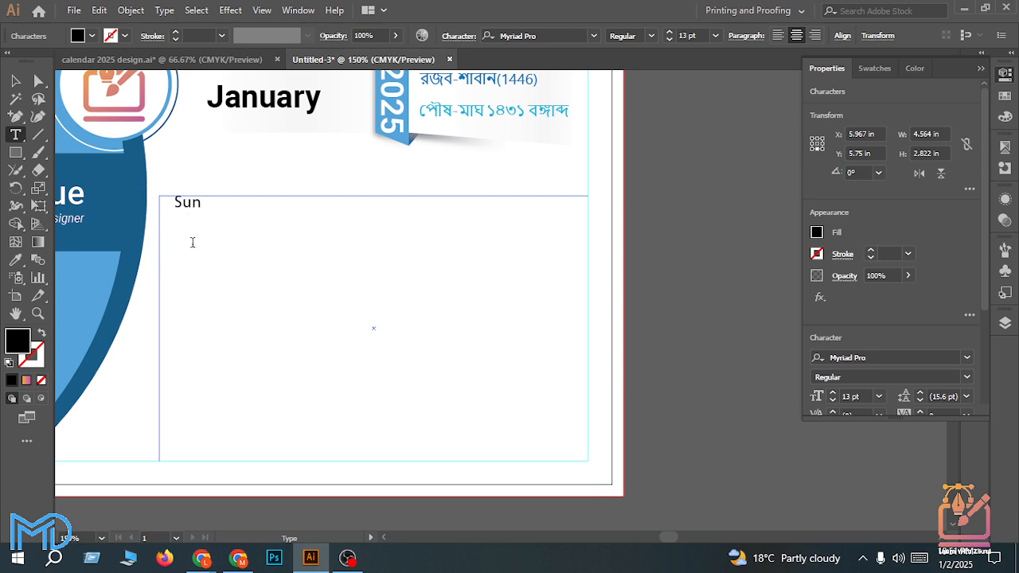
Step: Change the "Sun" heading's font to Roboto and set its size to 16 pt
double_click(176, 205)
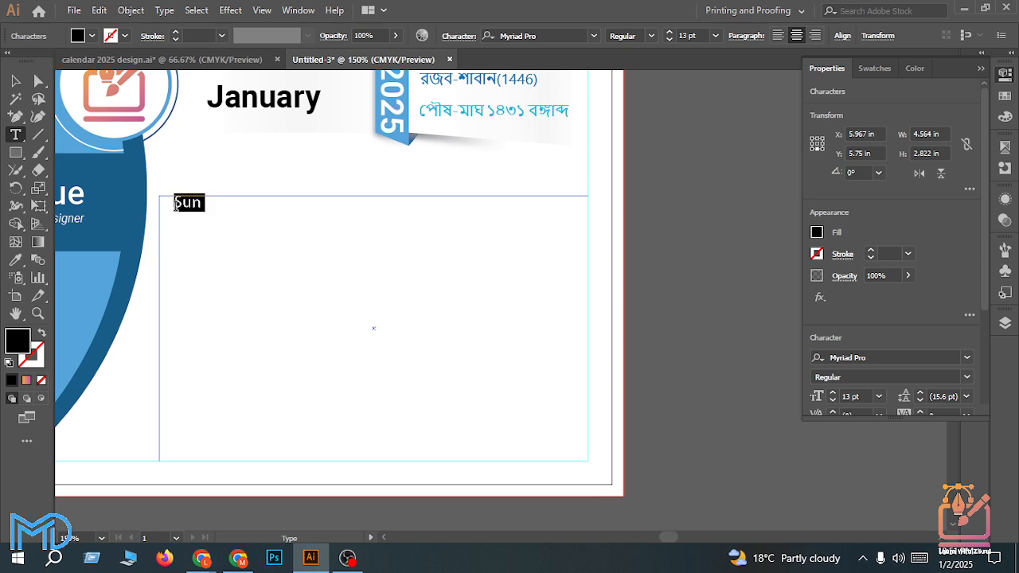
click(593, 36)
click(591, 131)
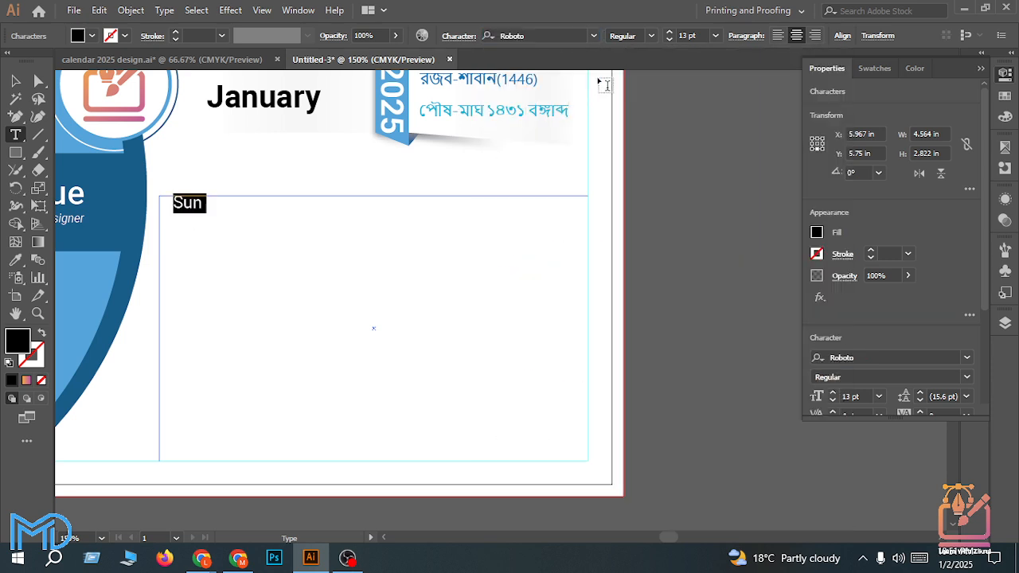
click(670, 32)
click(669, 33)
click(669, 33)
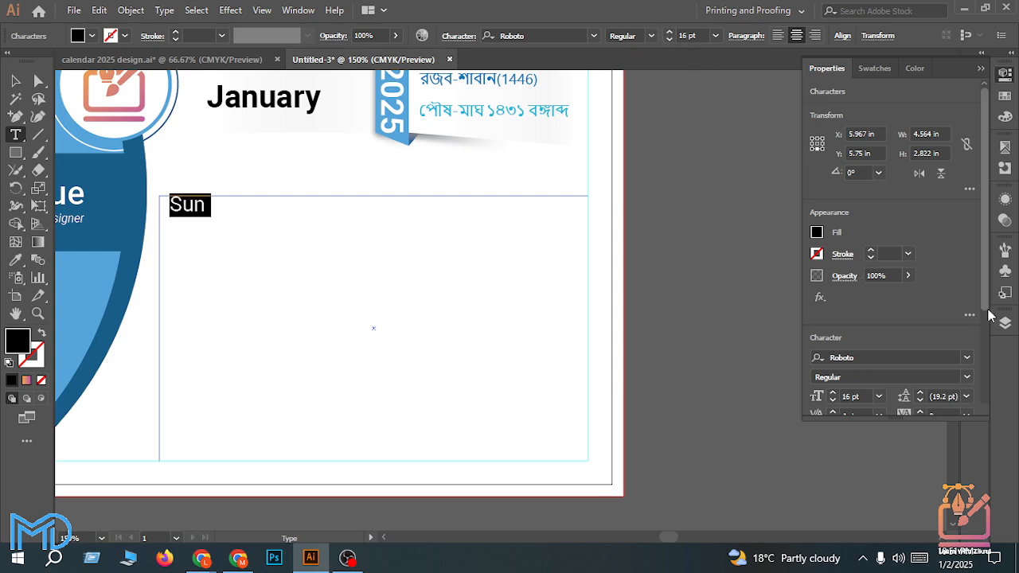
Step: Lower the "Sun" heading within its cell by setting its baseline shift to -5 pt
drag(985, 306, 996, 358)
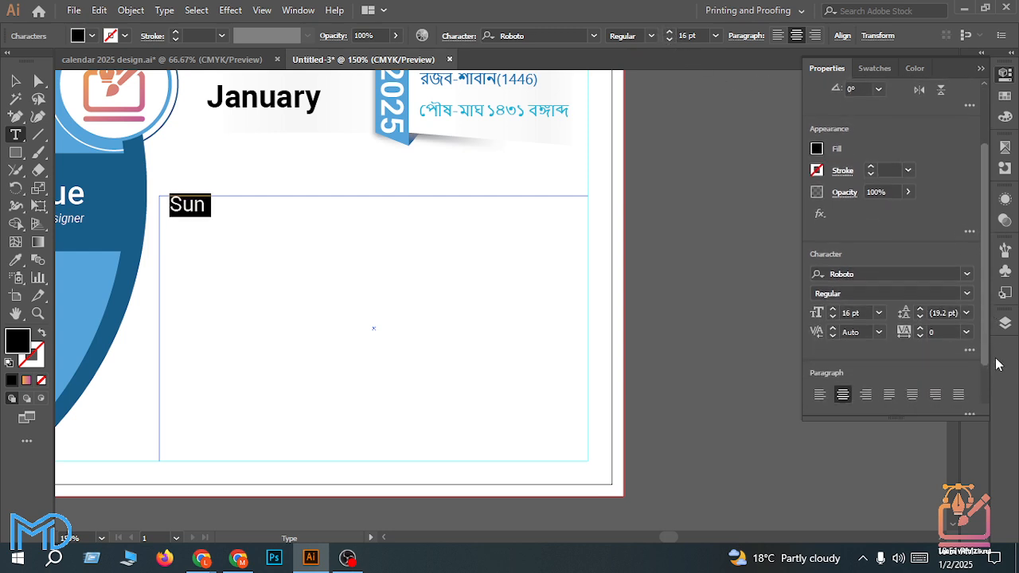
click(979, 69)
click(974, 148)
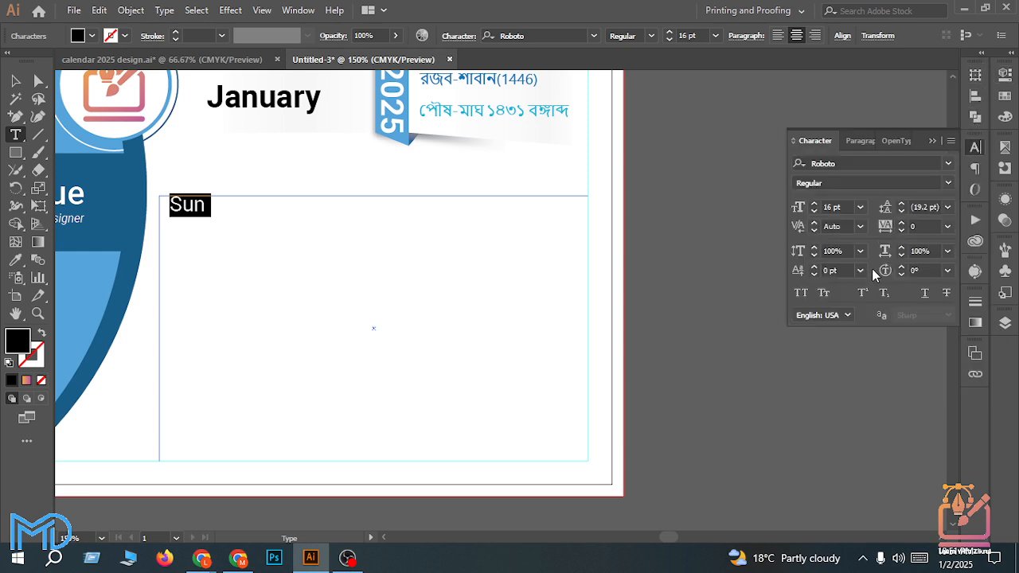
click(813, 269)
click(813, 270)
click(813, 270)
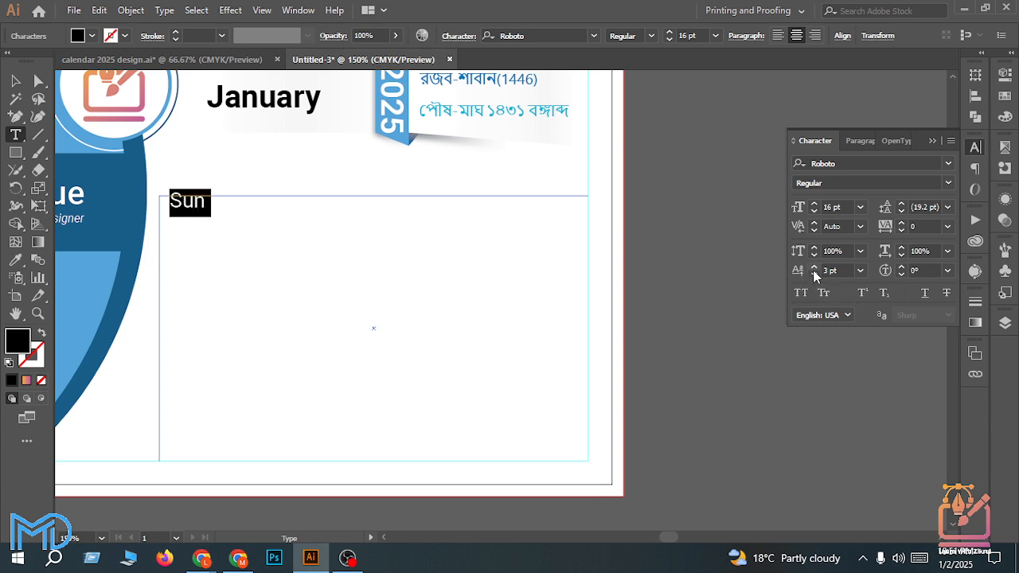
click(813, 275)
click(813, 274)
click(813, 275)
click(813, 275)
click(813, 275)
click(813, 274)
click(814, 275)
click(814, 275)
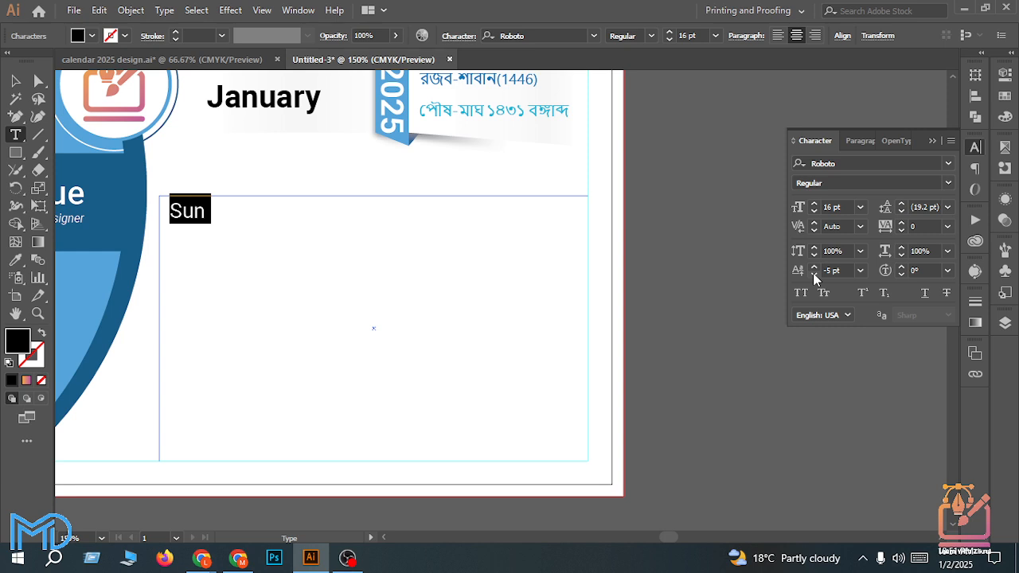
Step: Fill the rest of the first row with the weekday headings Mon, Tue, Wed, Thu, Fri and Sat
click(206, 212)
key(Tab)
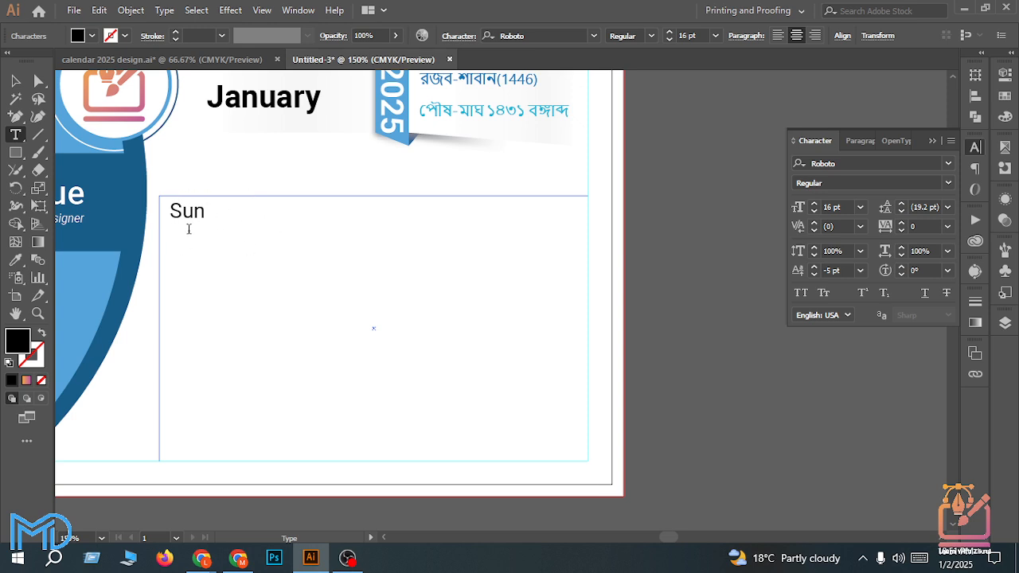
text(Mon)
key(Tab)
text(Tue)
key(Tab)
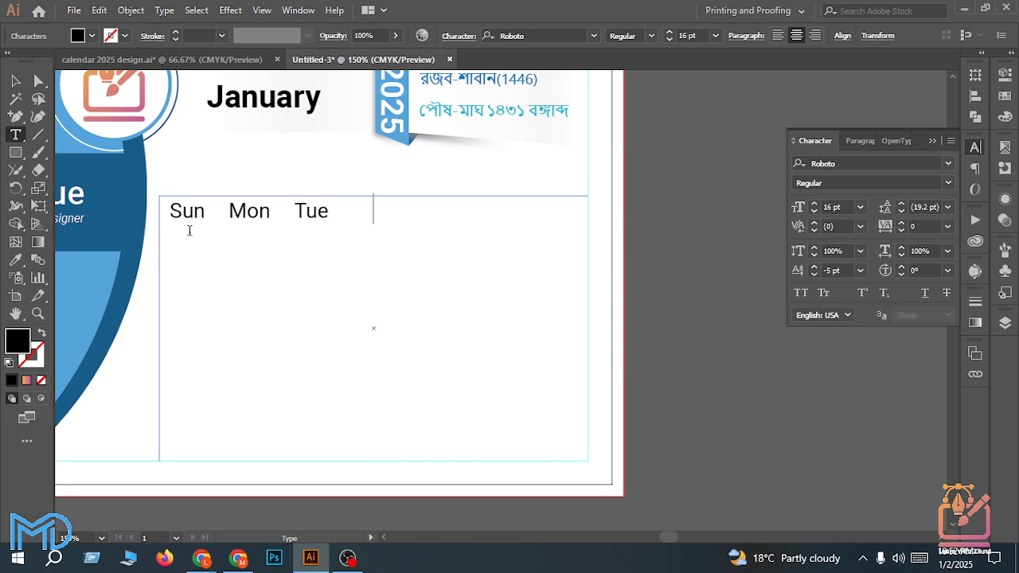
text(Wed)
key(Tab)
text(Thu)
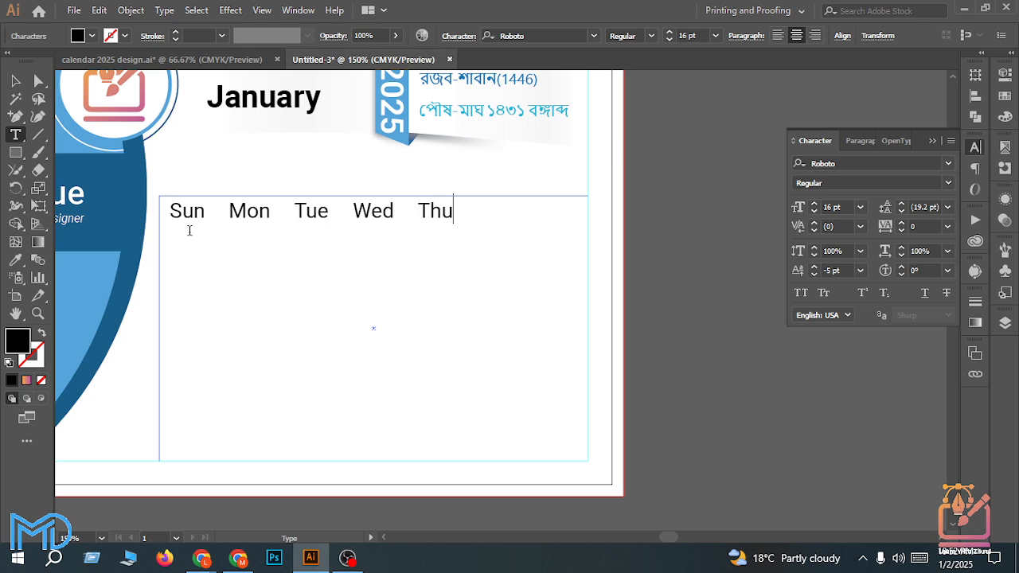
key(Tab)
text(Fri)
key(BackSpace)
key(Tab)
text(Sat)
key(Return)
click(14, 79)
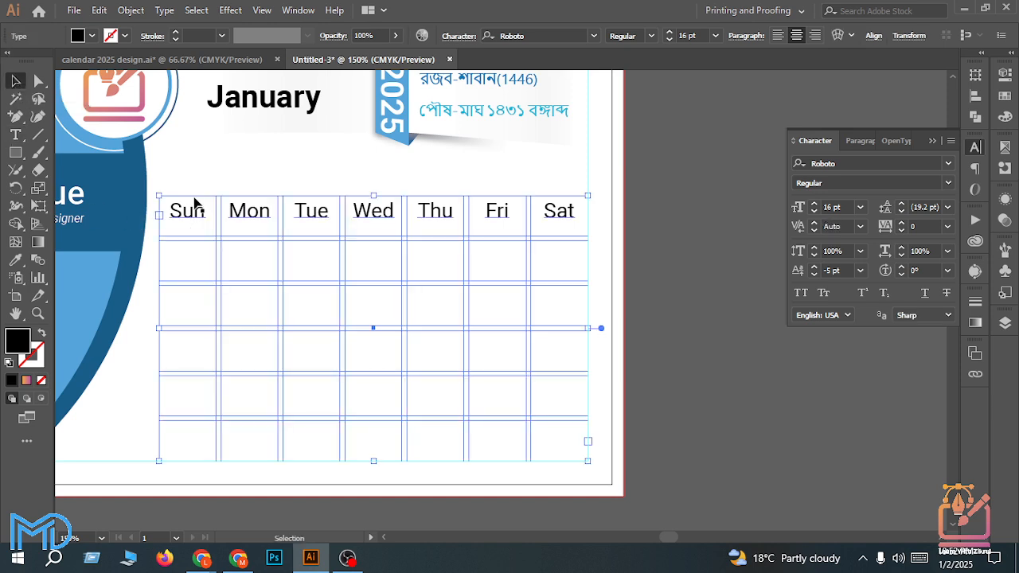
Step: Show the hidden grid of bordered cells again and clear the selection
click(673, 285)
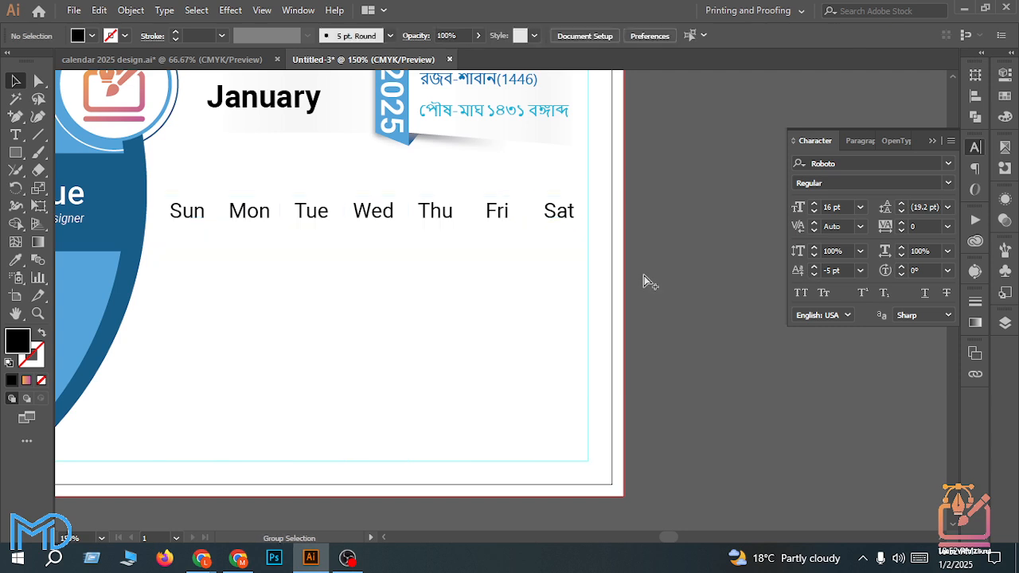
key(ctrl+alt+3)
click(646, 280)
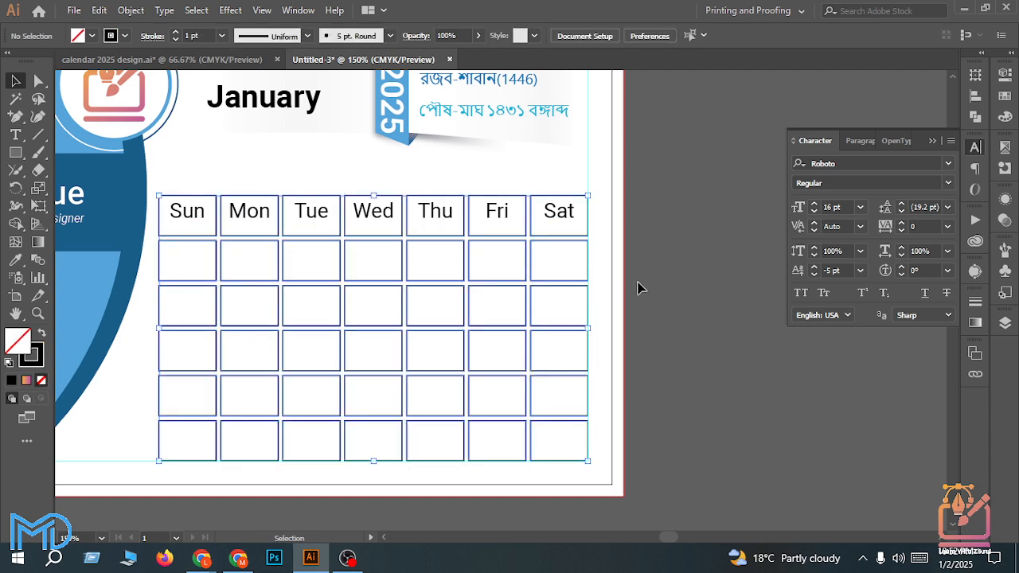
scroll(562, 295, down, 1)
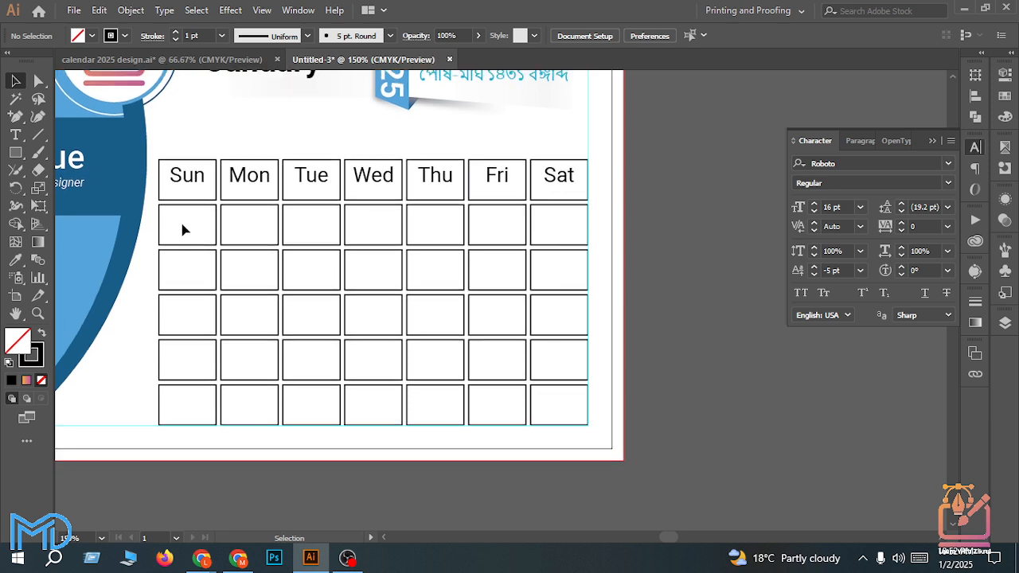
Step: Continue the text after "Sat", leaving three empty cells so that entry starts in the cell under Wed
click(198, 184)
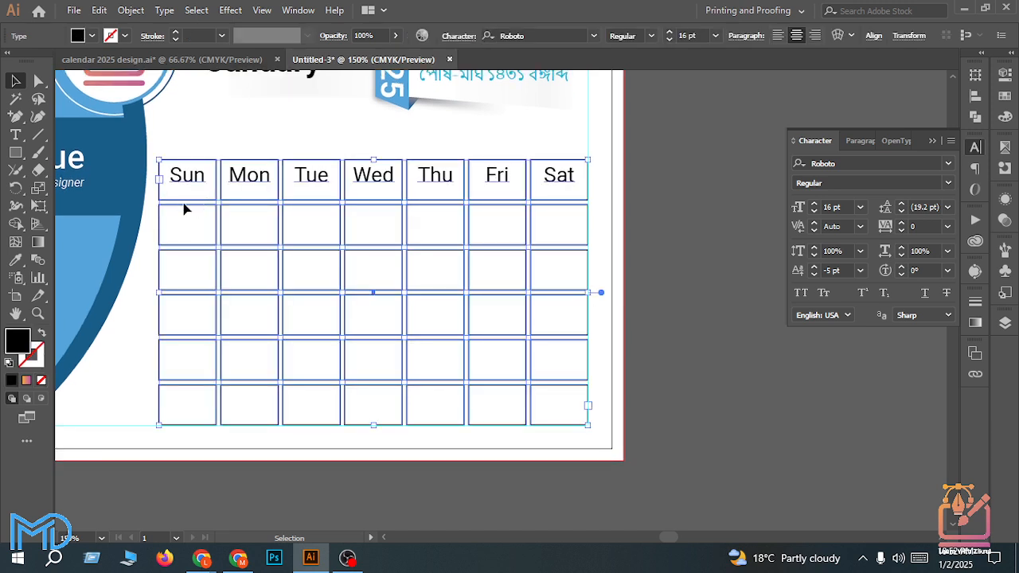
click(15, 134)
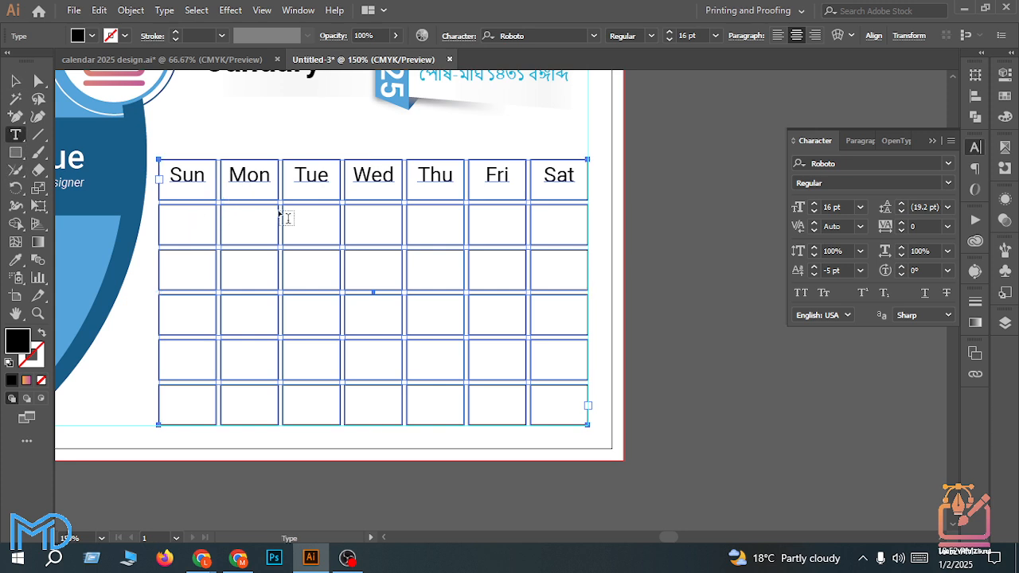
click(572, 175)
key(Return)
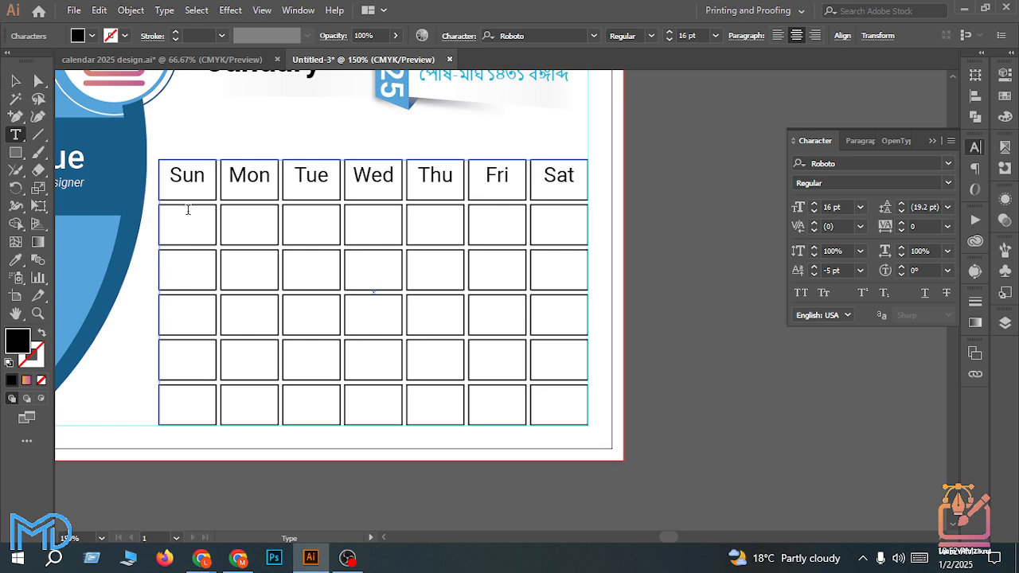
key(Return)
key(Return)
key(Return)
Step: Check the January 2025 date layout in the system calendar and return to the text cell under Wed
click(965, 563)
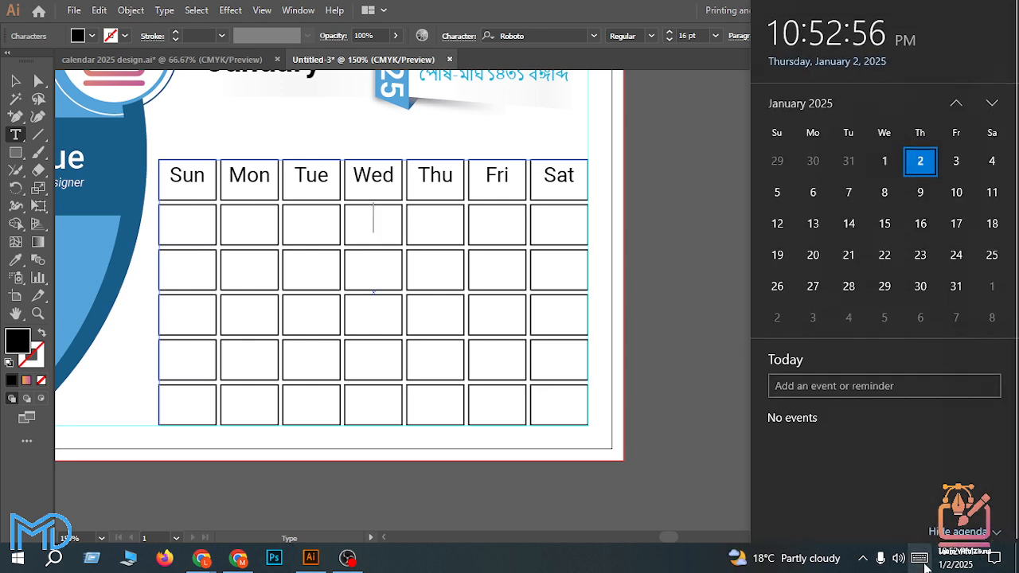
click(921, 561)
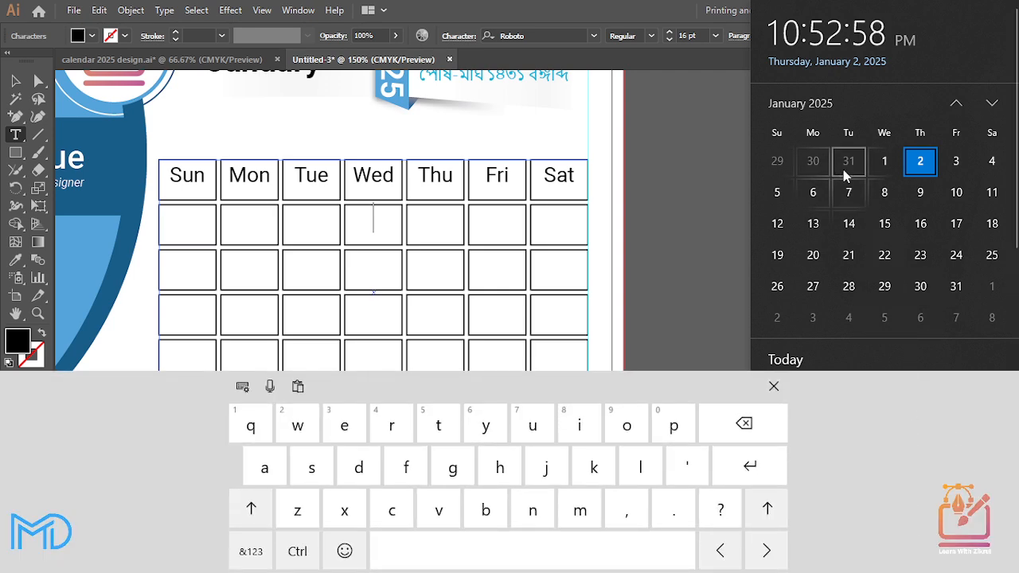
click(379, 227)
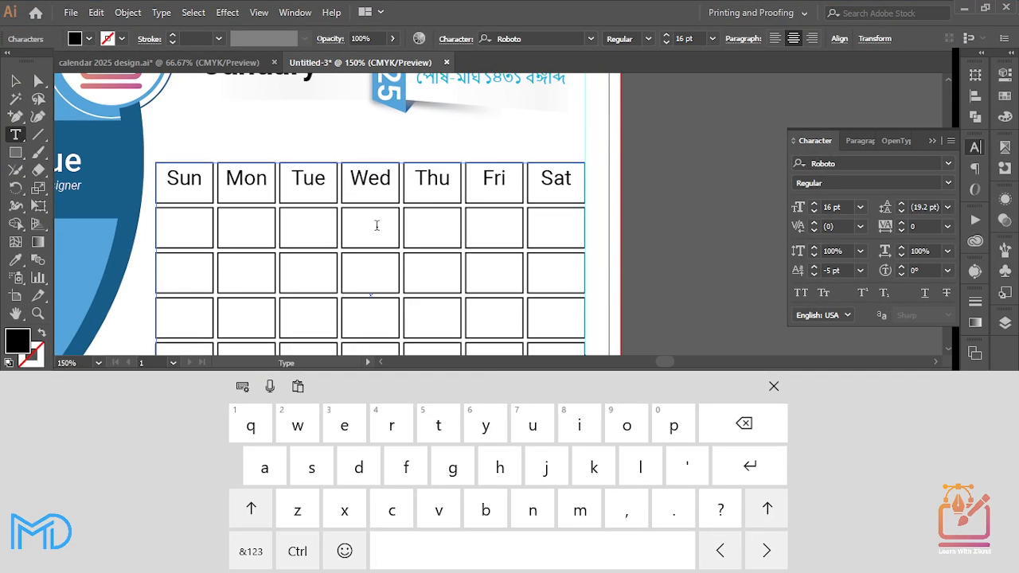
click(774, 386)
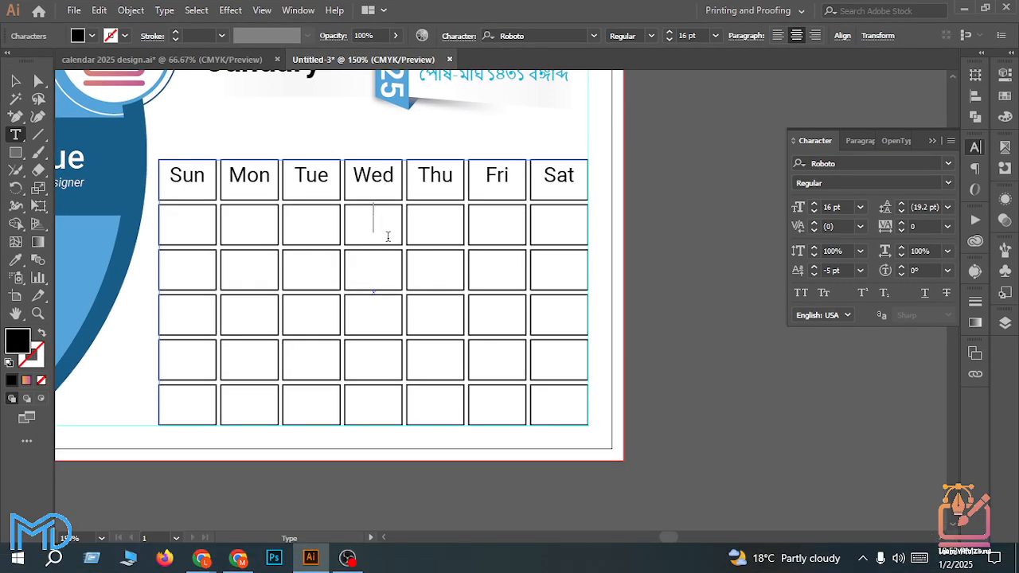
Step: Enter the dates 1 to 10 in consecutive cells, starting with 1 under Wed
text(1)
key(Return)
text(2)
key(Return)
text(3)
key(Return)
text(4)
key(Return)
text(5)
key(Return)
text(6)
key(Return)
text(7)
key(Return)
text(8)
key(Return)
text(9)
key(Return)
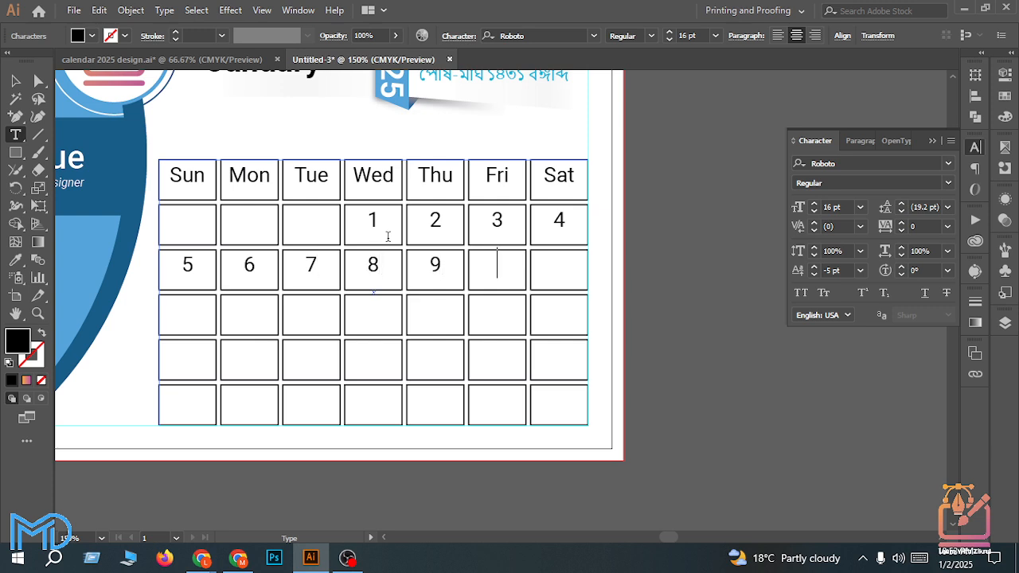
text(10)
key(Return)
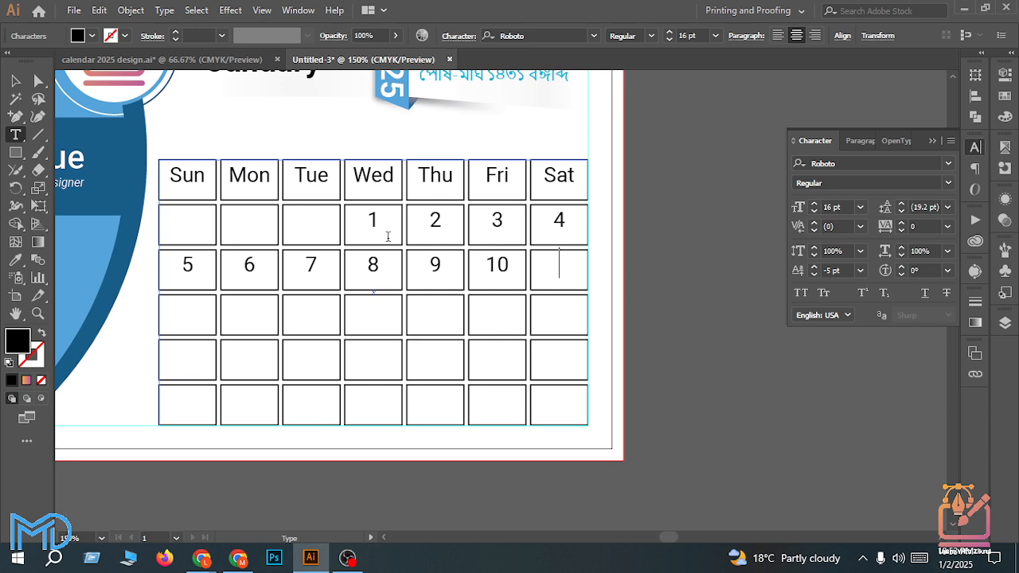
Step: Delete the text frame holding the weekday headings and dates, leaving only the cell grid
click(15, 81)
click(300, 228)
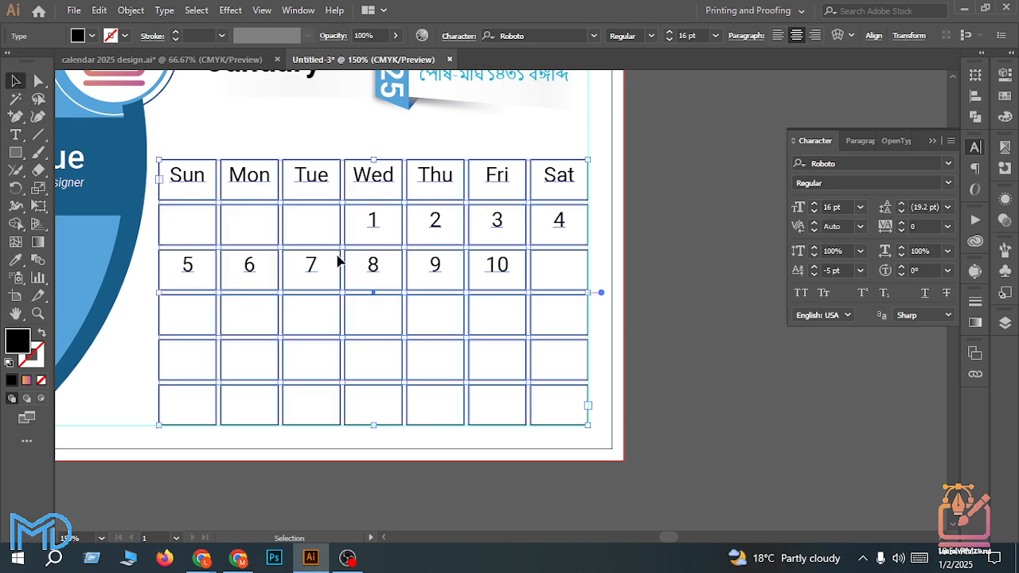
key(Delete)
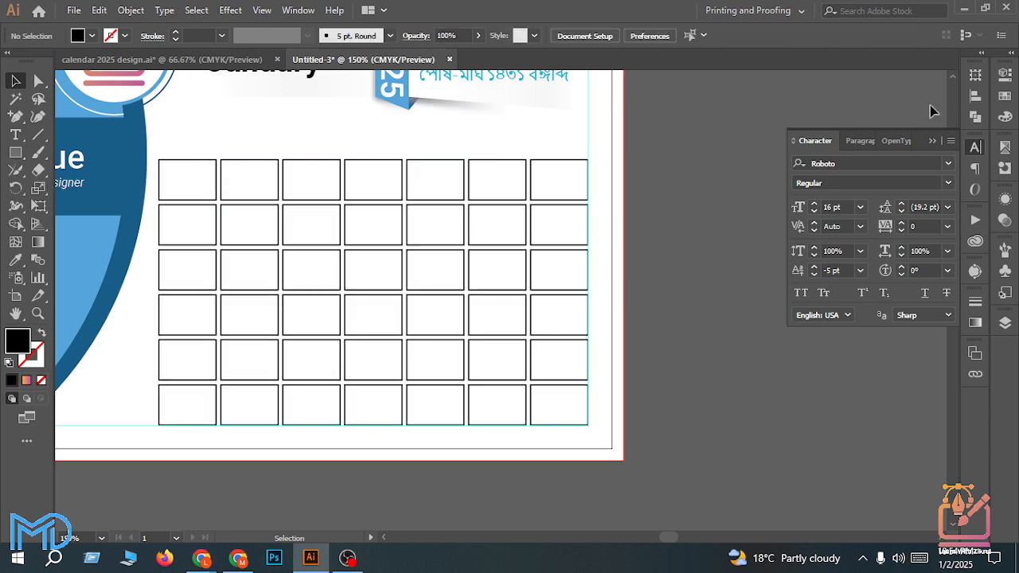
Step: Draw an unfilled rectangle matching the cell grid's overall size, 4.564 in wide by 2.822 in high
click(1005, 73)
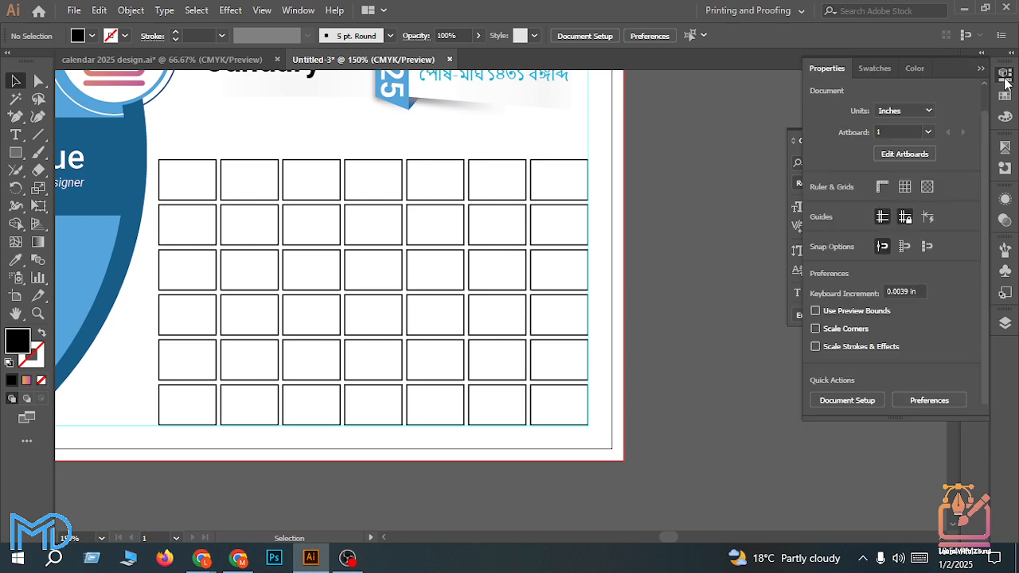
click(514, 164)
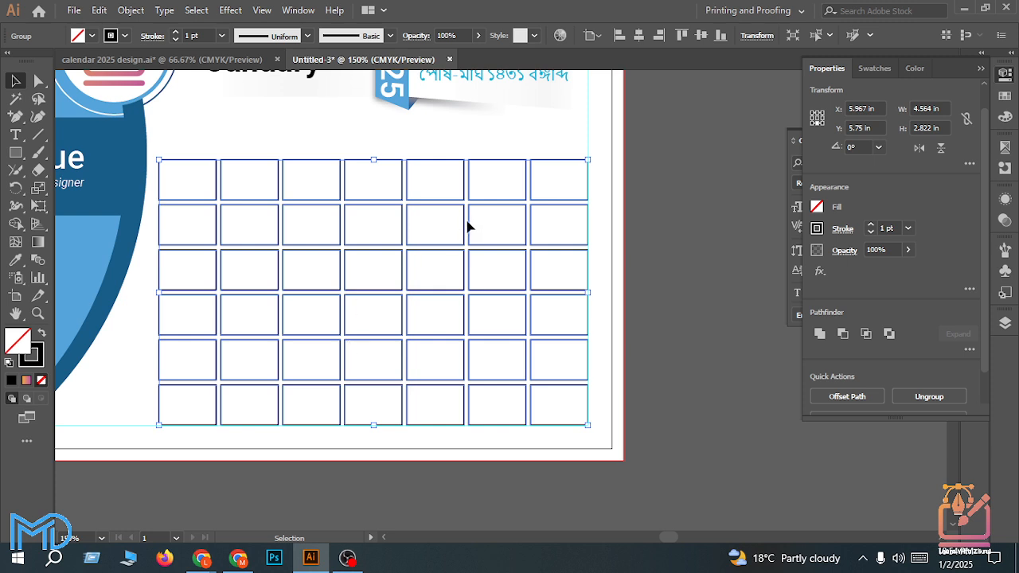
click(11, 152)
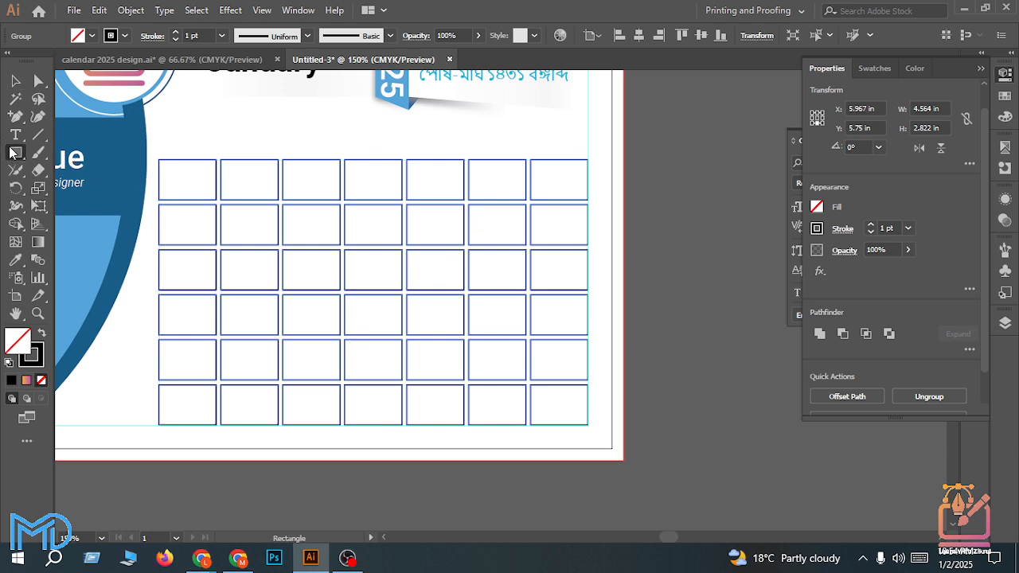
click(199, 241)
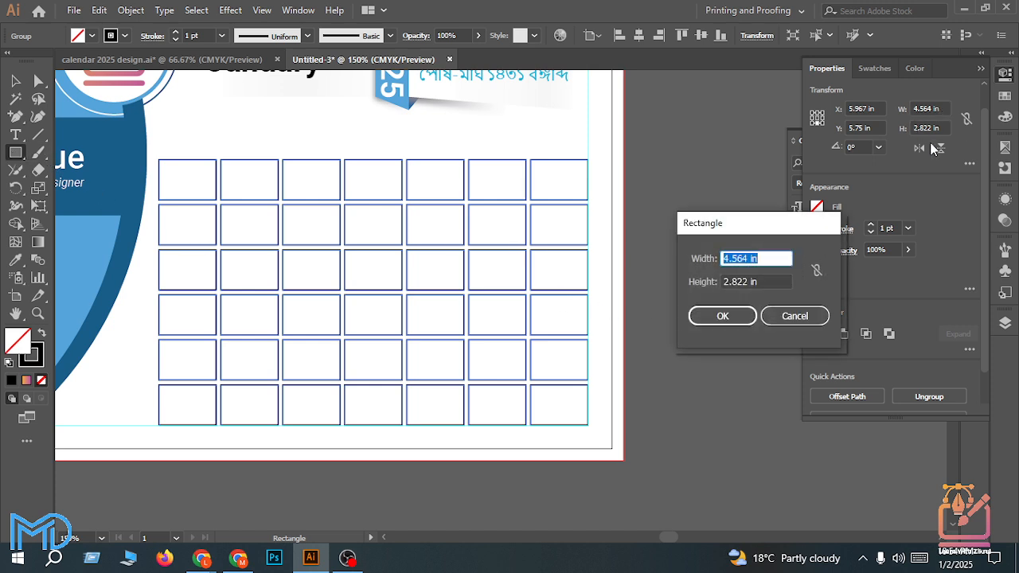
click(731, 314)
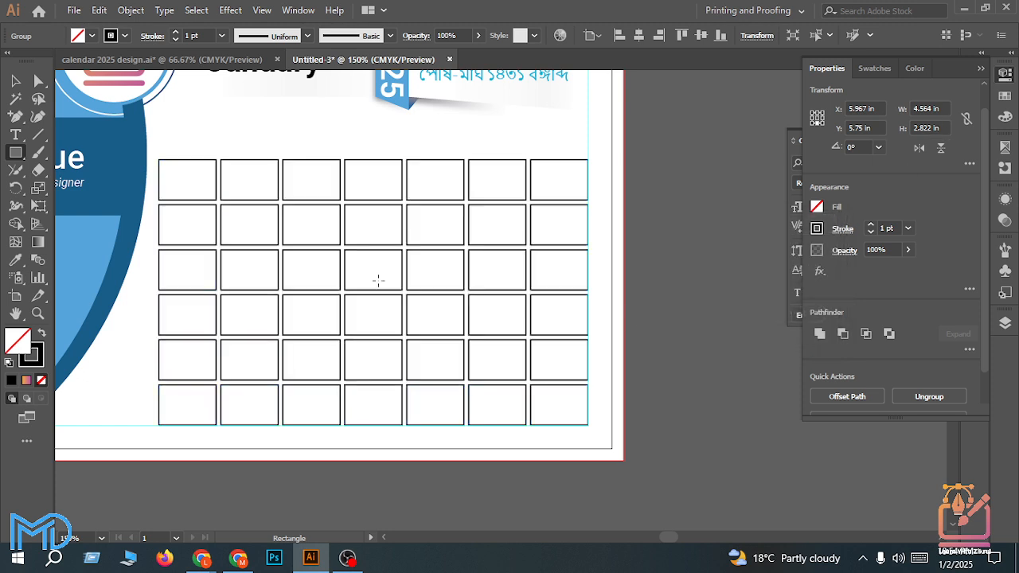
Step: Centre the new rectangle horizontally and vertically on the cell grid, using the grid as the key object
click(15, 80)
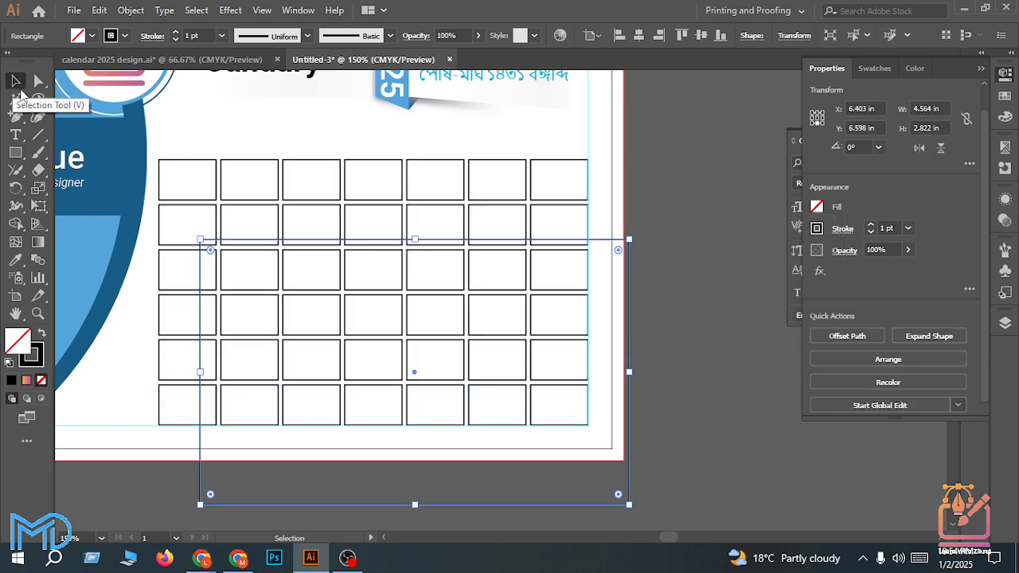
drag(155, 272, 216, 343)
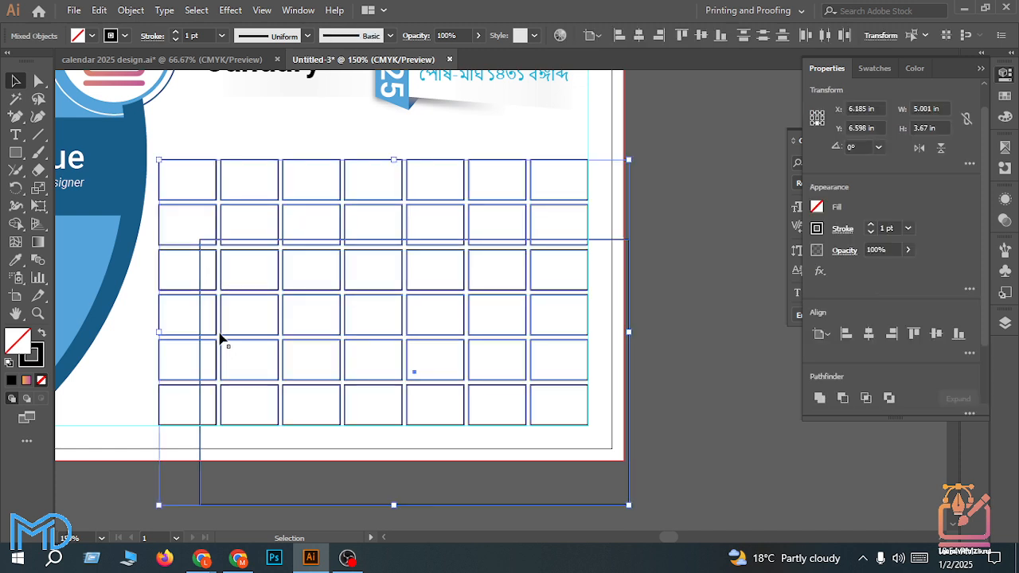
click(220, 334)
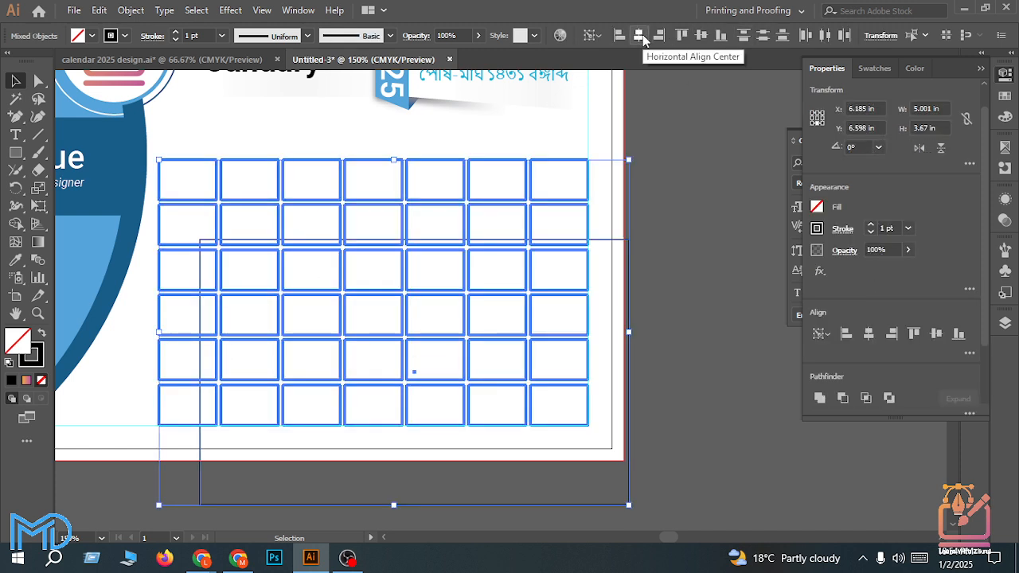
click(639, 35)
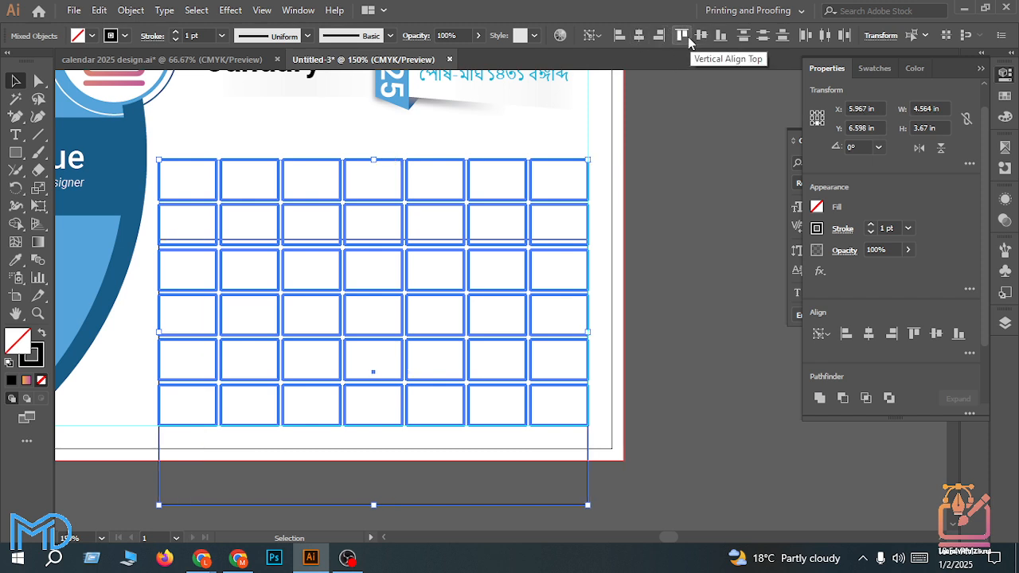
click(701, 36)
click(691, 129)
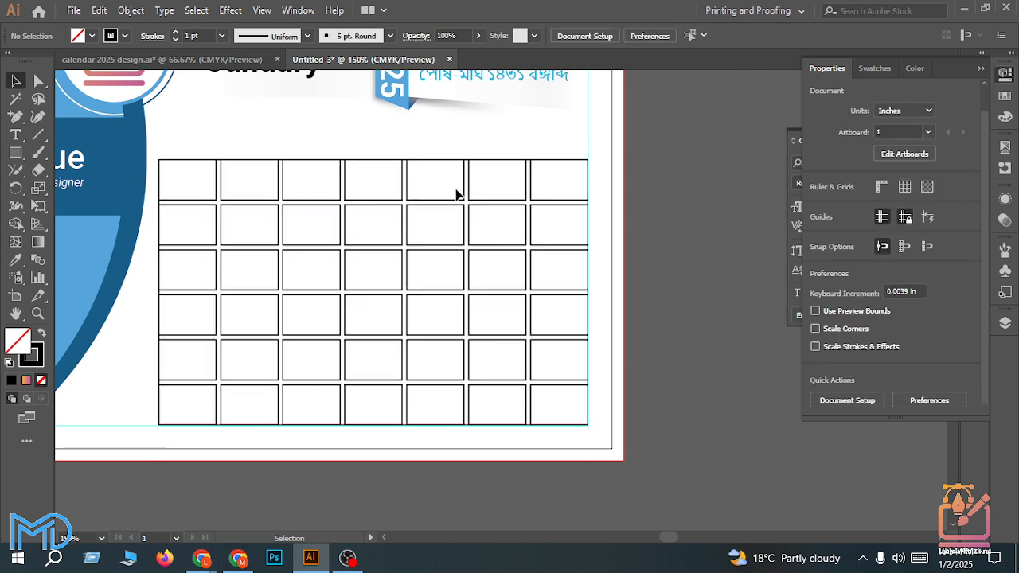
Step: Delete the grouped cell grid, keeping only the large rectangle aligned over it
click(476, 229)
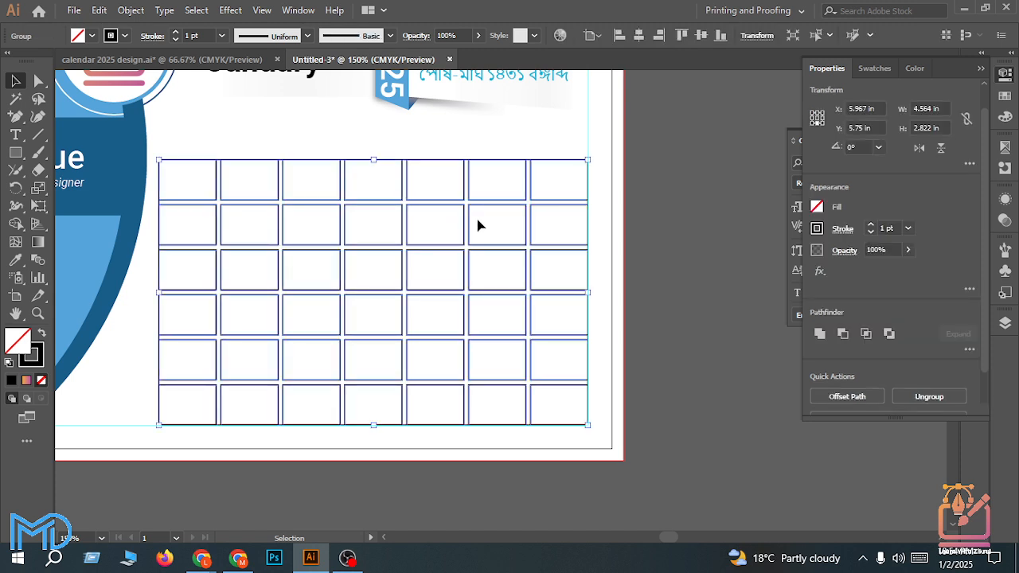
key(a)
key(Delete)
key(v)
Step: Convert the rectangle into an area type frame and replace its placeholder text with a left-aligned "1"
drag(169, 148, 279, 343)
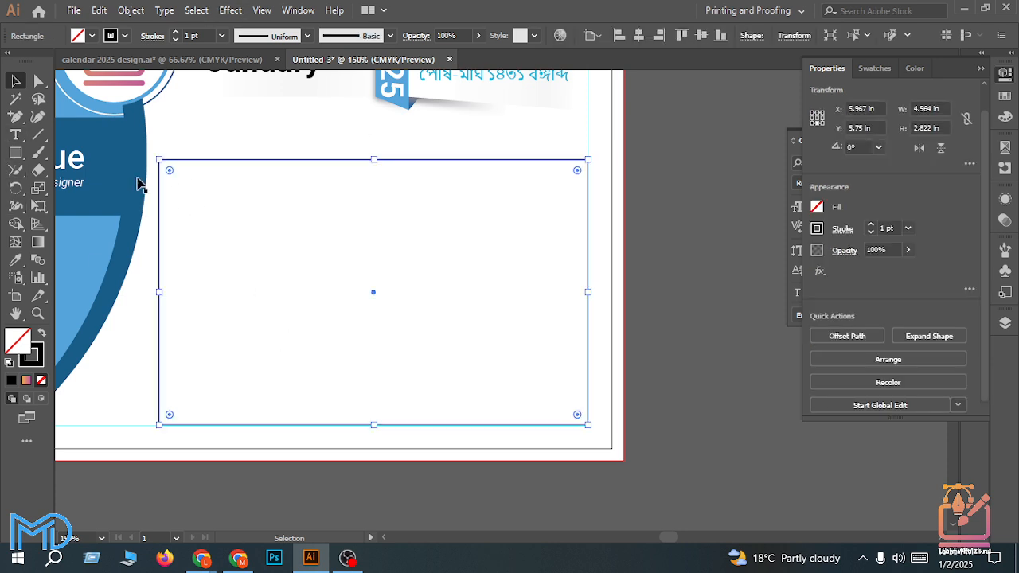
click(15, 137)
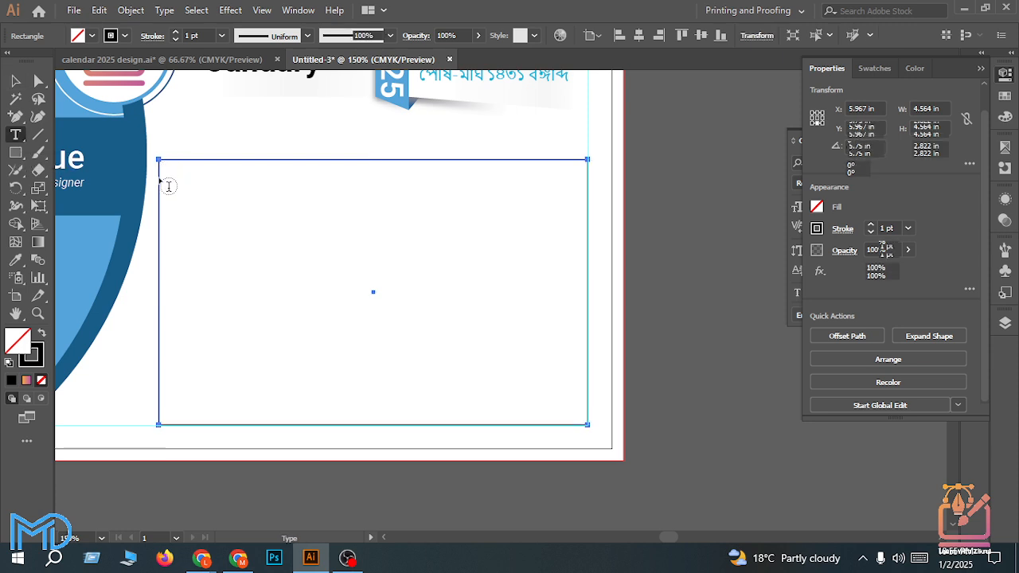
click(159, 177)
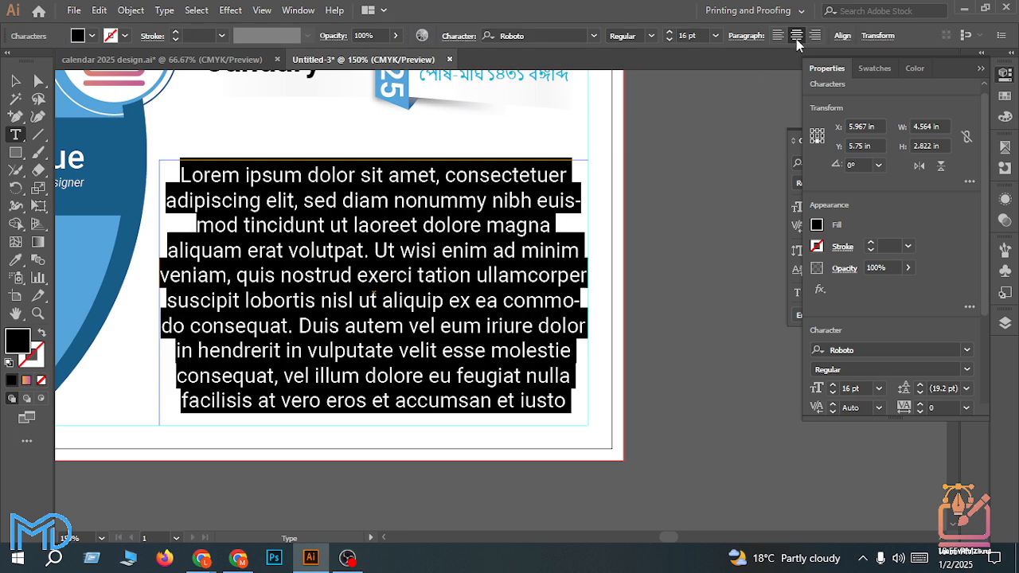
text(1)
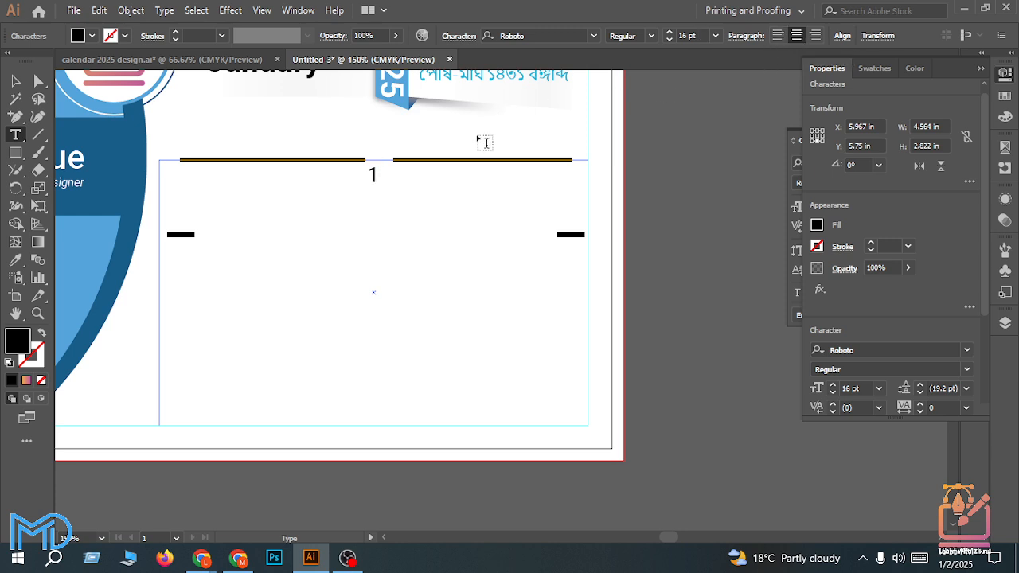
drag(381, 172, 313, 166)
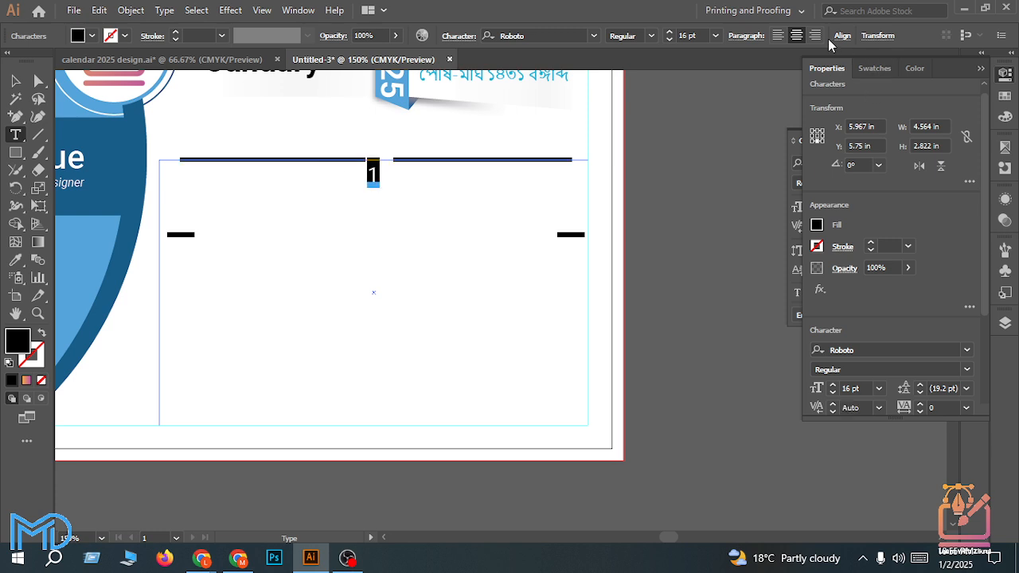
click(778, 35)
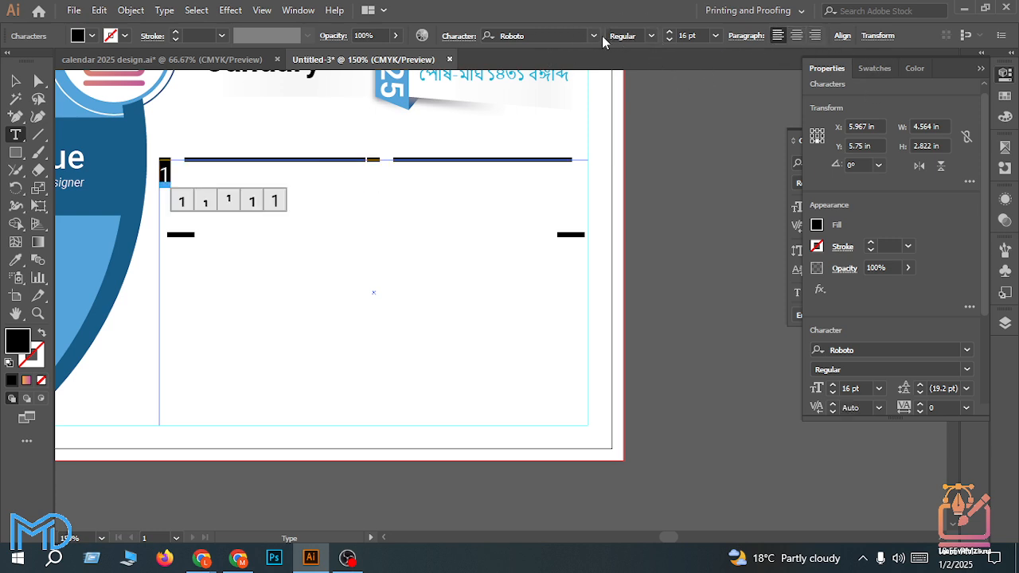
Step: Divide the text frame into 6 rows and 7 columns in Area Type Options with preview on
click(493, 36)
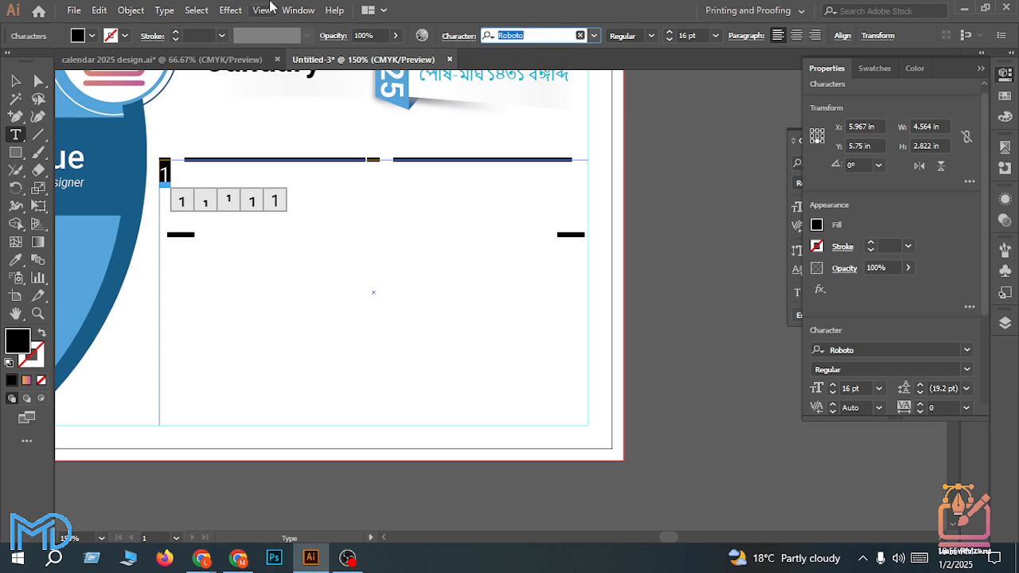
click(164, 11)
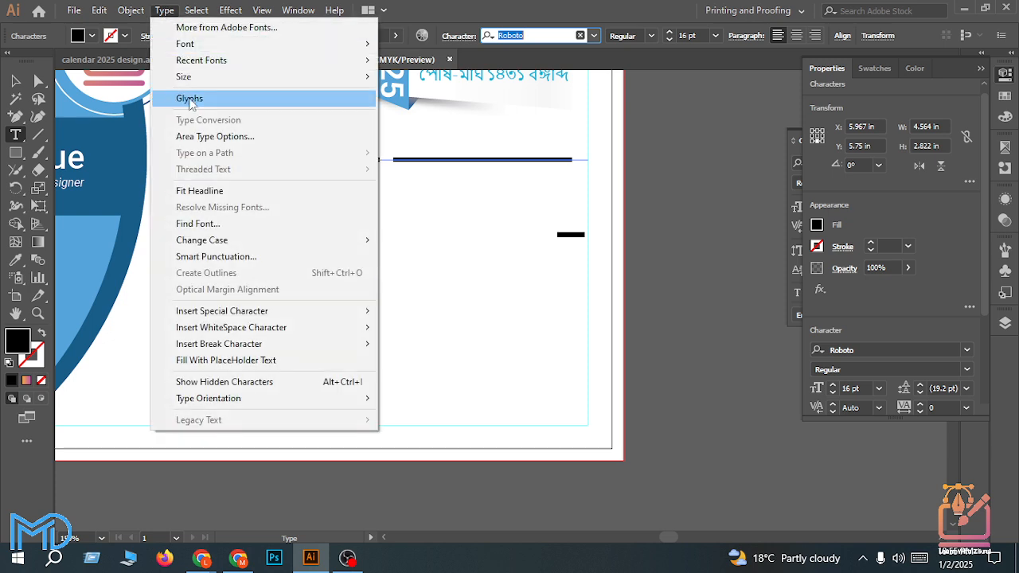
click(204, 136)
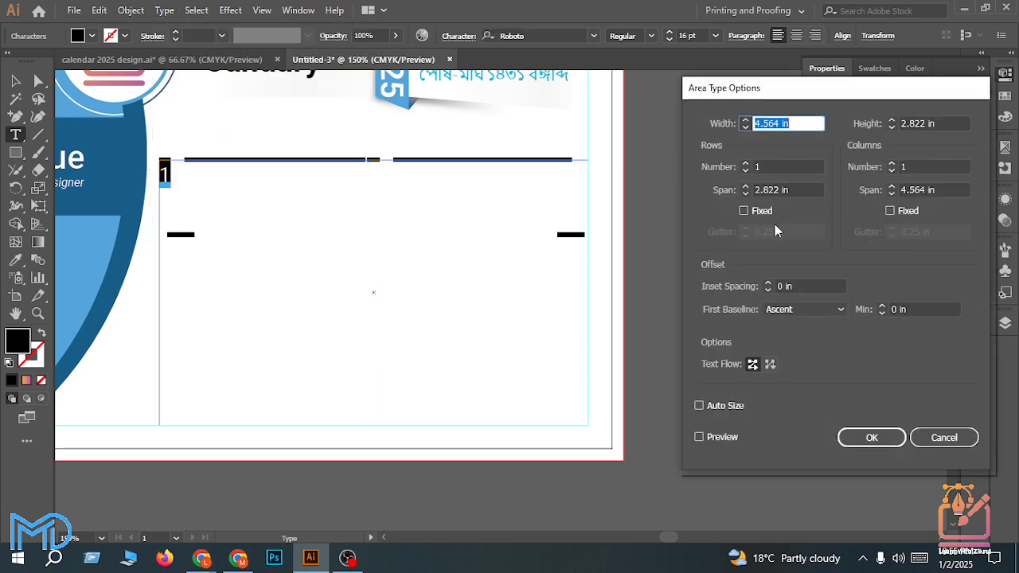
click(698, 437)
click(777, 166)
double_click(778, 166)
text(6)
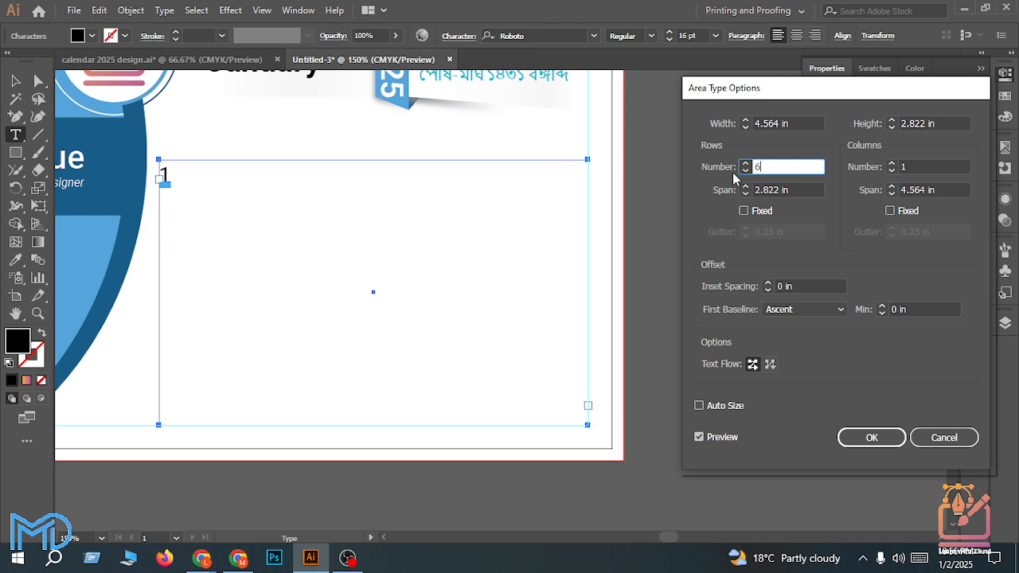
drag(779, 168, 717, 178)
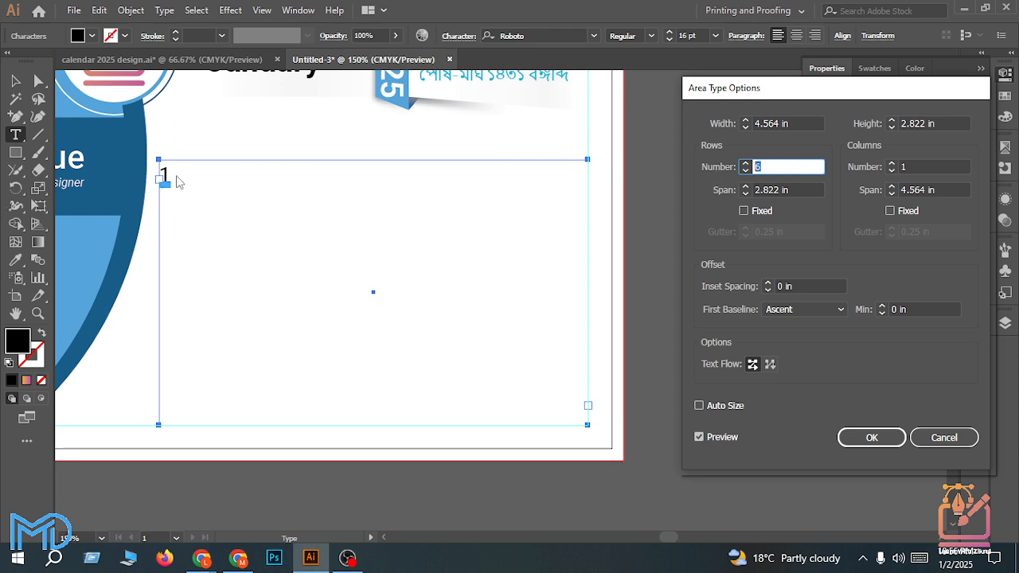
click(924, 166)
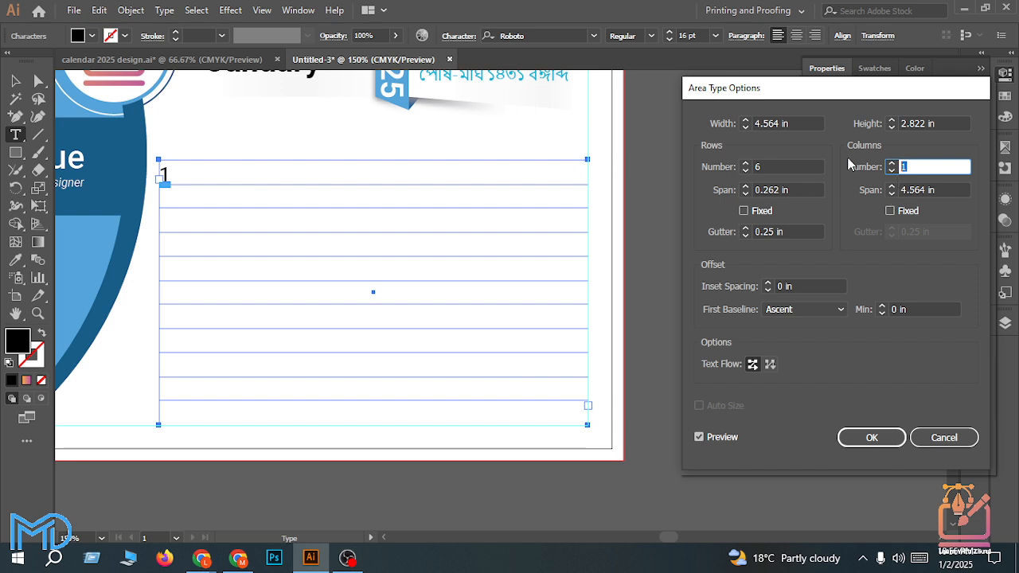
text(7)
Step: Set the row and column gutters to 0.05 in, use text flow by rows, and apply the area type options
click(790, 231)
drag(790, 232, 685, 253)
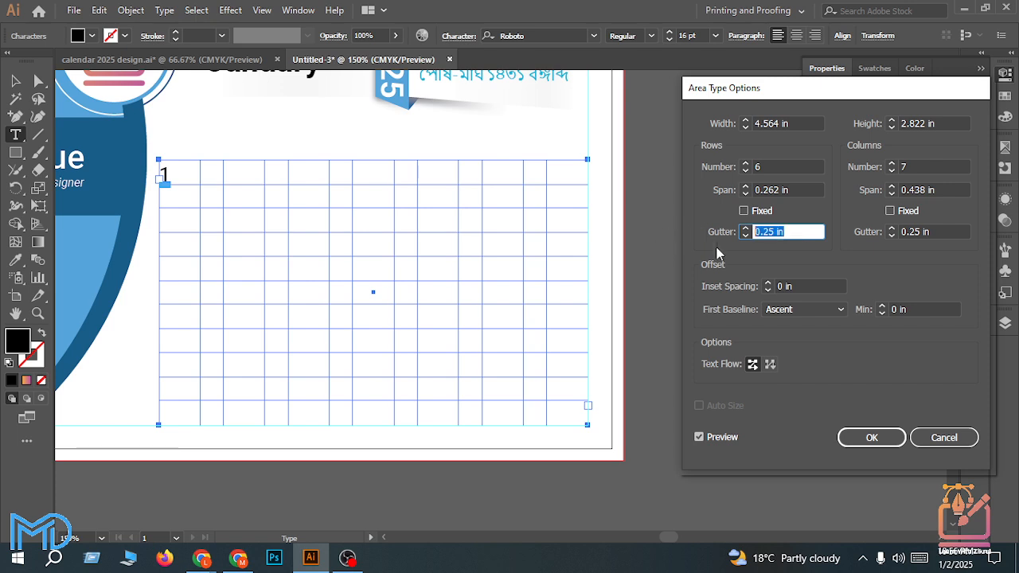
text(0.05)
drag(950, 232, 666, 251)
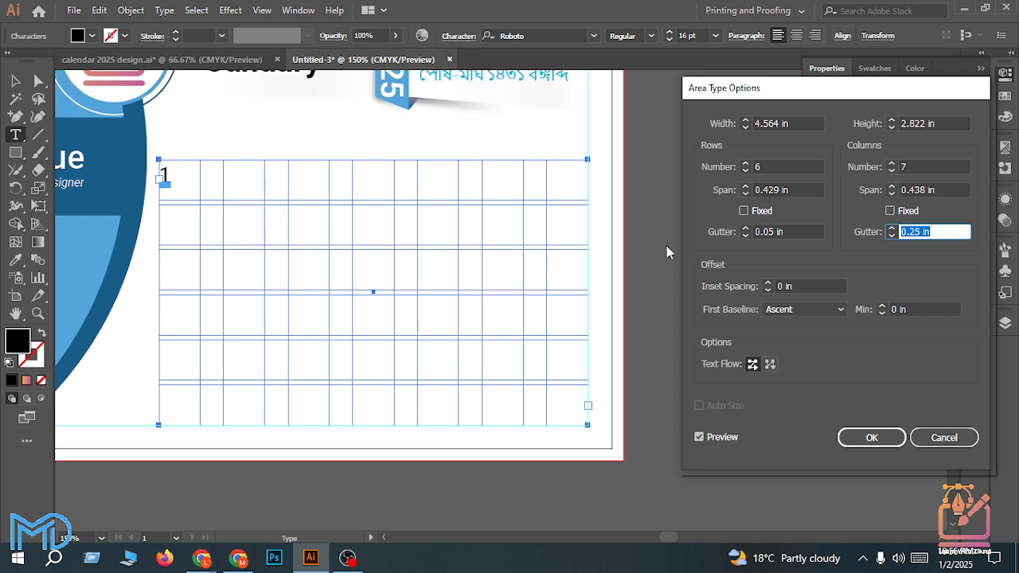
text(0.05)
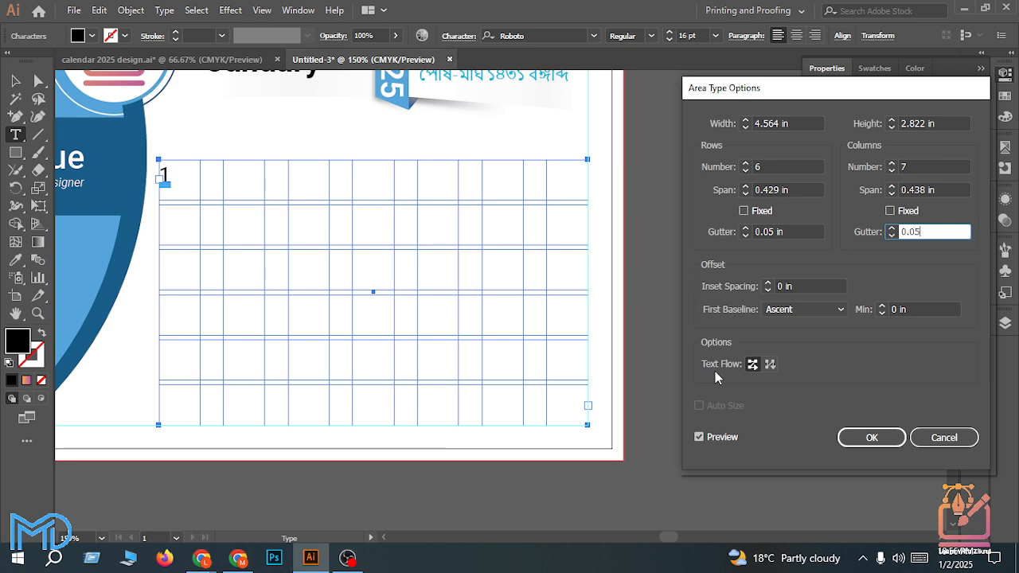
click(752, 366)
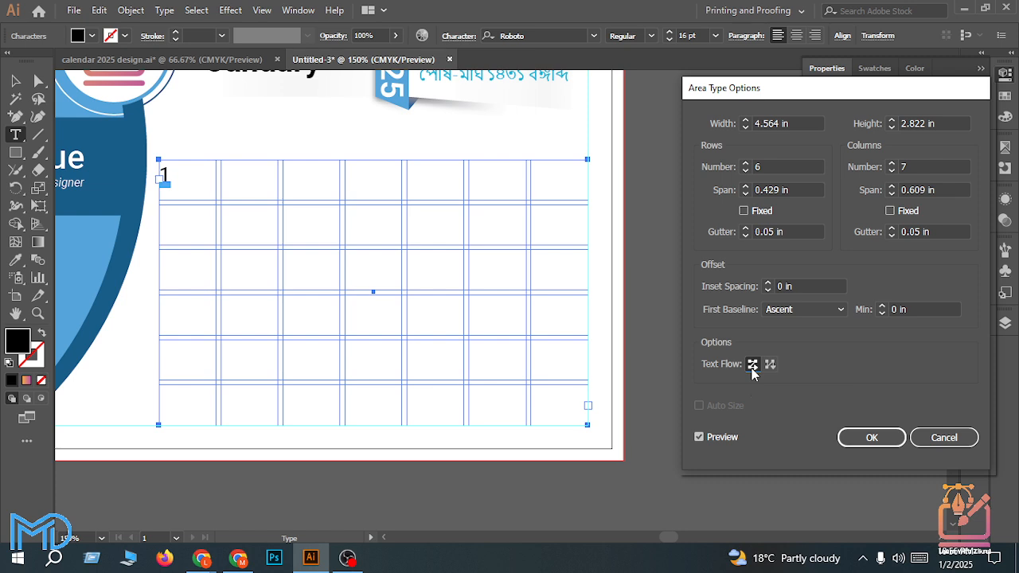
click(870, 437)
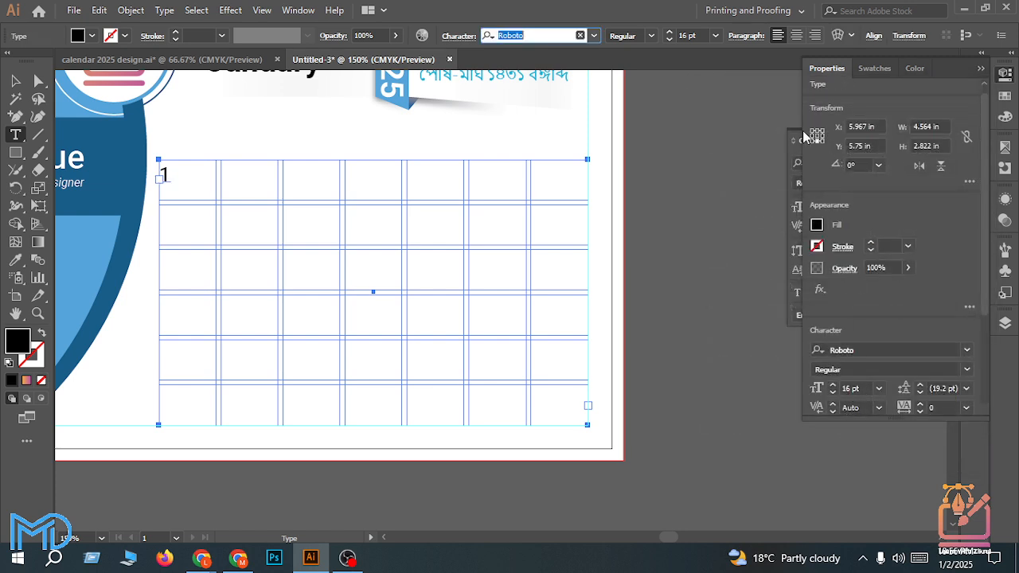
Step: Centre the frame's text in its cells and set the font size to 17 pt
click(796, 35)
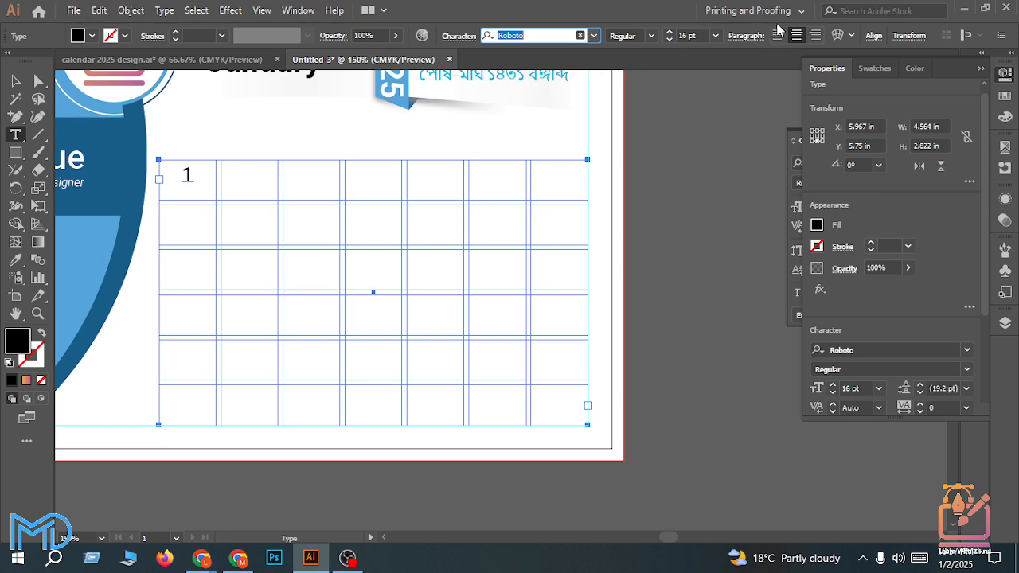
click(670, 39)
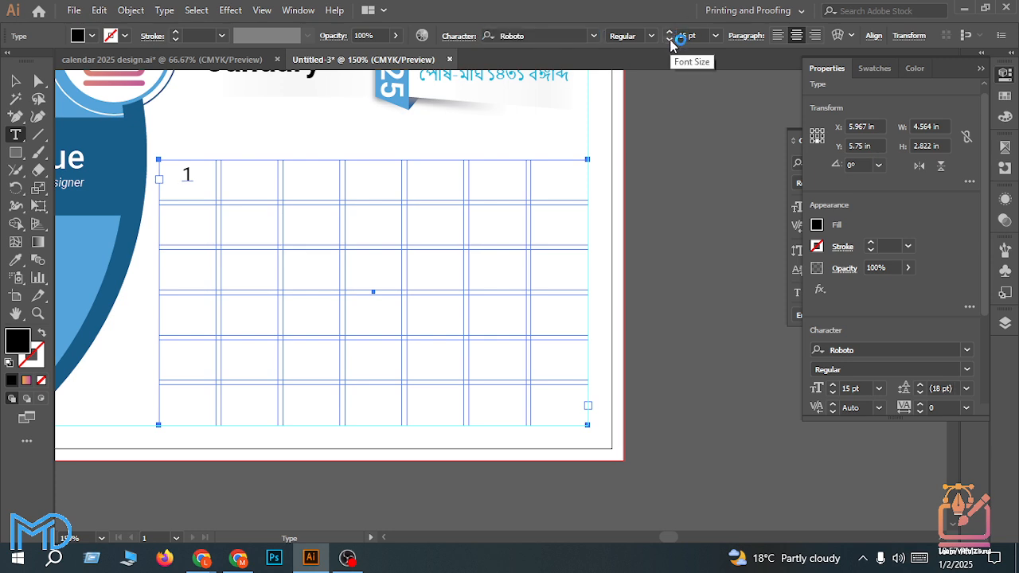
click(669, 33)
click(669, 32)
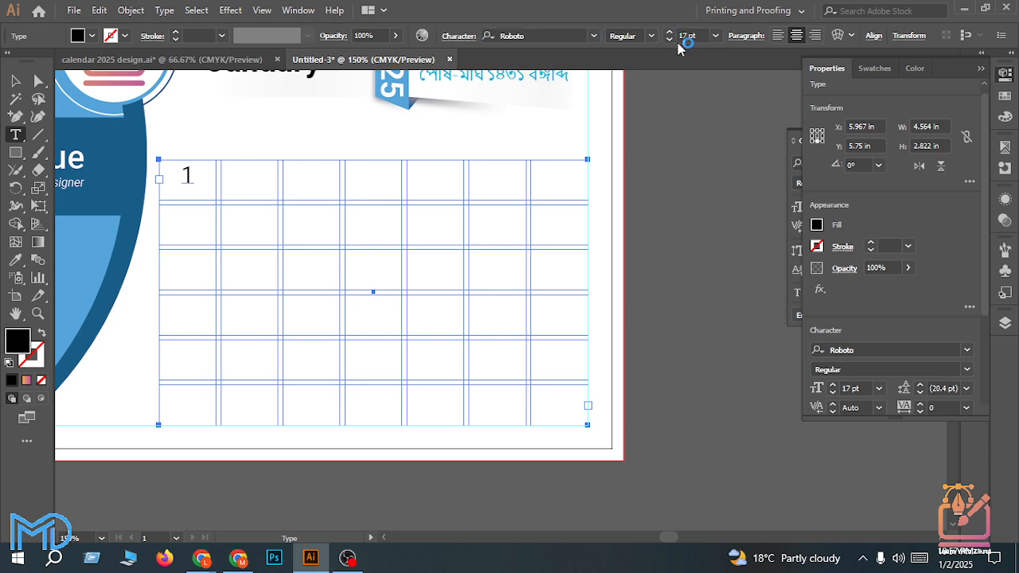
Step: Replace the "1" with the weekday headings "Sun" and "Mon" in the first two cells, moving on to the third
double_click(191, 172)
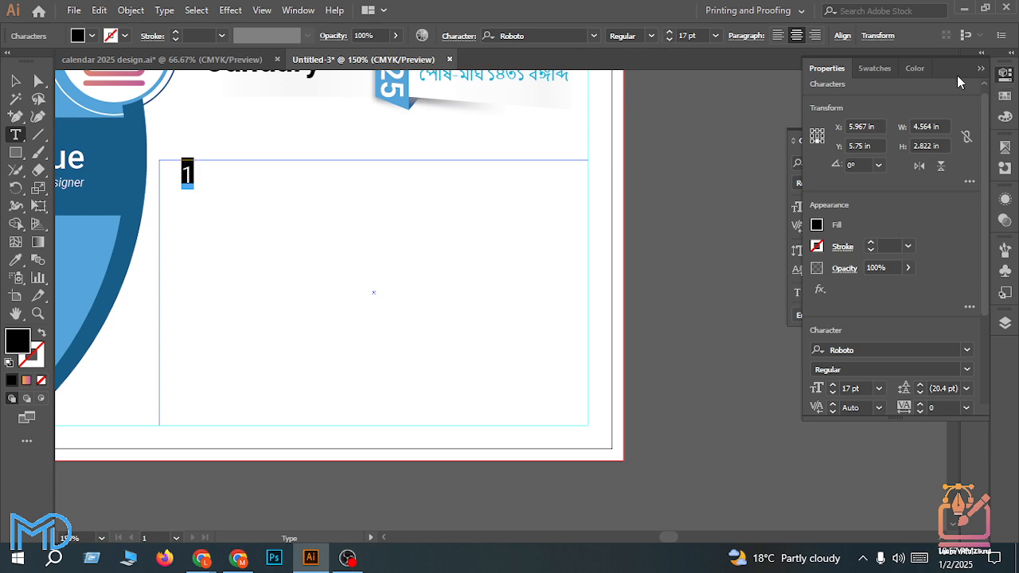
click(980, 68)
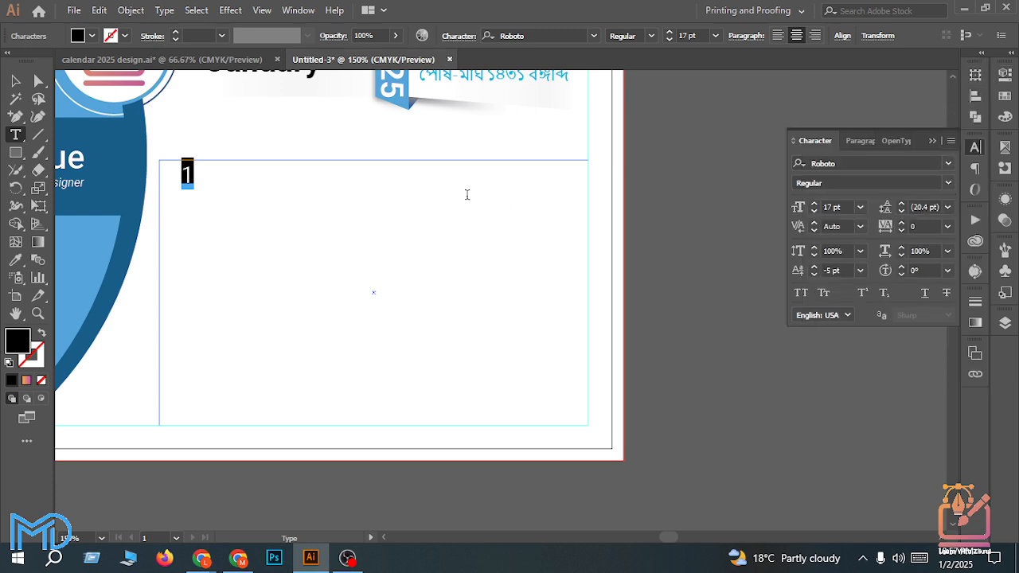
text(Sun)
key(Tab)
text(MOn)
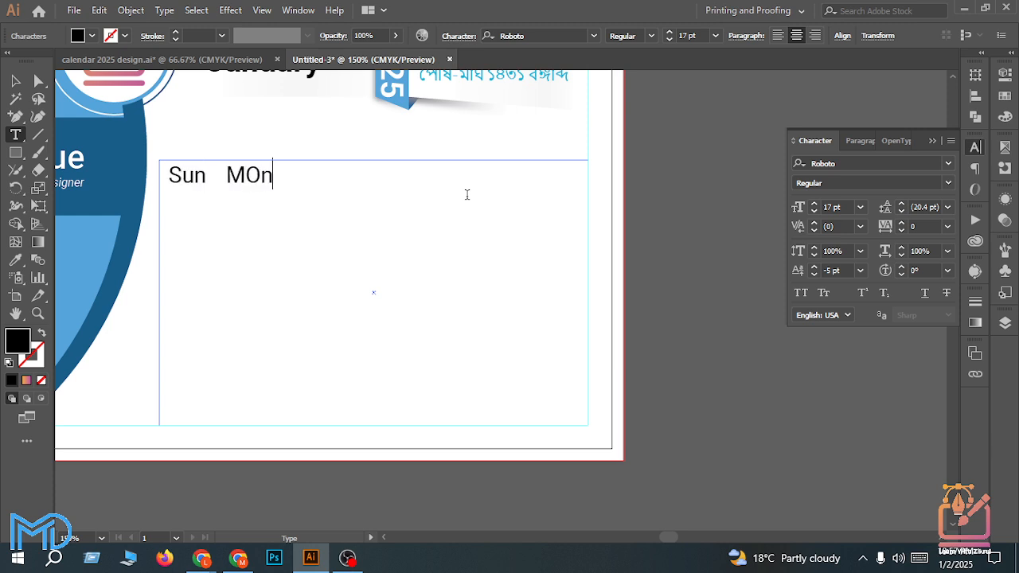
key(BackSpace)
key(BackSpace)
text(om)
key(BackSpace)
text(n)
key(Tab)
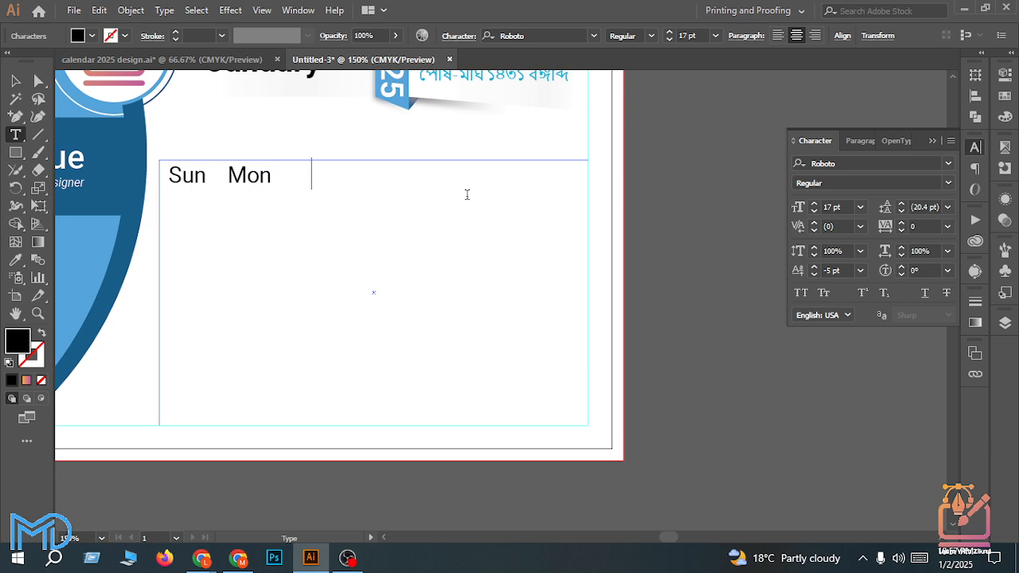
Step: Fill the remaining heading cells with "Tue", "Wed", "Thu", "Fri" and "Sat", and move on to the second row
text(Tue)
key(Tab)
text(w)
key(BackSpace)
text(W)
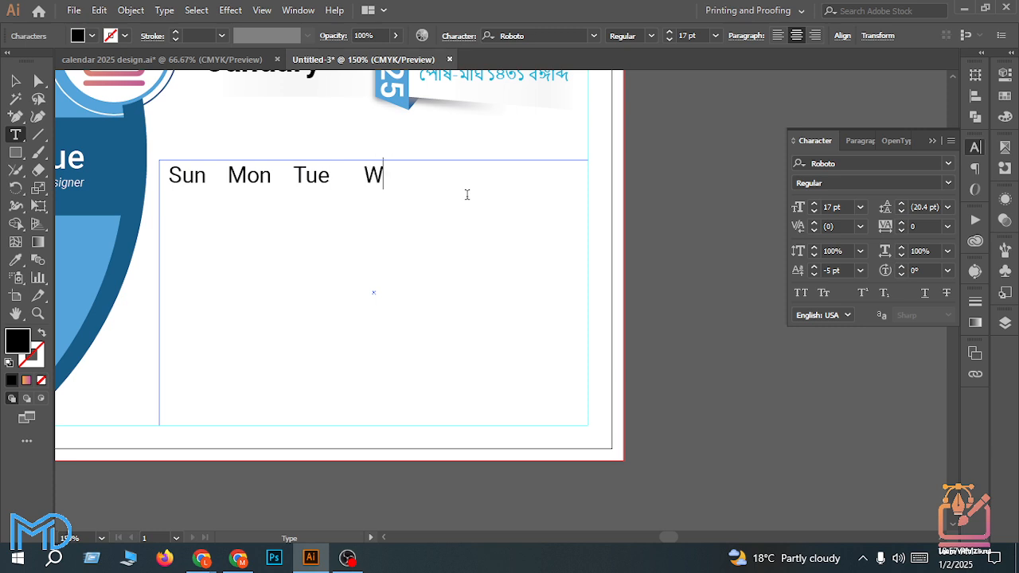
text(es)
key(BackSpace)
text(d)
key(Tab)
text(Thu)
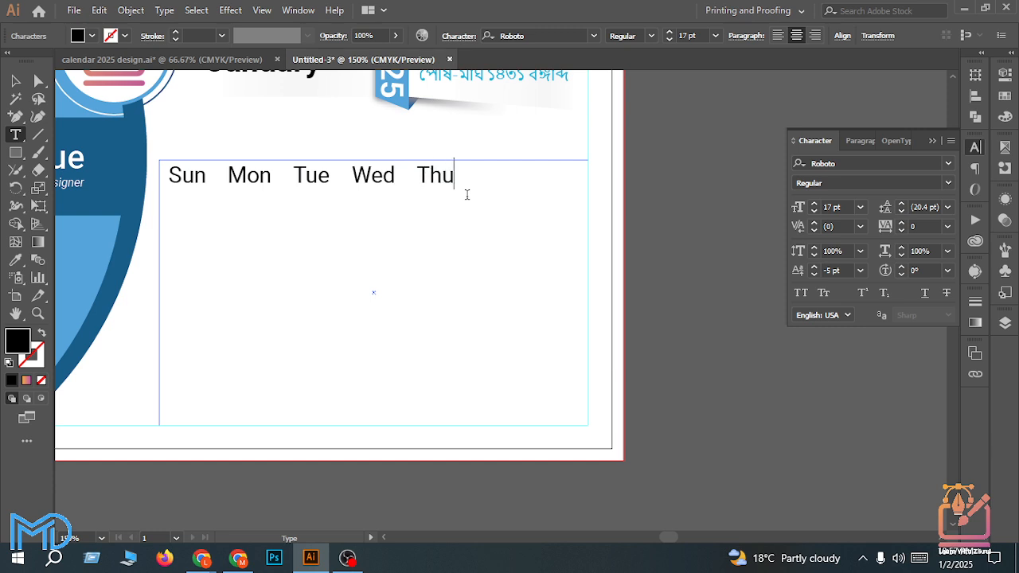
key(Tab)
text(Fri)
key(Tab)
text(Sat)
key(Return)
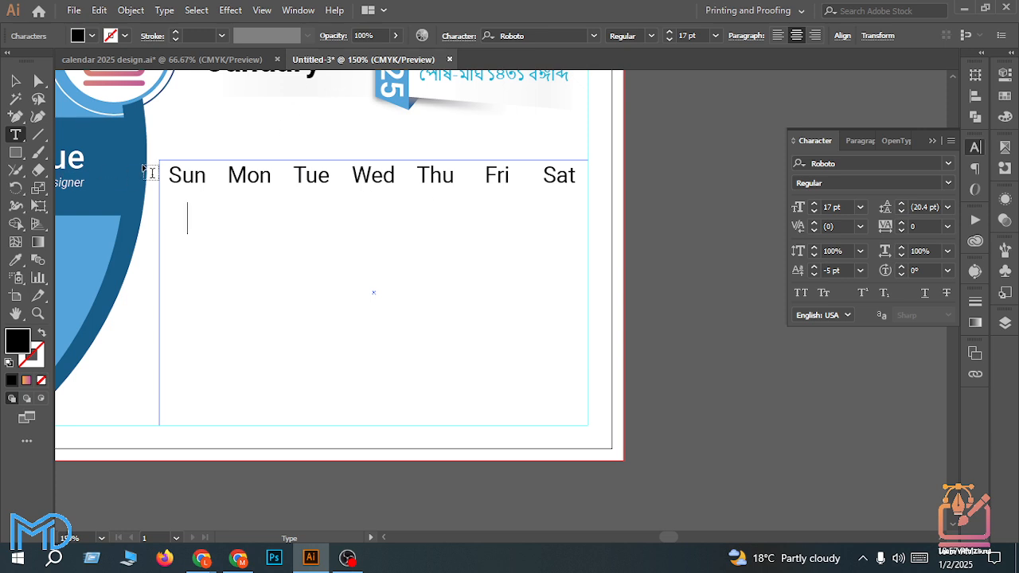
Step: Set the font size of the weekday headings to 16 pt and place the text cursor after "Sat"
drag(170, 175, 585, 176)
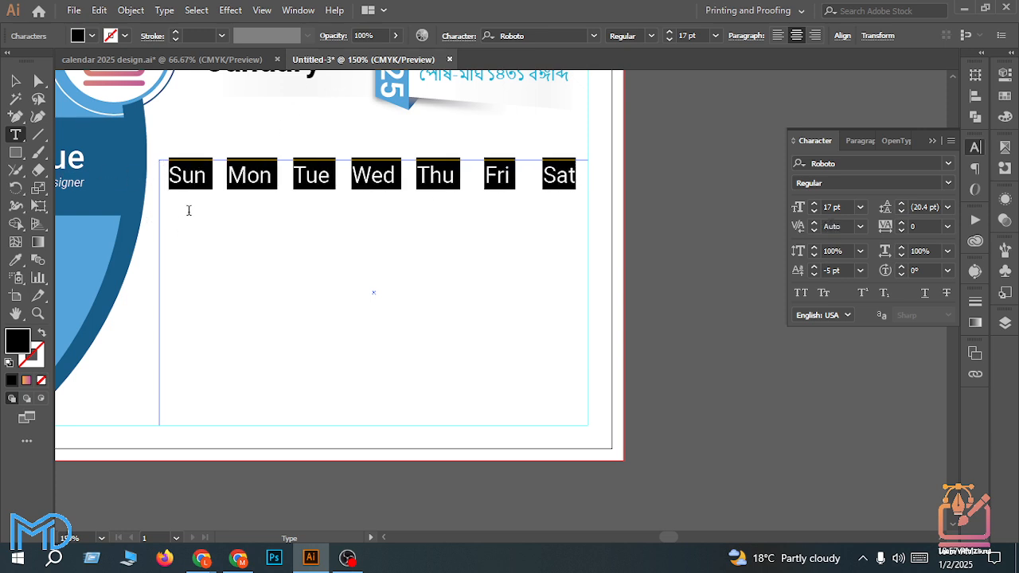
click(669, 32)
click(670, 39)
click(670, 40)
click(670, 40)
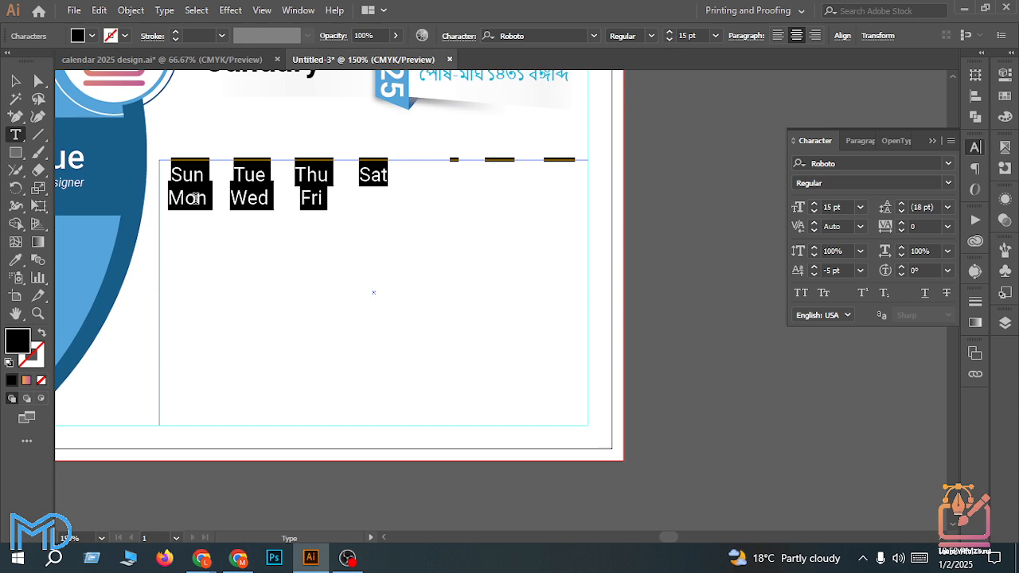
click(669, 33)
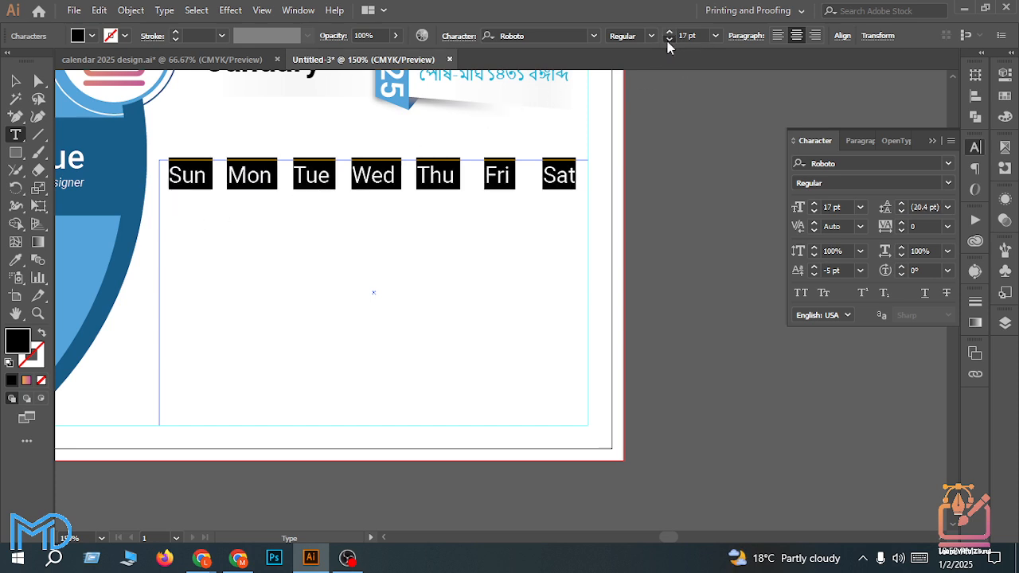
click(570, 184)
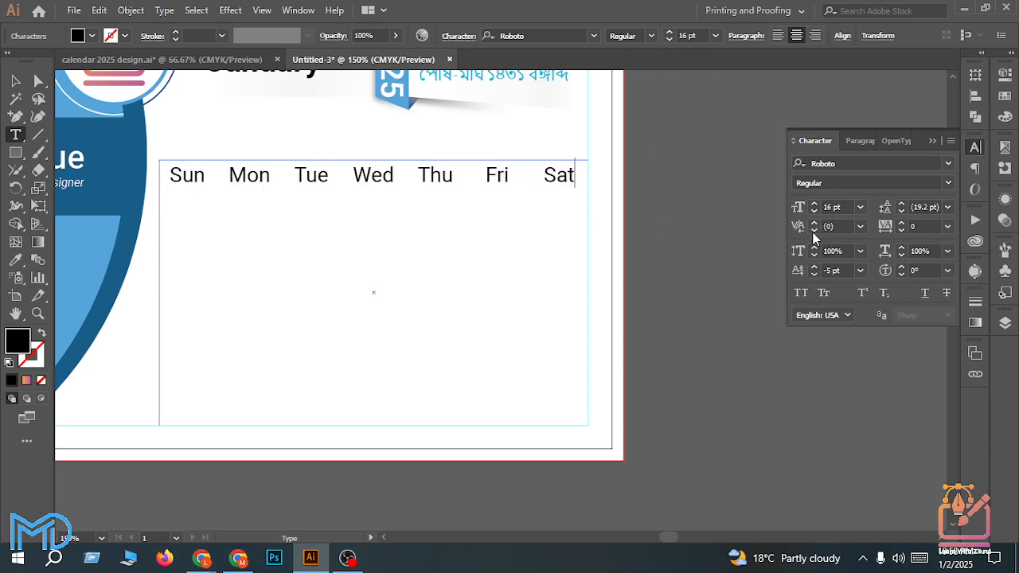
click(814, 275)
Step: Enter the dates 1 to 4 in the second row, starting in the Wed column, and move on to the third row
key(Return)
key(Tab)
key(Tab)
key(Tab)
text(1)
key(Tab)
text(2)
key(Tab)
text(3)
key(Tab)
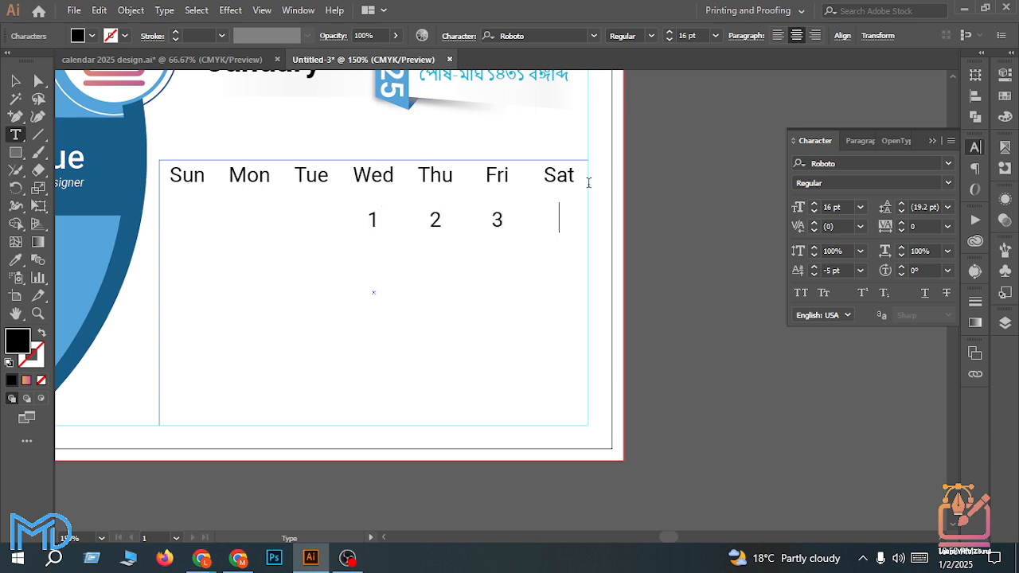
text(4)
key(Return)
Step: Fill the third row with the dates 5 to 11, one per cell, and move on to the fourth row
text(5)
key(Tab)
text(6)
key(Tab)
text(7)
key(Tab)
text(8)
key(Tab)
text(9)
key(Tab)
text(101)
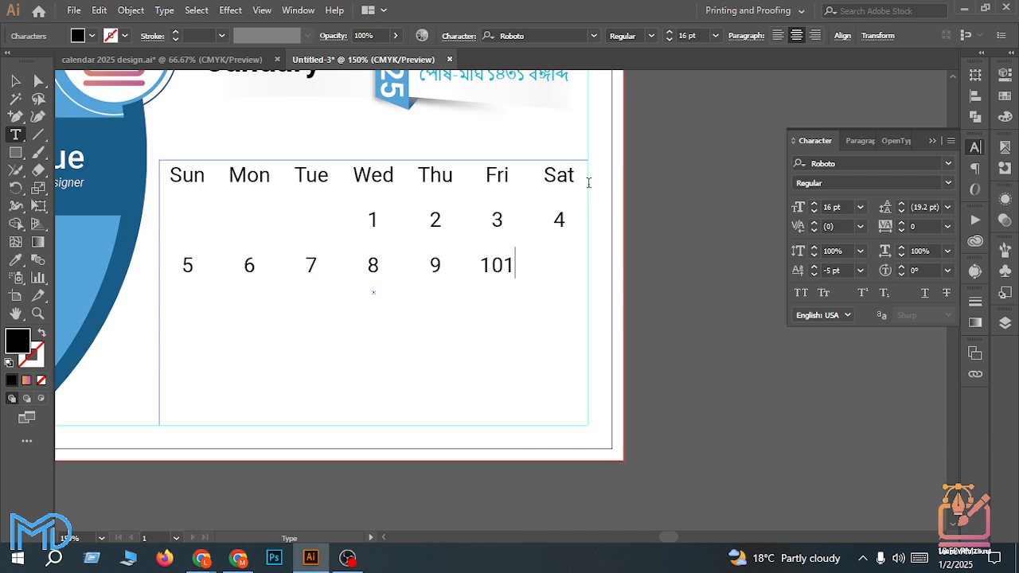
key(BackSpace)
key(Tab)
text(11)
key(Return)
Step: Fill the fourth row with the dates 12 to 18 from Sun to Sat
text(12)
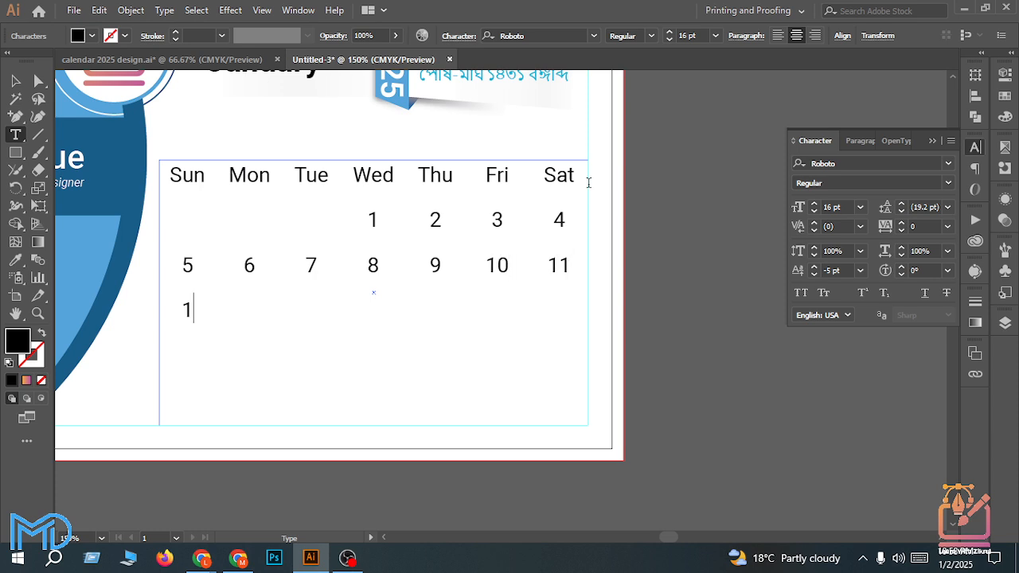
key(Tab)
text(13)
key(Tab)
text(14)
key(Tab)
text(15)
key(Tab)
text(16)
key(Tab)
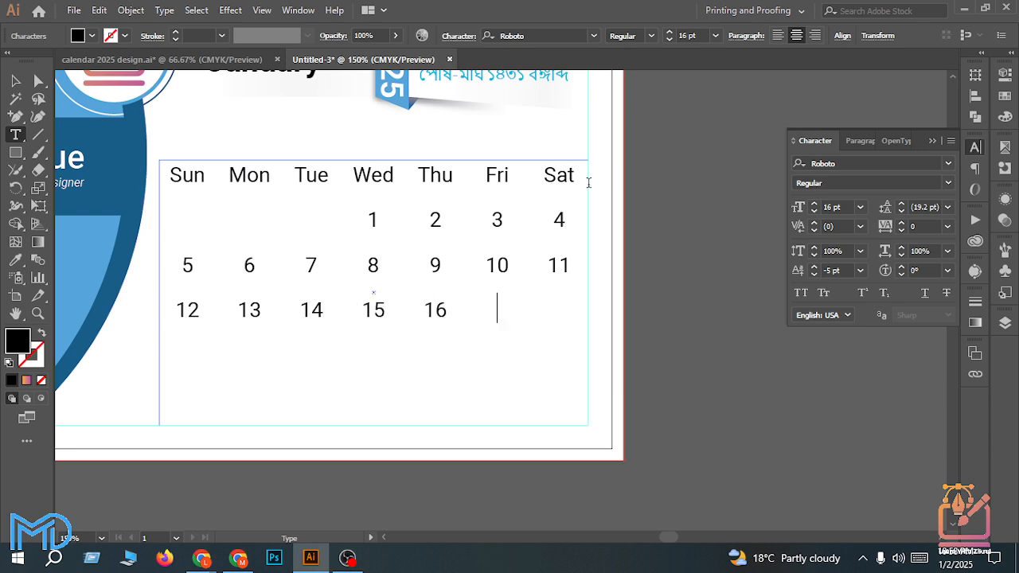
text(17)
key(Tab)
text(18 )
Step: Fill the fifth row with the dates 19 to 25 and move on to the last row
text(19)
key(Tab)
text(20 21)
key(Tab)
text(22)
key(Tab)
text(23)
key(Tab)
text(24	25)
key(Return)
Step: Enter the dates 26 to 31 in the last row, then finish editing and deselect the text frame
text(26)
key(Tab)
text(27)
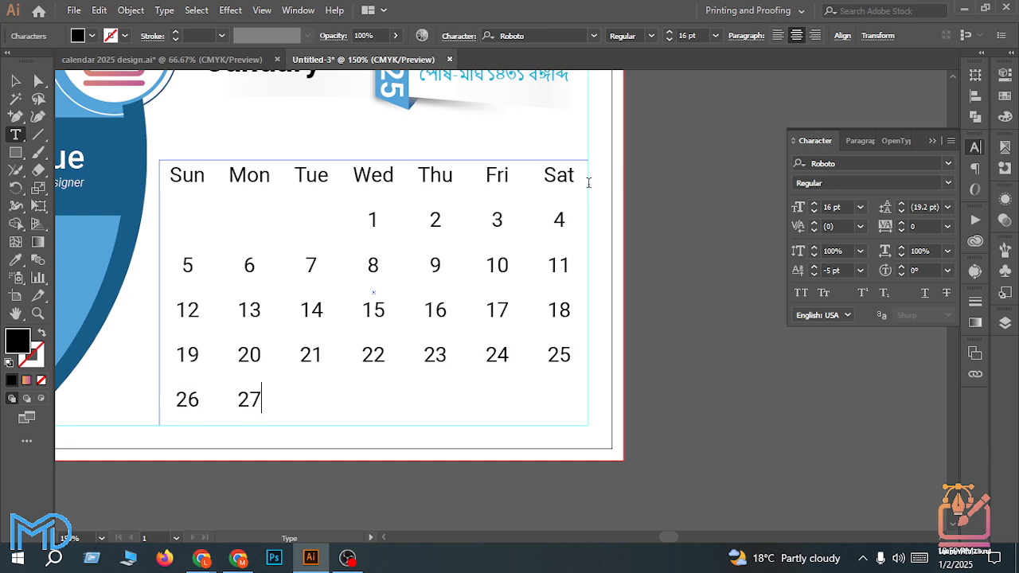
key(Tab)
text(28)
key(Tab)
text(29)
key(Tab)
text(30)
key(Tab)
text(31)
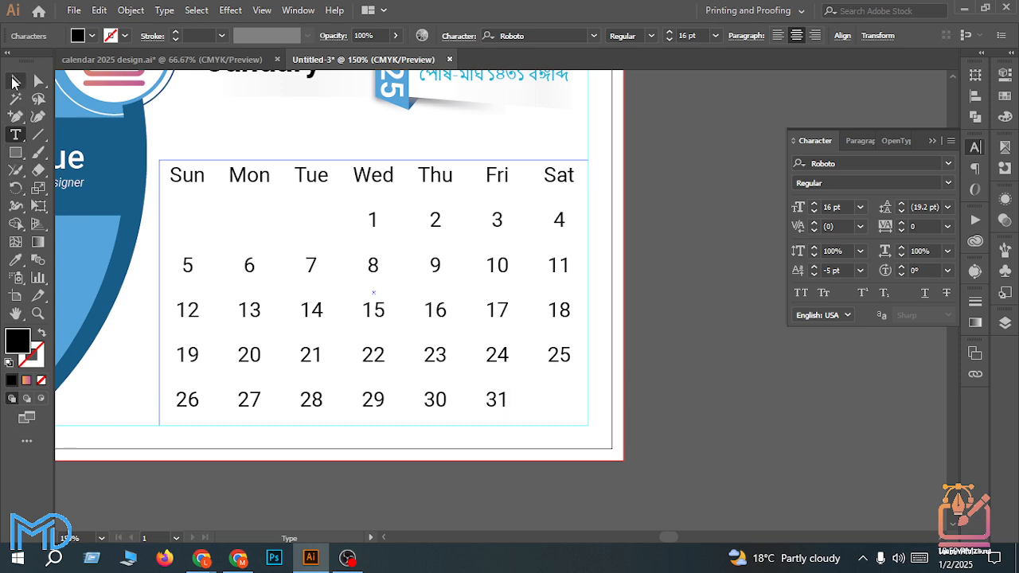
click(12, 82)
click(727, 337)
Step: Show all hidden objects to bring back the outlined cell grid behind the dates, and deselect it
scroll(682, 329, up, 1)
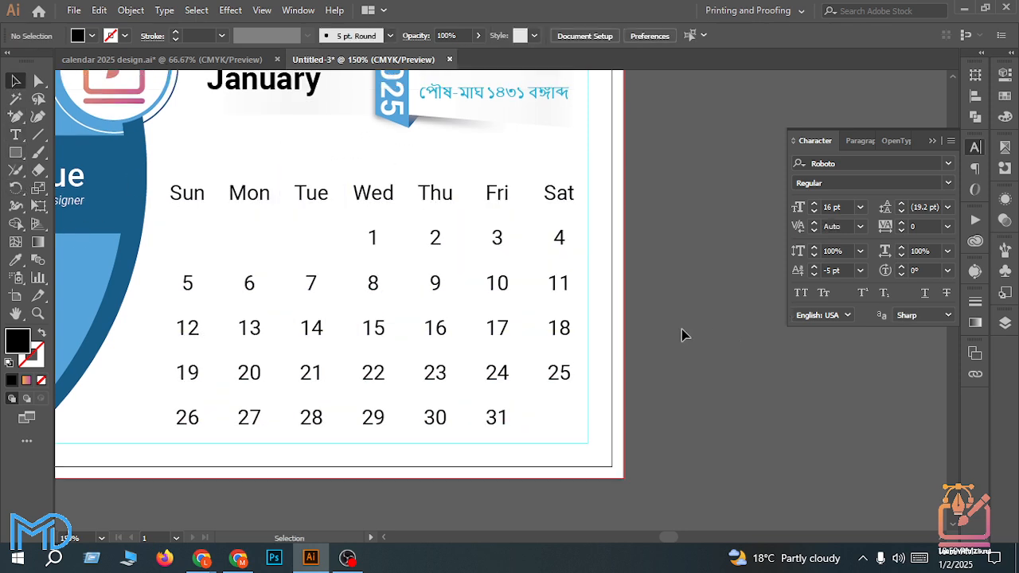
key(a)
key(ctrl+alt+3)
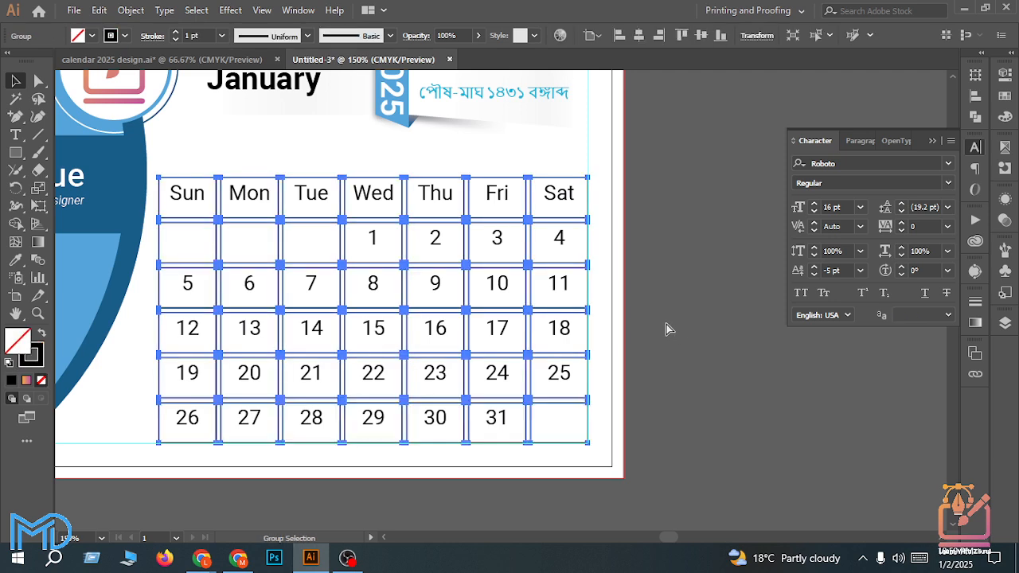
click(666, 324)
Step: Set the baseline shift of the calendar text frame to -3 pt and deselect it
scroll(501, 378, down, 3)
scroll(482, 381, up, 2)
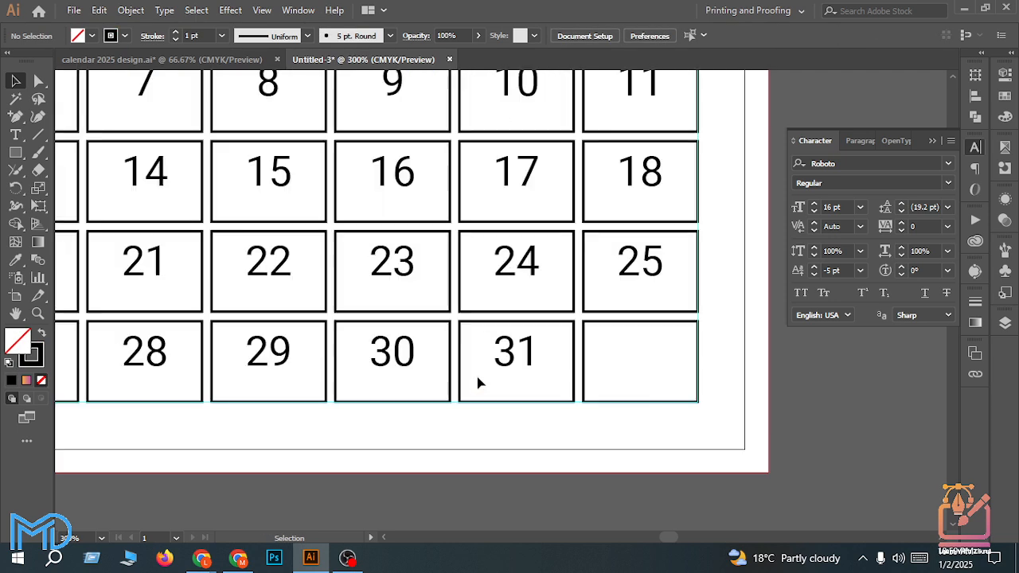
scroll(514, 371, up, 2)
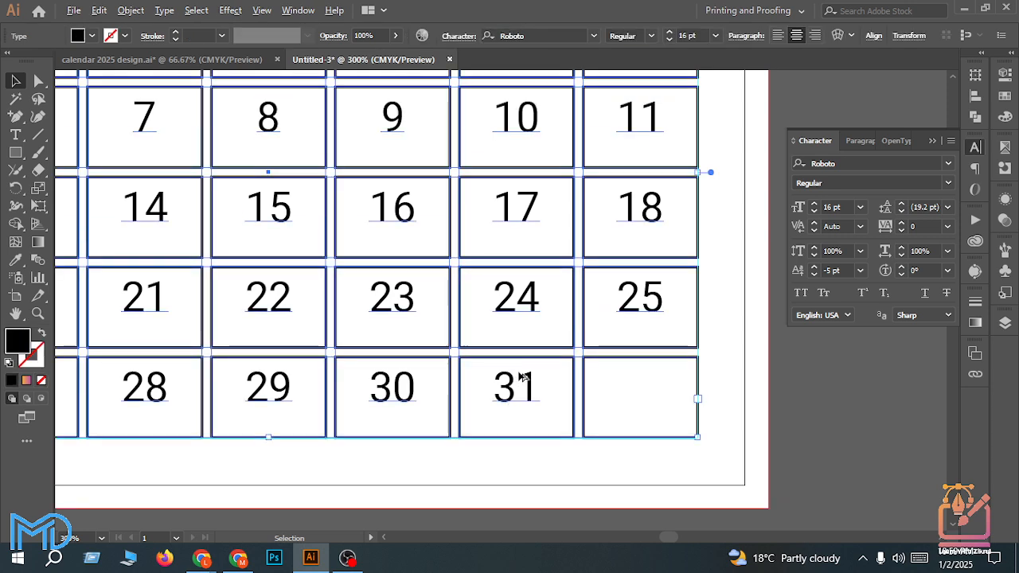
scroll(519, 374, down, 1)
scroll(519, 374, up, 2)
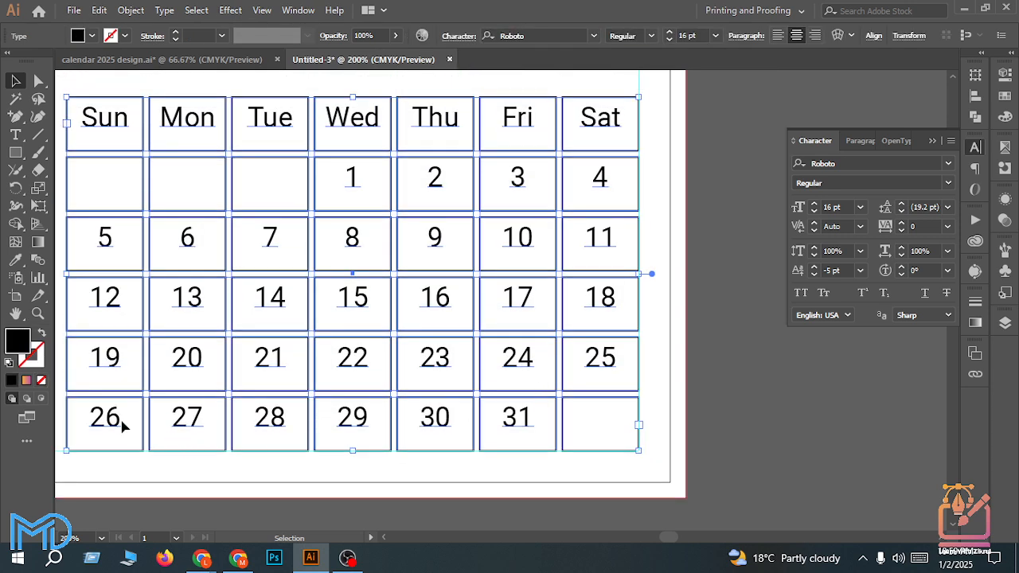
click(814, 269)
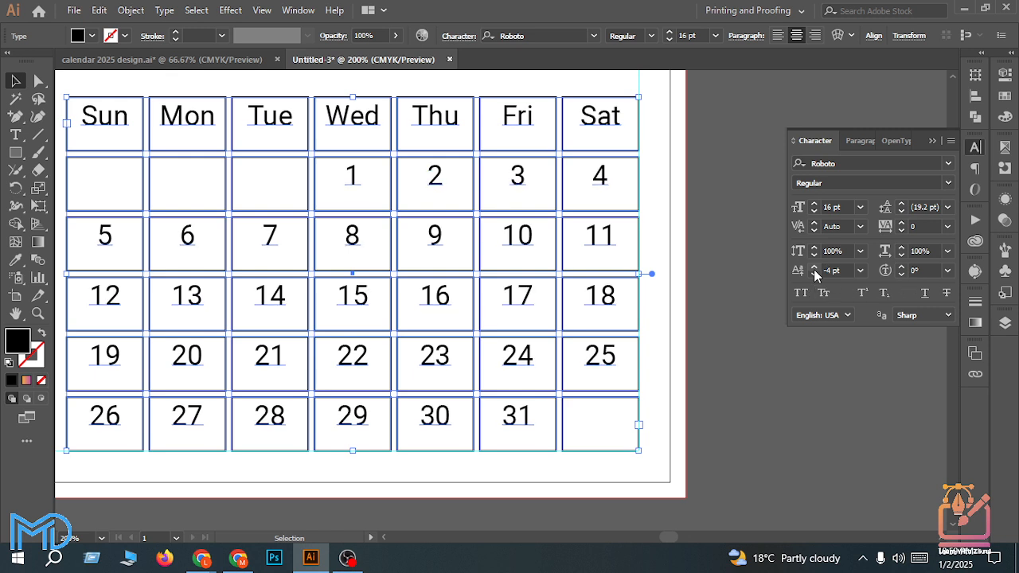
click(814, 269)
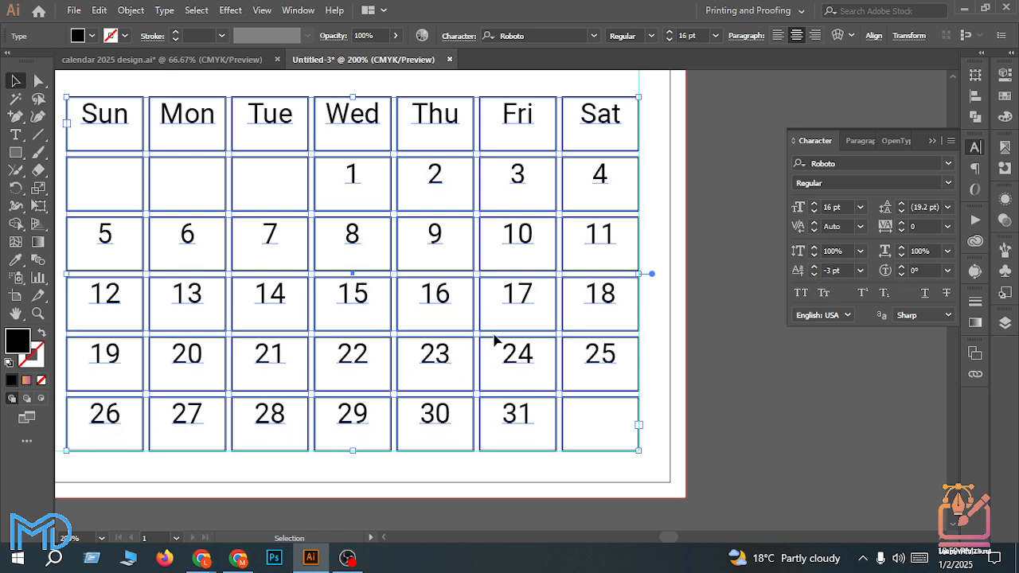
click(710, 357)
click(606, 360)
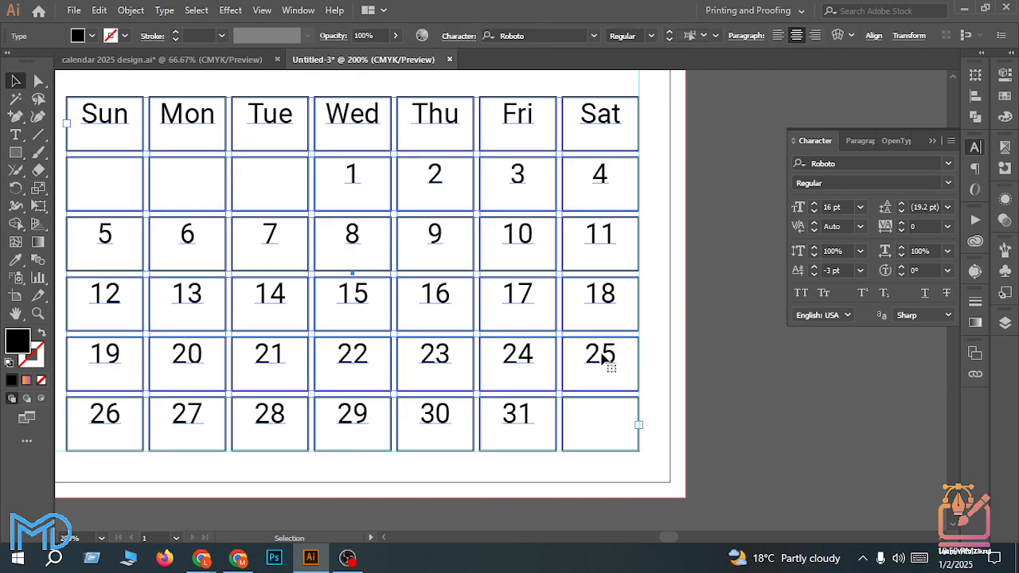
scroll(597, 342, up, 1)
scroll(589, 324, down, 1)
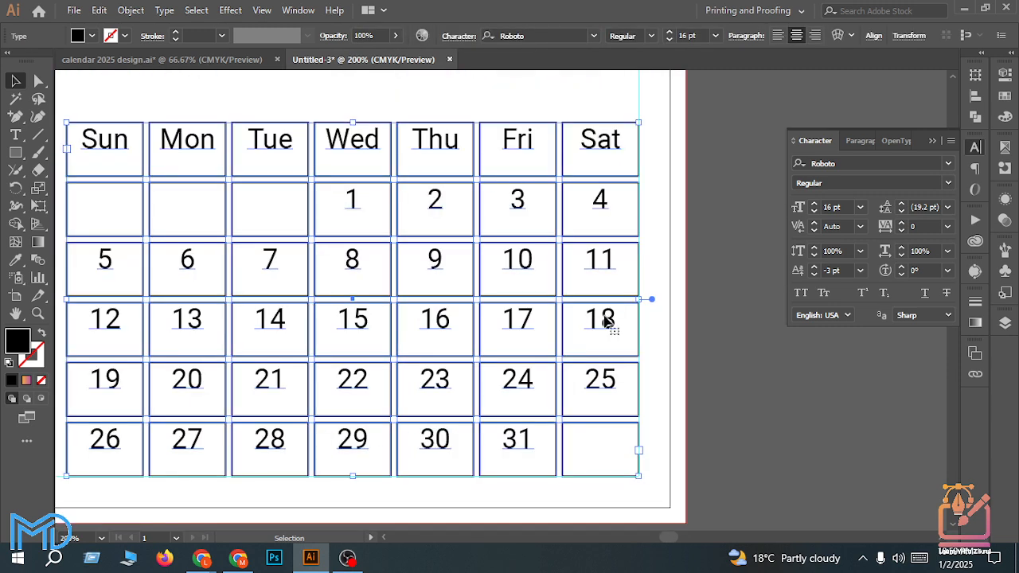
scroll(605, 320, down, 1)
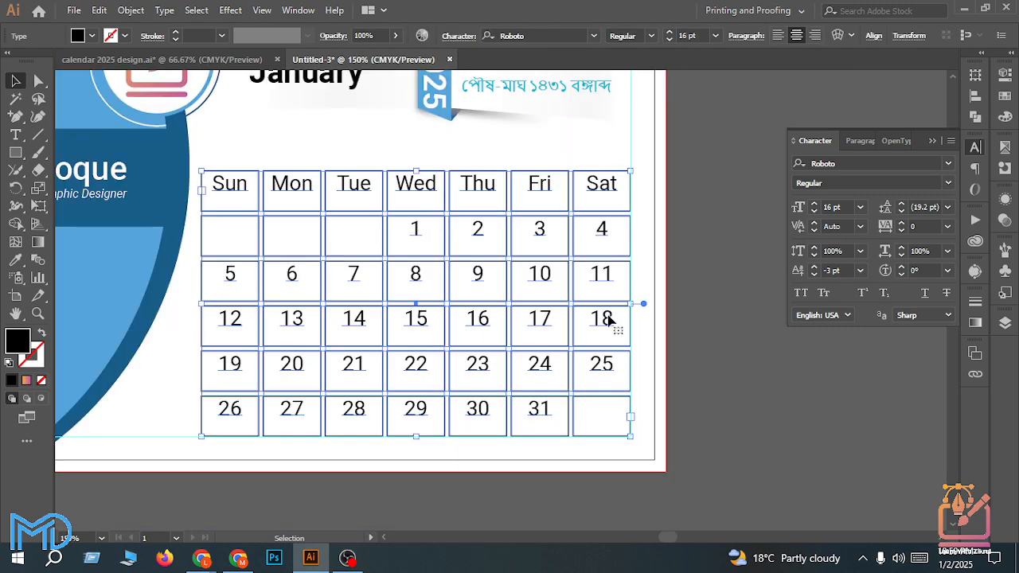
click(681, 341)
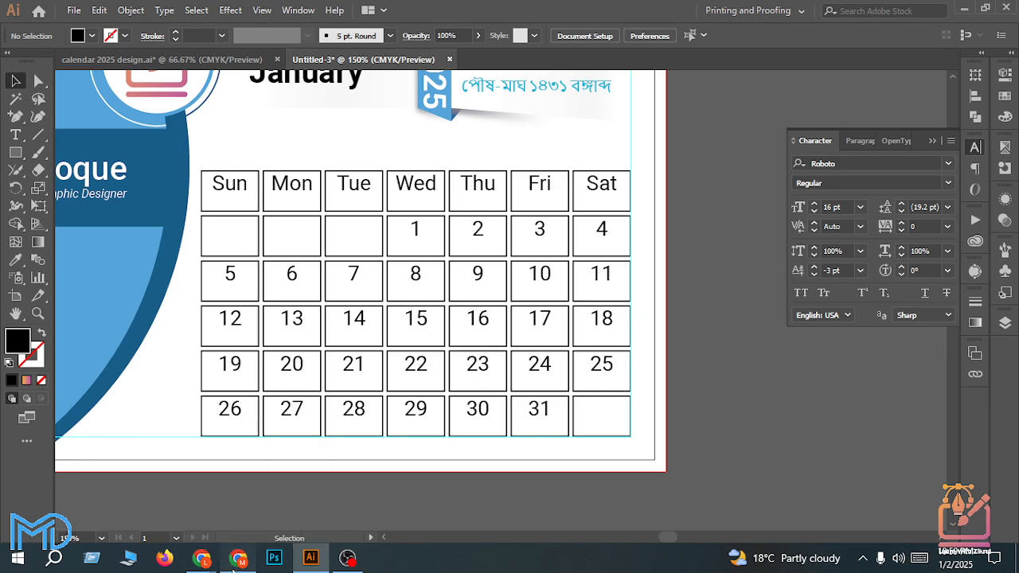
Step: Switch to Chrome and copy January's weekday and date table from the 2025 calendar on timeanddate.com
click(311, 443)
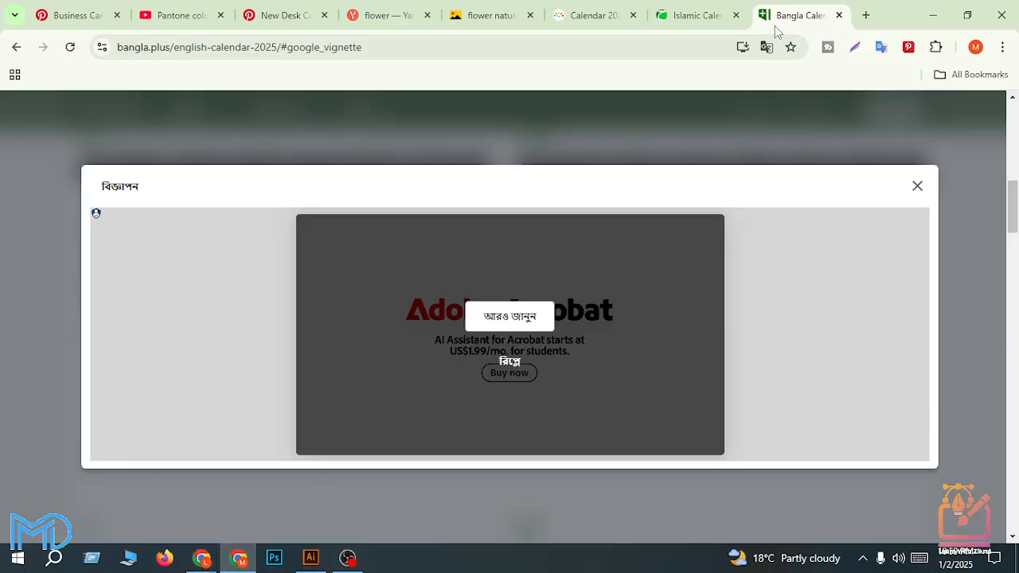
click(692, 15)
click(581, 15)
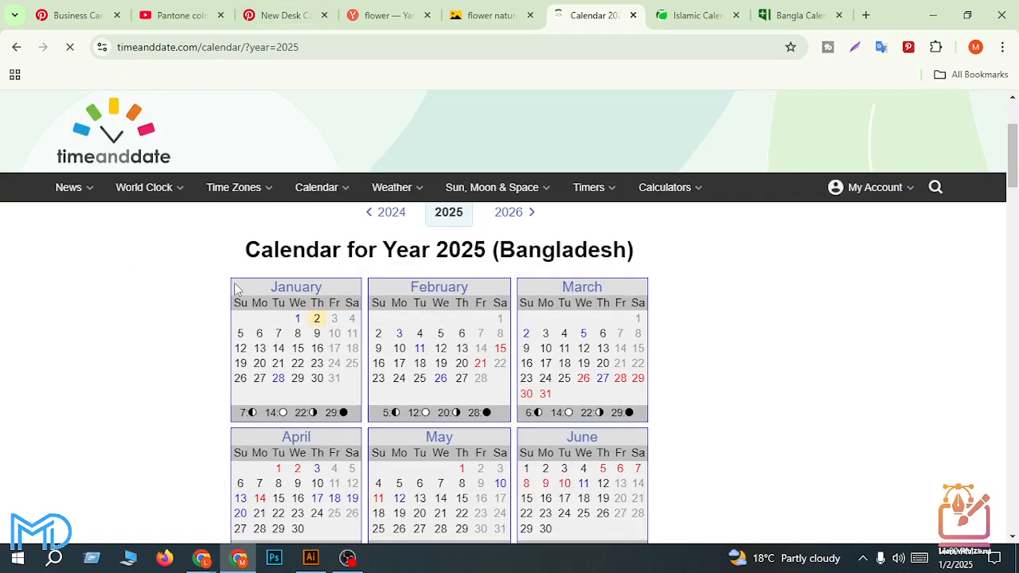
drag(346, 386, 241, 314)
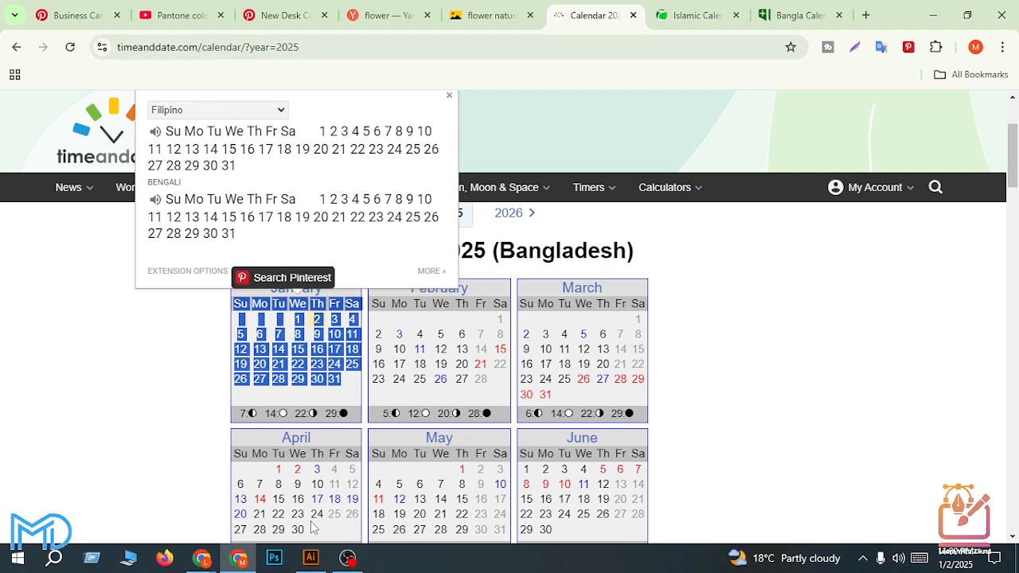
Step: Switch back to Illustrator, paste the copied January dates, and move them onto the empty canvas beside the artboard
click(311, 558)
scroll(614, 393, down, 2)
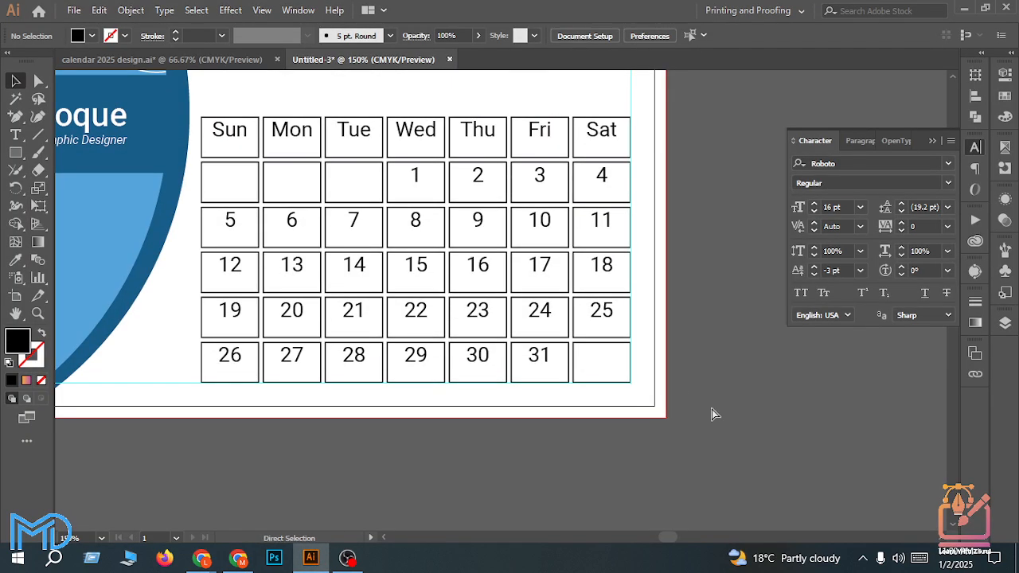
key(ctrl+v)
key(ctrl+minus)
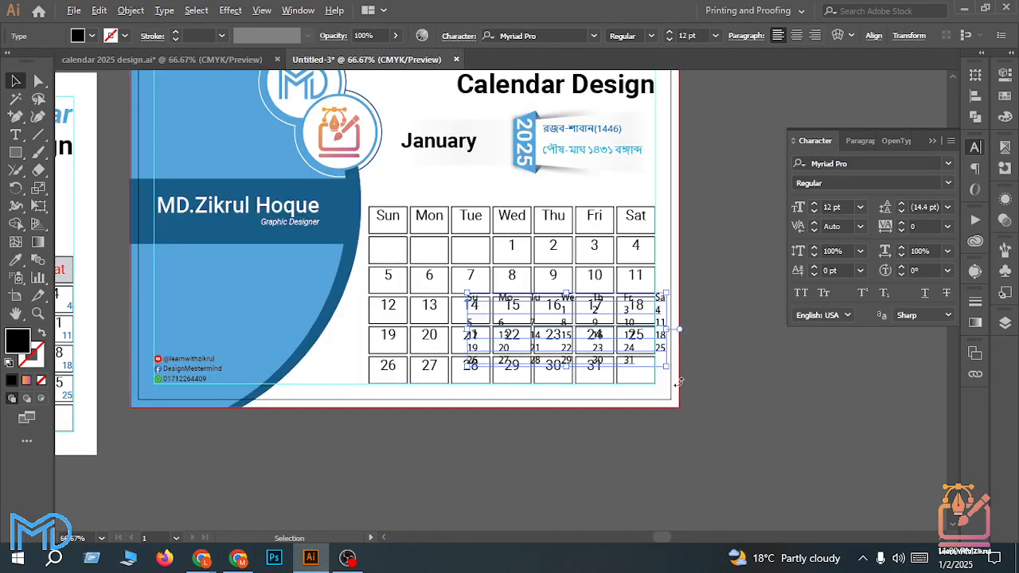
scroll(663, 374, up, 1)
scroll(641, 355, down, 1)
scroll(637, 355, down, 2)
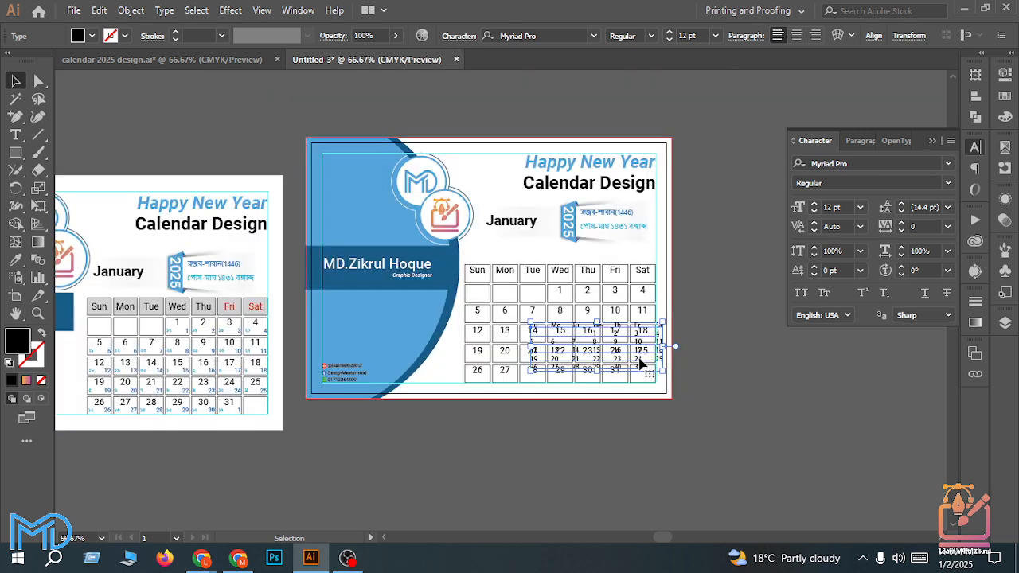
drag(641, 357, 806, 360)
Step: Delete the hand-typed calendar text frame from the cell grid
scroll(653, 362, up, 1)
click(568, 348)
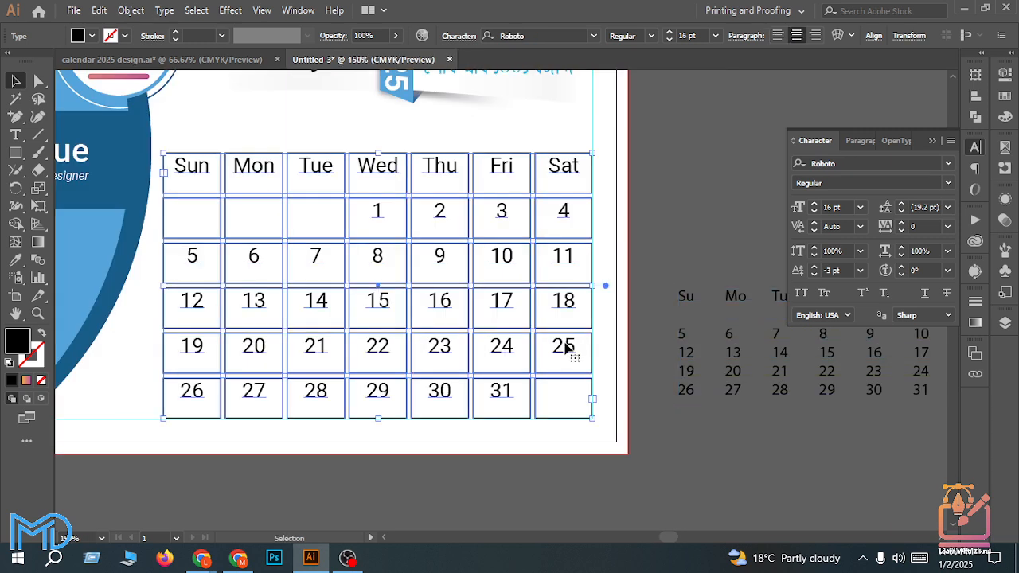
drag(565, 345, 590, 412)
key(Delete)
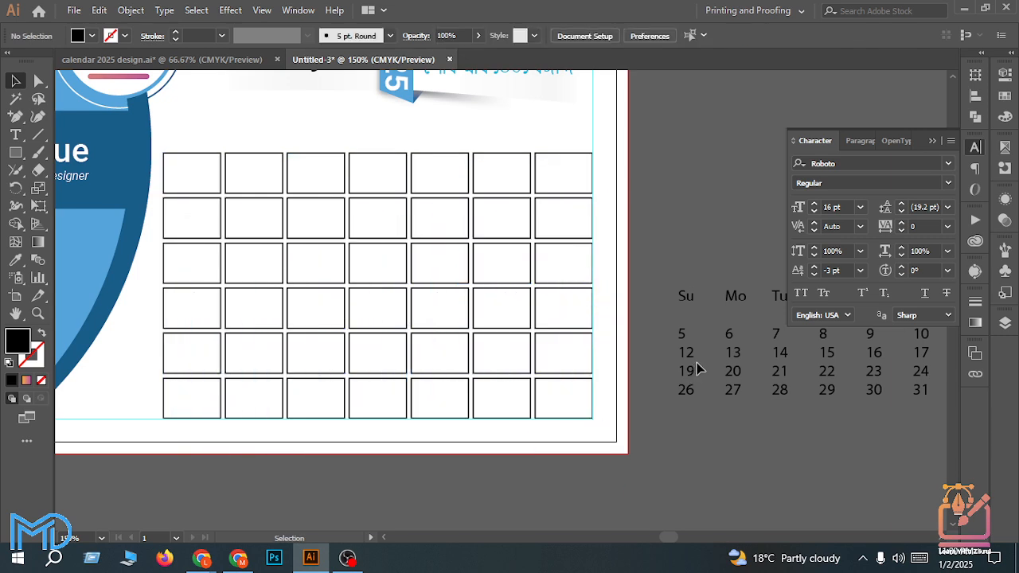
Step: Move the pasted January dates onto the cell grid and scale them up across its seven columns to 16.1 pt
drag(692, 358, 195, 230)
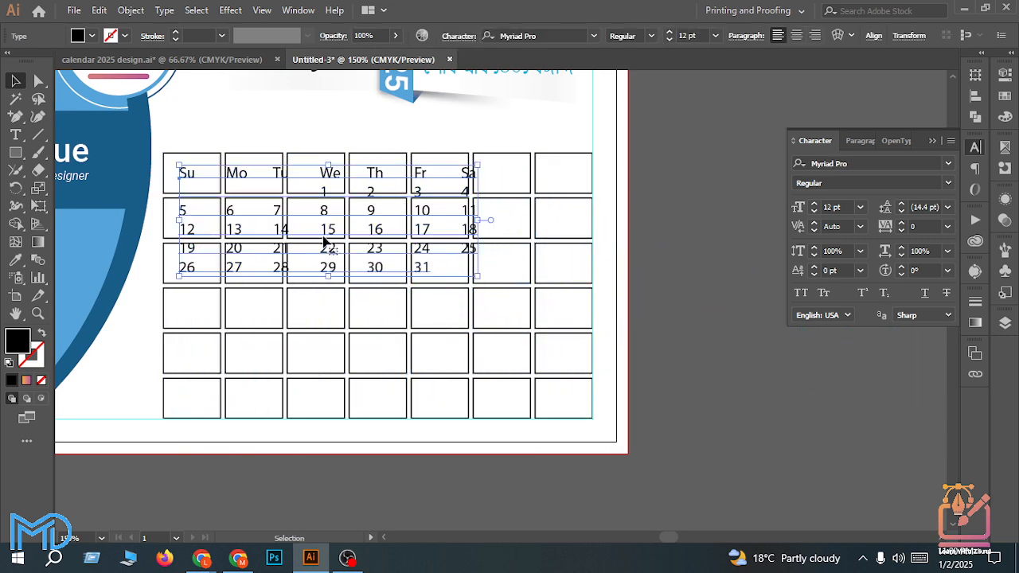
drag(480, 279, 580, 362)
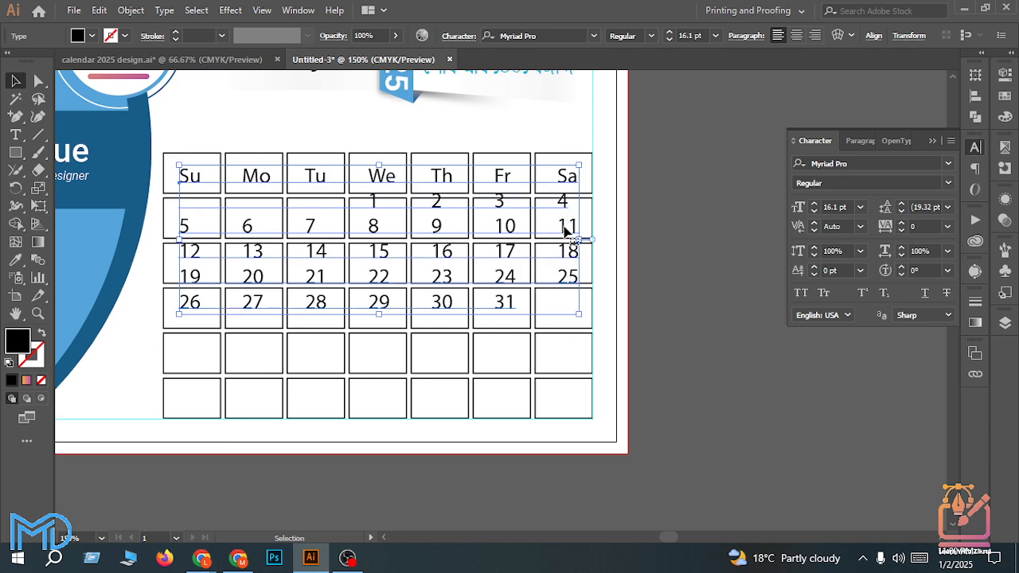
drag(567, 229, 565, 226)
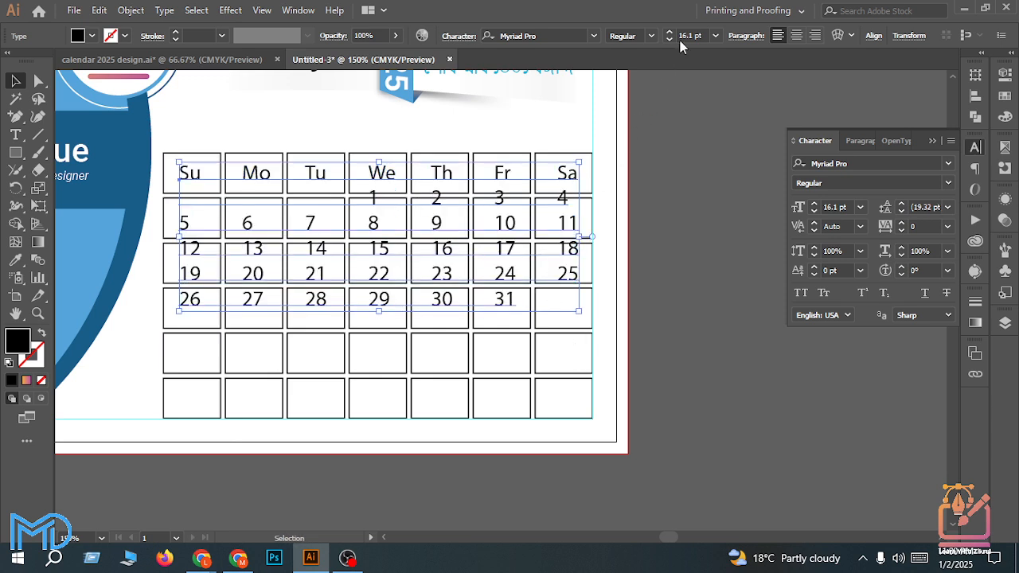
Step: Reduce the font size of the pasted January calendar text to 12 pt
click(670, 39)
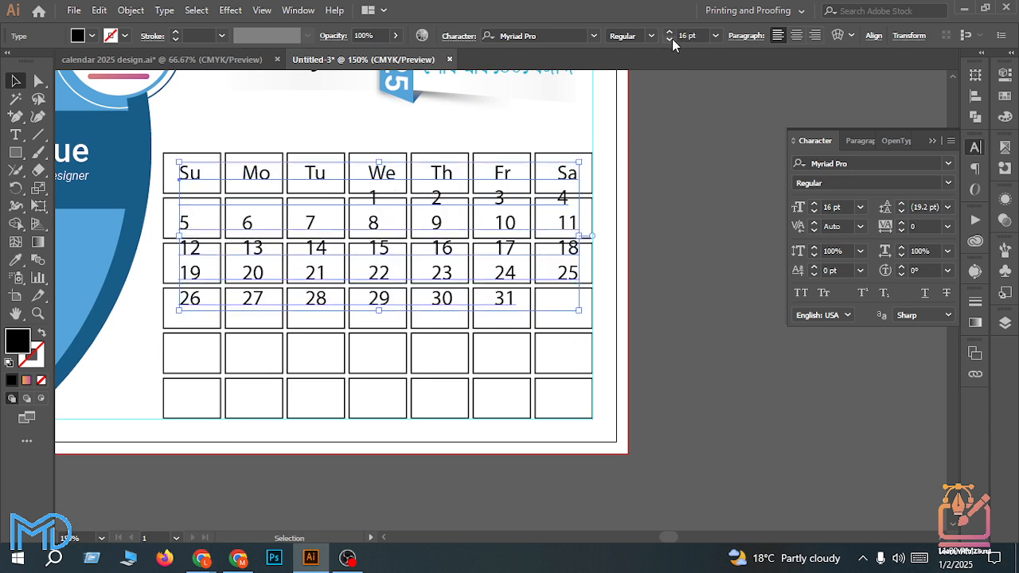
click(672, 38)
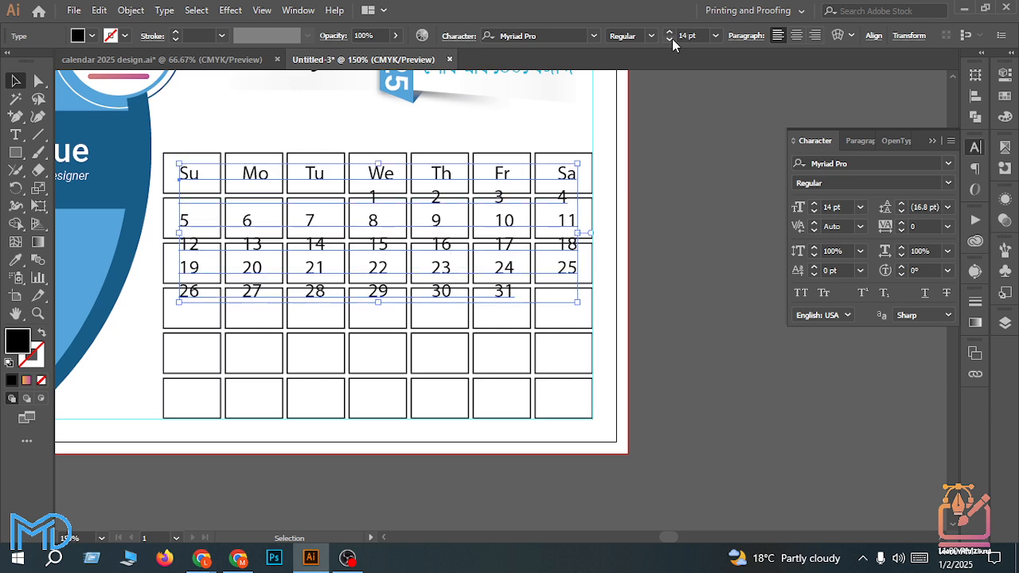
click(672, 38)
click(672, 38)
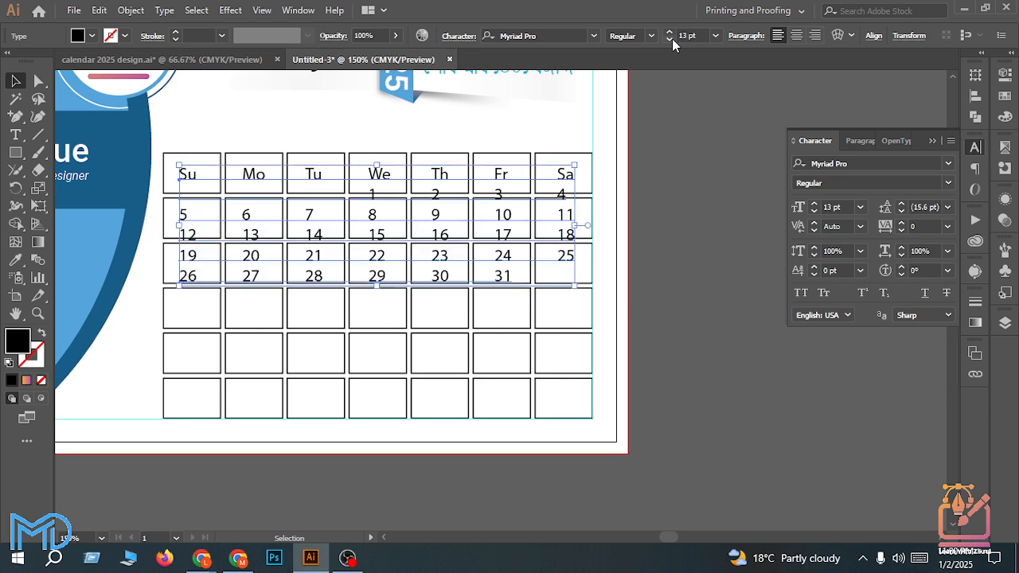
click(671, 38)
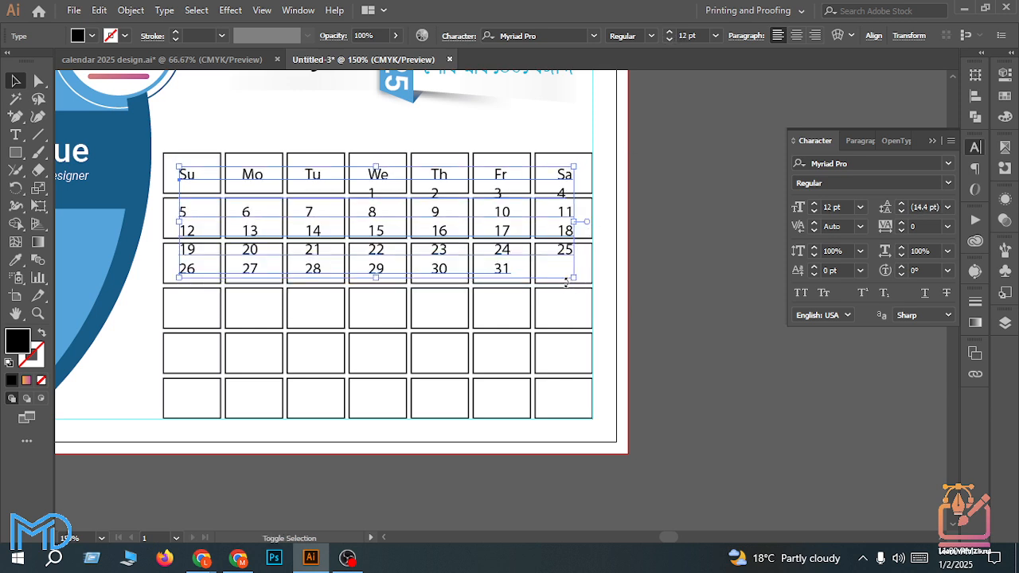
Step: Widen the calendar text slightly across the seven columns, move it up a little, and set its font size to 12 pt
mouse_move(571, 278)
mouse_down()
mouse_move(582, 294)
mouse_move(579, 280)
mouse_up()
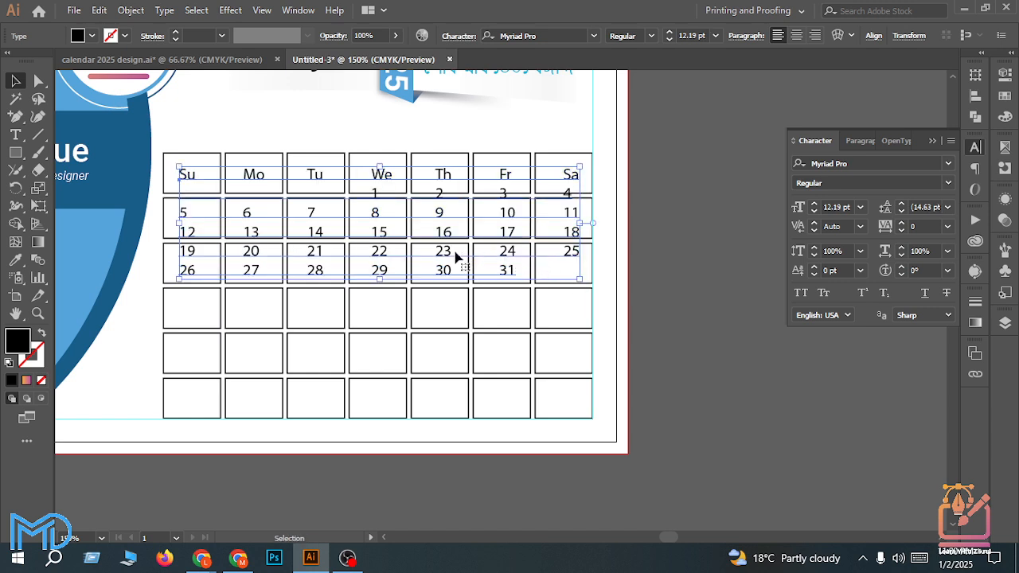
drag(451, 252, 450, 249)
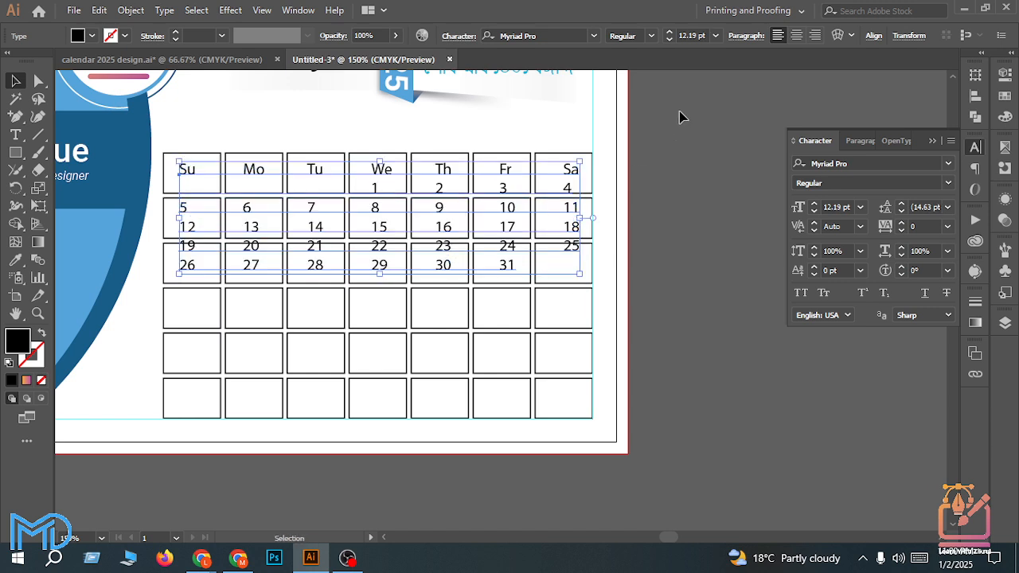
click(670, 38)
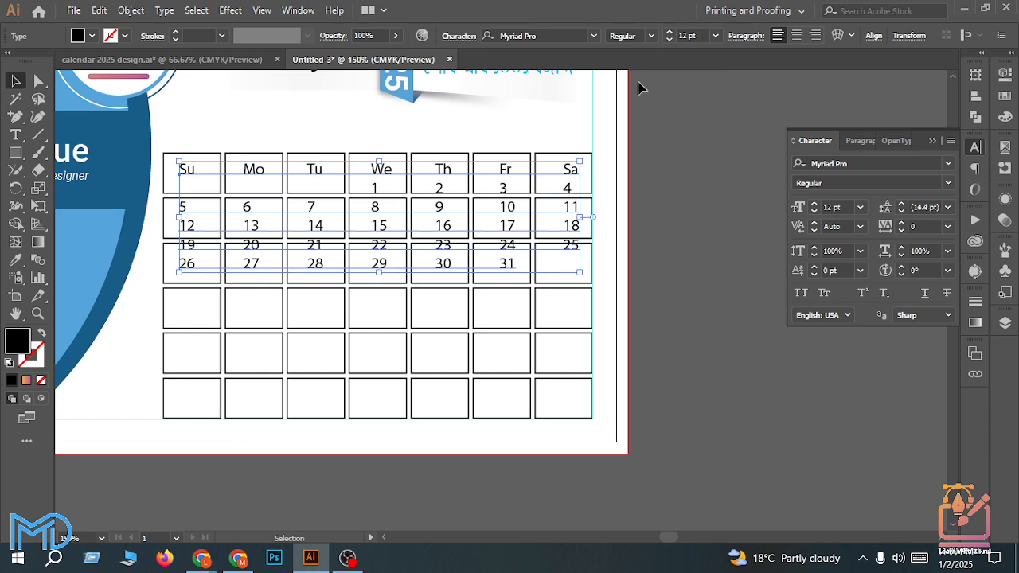
Step: Center the calendar text horizontally on the cell grid, using the grid as the key object
click(158, 295)
drag(149, 273, 232, 312)
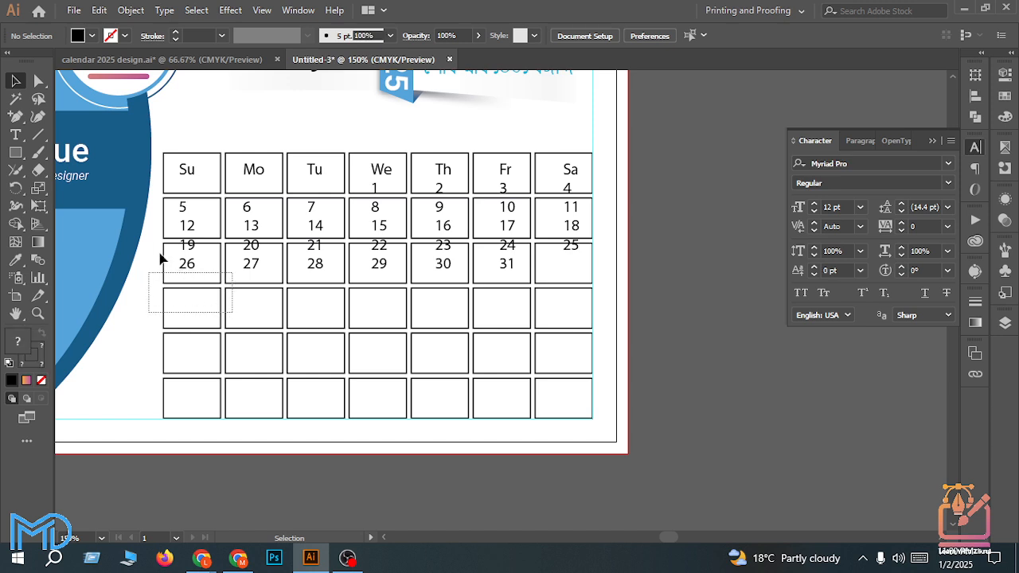
click(153, 246)
drag(152, 242, 281, 323)
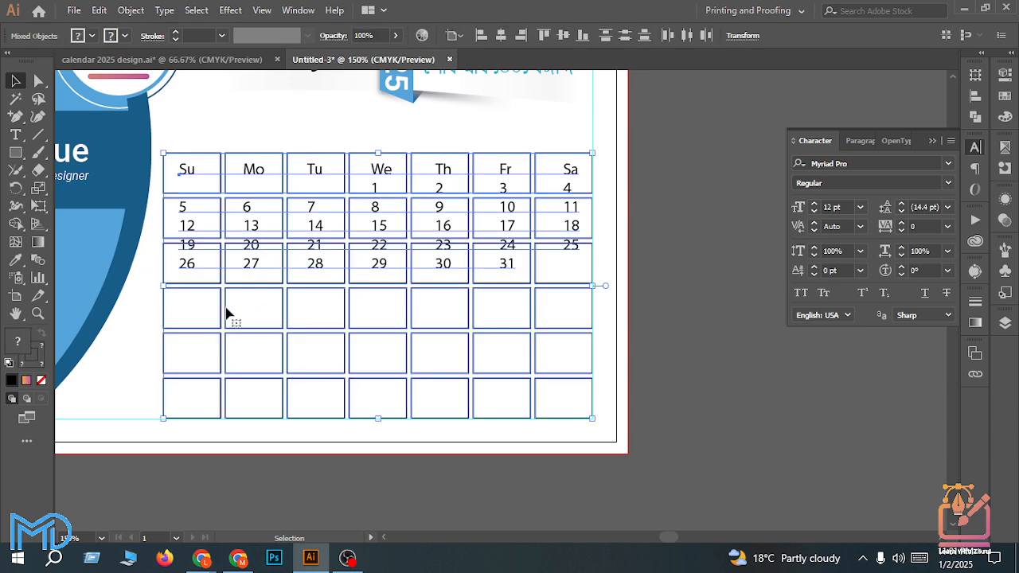
shift+click(227, 313)
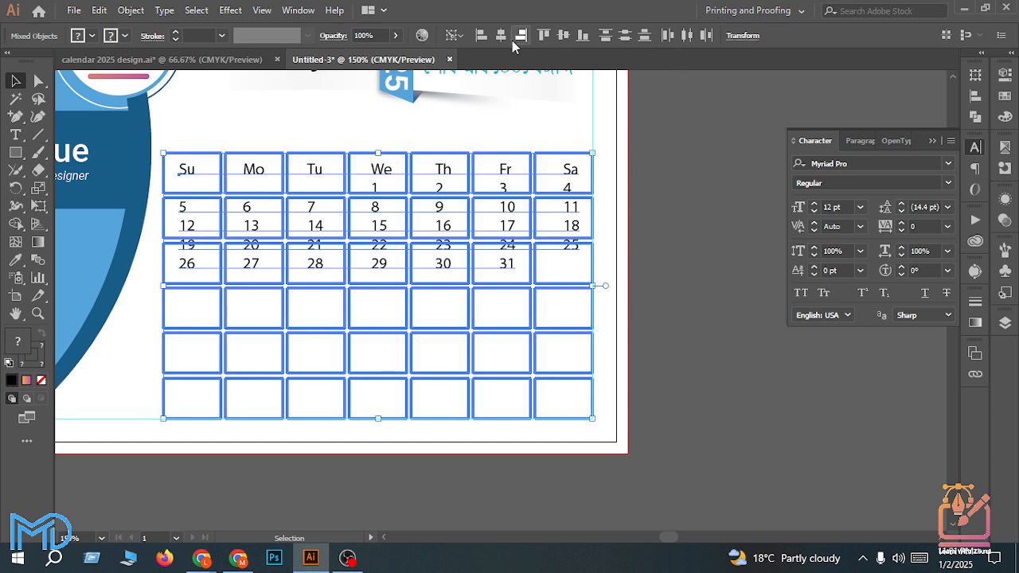
click(502, 36)
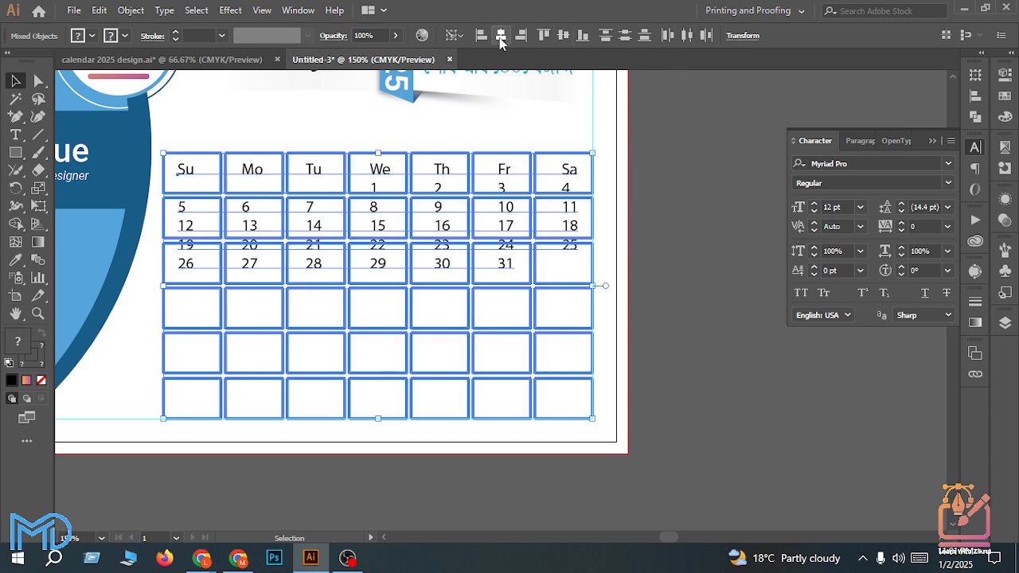
click(704, 254)
click(571, 215)
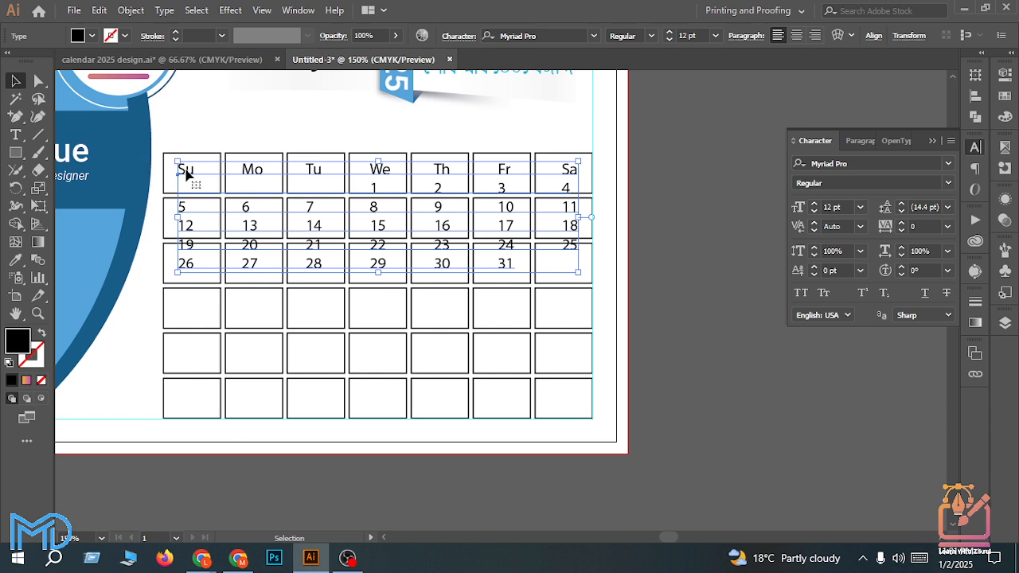
click(664, 187)
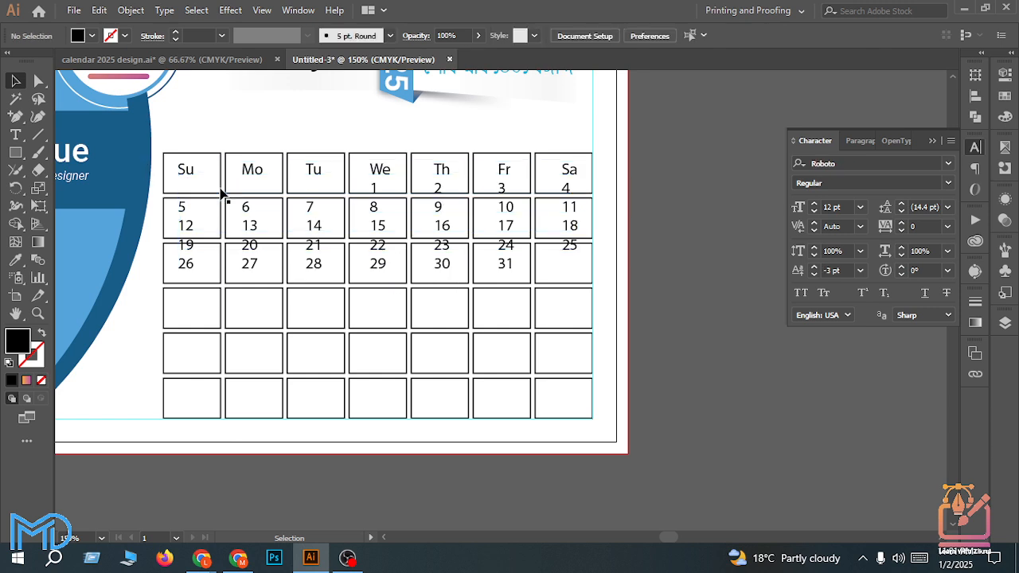
click(334, 193)
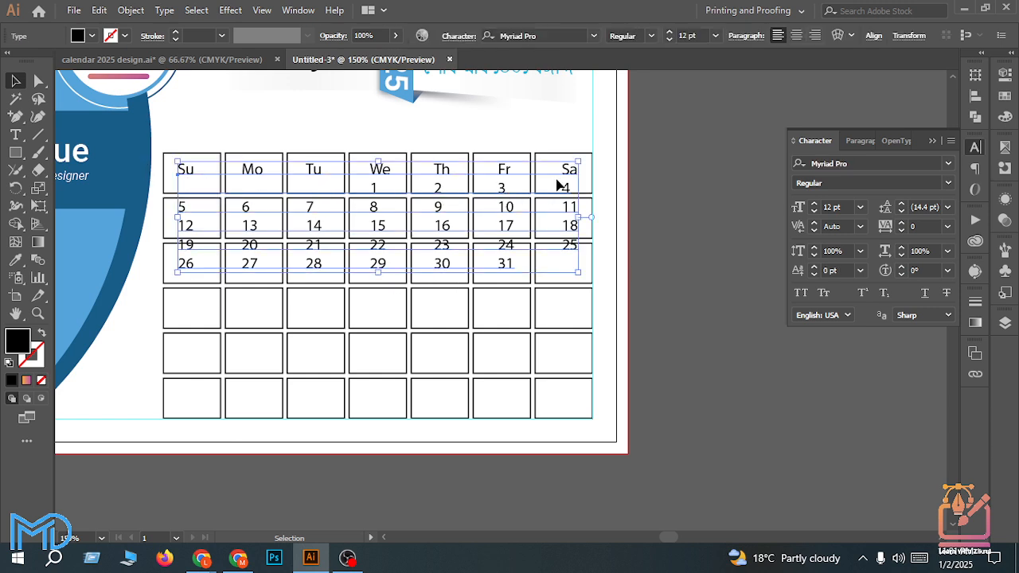
click(214, 193)
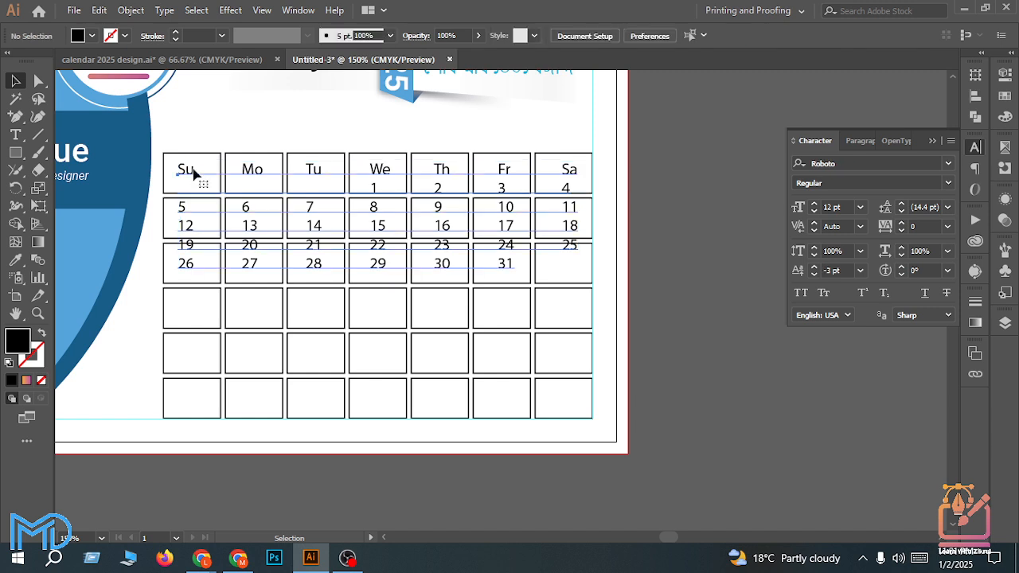
double_click(193, 172)
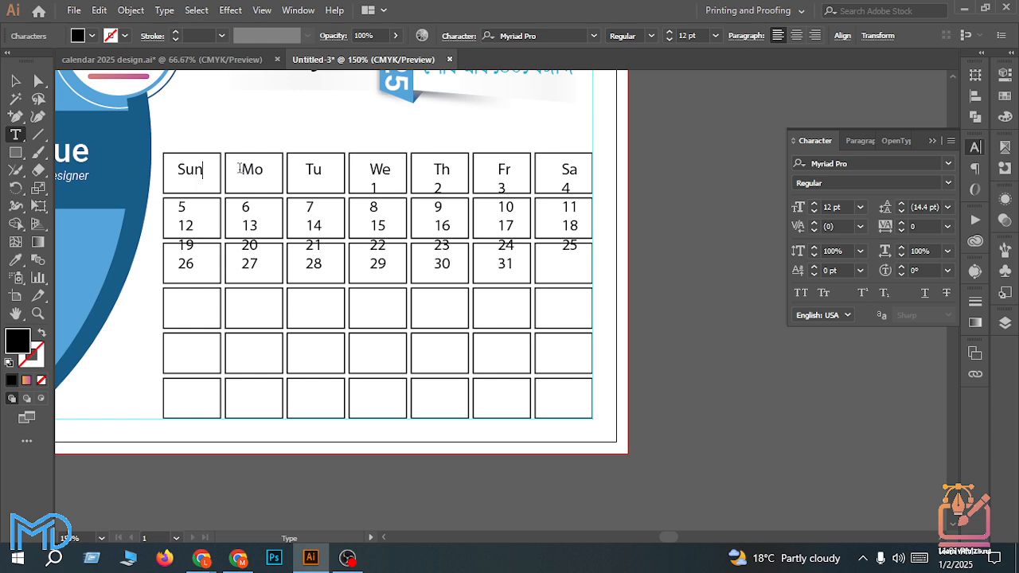
key(BackSpace)
click(15, 81)
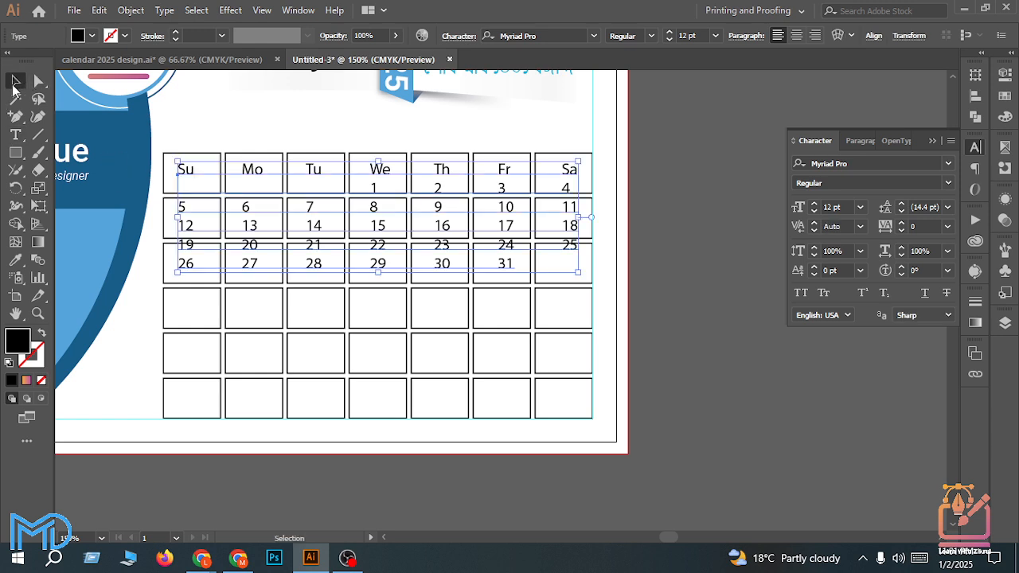
Step: Set the calendar text's leading to 33 pt to spread its lines over the six grid rows
click(901, 205)
click(901, 205)
click(901, 204)
click(901, 205)
click(901, 205)
click(901, 205)
click(901, 204)
click(901, 205)
click(901, 205)
click(901, 204)
click(901, 205)
click(901, 204)
click(901, 204)
click(901, 205)
click(901, 204)
click(901, 205)
click(901, 205)
click(900, 205)
click(901, 205)
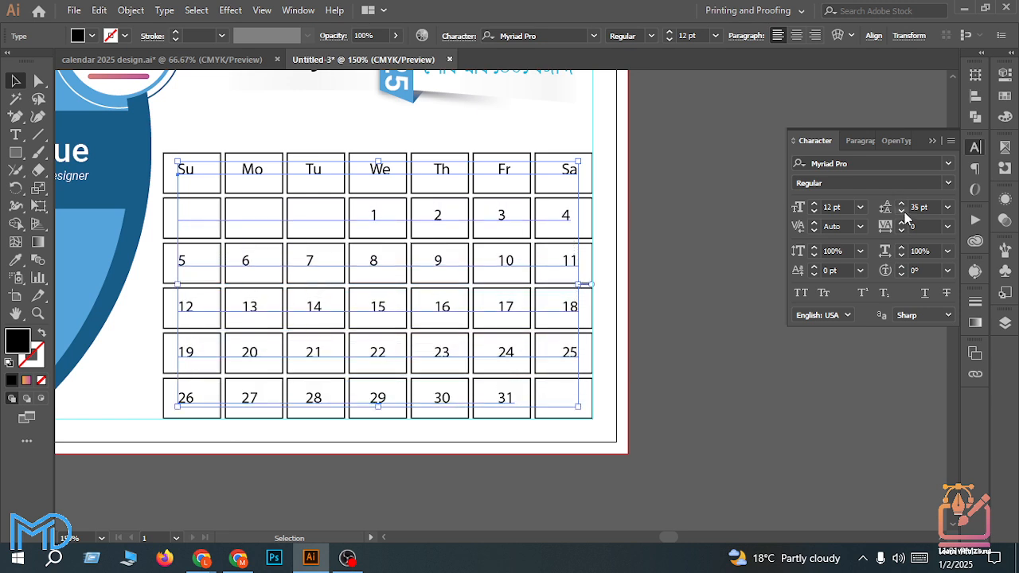
click(904, 211)
click(904, 211)
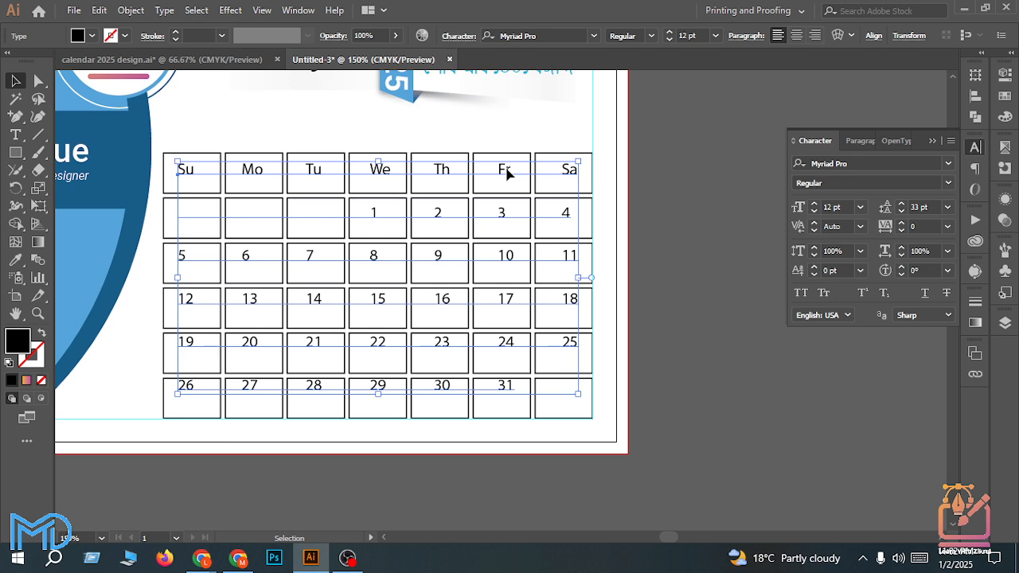
Step: Move the calendar text down so the weekday headings and dates sit near the vertical middle of their cells
drag(506, 174, 506, 184)
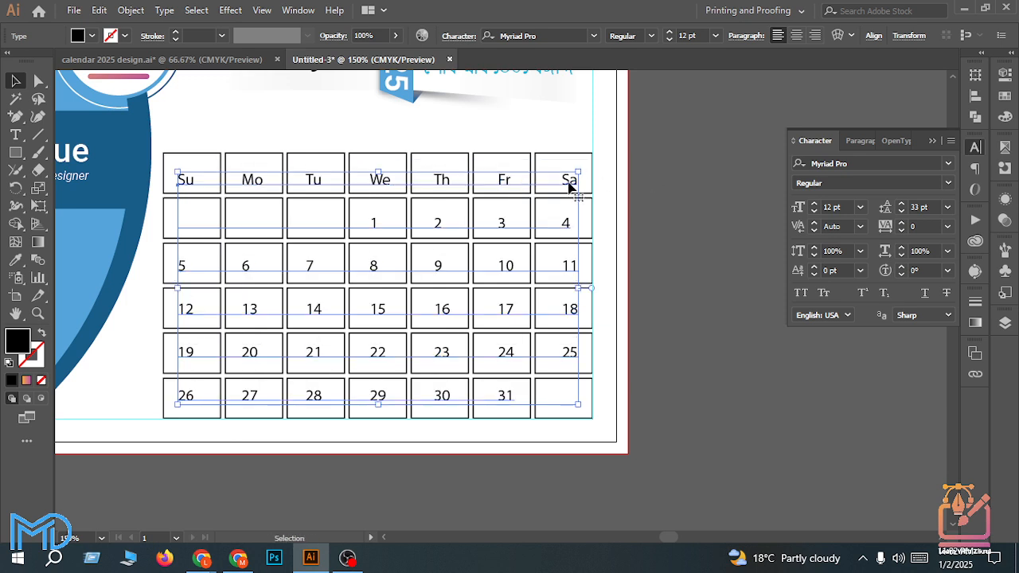
key(Up)
key(Up)
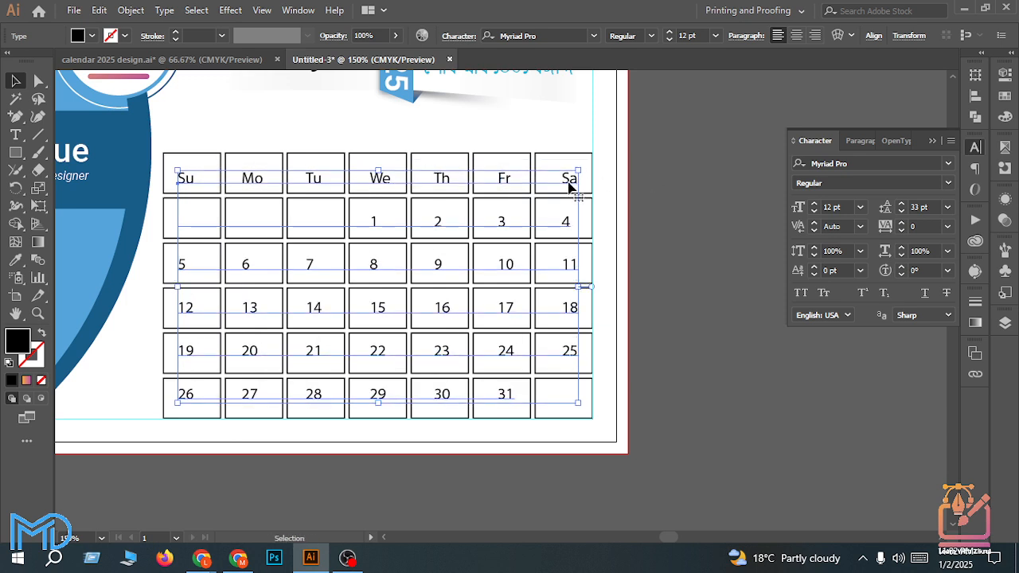
key(Up)
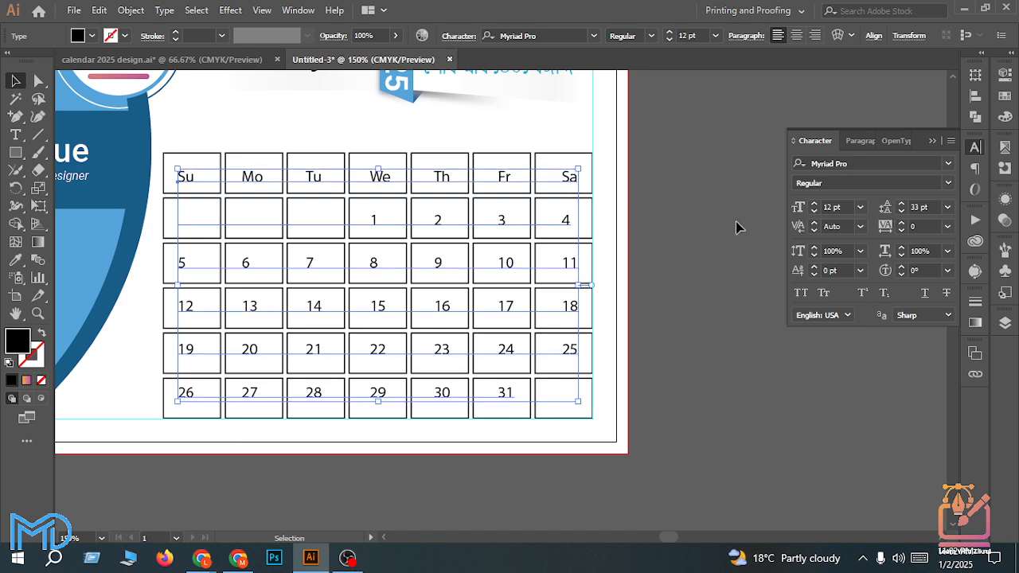
Step: Try tighter leading on the calendar text and restore it to 33 pt
click(901, 212)
click(901, 212)
click(901, 211)
click(901, 211)
click(901, 211)
click(901, 212)
click(900, 213)
click(901, 213)
click(901, 213)
click(901, 213)
click(901, 205)
click(901, 204)
click(901, 205)
click(901, 204)
click(901, 204)
click(901, 205)
click(901, 204)
click(901, 204)
click(901, 205)
click(901, 211)
click(901, 205)
Step: Set the calendar text's baseline shift to 5 pt and deselect it
click(814, 267)
click(813, 268)
click(814, 268)
click(814, 268)
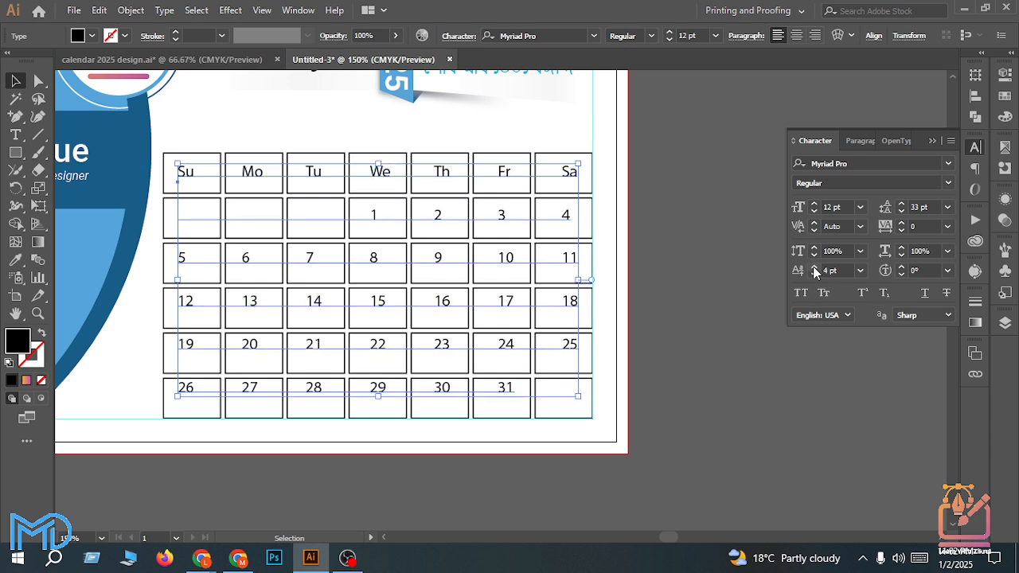
click(813, 267)
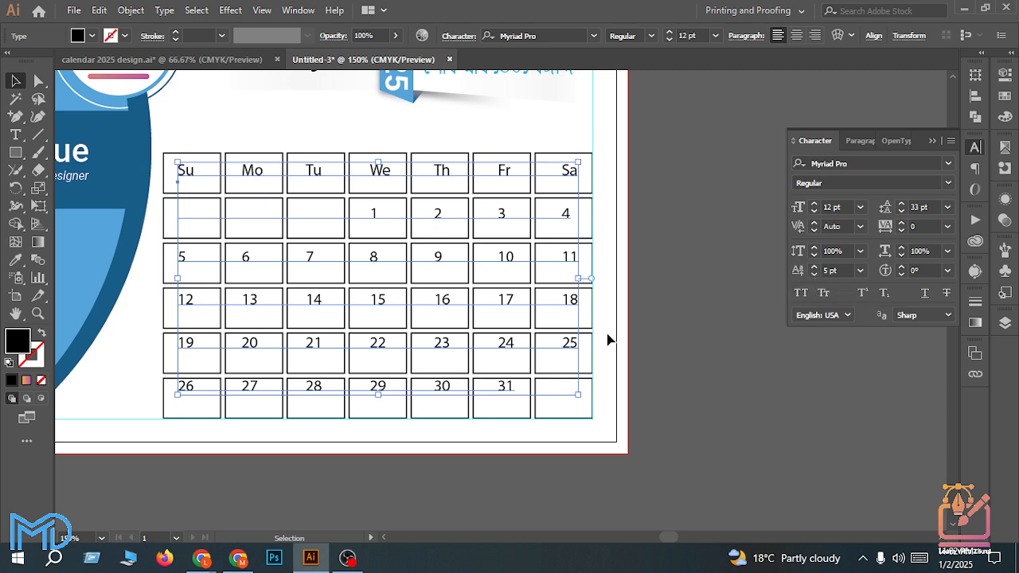
scroll(616, 346, down, 1)
click(647, 378)
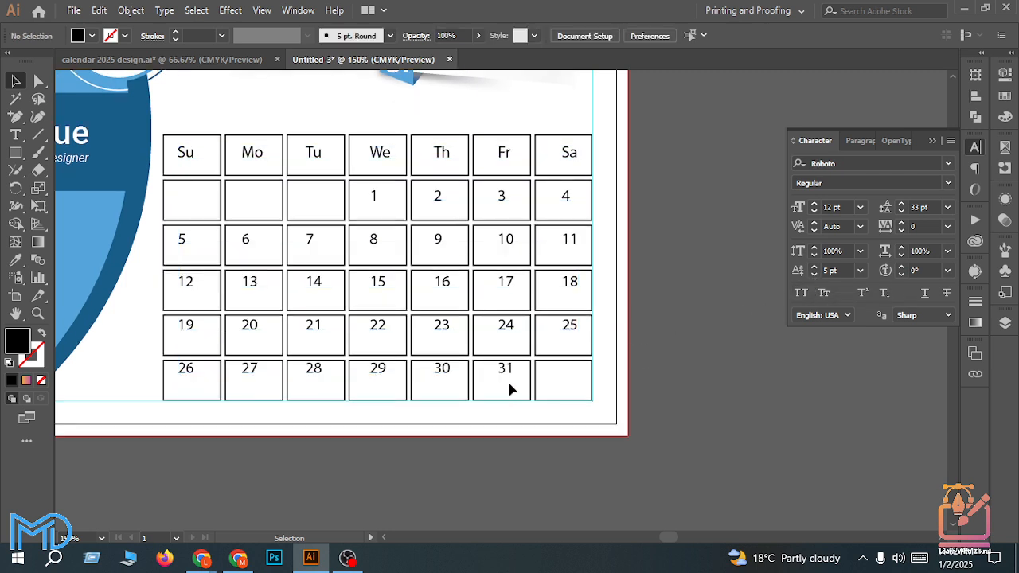
Step: Try to change the kerning of the whole January calendar text
click(503, 370)
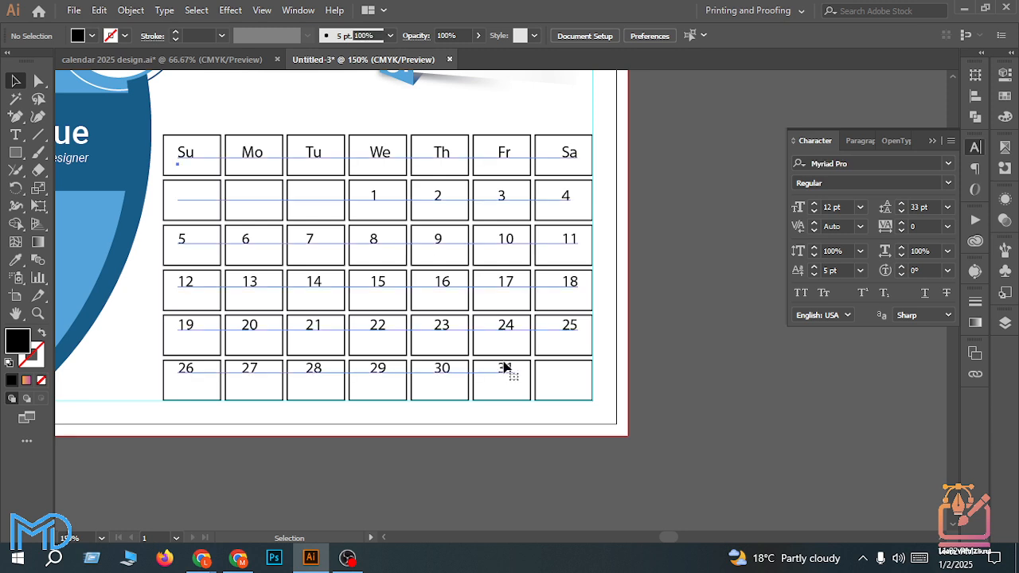
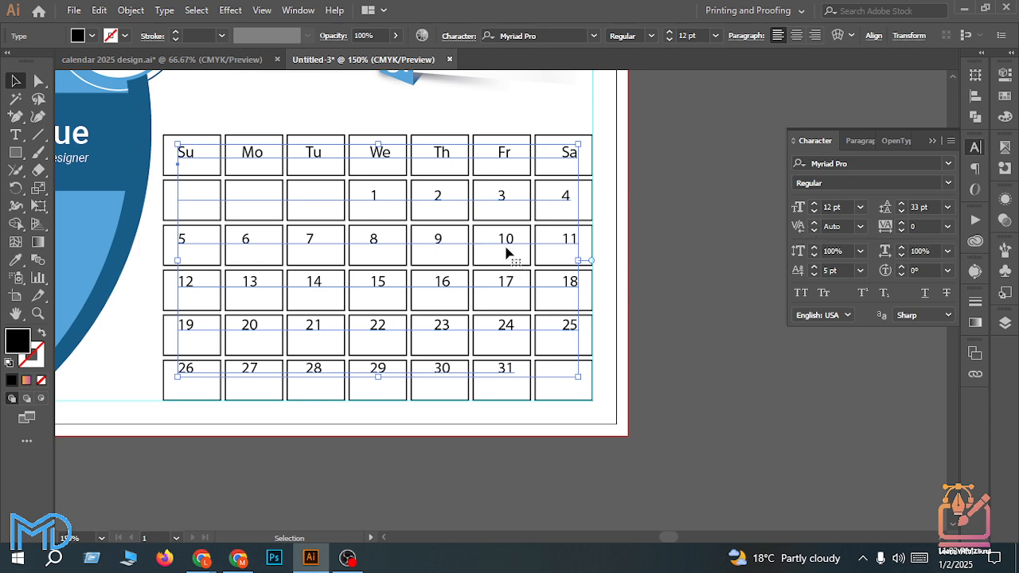
click(814, 226)
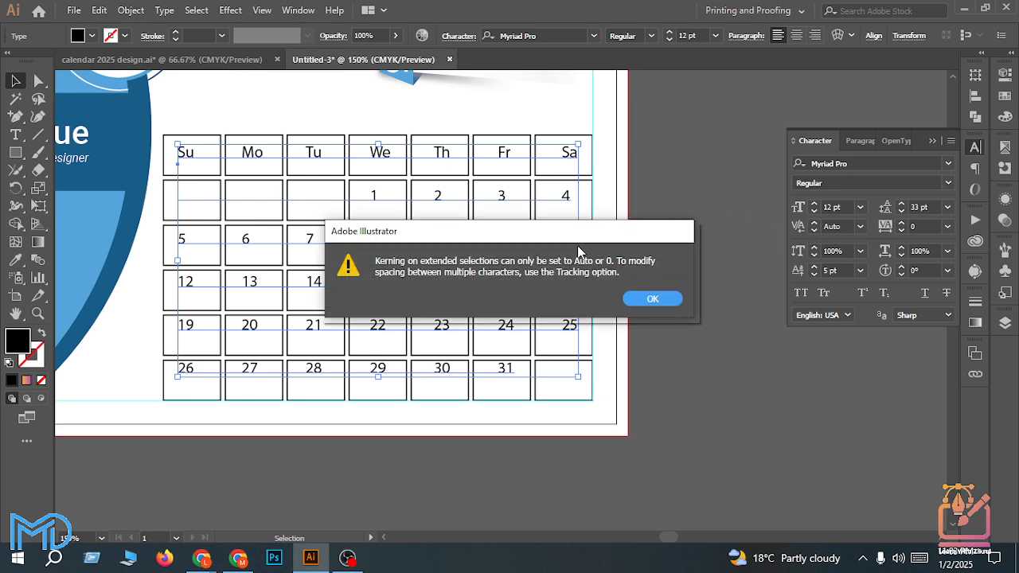
click(641, 298)
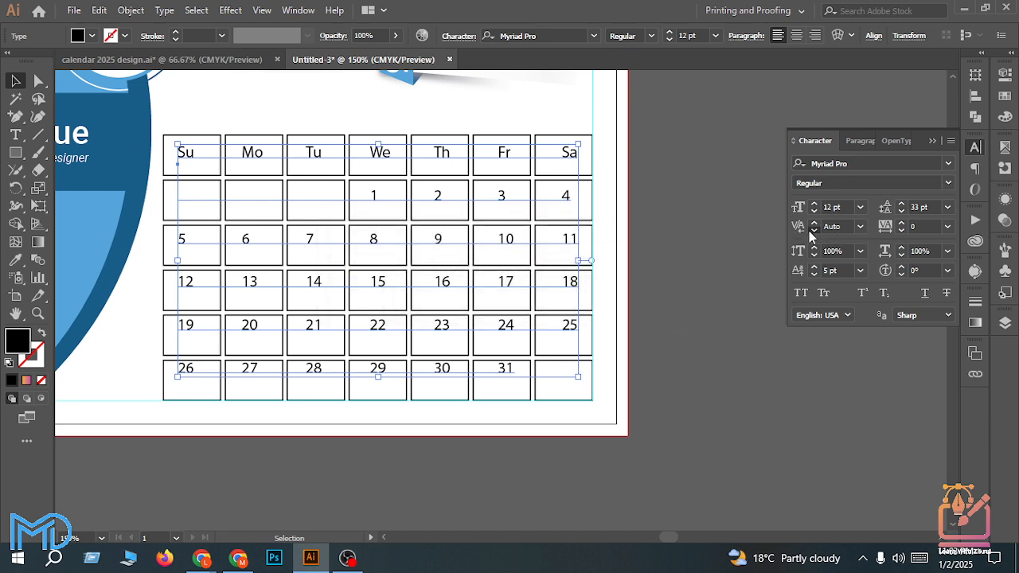
click(811, 231)
click(652, 299)
Step: Place a Lorem ipsum point text just outside the artboard, beside the calendar grid, and finish editing it
click(16, 134)
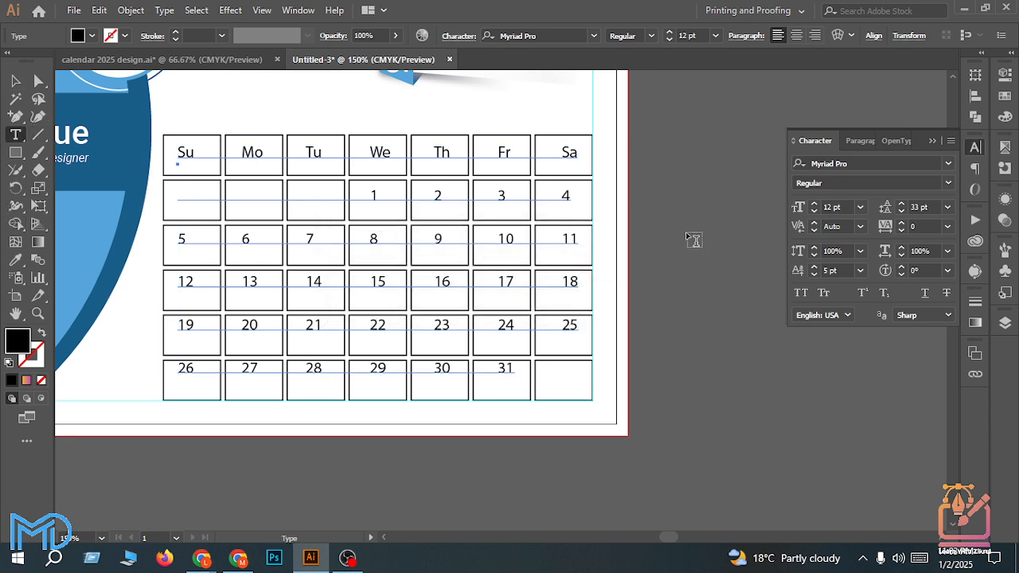
click(666, 223)
key(Escape)
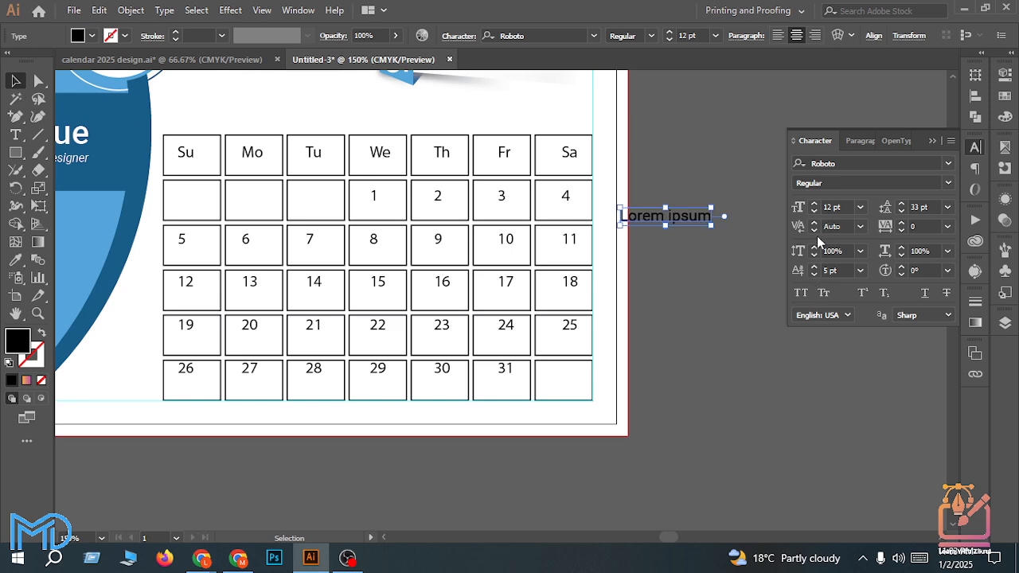
Step: Try to step the kerning of the whole Lorem ipsum text up and down
click(812, 230)
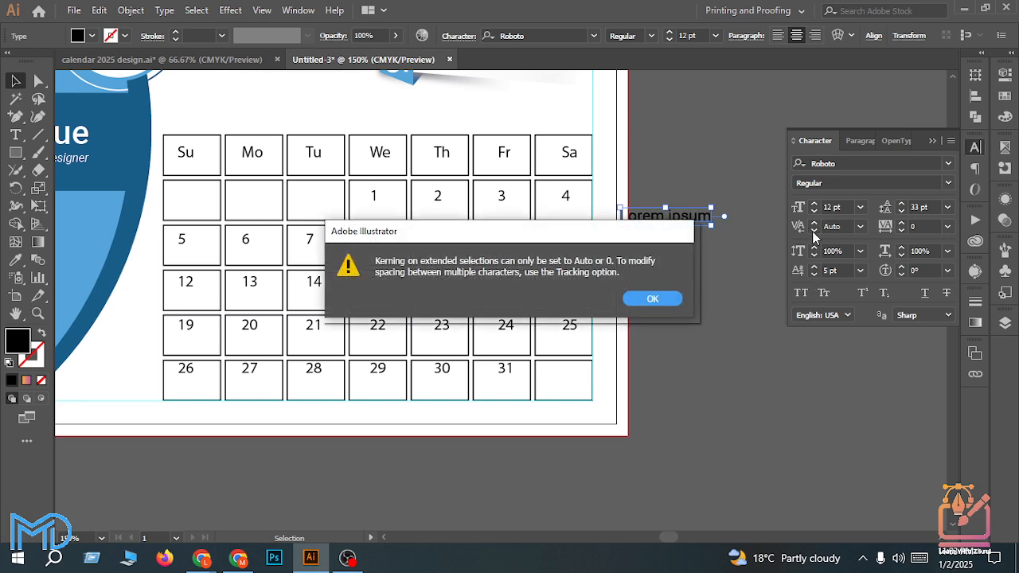
click(652, 298)
scroll(762, 231, up, 5)
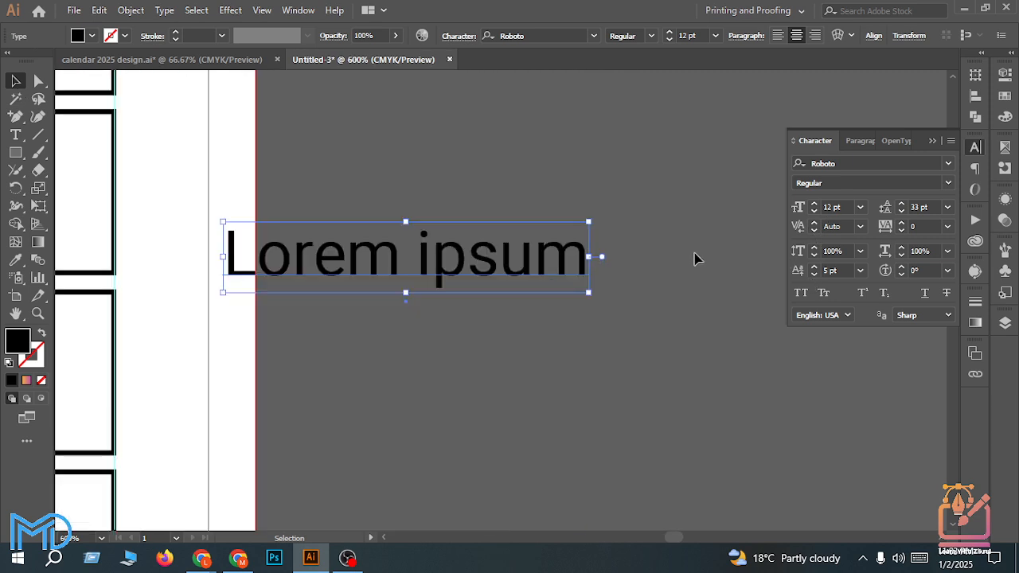
click(813, 224)
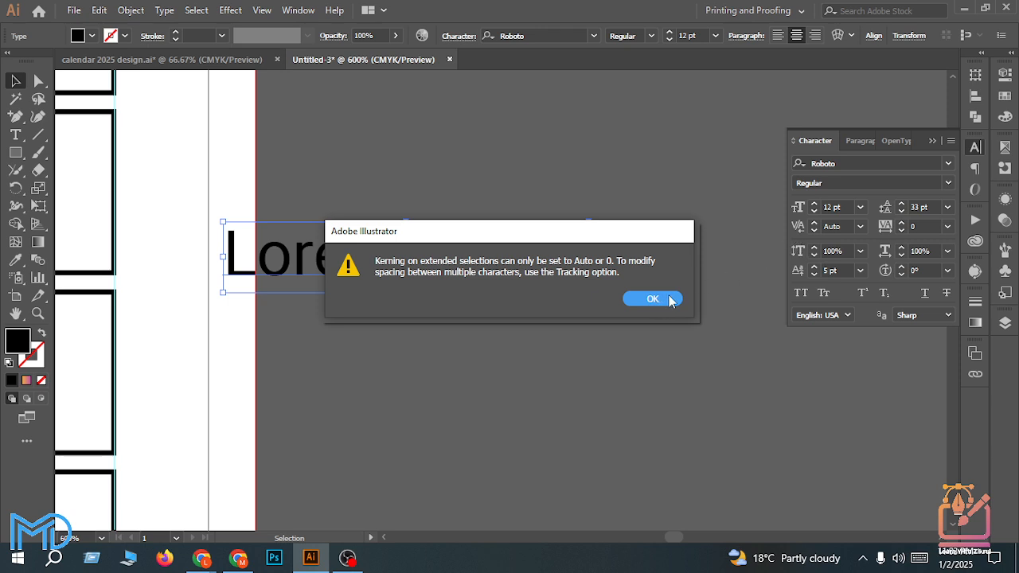
click(651, 299)
Step: Try Optical and Metrics - Roman Only kerning on the Lorem ipsum text and settle on 0
click(859, 227)
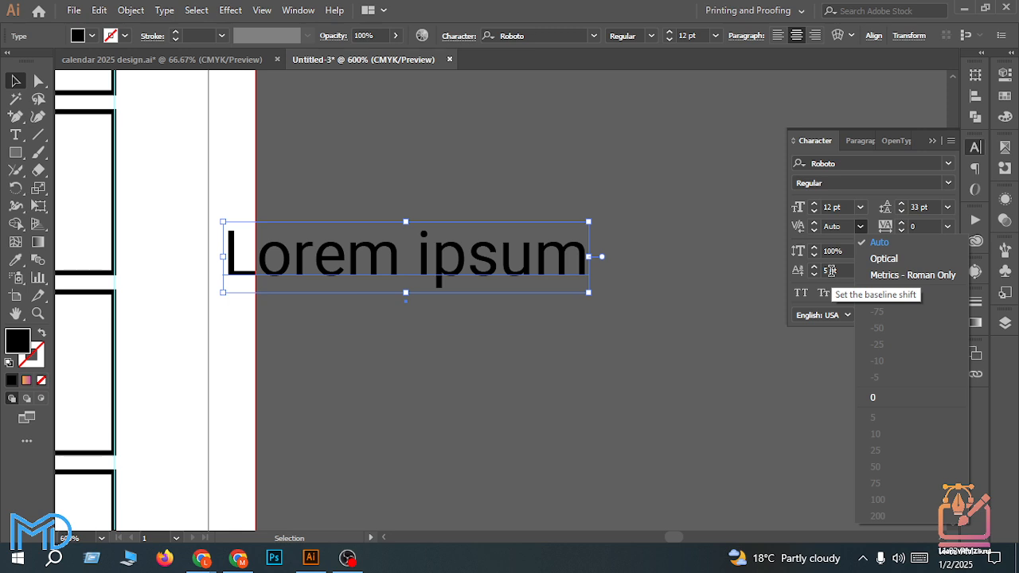
click(884, 260)
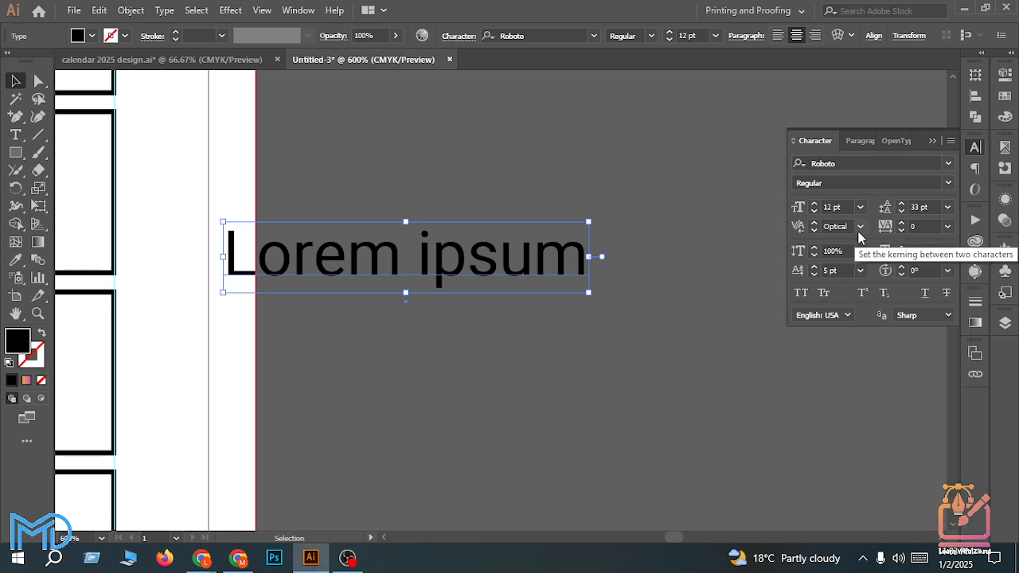
click(860, 227)
click(863, 274)
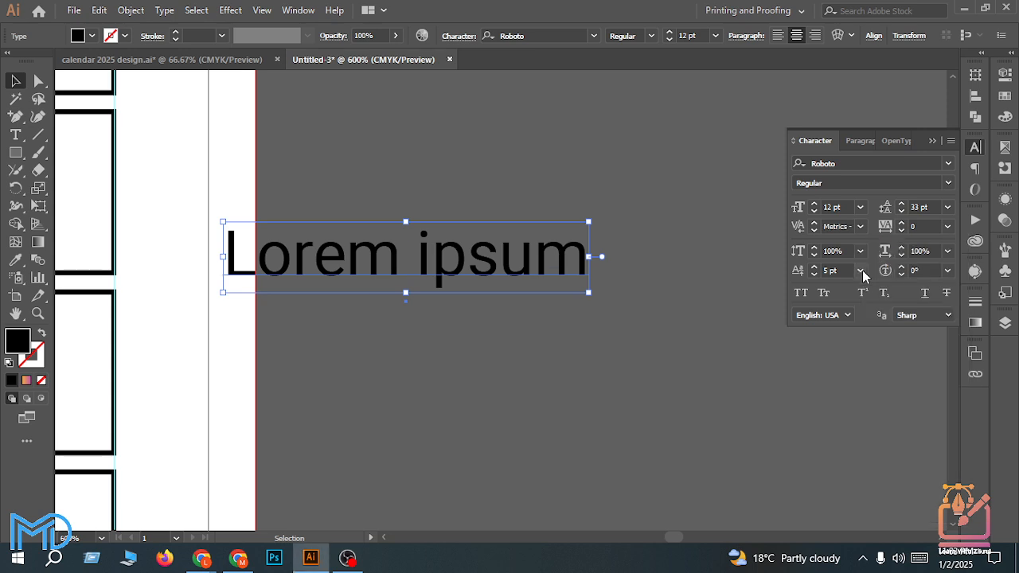
click(860, 227)
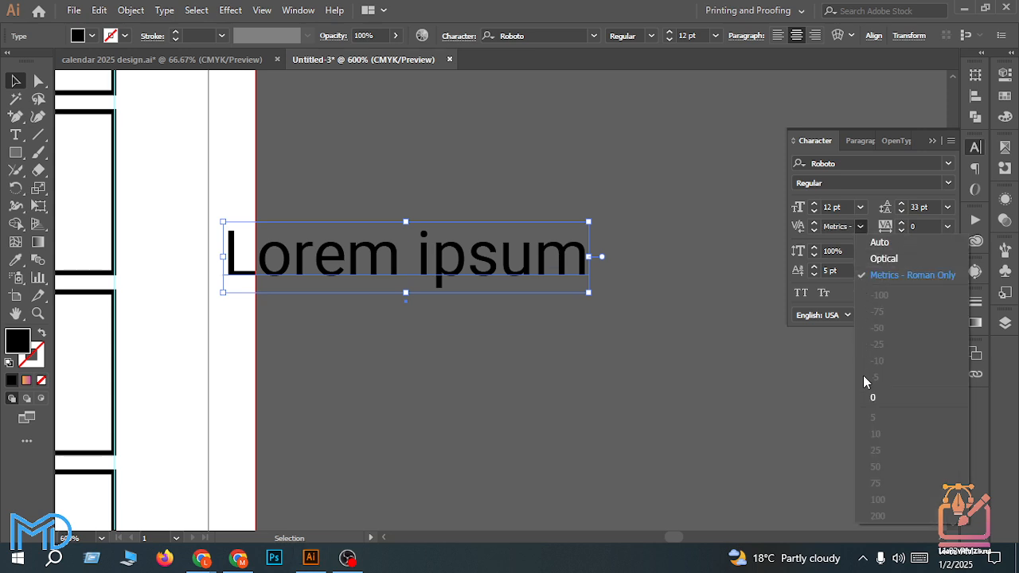
click(868, 397)
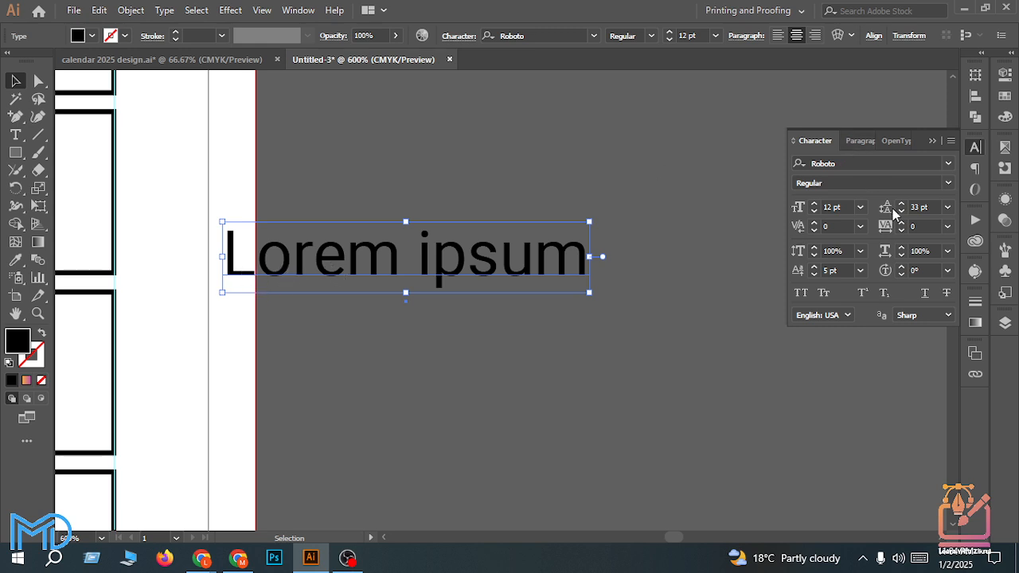
Step: Set the Lorem ipsum text's tracking to 52 and try Optical and Metrics - Roman Only kerning on it again
drag(902, 225, 903, 225)
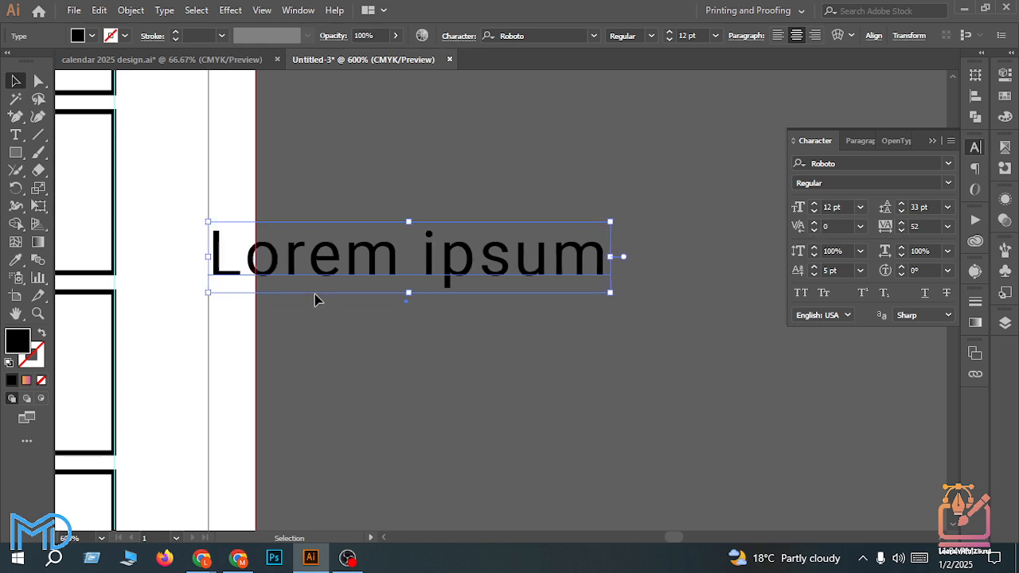
click(813, 231)
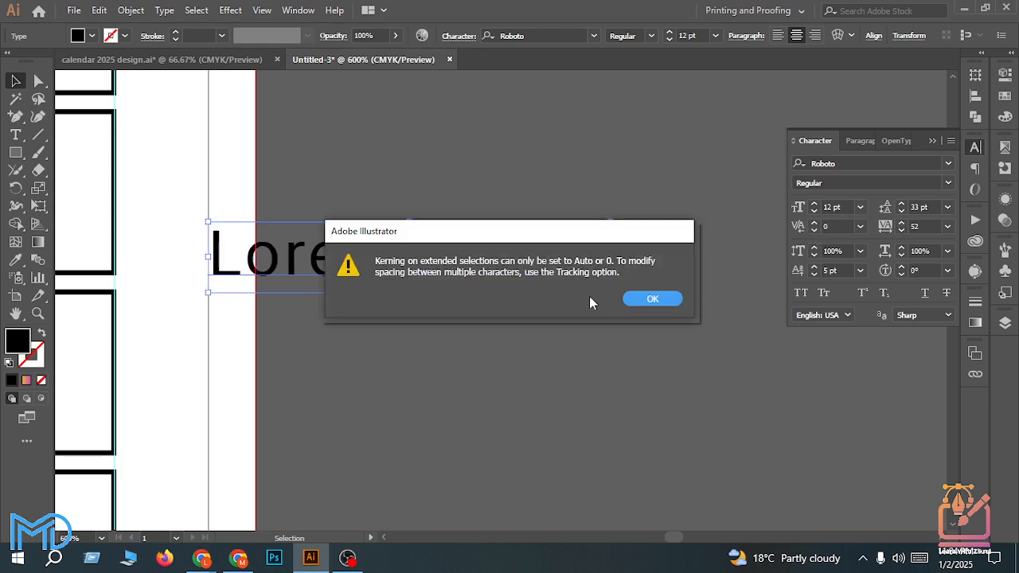
click(646, 297)
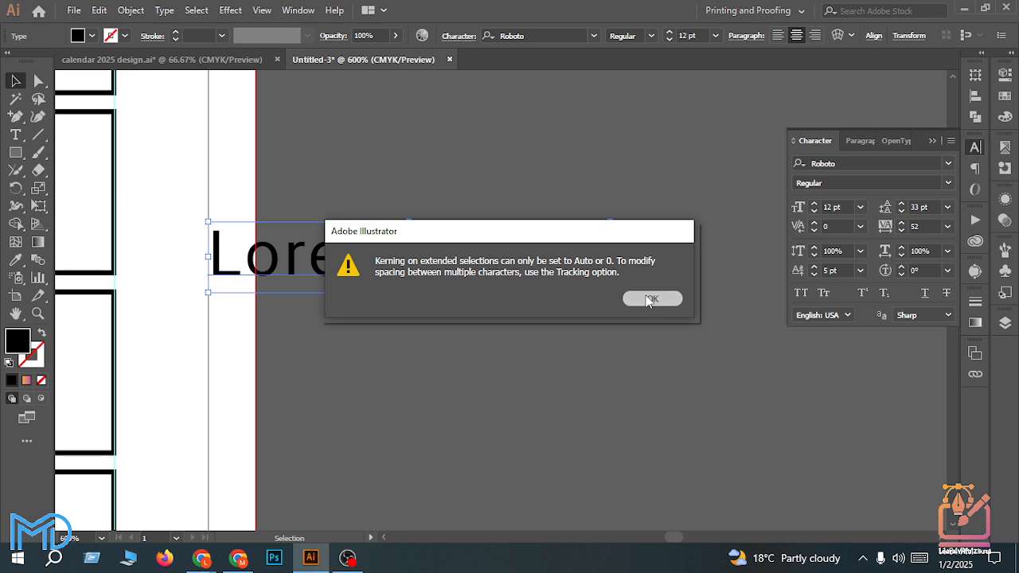
click(859, 227)
click(873, 257)
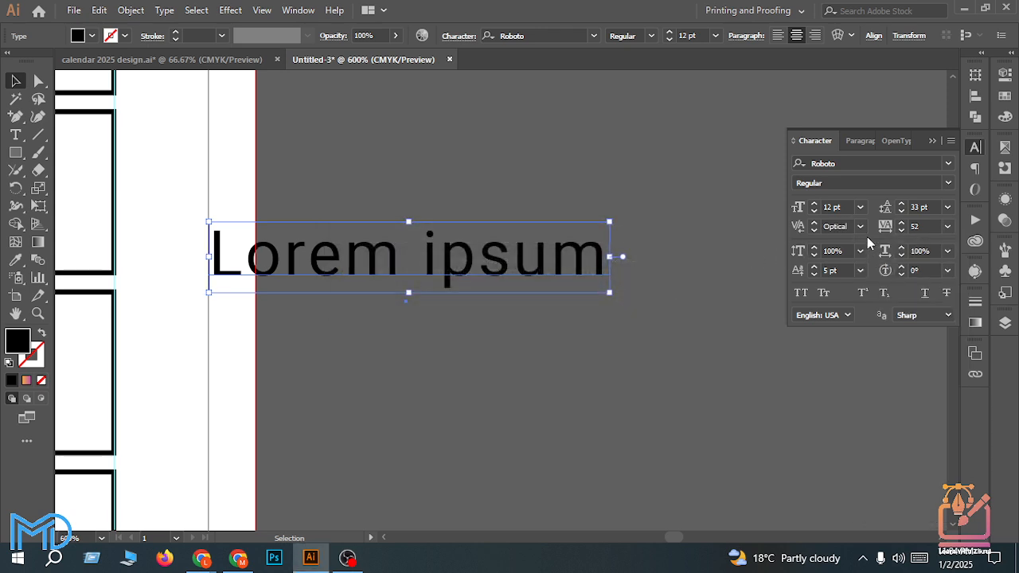
click(860, 229)
click(861, 273)
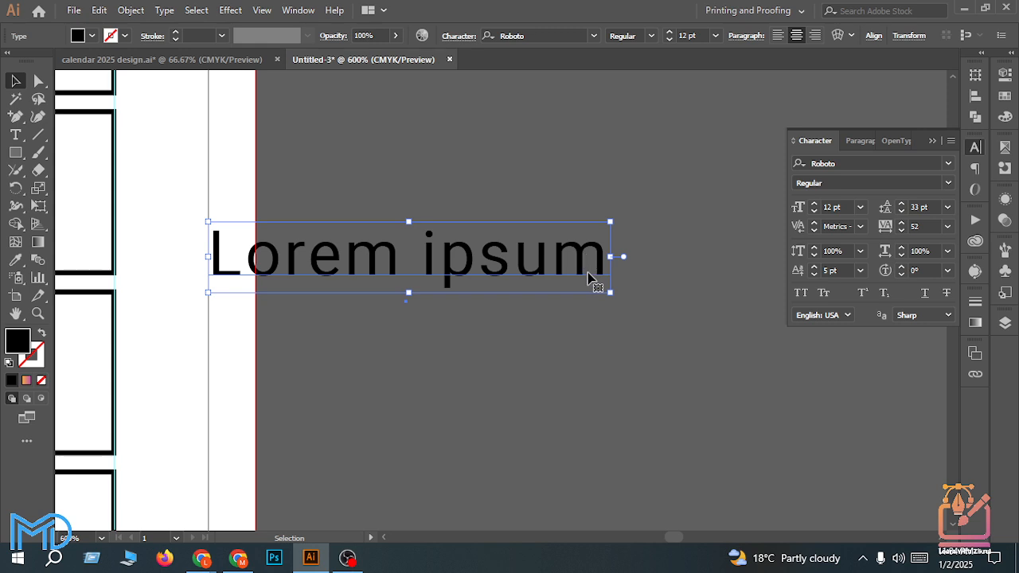
Step: Delete the Lorem ipsum text beside the artboard and reset the default kerning to Auto
key(Delete)
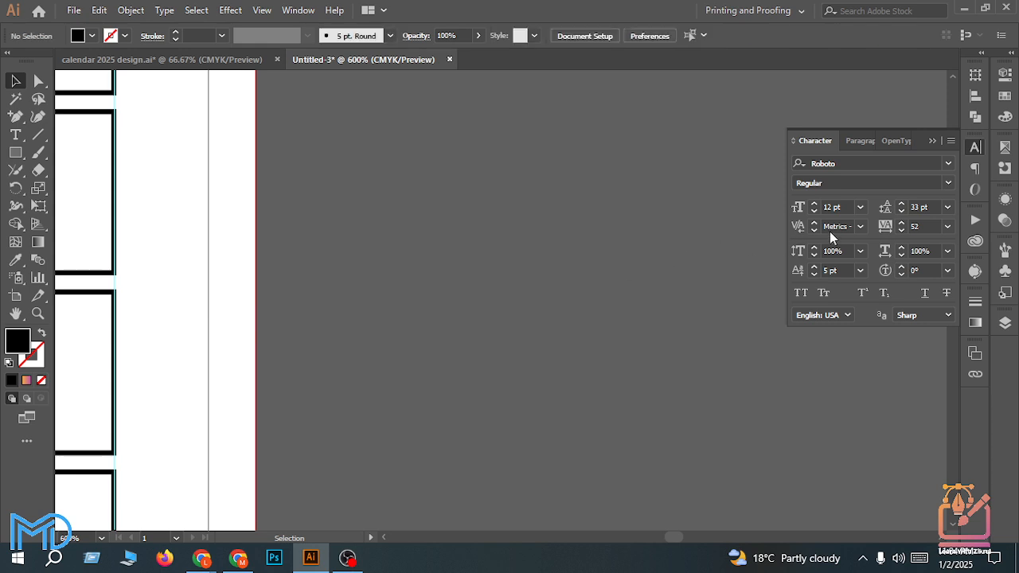
click(859, 227)
click(868, 247)
Step: Select the January calendar text in the grid and set its font size to 13 pt
scroll(650, 310, down, 6)
scroll(302, 374, down, 1)
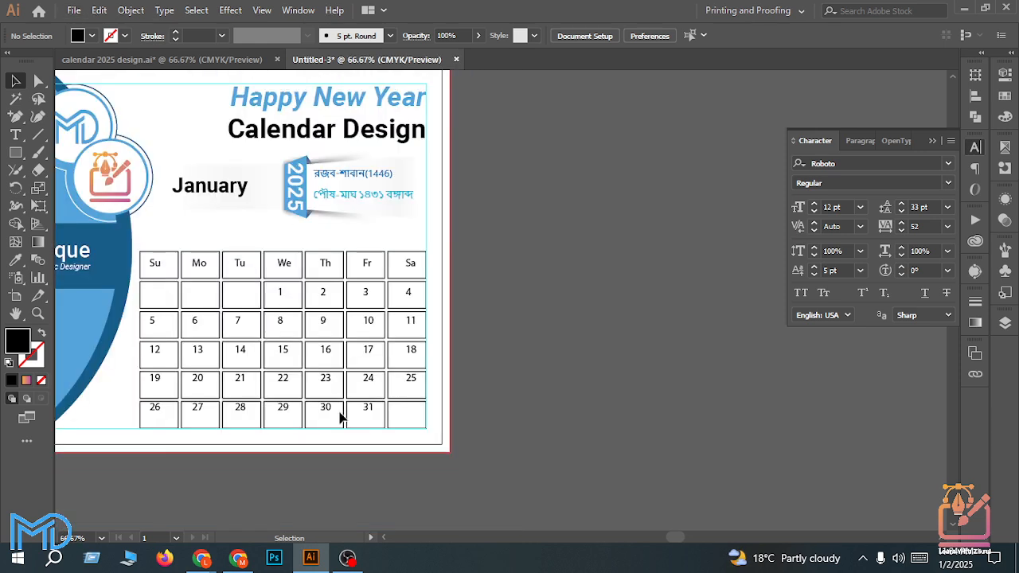
scroll(334, 382, up, 6)
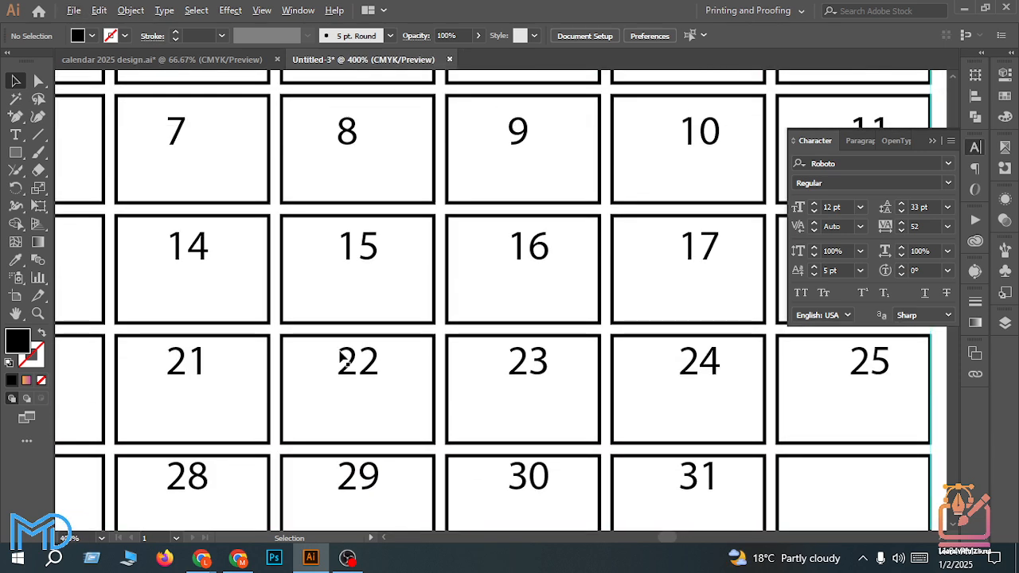
scroll(342, 360, down, 1)
scroll(358, 386, up, 1)
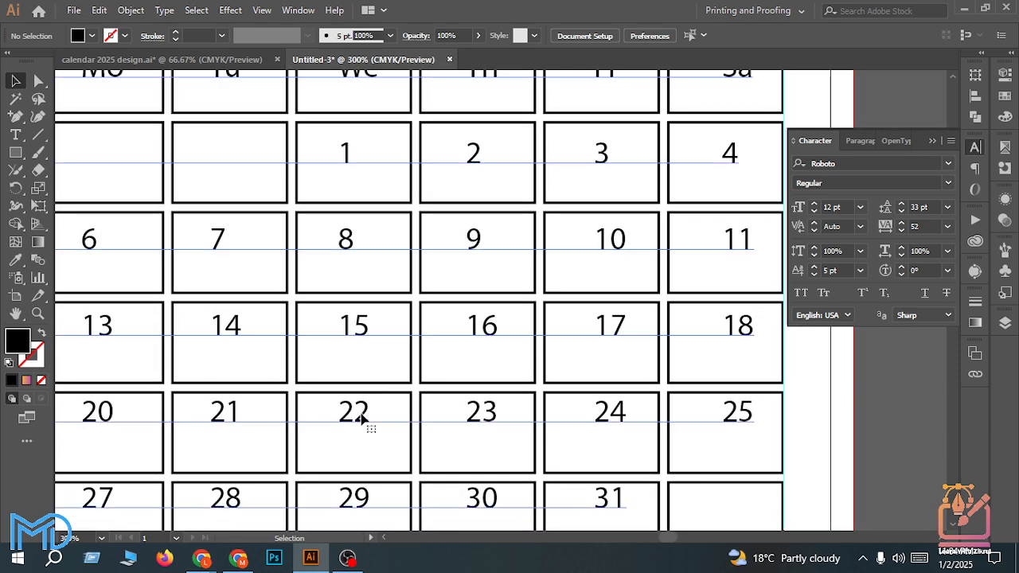
click(361, 420)
scroll(364, 425, down, 1)
scroll(367, 422, up, 3)
scroll(376, 406, up, 1)
scroll(377, 400, down, 1)
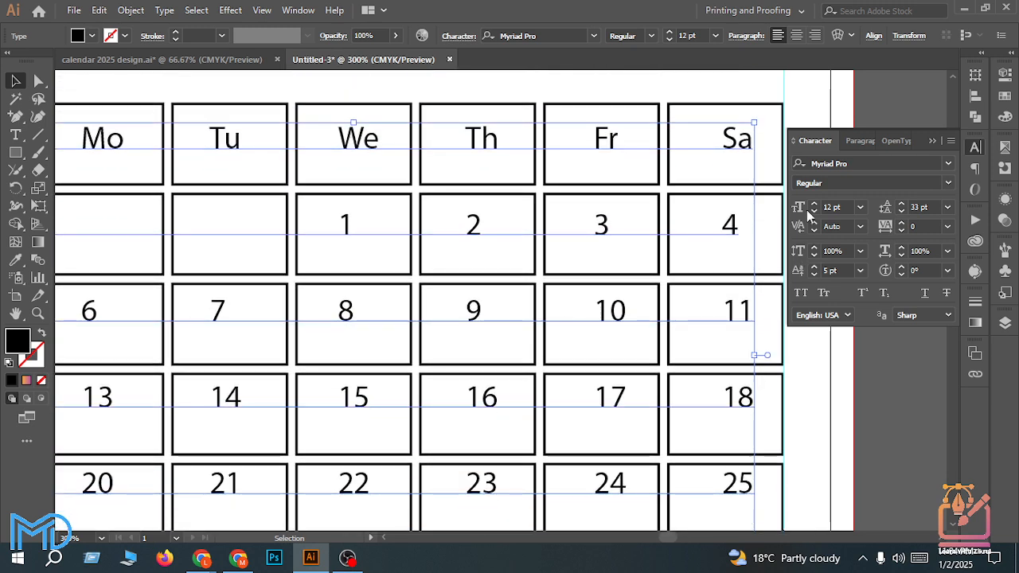
scroll(682, 257, down, 1)
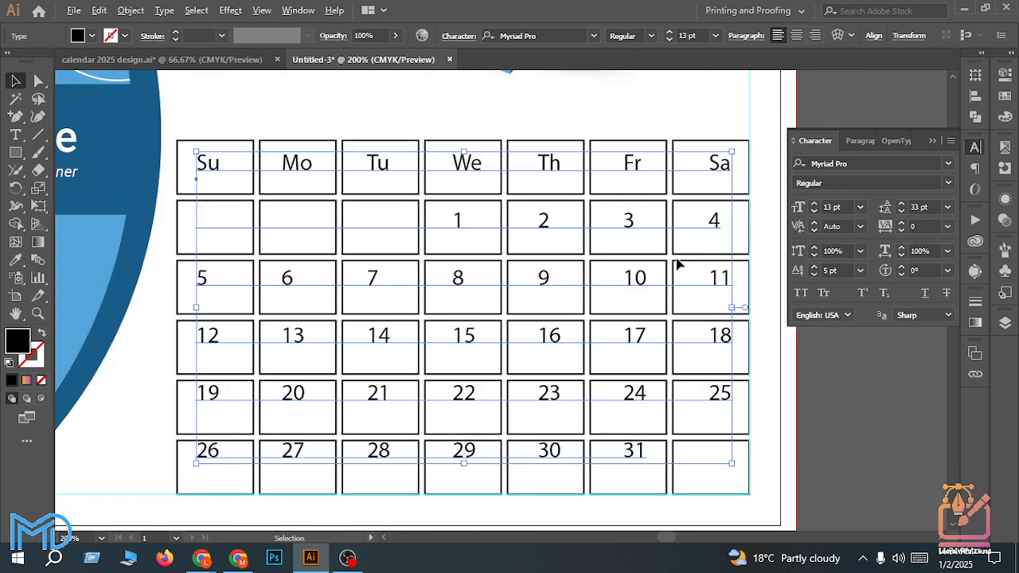
scroll(632, 346, up, 1)
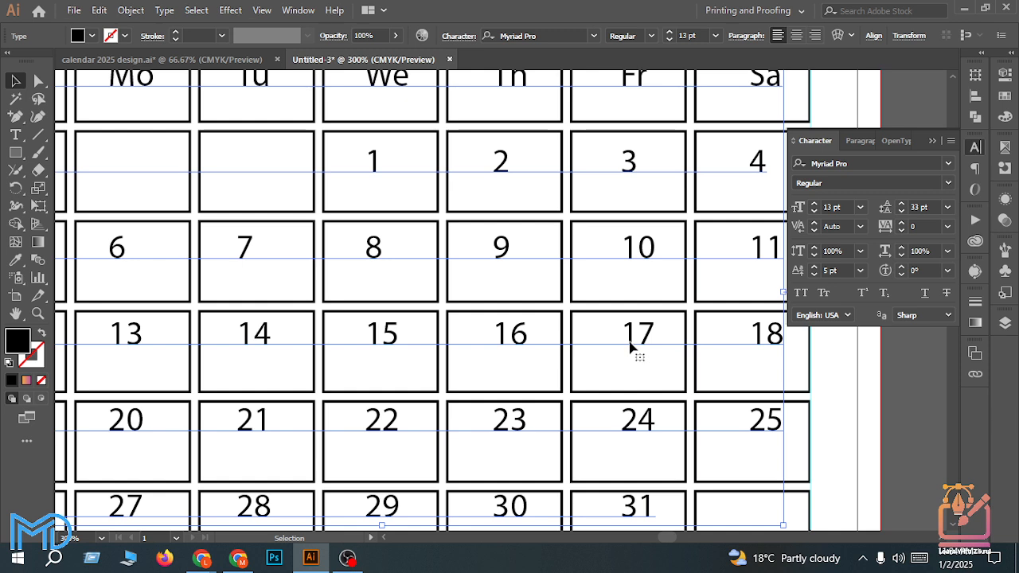
Step: Set the calendar text's baseline shift to 3 pt, and try 32 pt leading before restoring 33 pt
click(814, 275)
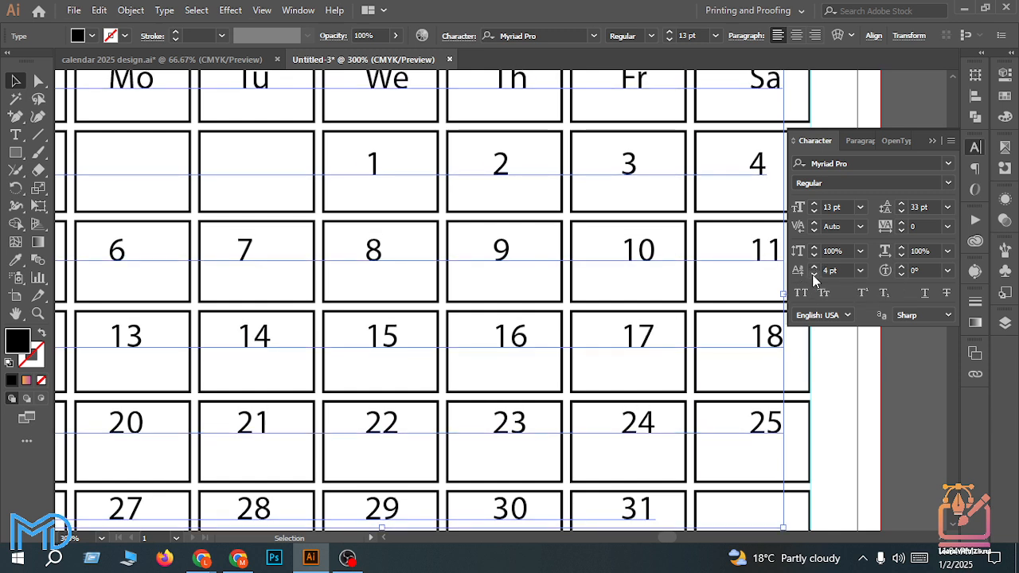
scroll(690, 302, up, 1)
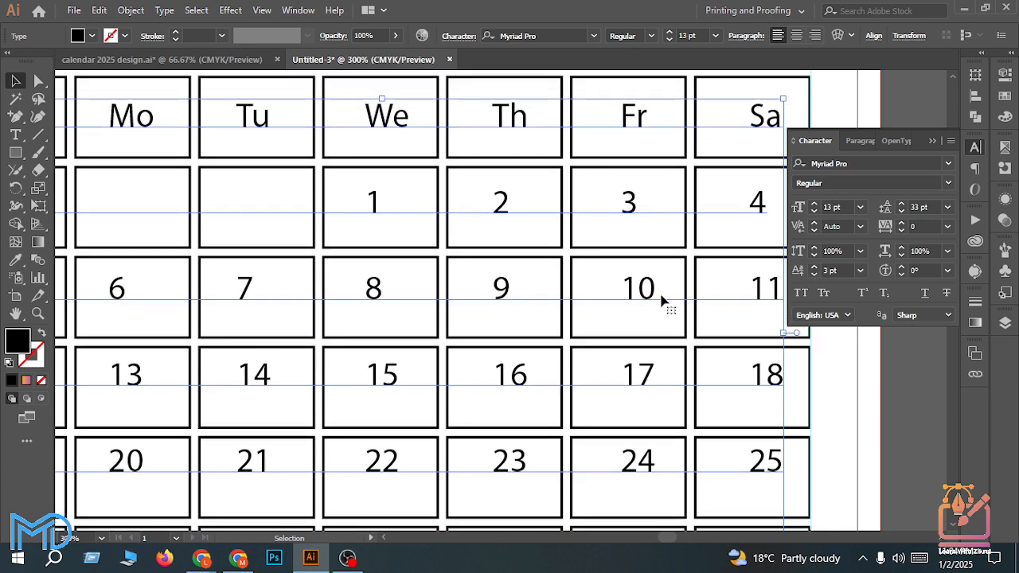
scroll(555, 275, down, 2)
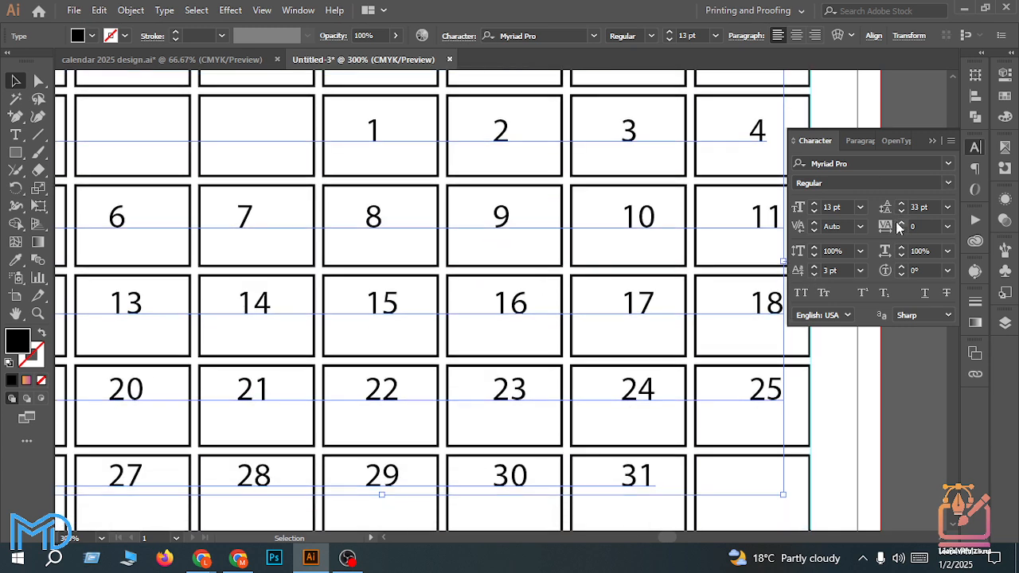
click(901, 212)
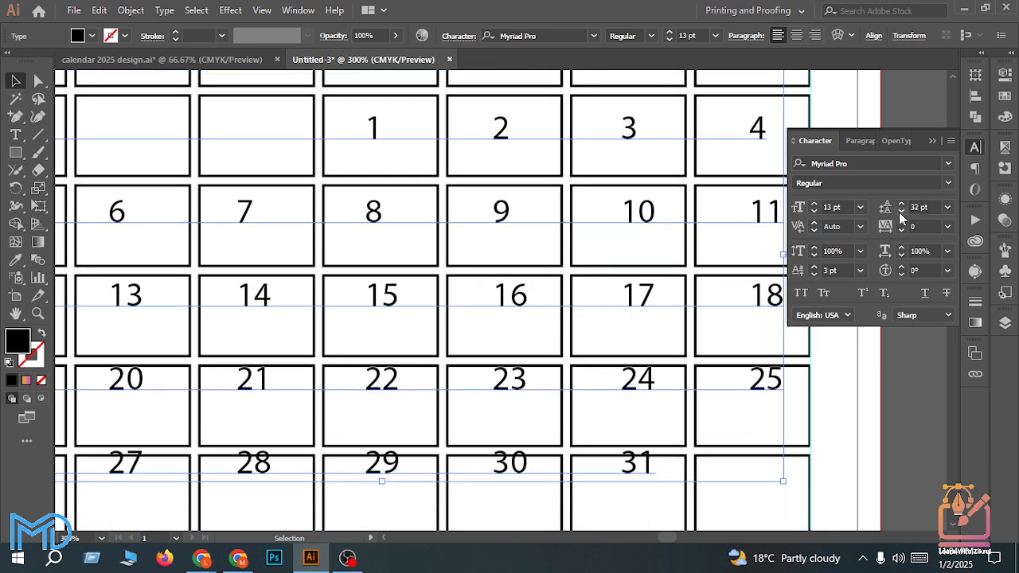
click(900, 204)
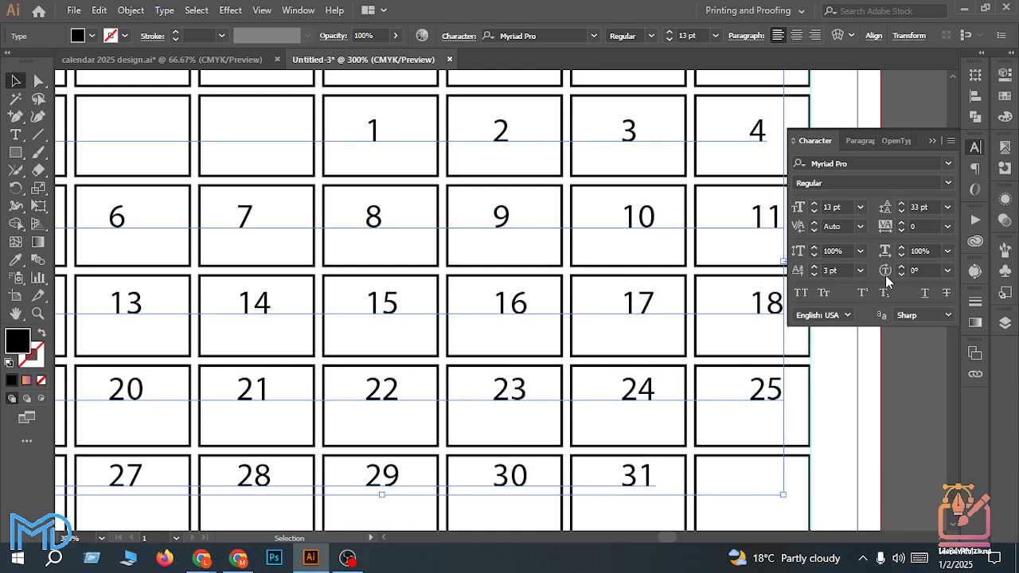
Step: Stretch the calendar text to a vertical scale of 122% and deselect it
click(814, 248)
click(815, 248)
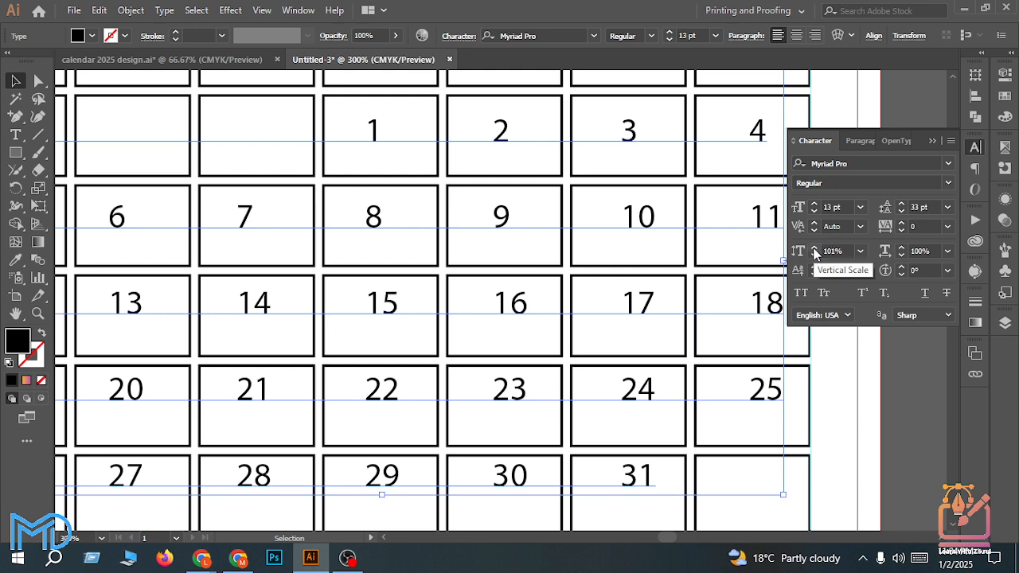
click(814, 247)
click(815, 248)
click(815, 247)
click(814, 248)
click(814, 247)
click(814, 248)
click(814, 248)
click(814, 247)
click(814, 247)
click(814, 247)
click(814, 248)
click(815, 248)
click(814, 247)
click(815, 248)
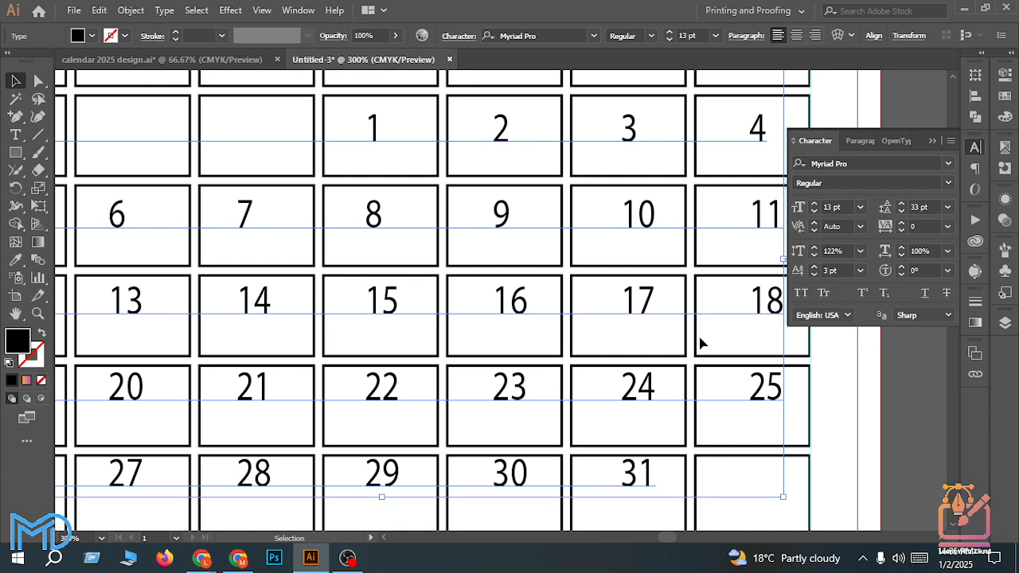
scroll(636, 336, down, 1)
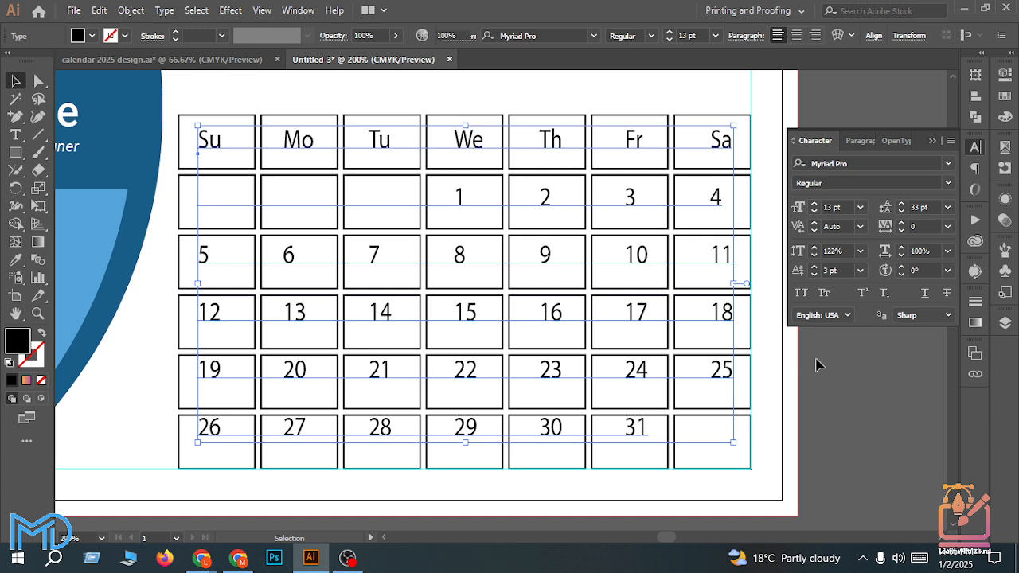
click(836, 363)
Step: Reselect the calendar text and scale it up slightly from its corner to 13.1 pt
scroll(655, 345, down, 1)
scroll(448, 386, up, 1)
scroll(478, 391, up, 1)
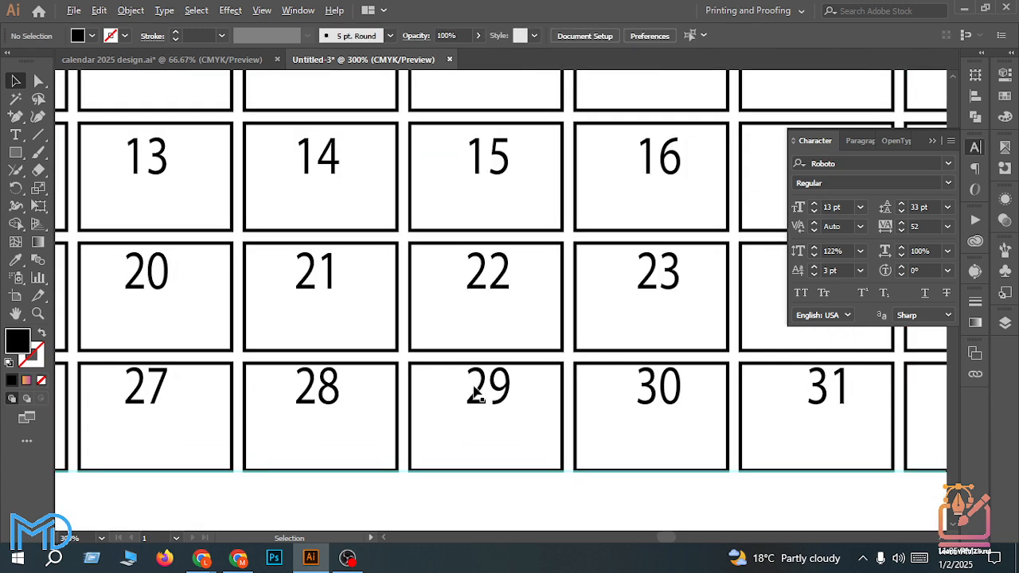
scroll(482, 387, down, 1)
click(597, 370)
scroll(611, 358, down, 2)
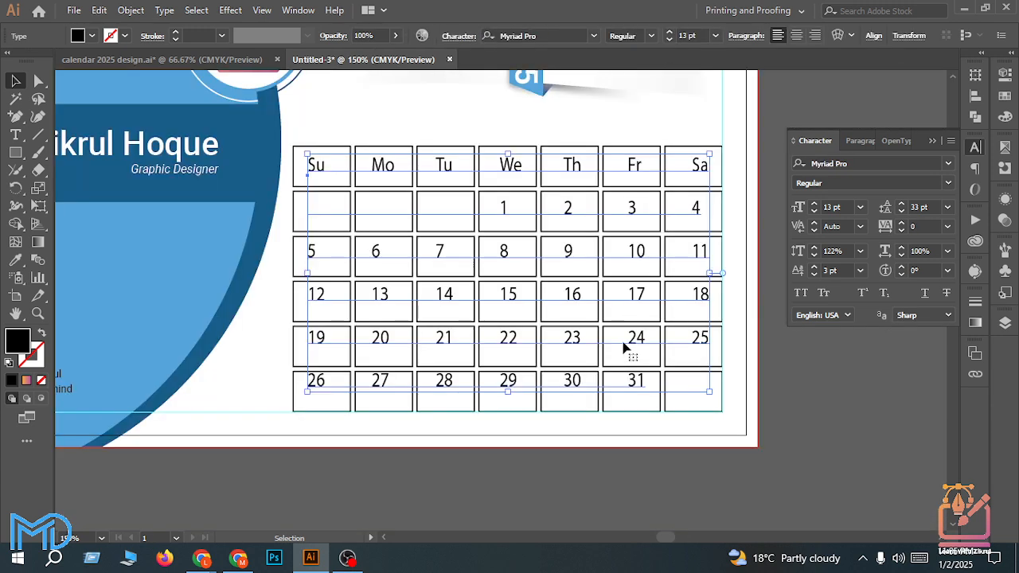
scroll(624, 347, up, 1)
drag(709, 411, 711, 412)
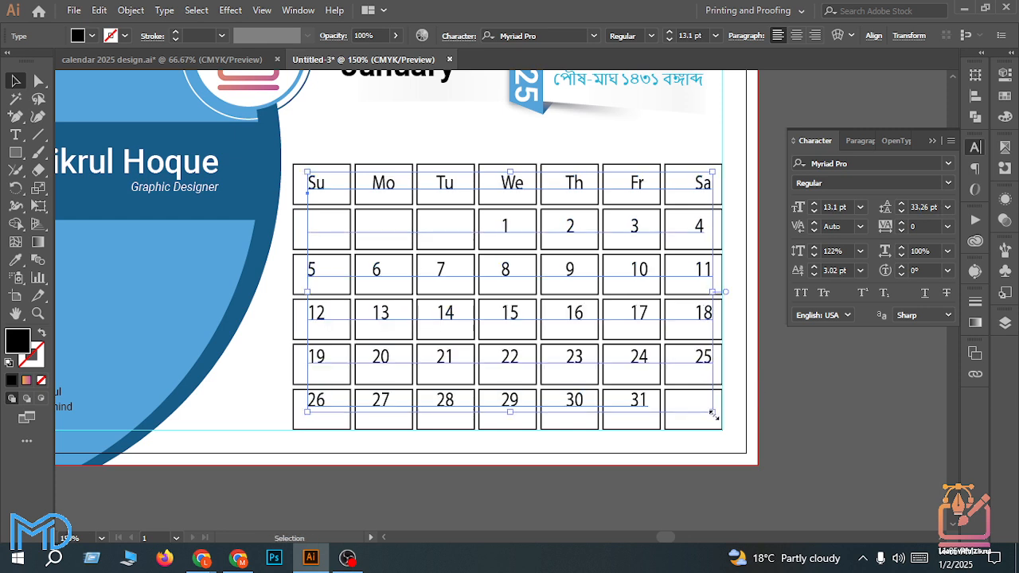
Step: Reset the calendar text's vertical scale to 100% and enlarge the text block proportionally to about 13.21 pt
click(860, 251)
click(881, 333)
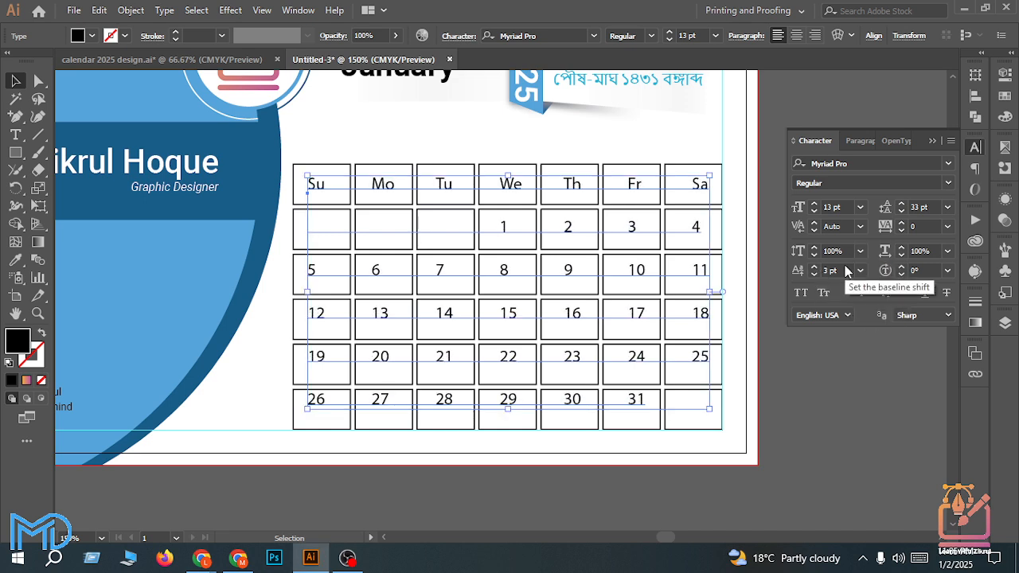
drag(510, 413, 511, 415)
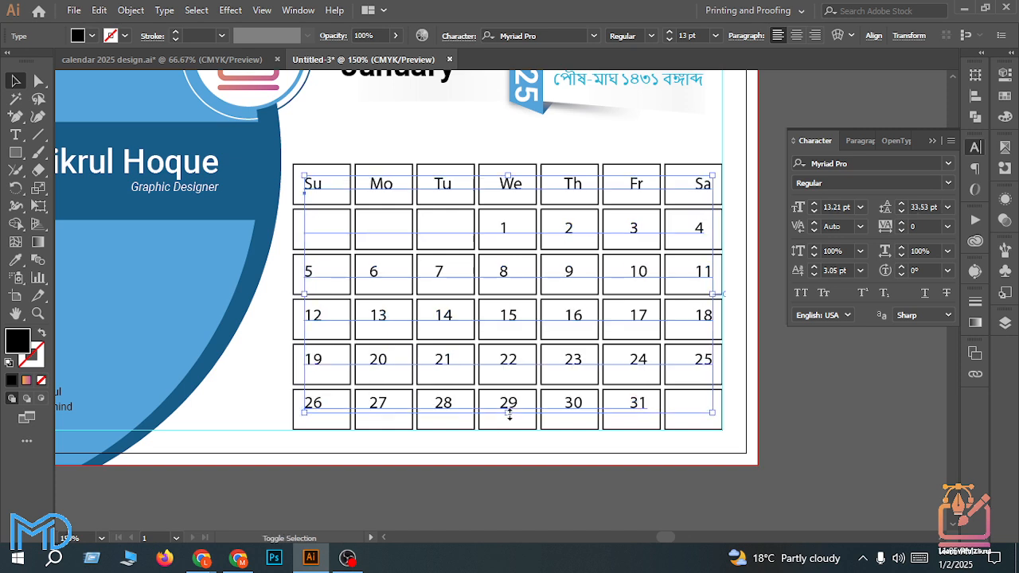
click(760, 379)
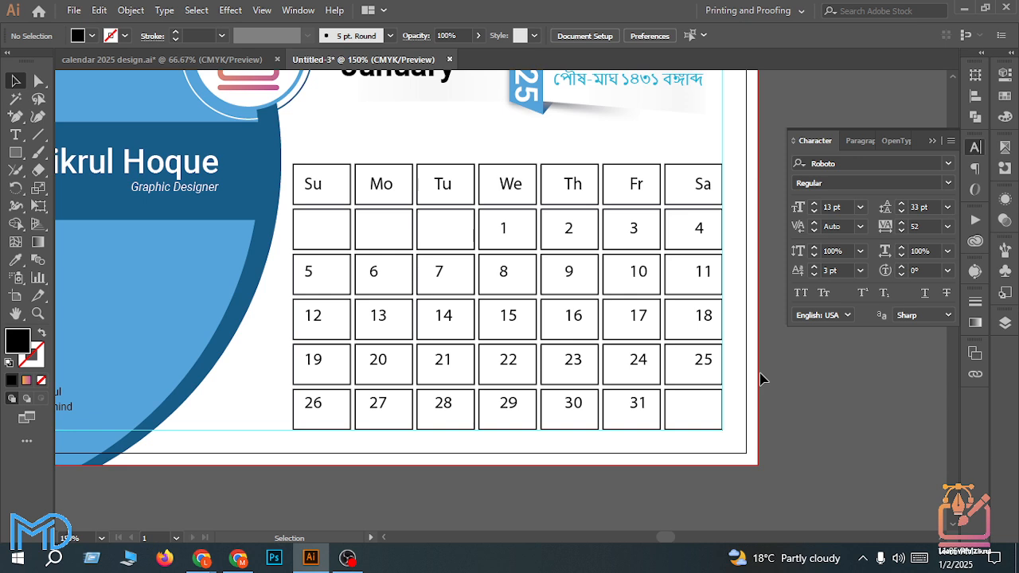
Step: Scale the calendar text block down to about 12.88 pt within the grid and deselect it
click(642, 402)
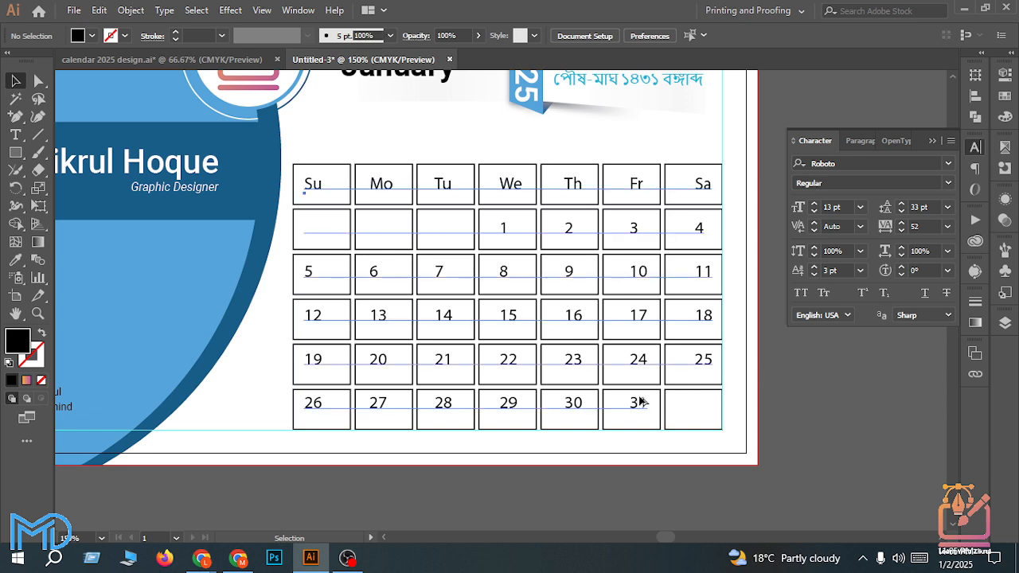
drag(714, 412, 714, 412)
click(801, 417)
Step: Reset the default vertical scale to 100% and the default tracking to 0 with nothing selected
scroll(752, 414, up, 1)
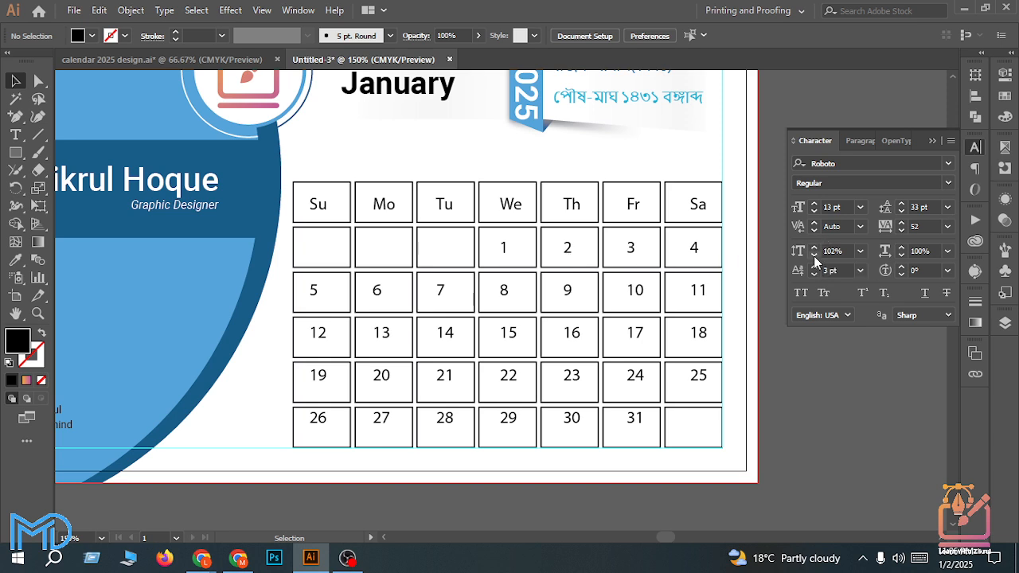
click(813, 255)
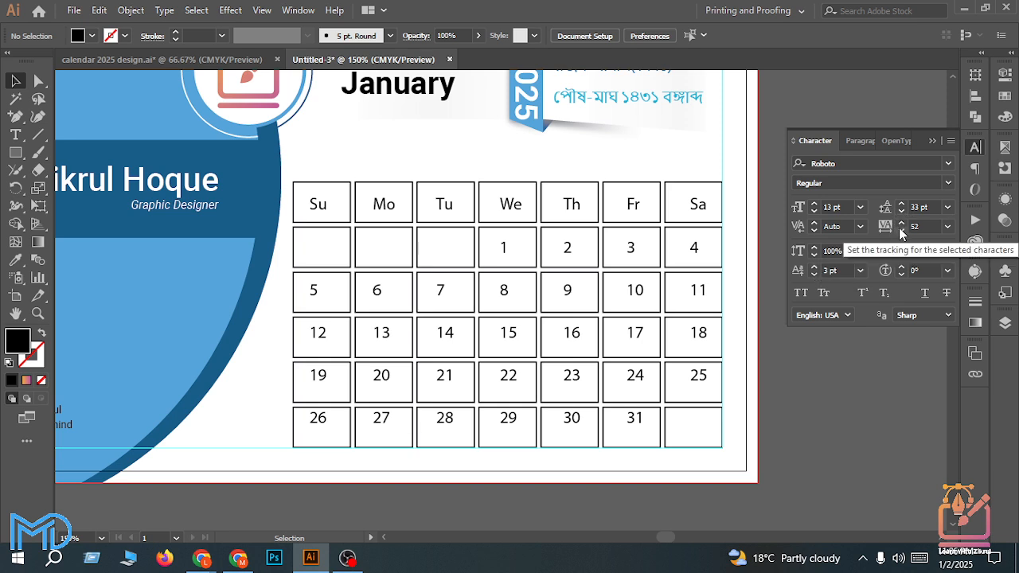
click(946, 228)
click(964, 337)
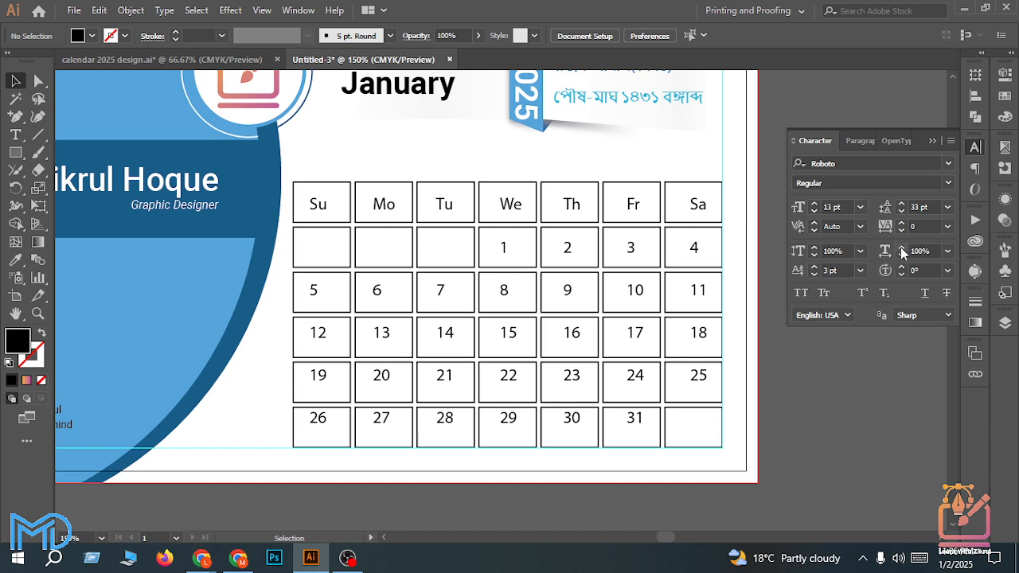
Step: Raise the default baseline shift to 10 pt and select the January calendar text
click(813, 268)
click(814, 268)
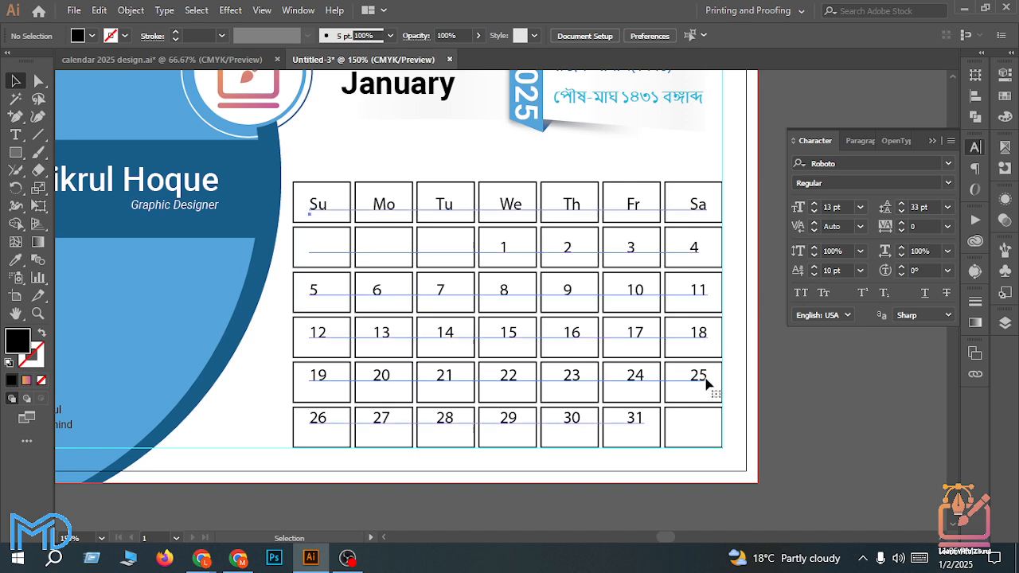
click(646, 418)
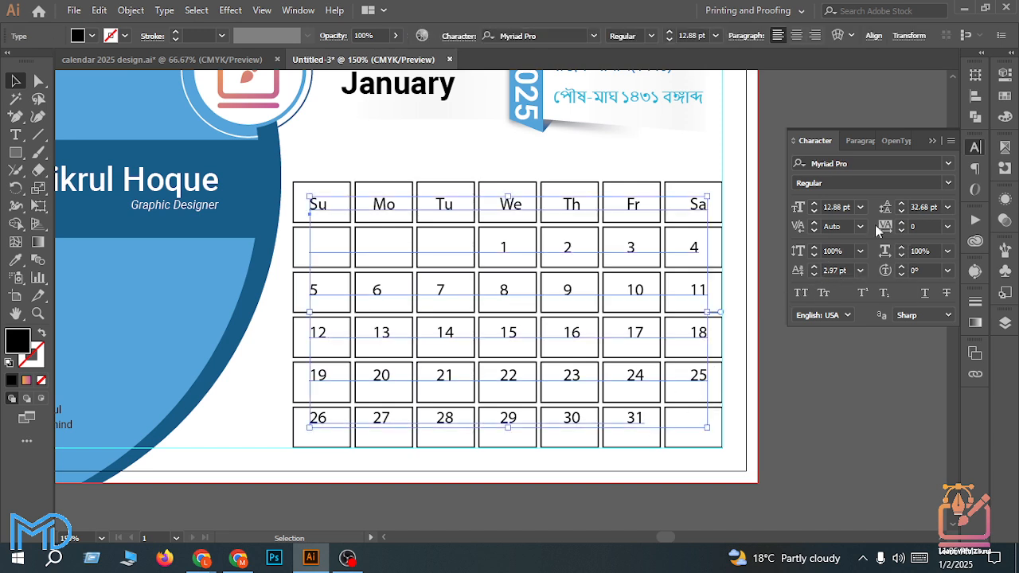
Step: Increase the leading of the date text over the new design's grid to 34 pt and deselect it
click(901, 206)
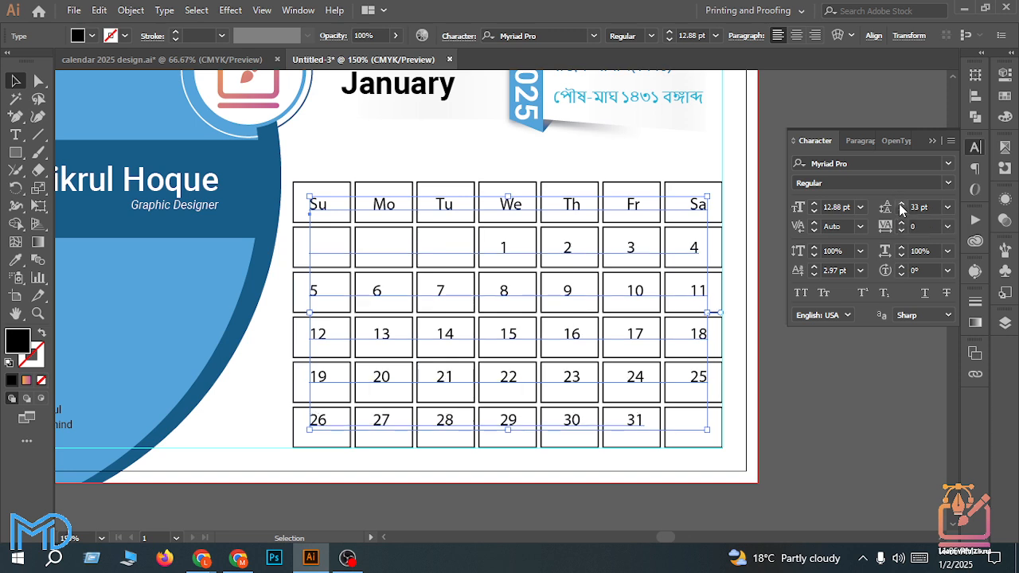
click(901, 207)
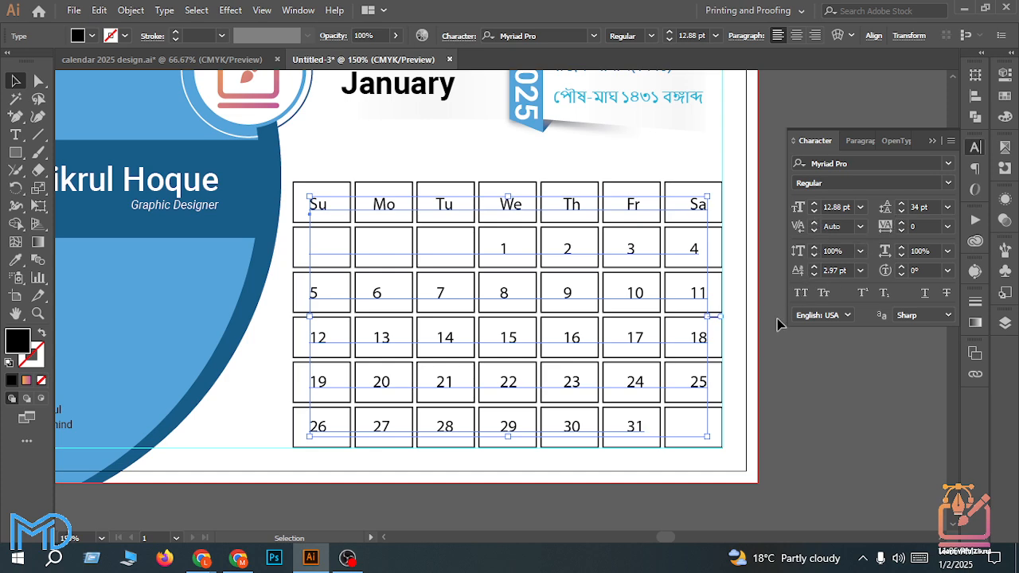
right_click(753, 331)
click(772, 362)
click(769, 362)
Step: Duplicate the weekday-and-date text area from the finished calendar, placing the copy across the edge of the new design
scroll(764, 362, up, 2)
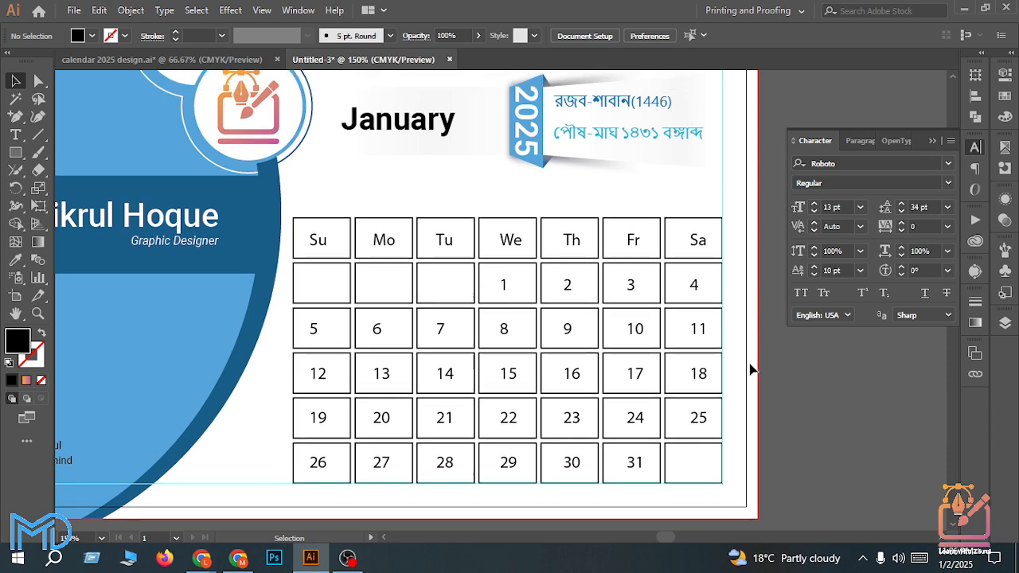
scroll(751, 367, down, 3)
scroll(567, 397, up, 2)
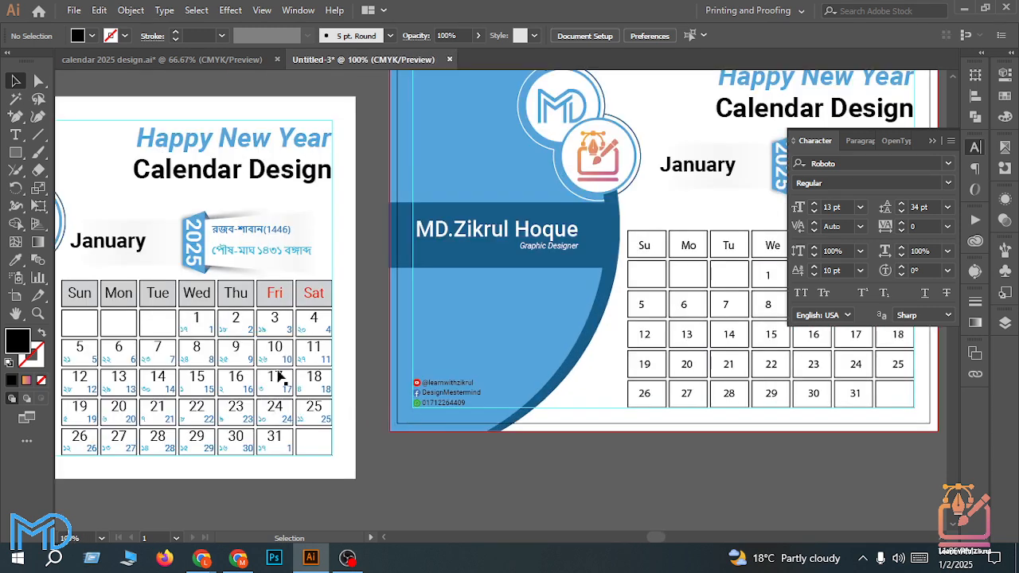
scroll(282, 386, up, 1)
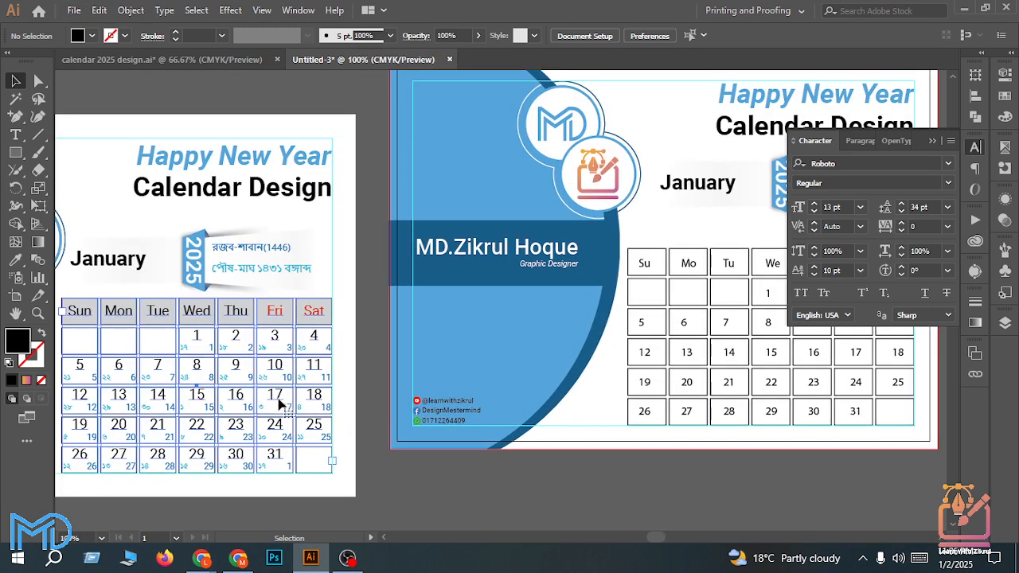
click(279, 410)
scroll(263, 440, up, 2)
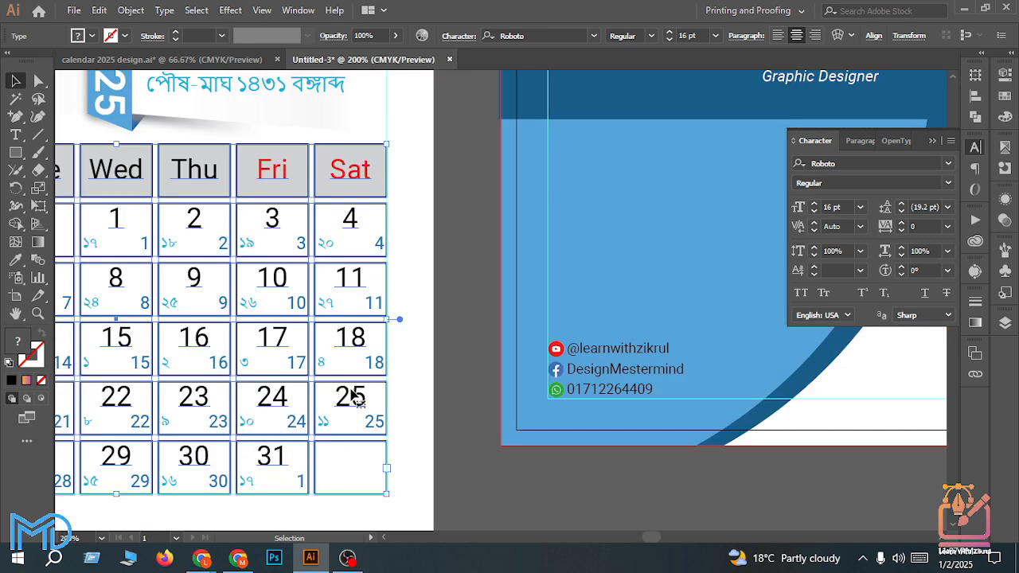
scroll(412, 444, down, 2)
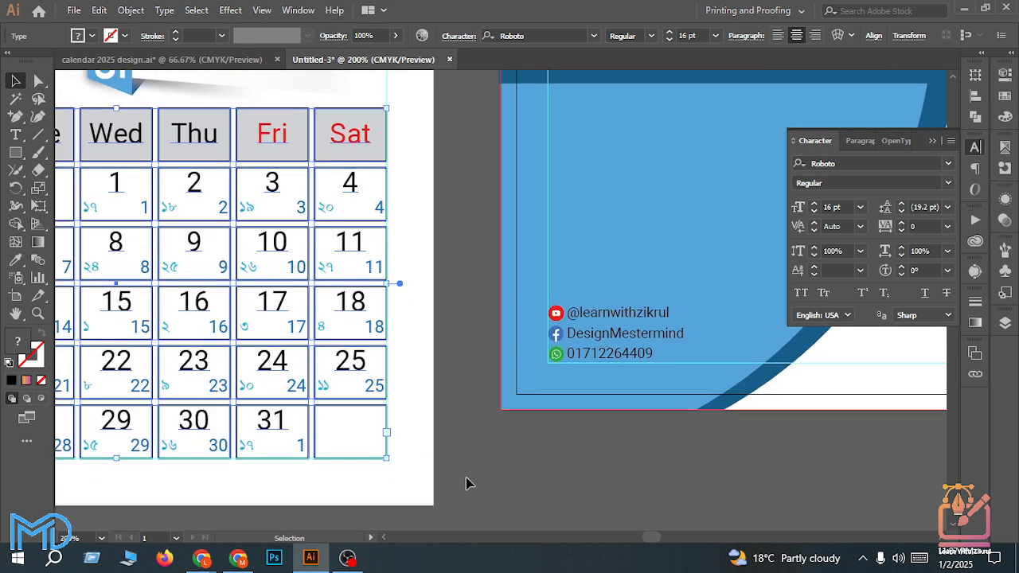
click(468, 482)
drag(285, 422, 768, 425)
scroll(768, 425, down, 2)
scroll(914, 445, up, 2)
scroll(908, 430, down, 3)
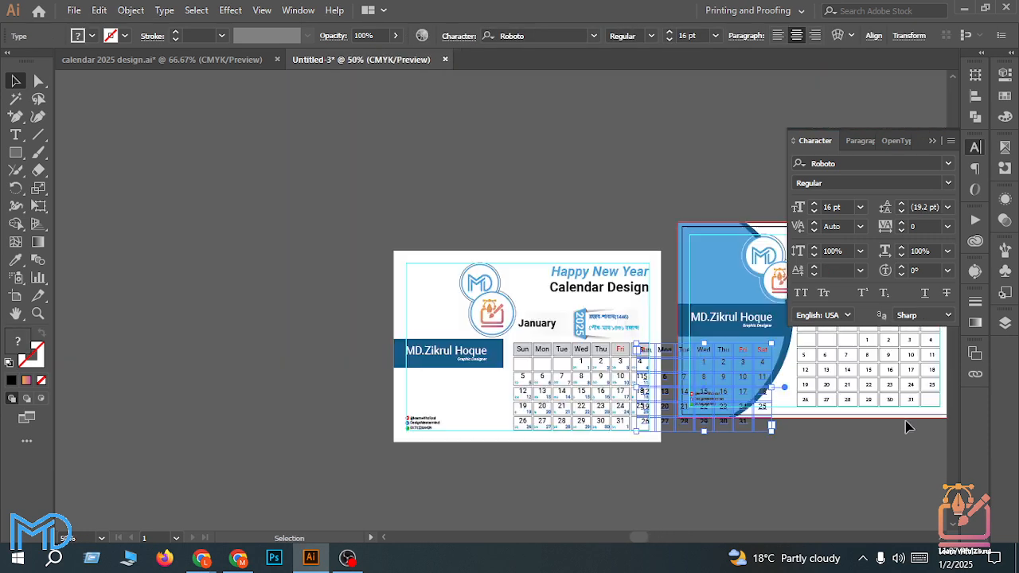
Step: Delete the old date text from the new design's grid, keeping the empty boxes
click(867, 436)
scroll(868, 436, up, 2)
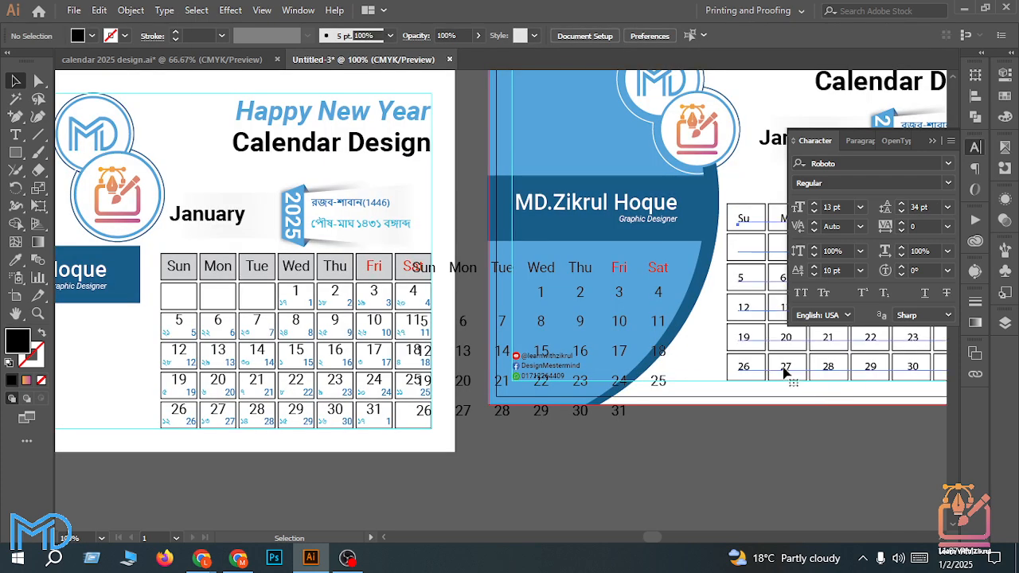
click(565, 408)
key(Delete)
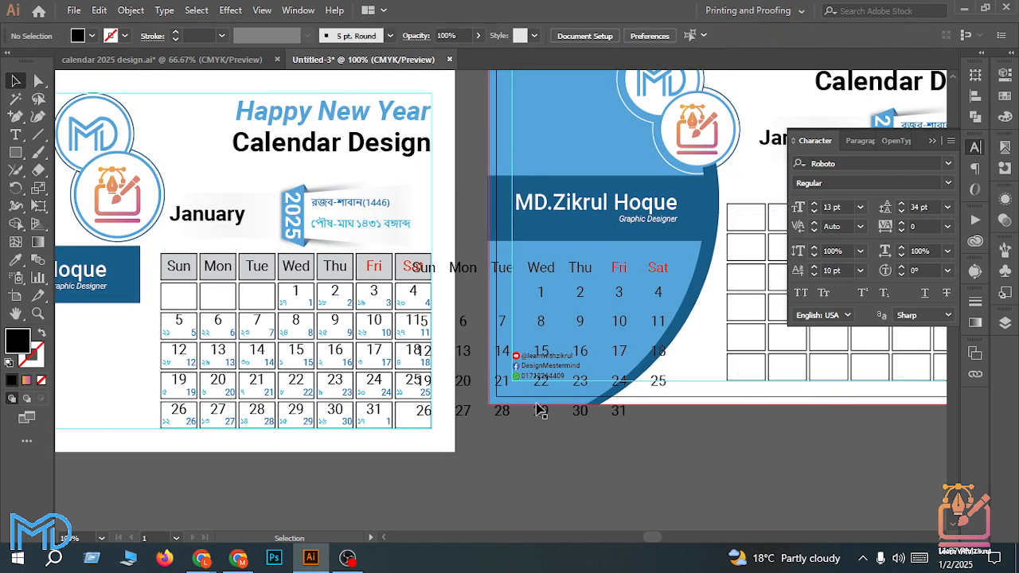
Step: Move the duplicated date text onto the empty grid and line it up with the grid's upper-left corner
click(595, 420)
scroll(832, 446, down, 2)
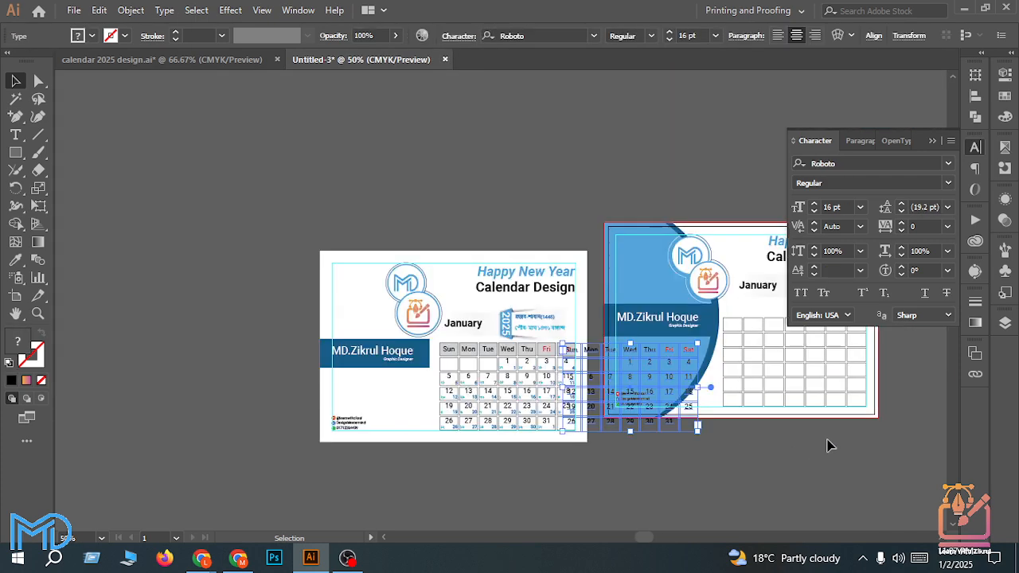
scroll(831, 443, up, 1)
drag(591, 417, 812, 382)
scroll(812, 382, down, 1)
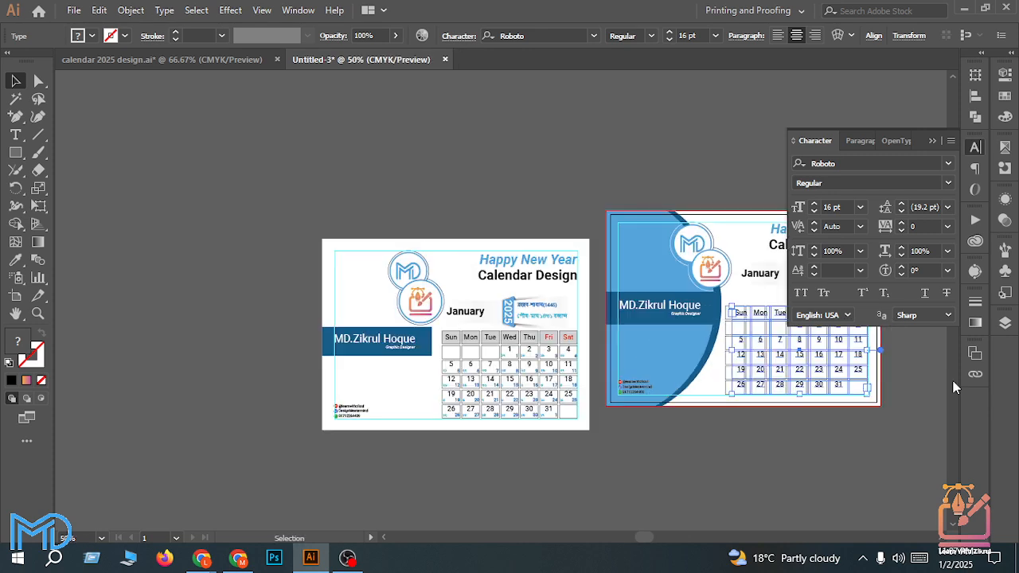
scroll(804, 390, up, 2)
scroll(796, 396, up, 1)
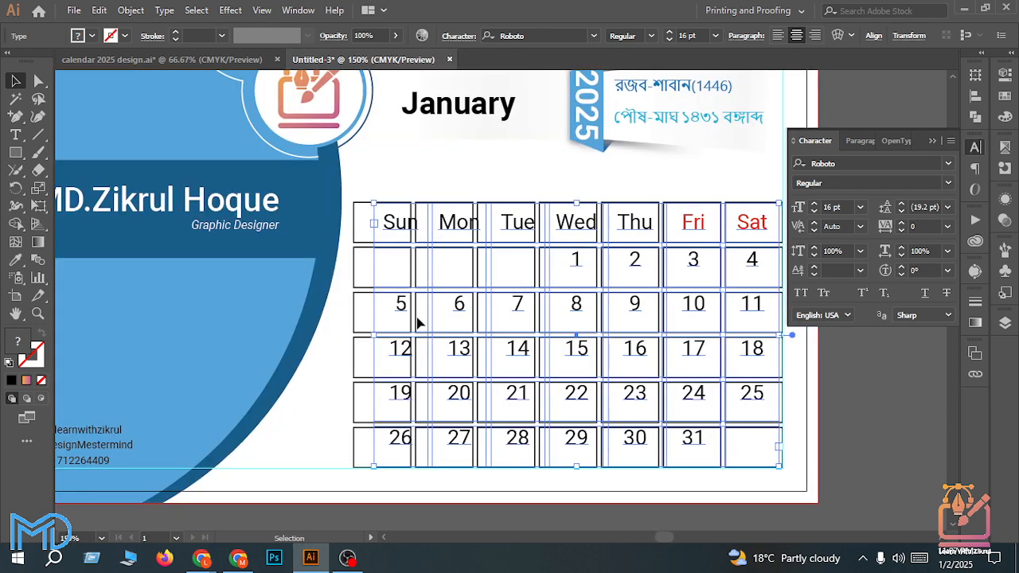
drag(395, 304, 375, 302)
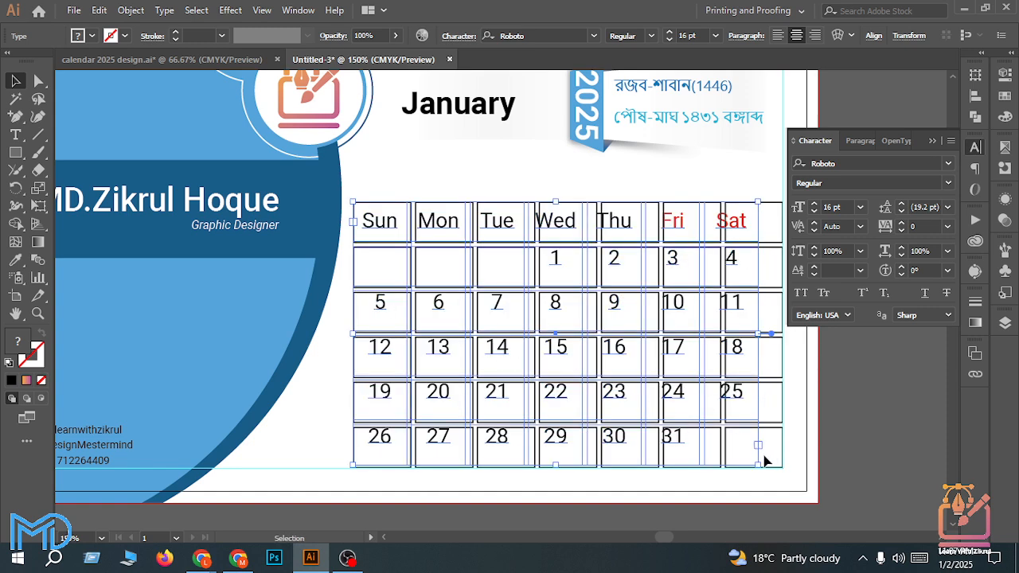
Step: Try to widen the duplicated date text area to match the right edge of the grid
scroll(760, 461, up, 2)
drag(756, 463, 773, 470)
scroll(771, 454, down, 1)
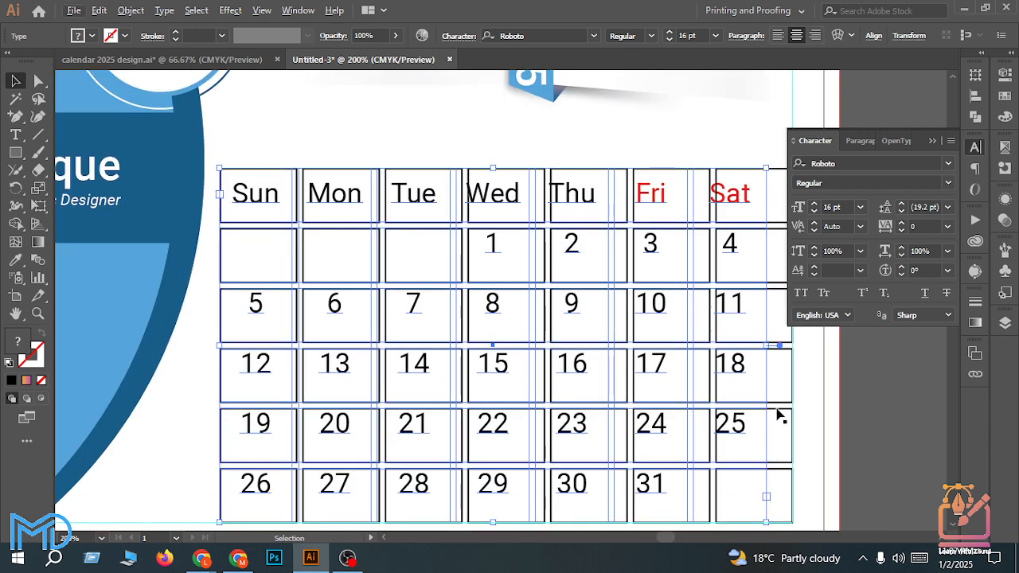
drag(779, 346, 795, 347)
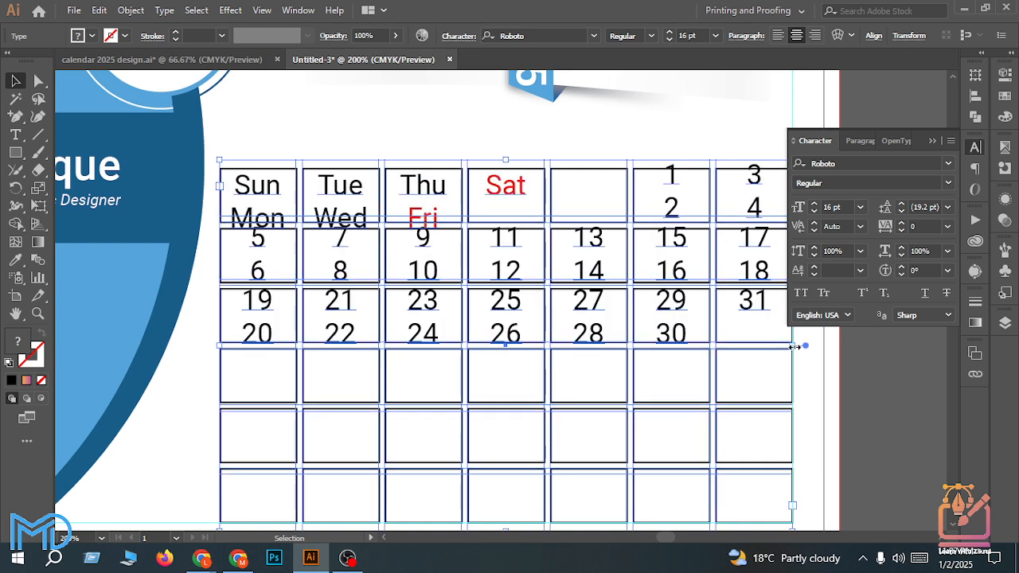
scroll(776, 344, down, 2)
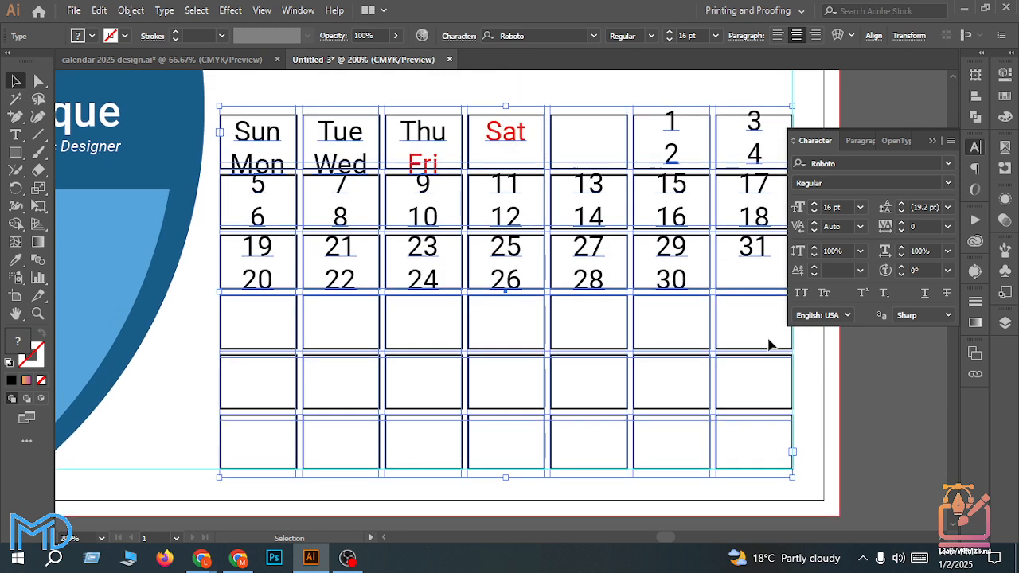
Step: Delete the duplicated date text and the empty box grid from the new design
key(Delete)
scroll(448, 147, up, 2)
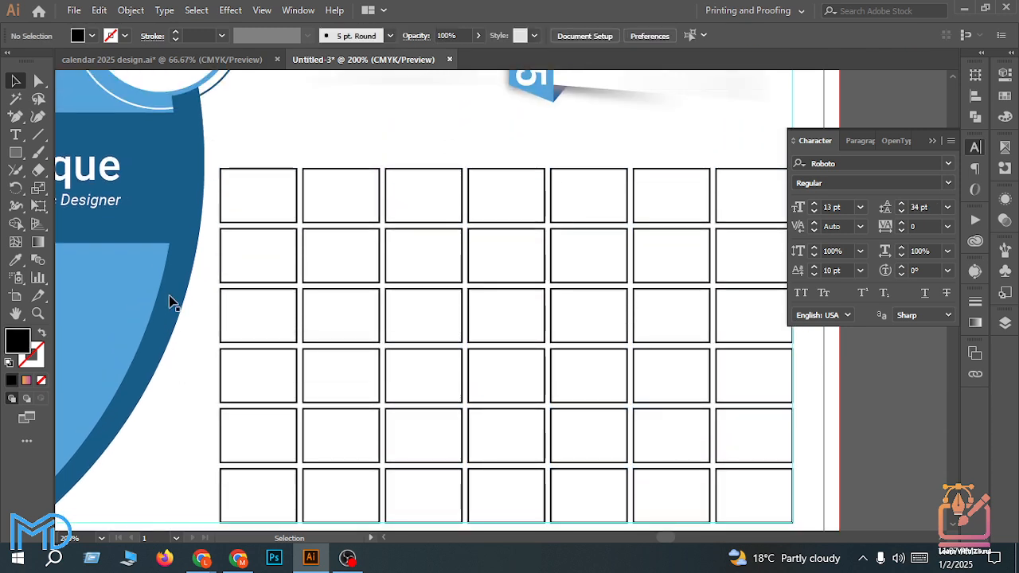
drag(220, 149, 708, 473)
scroll(716, 453, down, 3)
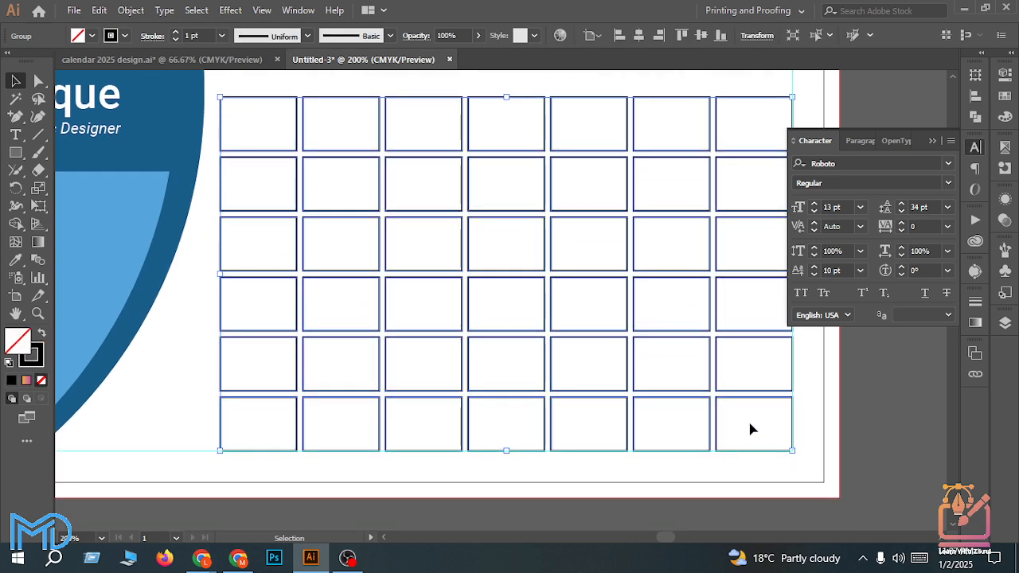
scroll(845, 390, down, 4)
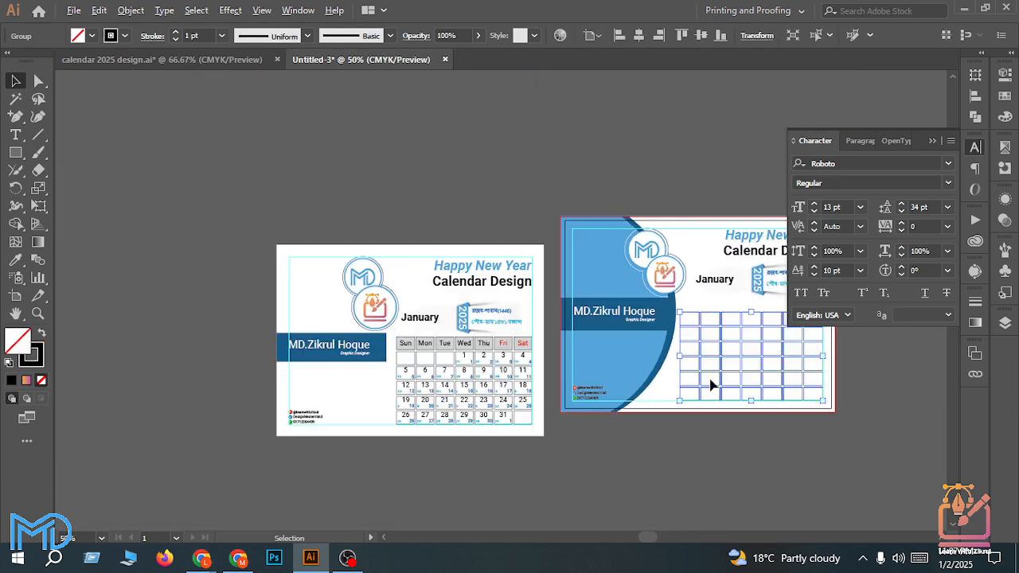
scroll(743, 387, up, 1)
click(668, 375)
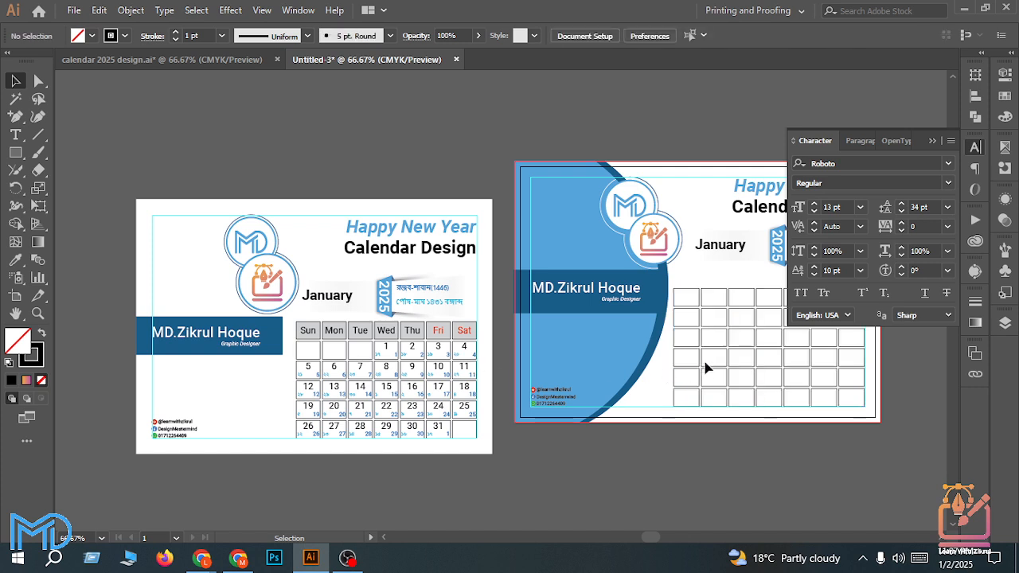
drag(664, 377, 749, 411)
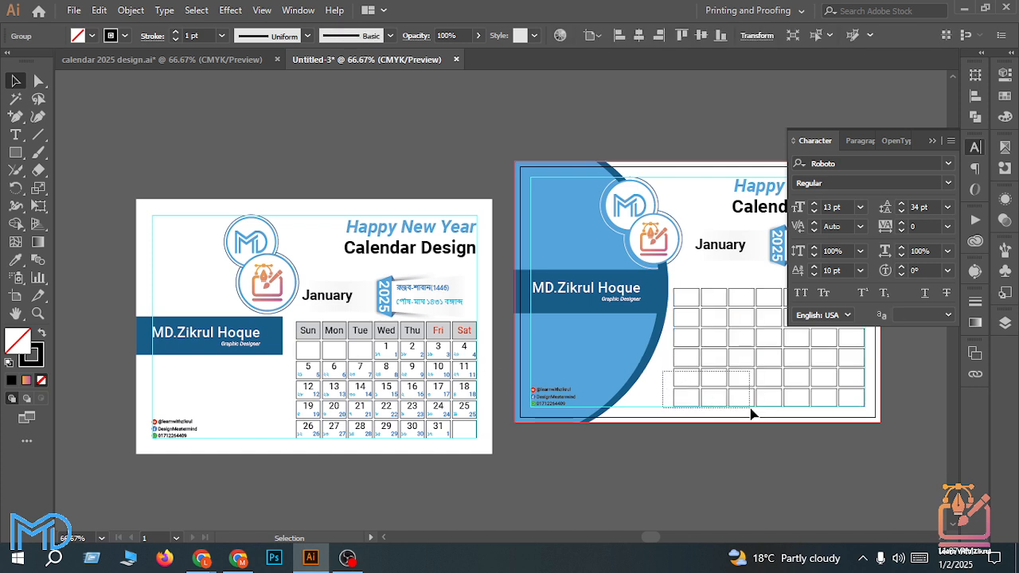
key(Delete)
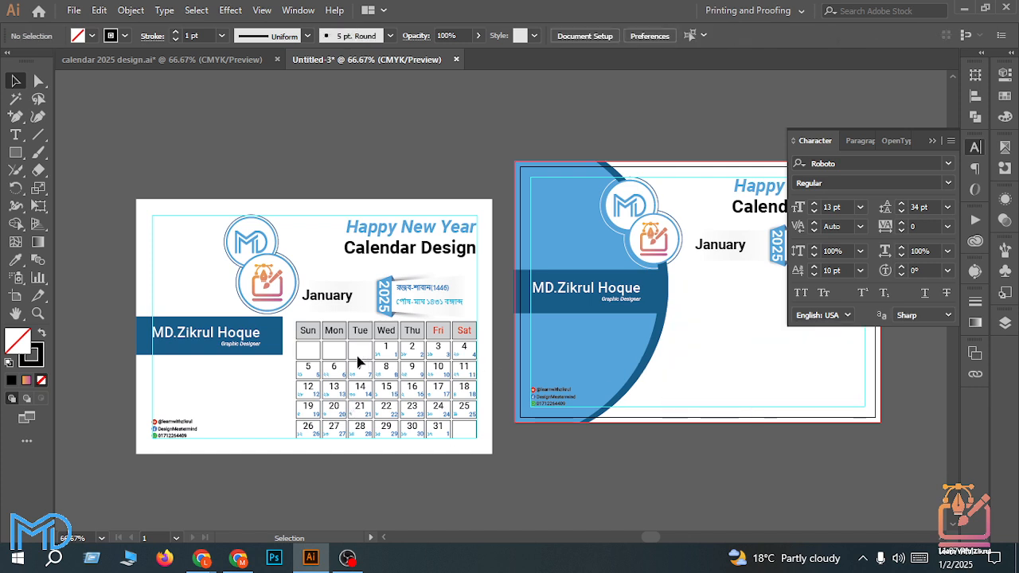
Step: Duplicate the finished calendar's weekday-and-date text area into the empty space below the January heading of the new design
click(386, 354)
scroll(387, 352, up, 2)
scroll(379, 342, down, 2)
click(380, 340)
scroll(380, 340, up, 1)
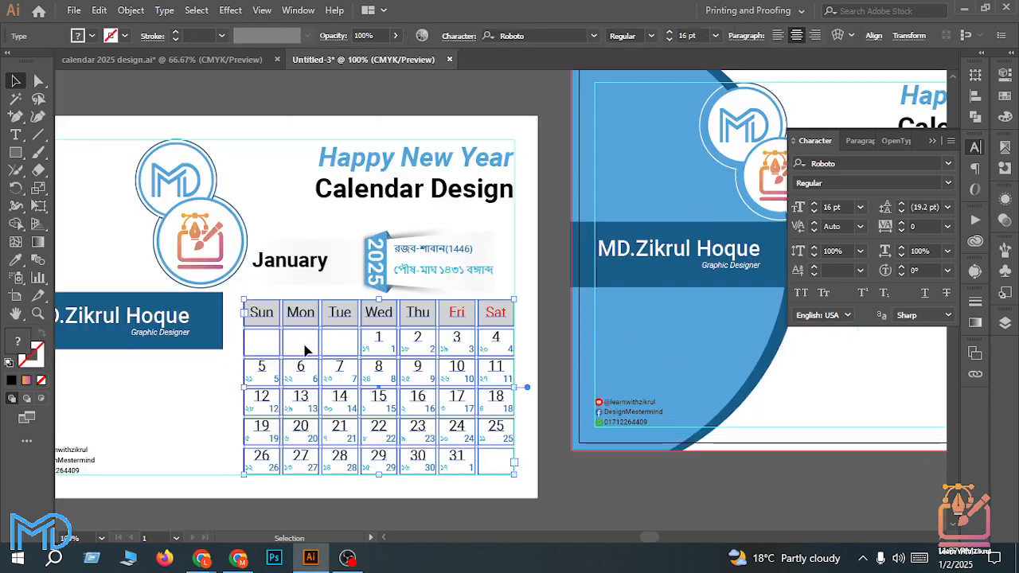
click(286, 330)
scroll(288, 328, up, 3)
click(308, 291)
click(305, 288)
scroll(303, 287, down, 3)
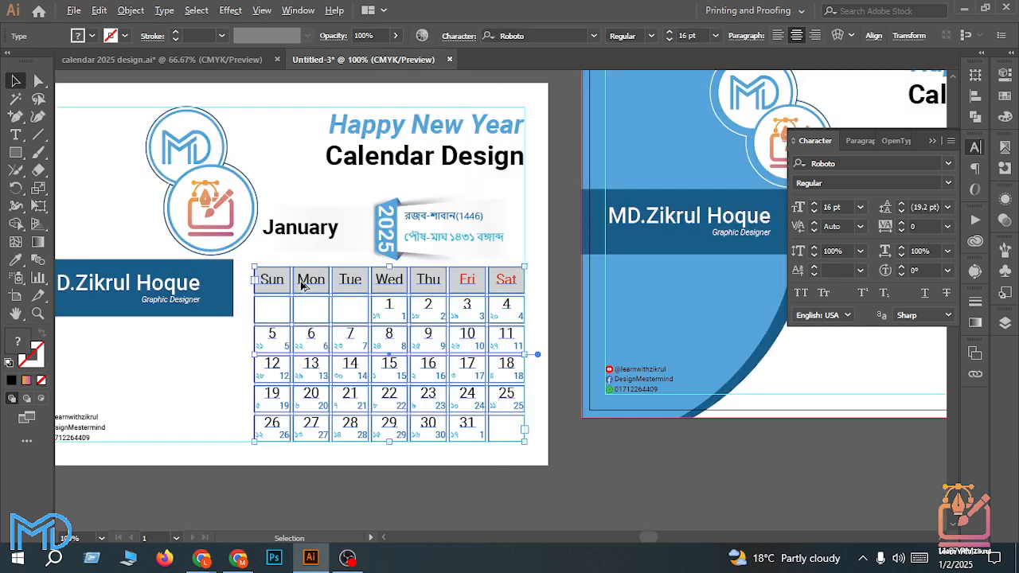
drag(303, 287, 810, 315)
scroll(477, 330, down, 3)
scroll(728, 364, up, 2)
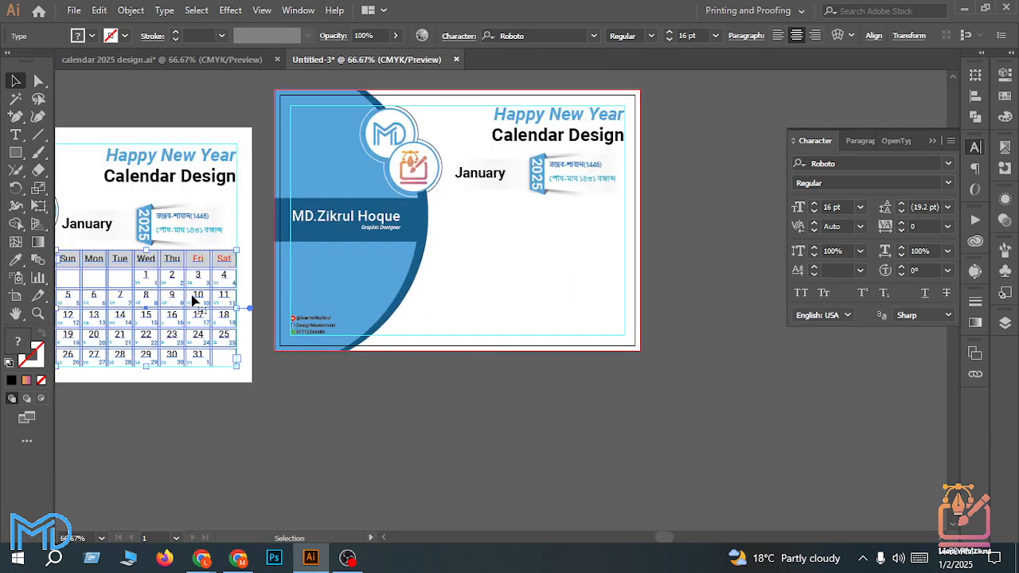
drag(116, 265, 503, 229)
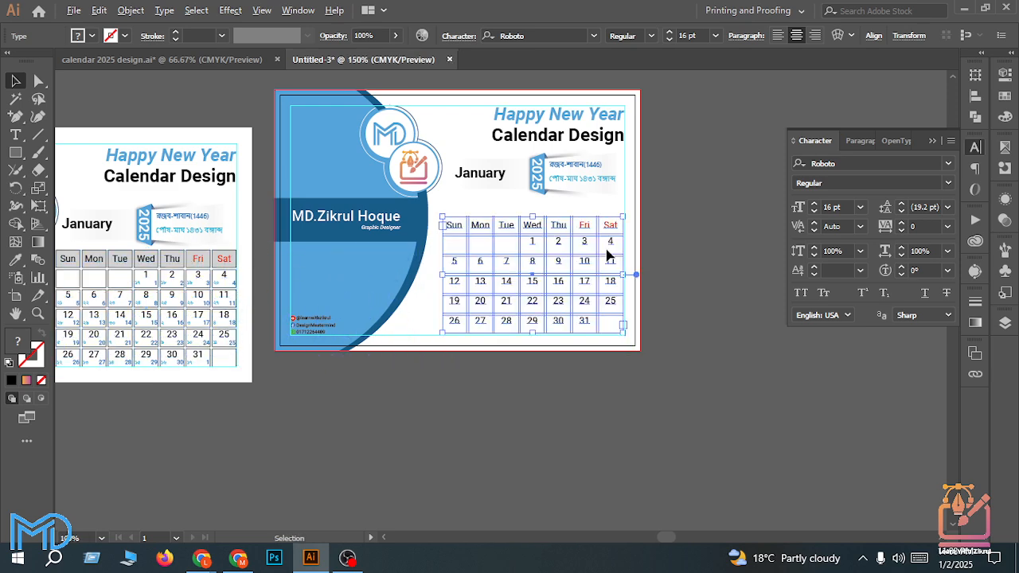
Step: Align the duplicated date text area's lower-right corner with the new design's right and bottom margin guides
scroll(624, 274, up, 4)
drag(619, 296, 614, 295)
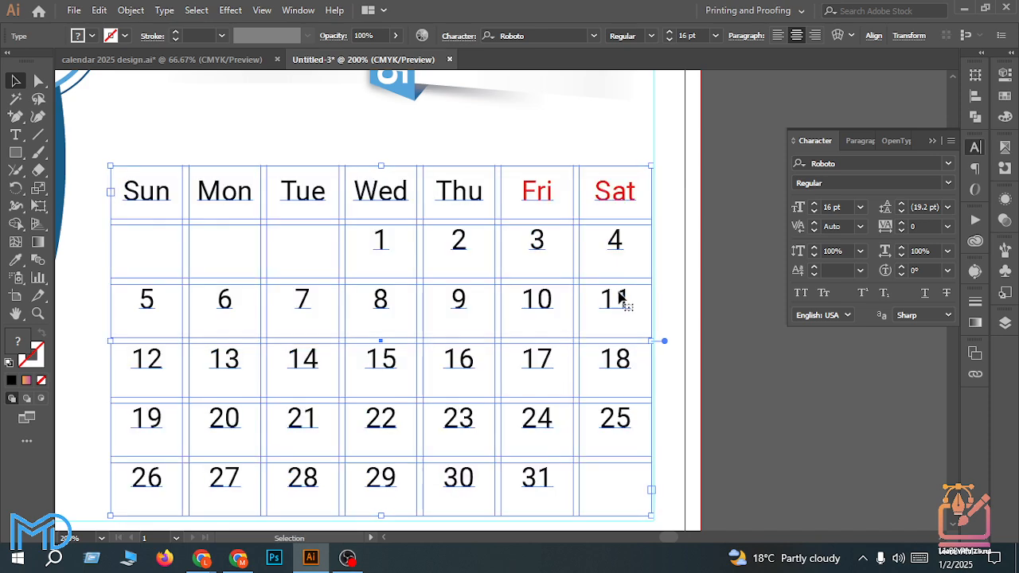
scroll(643, 380, down, 3)
scroll(621, 398, up, 2)
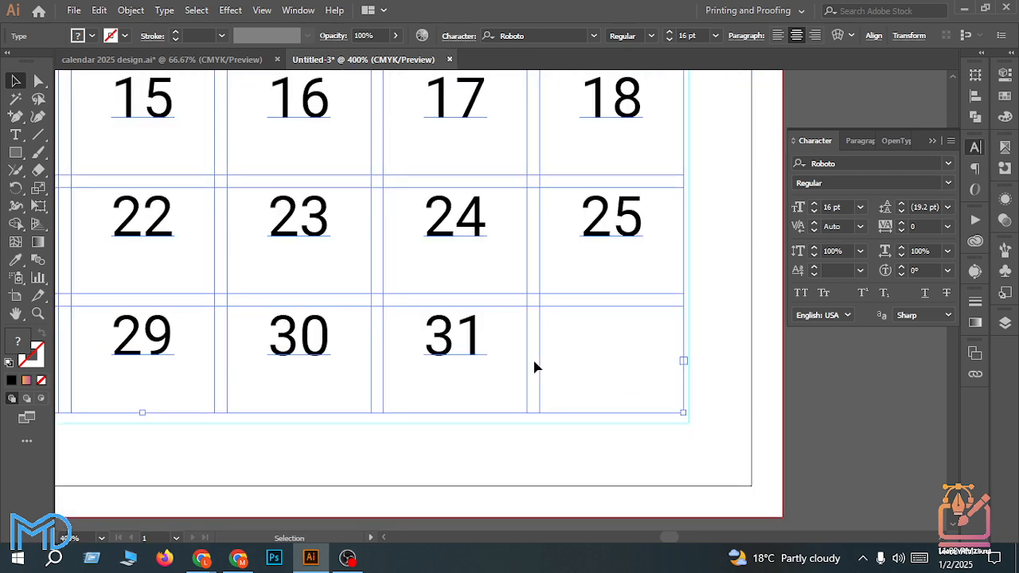
click(537, 309)
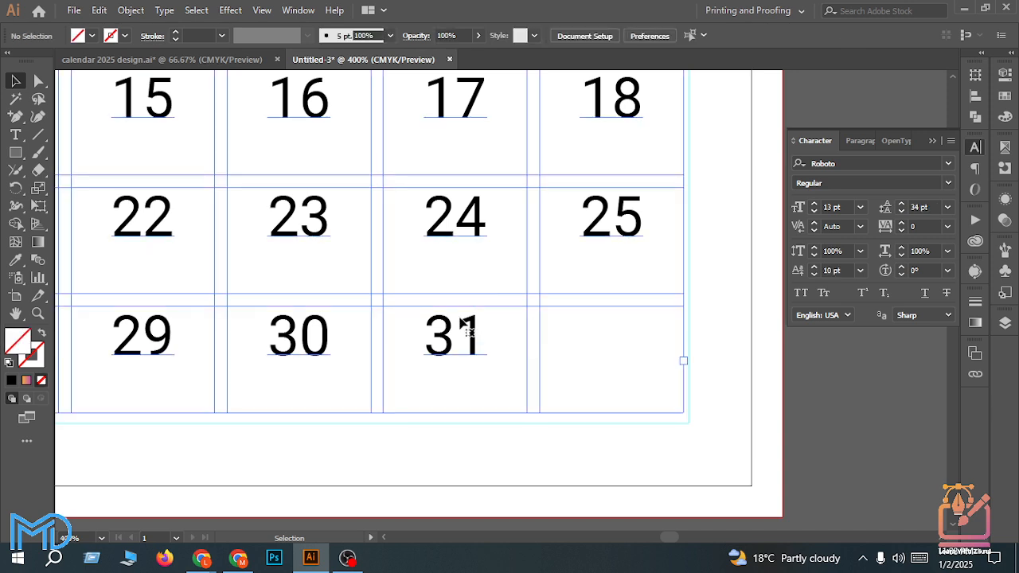
drag(462, 320, 470, 333)
scroll(504, 338, down, 2)
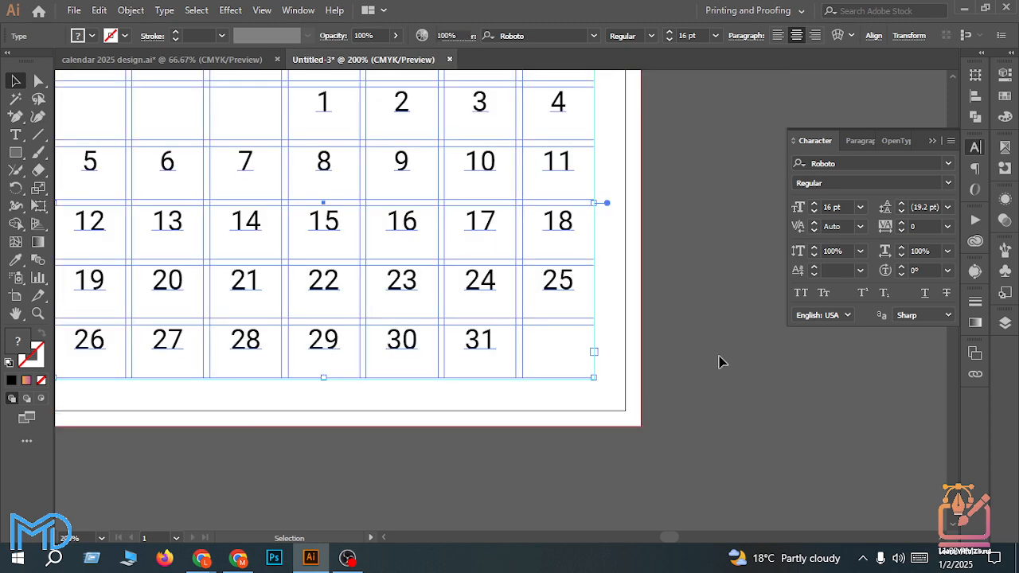
Step: Examine how the date text area sits within the margins and below the January heading of the new design
click(719, 357)
scroll(709, 382, up, 3)
click(492, 411)
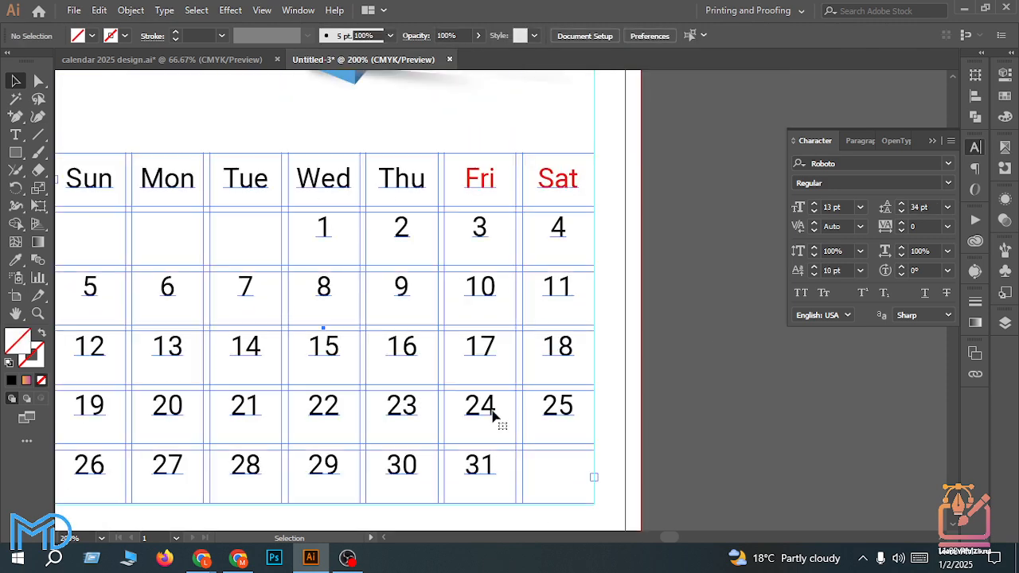
scroll(628, 419, down, 1)
scroll(629, 418, down, 1)
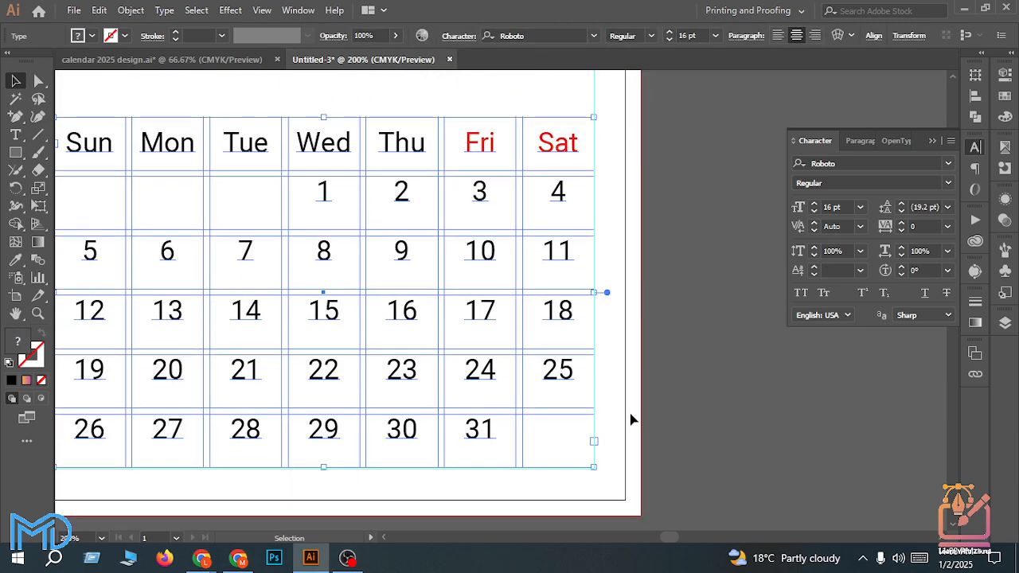
scroll(630, 419, up, 3)
scroll(723, 286, down, 2)
scroll(721, 295, down, 2)
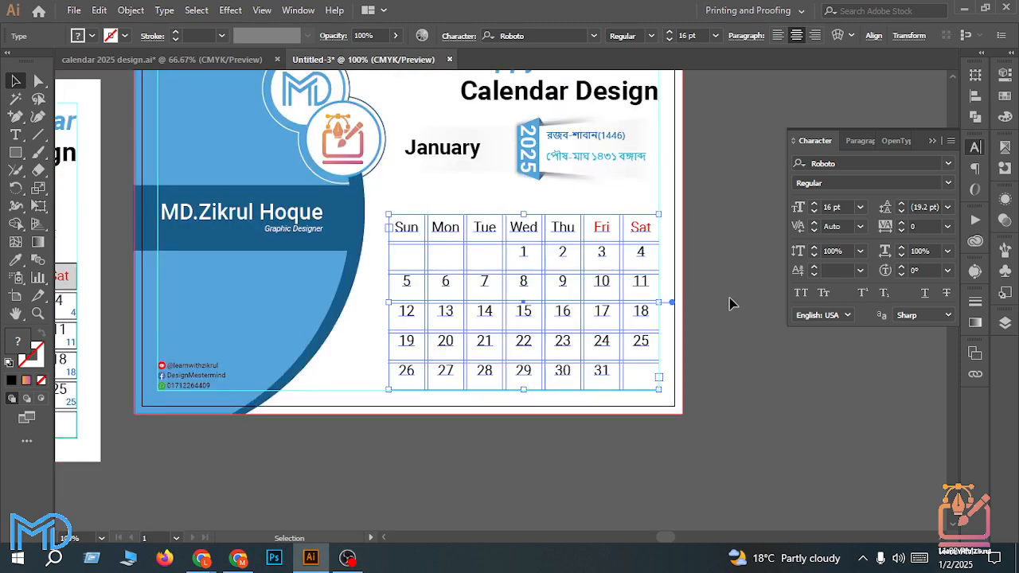
scroll(716, 309, up, 2)
scroll(677, 318, up, 1)
scroll(358, 311, down, 2)
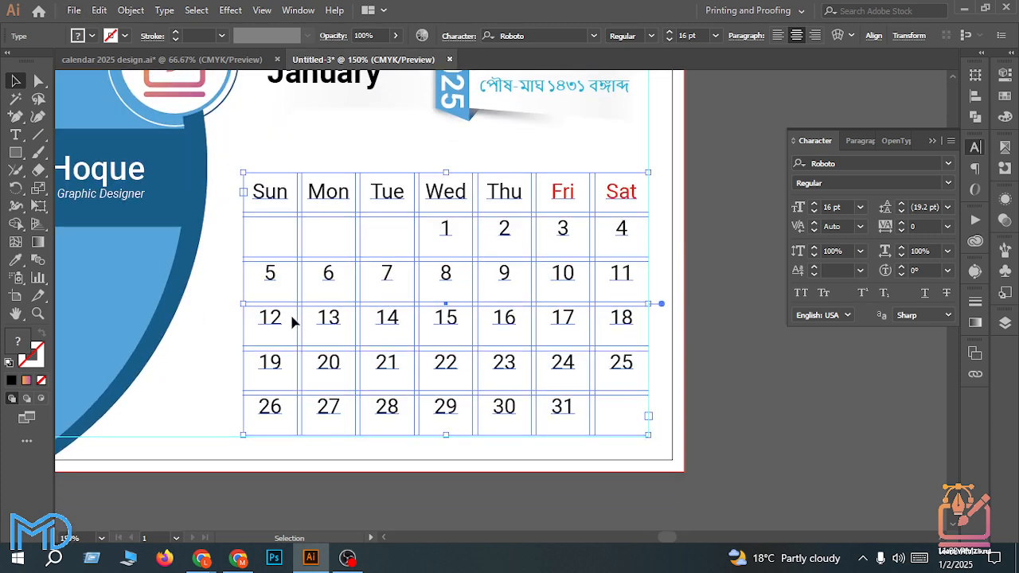
Step: Duplicate the weekday-and-date text area in place on top of itself and hide one of the two copies
click(526, 263)
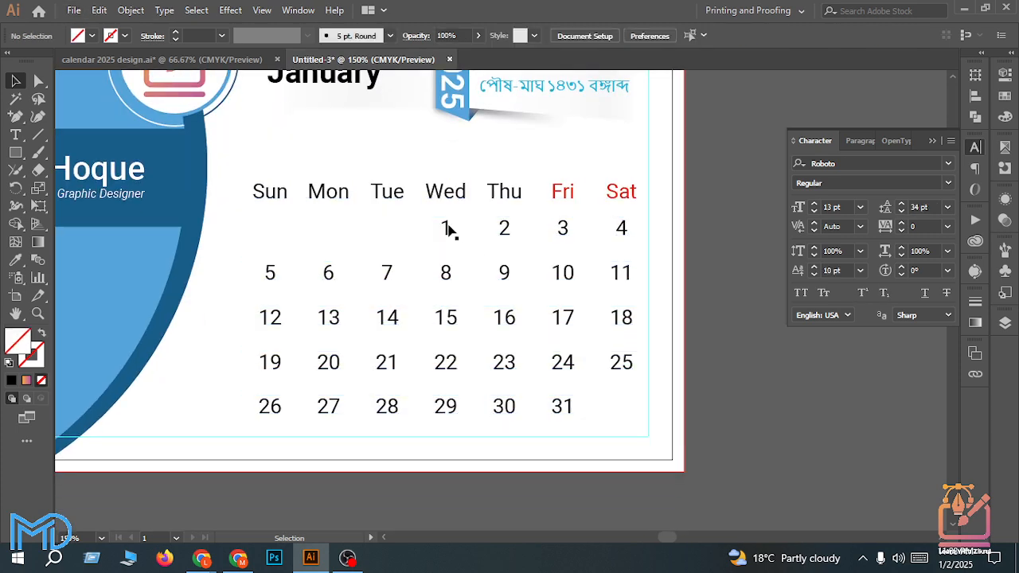
drag(446, 229, 563, 229)
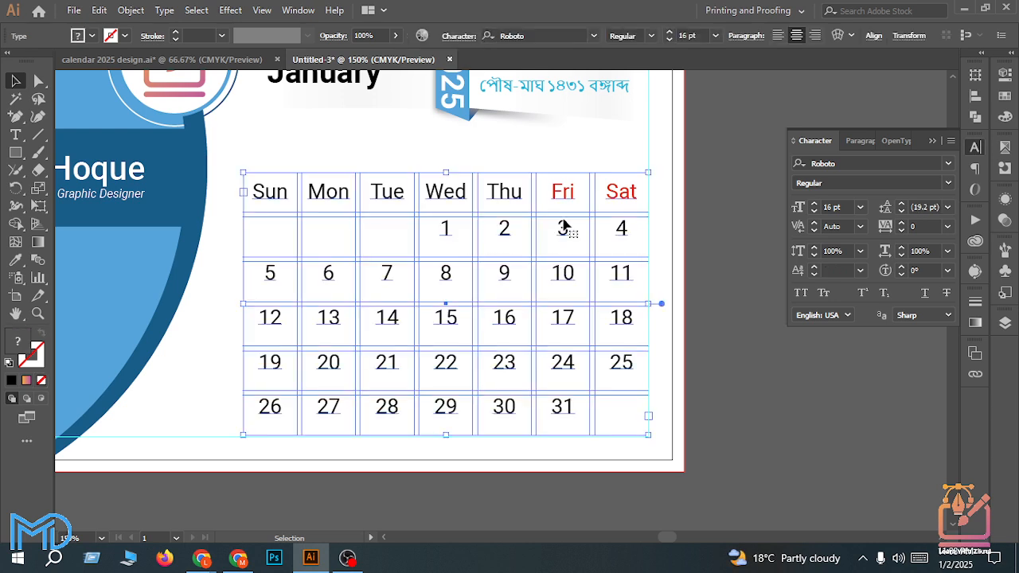
key(a)
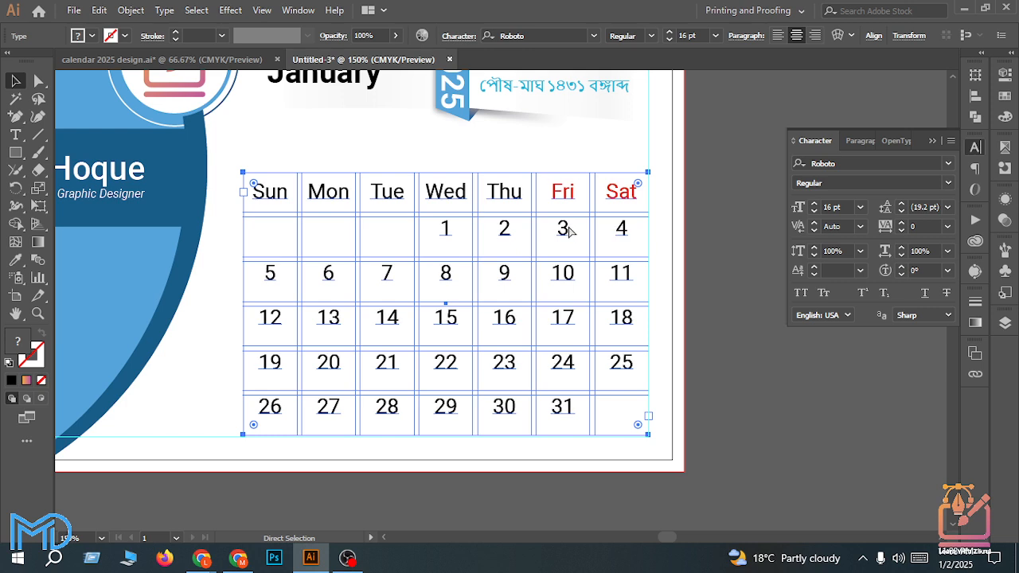
key(v)
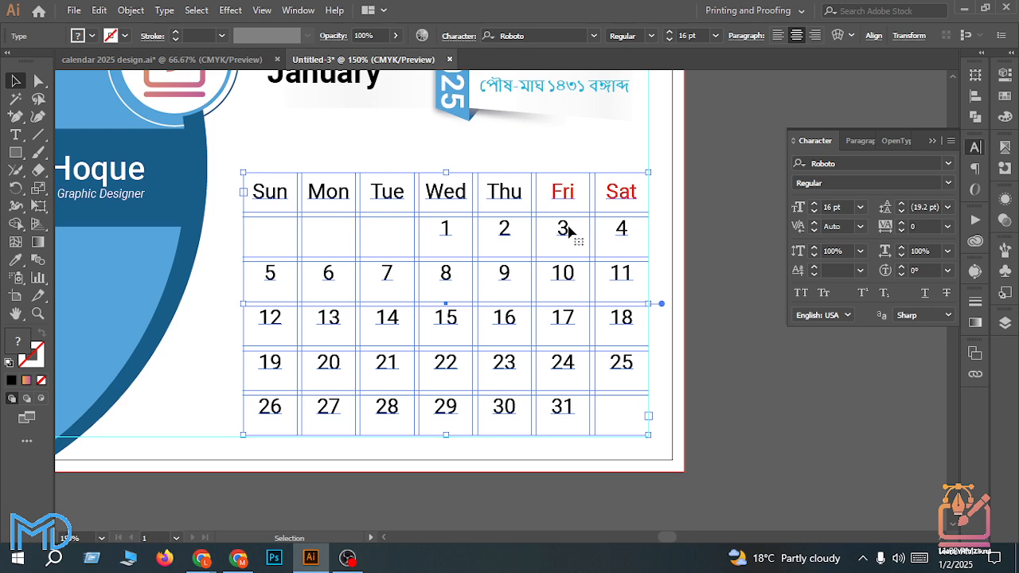
key(a)
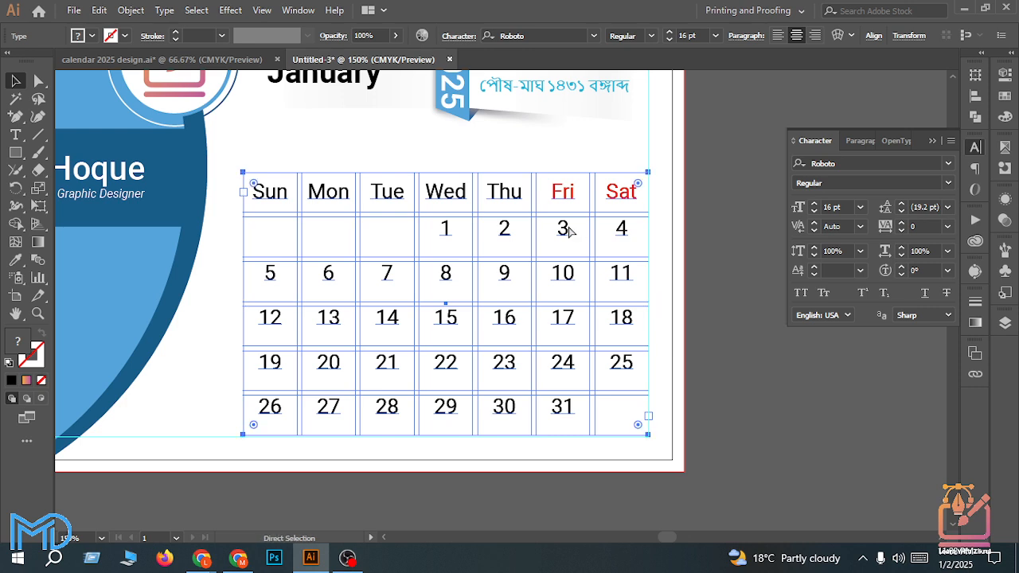
key(ctrl+shift+a)
key(v)
click(567, 230)
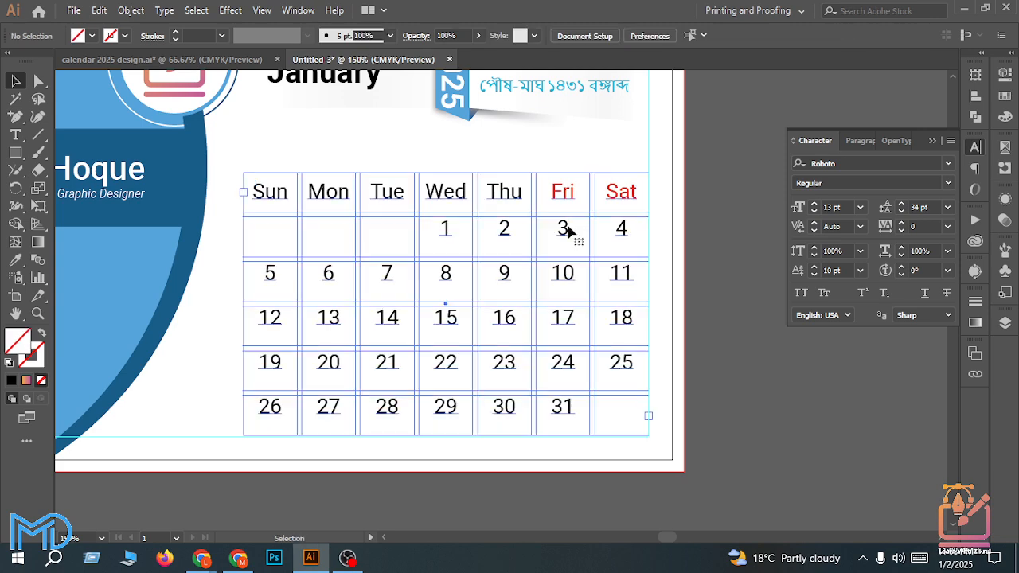
Step: Clear the Sun, Mon and Tue headings from the visible copy of the date text area, keeping their header cells
double_click(285, 194)
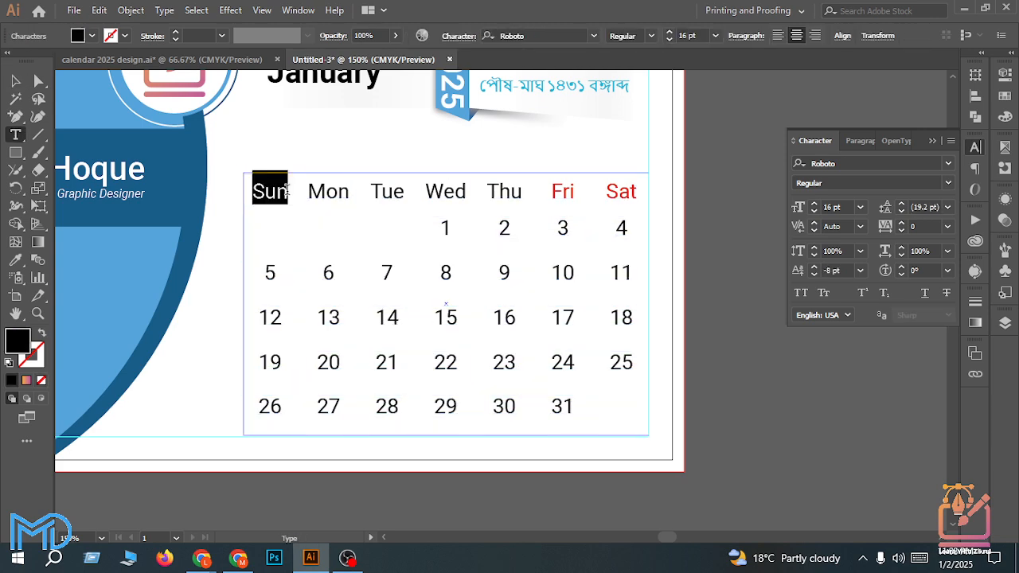
key(BackSpace)
drag(345, 193, 307, 193)
key(BackSpace)
click(406, 192)
double_click(388, 192)
key(BackSpace)
double_click(446, 192)
key(BackSpace)
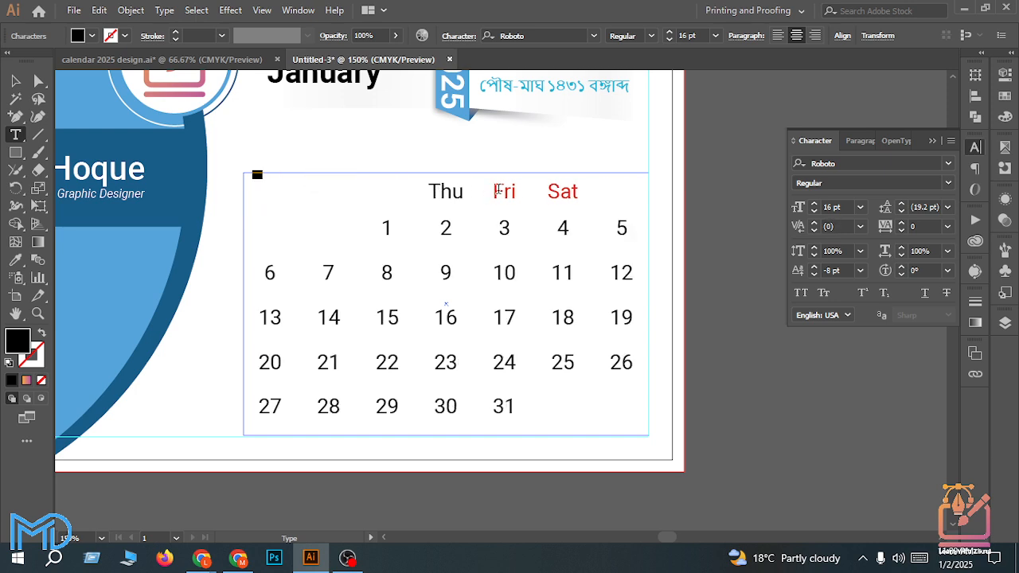
key(ctrl+z)
click(405, 188)
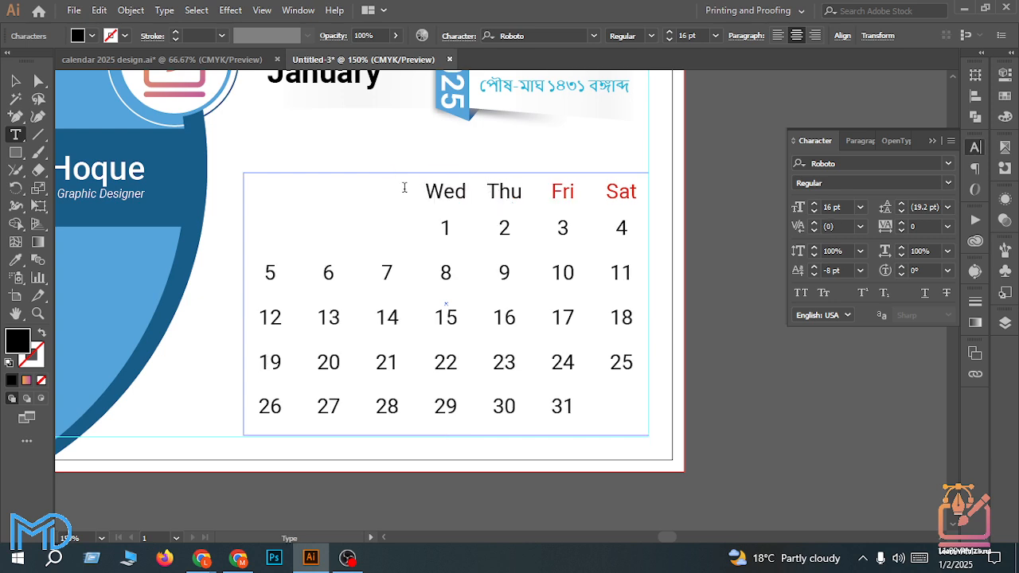
Step: Clear the Wed, Thu, Fri and Sat headings from the same copy so only the date numbers remain
drag(428, 191, 639, 191)
key(BackSpace)
key(BackSpace)
key(BackSpace)
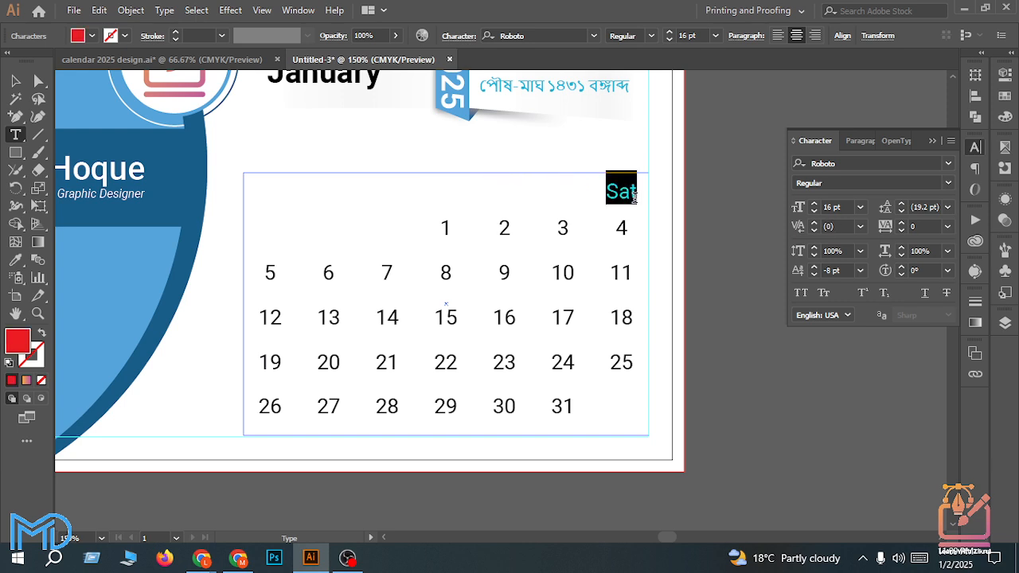
key(BackSpace)
Step: Left-align the date numbers in the copy without weekday headings and set their font size to 12 pt
click(16, 80)
click(460, 239)
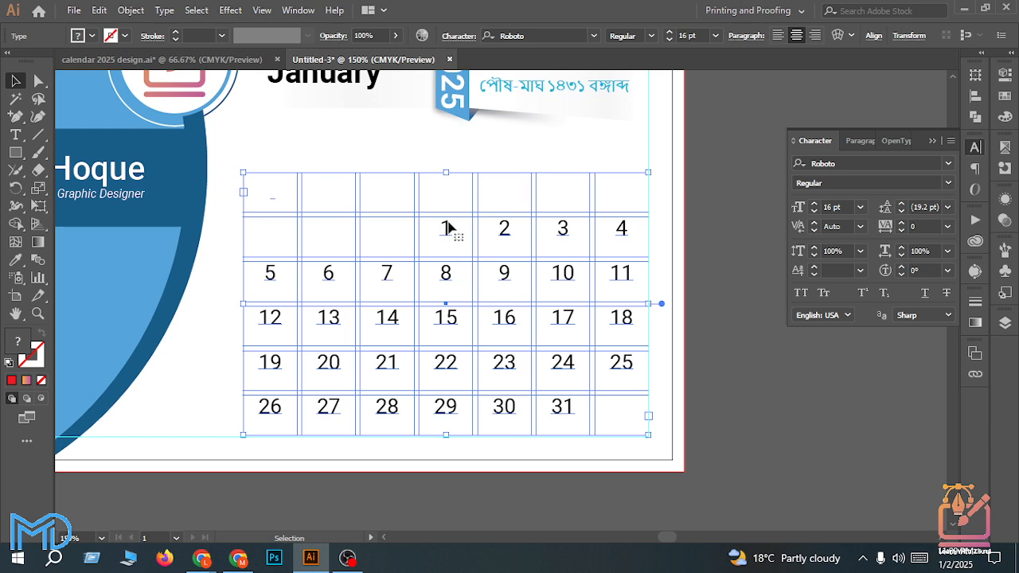
click(778, 36)
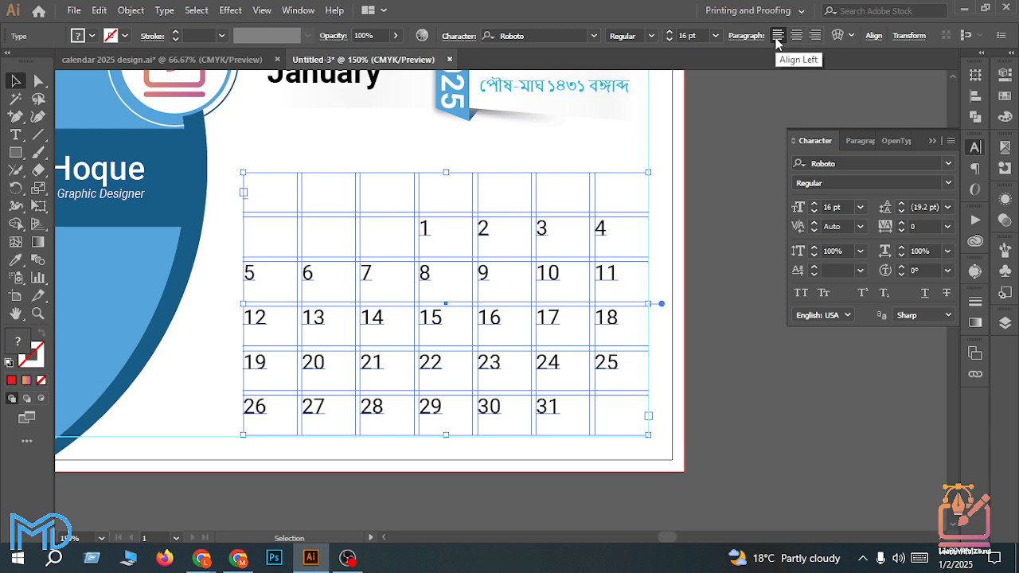
click(668, 40)
click(669, 40)
click(669, 40)
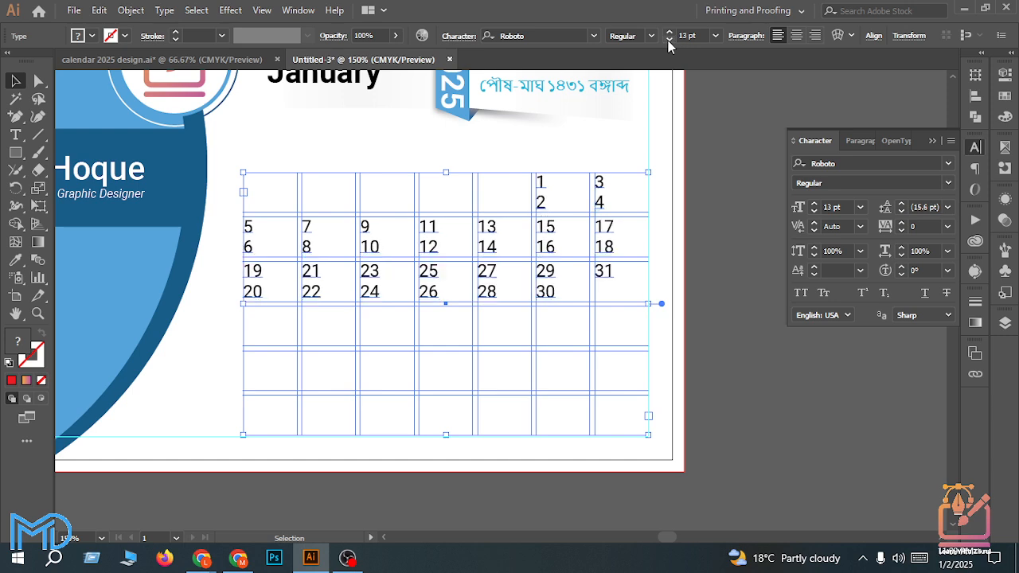
click(669, 40)
click(669, 39)
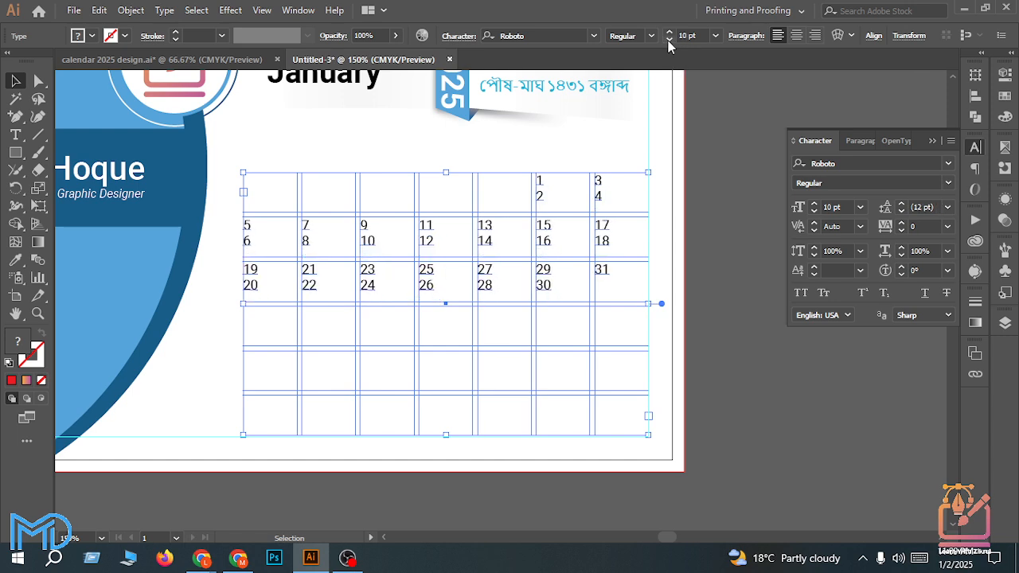
click(669, 31)
click(669, 31)
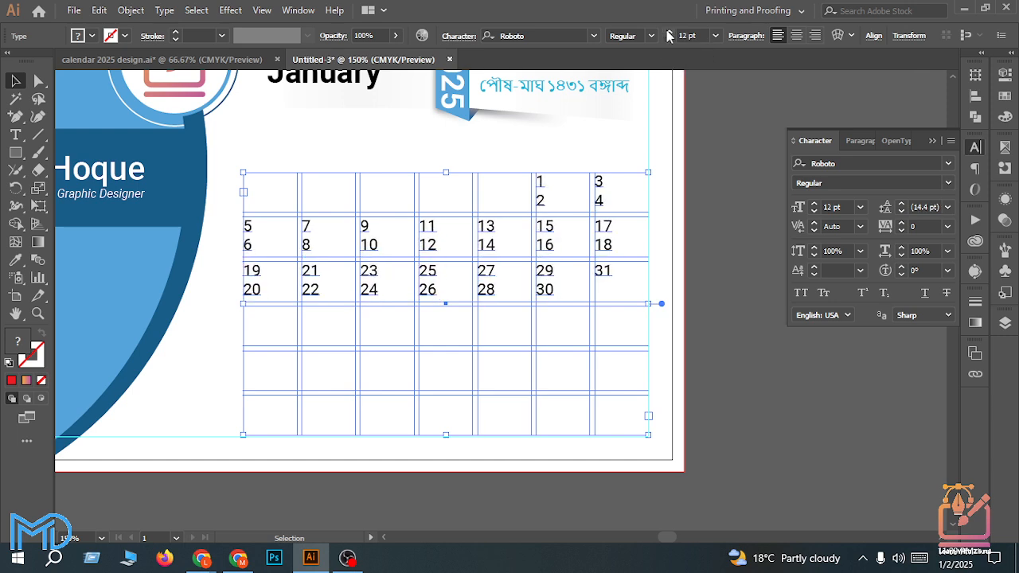
Step: Lower the 12 pt date numbers with a baseline shift of -52 pt
click(816, 274)
click(816, 274)
click(816, 274)
click(816, 274)
click(816, 274)
click(816, 274)
click(816, 274)
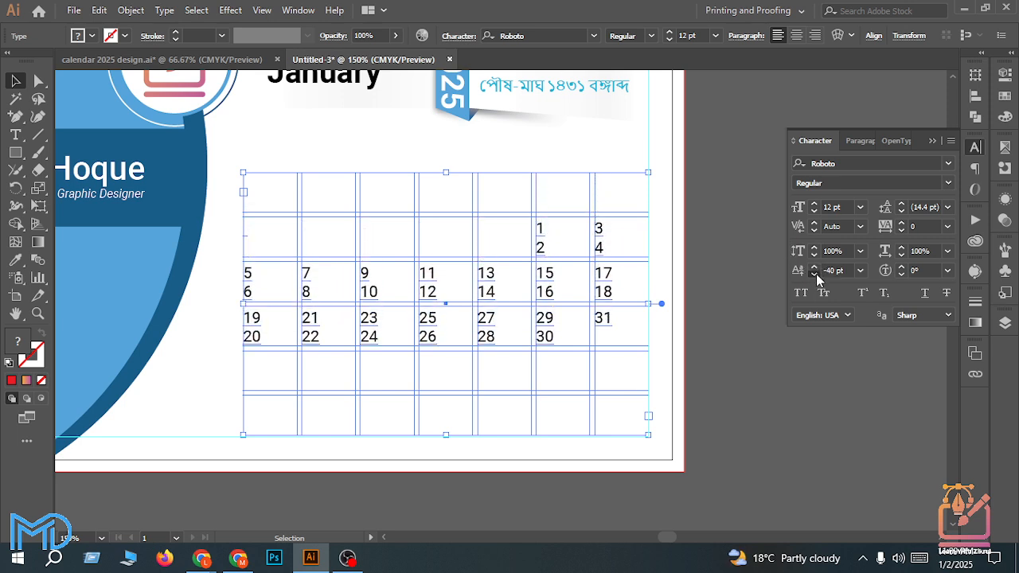
click(816, 274)
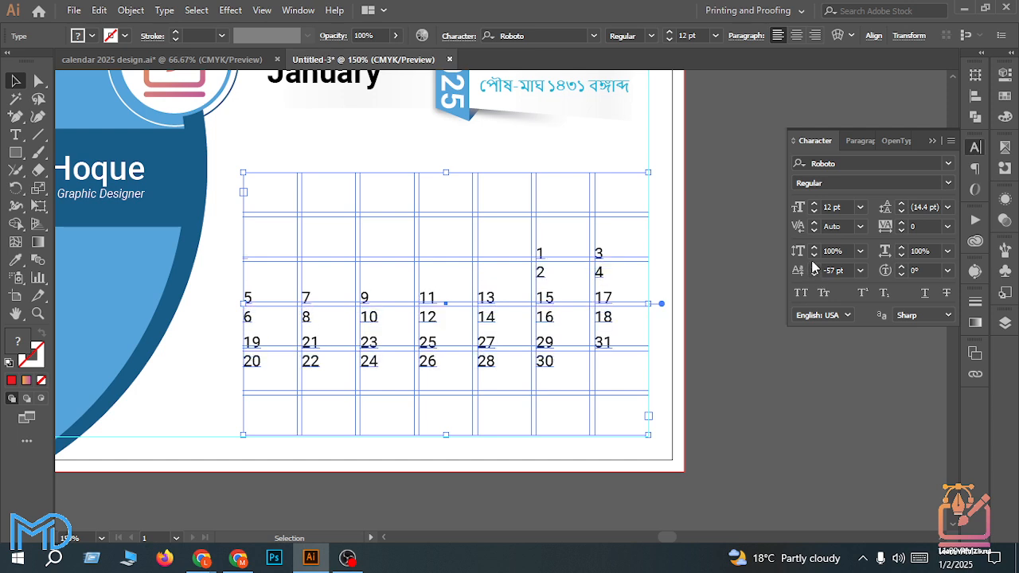
click(813, 268)
click(813, 267)
click(813, 267)
click(813, 267)
click(814, 267)
Step: Set the leading of the small date numbers to 32 pt so each date occupies its own cell
click(902, 210)
click(901, 203)
click(901, 204)
click(901, 203)
click(901, 203)
click(901, 204)
click(901, 204)
click(901, 204)
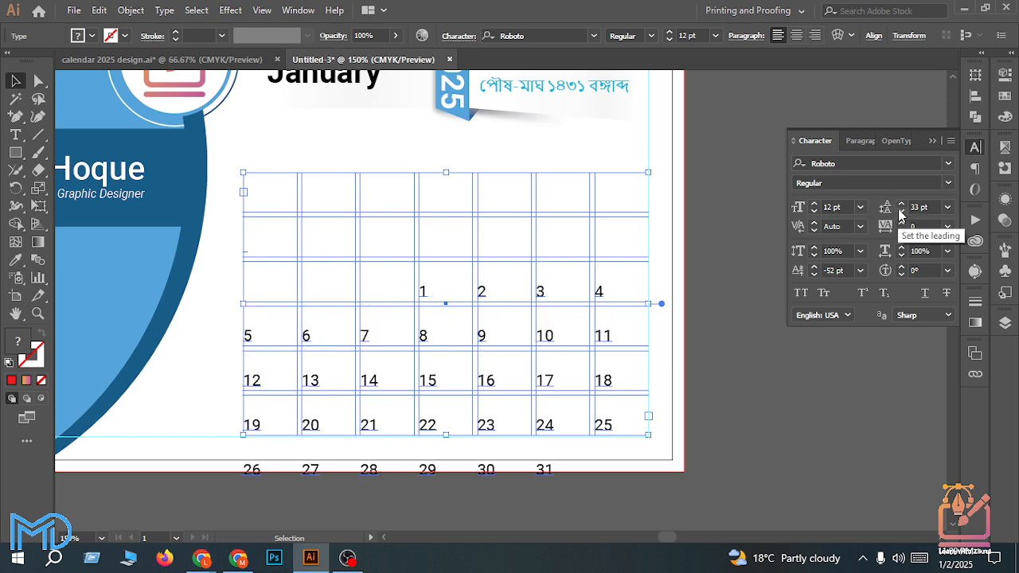
click(900, 209)
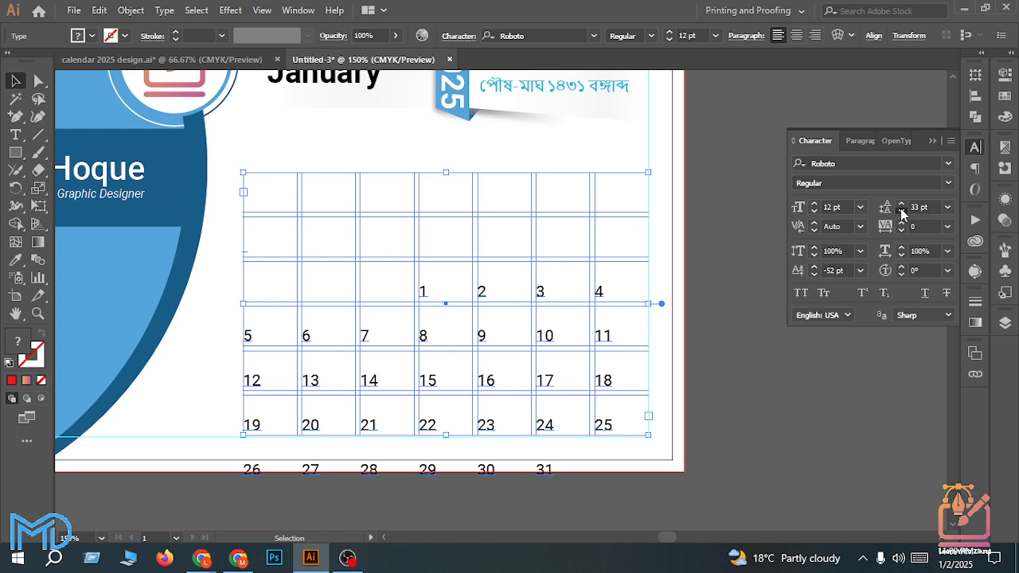
Step: Set the small date numbers' baseline shift to -19 pt, placing them near the bottom of their cells
click(813, 269)
click(813, 267)
click(813, 267)
click(814, 267)
click(813, 267)
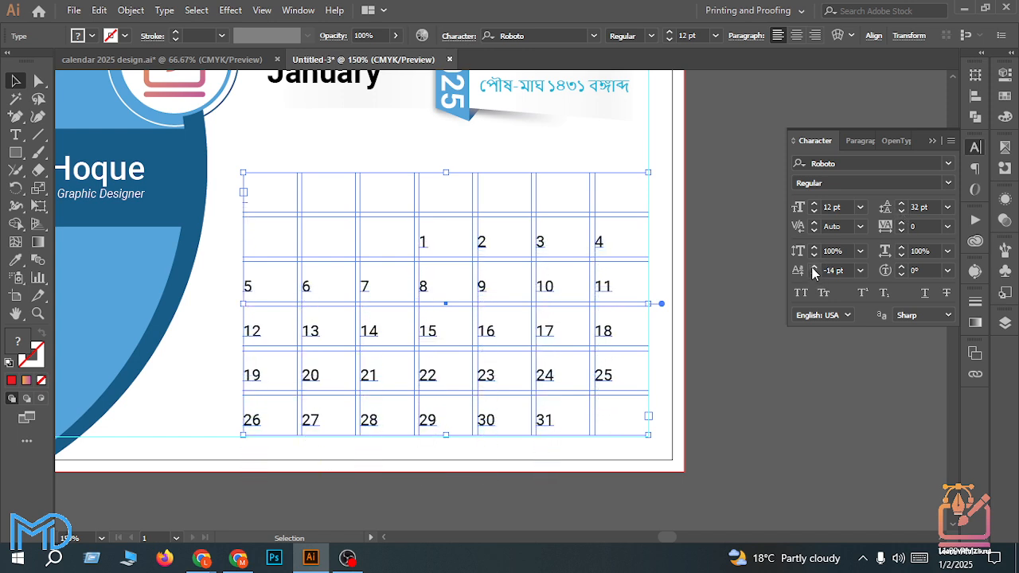
click(812, 275)
click(813, 275)
click(812, 275)
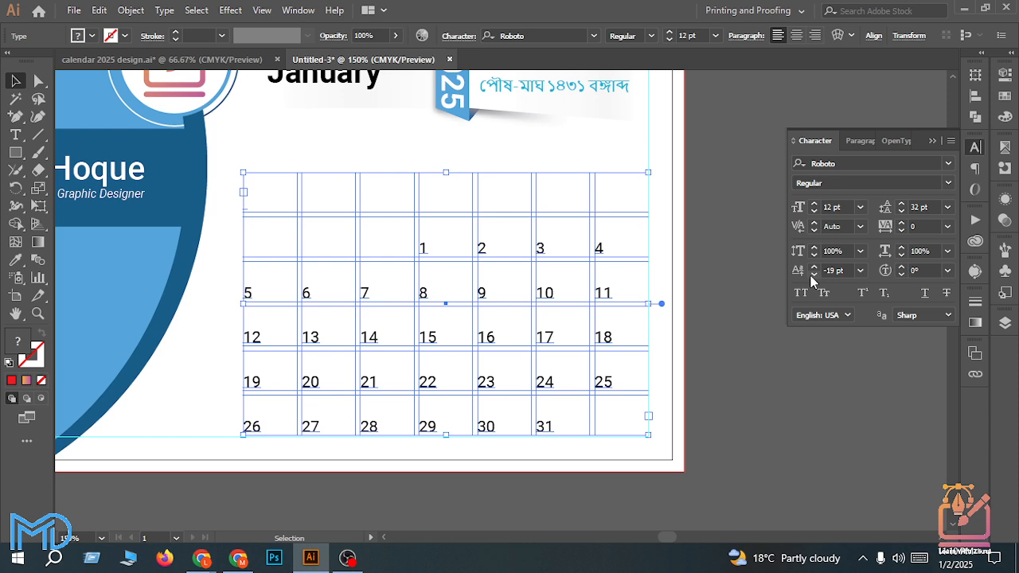
Step: Duplicate the left-aligned small-date text area in place and hide one of the copies
click(541, 250)
click(541, 250)
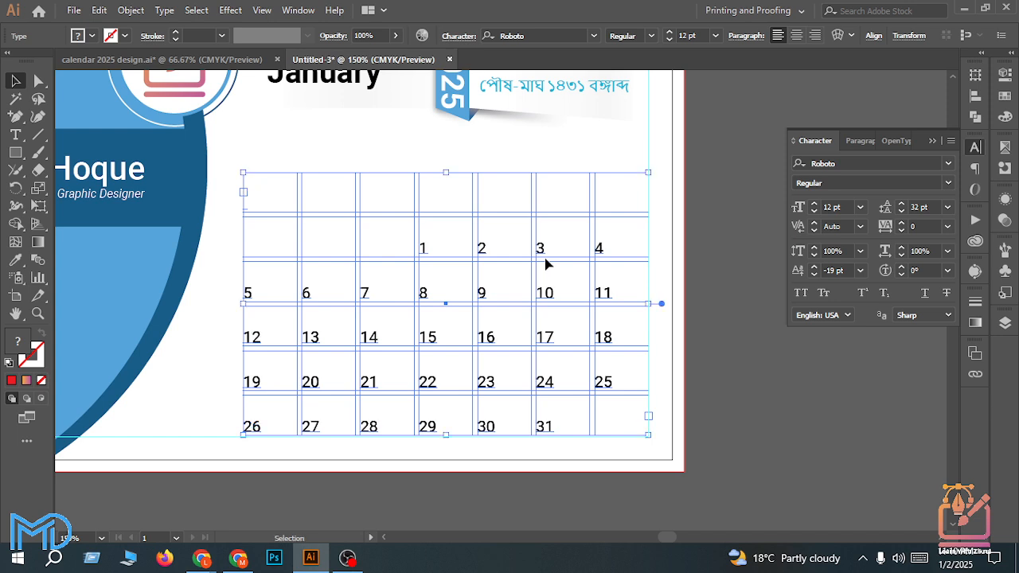
key(ctrl)
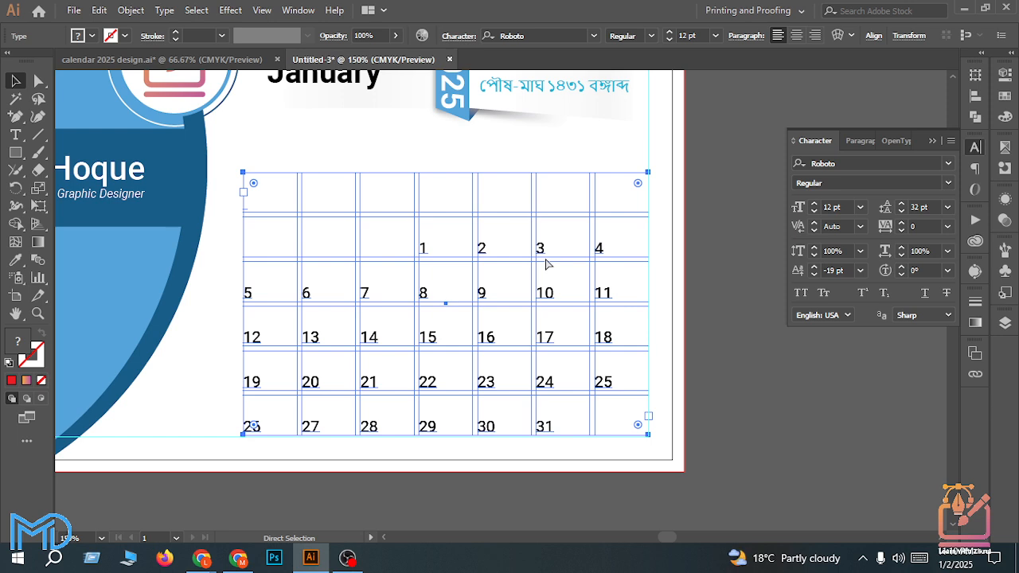
key(ctrl+shift+a)
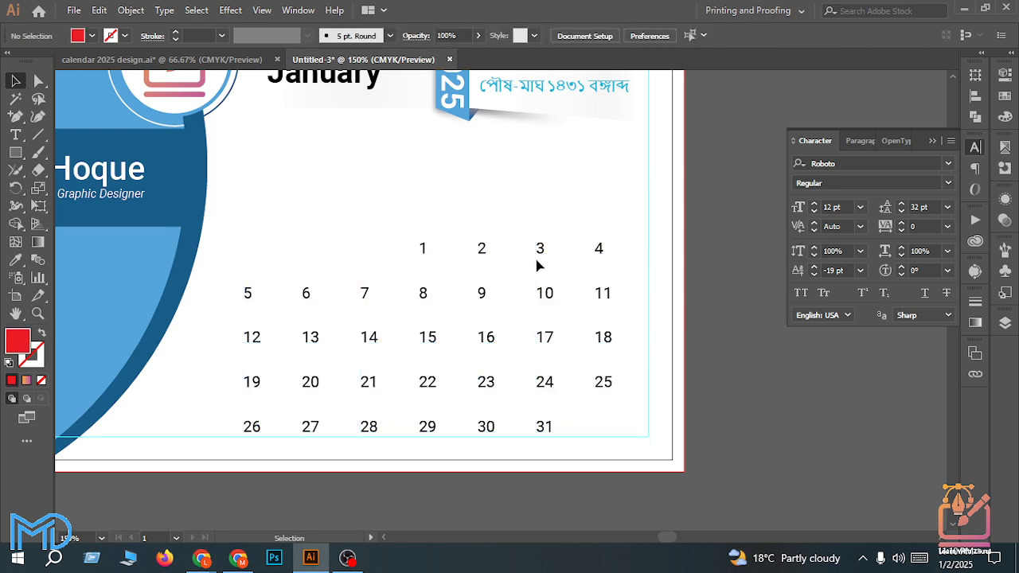
Step: Right-align the date numbers in the visible small-date copy and show all hidden text areas again
click(546, 257)
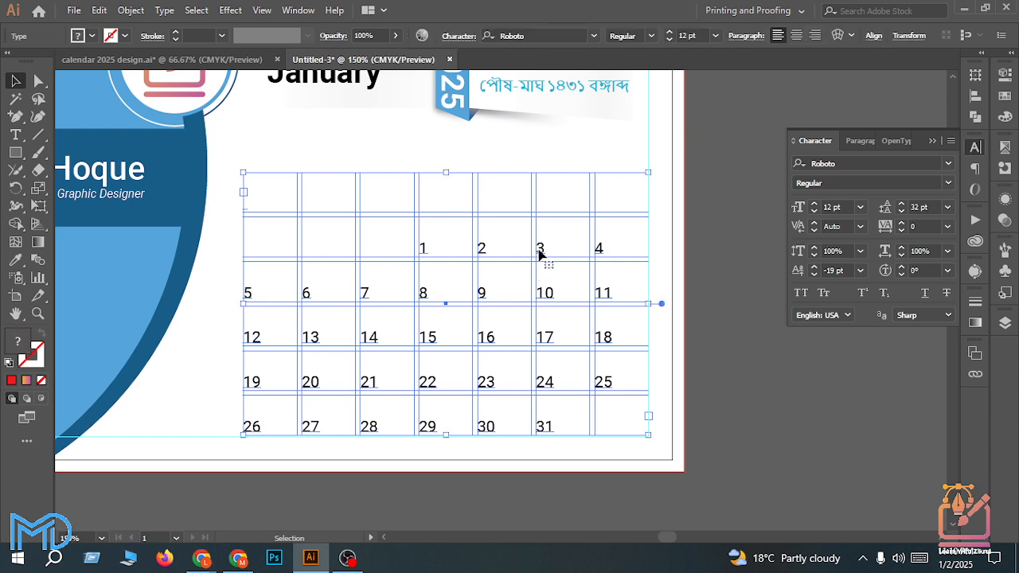
click(814, 36)
click(732, 191)
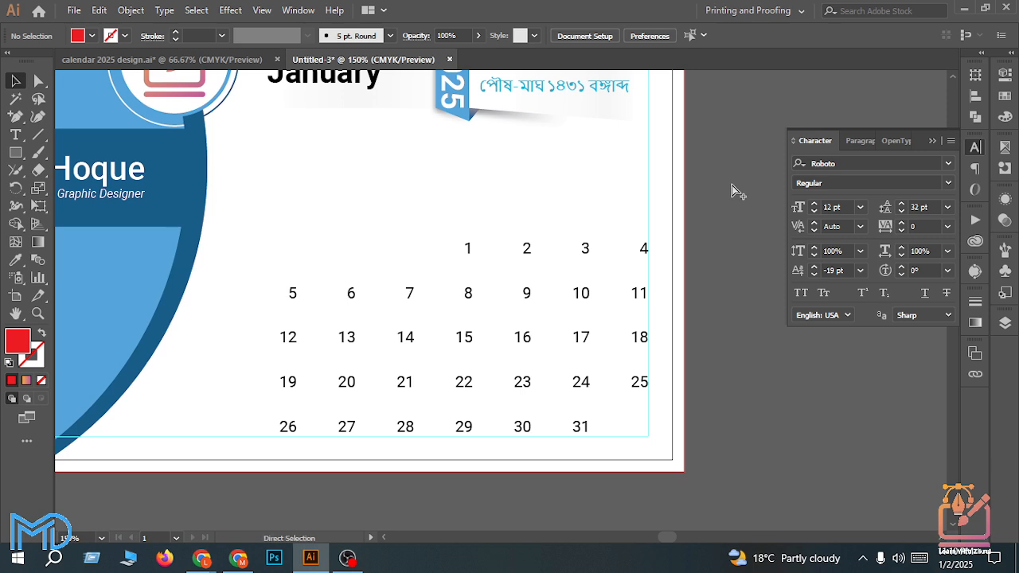
key(ctrl+alt+3)
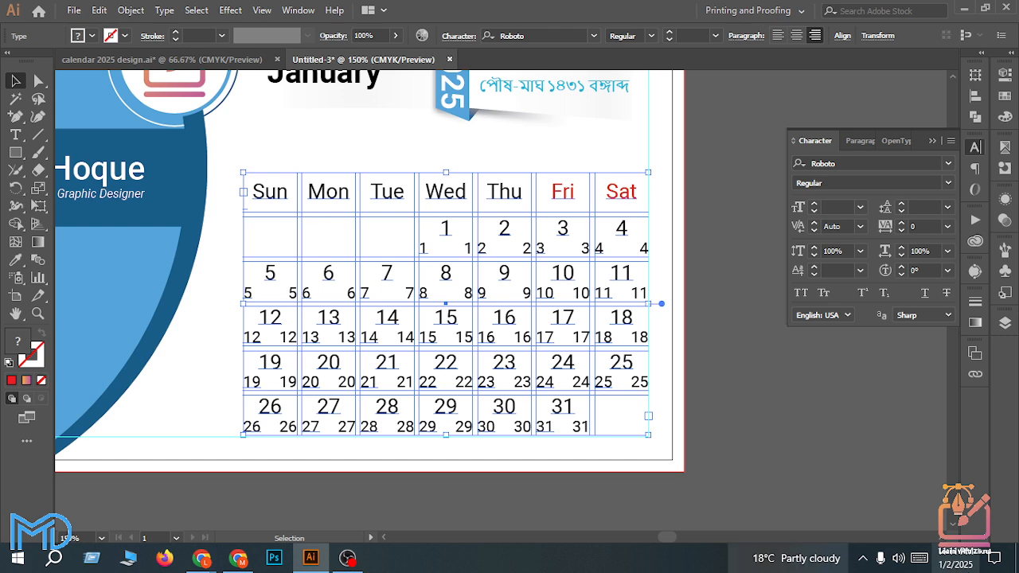
Step: Examine how the large and small dates fit together in the January table and below the month heading
scroll(455, 188, up, 2)
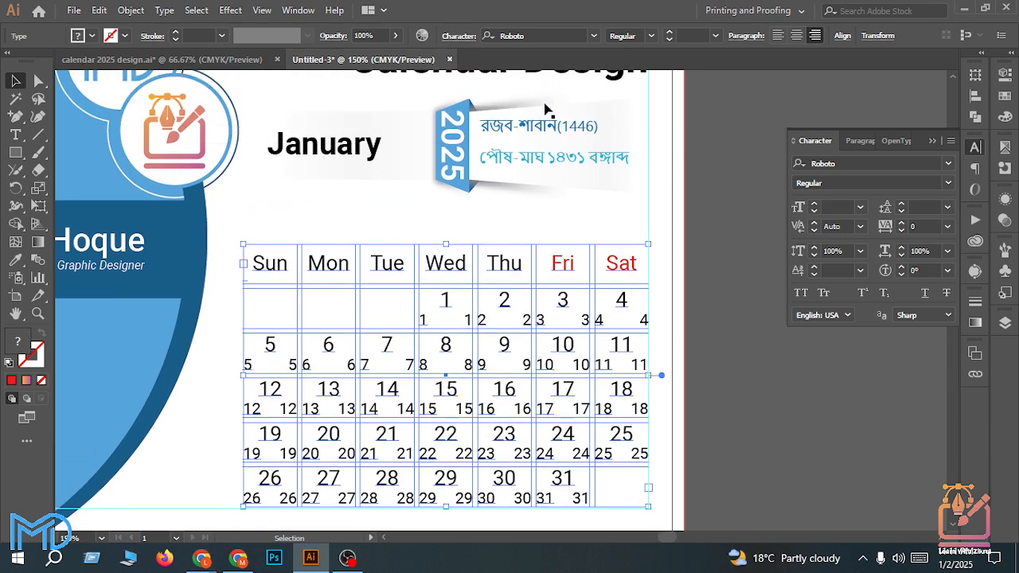
scroll(458, 174, down, 1)
scroll(459, 175, down, 1)
scroll(460, 179, up, 1)
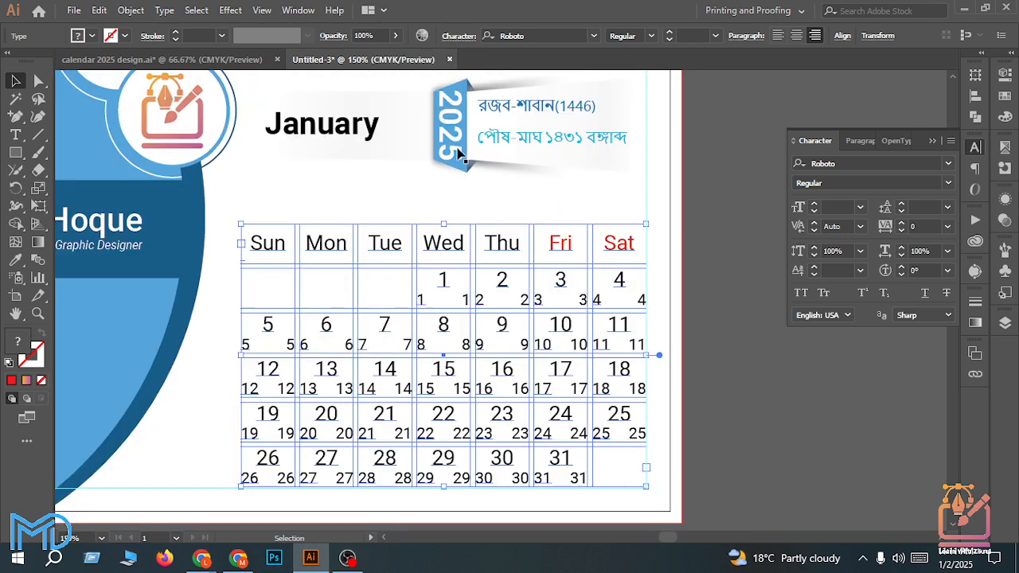
click(459, 155)
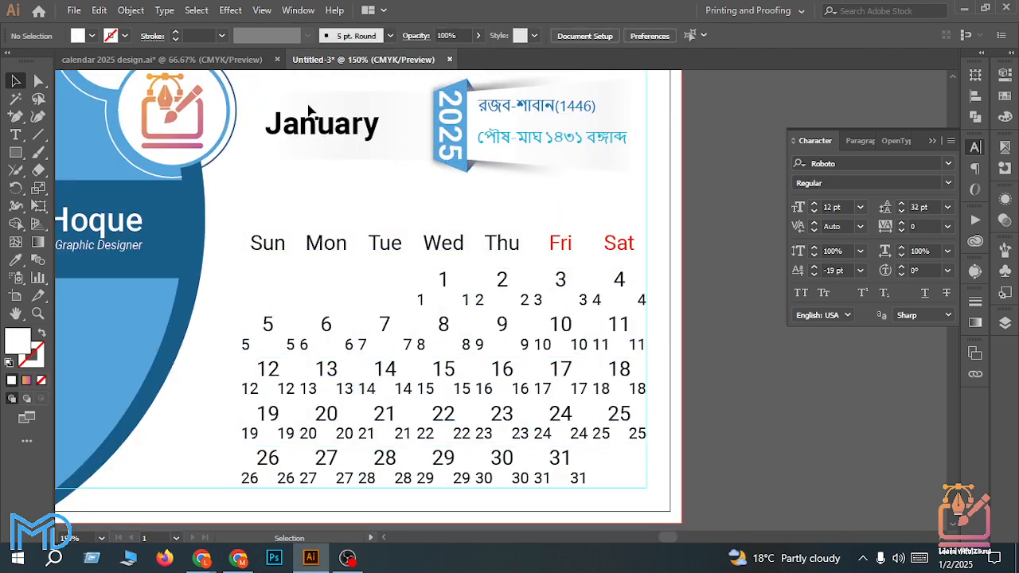
scroll(306, 107, up, 2)
drag(284, 119, 492, 182)
scroll(492, 181, down, 1)
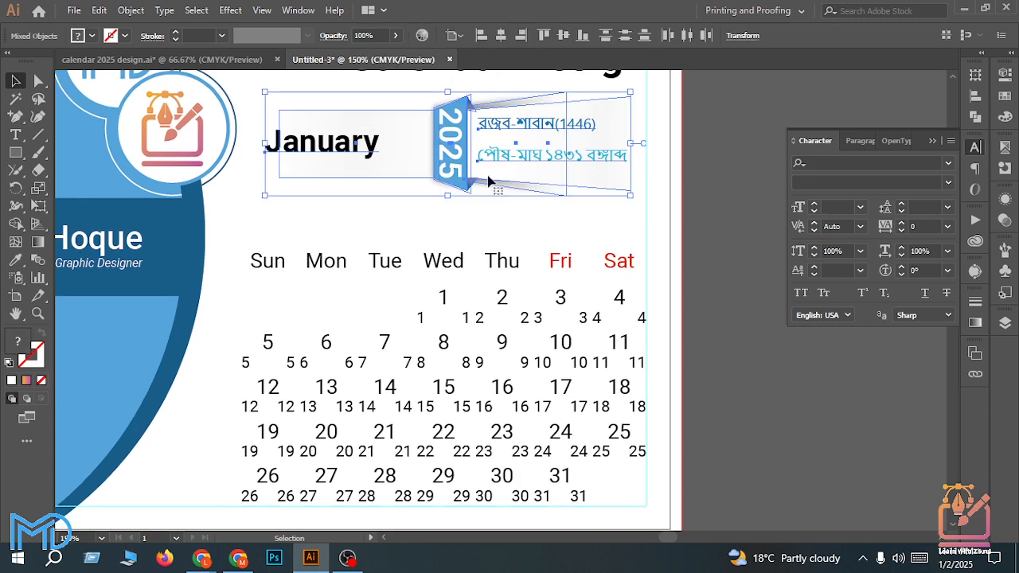
scroll(477, 171, down, 4)
click(327, 250)
scroll(296, 282, down, 3)
scroll(266, 248, up, 1)
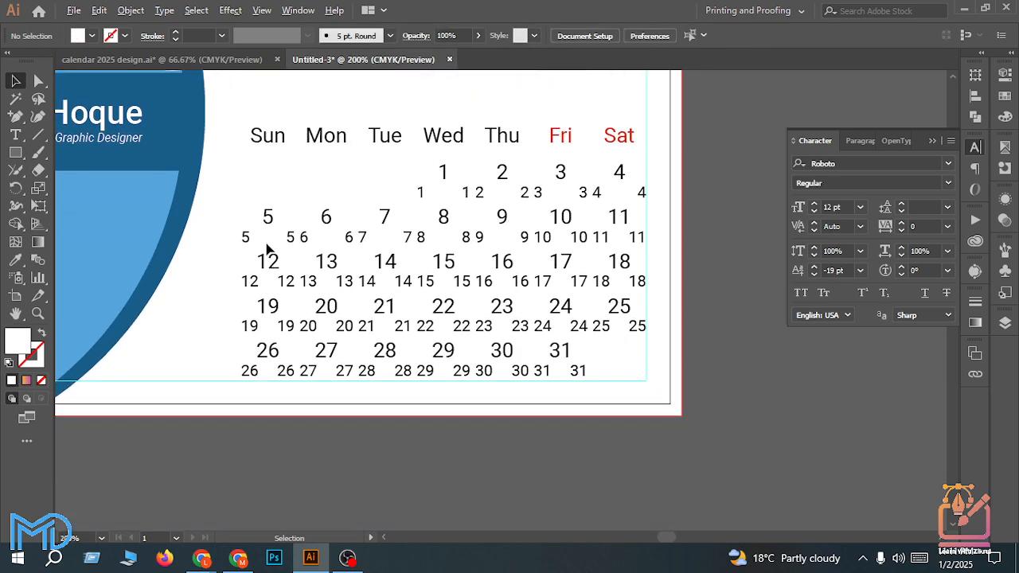
scroll(467, 205, down, 2)
scroll(478, 205, down, 3)
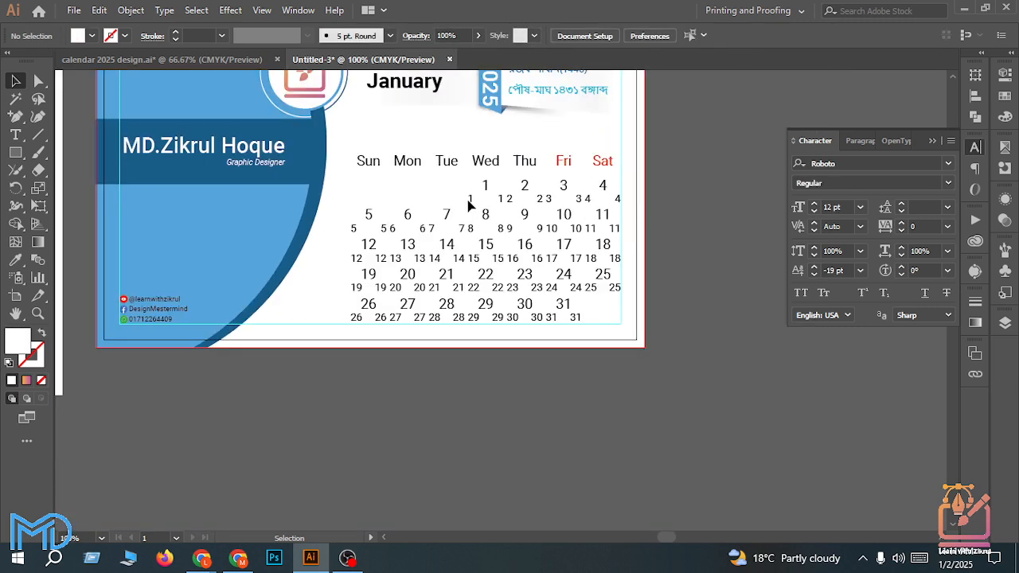
Step: Switch to the browser and check the January 2025 dates in the Islamic (Hijri) calendar
click(473, 204)
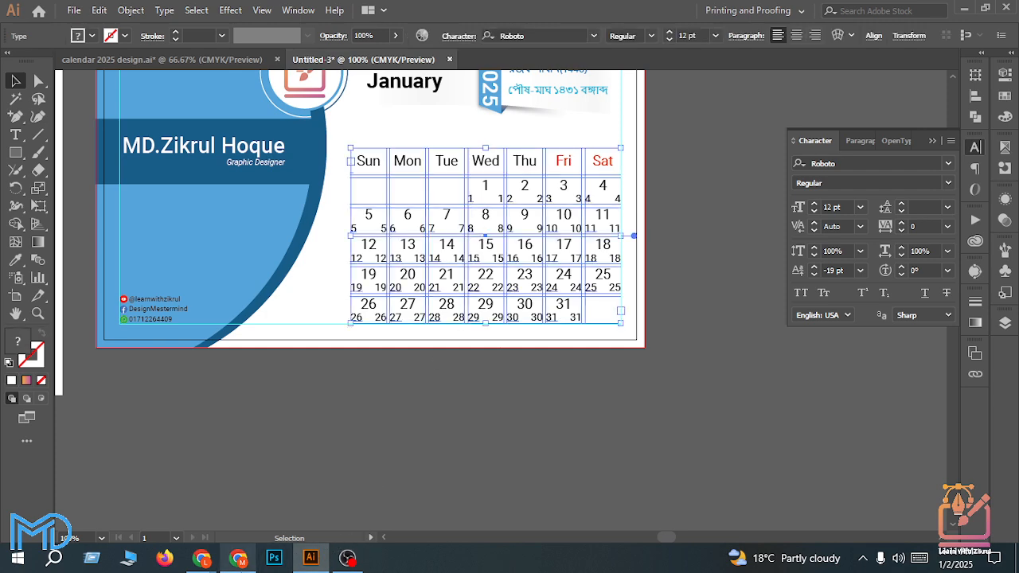
key(alt+Tab)
scroll(480, 248, down, 2)
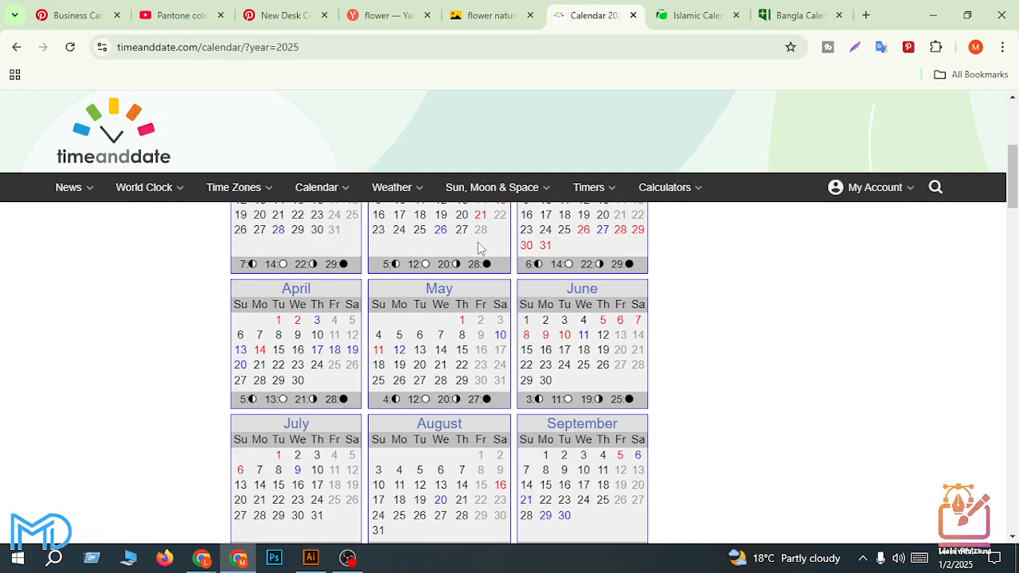
scroll(478, 248, up, 2)
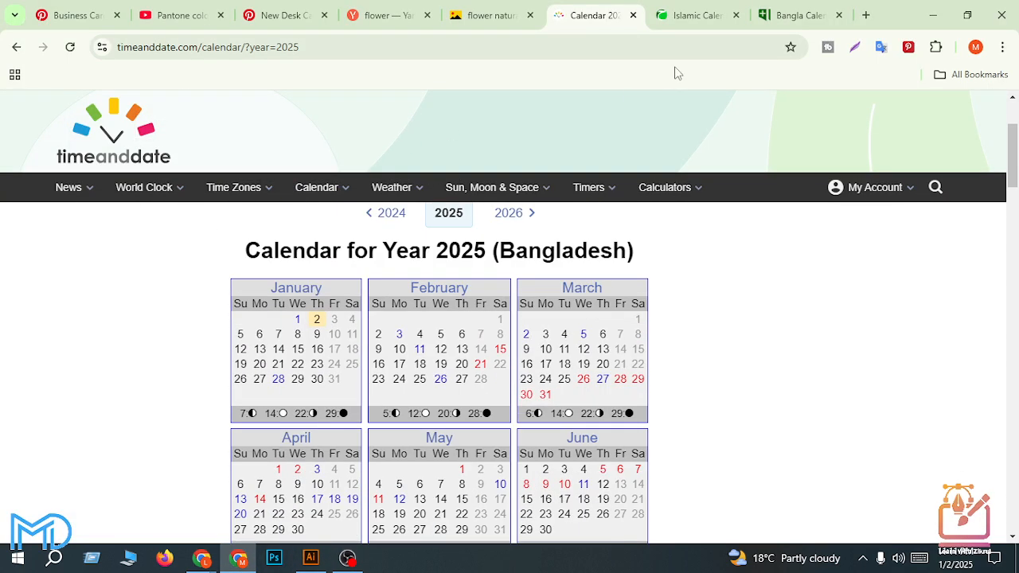
click(689, 15)
scroll(505, 391, down, 3)
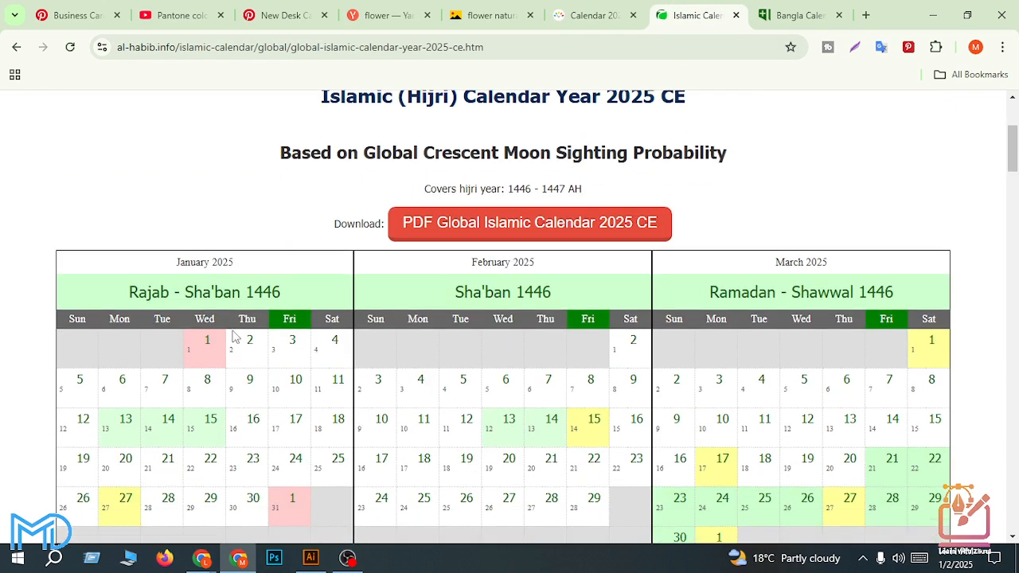
scroll(211, 358, down, 1)
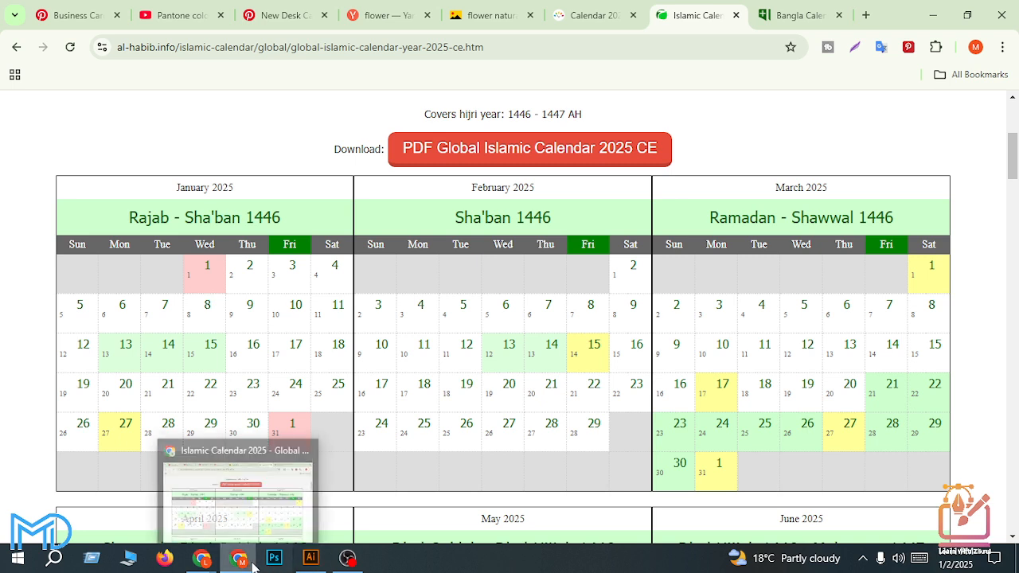
Step: Switch back to Illustrator and change the left-aligned small date below the large 31 to 1
click(310, 561)
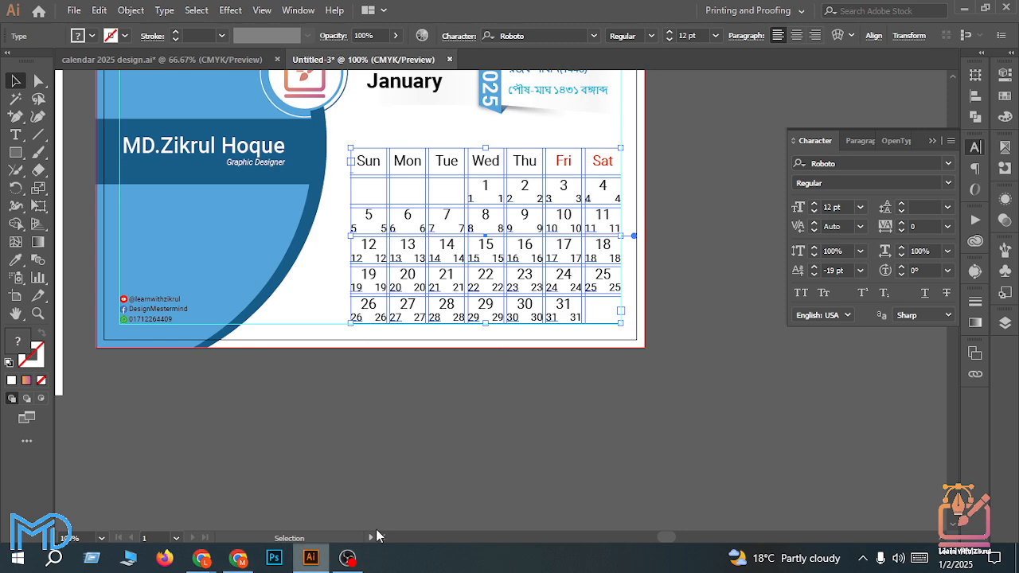
click(560, 319)
scroll(560, 318, up, 2)
key(t)
click(547, 316)
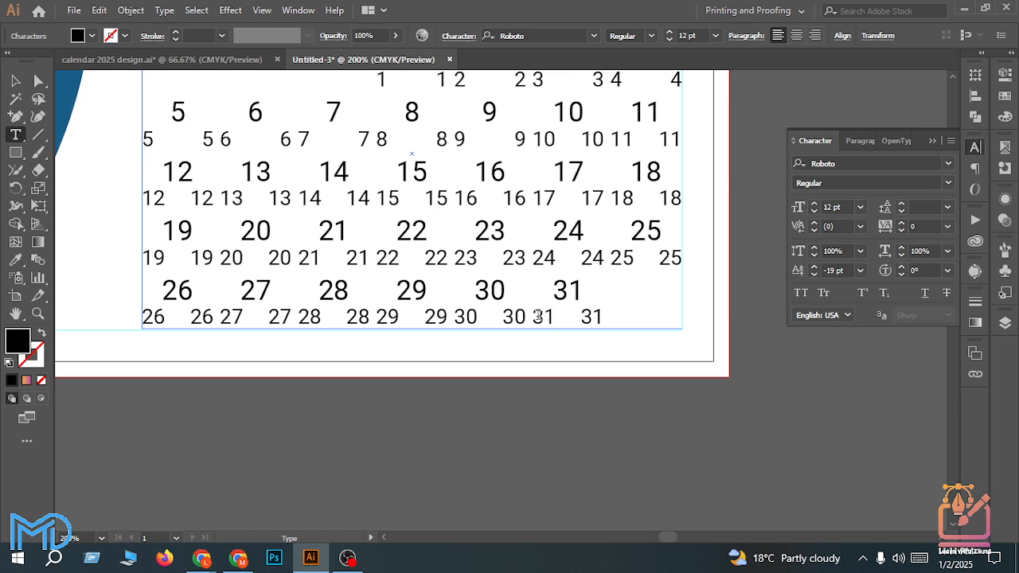
key(BackSpace)
scroll(415, 244, up, 2)
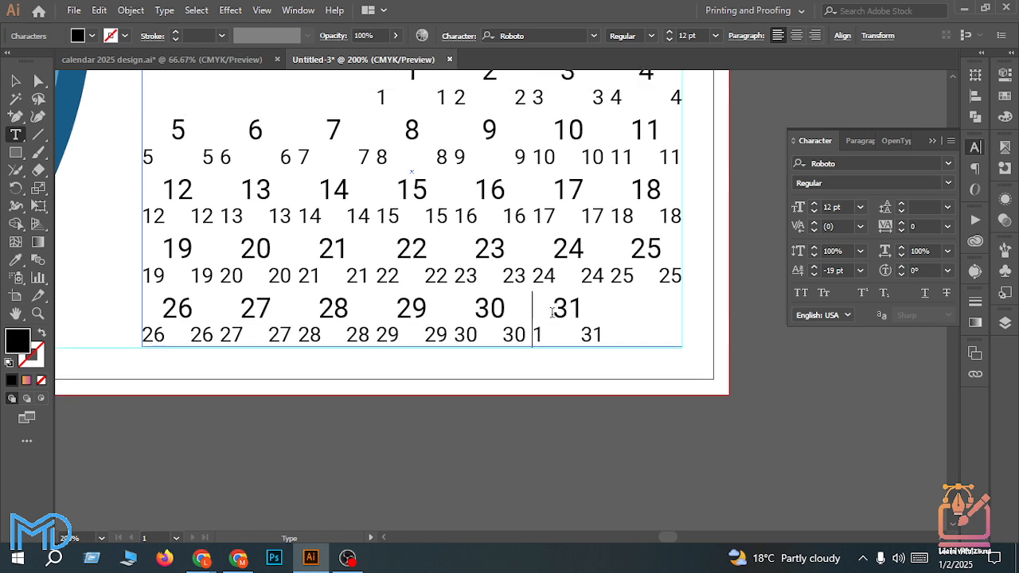
scroll(414, 244, up, 1)
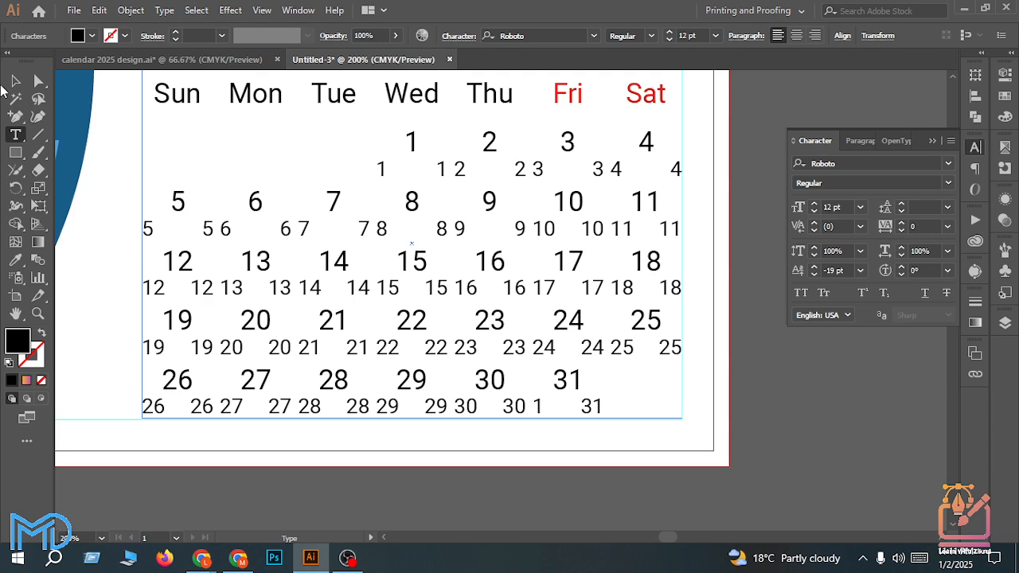
click(14, 81)
scroll(335, 209, up, 1)
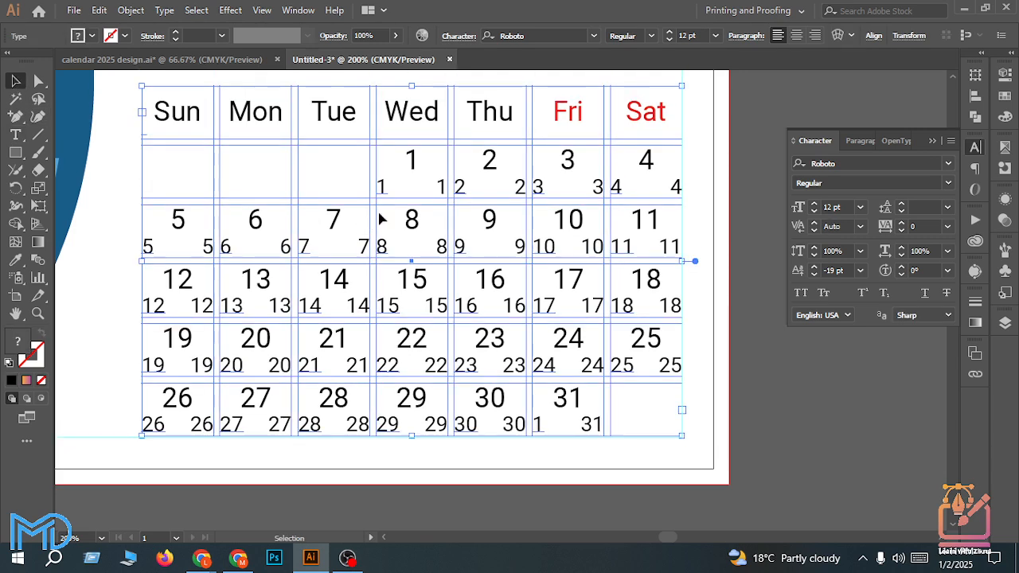
scroll(380, 192, up, 1)
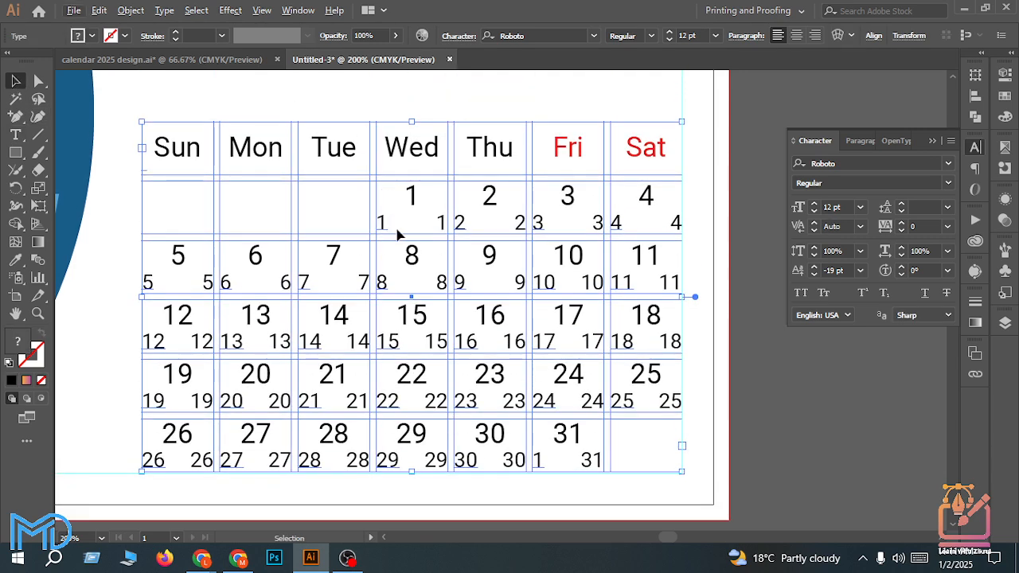
scroll(380, 229, up, 4)
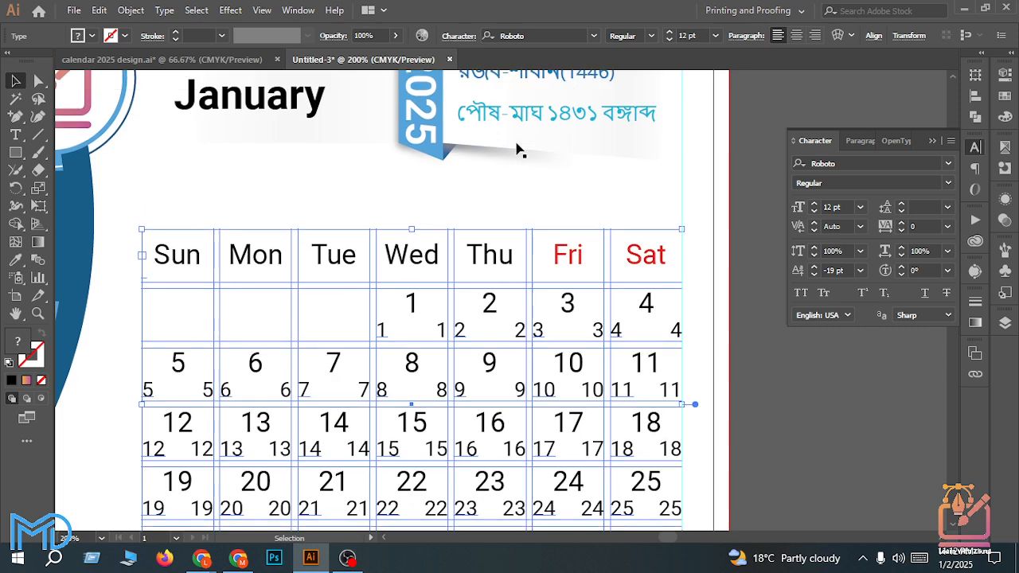
scroll(410, 301, down, 1)
scroll(411, 301, down, 1)
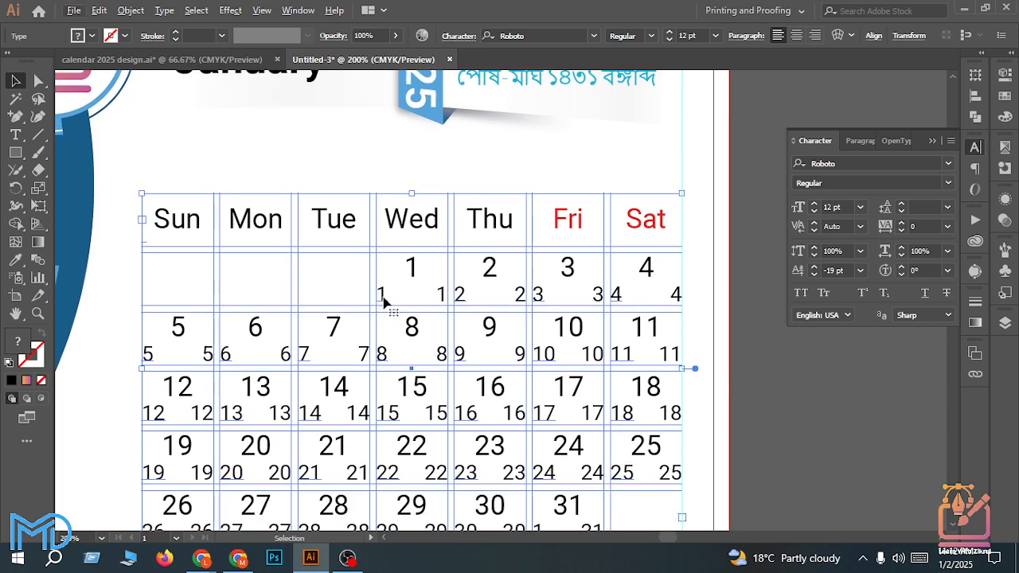
key(t)
click(382, 296)
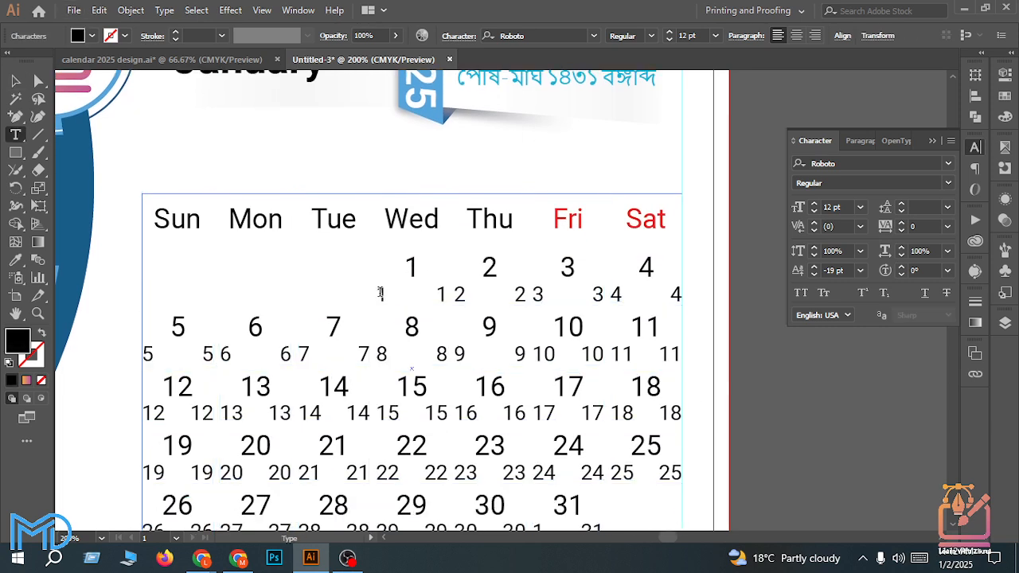
click(15, 80)
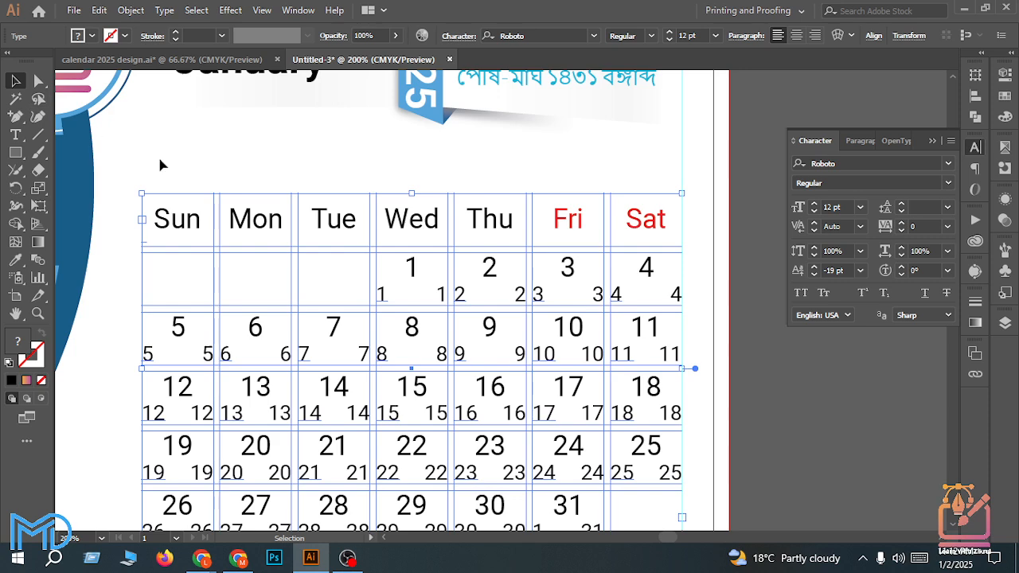
scroll(387, 296, up, 3)
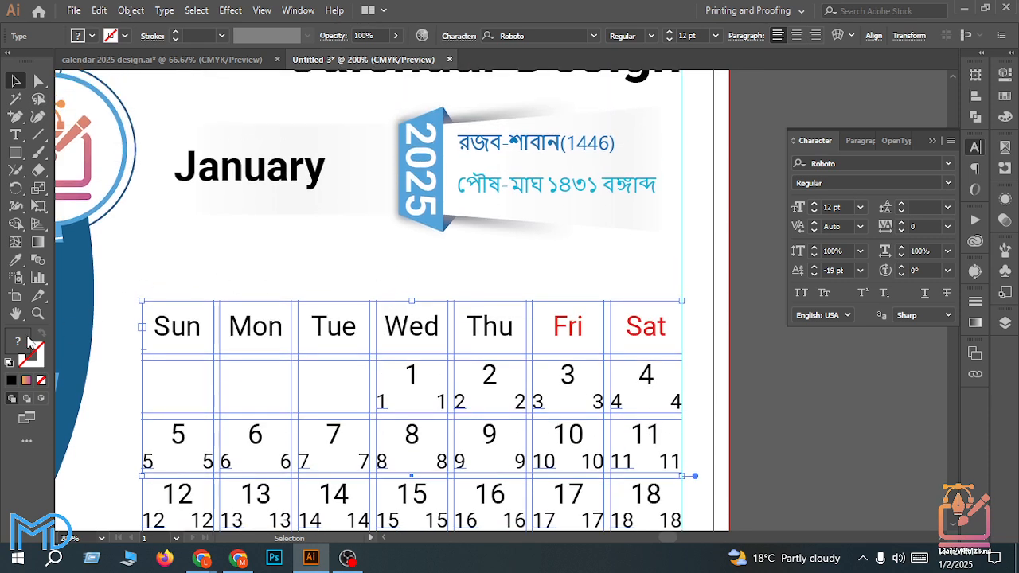
double_click(27, 347)
drag(598, 155, 675, 160)
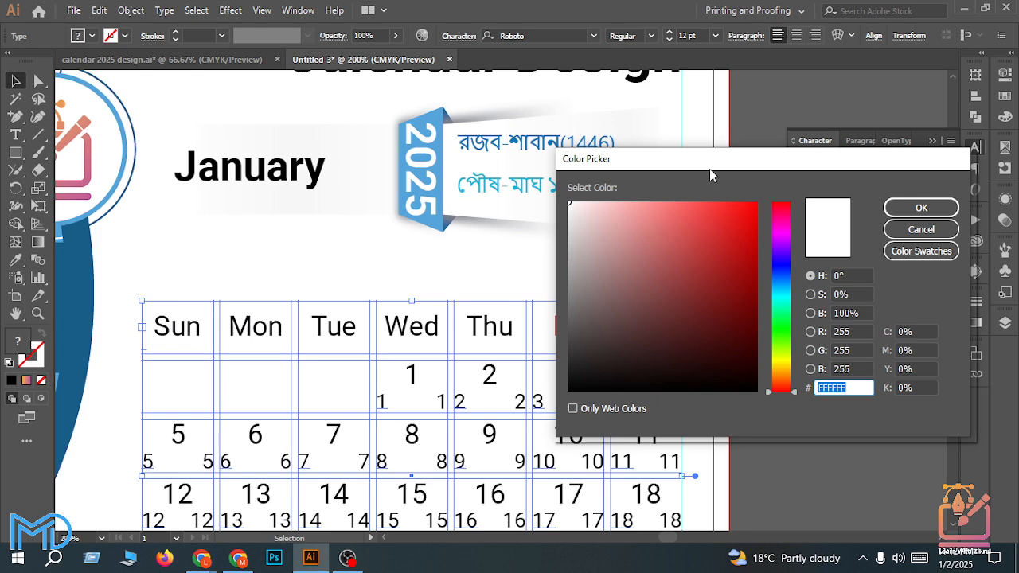
click(921, 229)
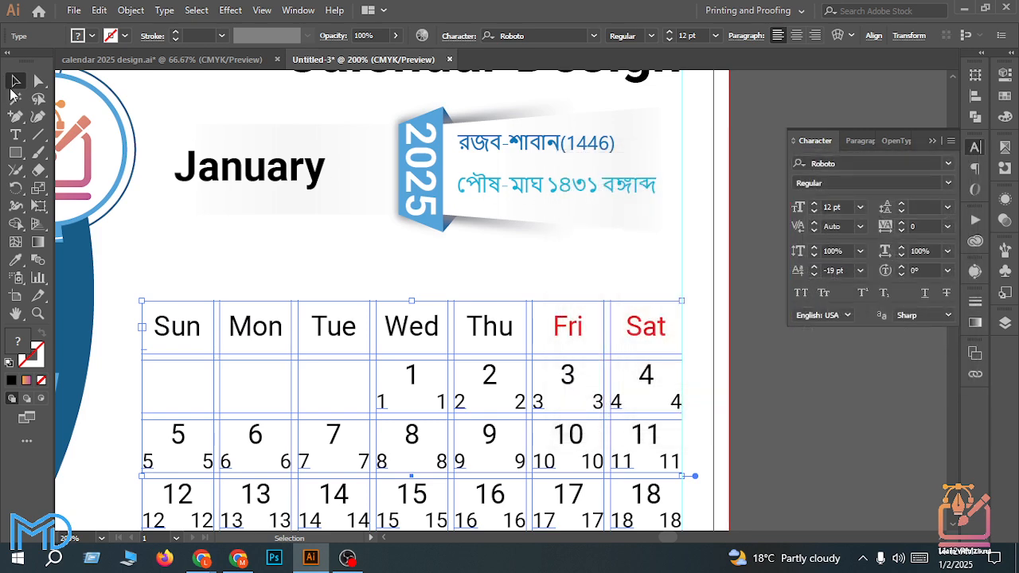
Step: Draw a small rectangle beside the artboard and fill it with the blue sampled from the Hijri month text
click(15, 152)
scroll(725, 253, up, 2)
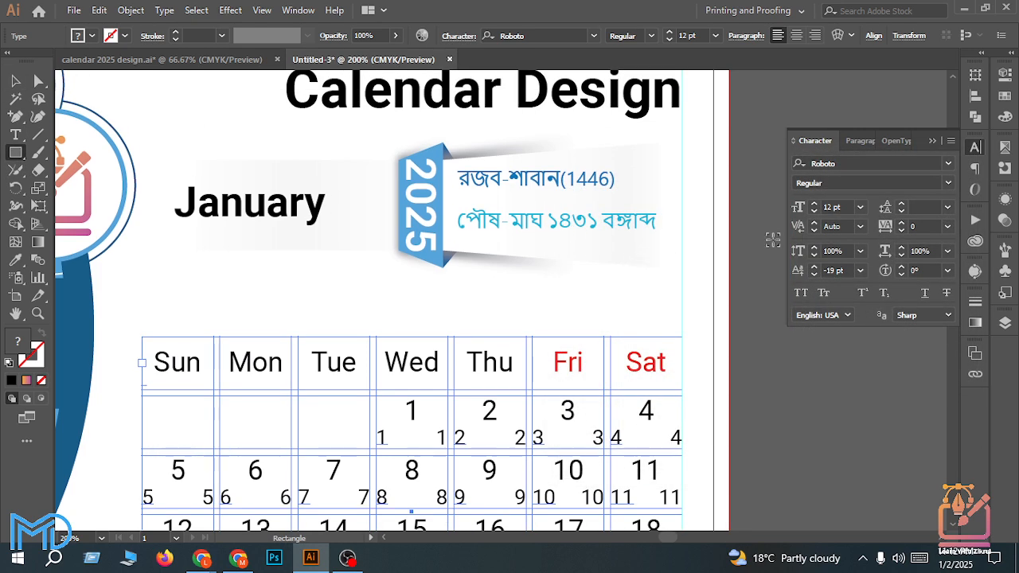
drag(752, 223, 770, 251)
scroll(770, 252, up, 2)
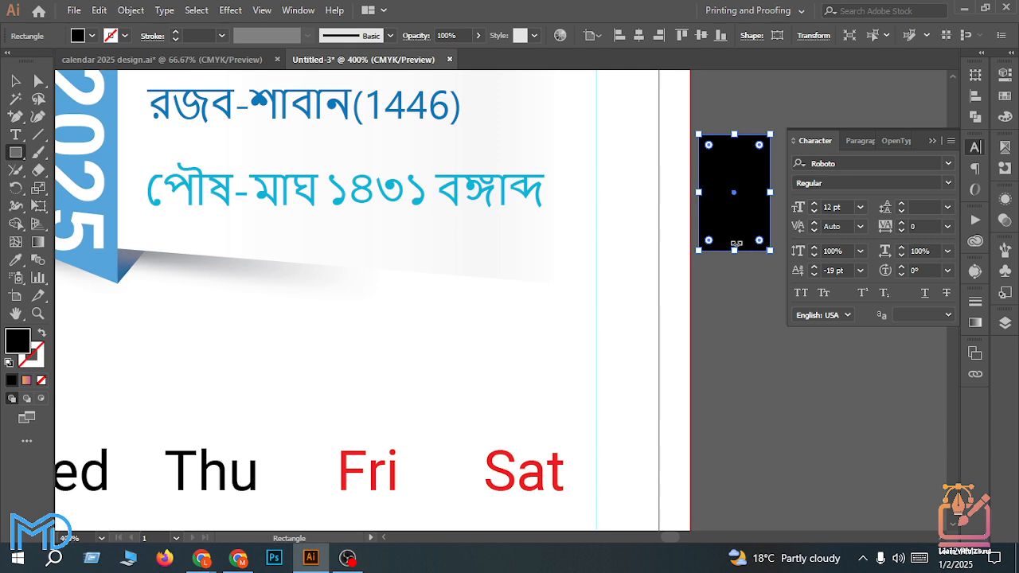
click(15, 260)
click(184, 97)
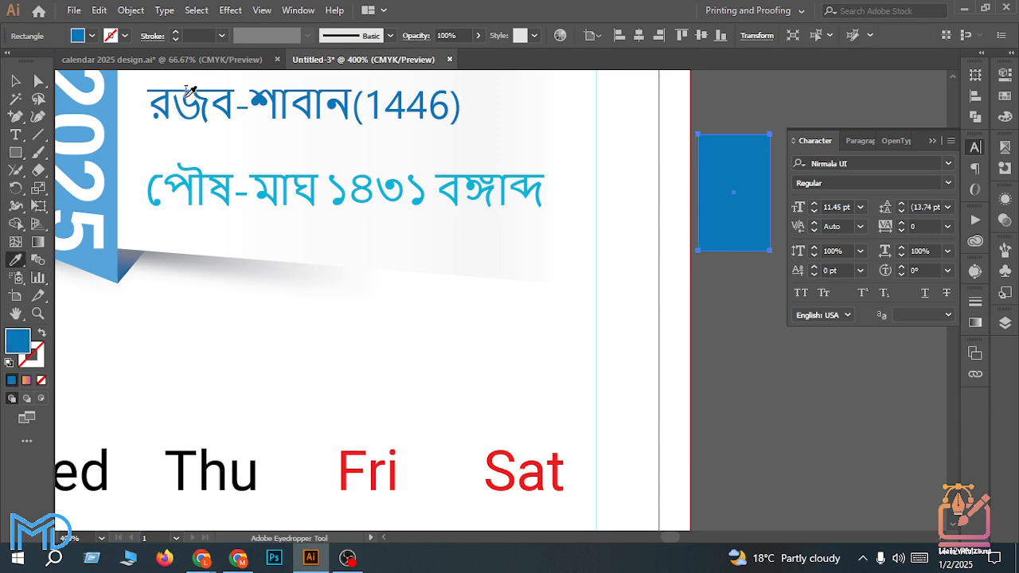
click(16, 80)
Step: Colour the left-aligned small dates with the blue sampled from the swatch rectangle and deselect them
scroll(222, 148, down, 2)
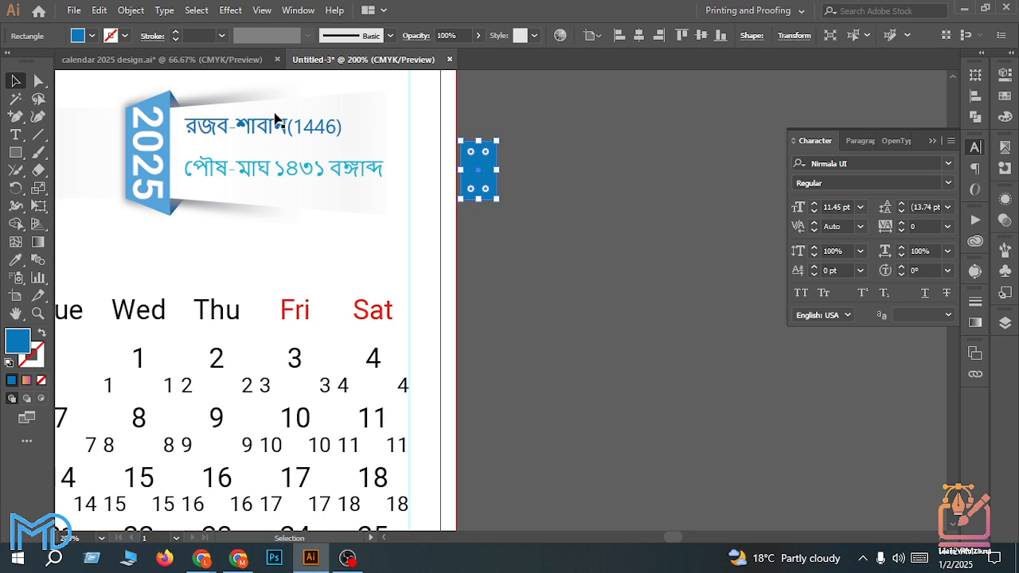
scroll(209, 344, down, 1)
scroll(163, 362, up, 1)
scroll(166, 365, down, 1)
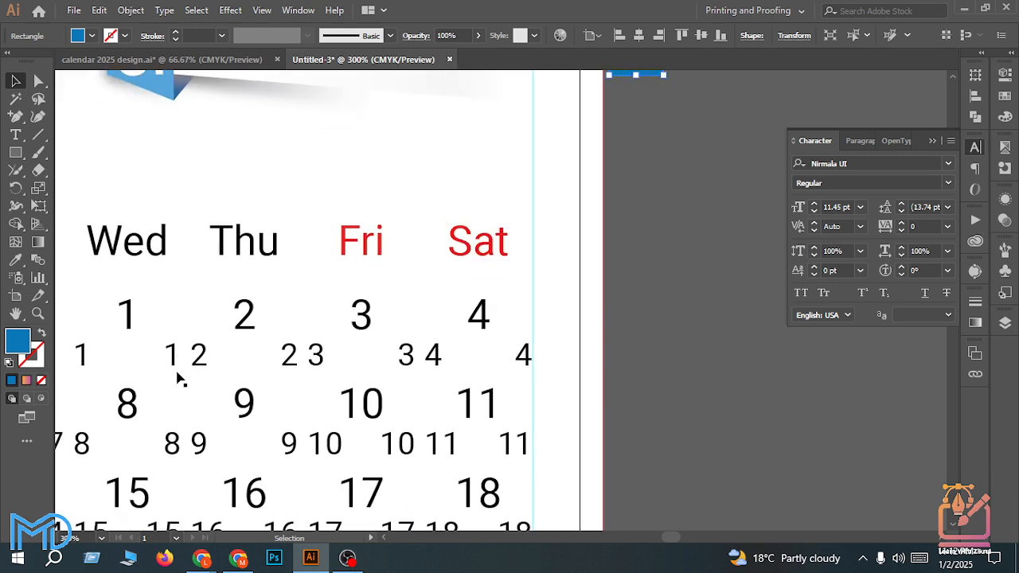
scroll(168, 371, down, 1)
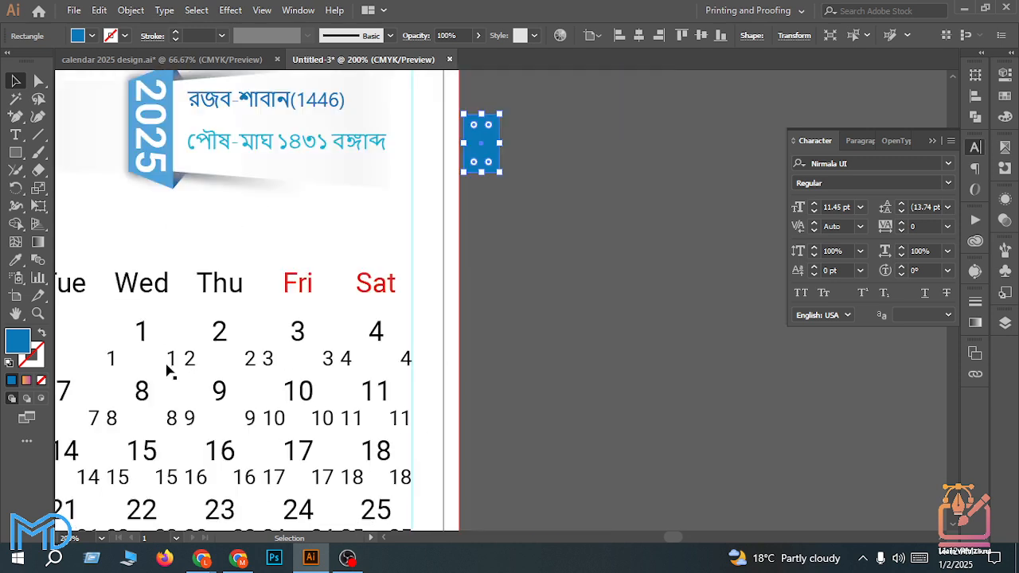
click(113, 362)
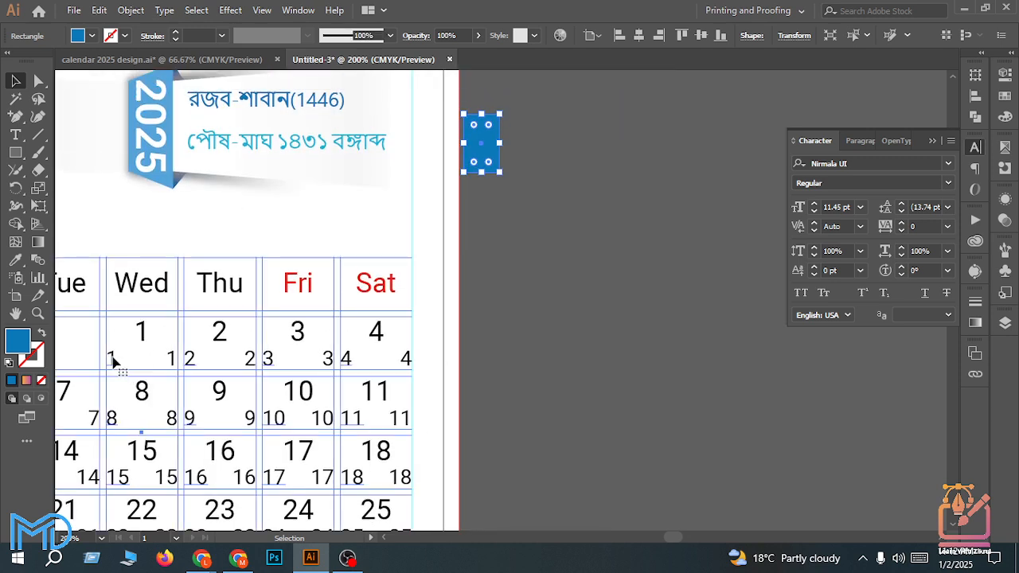
click(15, 261)
click(494, 132)
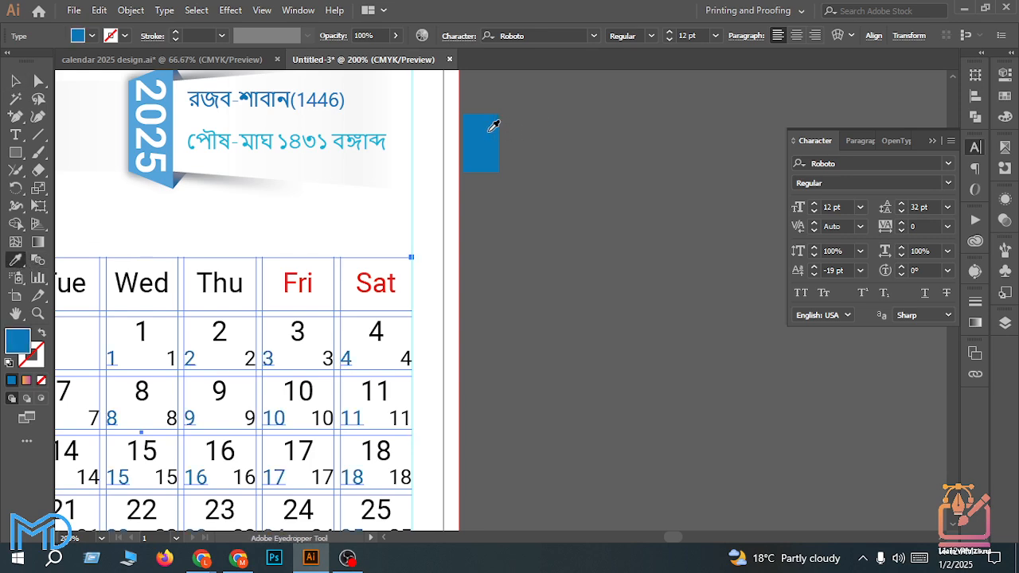
click(15, 81)
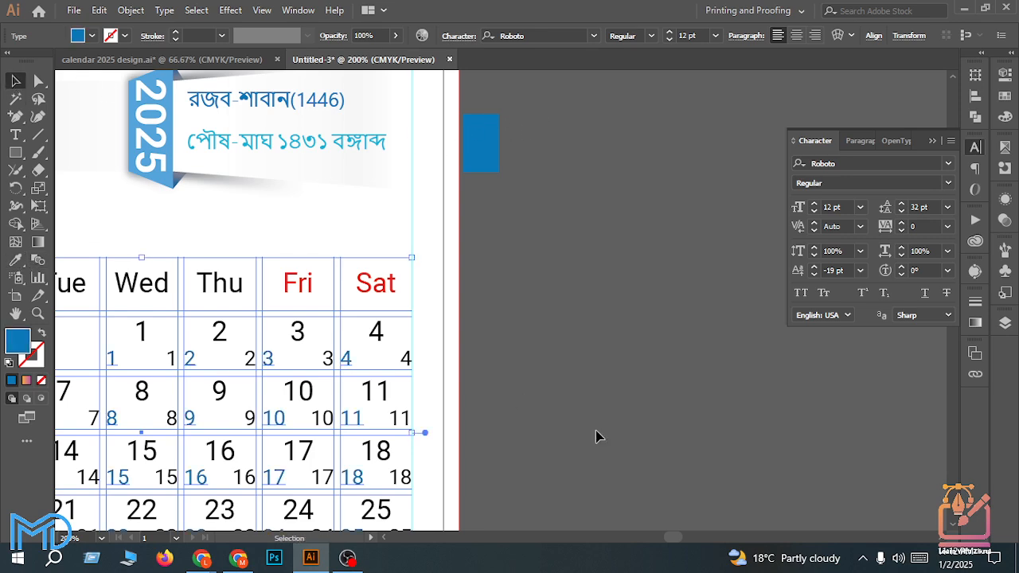
click(564, 409)
scroll(568, 417, down, 3)
scroll(492, 410, up, 2)
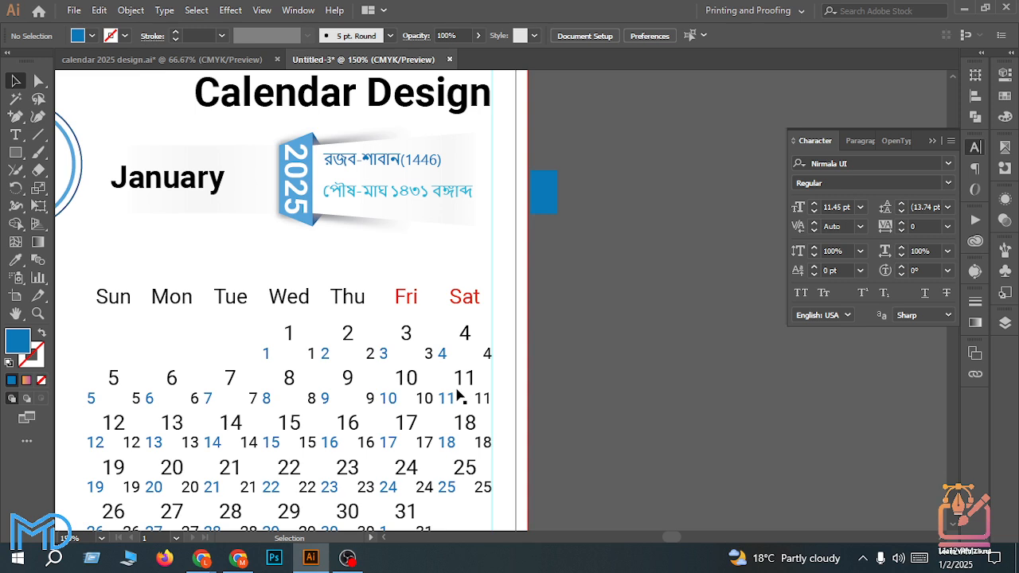
scroll(339, 278, down, 2)
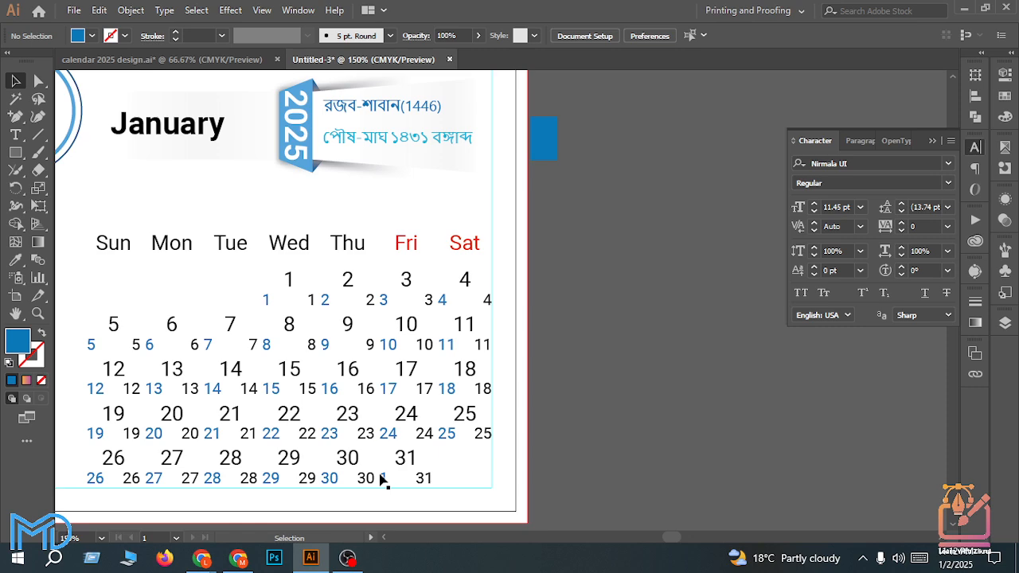
scroll(313, 456, up, 2)
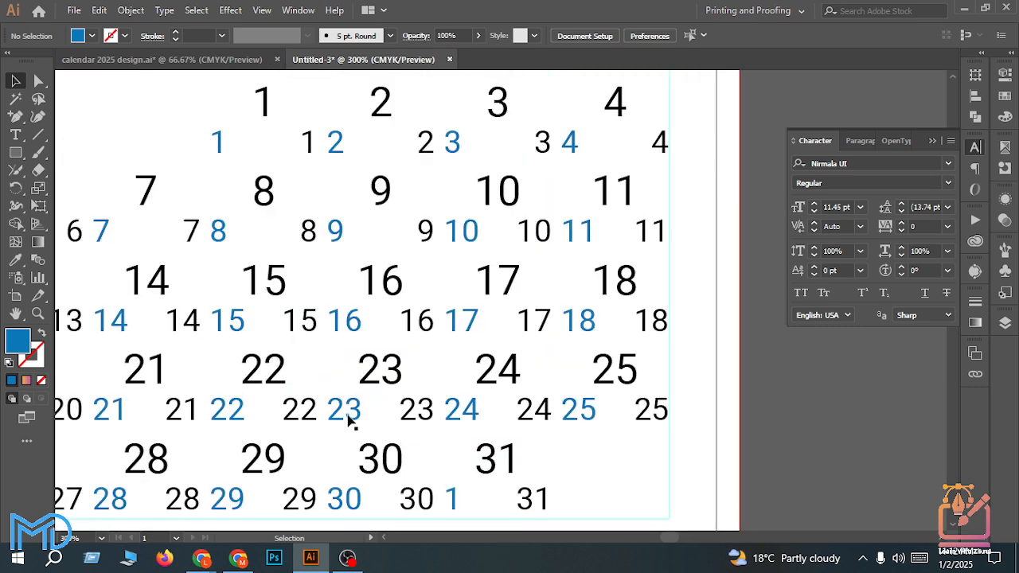
scroll(335, 476, down, 2)
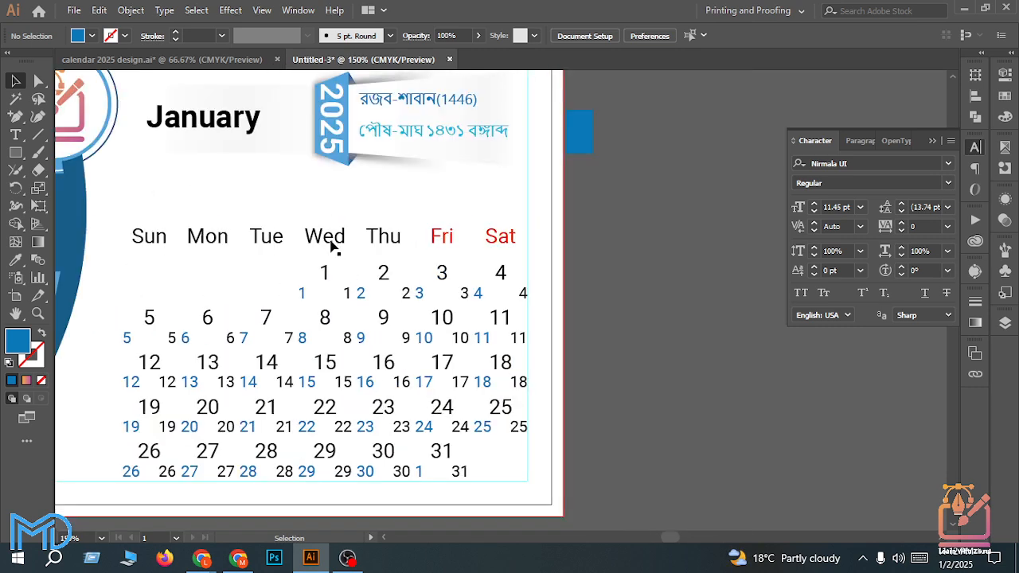
Step: Create a rectangle 4.313 in wide and 2.754 in high beside the artboard, taking its dimensions from the selected date table
click(330, 241)
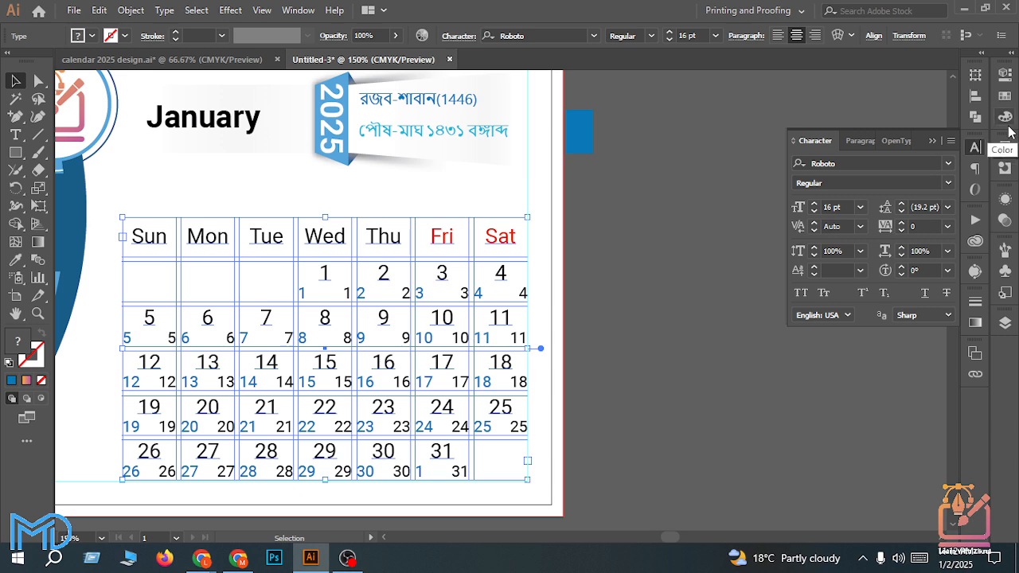
click(1006, 74)
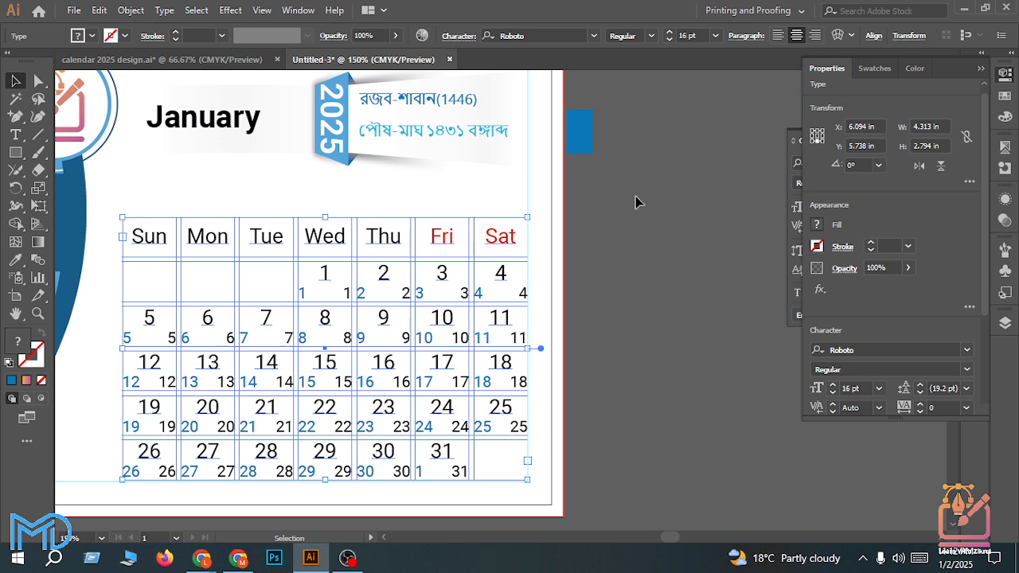
click(11, 155)
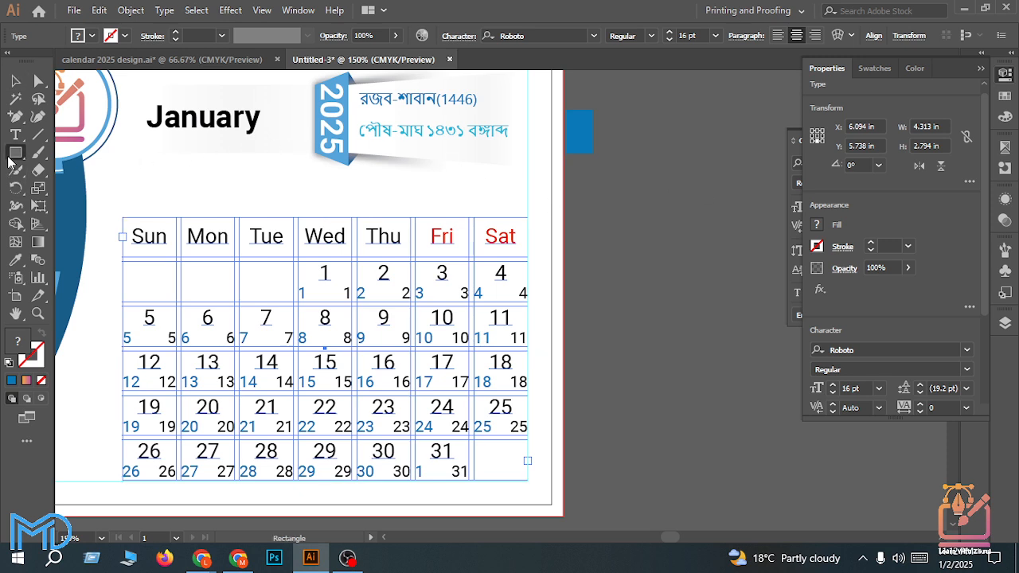
click(662, 259)
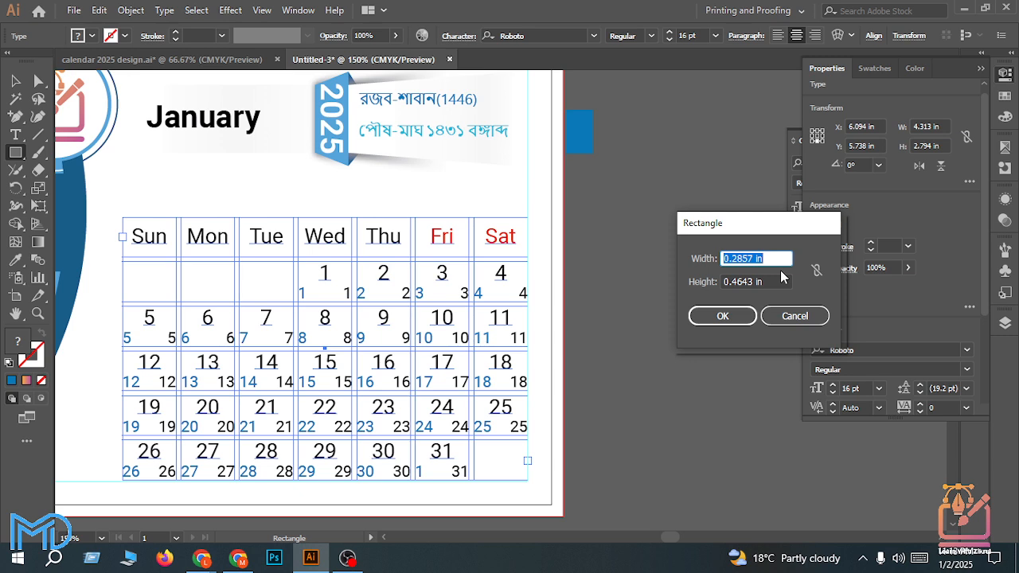
text(4.313)
key(Tab)
text(2.)
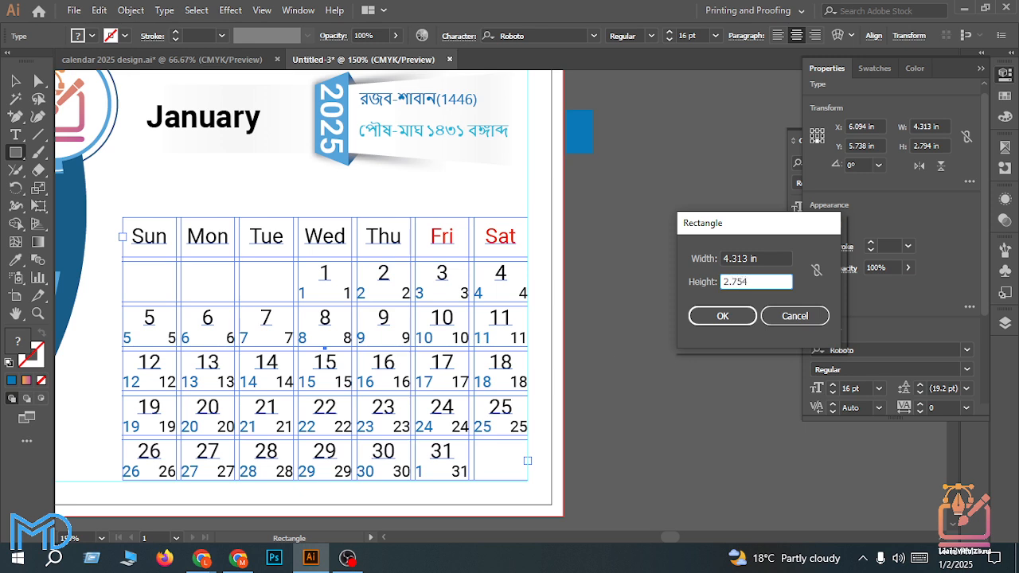
click(737, 324)
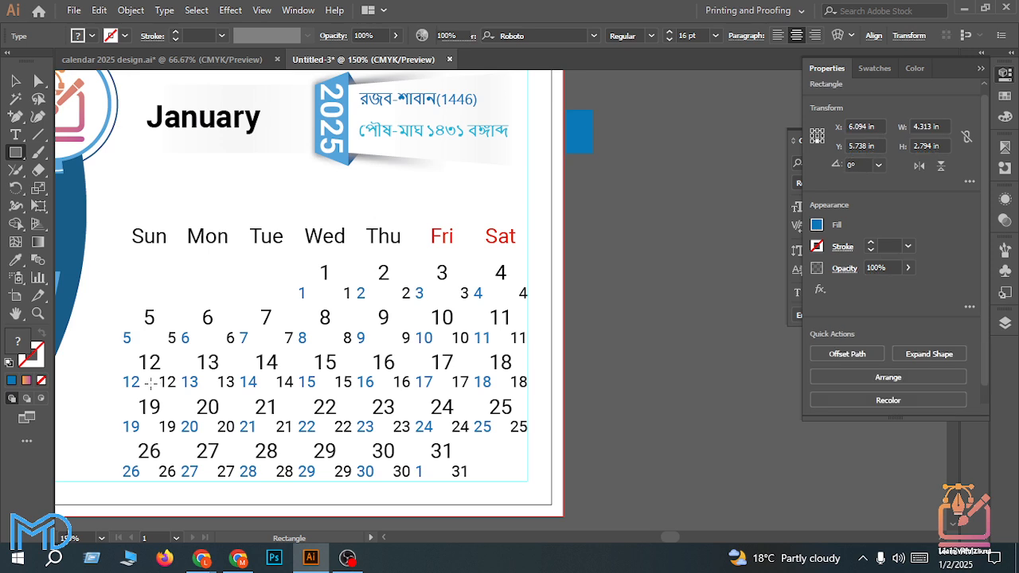
click(15, 81)
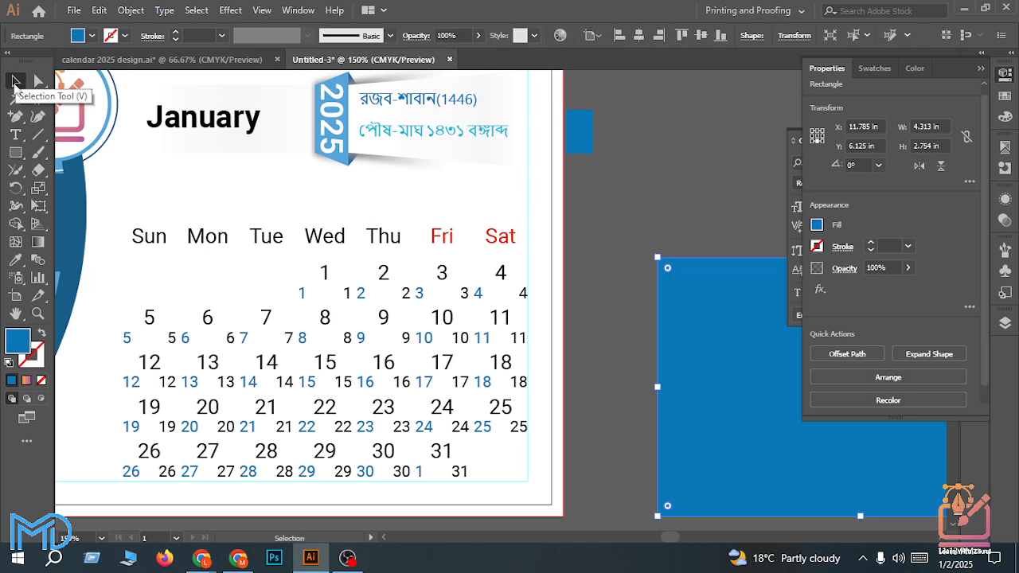
Step: Align the new rectangle to the date table's left and top edges and swap its fill and stroke to leave a blue outline
shift+click(358, 340)
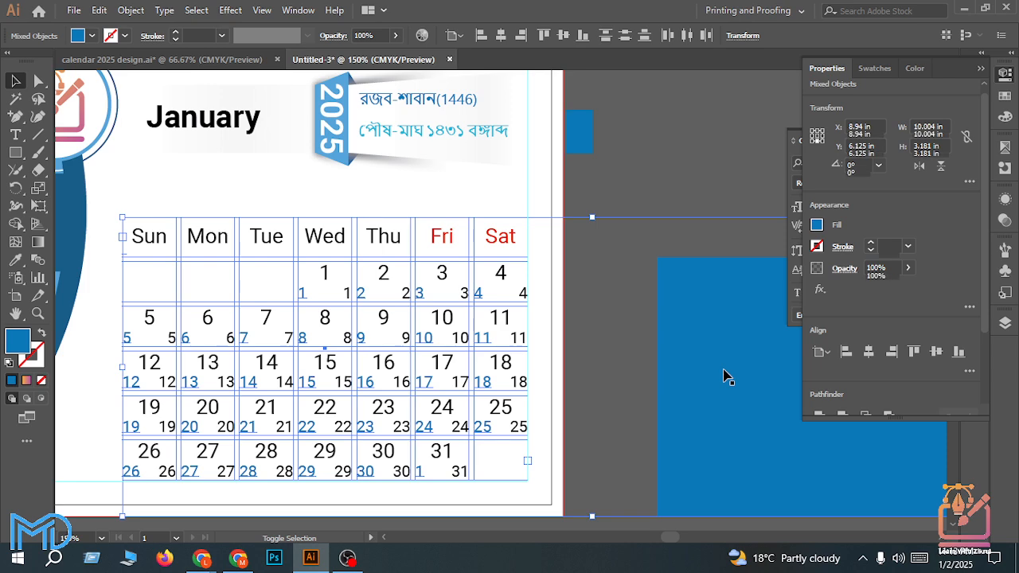
key(ctrl+shift+a)
shift+click(672, 329)
shift+click(478, 344)
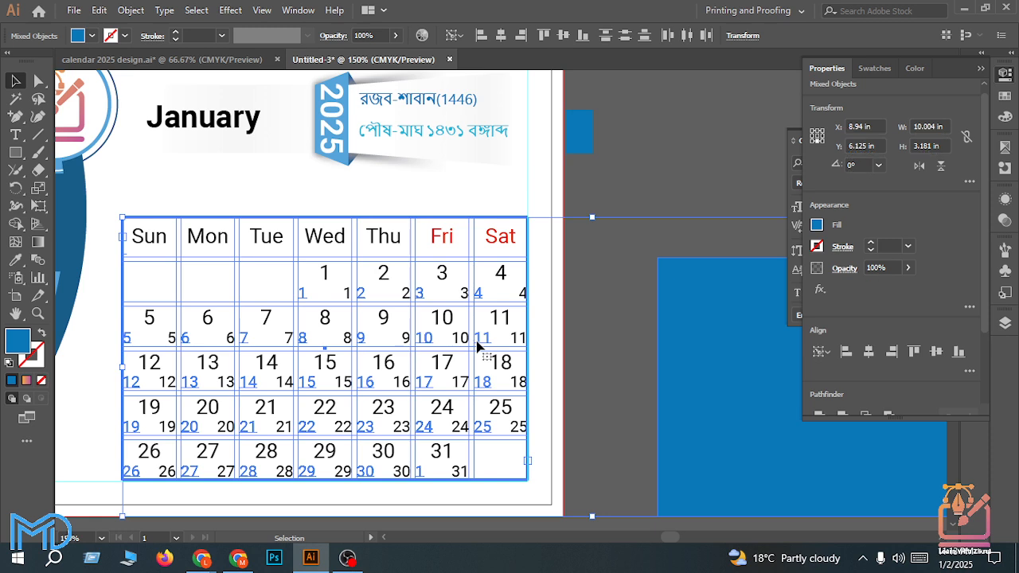
click(481, 35)
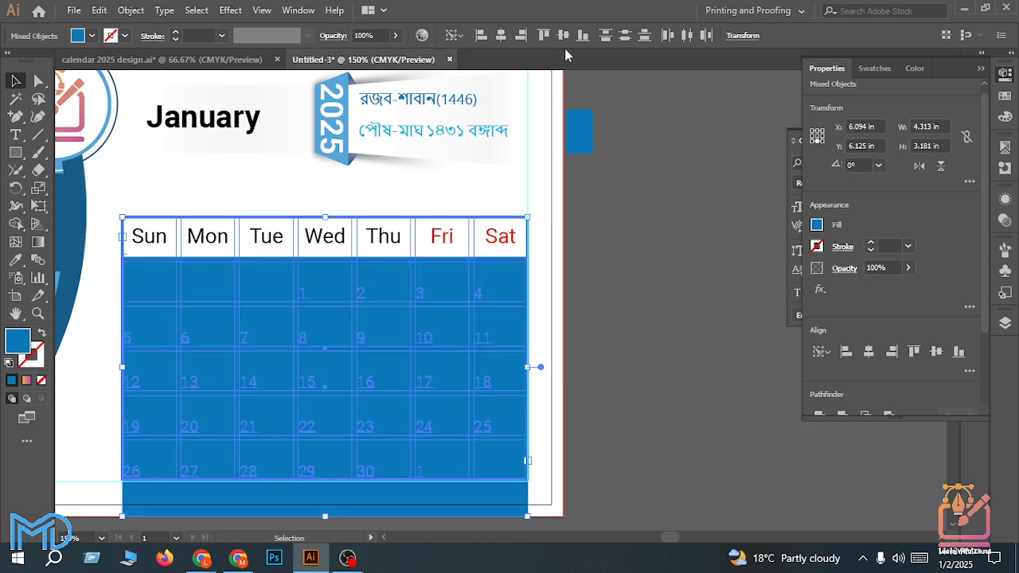
click(545, 36)
click(596, 194)
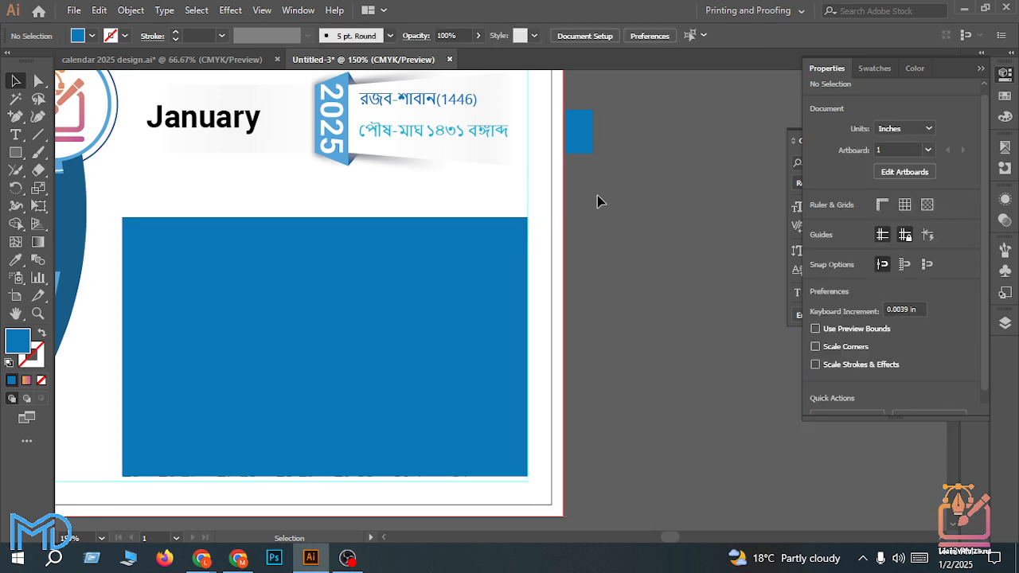
click(502, 231)
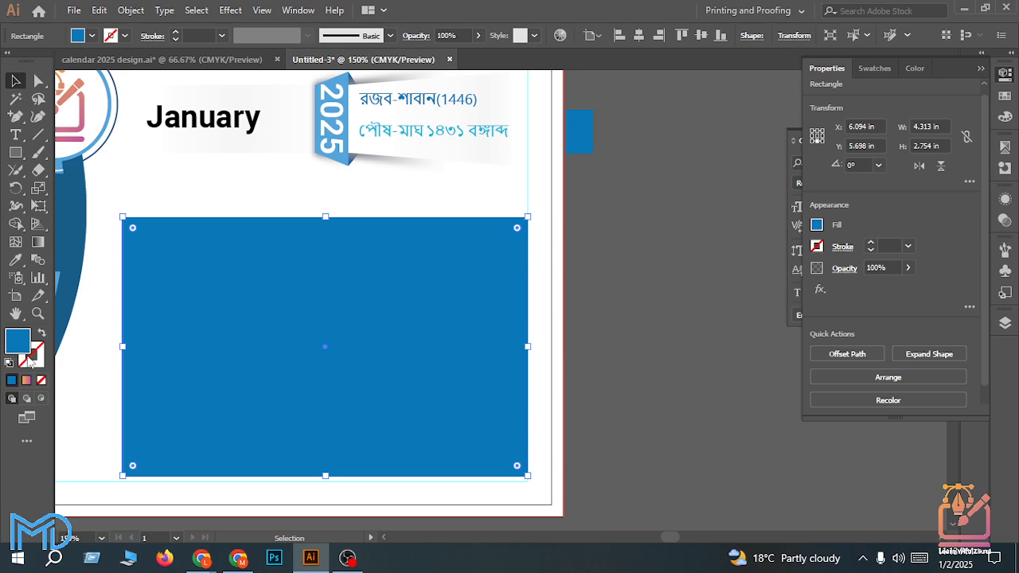
click(42, 332)
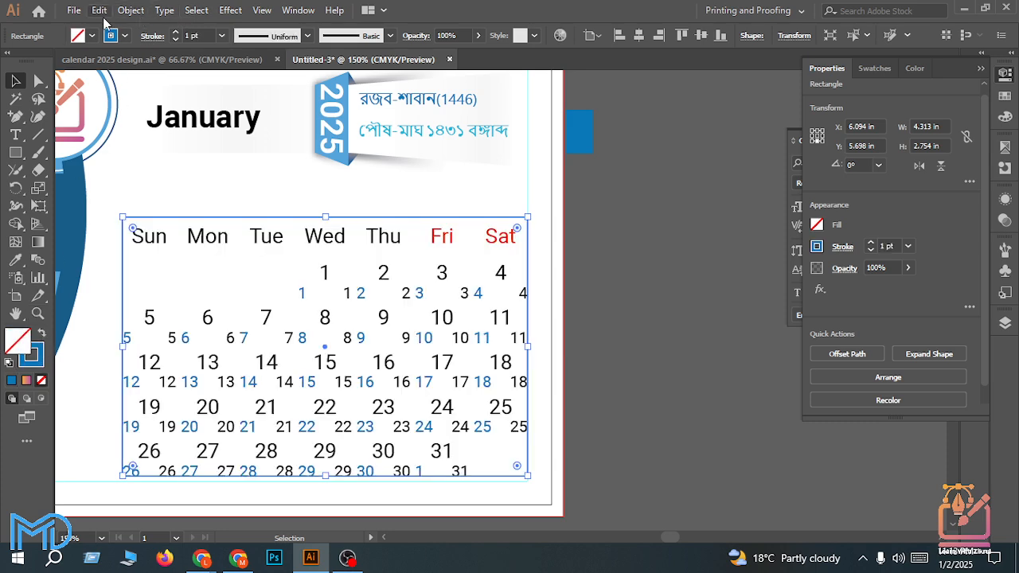
Step: Split the outlined rectangle into a grid of 6 rows and 7 columns with the preview enabled
click(131, 10)
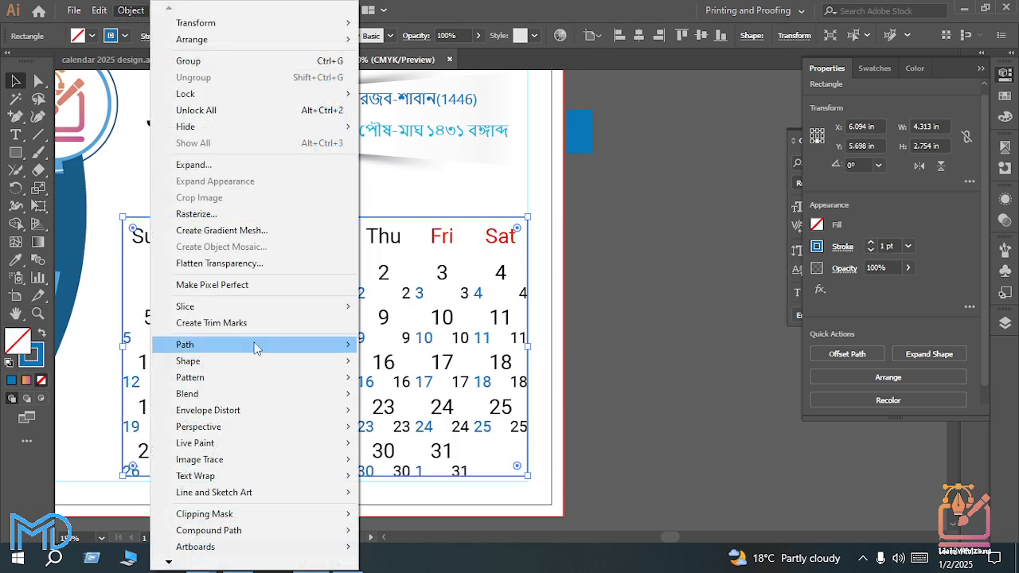
mouse_move(343, 347)
click(411, 508)
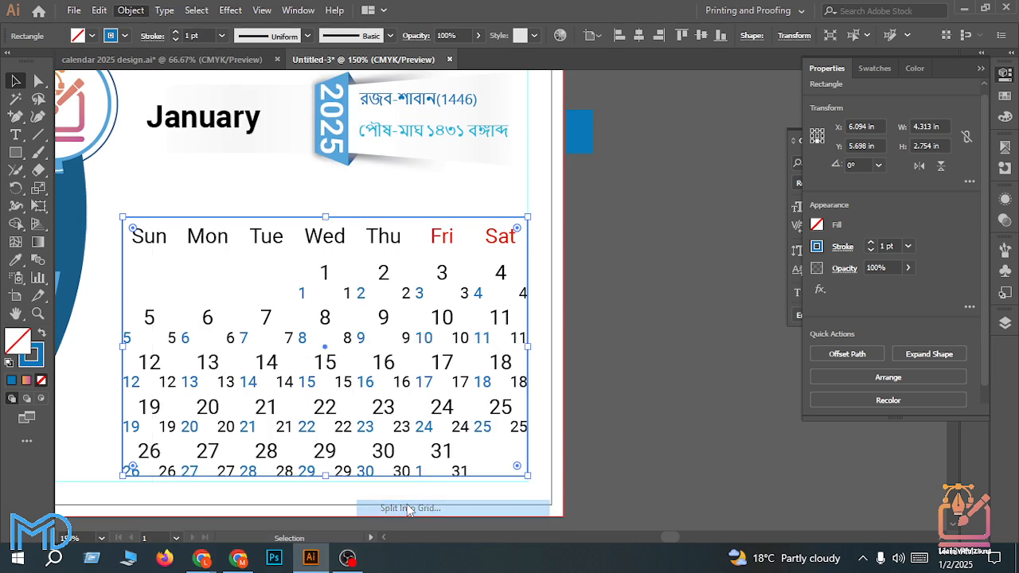
click(729, 389)
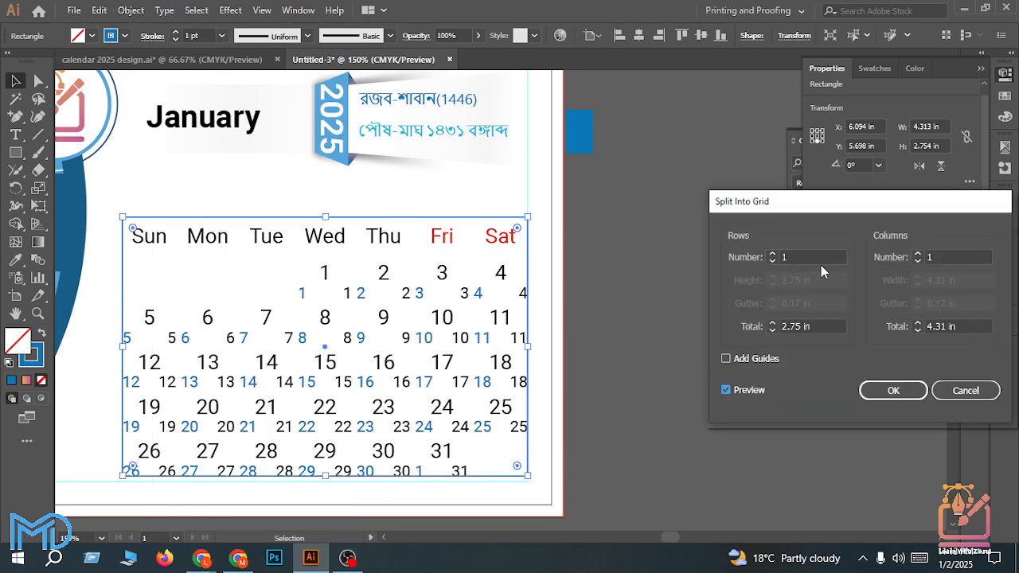
click(795, 257)
text(6)
key(BackSpace)
key(BackSpace)
text(6)
key(Tab)
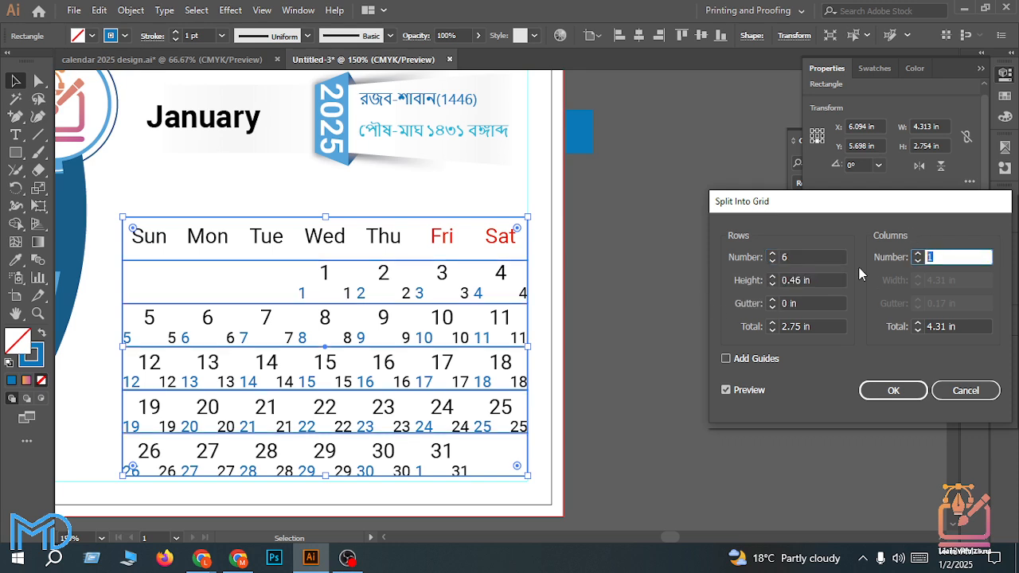
text(7)
Step: Set the grid's row and column gutters to 0.05 in, apply the split and deselect the cells
click(800, 304)
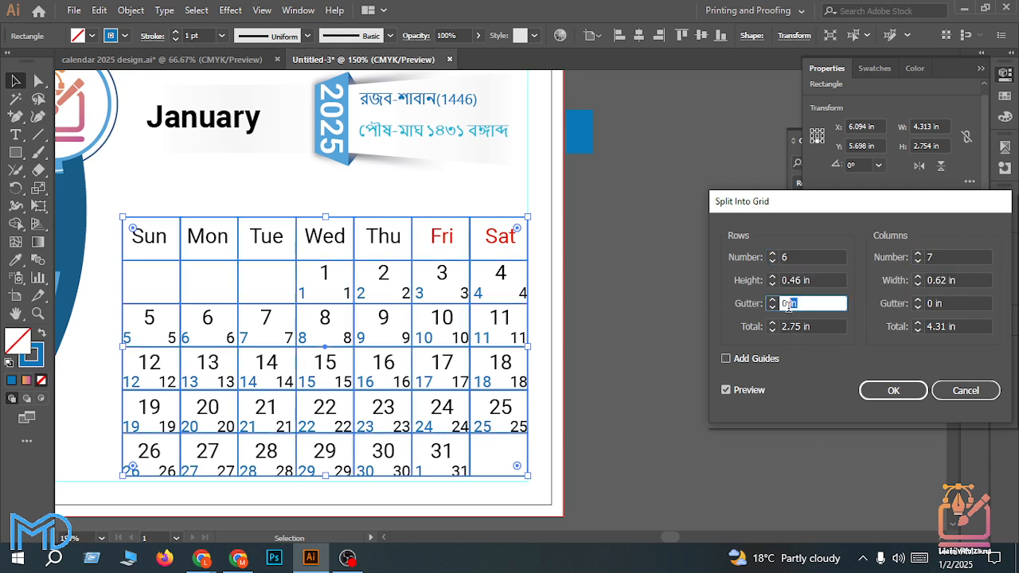
text(0.05)
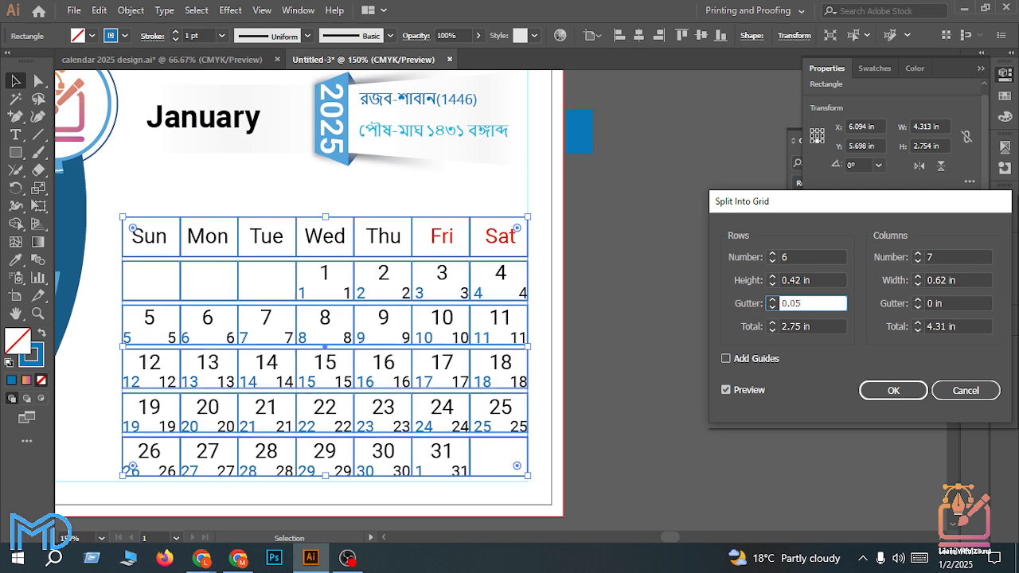
click(985, 303)
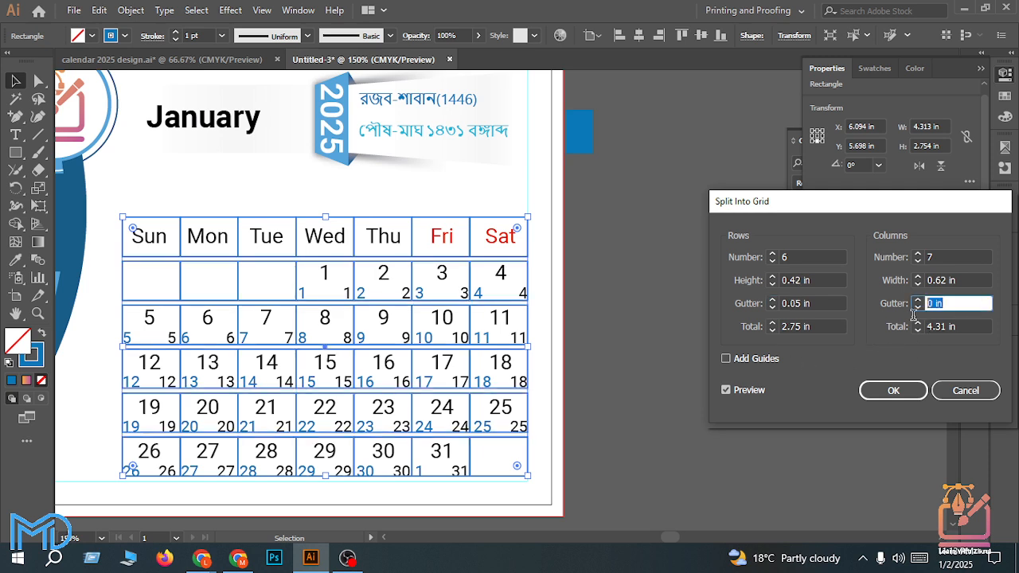
text(0.05)
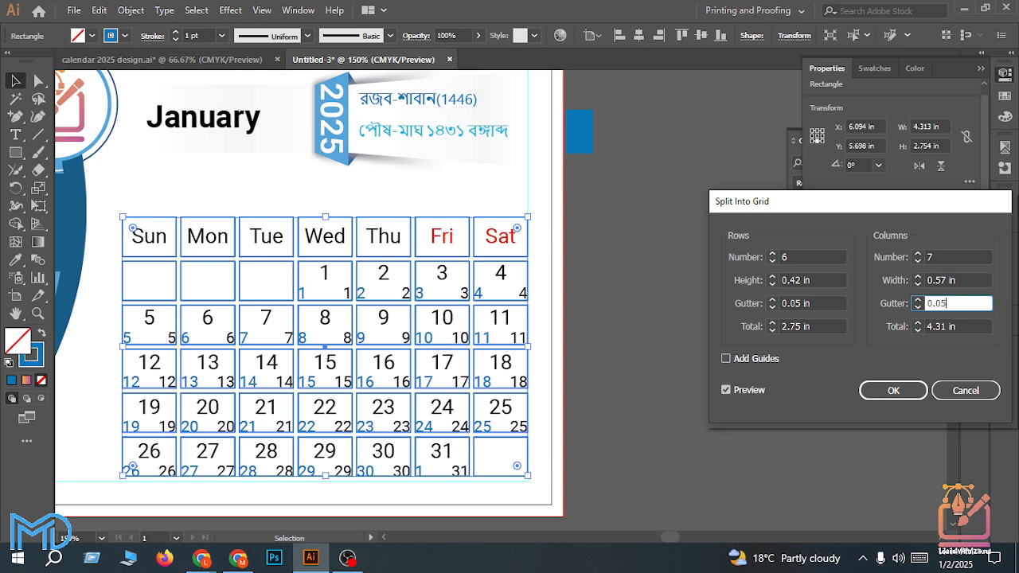
click(879, 390)
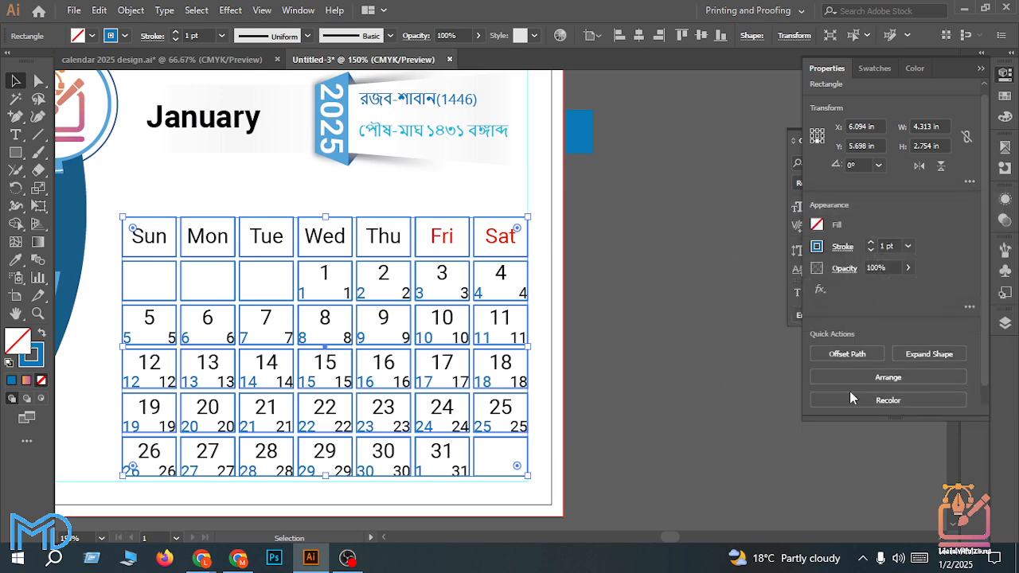
scroll(398, 263, up, 1)
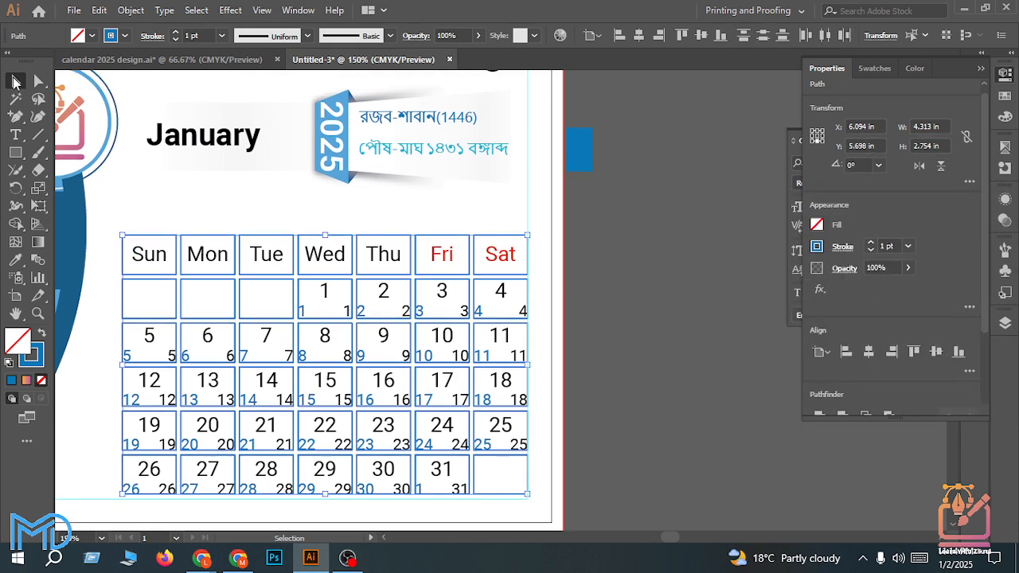
click(579, 325)
Step: Examine how the large and small dates fit inside the blue grid cells
scroll(541, 302, up, 2)
scroll(444, 318, down, 1)
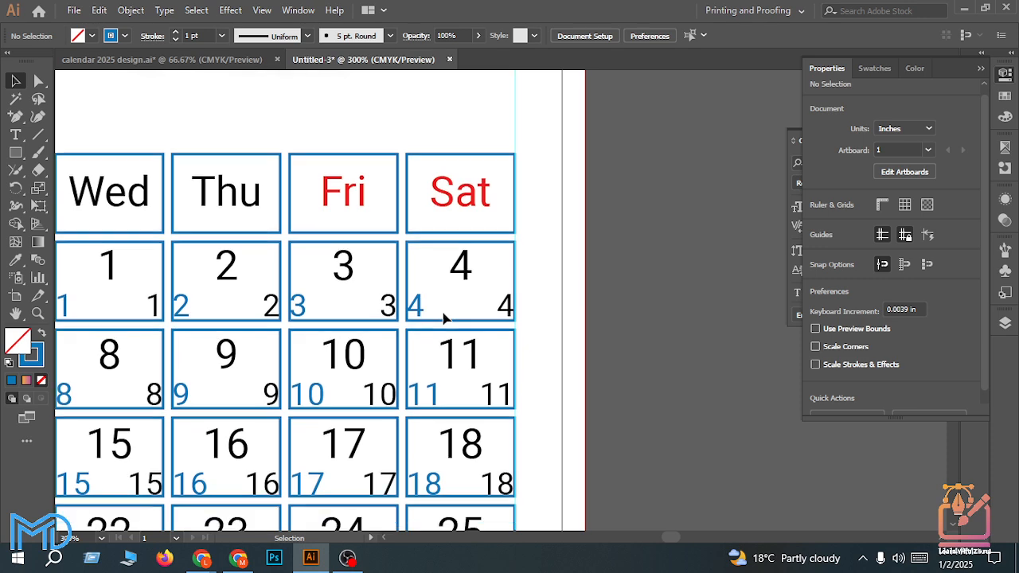
click(515, 326)
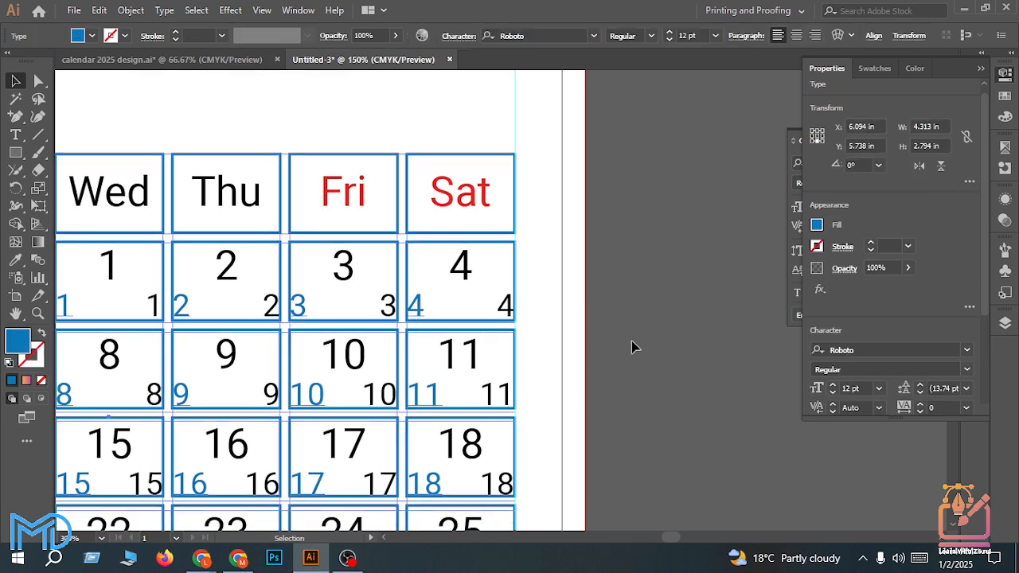
scroll(634, 341, down, 3)
click(407, 404)
scroll(407, 405, up, 2)
scroll(416, 401, up, 1)
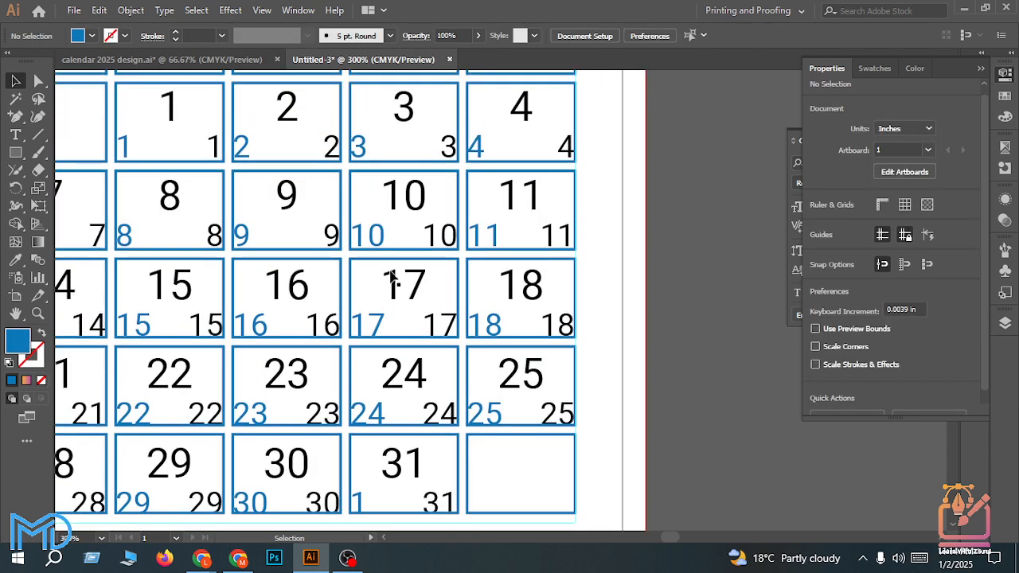
Step: Select the blue left-aligned small dates and increase their horizontal scale to 113%
click(384, 188)
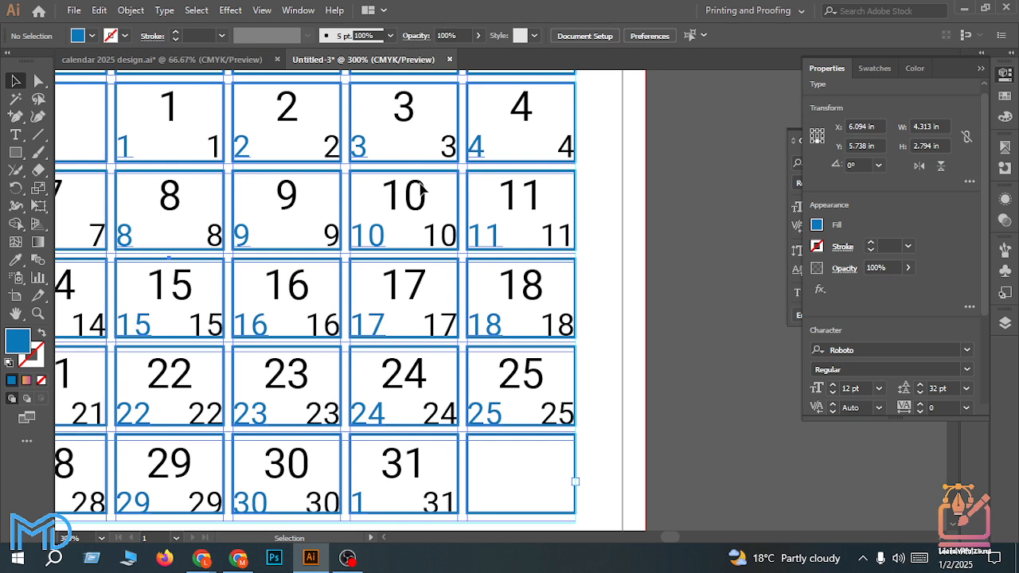
scroll(384, 189, down, 3)
scroll(331, 221, up, 2)
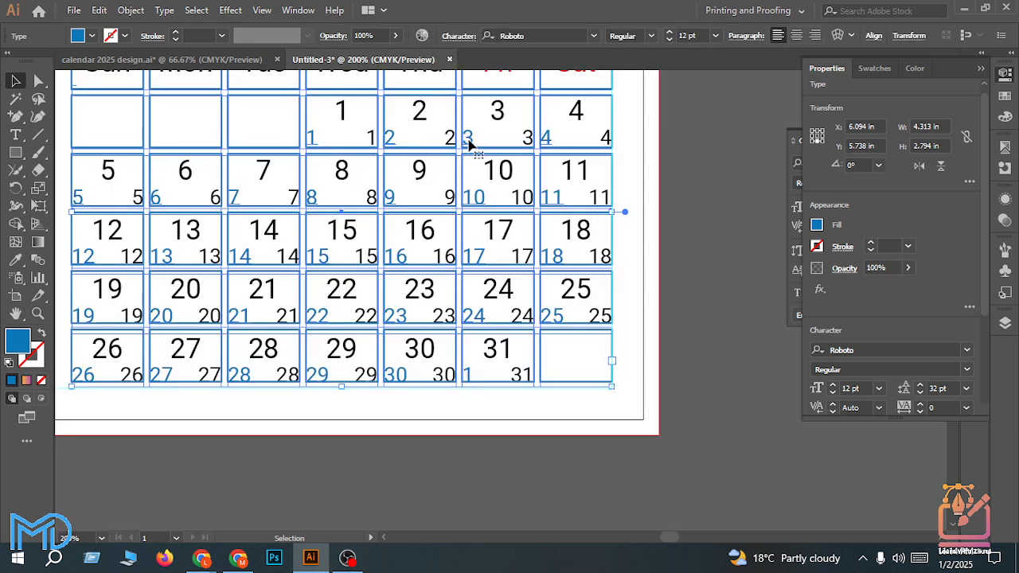
scroll(873, 364, down, 1)
scroll(885, 351, down, 1)
scroll(899, 353, up, 1)
click(979, 71)
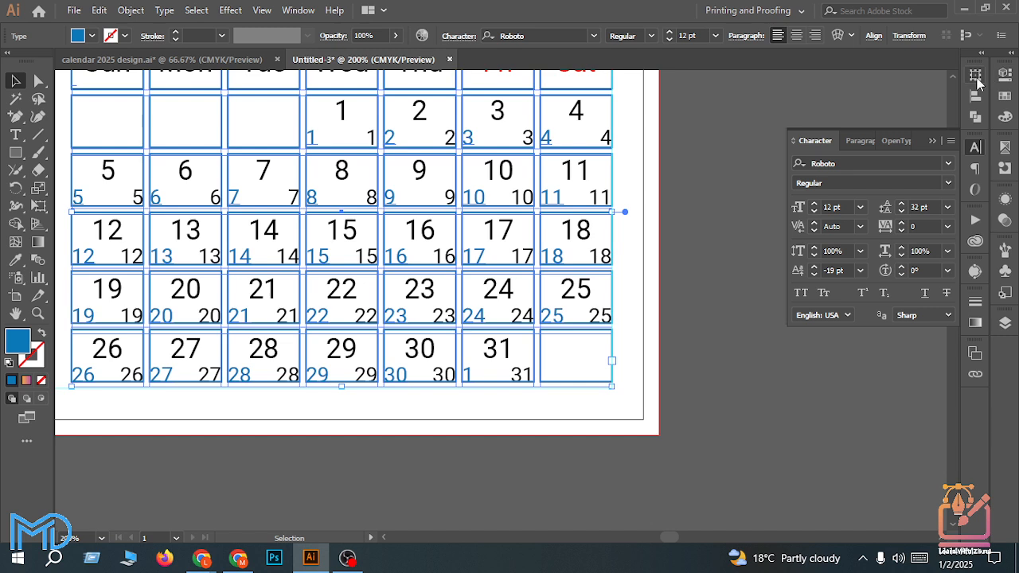
click(900, 249)
click(900, 249)
click(900, 249)
click(900, 249)
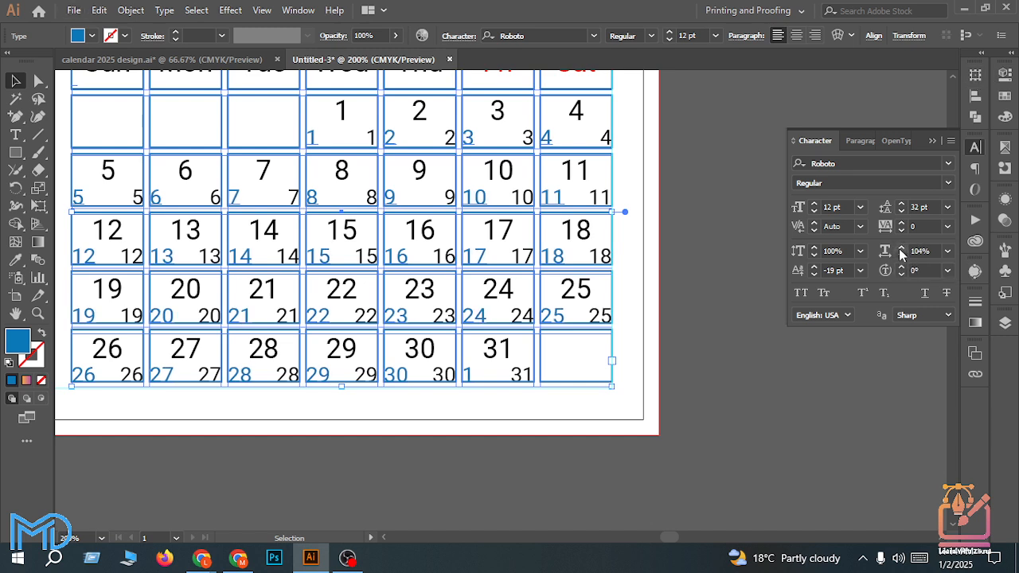
click(900, 250)
click(900, 249)
click(901, 249)
click(900, 249)
click(900, 249)
click(900, 249)
click(900, 249)
click(900, 249)
click(900, 249)
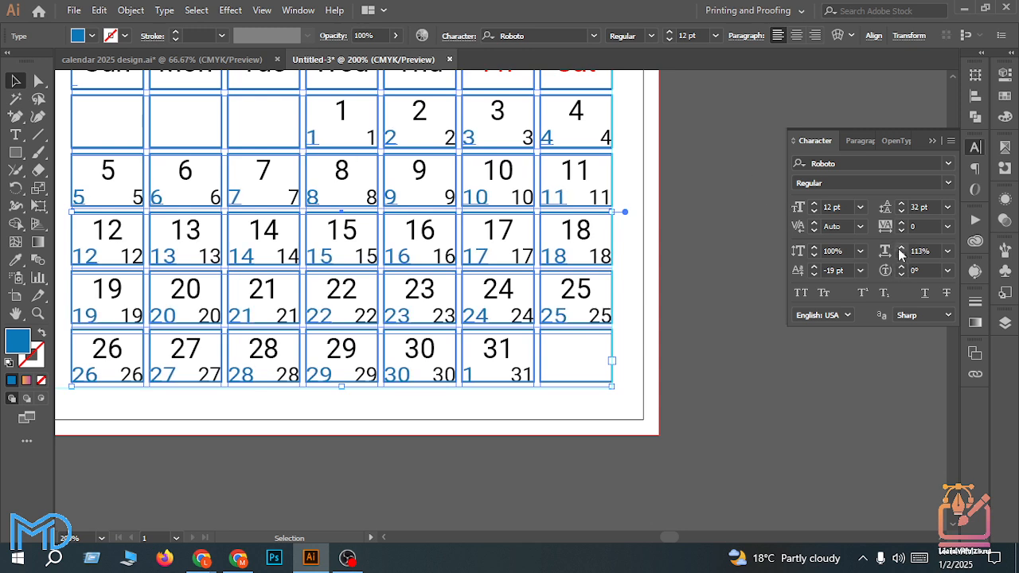
Step: Try widening the small blue dates to a horizontal scale of 140%
click(900, 249)
click(901, 250)
click(901, 249)
click(900, 249)
click(901, 249)
click(900, 249)
click(900, 249)
click(900, 249)
click(900, 250)
click(900, 249)
click(901, 249)
click(901, 249)
click(900, 249)
click(900, 249)
click(901, 249)
click(901, 249)
click(900, 249)
click(900, 249)
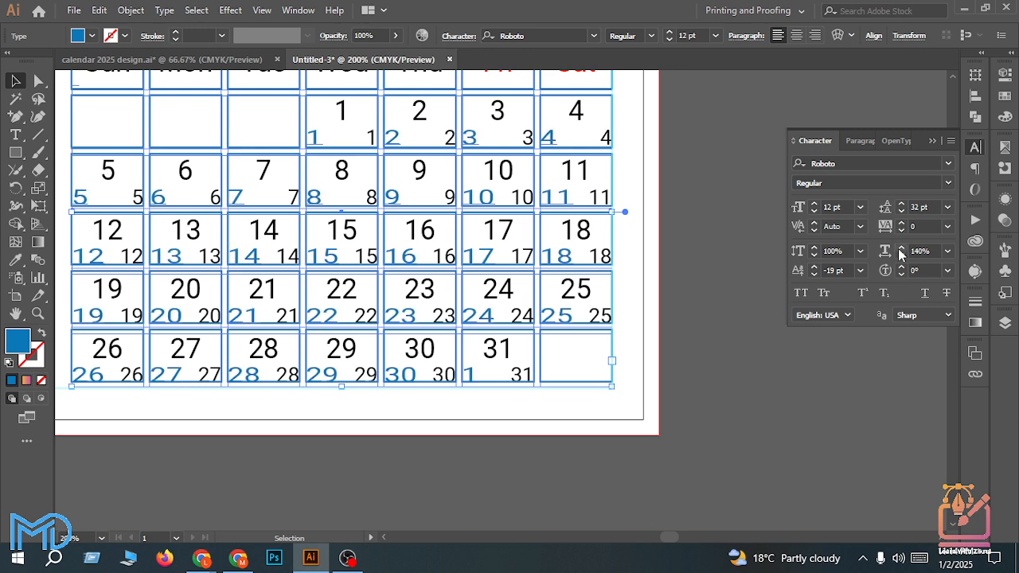
scroll(164, 280, up, 1)
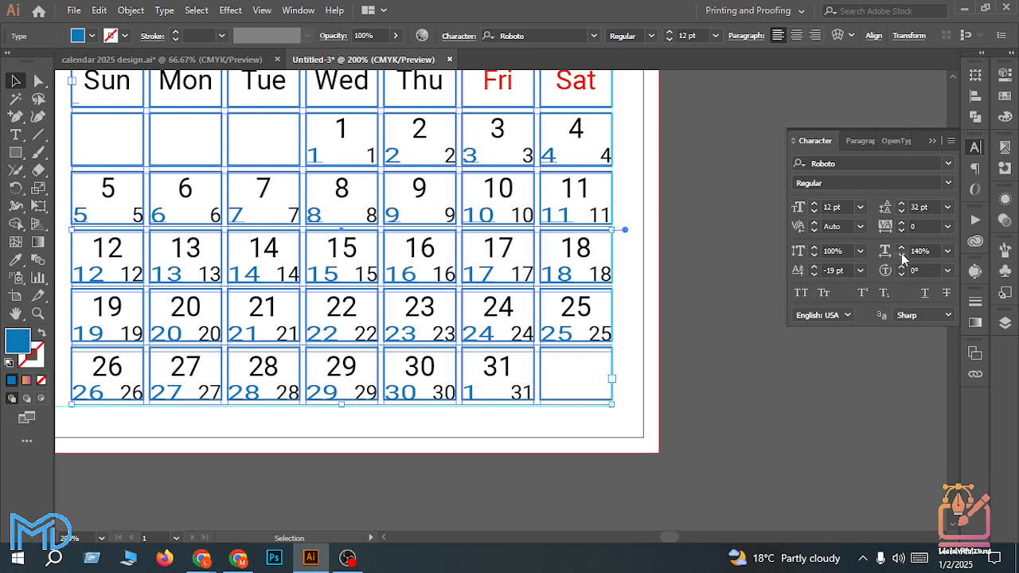
Step: Reset the horizontal scale of the small blue dates to 100%
click(947, 251)
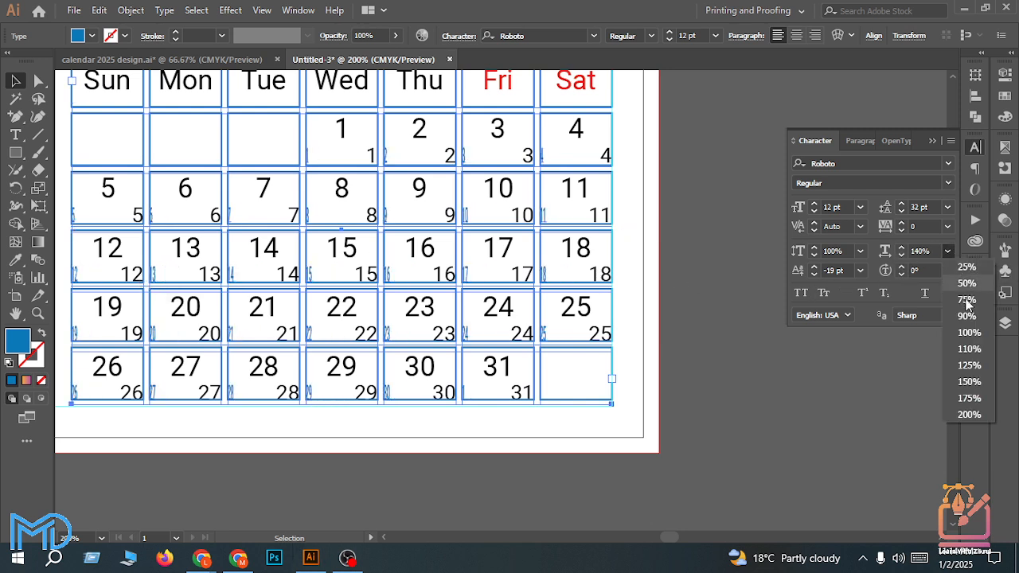
click(967, 333)
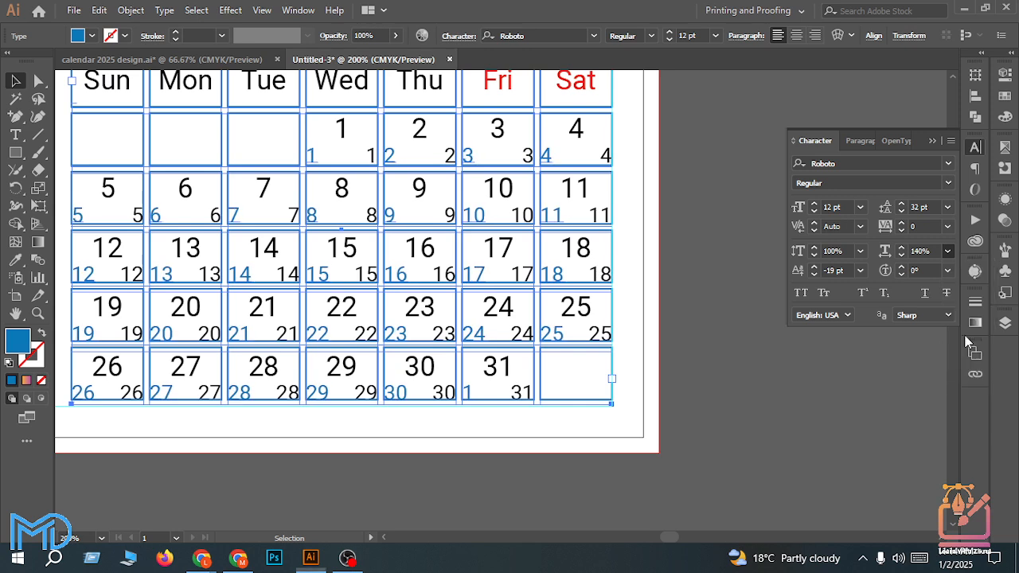
scroll(661, 305, up, 2)
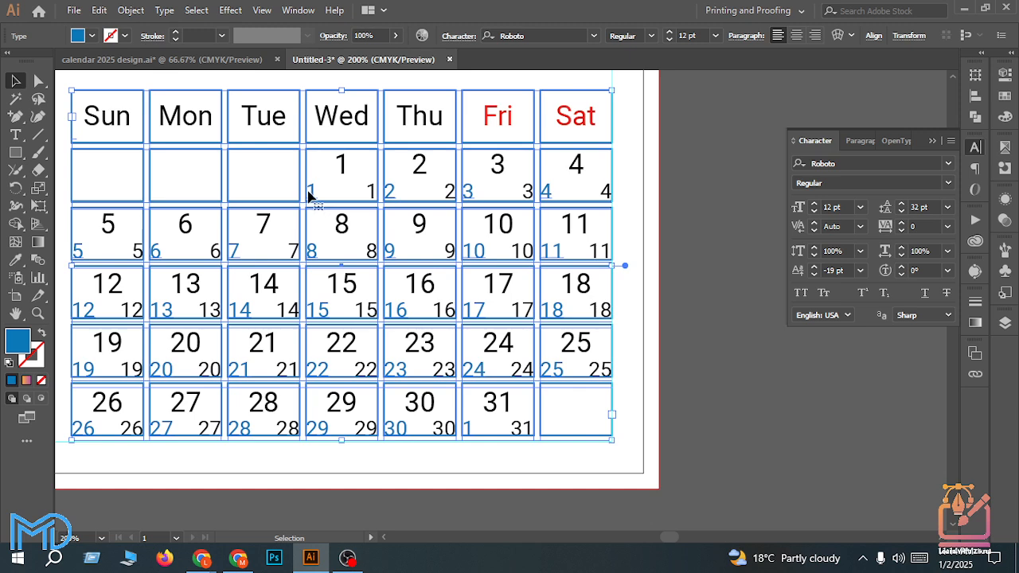
double_click(311, 196)
click(311, 196)
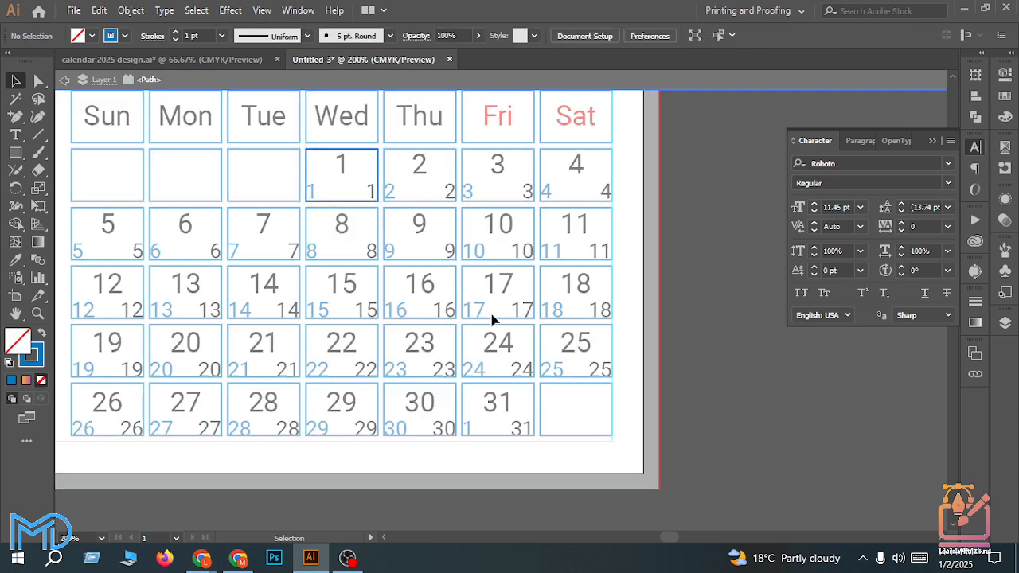
double_click(697, 368)
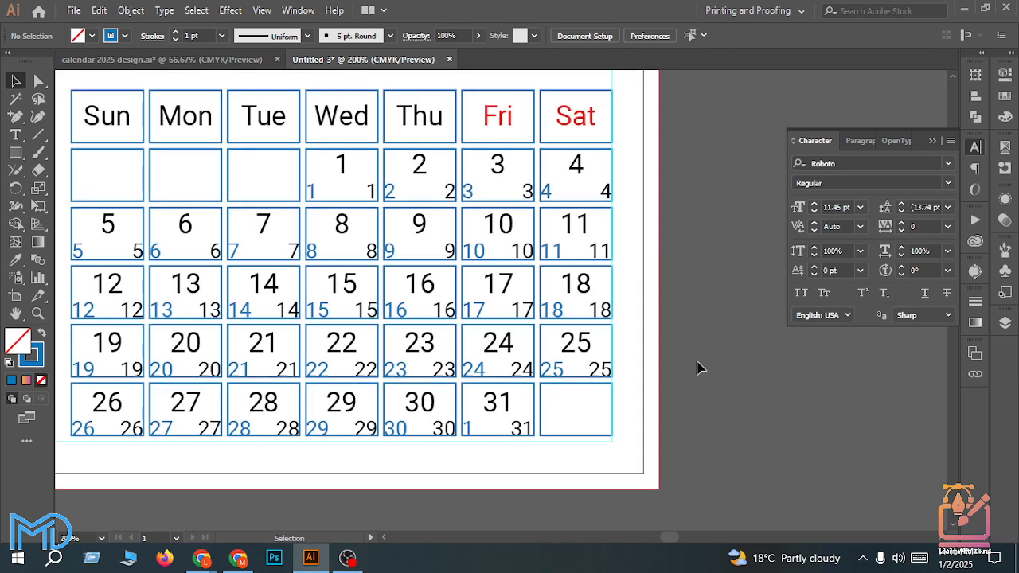
Step: Insert a leading space before the small blue dates 1 to 4 to move them off the cell borders
click(560, 377)
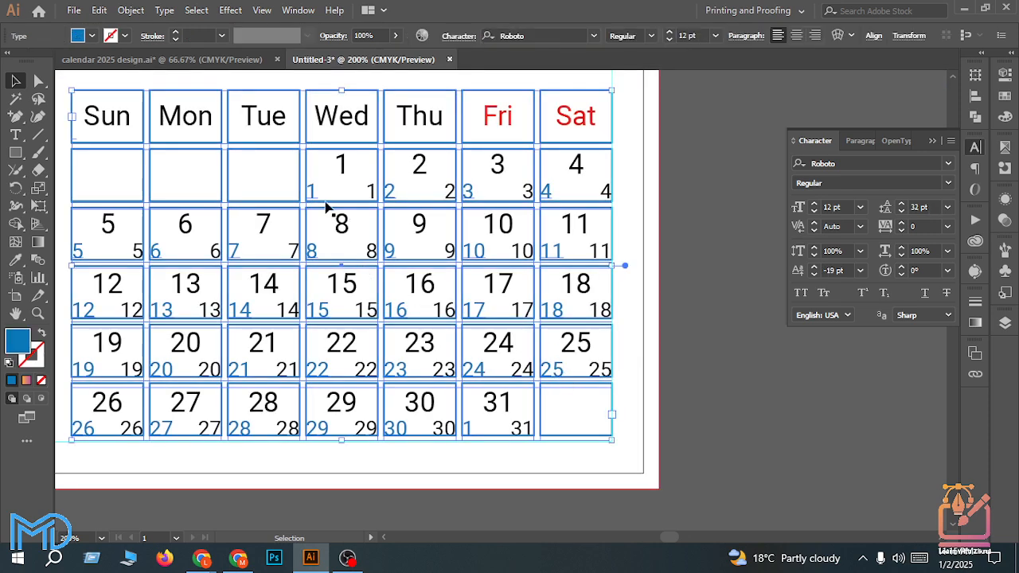
click(16, 135)
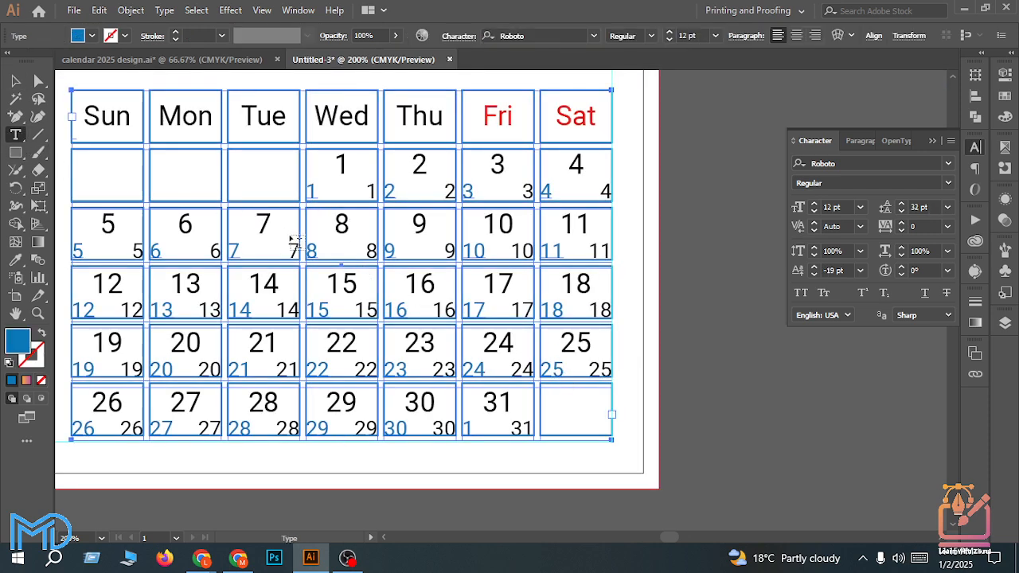
click(310, 188)
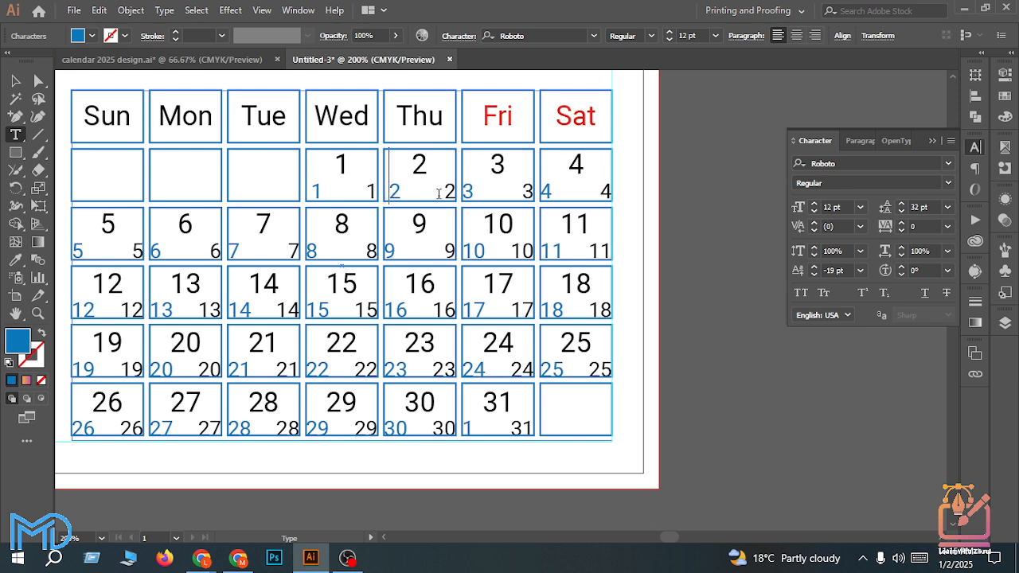
click(466, 191)
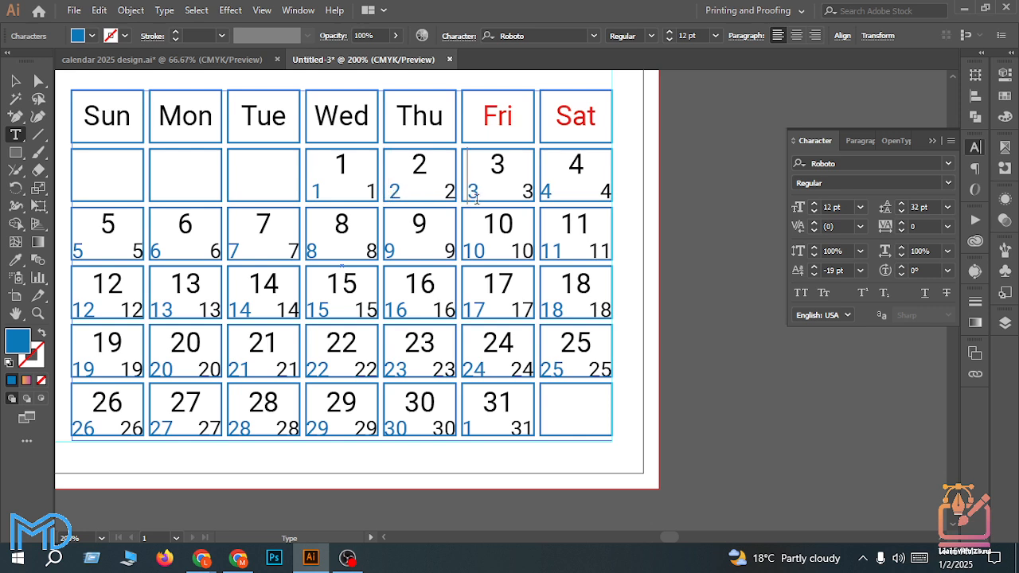
click(546, 190)
Step: Insert a leading space before each small blue date from 5 to 11 in the second week
click(545, 251)
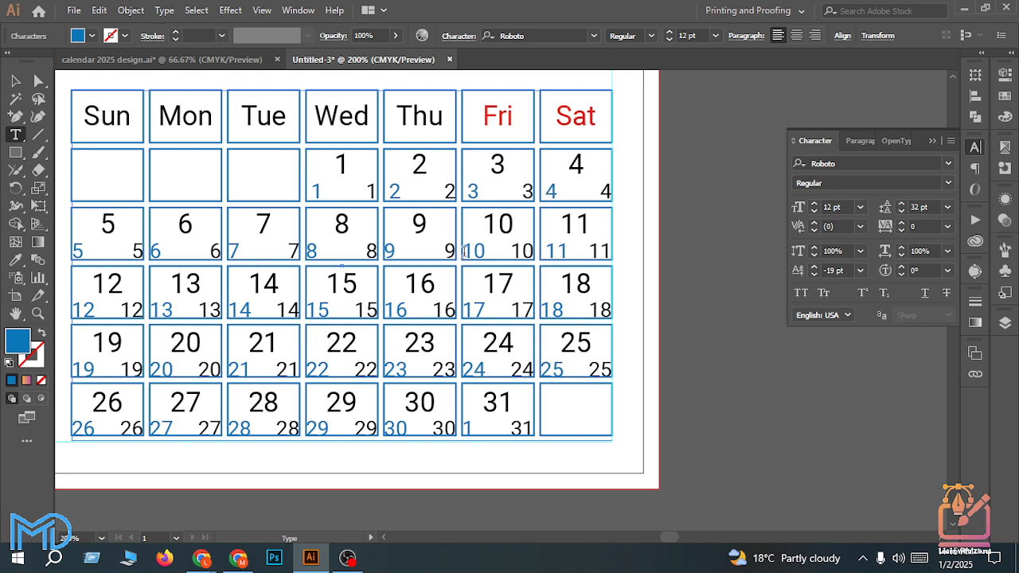
click(473, 253)
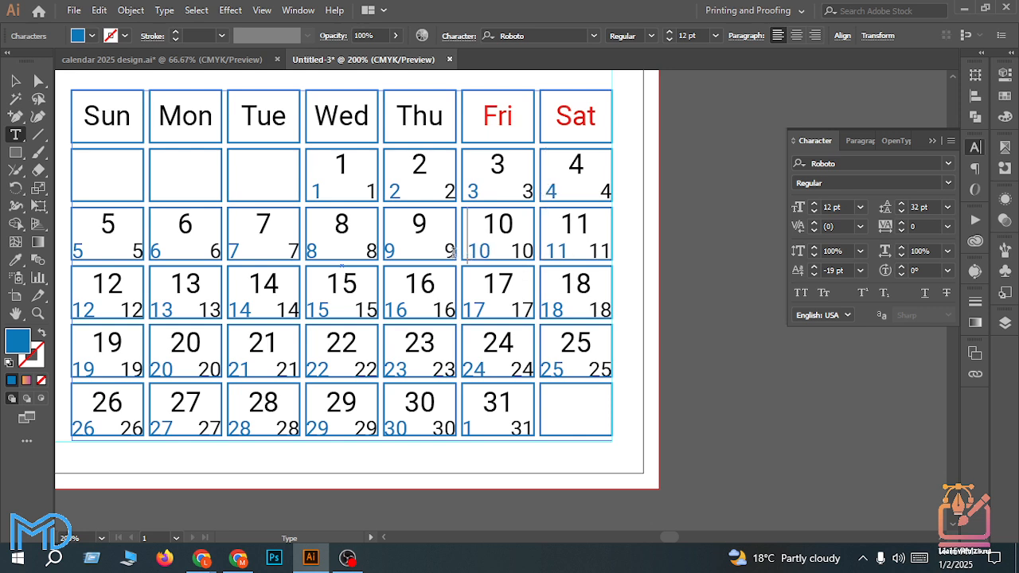
click(387, 250)
click(310, 252)
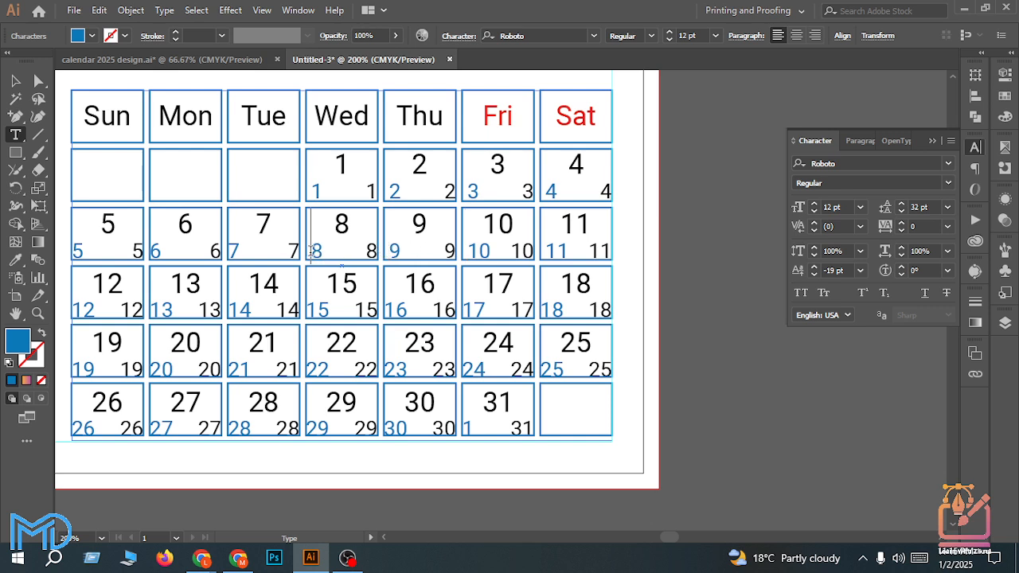
click(233, 251)
click(155, 250)
click(78, 251)
Step: Insert a leading space before each small blue date from 12 to 18 in the third week
click(80, 309)
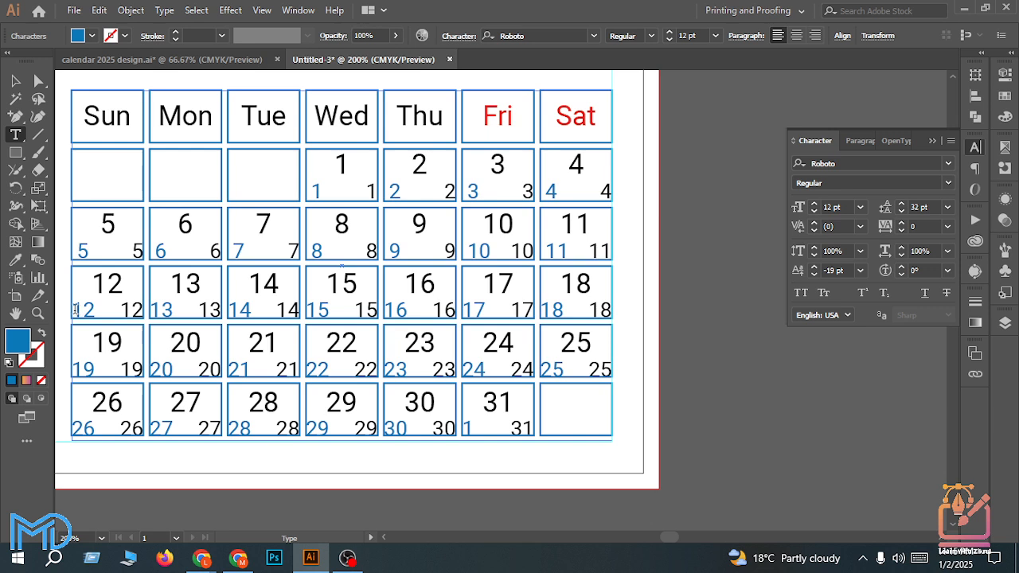
click(152, 309)
click(233, 309)
click(310, 310)
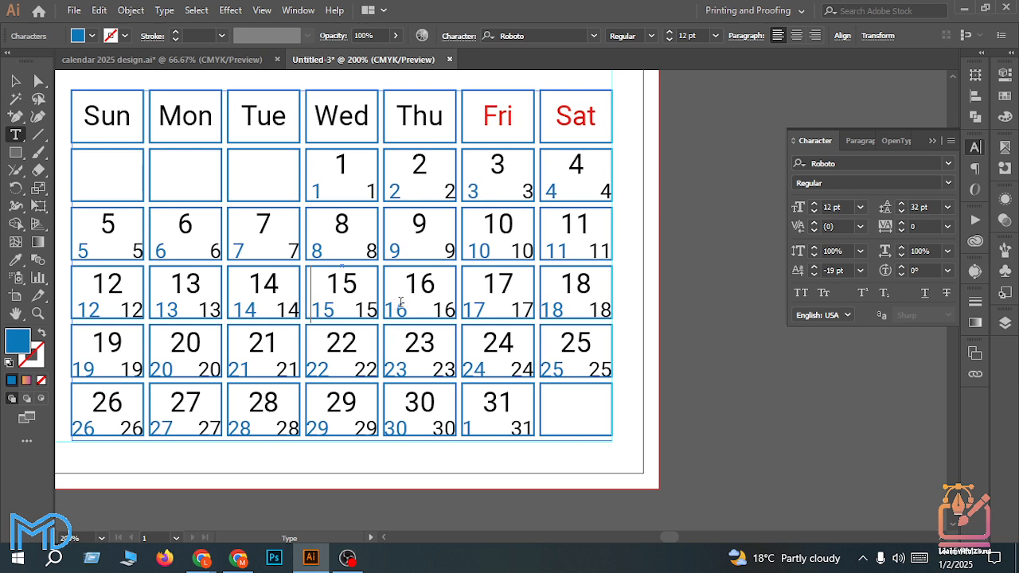
click(418, 309)
click(470, 306)
click(546, 310)
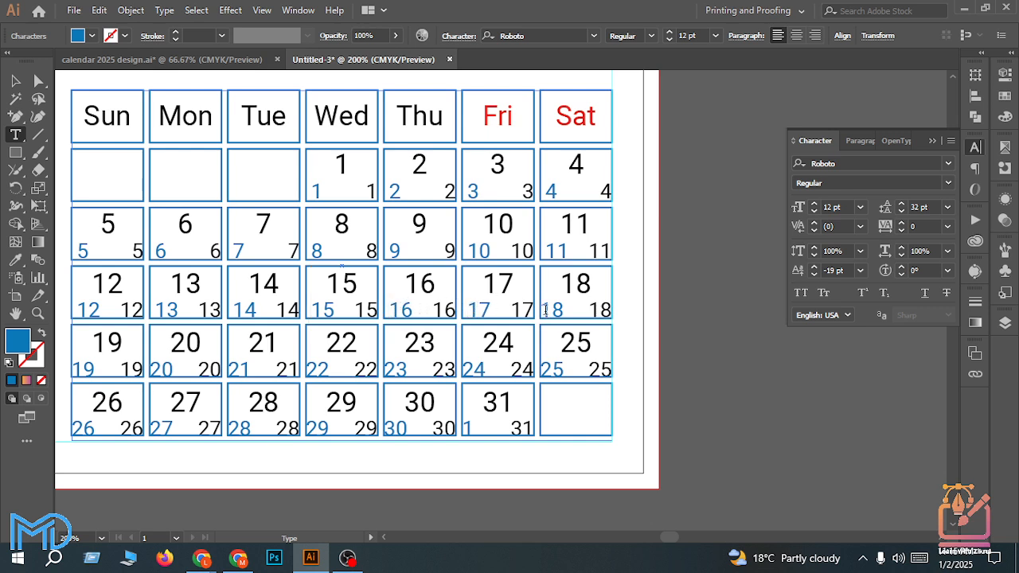
Step: Insert a leading space before each small blue date from 19 to 25 in the fourth week
click(545, 367)
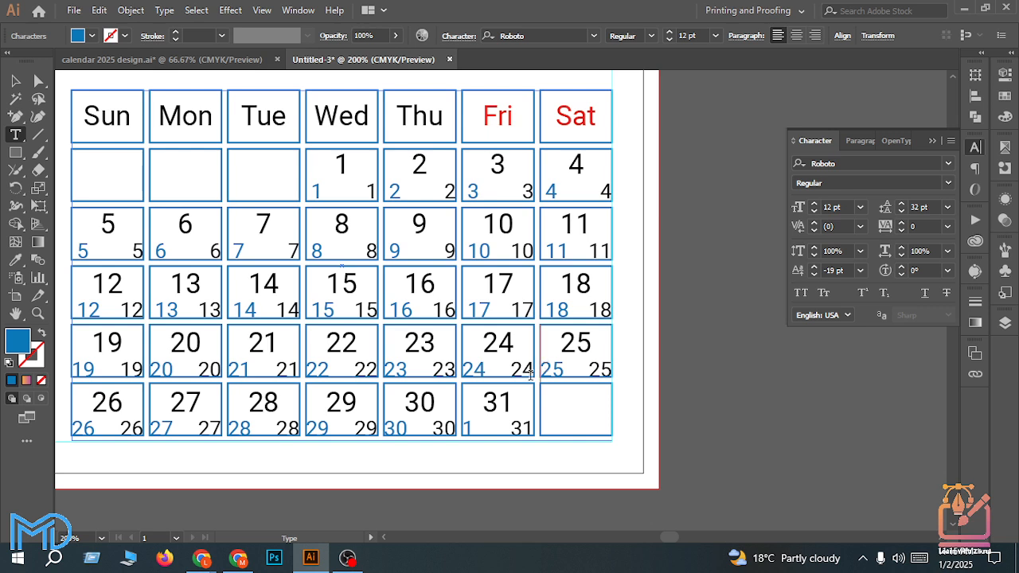
click(468, 369)
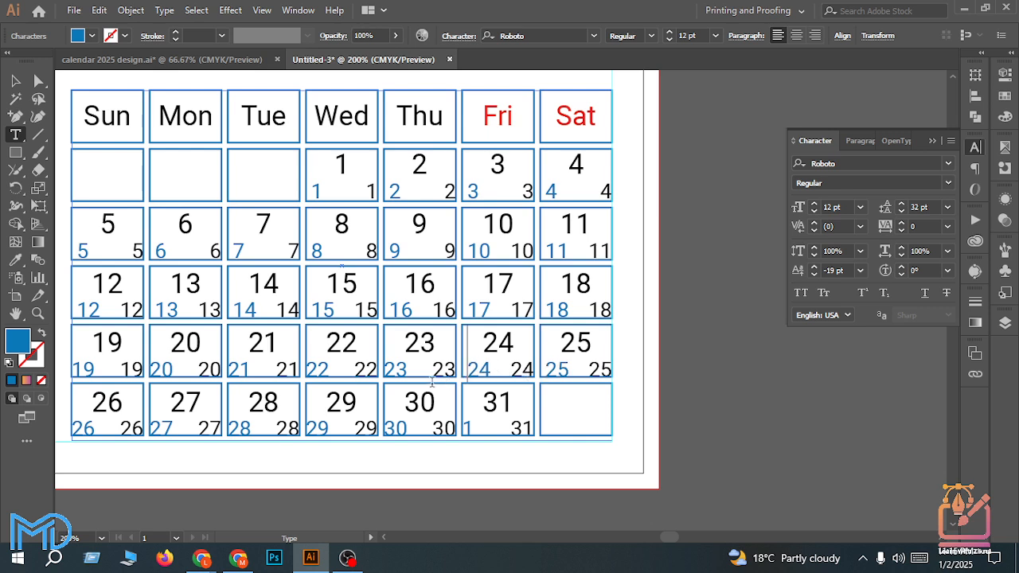
click(389, 367)
click(309, 368)
click(232, 368)
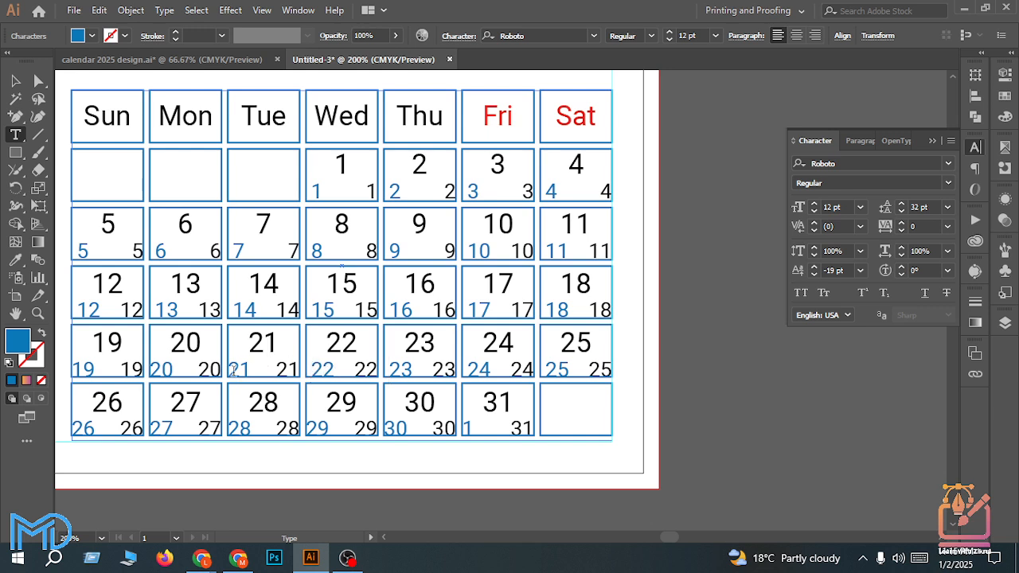
click(151, 369)
click(152, 369)
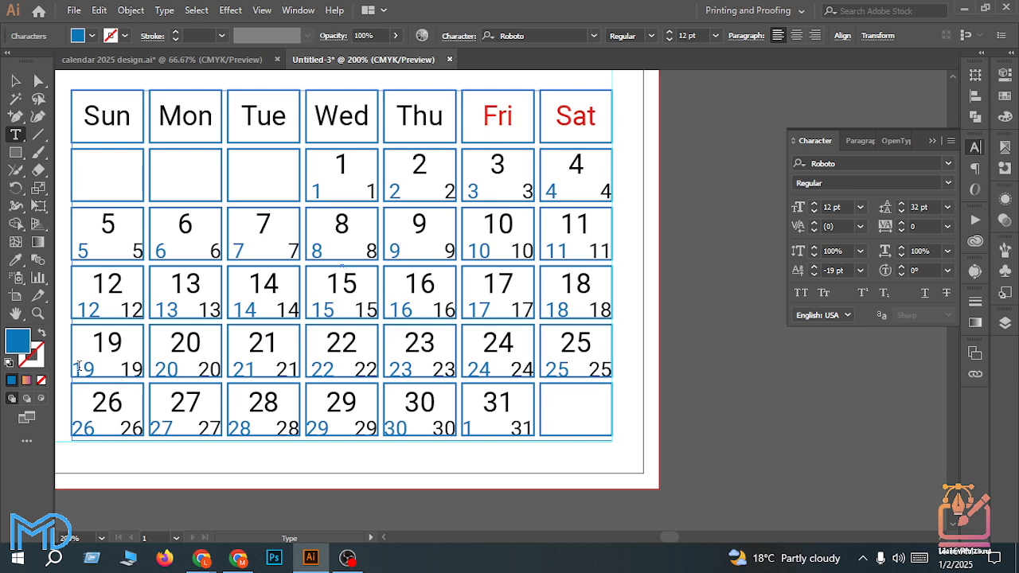
click(75, 365)
Step: Insert a leading space before the small blue dates 26 to 30 and the 1 under 31, and finish text editing
click(76, 425)
click(154, 426)
click(231, 427)
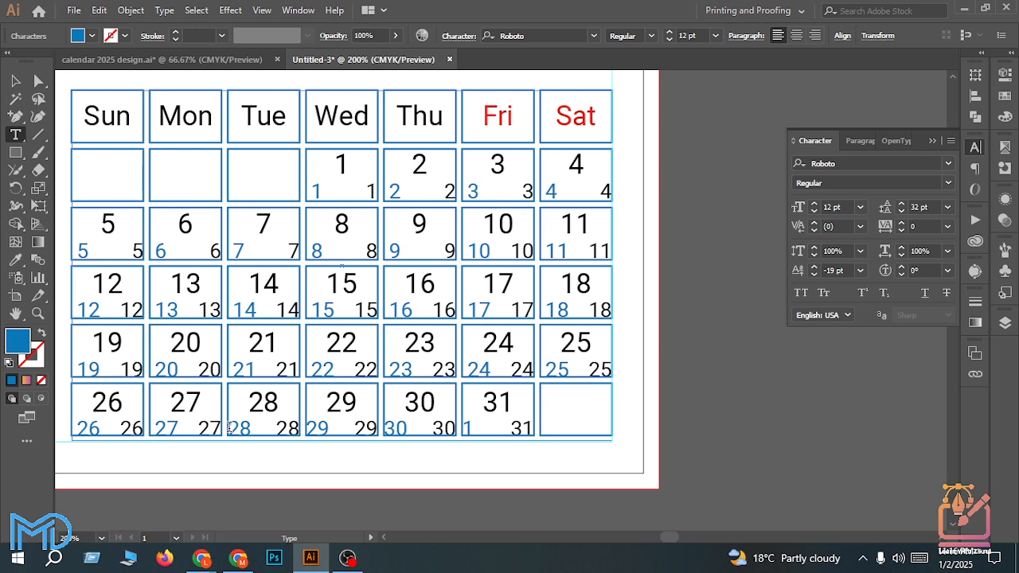
click(309, 428)
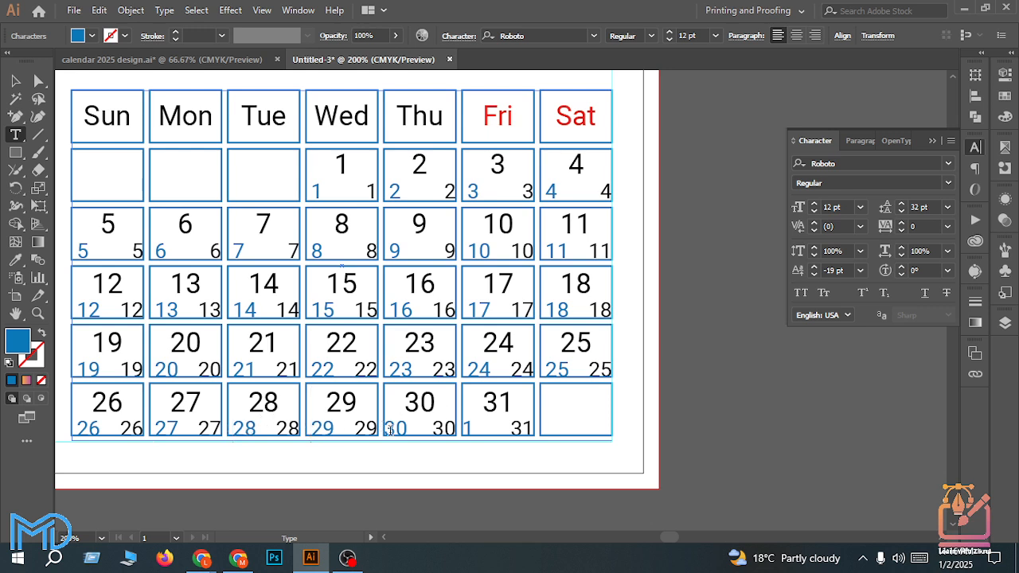
click(389, 428)
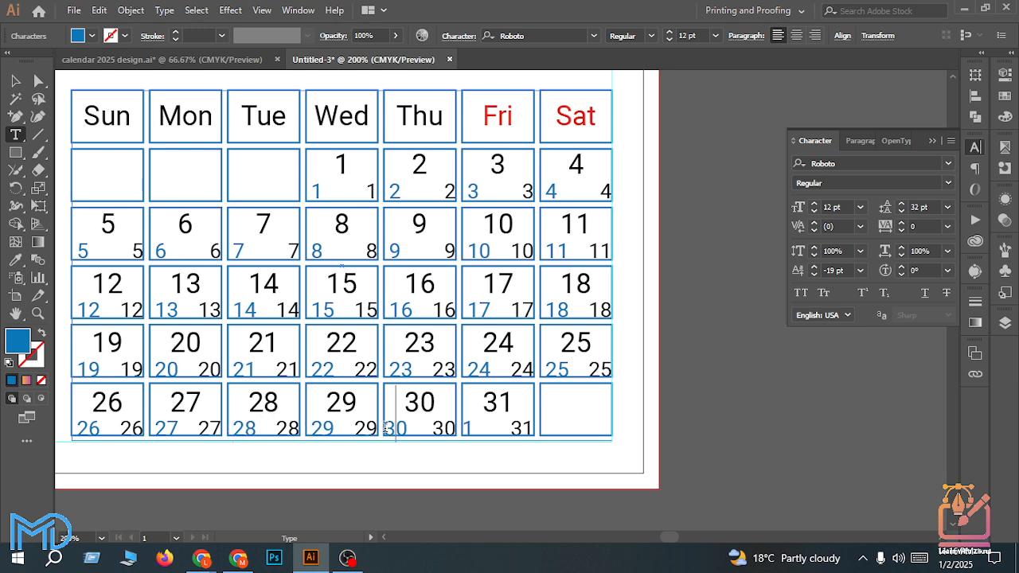
click(467, 422)
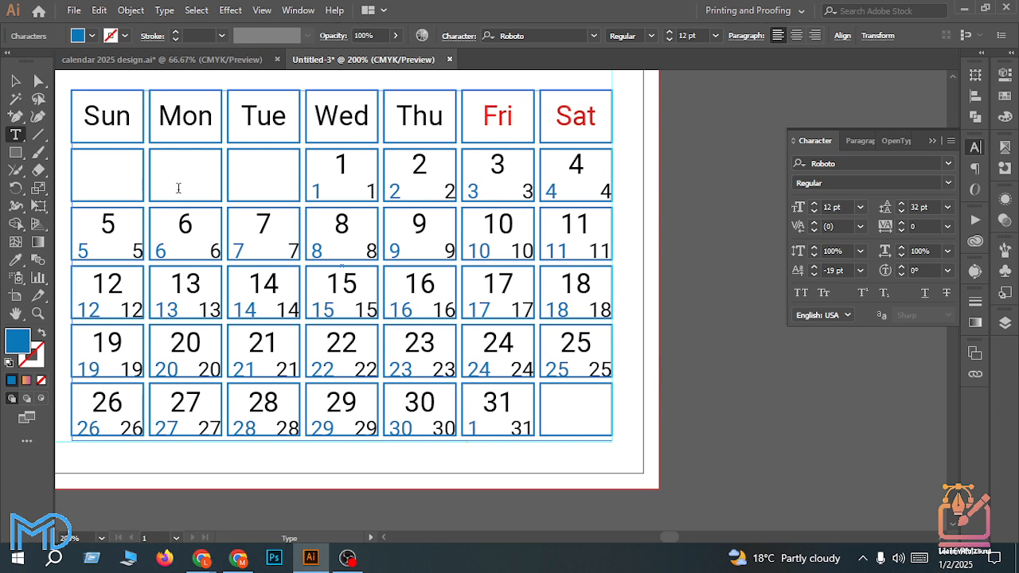
click(15, 81)
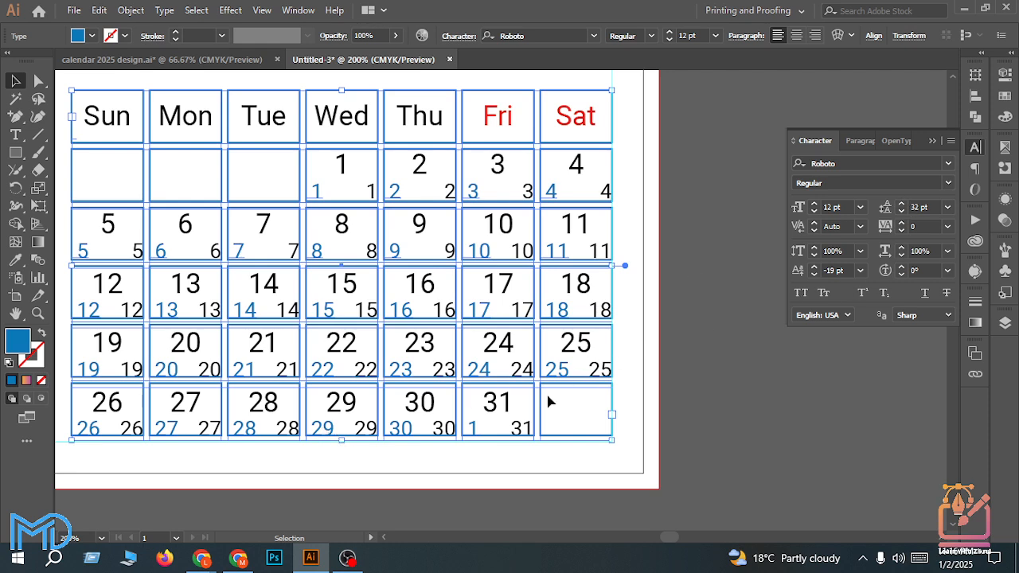
Step: Examine how the weekday names and the large and small dates sit inside the blue cell borders
scroll(546, 452, up, 3)
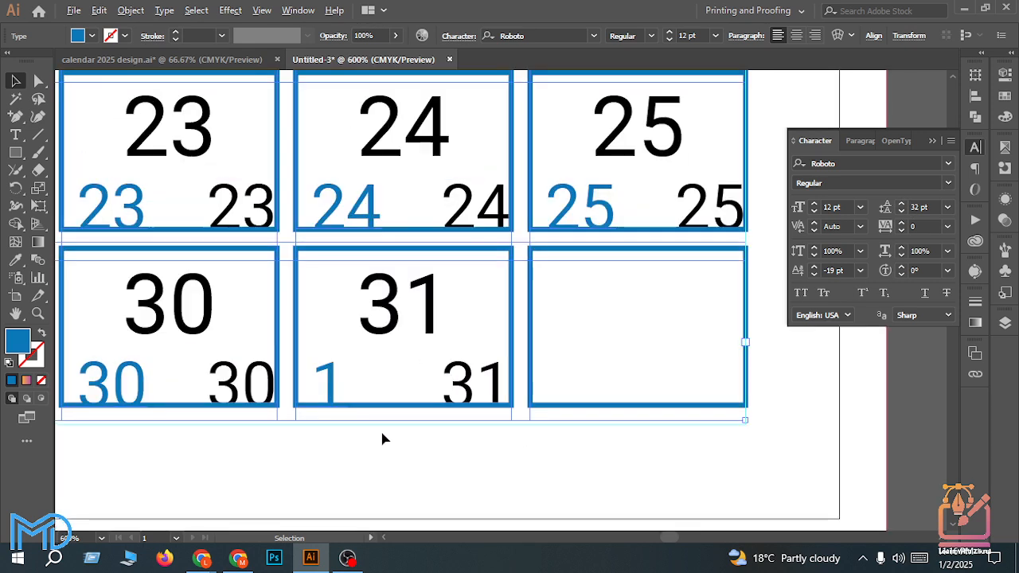
scroll(439, 427, down, 1)
scroll(461, 425, up, 3)
scroll(447, 241, down, 1)
scroll(458, 207, up, 1)
scroll(470, 163, up, 4)
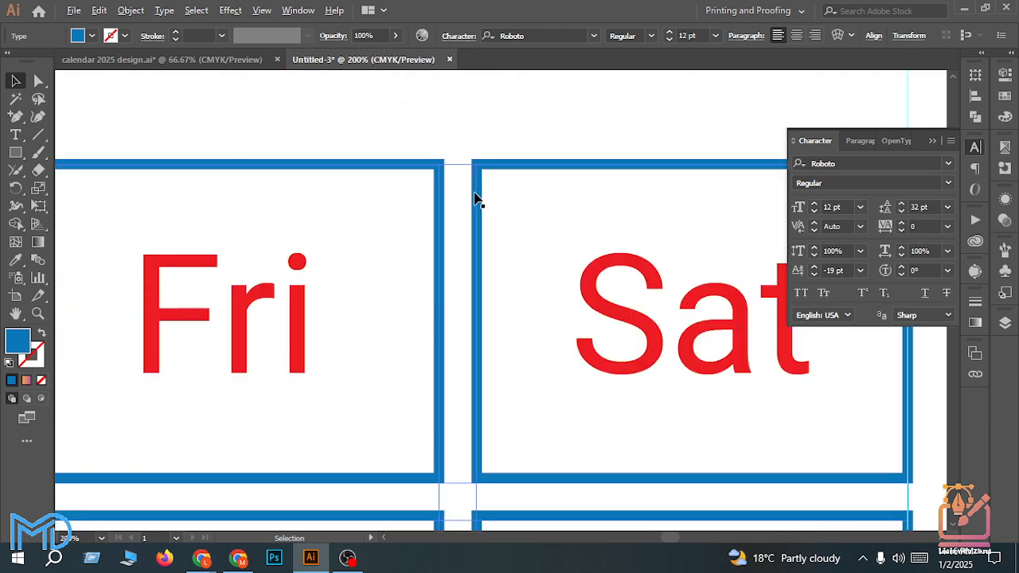
scroll(473, 198, down, 4)
scroll(575, 371, down, 1)
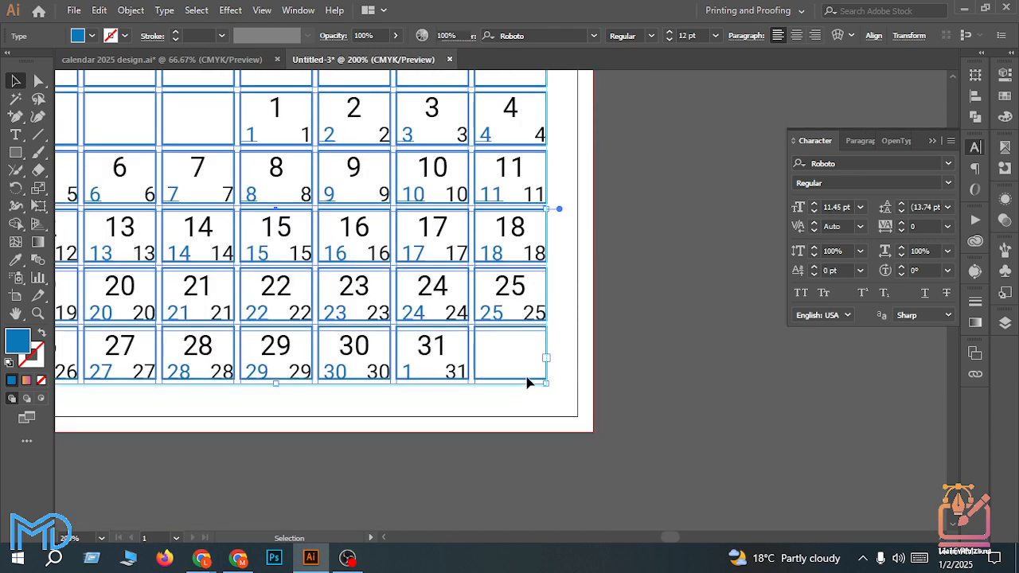
click(527, 382)
scroll(523, 380, up, 3)
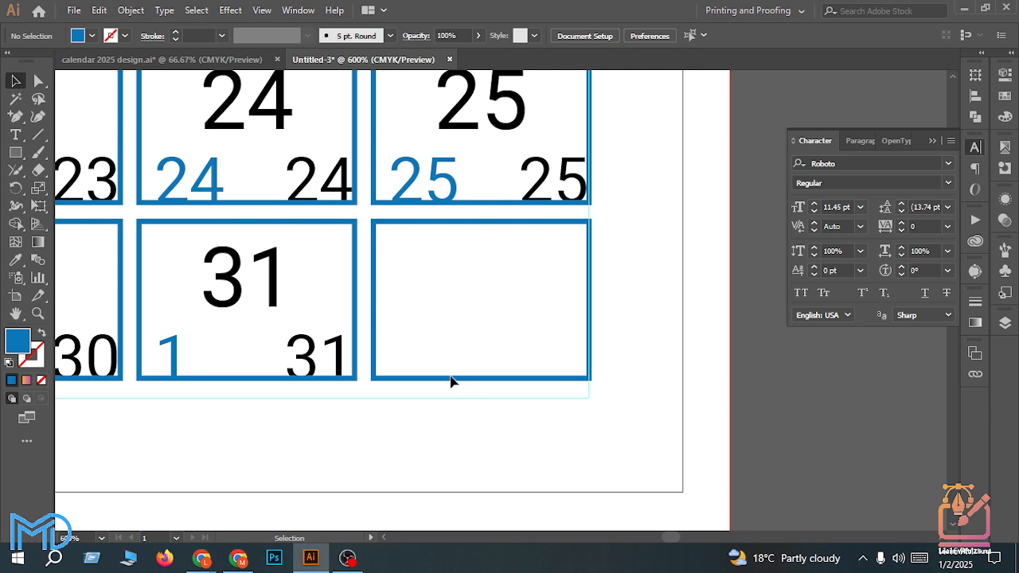
click(448, 379)
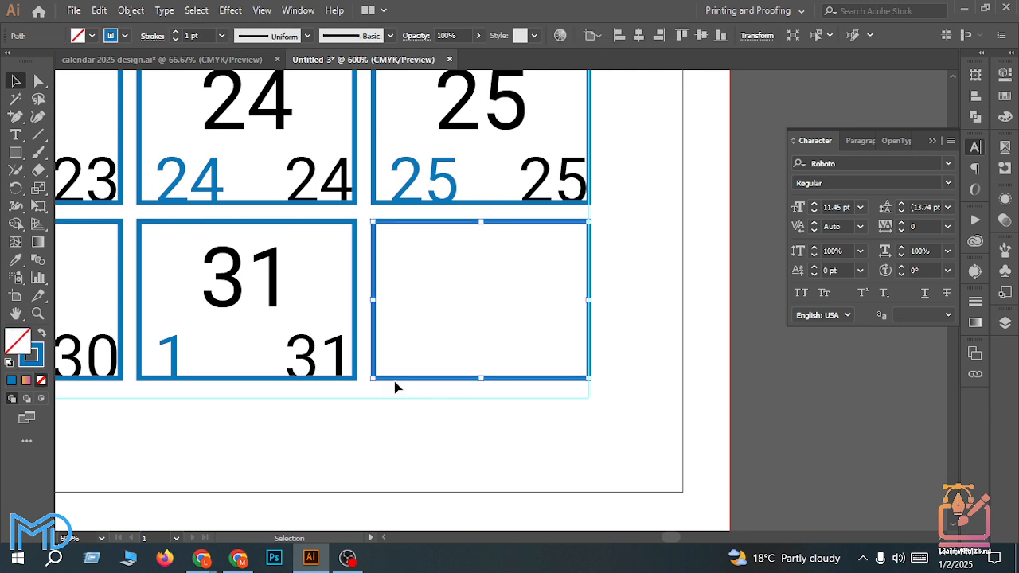
scroll(393, 379, down, 3)
scroll(424, 384, up, 2)
scroll(518, 369, down, 1)
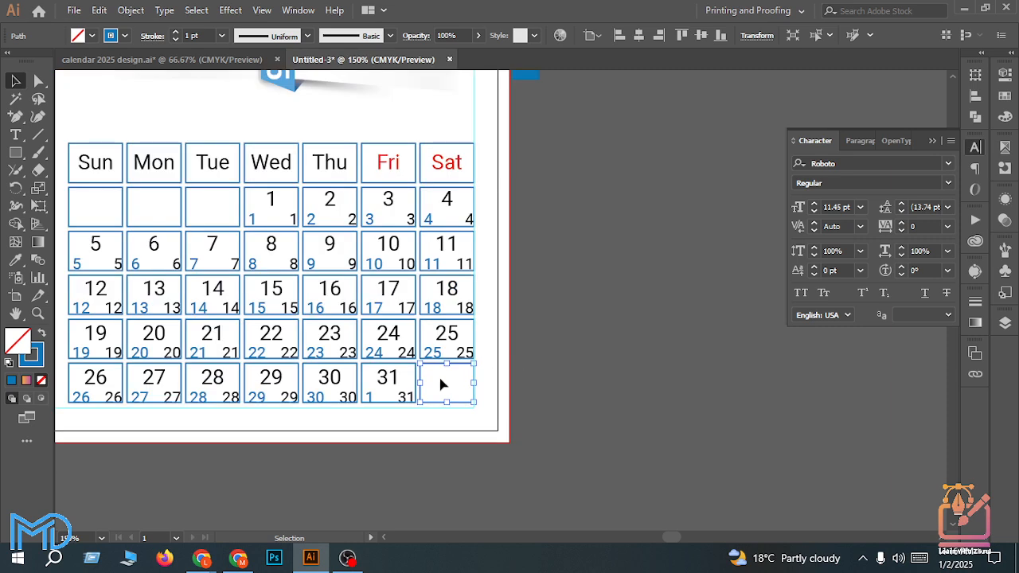
scroll(442, 385, up, 1)
click(561, 378)
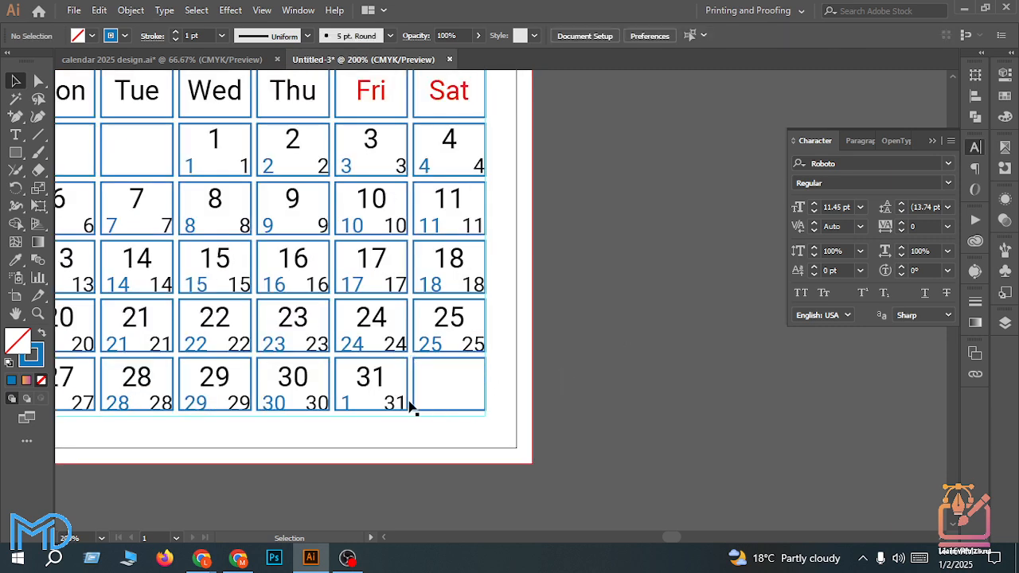
Step: Select the small blue dates and set their baseline shift to -20 pt
click(347, 407)
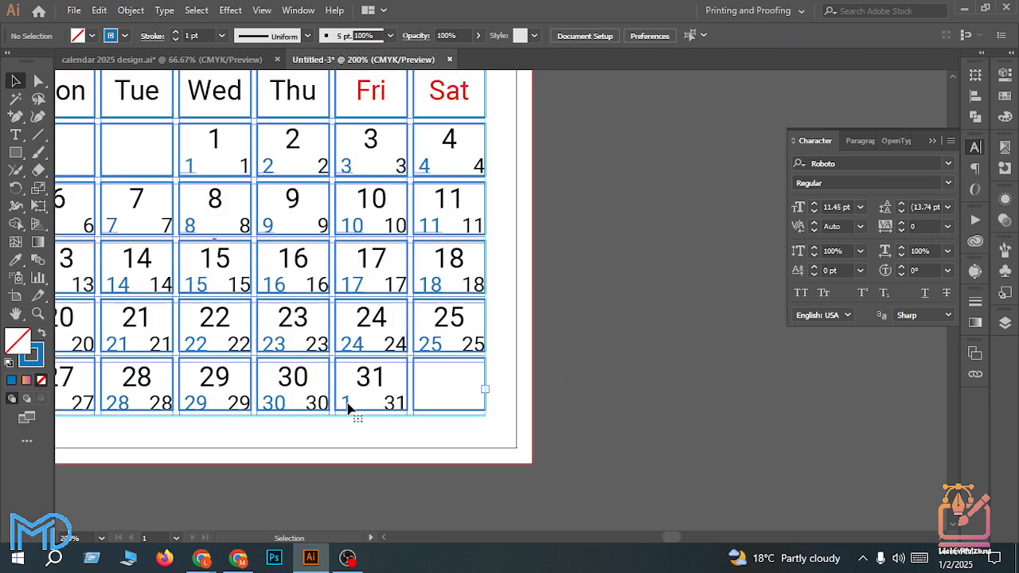
click(813, 275)
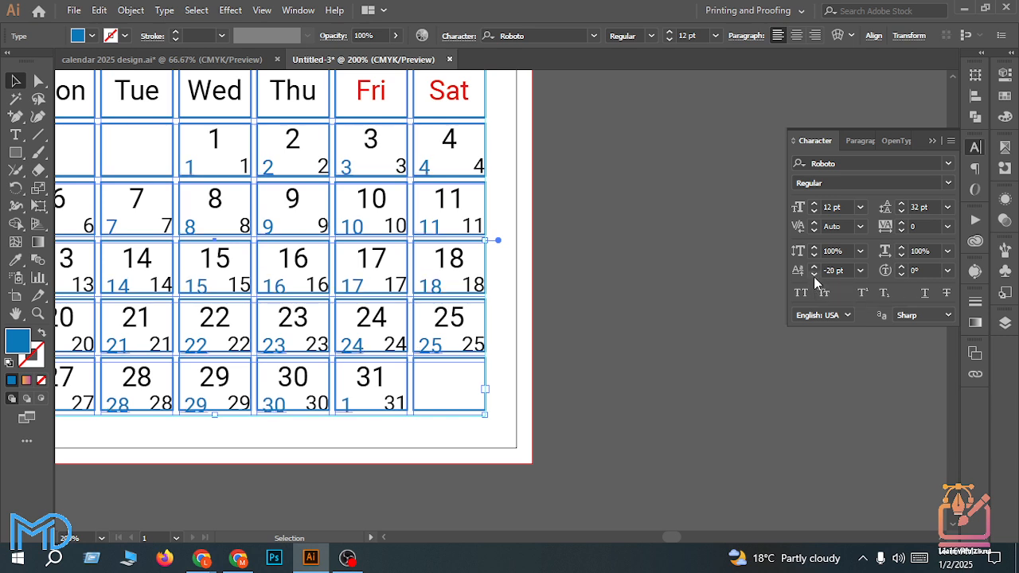
Step: Raise the small blue dates by setting their baseline shift to -16 pt and deselect the text
click(812, 267)
click(813, 267)
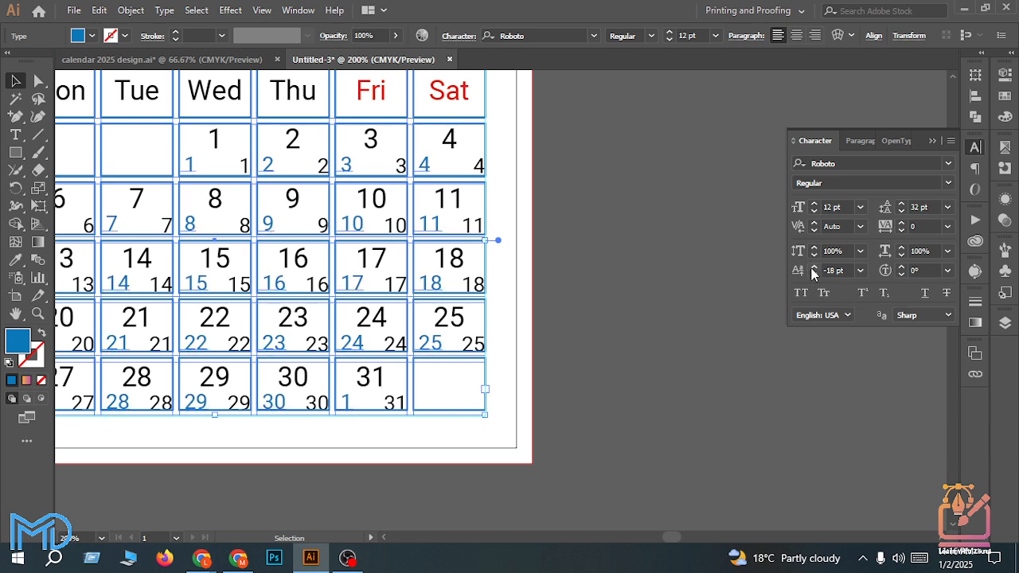
click(812, 268)
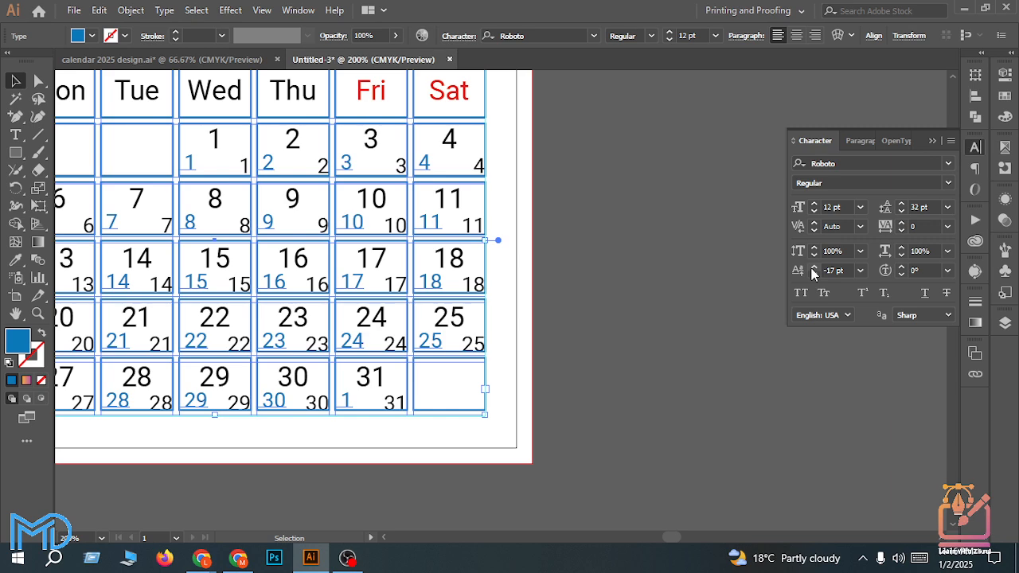
click(812, 268)
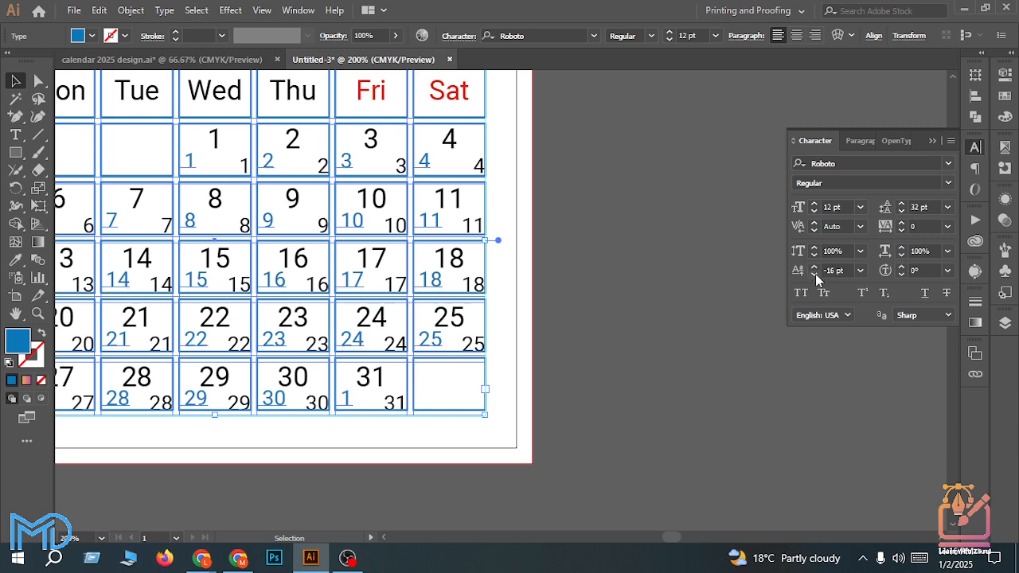
click(636, 370)
scroll(628, 371, down, 1)
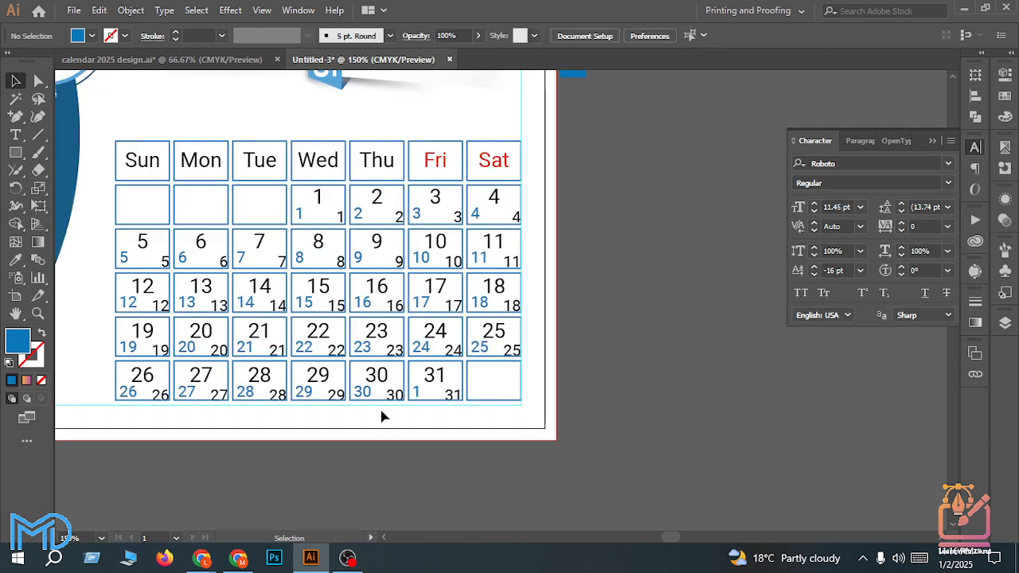
scroll(128, 401, up, 2)
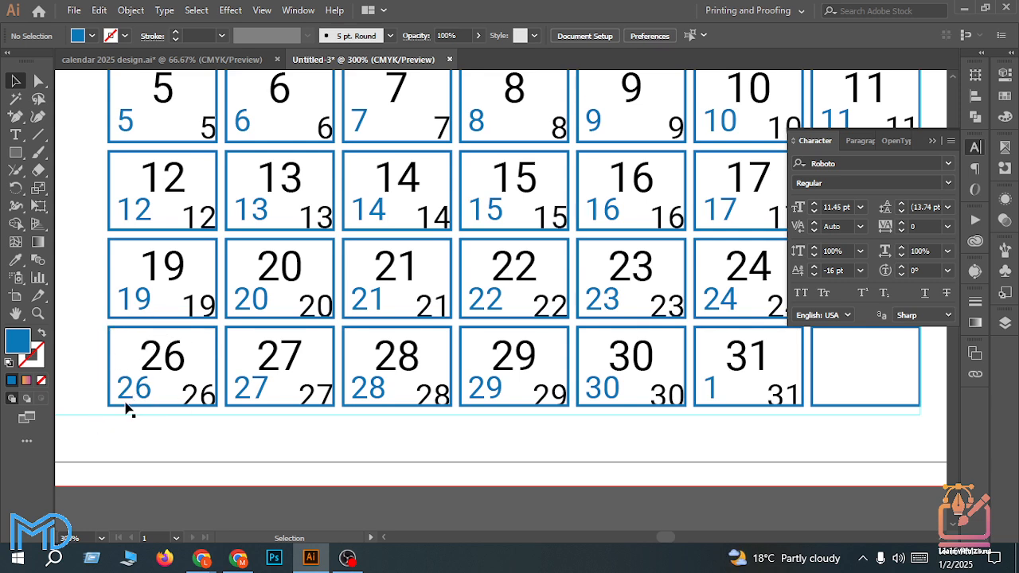
scroll(127, 407, down, 1)
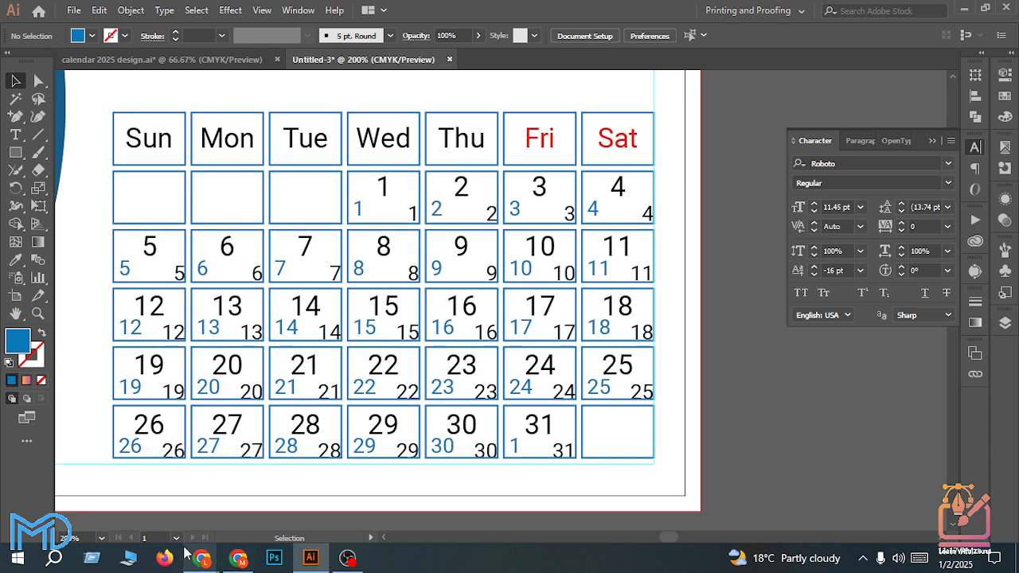
Step: Switch to Chrome and read the Bangla dates for January 2025 on the bangla.plus calendar page
click(238, 558)
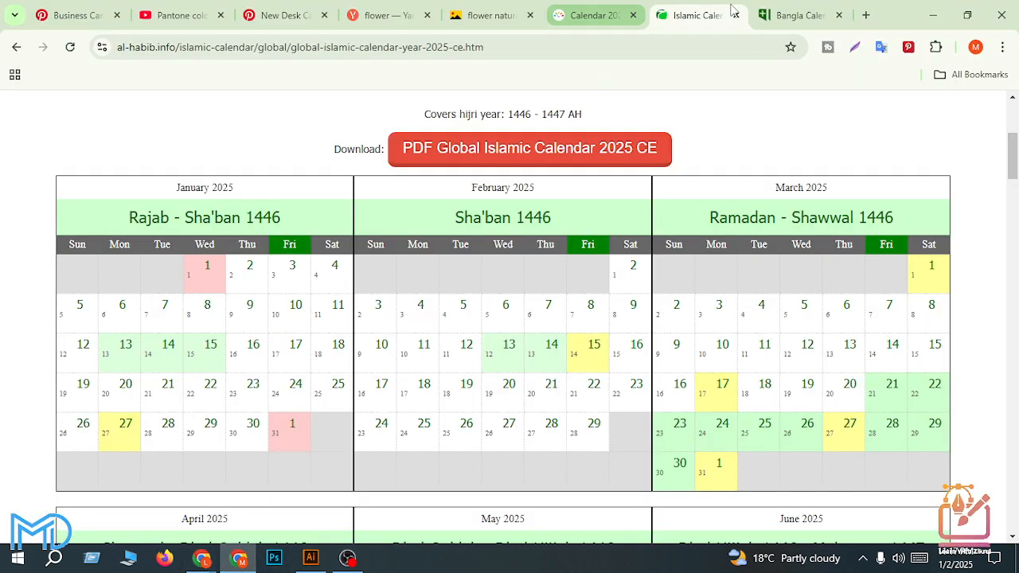
click(780, 18)
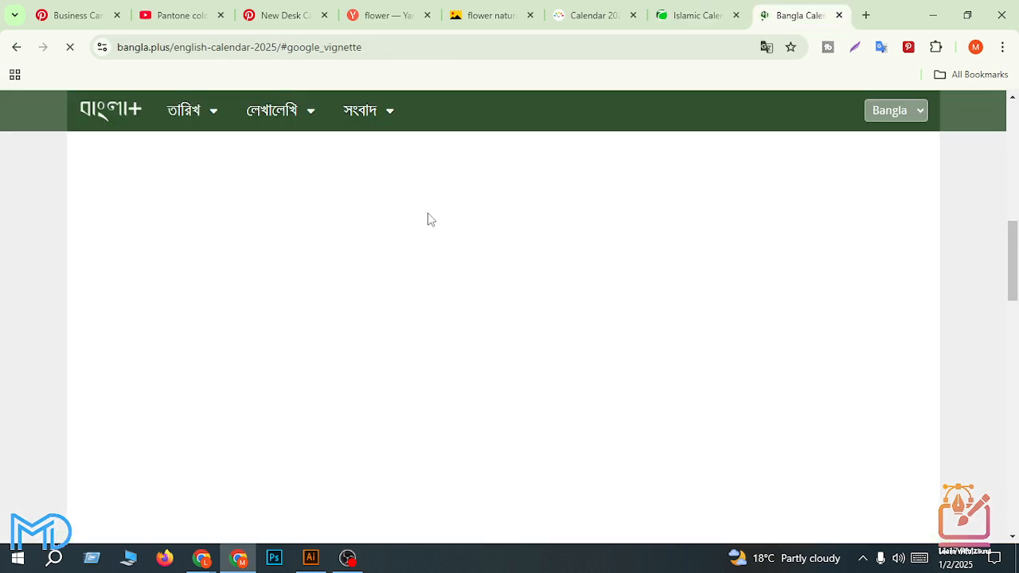
scroll(123, 319, up, 6)
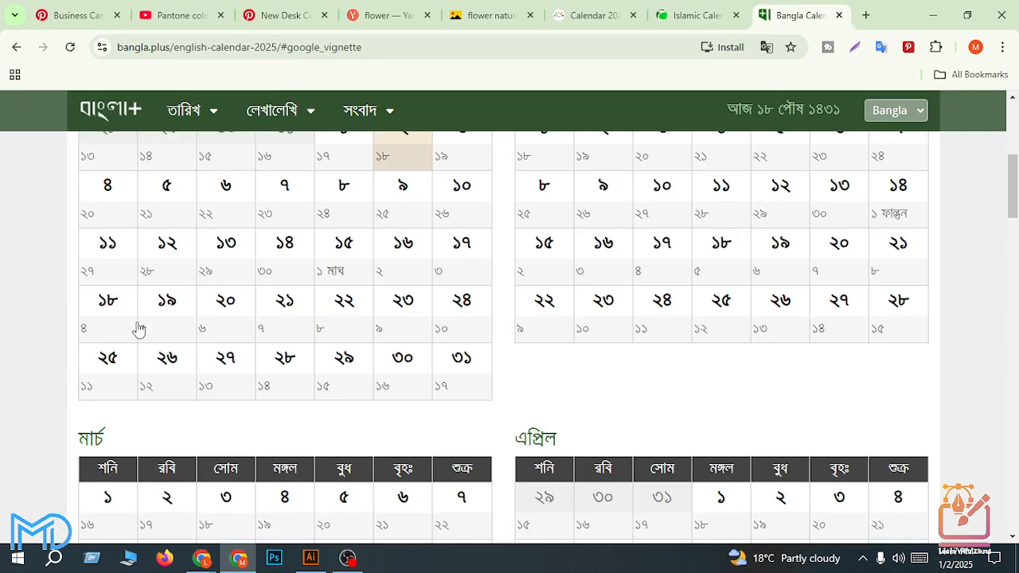
scroll(167, 342, up, 3)
scroll(170, 357, down, 3)
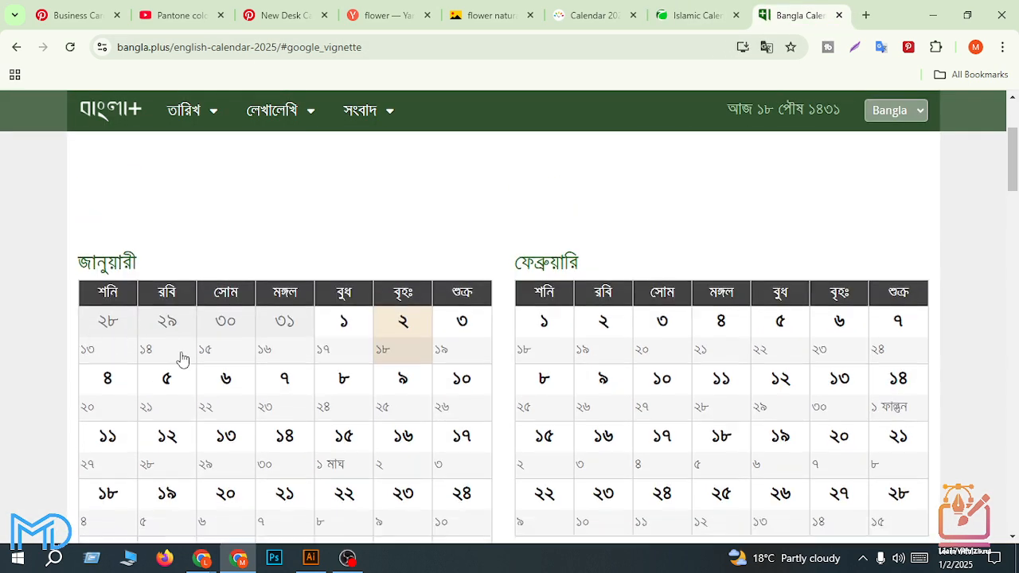
scroll(385, 293, down, 1)
scroll(355, 285, up, 2)
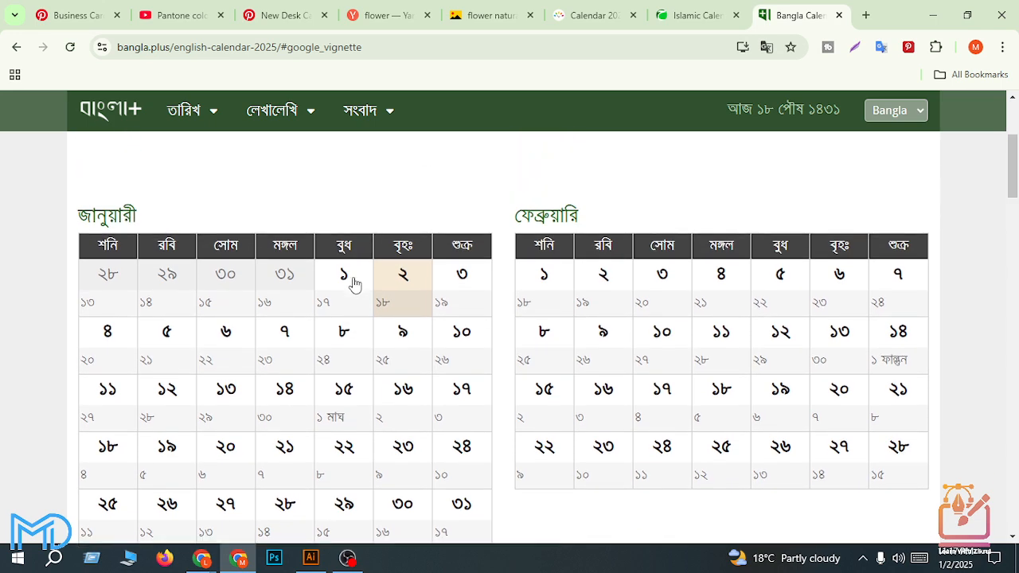
scroll(350, 364, down, 1)
scroll(446, 320, down, 1)
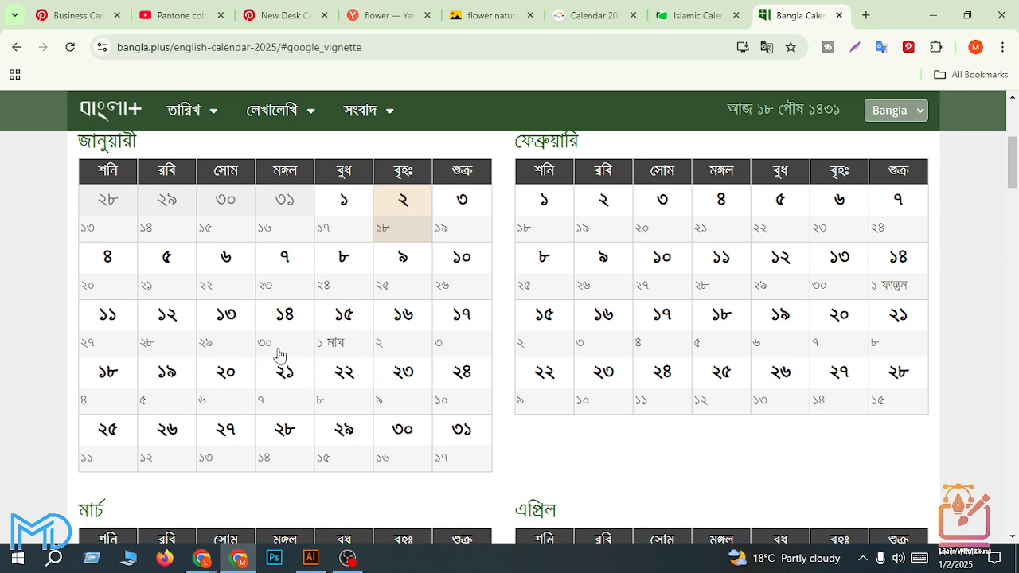
Step: Back in Illustrator, set the small black date in the cell of 1 to SutonnyMJ Regular and change it to ১৭
click(310, 558)
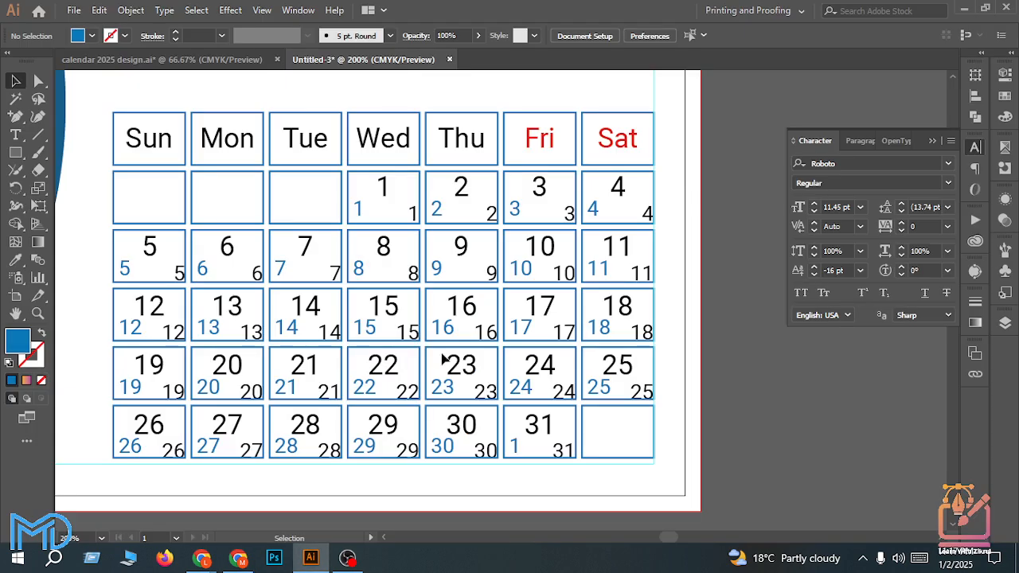
click(412, 215)
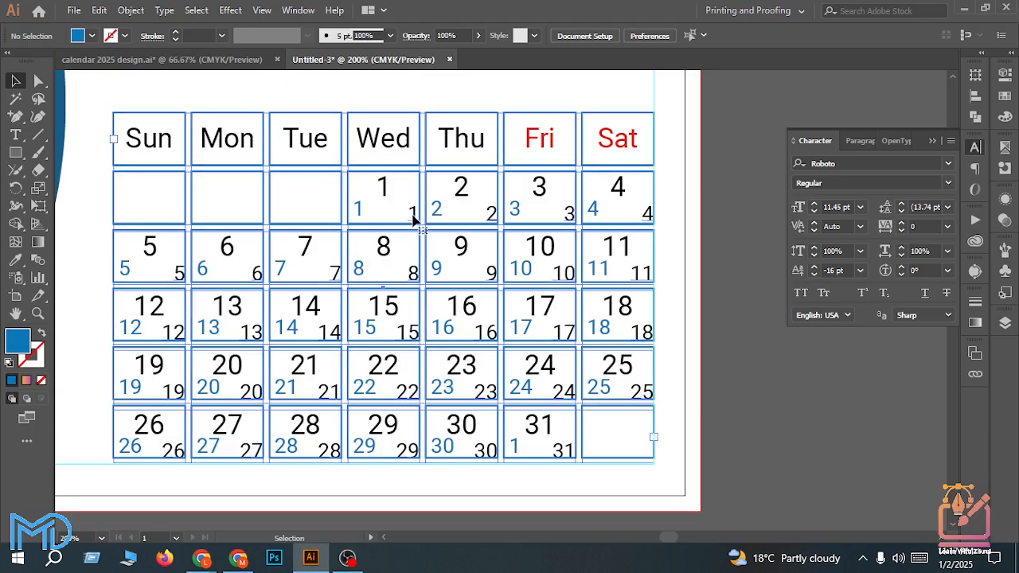
key(t)
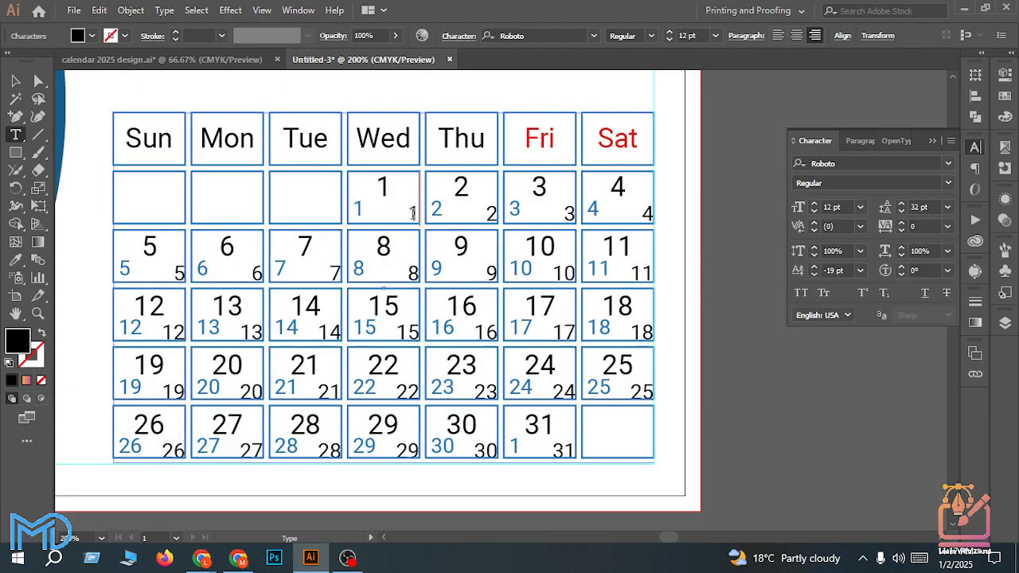
double_click(414, 212)
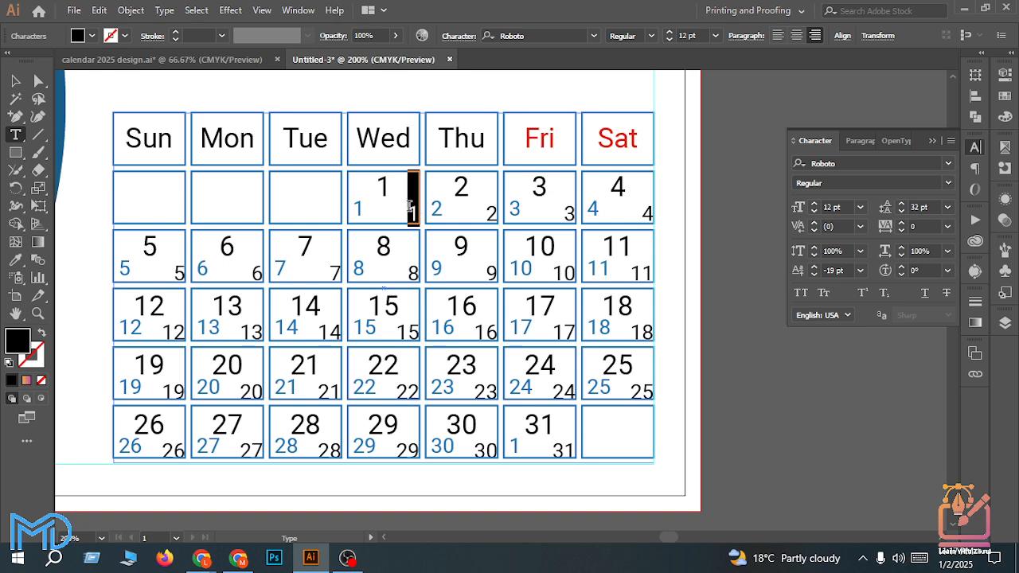
click(548, 35)
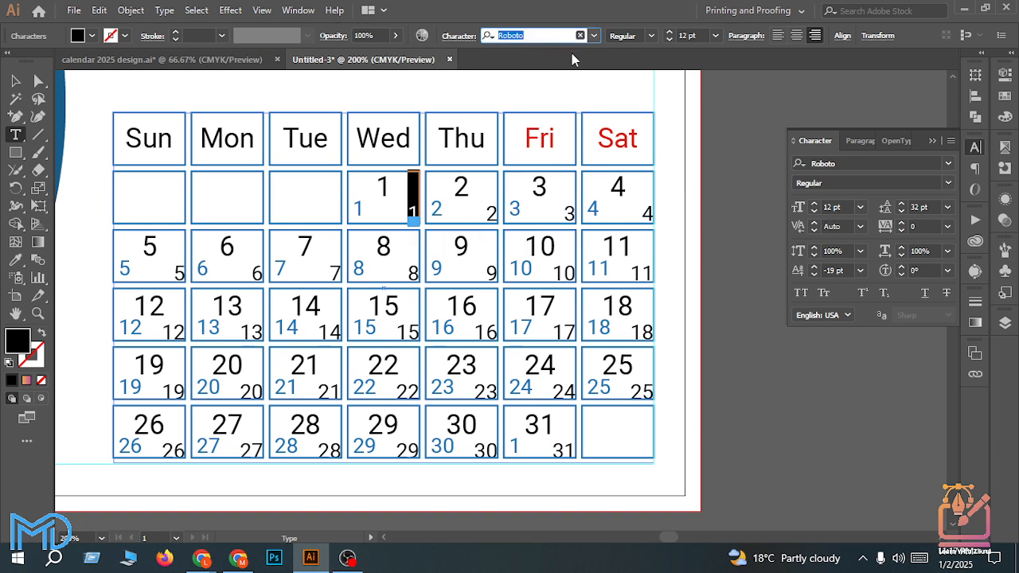
text(su)
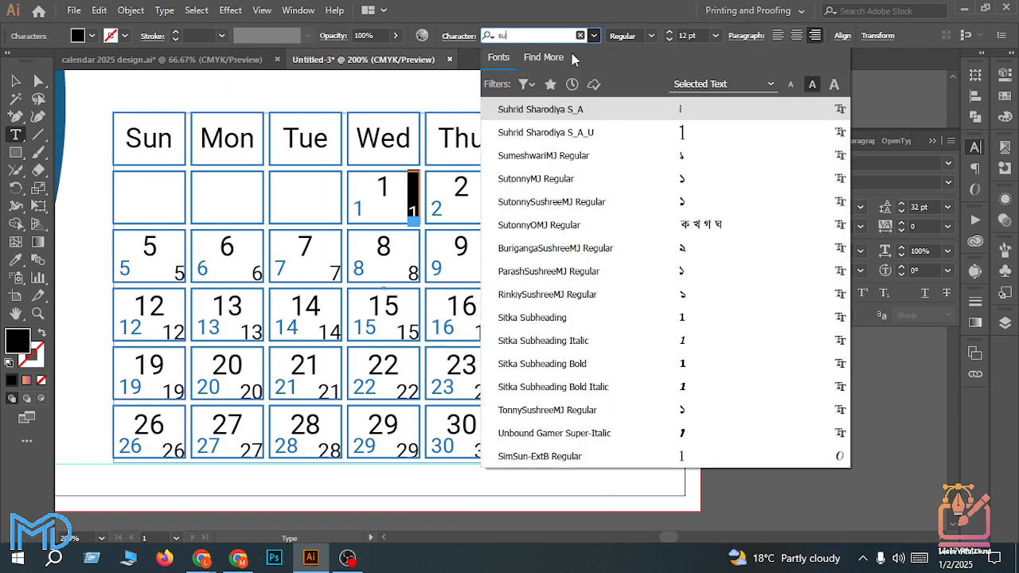
text(t)
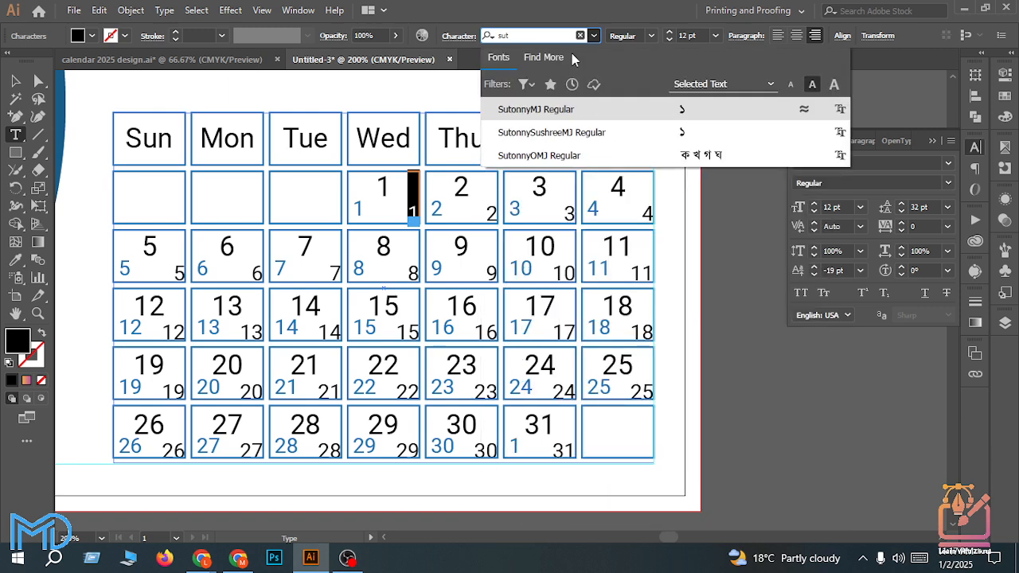
click(561, 109)
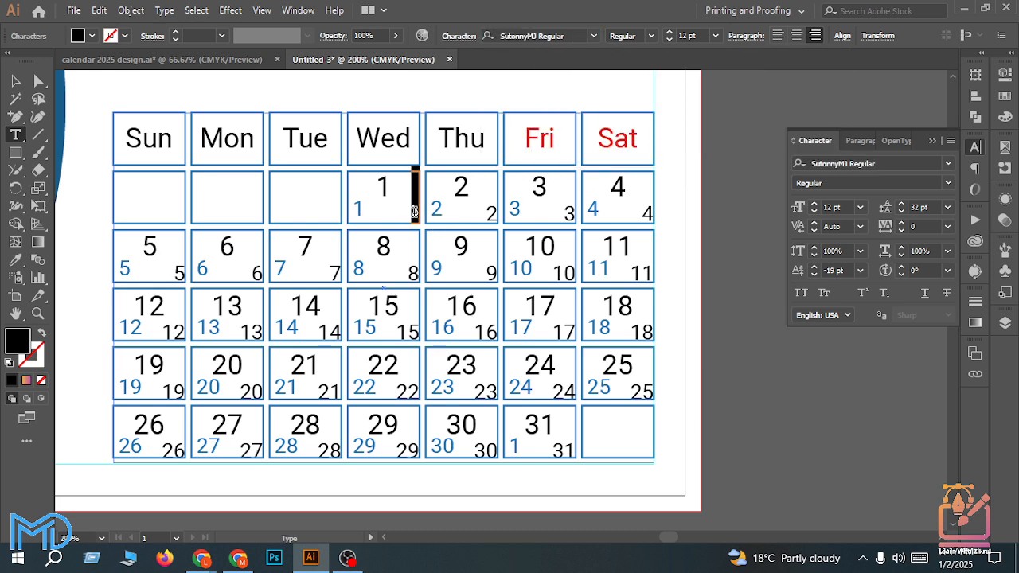
click(415, 211)
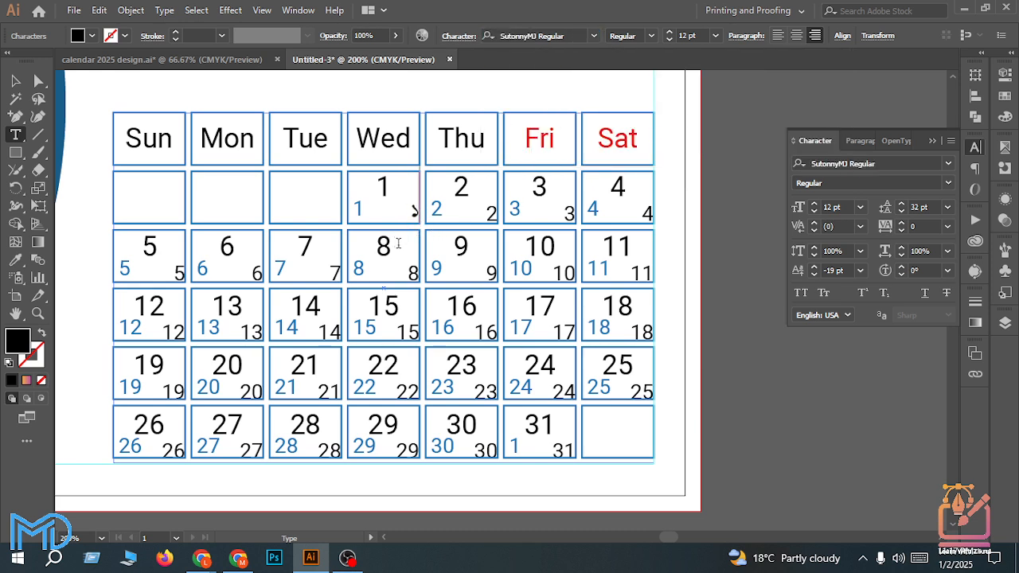
text(7)
click(493, 212)
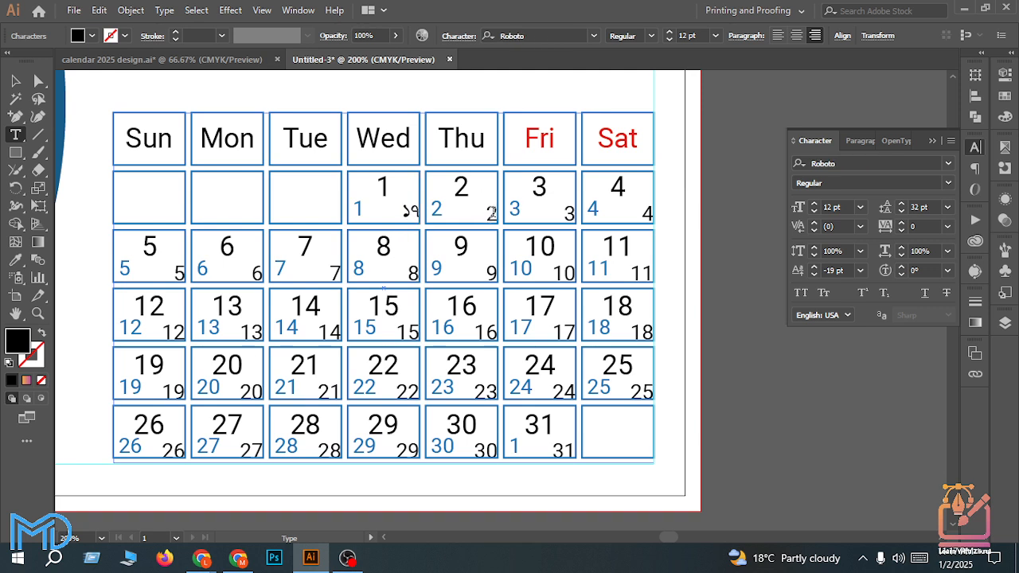
double_click(491, 212)
text(18)
Step: Delete the small black dates from the cells of 2 through 31
drag(496, 209, 477, 211)
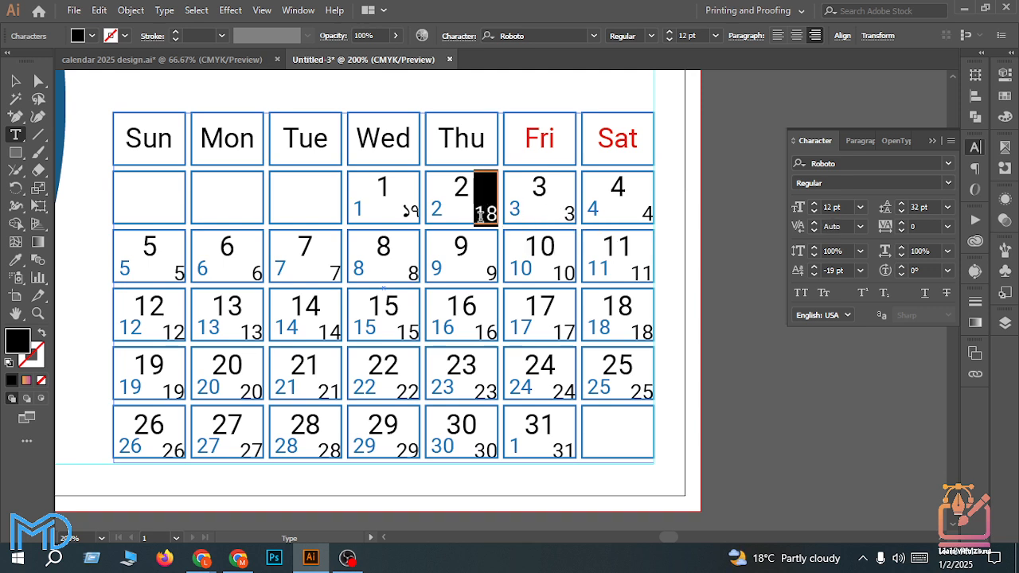
key(BackSpace)
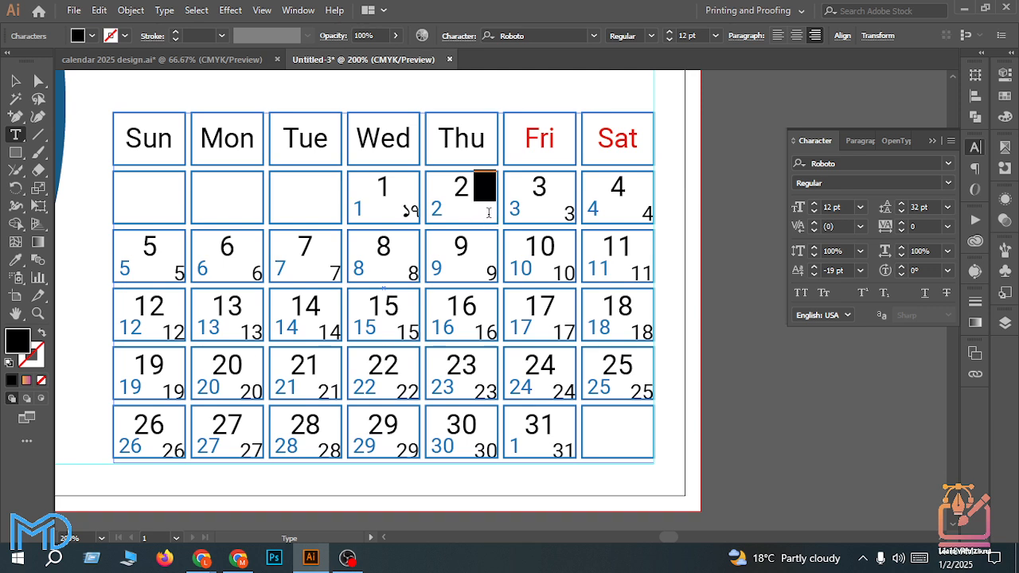
drag(555, 225, 635, 444)
key(BackSpace)
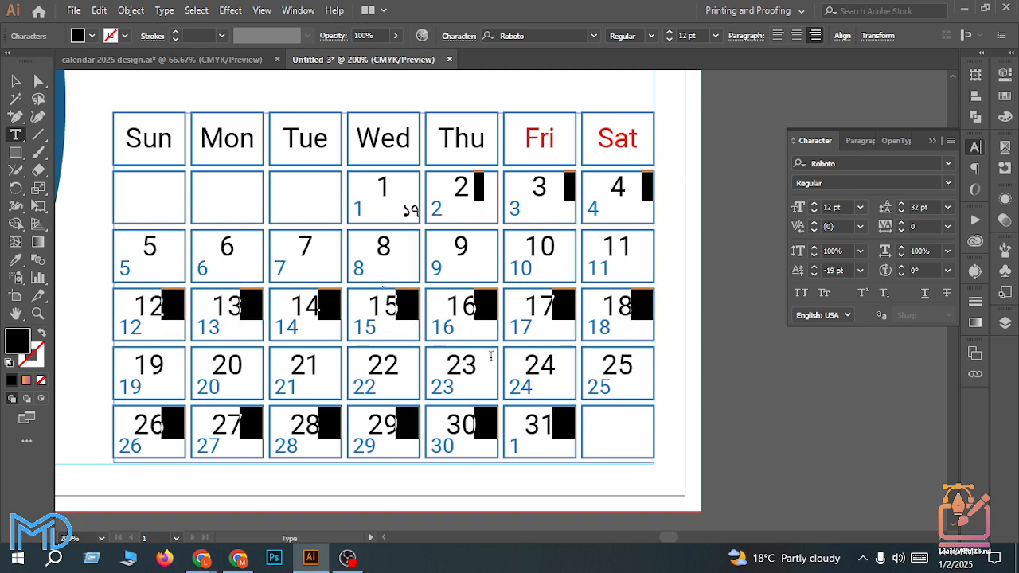
Step: Enter the small Bangla dates ১৮, ১৯, ২০, ২১ and ২২ in the cells of 2 to 6
click(485, 215)
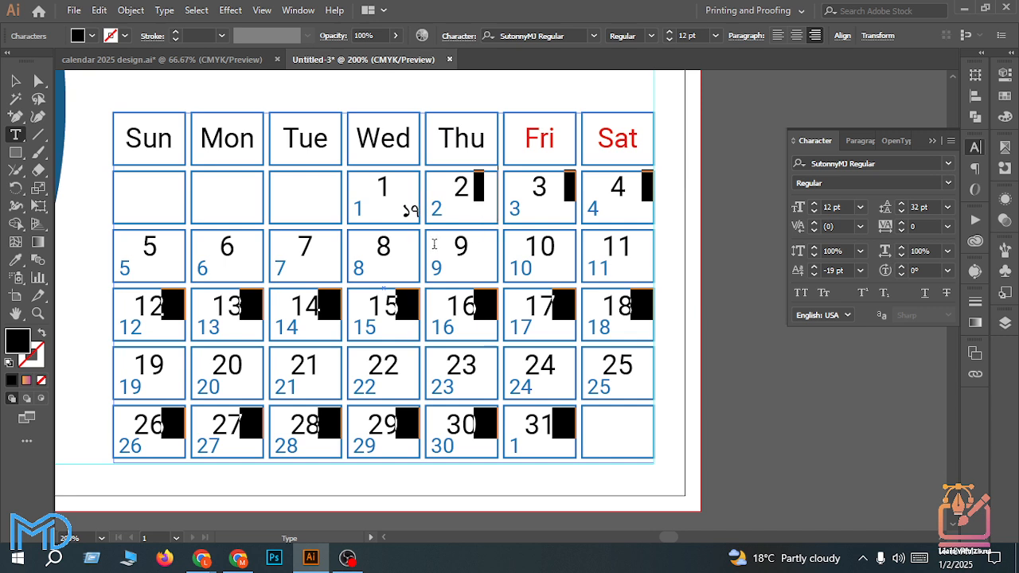
text(8)
text(19)
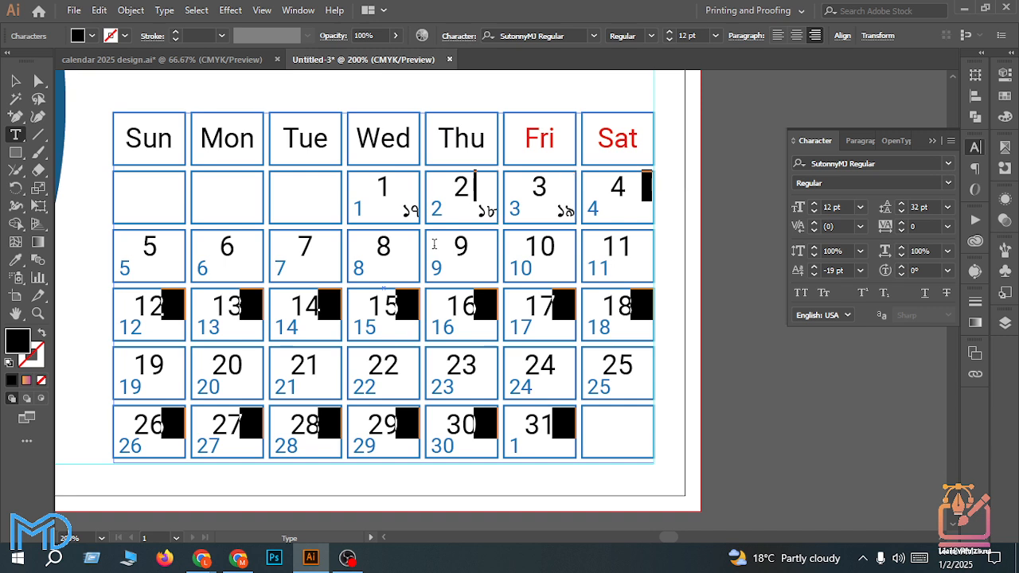
text(201)
key(Tab)
text(22)
key(Tab)
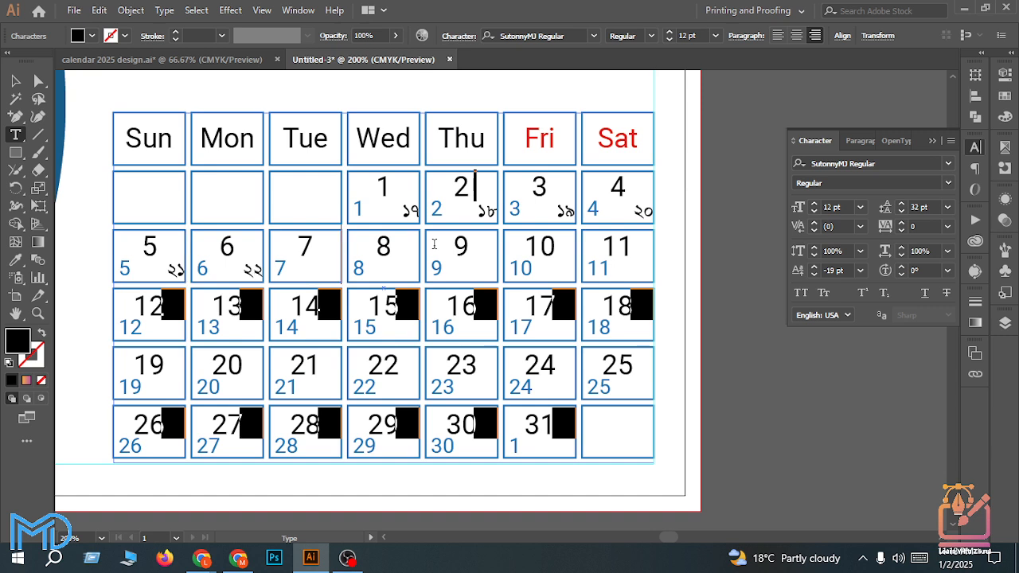
Step: Enter the small Bangla dates ২৩ and ২৪ in the cells of 7 and 8
text(23)
key(Tab)
text(24)
key(Tab)
Step: Enter the small Bangla dates ২৫, ২৬ and ২৭ in the cells of 9, 10 and 11, correcting the mistyped digits
text(25)
key(Tab)
text(2)
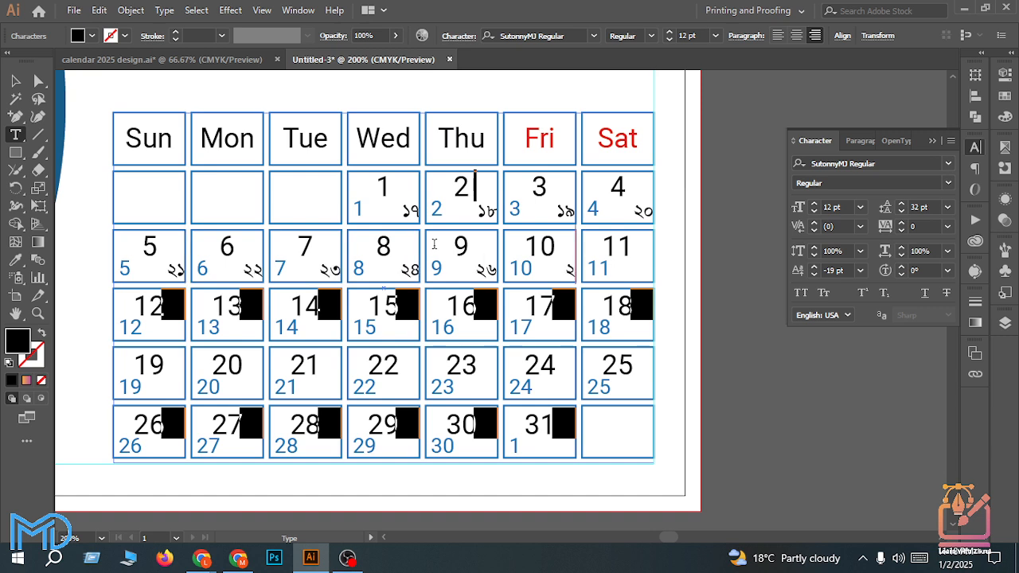
text(6)
key(BackSpace)
key(BackSpace)
key(BackSpace)
key(BackSpace)
text(৫)
key(Return)
text(২৬)
text(২৭)
key(Return)
Step: Enter the small Bangla dates ২৮, ২৯ and ৩০ in the cells of 12, 13 and 14
text(২)
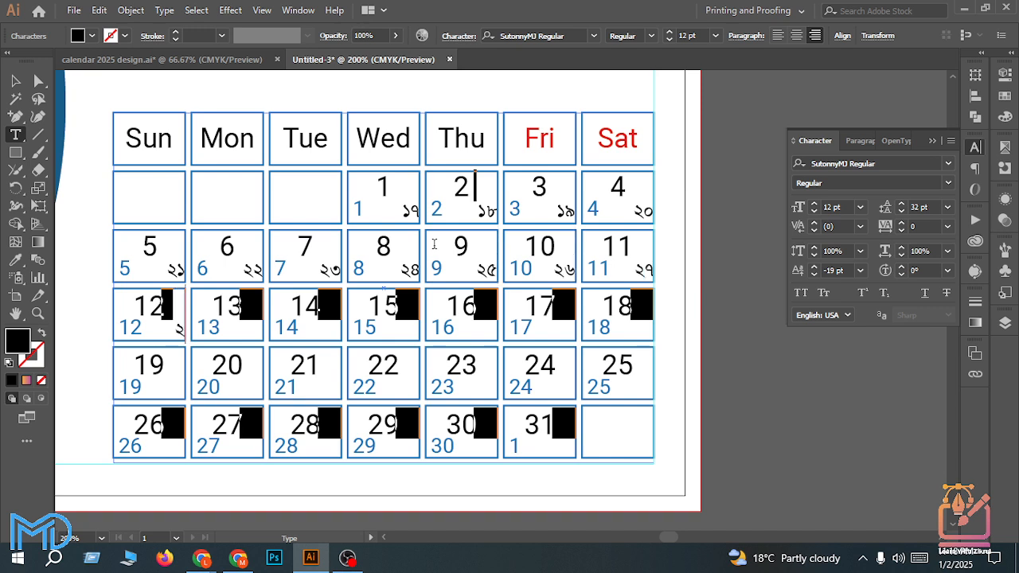
text(৮)
key(Return)
text(২৯)
key(Return)
text(৩০)
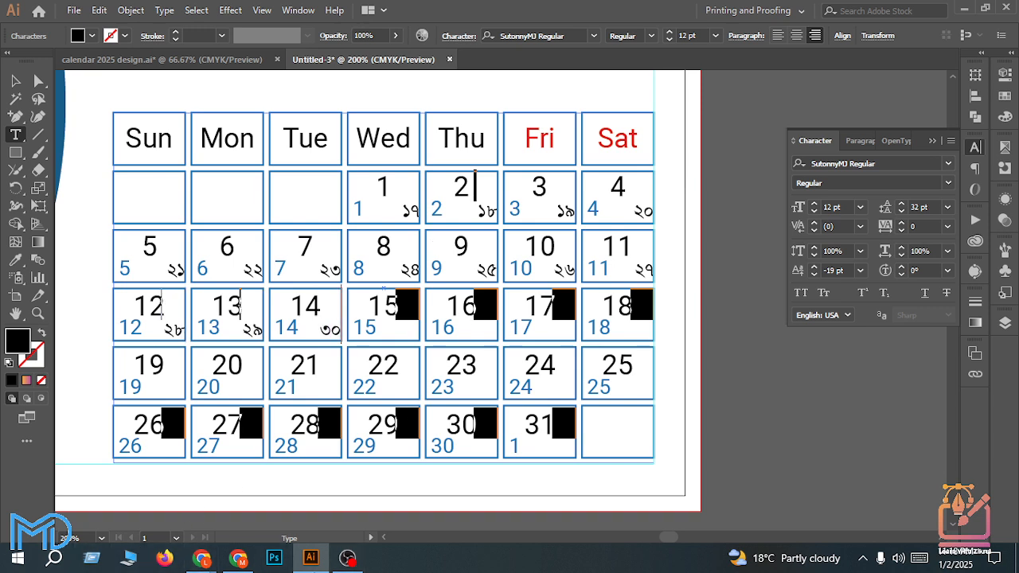
Step: Check the Bangla calendar in Chrome and enter the small Bangla dates ১ to ৪ in the cells of 15 to 18
click(238, 558)
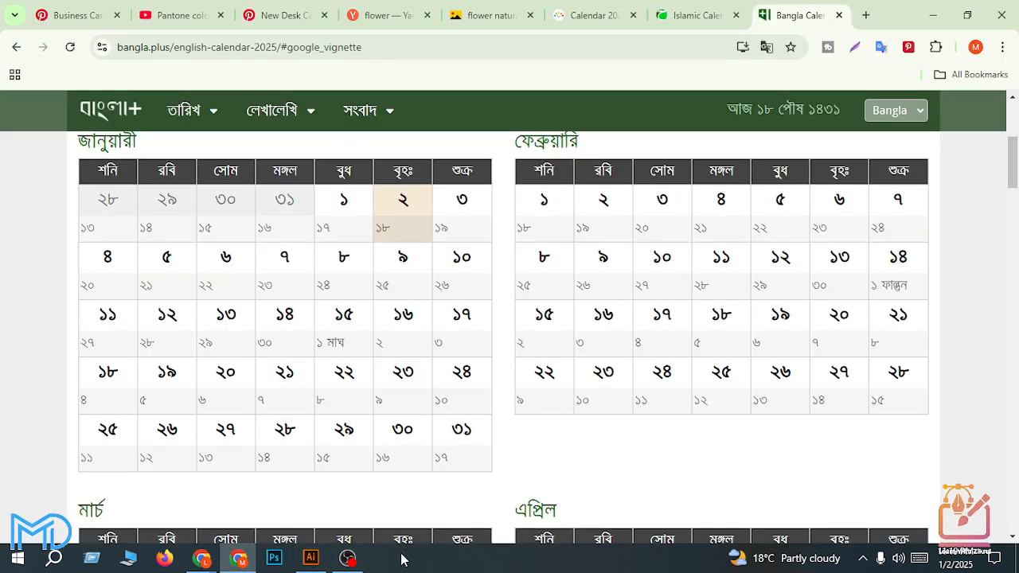
click(319, 562)
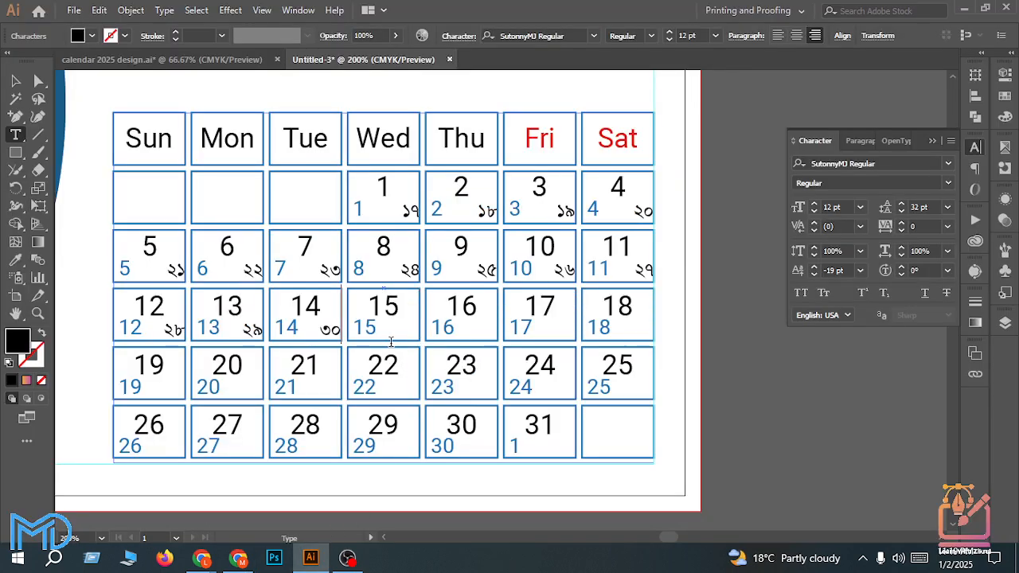
key(Return)
text(1)
key(Return)
text(2)
key(Return)
text(4)
key(Return)
Step: Enter the small Bangla dates ৫, ৬, ৭, ৮ and ৯ in the cells of 19 to 23
text(5)
key(Return)
text(6)
key(Return)
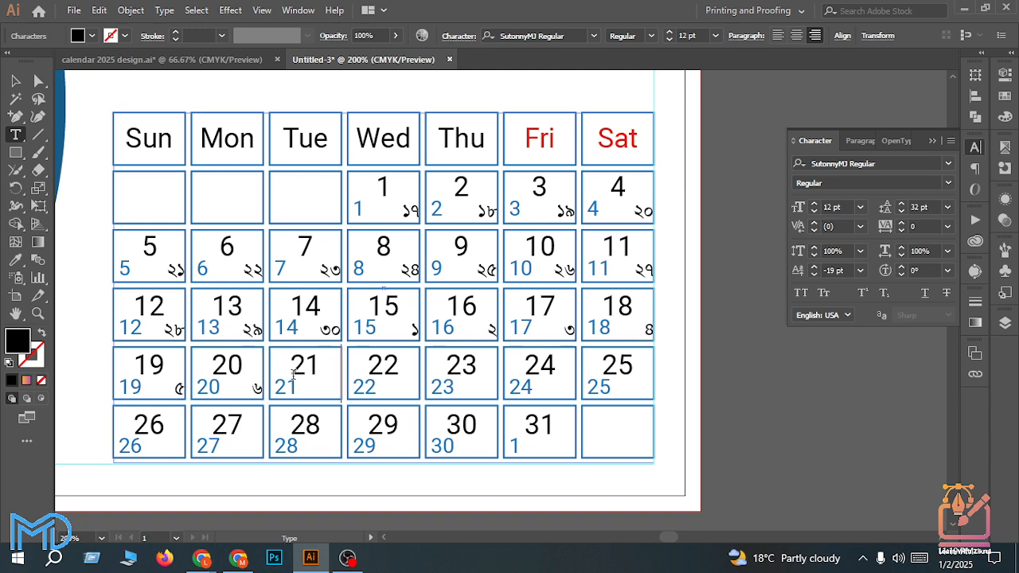
text(7)
key(Return)
text(8)
key(Return)
key(Return)
Step: Enter the small Bangla dates ১০, ১১ and ১২ in the cells of 24, 25 and 26, correcting the misplaced digits
text(1)
key(Tab)
text(11)
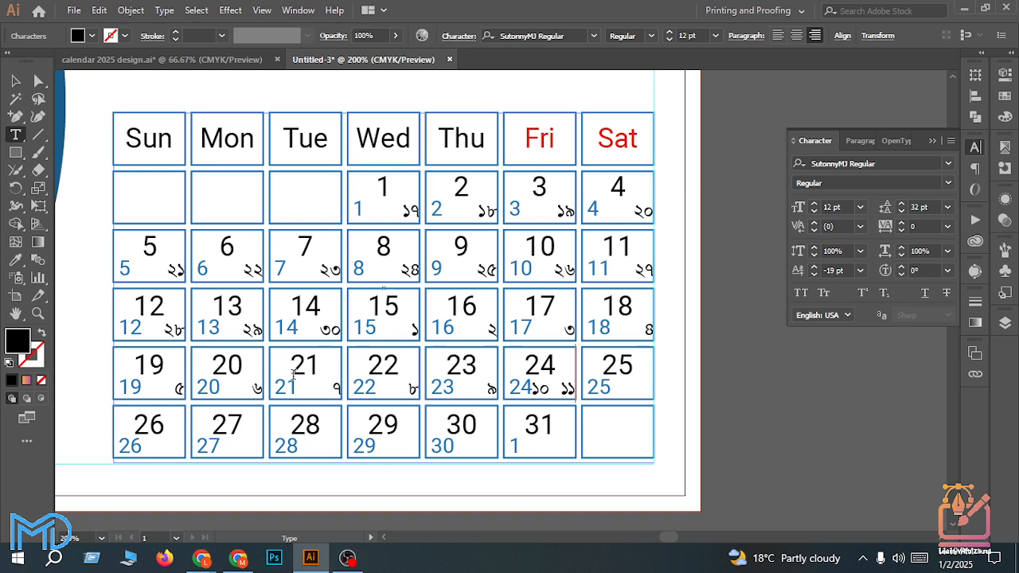
key(BackSpace)
key(BackSpace)
key(BackSpace)
key(Tab)
text(১২)
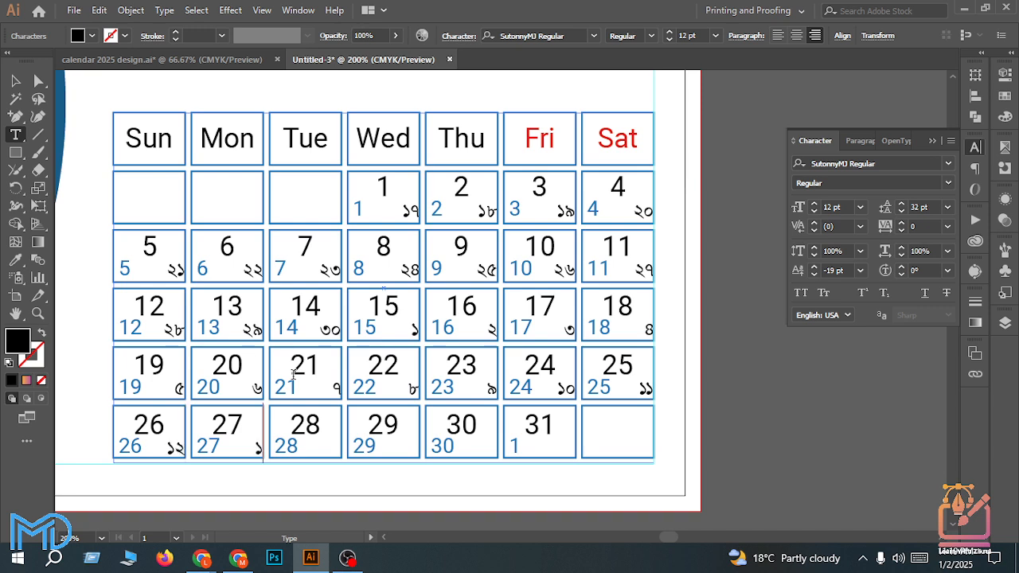
Step: Enter the small Bangla dates ১৩ to ১৭ in the cells of 27 to 31, leaving the last cell empty
text(৩)
key(Down)
key(Down)
text(১৫)
key(Down)
text(১৬)
key(Down)
text(১৭ )
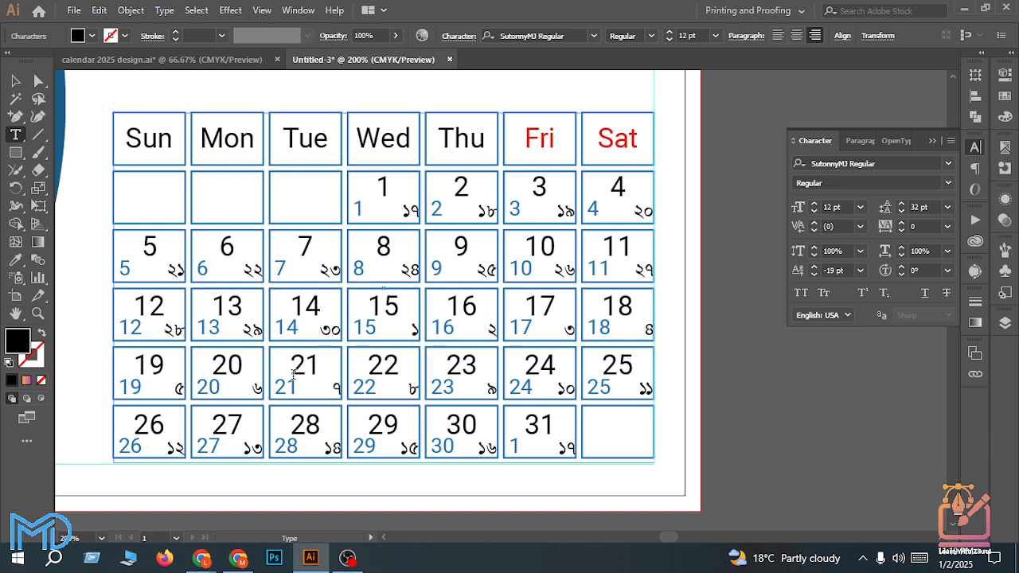
text(১৮)
key(BackSpace)
key(BackSpace)
key(BackSpace)
Step: Set the Bangla dates' baseline shift to -17 pt and nudge their text block slightly left inside the cells
click(15, 80)
click(244, 189)
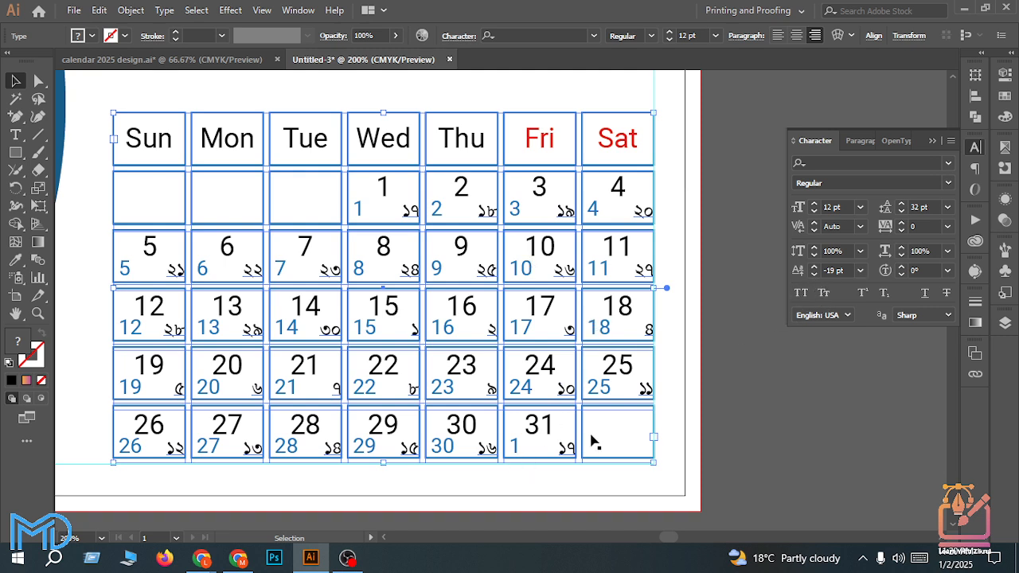
click(813, 267)
click(814, 267)
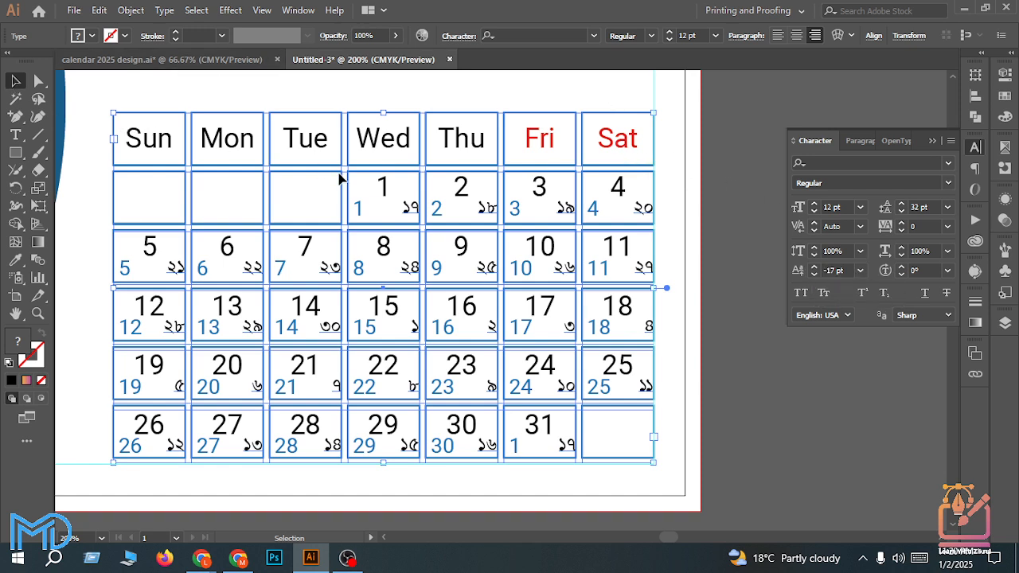
key(Left)
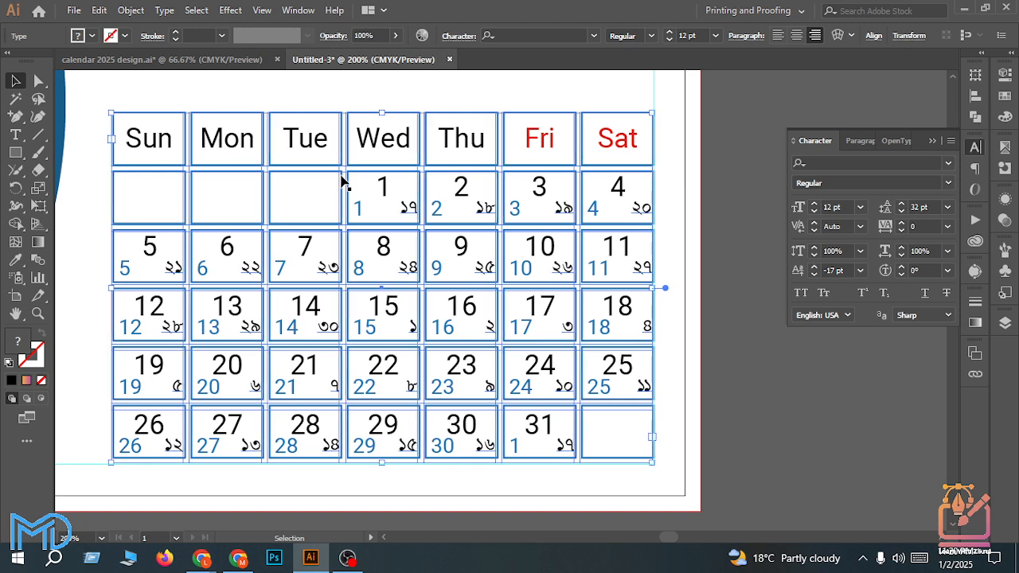
key(Left)
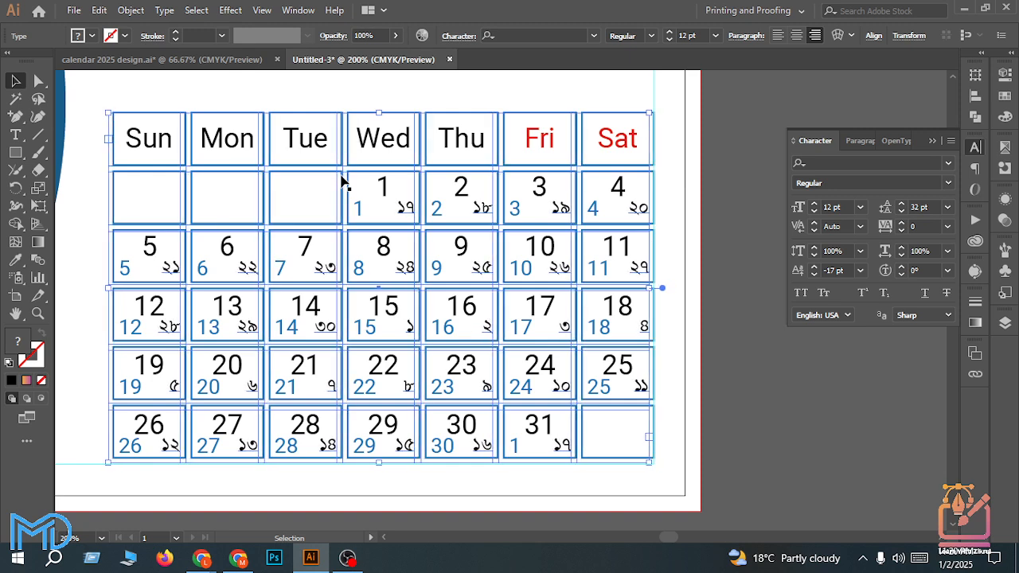
key(Left)
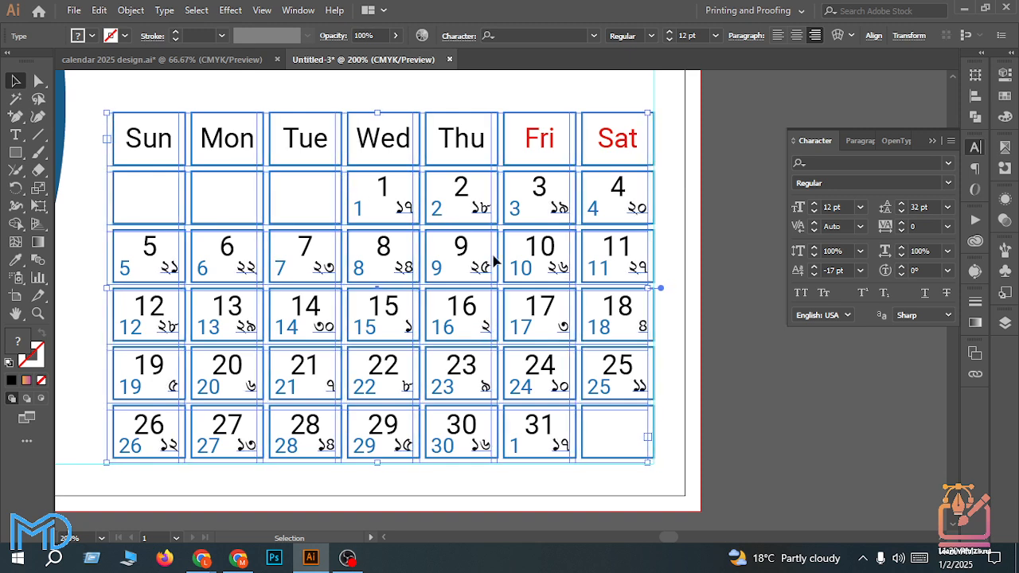
click(706, 341)
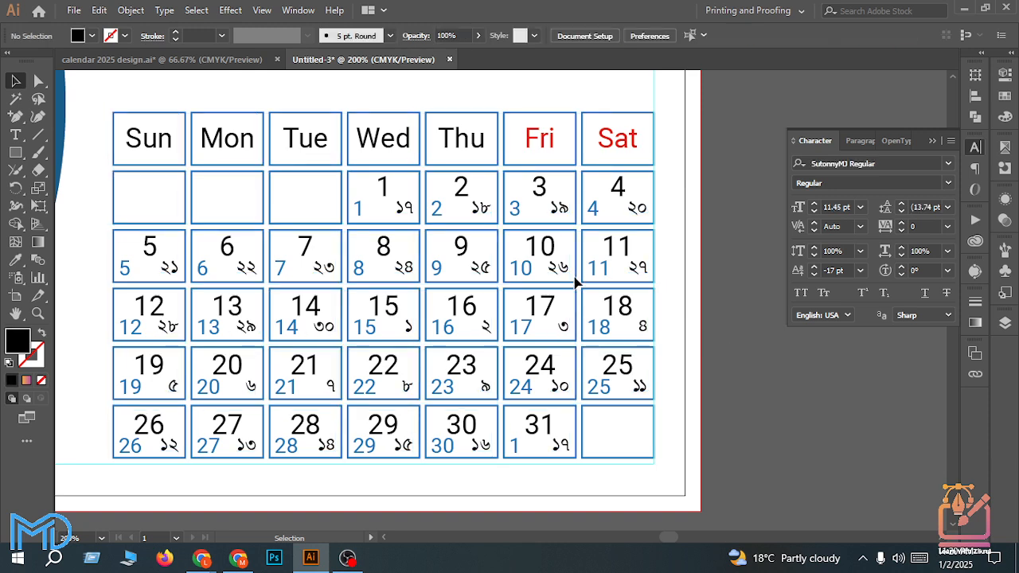
Step: Recolour the blue swatch rectangle beside the artboard with the cyan sampled from the Bangla month line
scroll(583, 319, down, 2)
scroll(598, 332, down, 1)
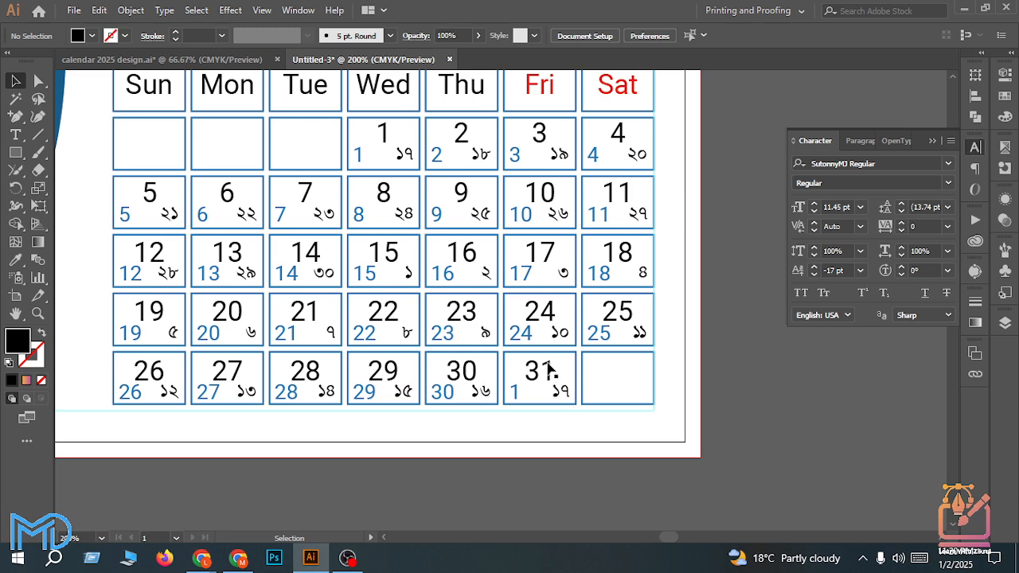
scroll(556, 348, up, 3)
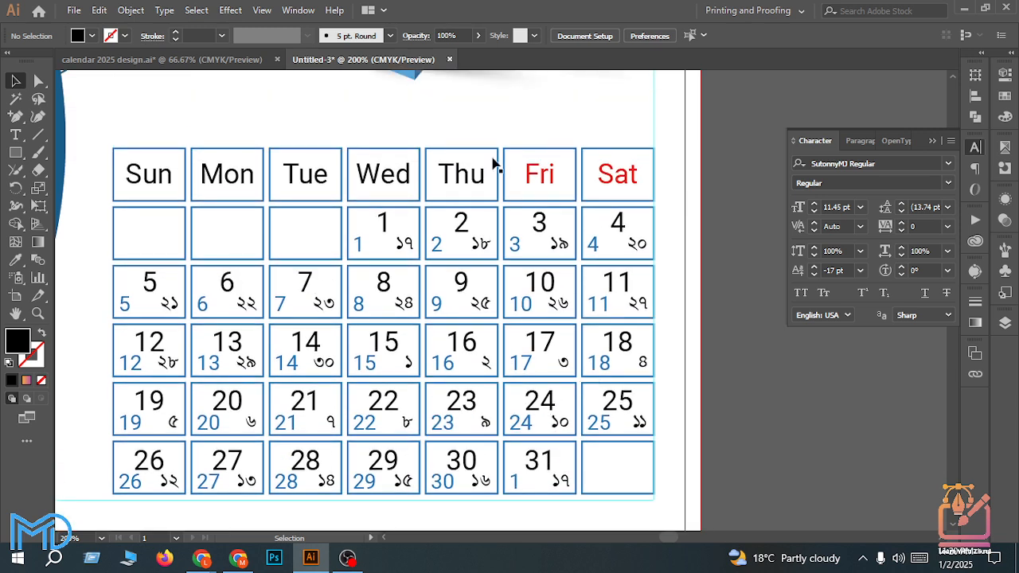
click(561, 253)
scroll(676, 117, up, 3)
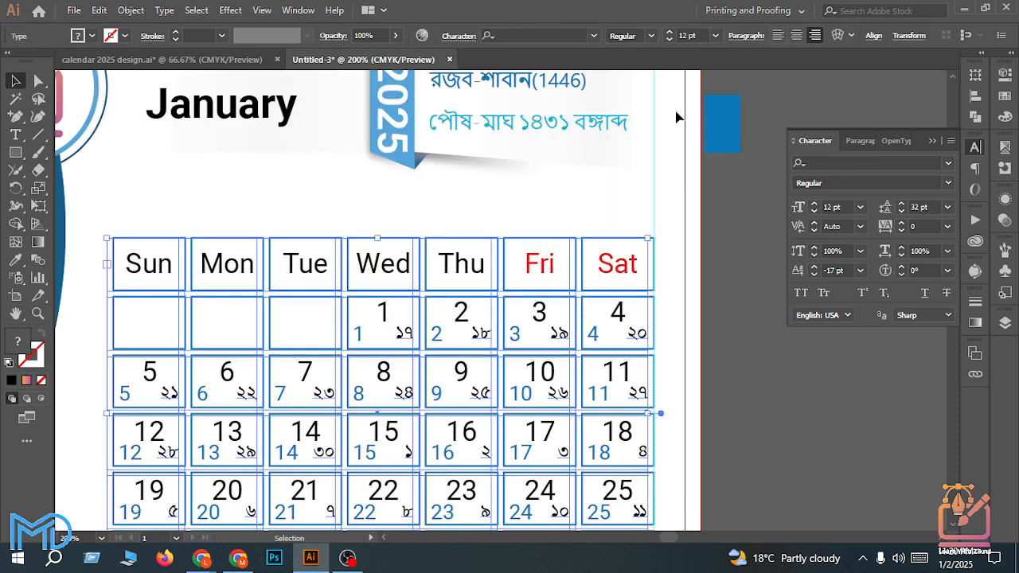
click(733, 119)
click(15, 262)
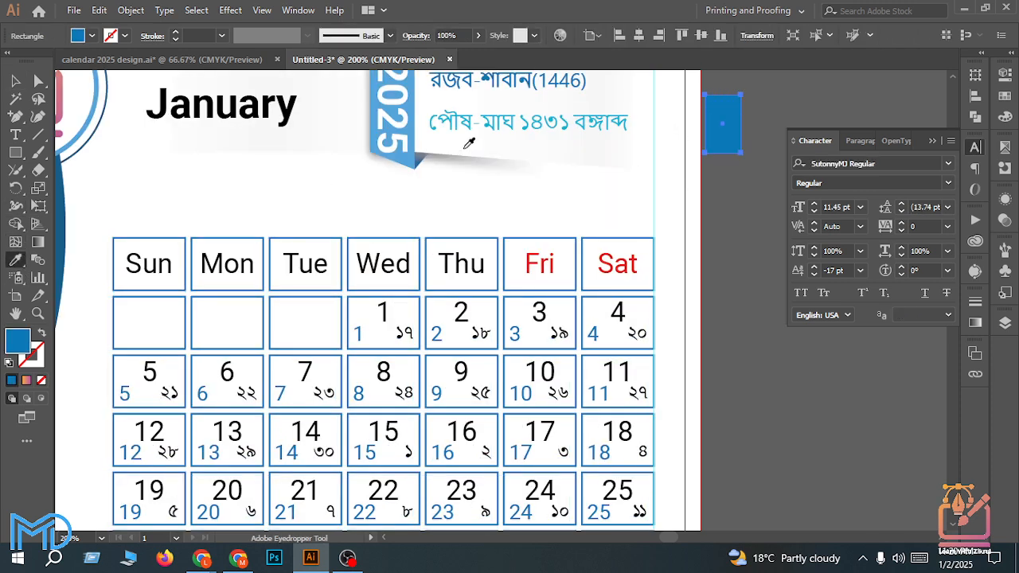
click(471, 120)
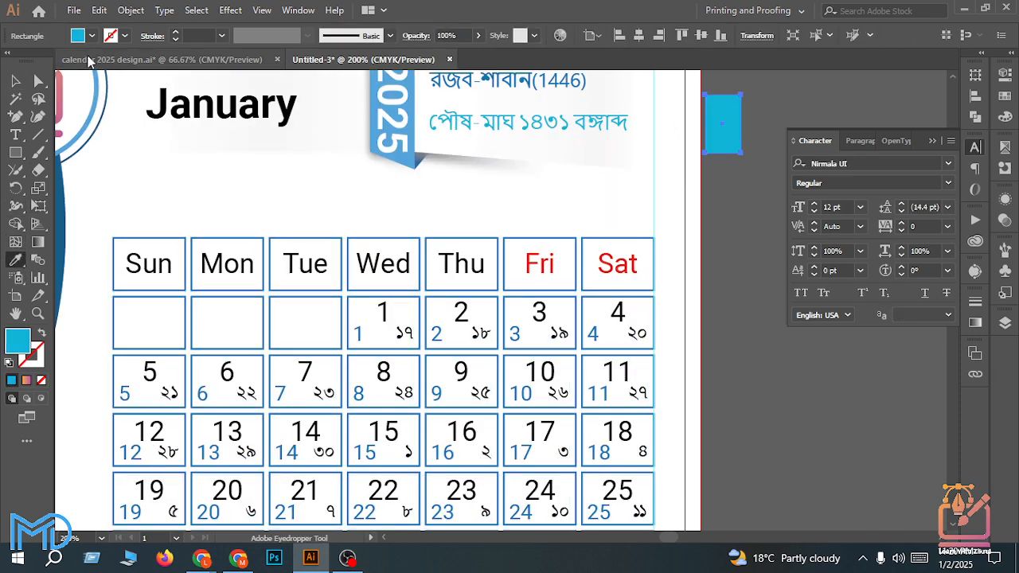
Step: Apply the swatch rectangle's cyan to all the small Bangla dates with the Eyedropper
click(15, 80)
click(402, 339)
click(15, 260)
click(723, 119)
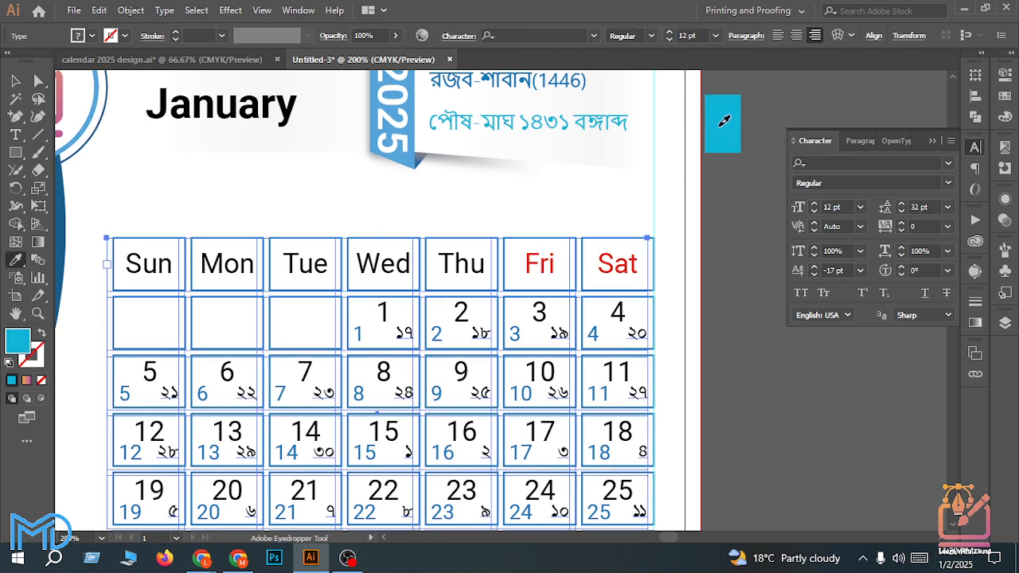
click(15, 80)
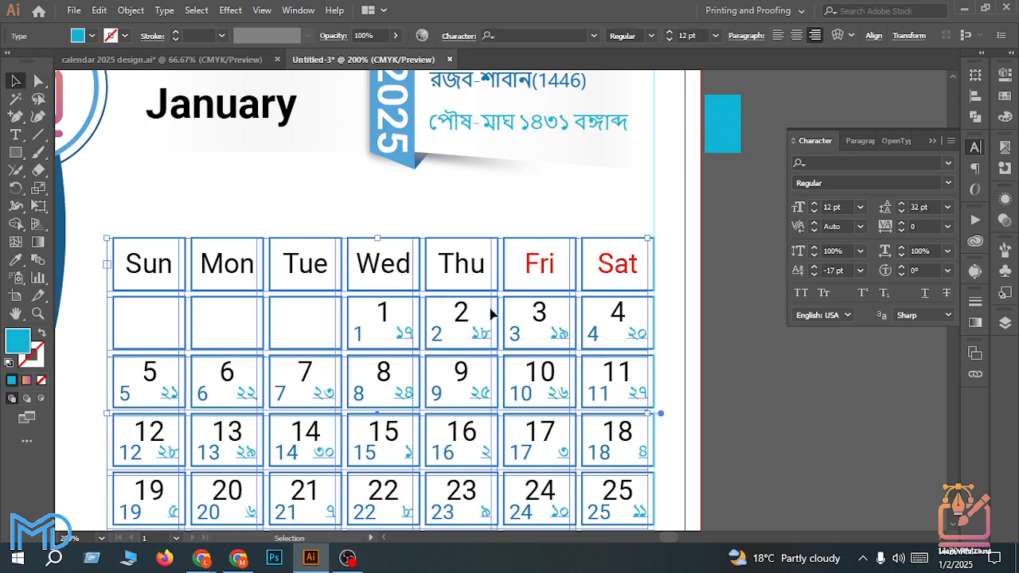
click(717, 387)
Step: Check the keyboard increment in the general preferences and the placement of the Bangla dates text block
scroll(713, 373, down, 1)
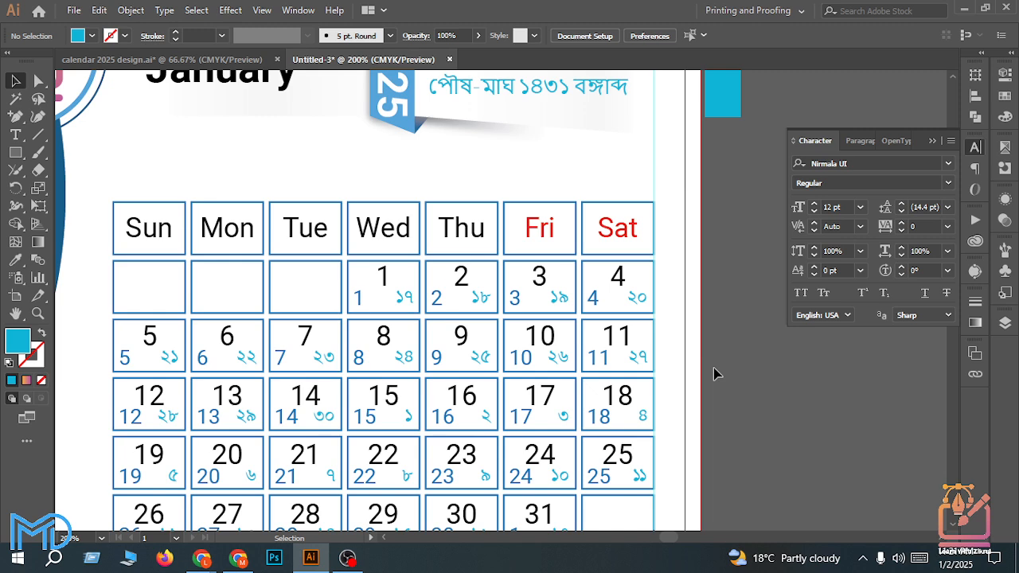
scroll(713, 373, up, 1)
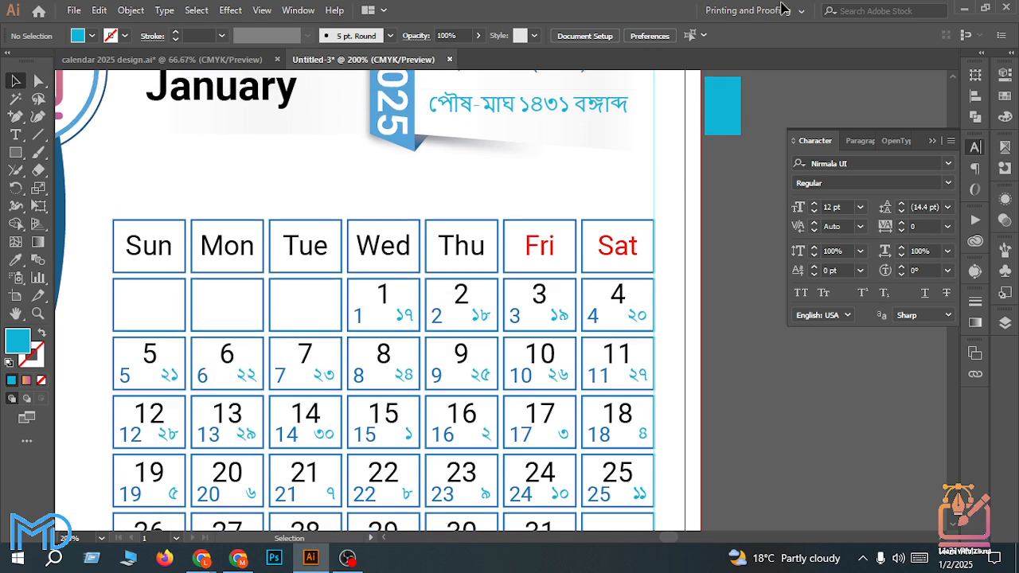
click(649, 36)
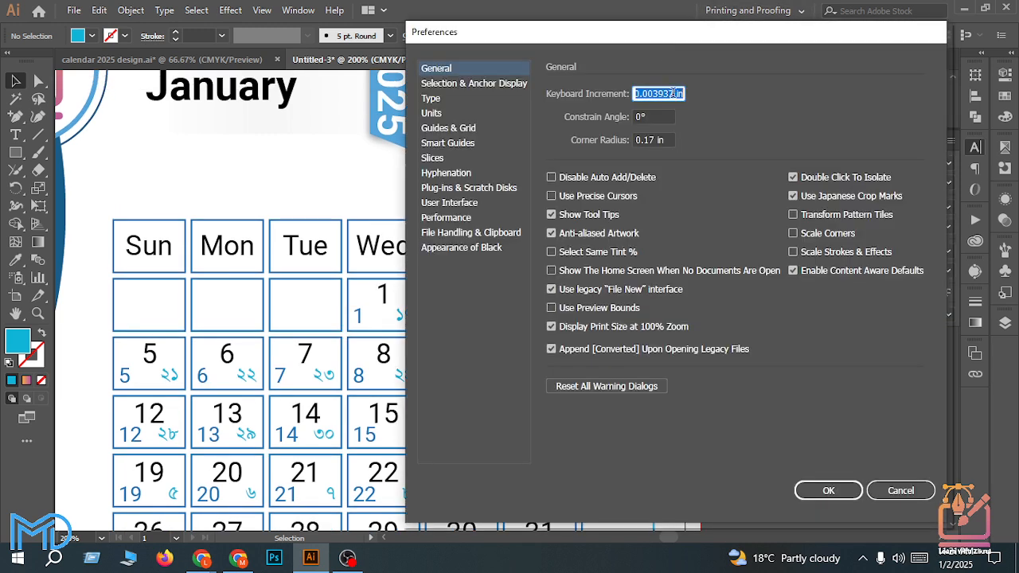
click(829, 490)
scroll(644, 359, down, 3)
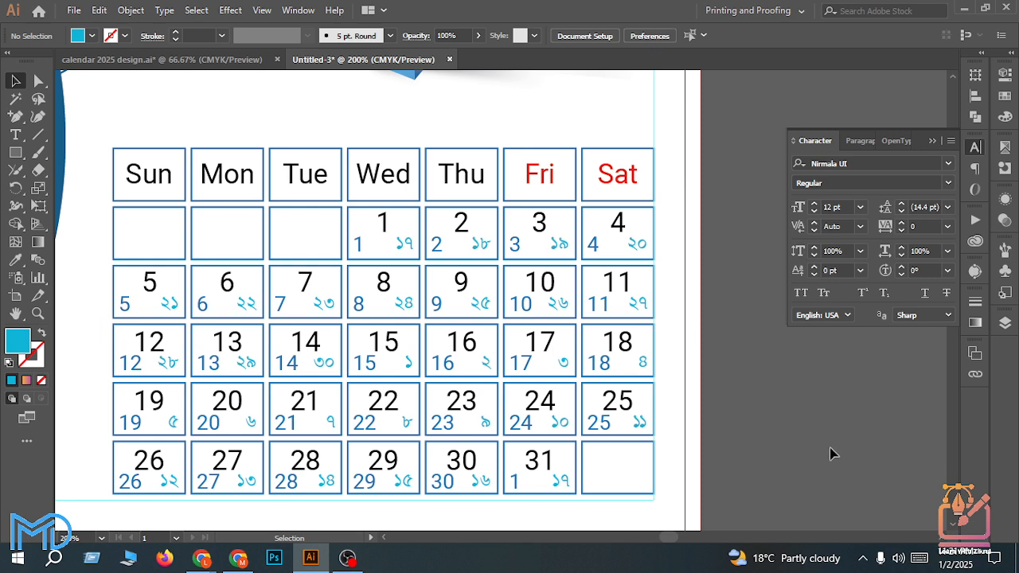
click(634, 429)
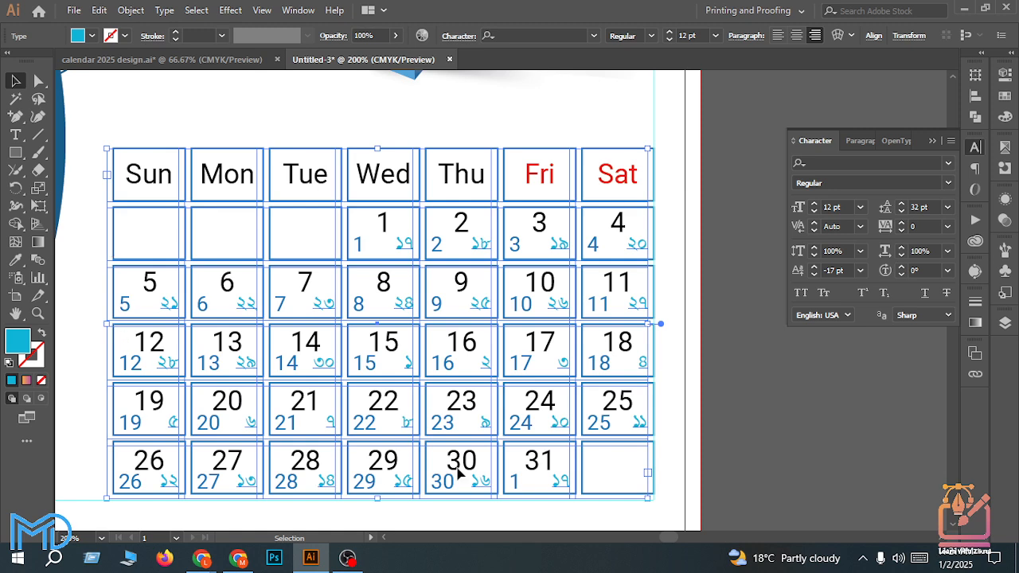
click(773, 410)
Step: Delete the cyan swatch rectangle beside the artboard
scroll(773, 410, up, 3)
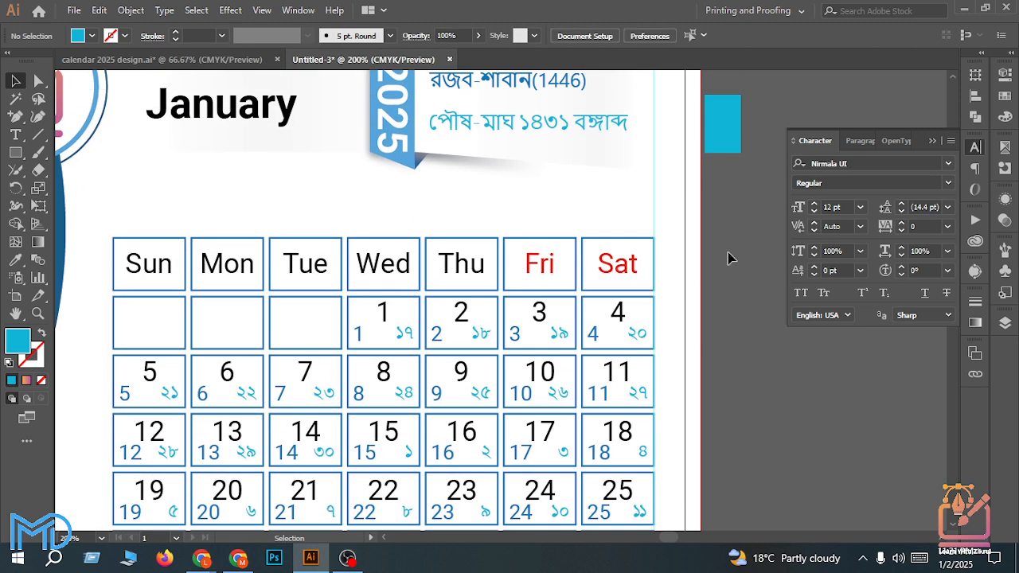
click(733, 142)
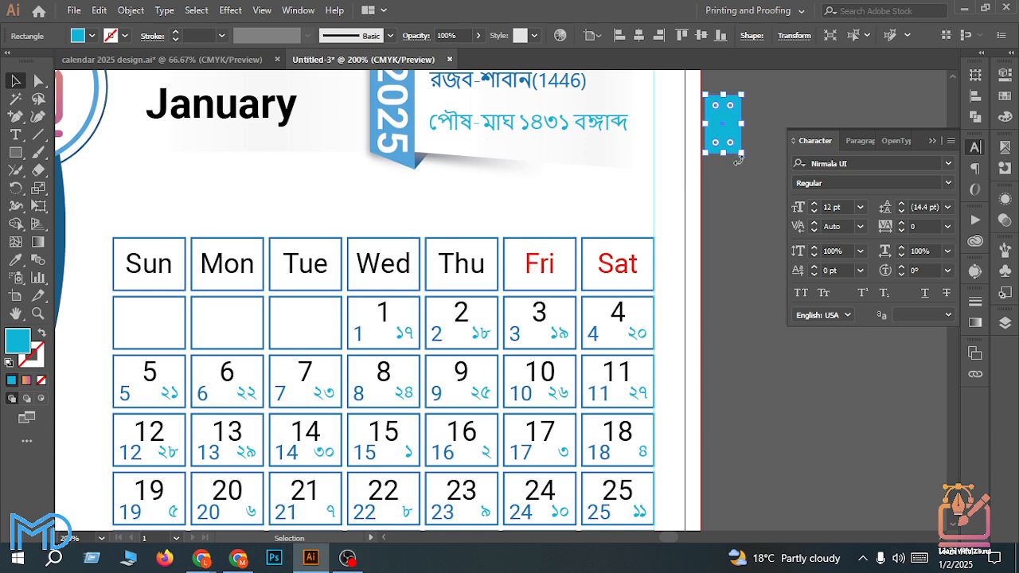
key(Delete)
Step: Shift the January heading slightly to the left on its grey strip
scroll(740, 332, down, 1)
key(ctrl+minus)
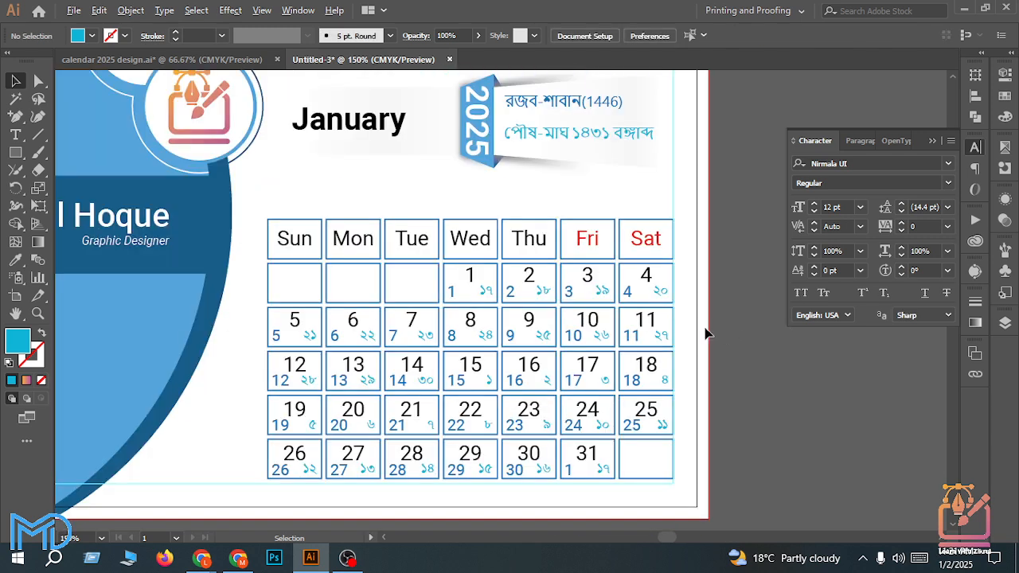
scroll(565, 228, up, 1)
click(528, 178)
drag(408, 184, 403, 184)
click(288, 109)
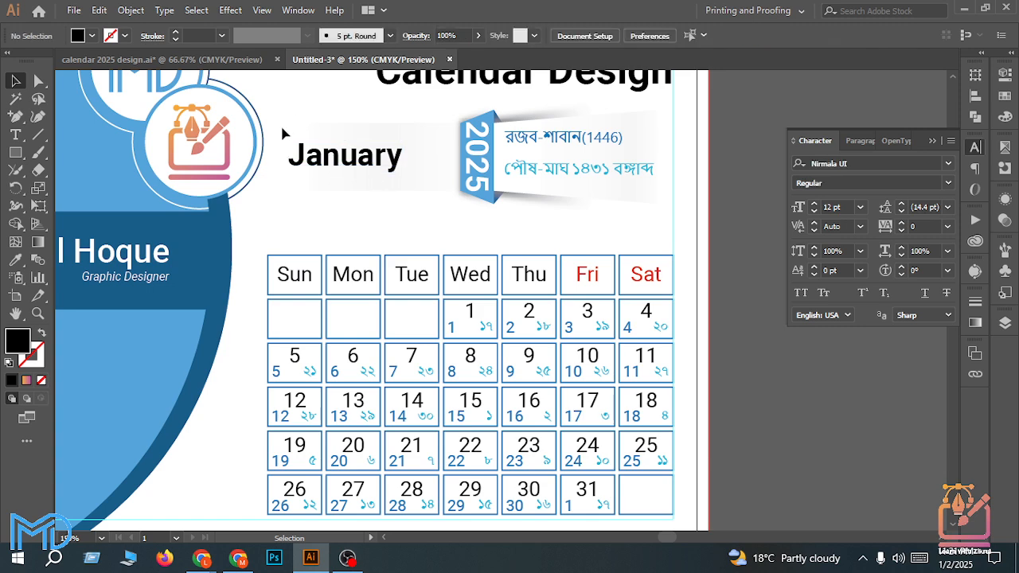
Step: Group the January heading with the 2025 ribbon and month lines, and move them down just above the weekday row
drag(292, 118, 557, 209)
key(ctrl)
key(ctrl+g)
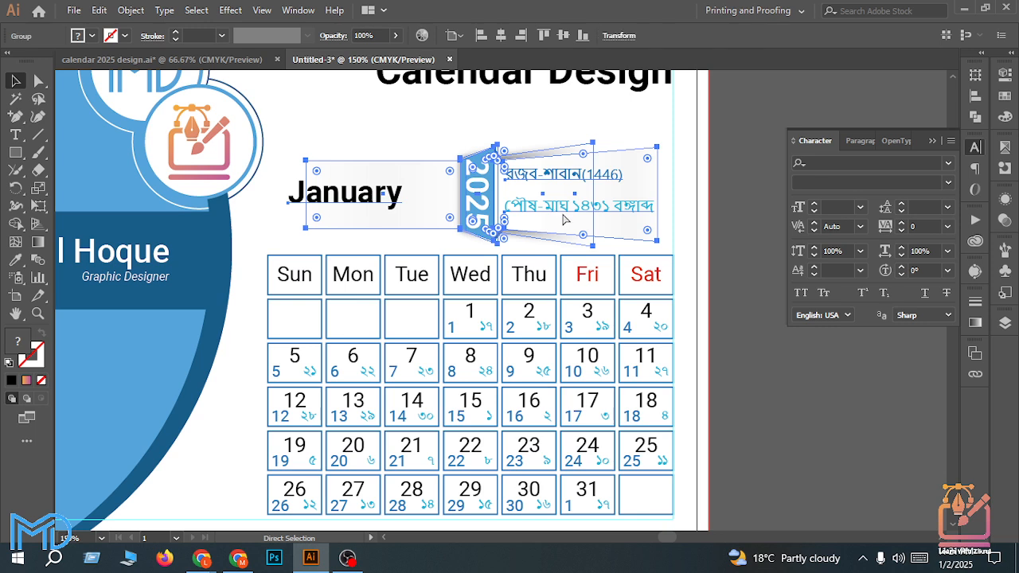
shift+click(563, 270)
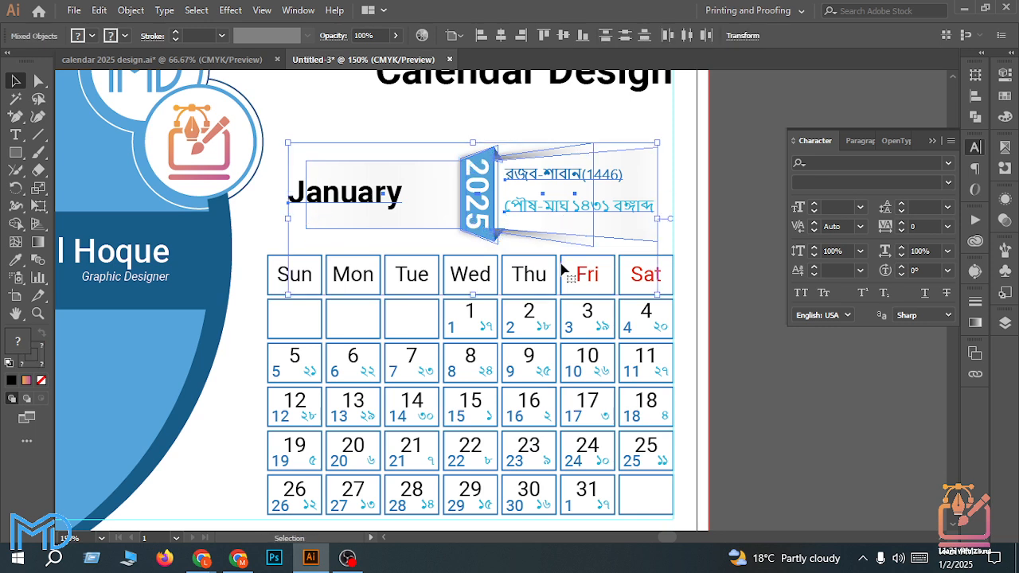
shift+click(494, 334)
click(789, 375)
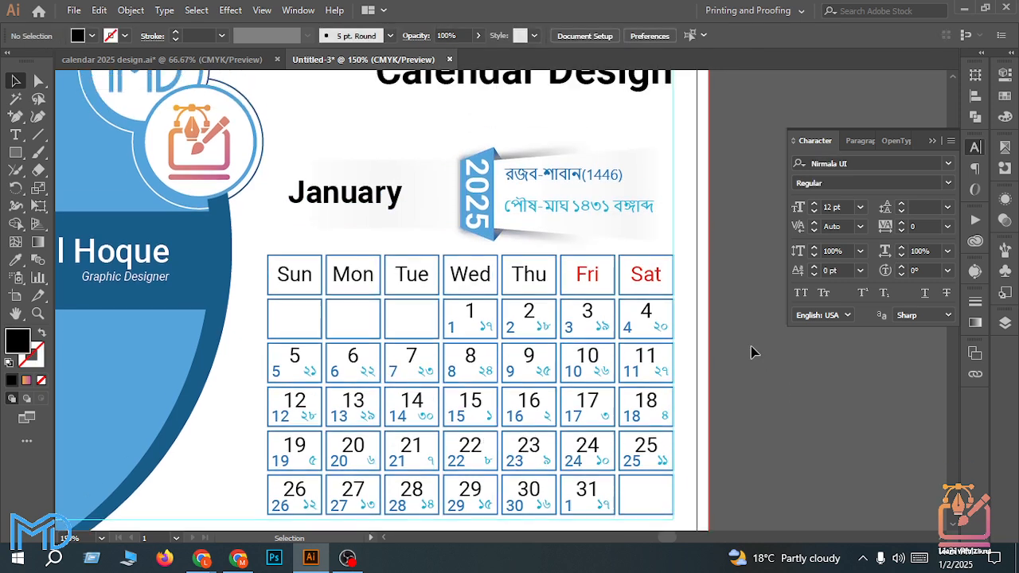
Step: Compare the new calendar with the reference design beside it and examine the weekday row up close
alt+scroll(876, 408, down, 3)
alt+scroll(825, 398, up, 2)
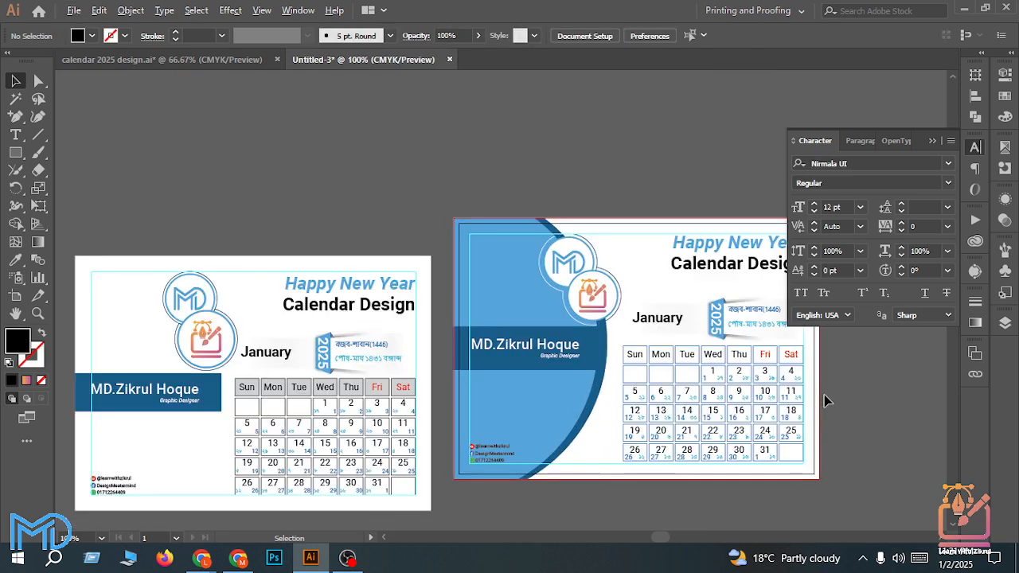
scroll(700, 390, up, 1)
alt+scroll(662, 398, down, 1)
alt+scroll(784, 421, up, 1)
alt+scroll(789, 422, up, 2)
scroll(784, 422, down, 1)
scroll(549, 381, up, 1)
alt+scroll(477, 387, down, 1)
alt+scroll(318, 298, up, 2)
alt+scroll(468, 357, up, 1)
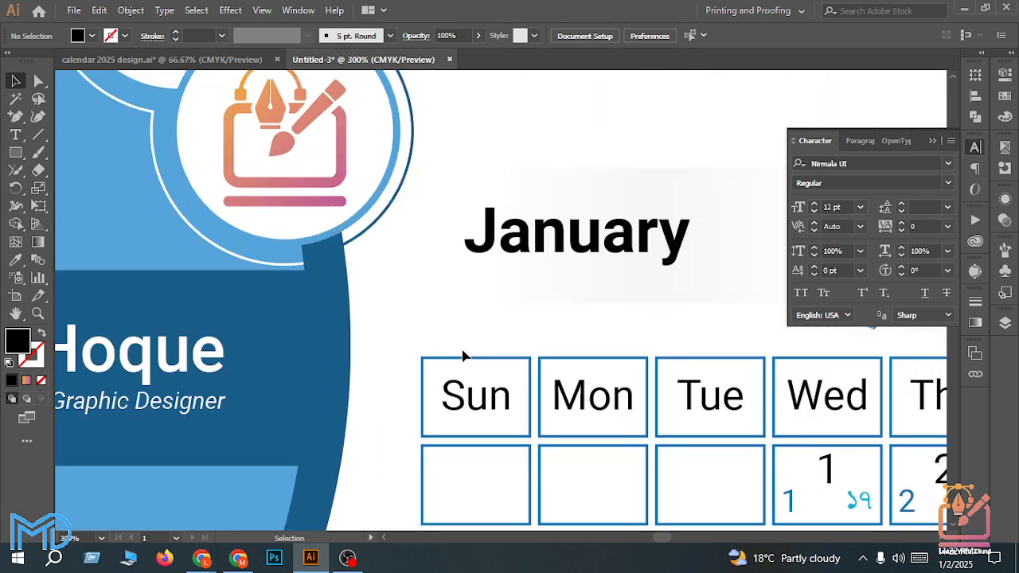
alt+scroll(477, 386, down, 2)
alt+scroll(514, 386, up, 1)
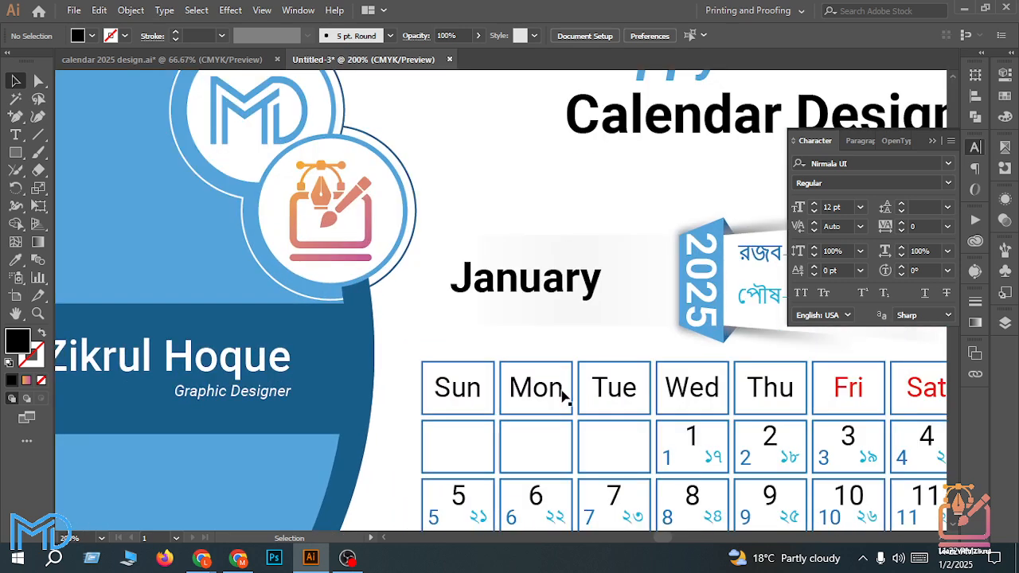
Step: Select the frames of the seven weekday cells from Sun to Sat with the Direct Selection tool
click(480, 365)
alt+scroll(566, 390, up, 1)
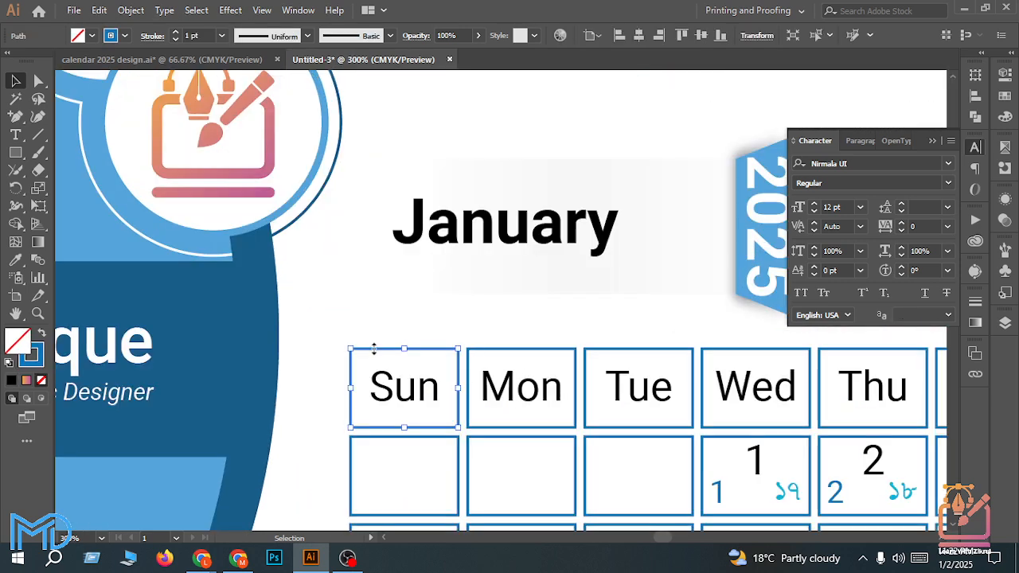
click(38, 80)
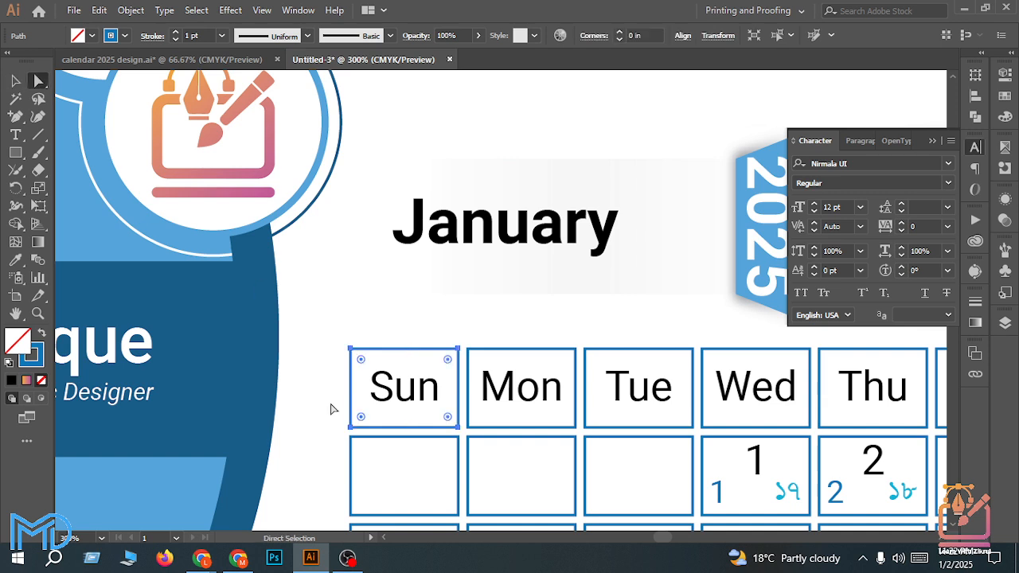
shift+click(499, 349)
shift+click(599, 349)
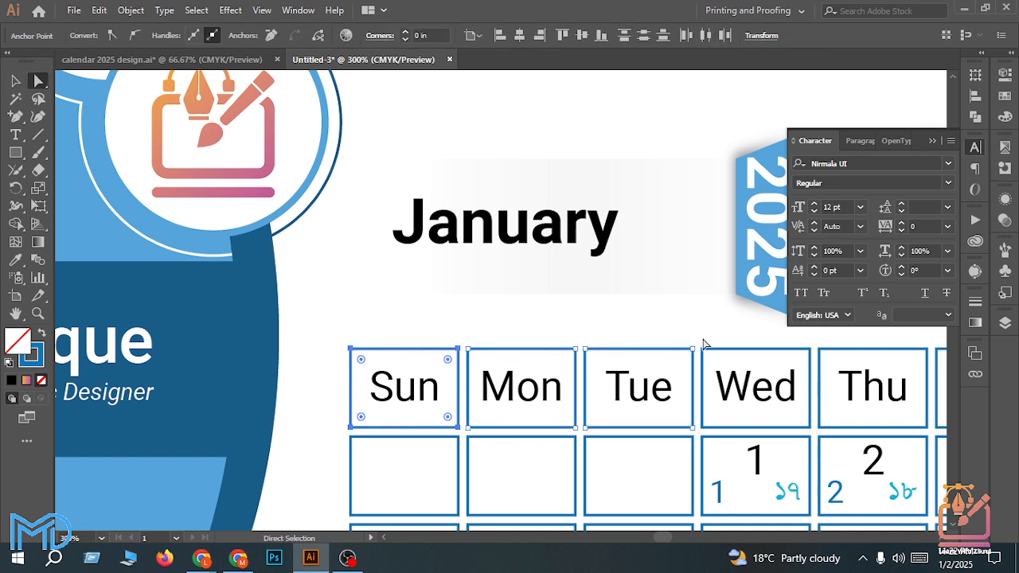
shift+click(730, 350)
scroll(694, 347, down, 1)
scroll(812, 387, up, 1)
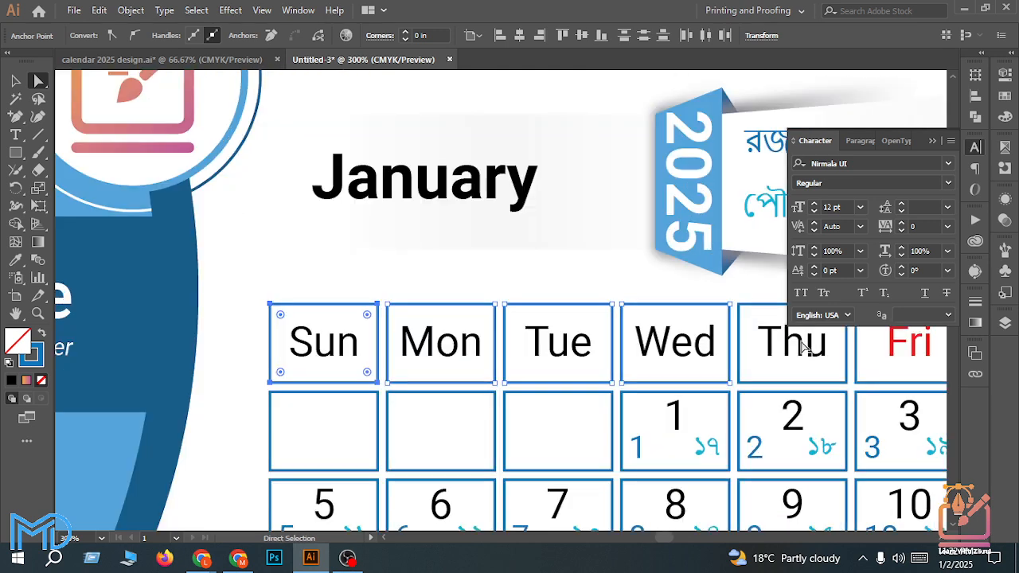
scroll(750, 350, down, 2)
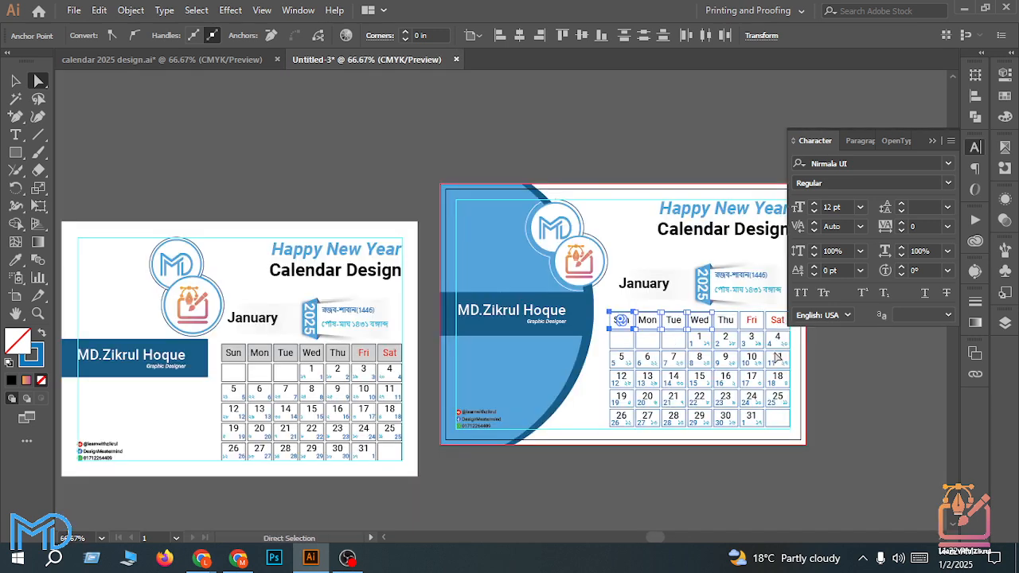
scroll(764, 338, up, 1)
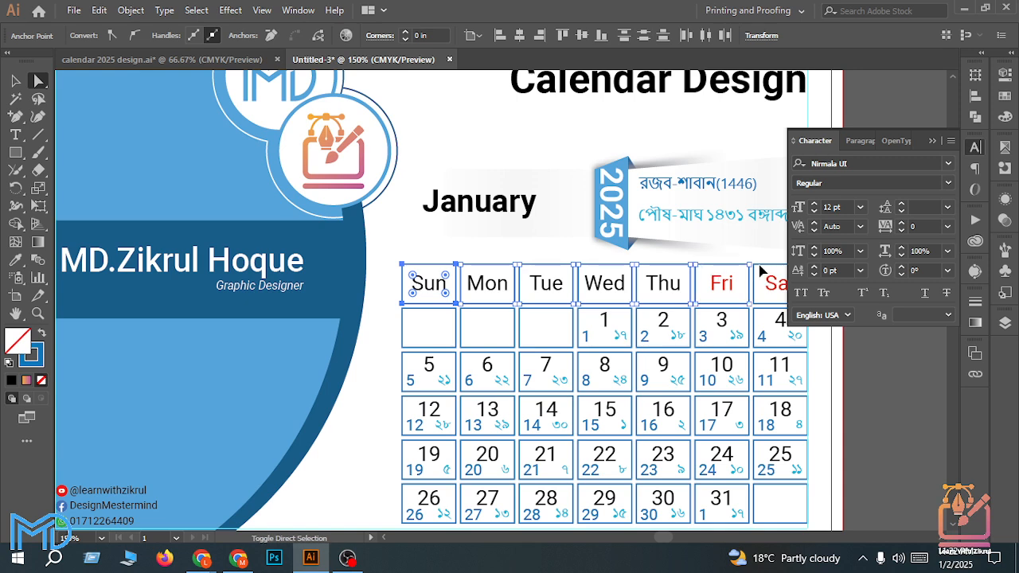
click(931, 142)
scroll(907, 211, up, 2)
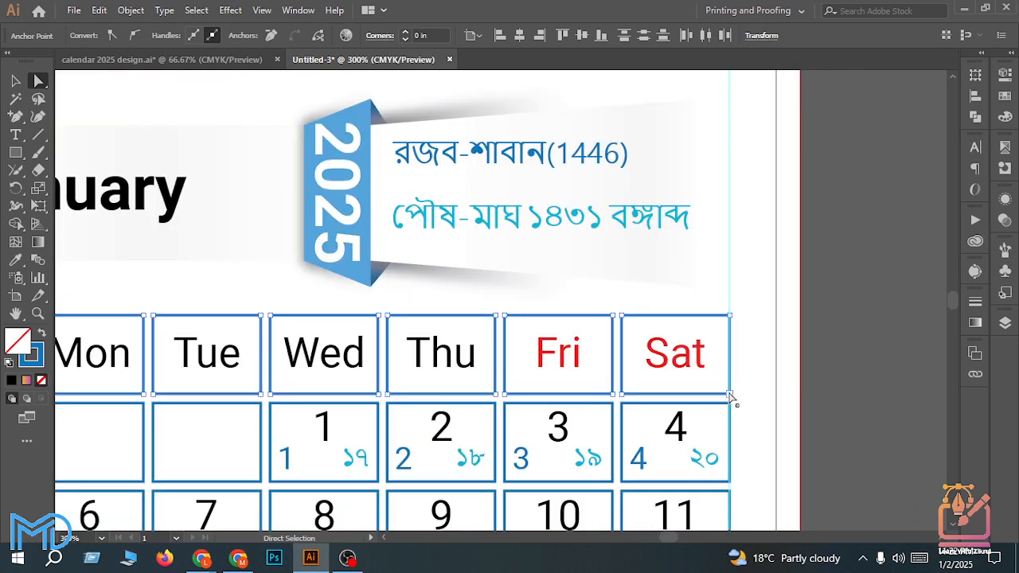
Step: Add the upper-left and lower-right corner points of each weekday cell to the selection, working from Sat back to Sun
shift+click(730, 394)
shift+click(621, 315)
shift+click(612, 393)
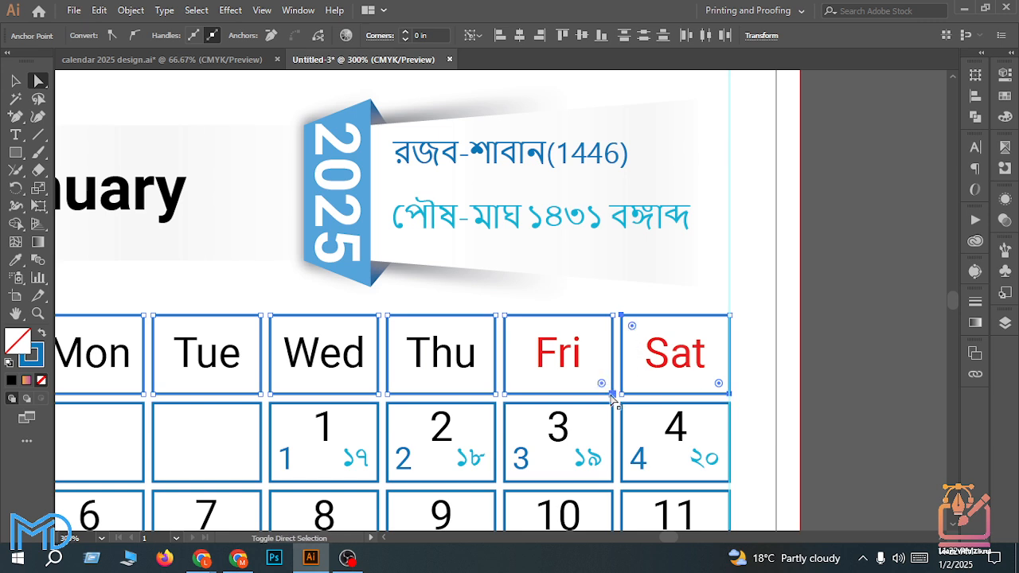
shift+click(504, 315)
shift+click(495, 394)
shift+click(387, 315)
shift+click(379, 394)
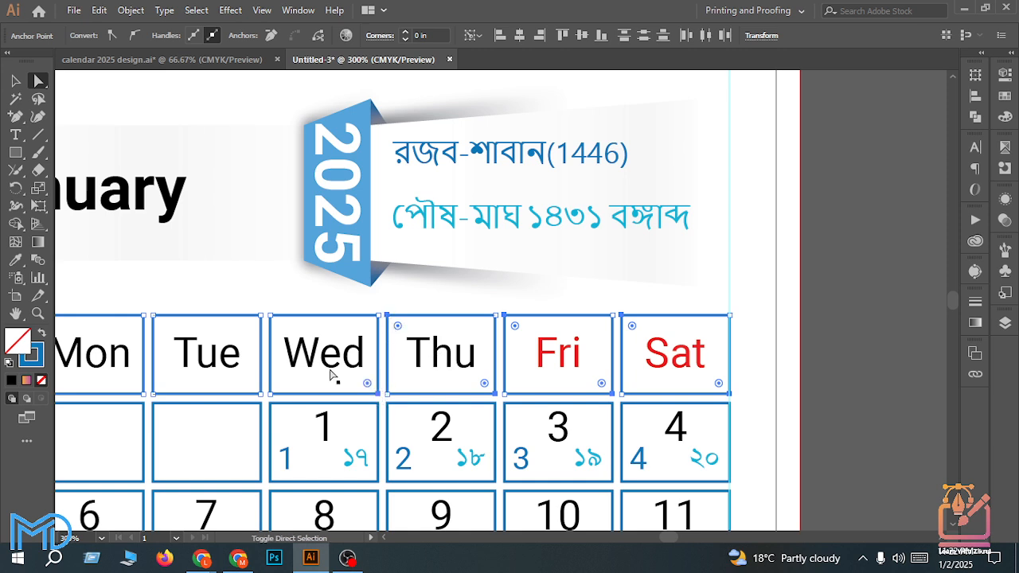
shift+click(270, 316)
shift+click(262, 393)
shift+click(152, 315)
scroll(253, 369, down, 2)
scroll(199, 376, up, 1)
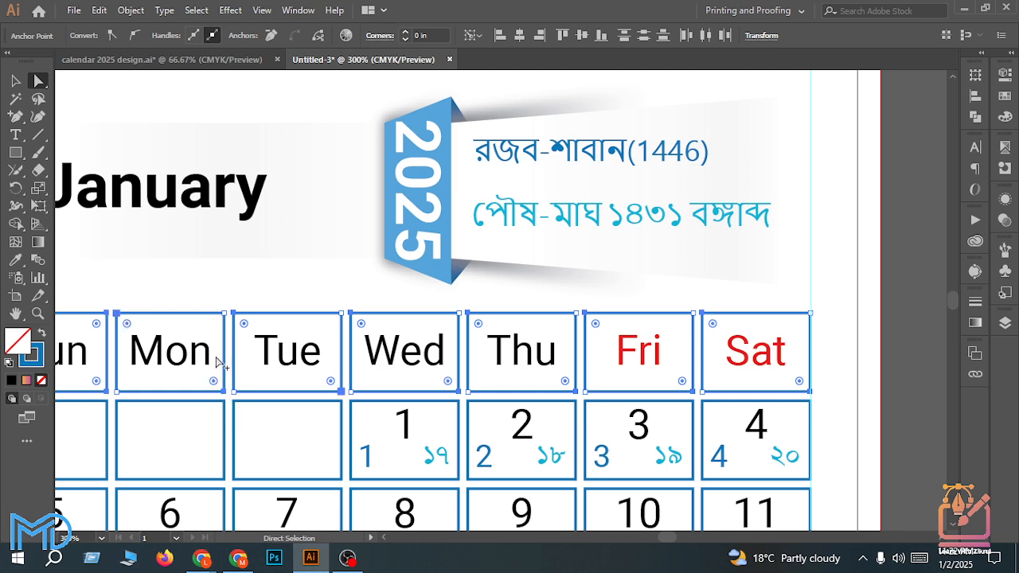
scroll(119, 322, down, 1)
scroll(133, 385, up, 1)
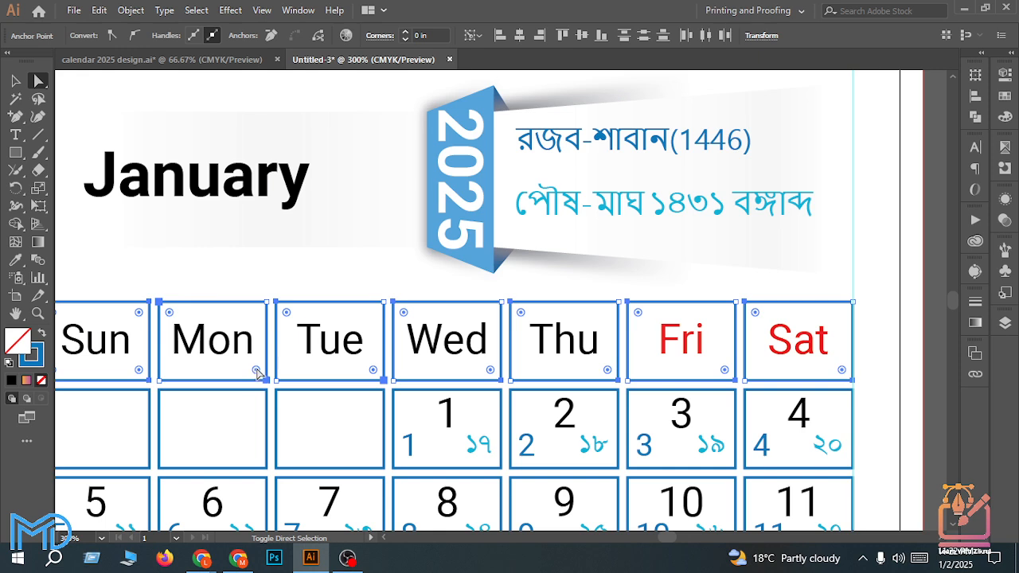
scroll(239, 374, down, 1)
scroll(170, 379, up, 1)
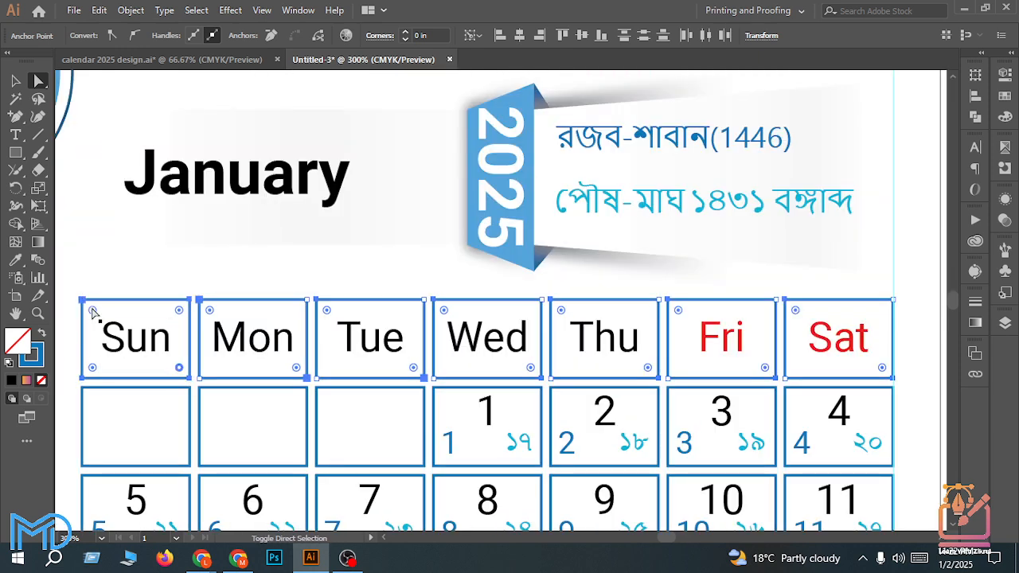
Step: Try to round the selected corners of the weekday cells, undo the change and clear the selection
drag(92, 311, 142, 347)
key(ctrl+z)
key(ctrl+a)
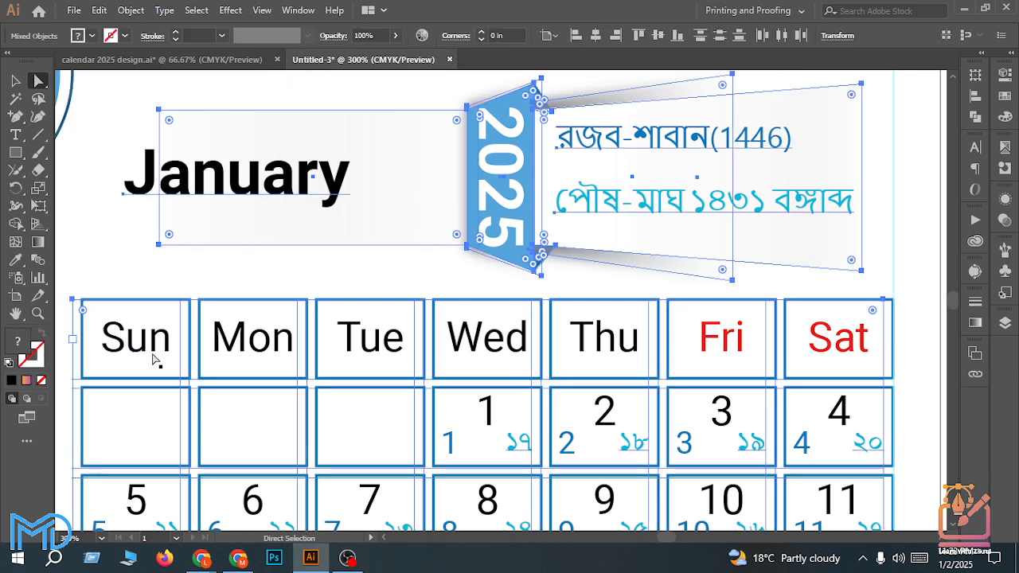
click(200, 290)
scroll(198, 289, down, 1)
scroll(159, 298, up, 2)
scroll(160, 293, down, 3)
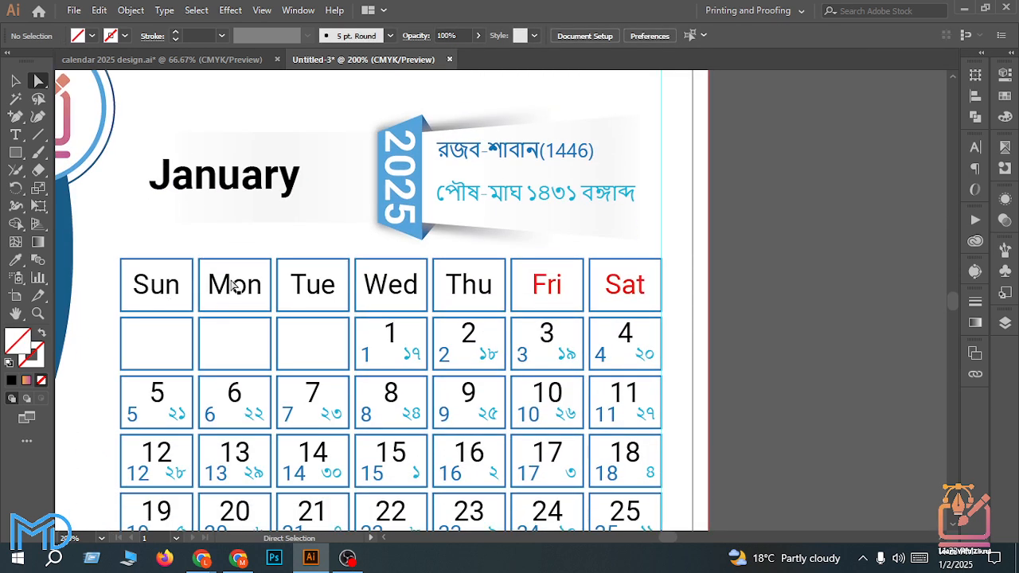
Step: Select all blue cell frames of the calendar with the Magic Wand and hide them
click(14, 102)
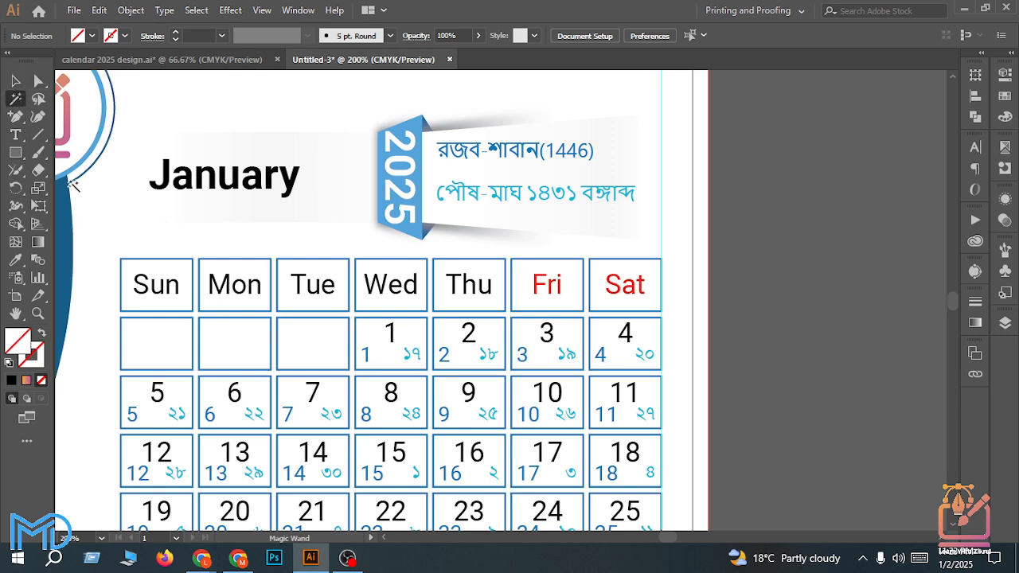
click(121, 259)
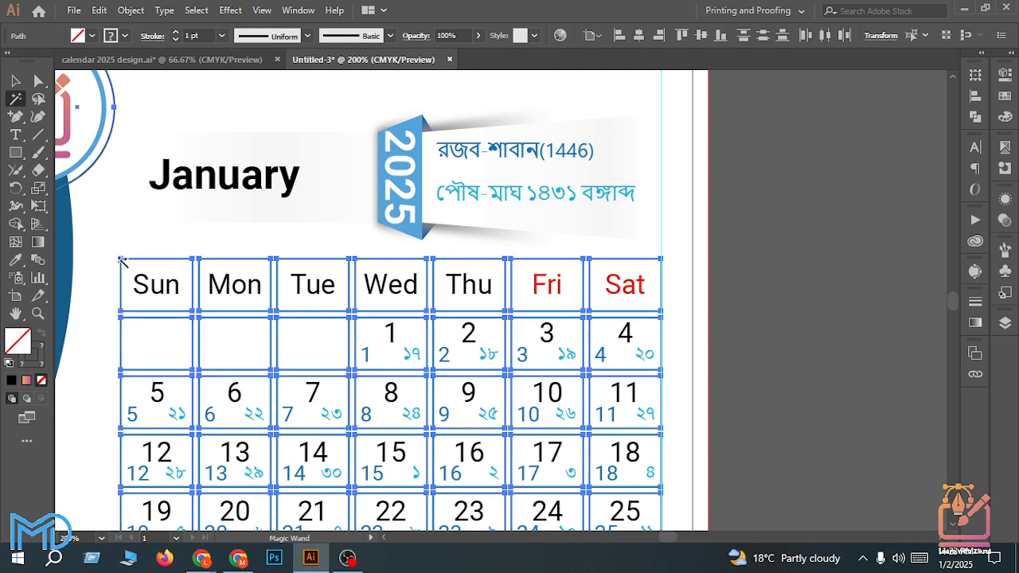
scroll(120, 257, down, 2)
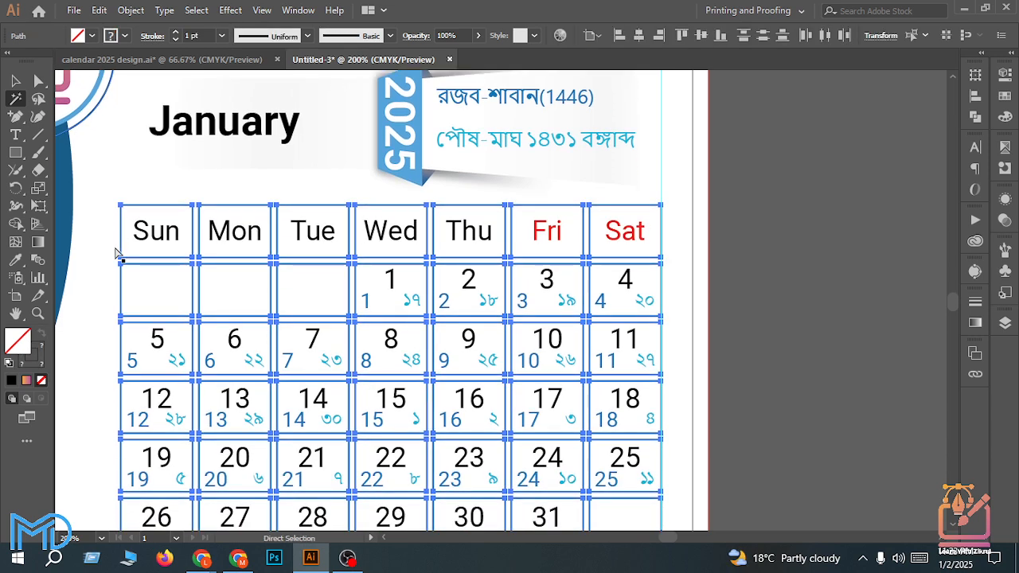
key(Delete)
scroll(119, 255, down, 4)
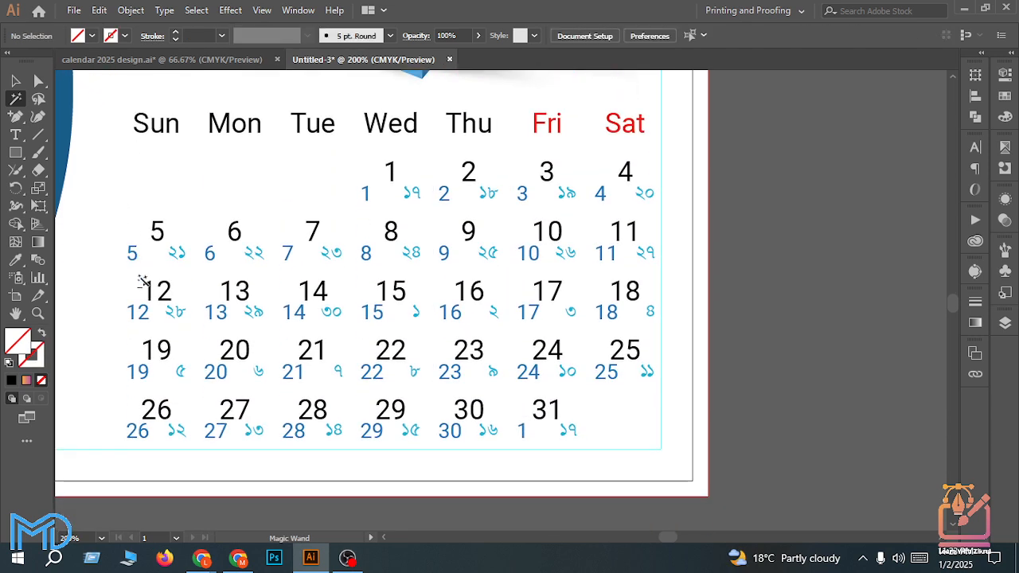
scroll(140, 278, down, 1)
scroll(214, 304, up, 4)
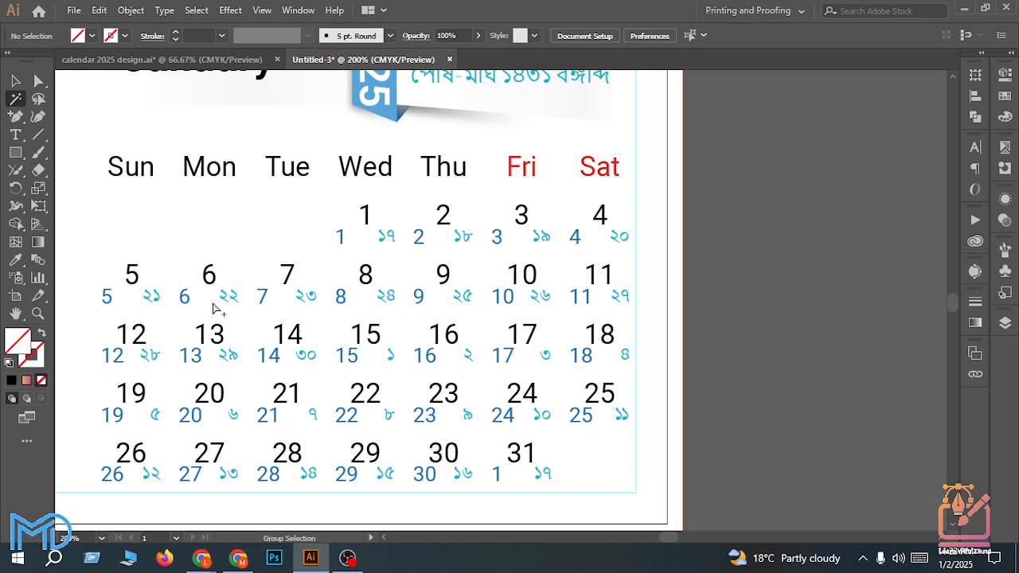
Step: Show the hidden calendar cell frames again and try to group them
click(214, 304)
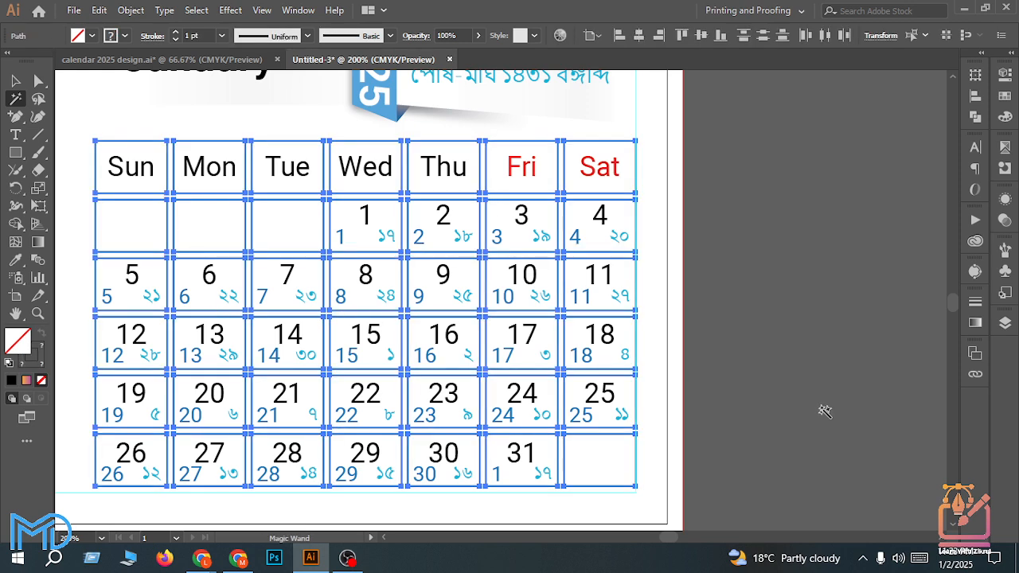
key(ctrl)
key(ctrl+g)
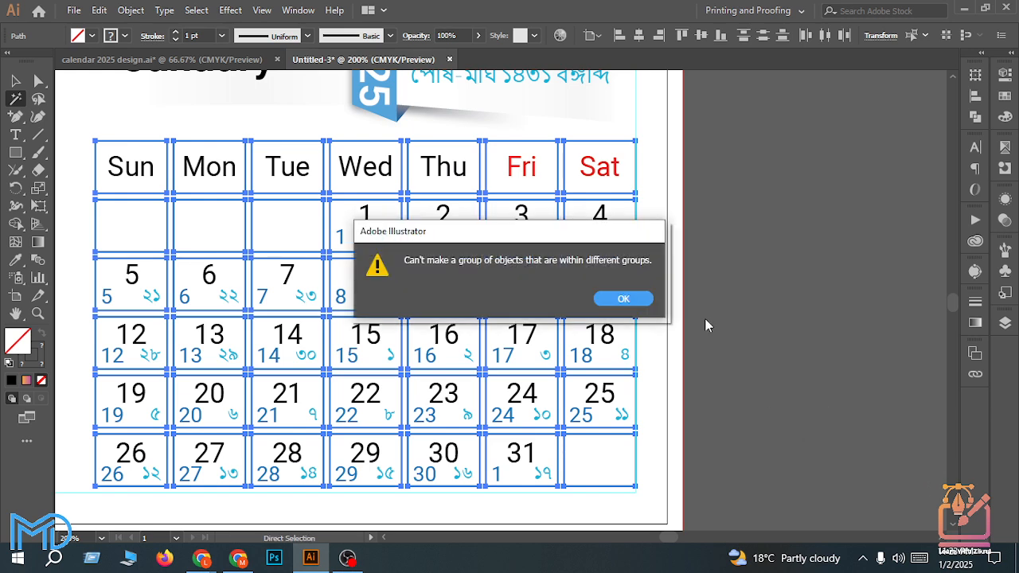
click(614, 300)
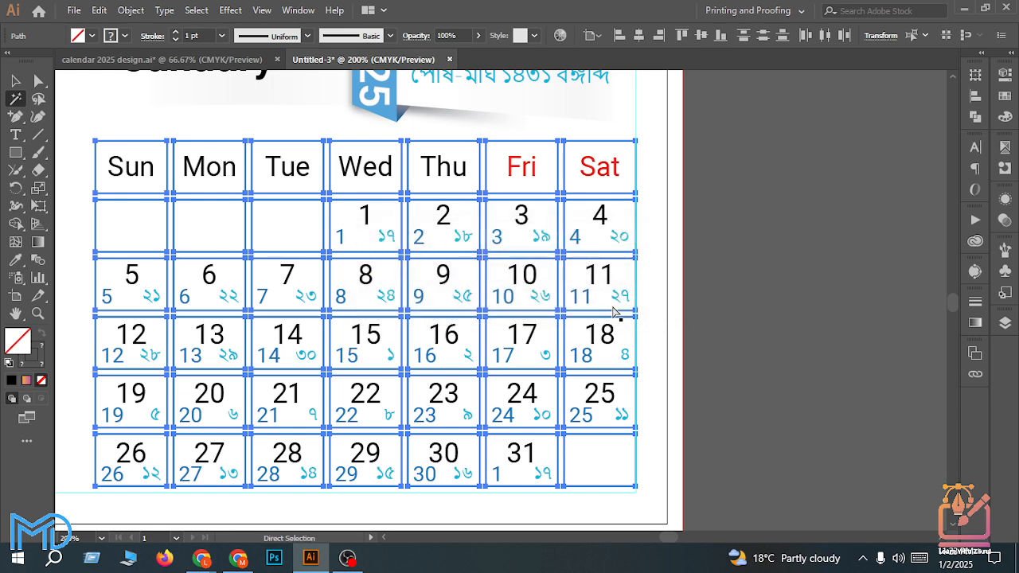
key(ctrl+g)
click(623, 300)
Step: Retry grouping the selected cell frames with the Selection tool and clear the selection
click(15, 81)
key(ctrl+a)
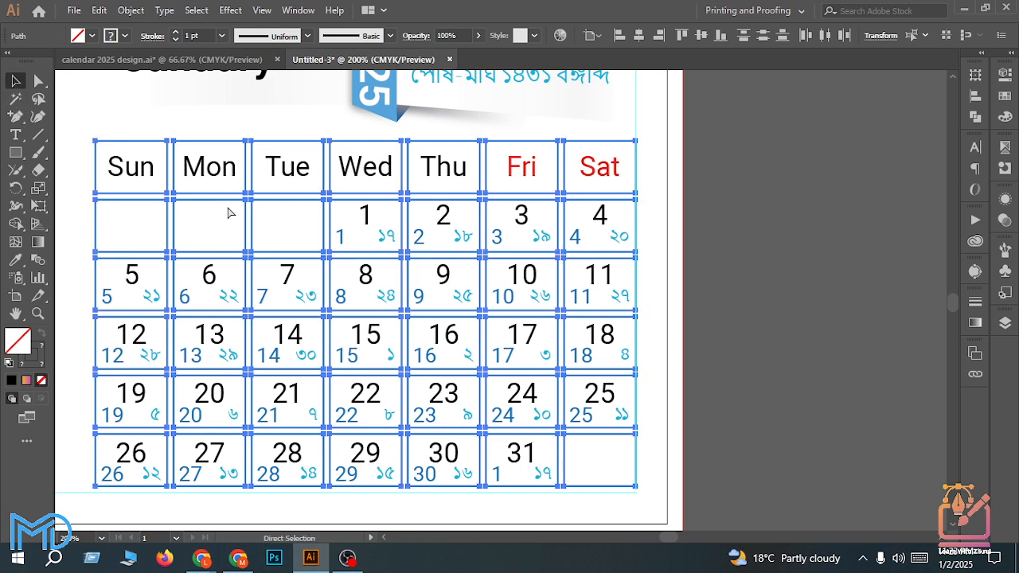
key(ctrl+g)
click(623, 299)
click(618, 303)
scroll(601, 264, up, 3)
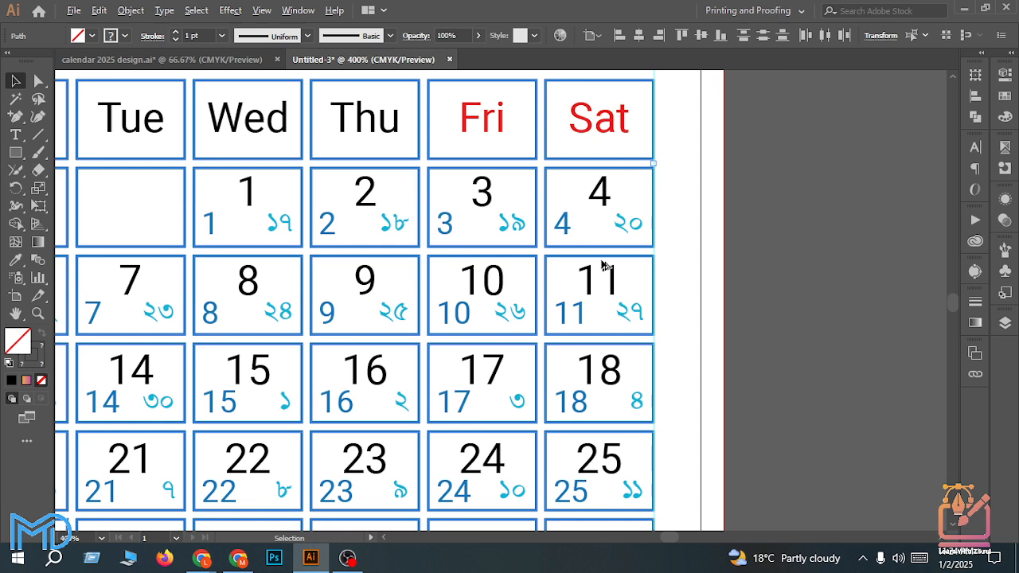
right_click(581, 267)
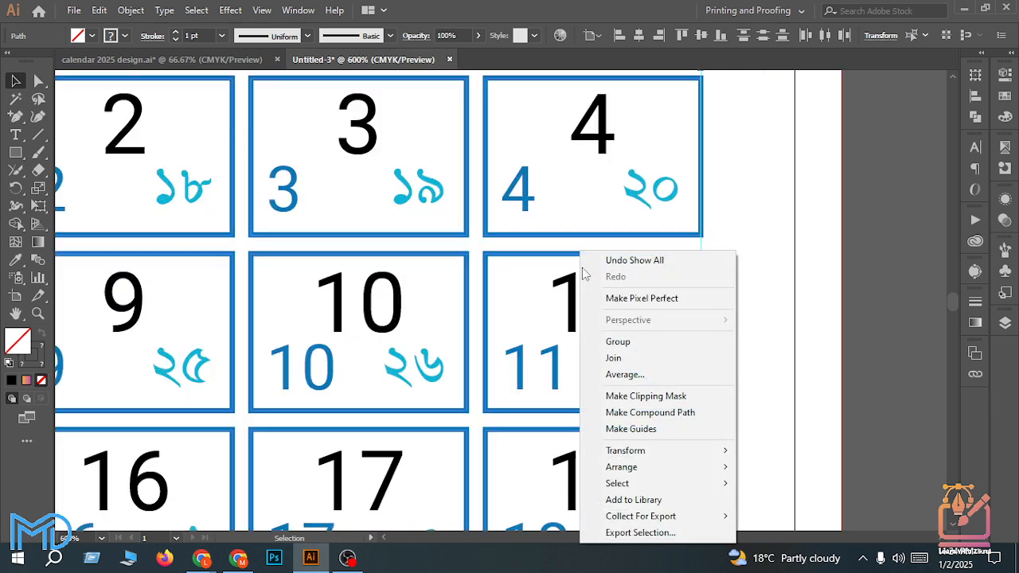
click(625, 341)
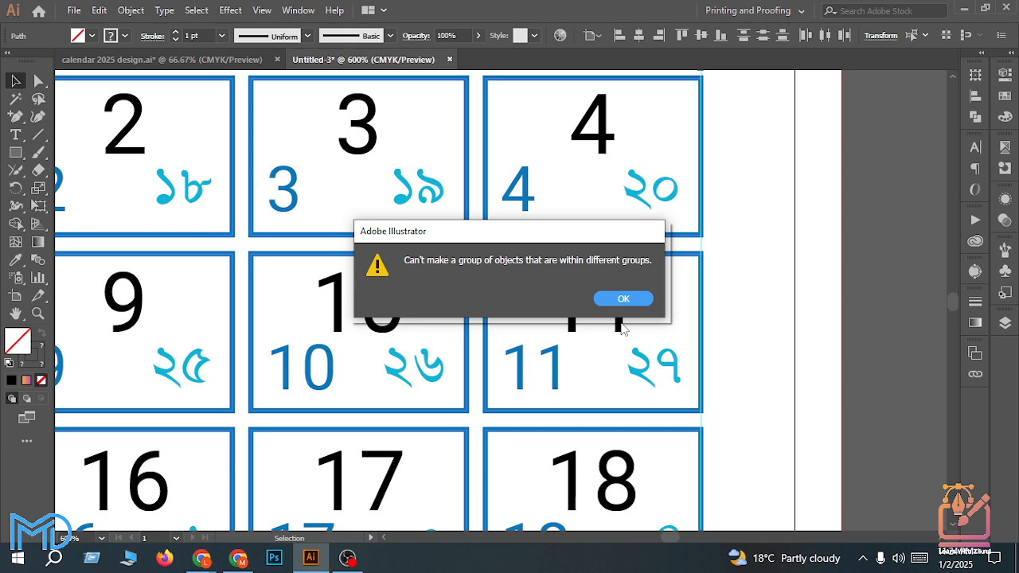
click(616, 296)
click(750, 296)
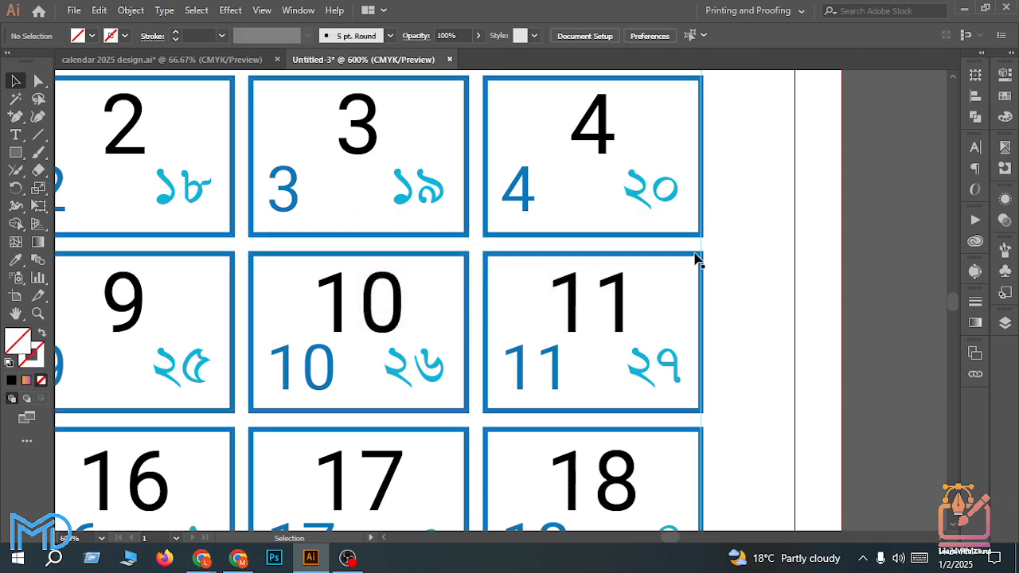
Step: Examine the blue frames around the date cells up close and across the grid
click(696, 257)
scroll(697, 257, down, 2)
click(714, 275)
scroll(714, 285, down, 1)
scroll(710, 302, up, 1)
scroll(707, 316, down, 3)
scroll(388, 268, up, 2)
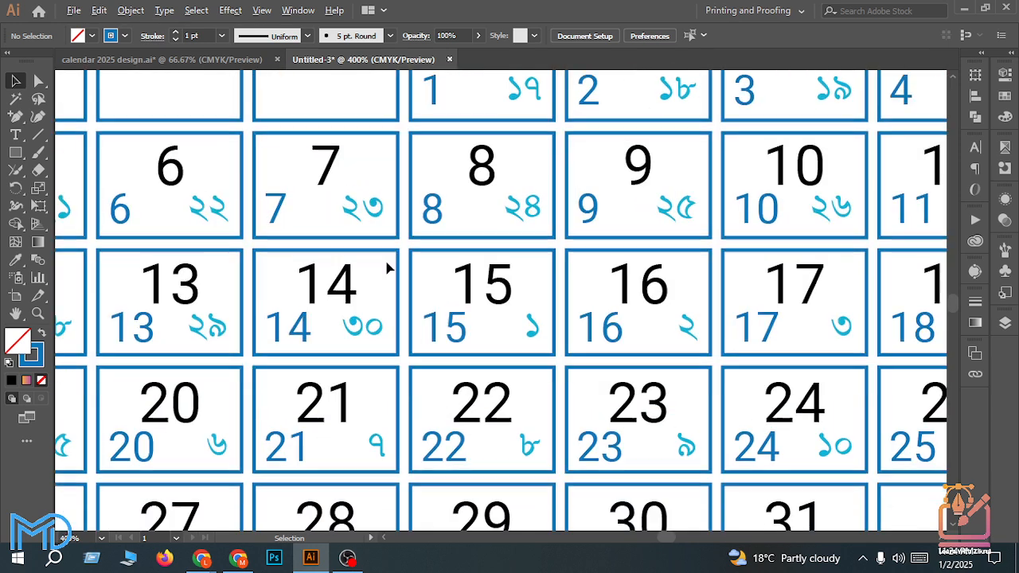
scroll(405, 284, down, 1)
scroll(483, 346, up, 1)
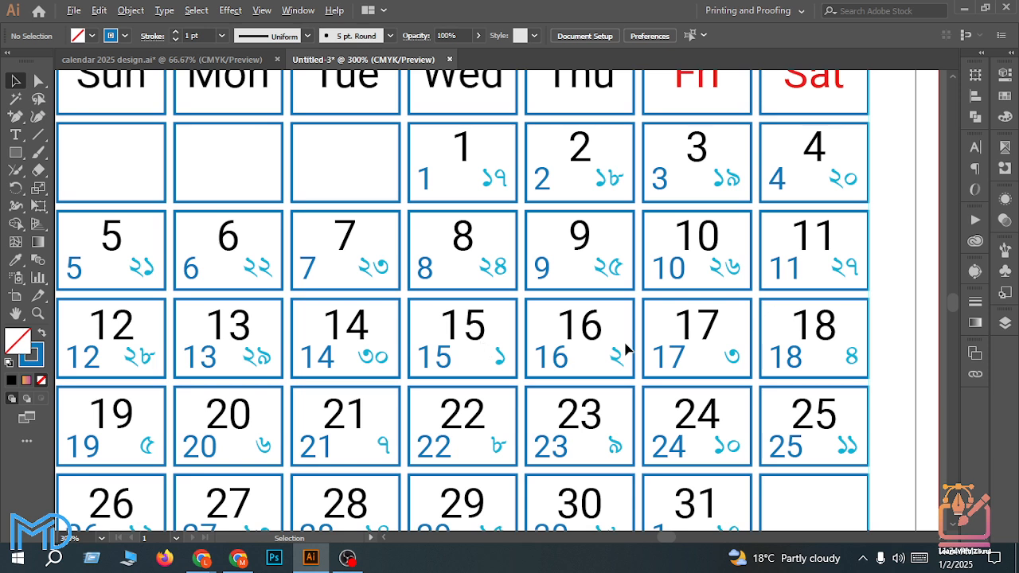
scroll(625, 352, up, 2)
scroll(646, 356, up, 1)
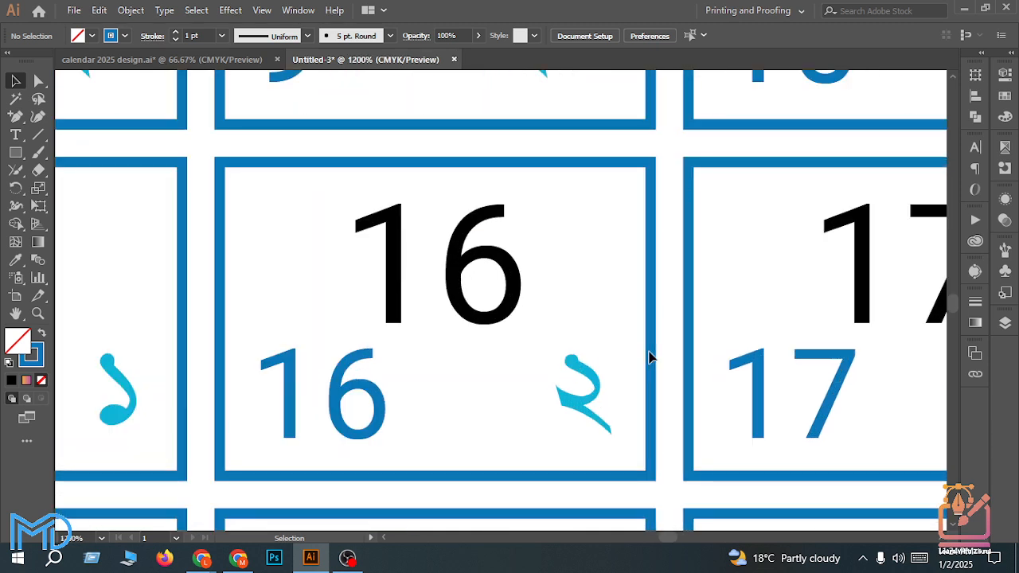
scroll(648, 353, up, 1)
scroll(665, 347, down, 6)
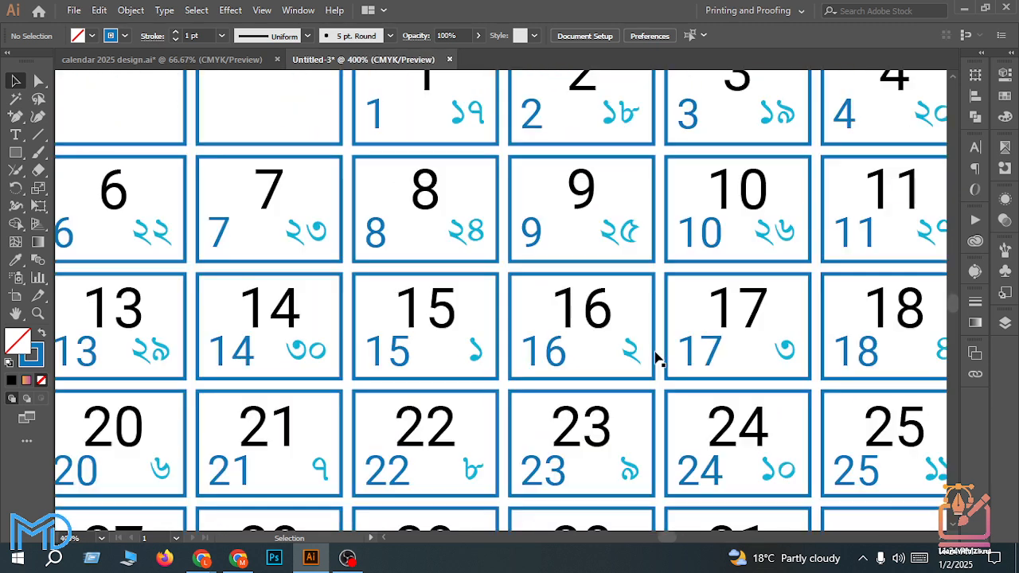
scroll(644, 386, up, 2)
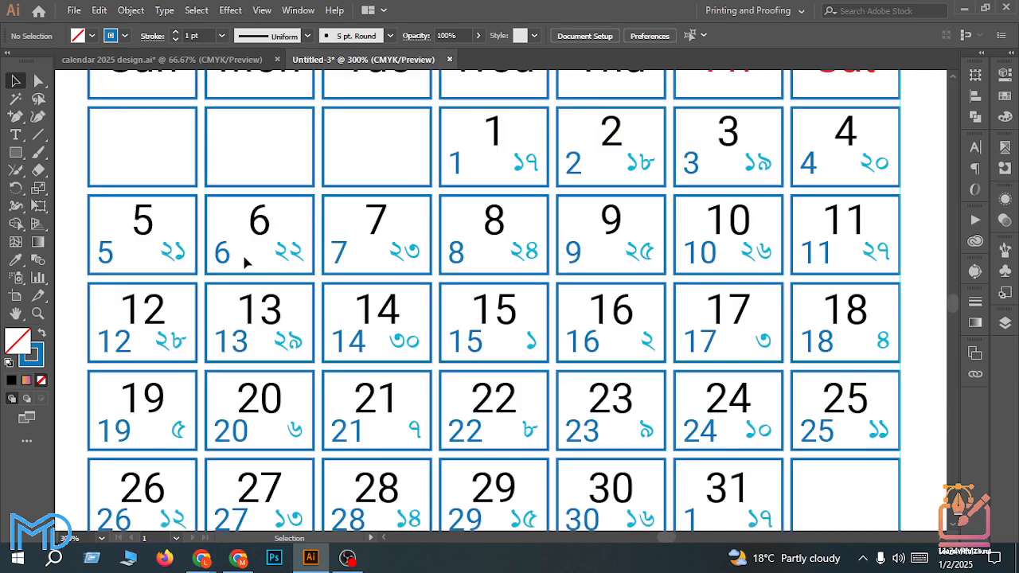
Step: Select all blue cell frames around the weekdays and dates with the Magic Wand and remove them from the grid
click(15, 102)
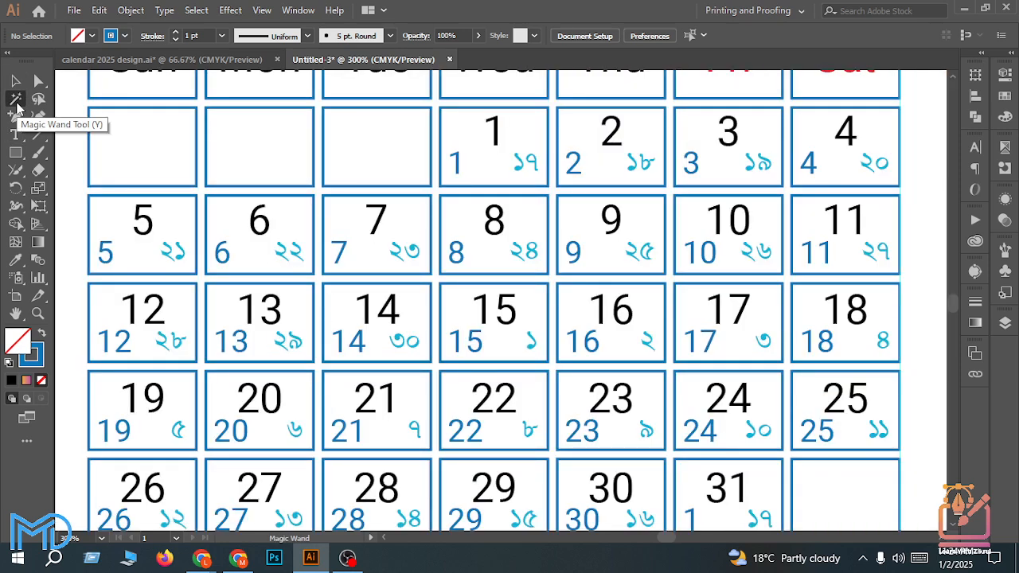
click(89, 165)
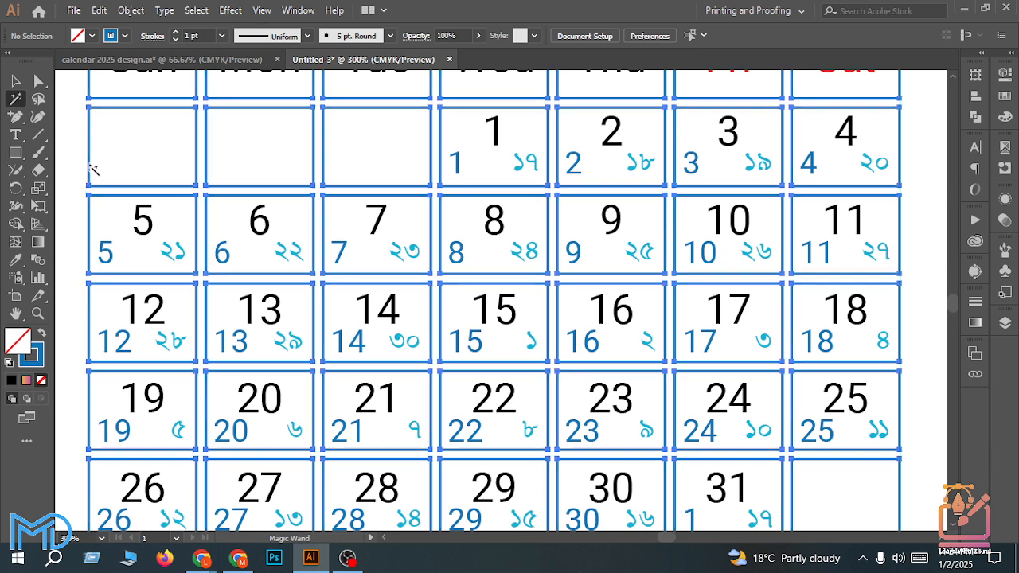
key(Delete)
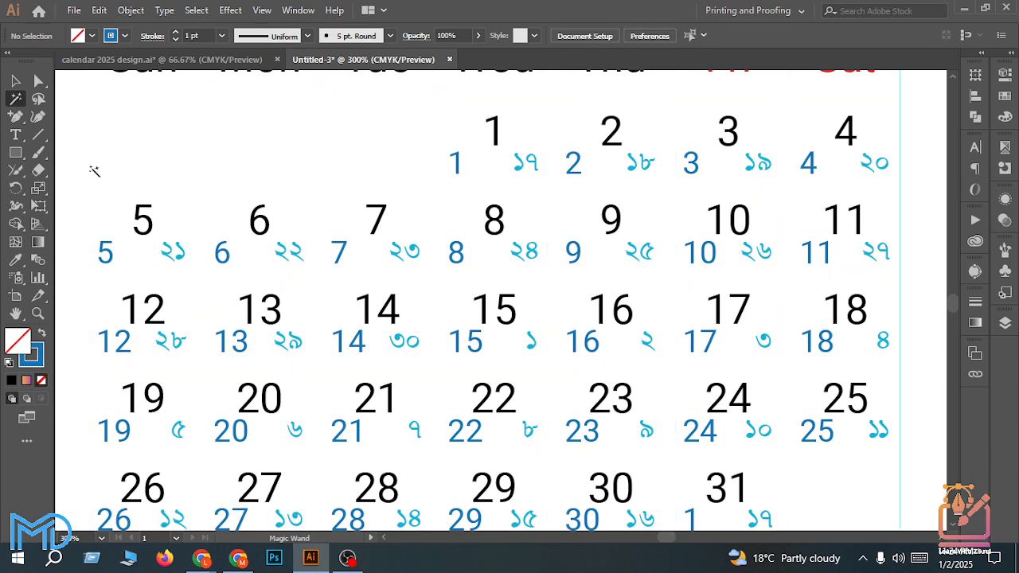
Step: Restore the removed blue cell frames around the January weekdays and dates
scroll(88, 193, down, 2)
scroll(213, 216, up, 1)
scroll(229, 207, up, 1)
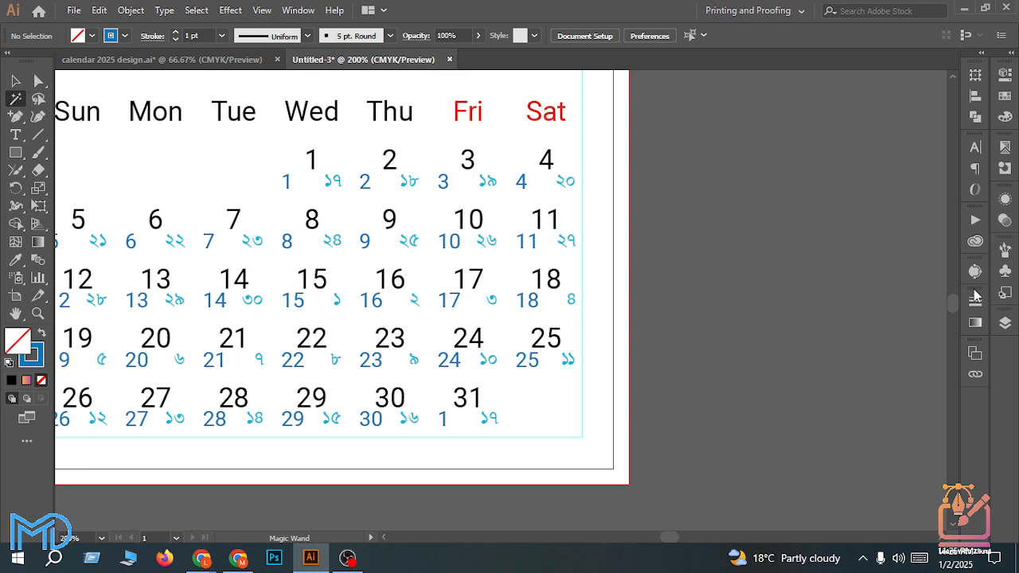
click(16, 82)
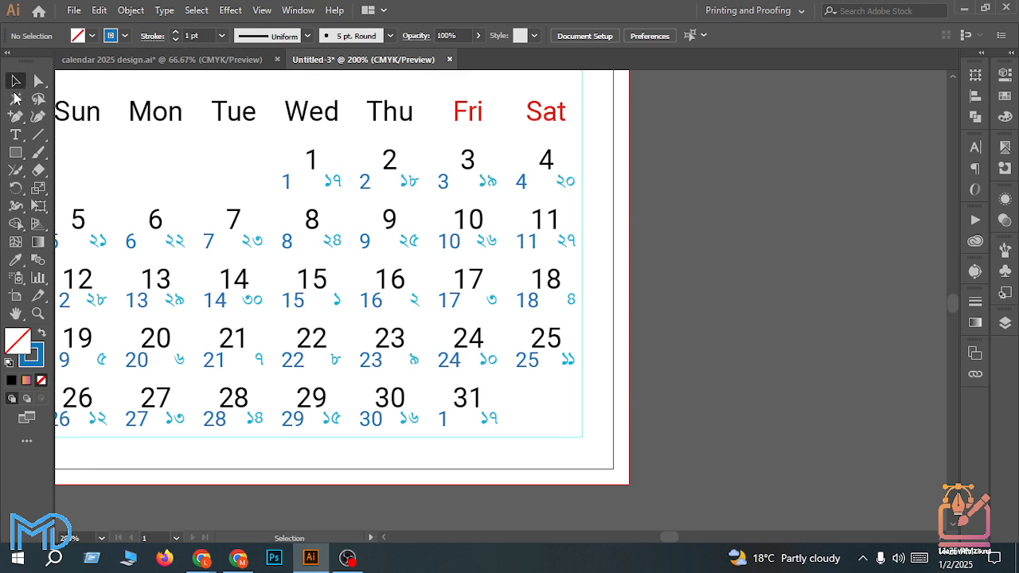
click(68, 167)
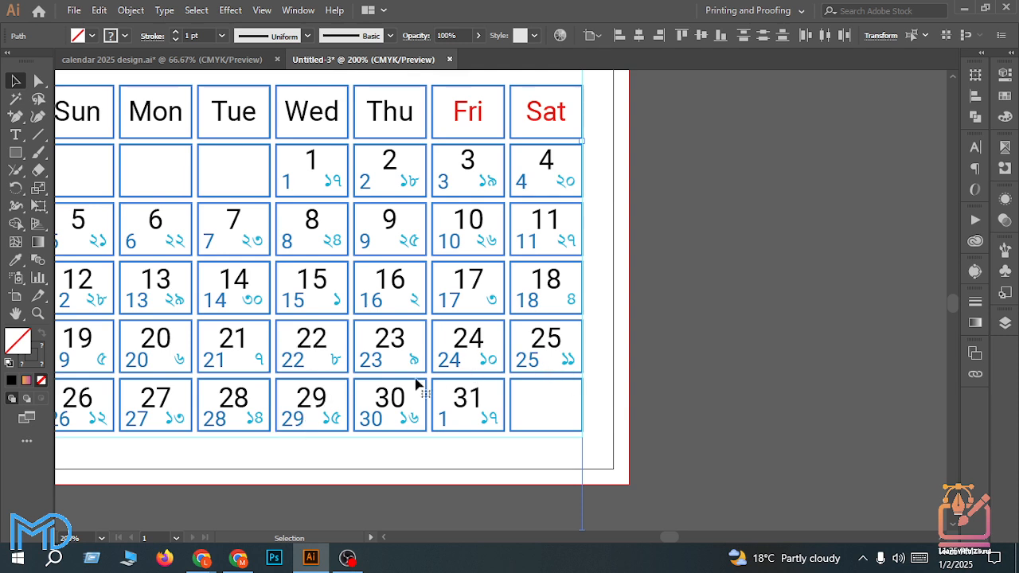
Step: Reduce the font size of the small blue Hijri date numbers in the grid to 11 pt and deselect them
click(290, 427)
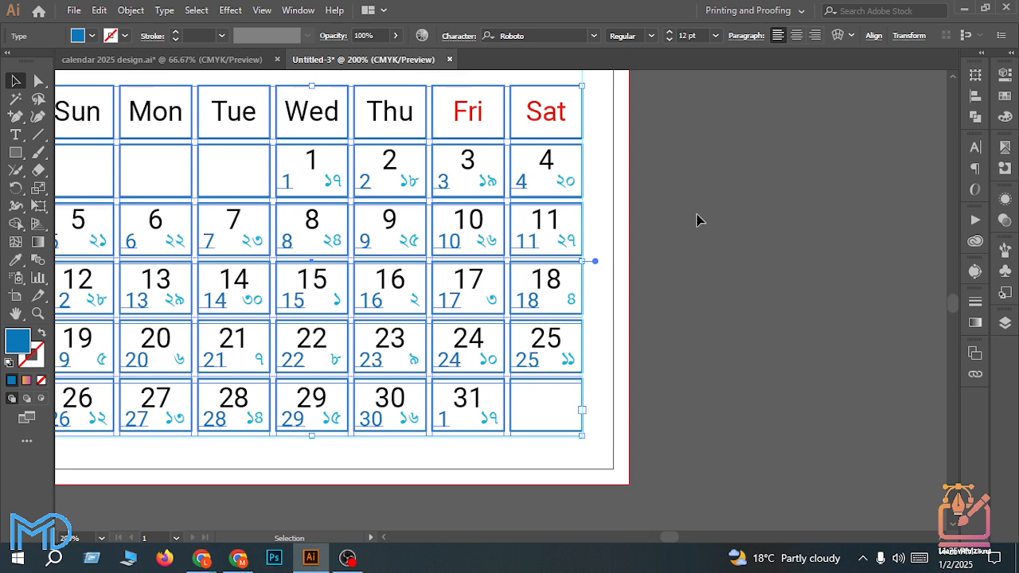
click(668, 39)
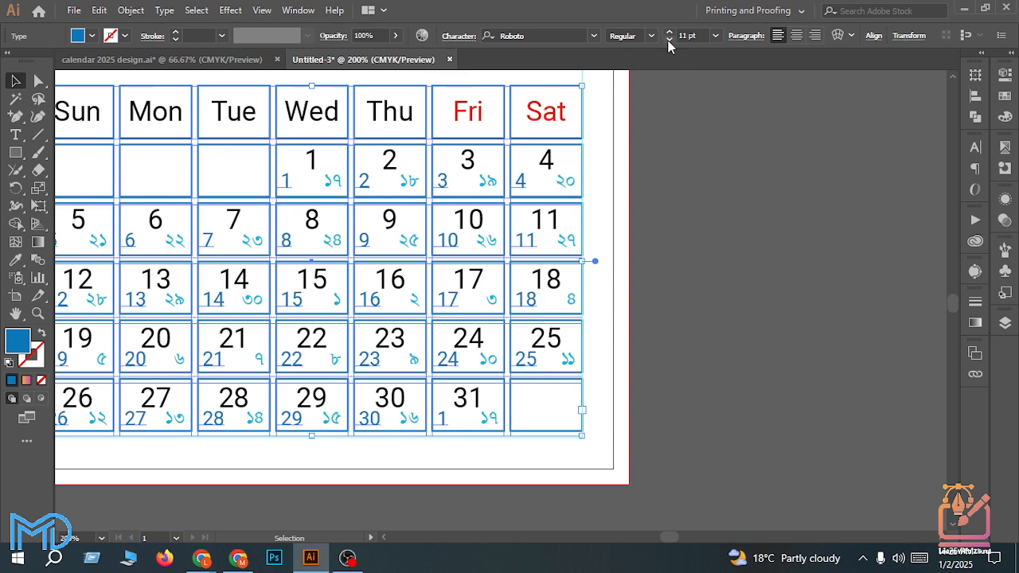
click(703, 188)
Step: Examine the finished January calendar's date grid, heading and overall layout, both up close and as a whole page
scroll(692, 199, up, 1)
scroll(685, 219, up, 2)
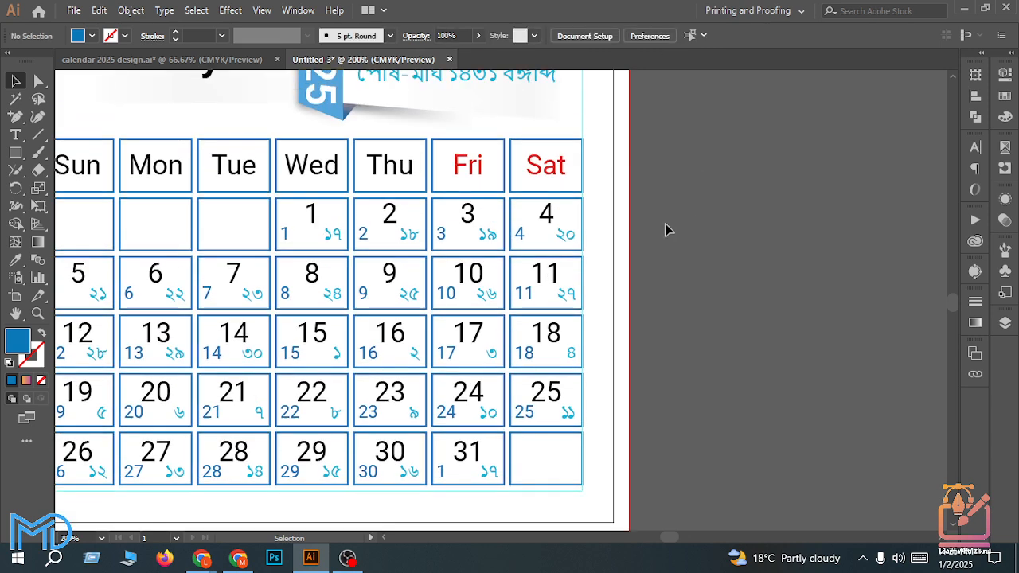
scroll(669, 227, down, 1)
scroll(669, 227, down, 3)
scroll(672, 227, up, 2)
scroll(690, 212, up, 3)
scroll(690, 212, down, 1)
scroll(690, 213, down, 1)
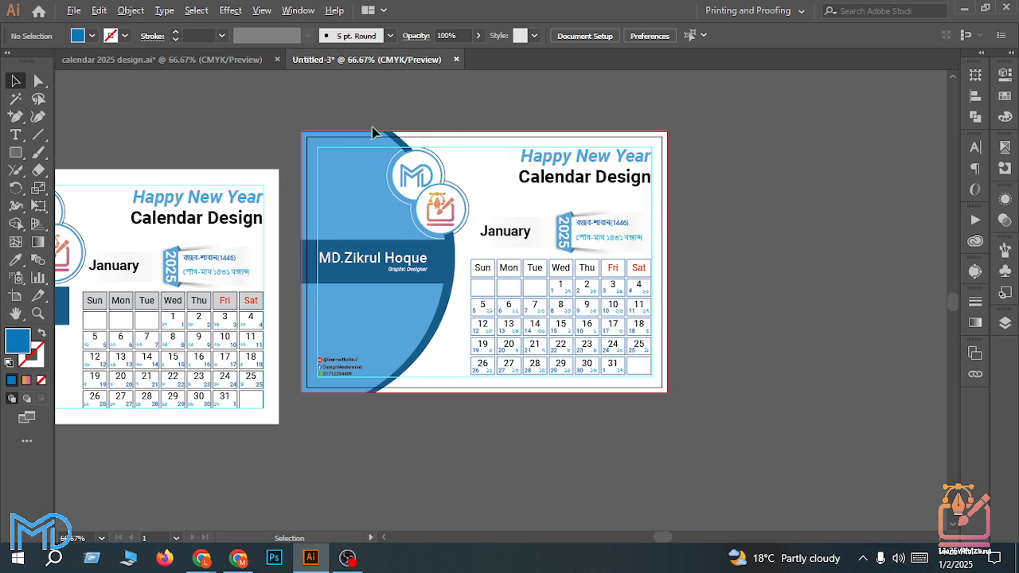
drag(303, 123, 694, 394)
click(673, 303)
scroll(664, 296, up, 1)
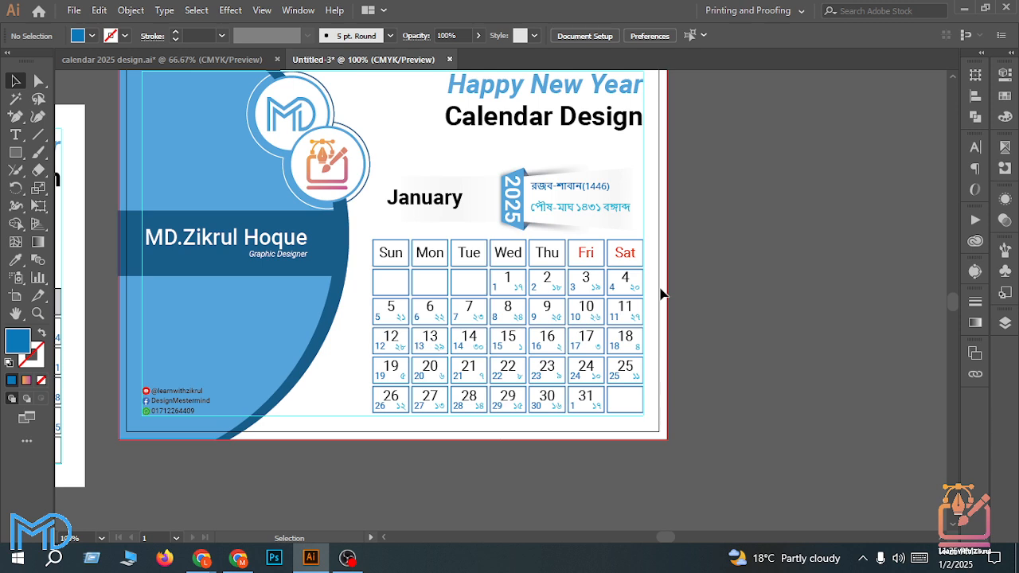
scroll(676, 255, up, 1)
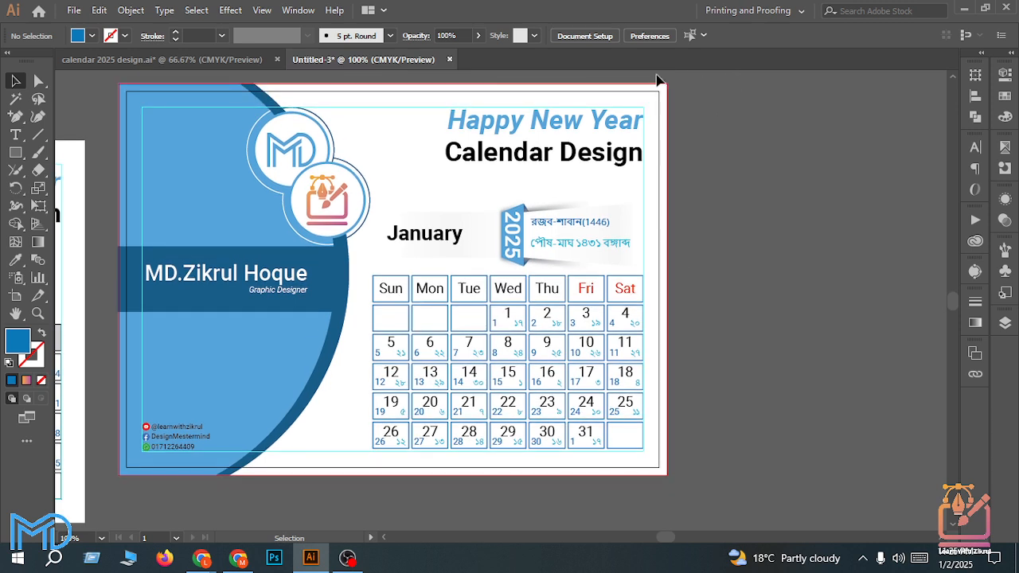
scroll(588, 116, up, 1)
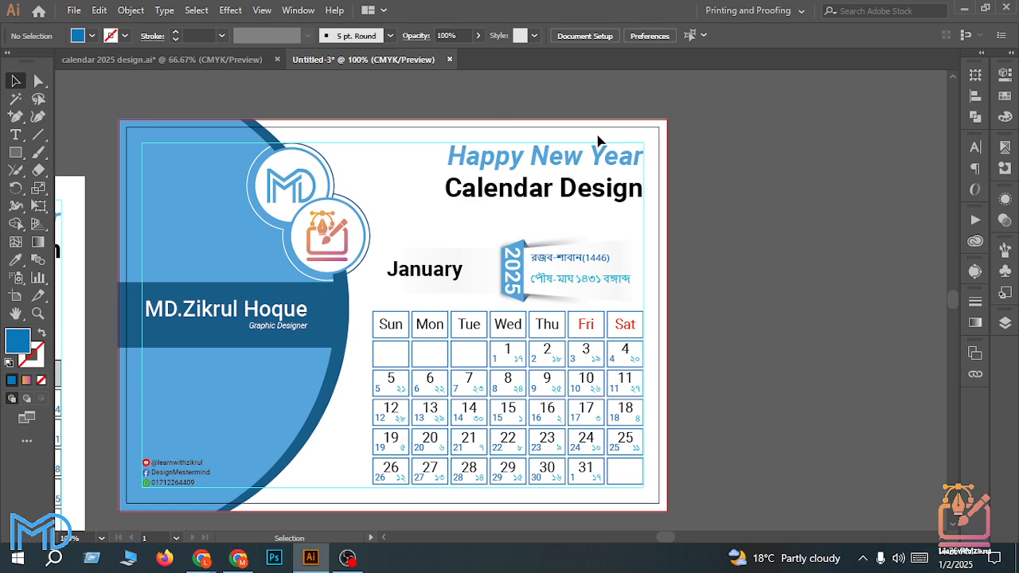
click(348, 558)
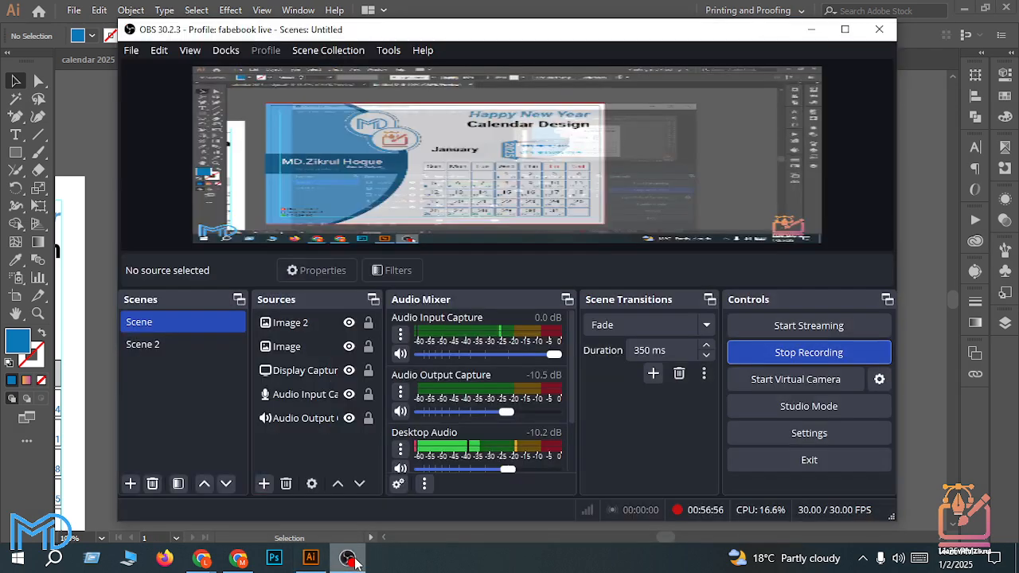